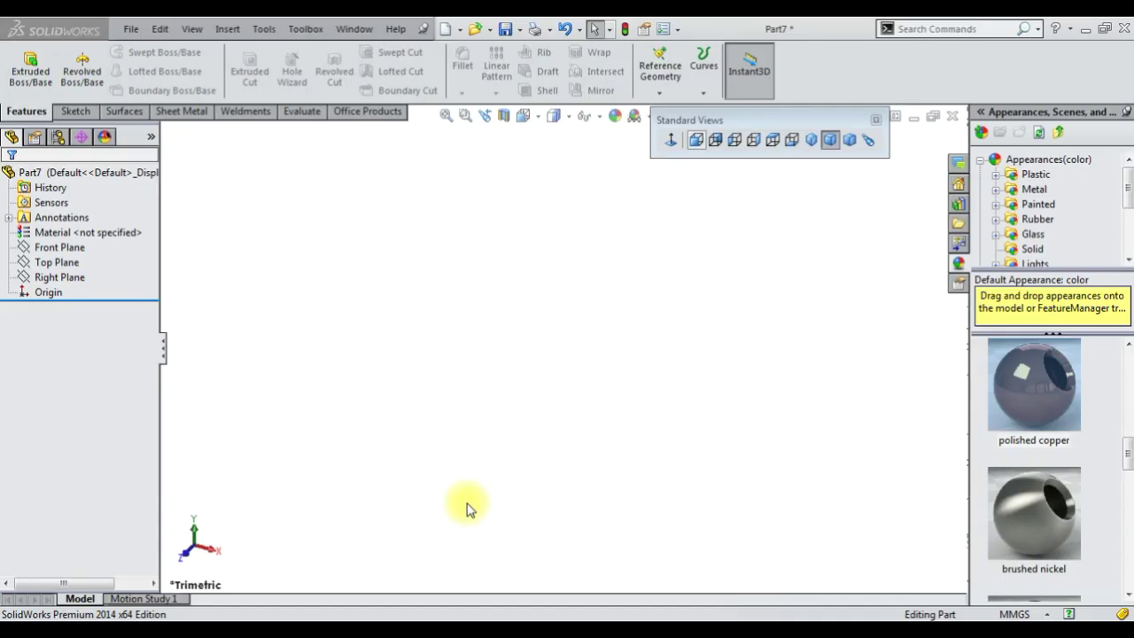
Start a new sketch on the Right Plane
right_click(78, 251)
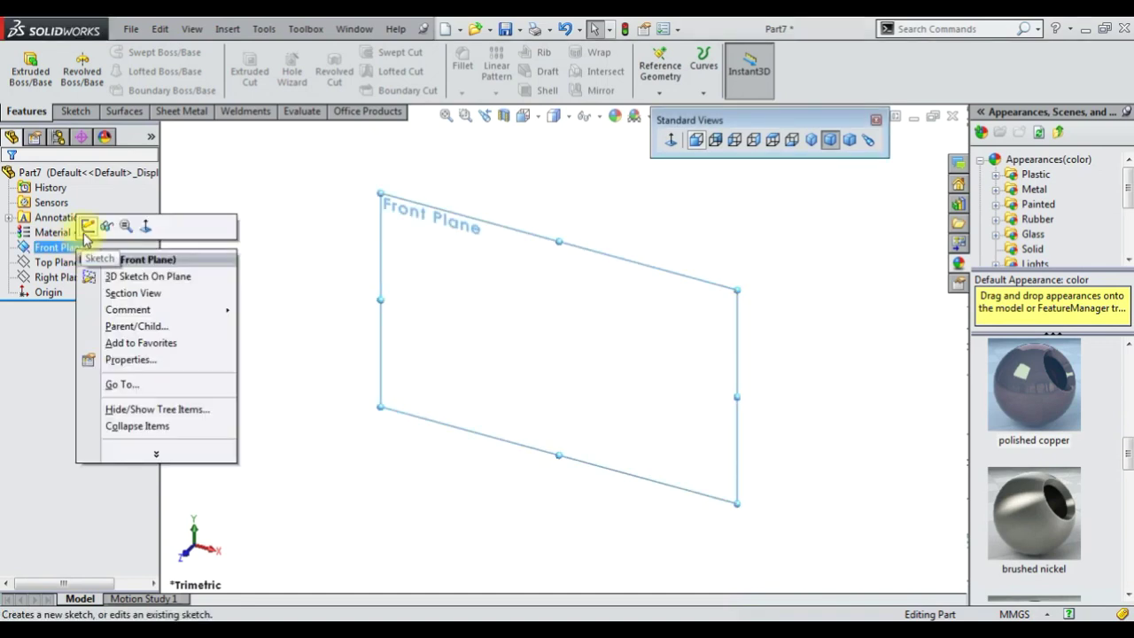
click(51, 278)
right_click(52, 277)
click(62, 255)
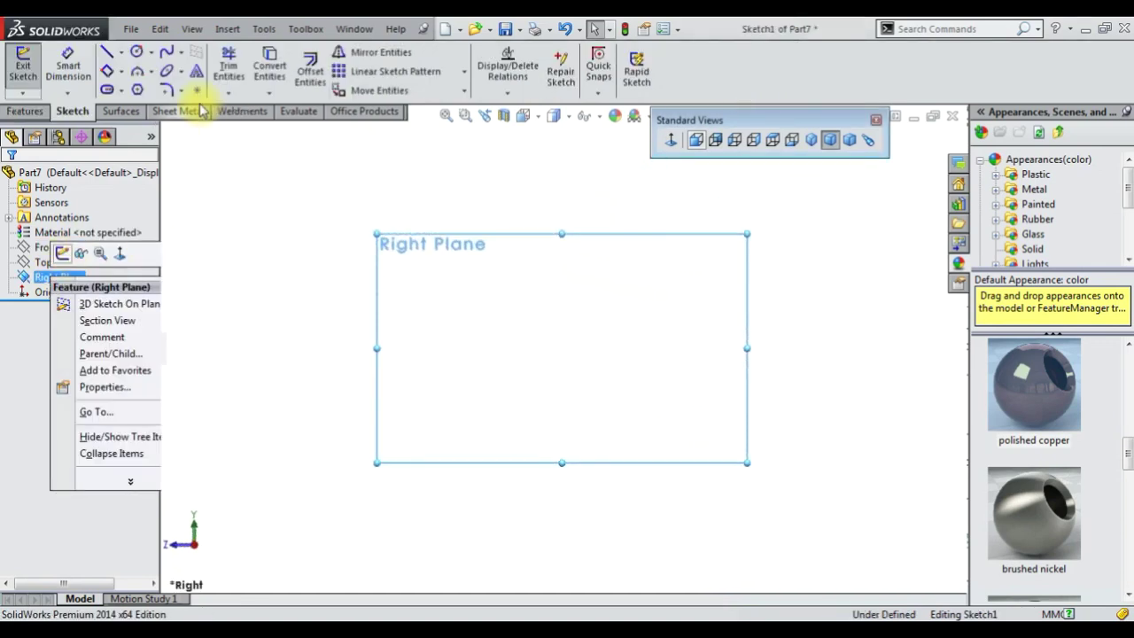
Draw the stepped outline of connected straight lines starting from the sketch origin
click(106, 55)
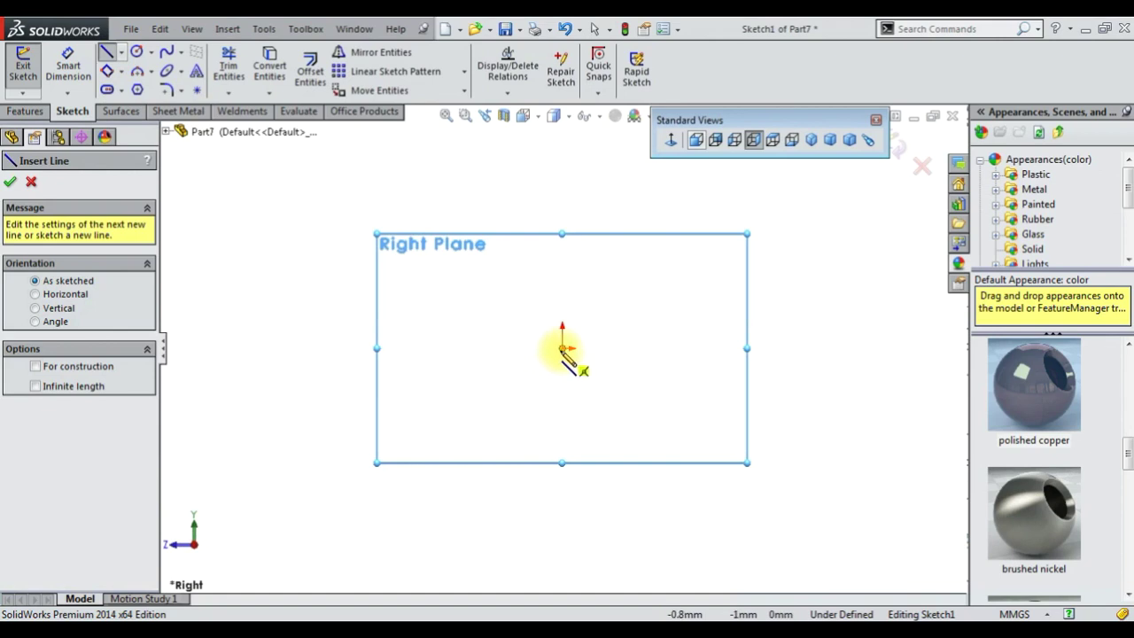
click(562, 348)
click(519, 348)
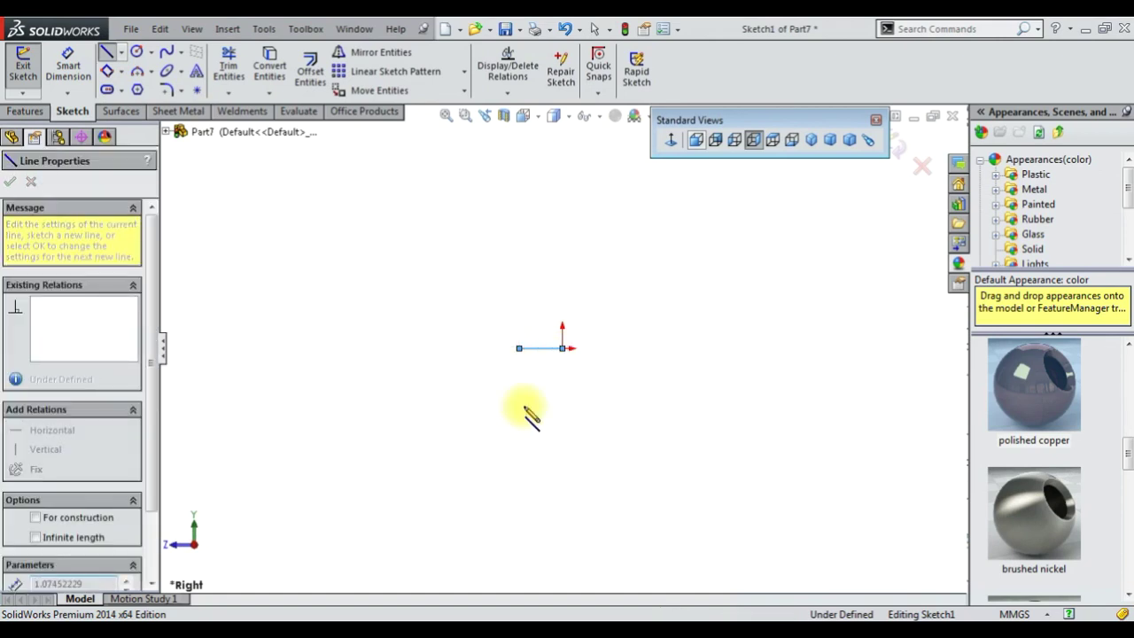
click(519, 485)
click(490, 485)
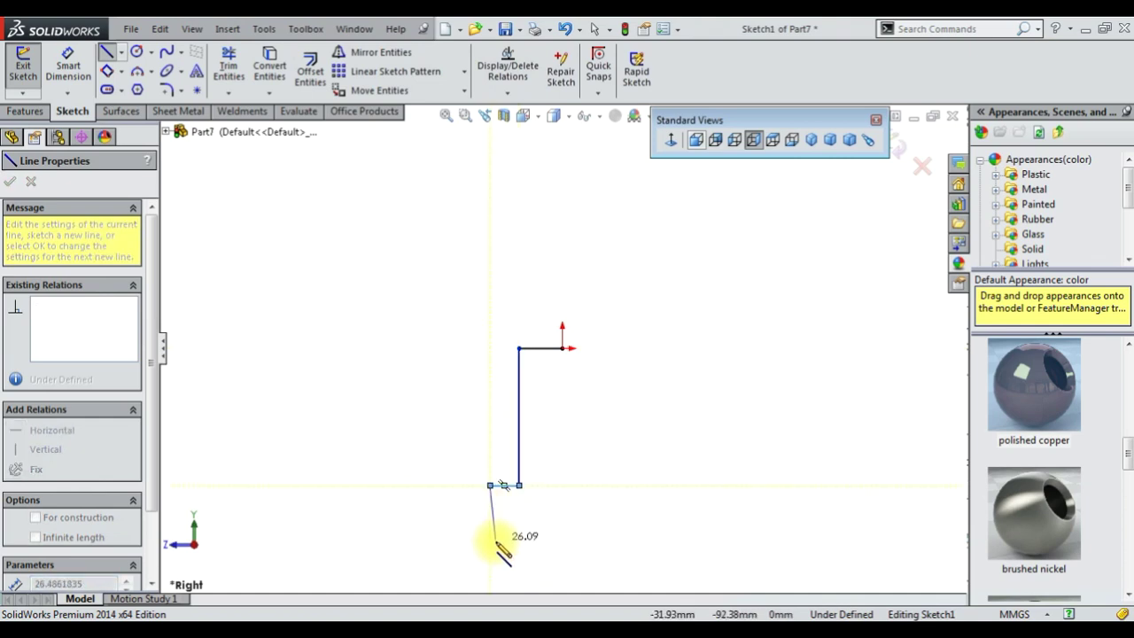
click(489, 544)
click(540, 544)
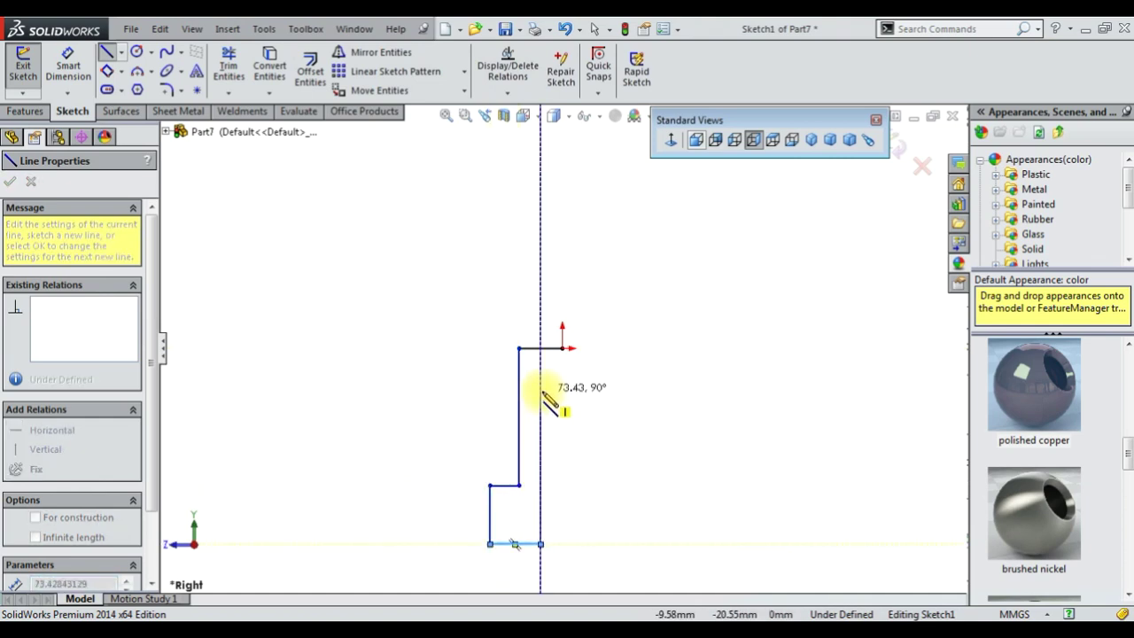
click(540, 366)
click(562, 367)
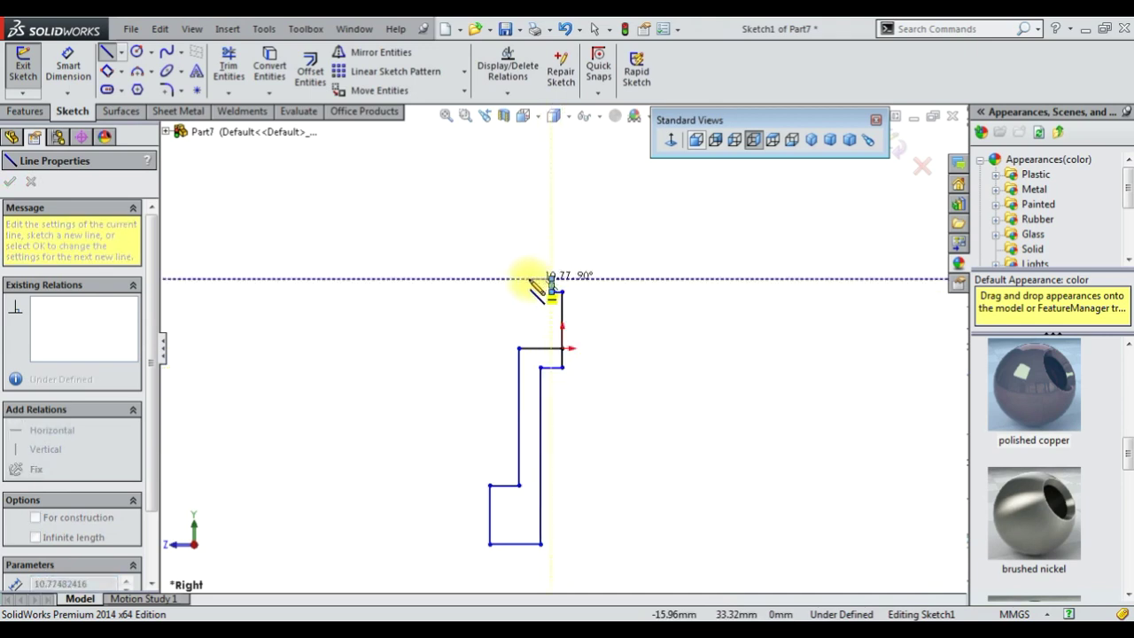
click(550, 278)
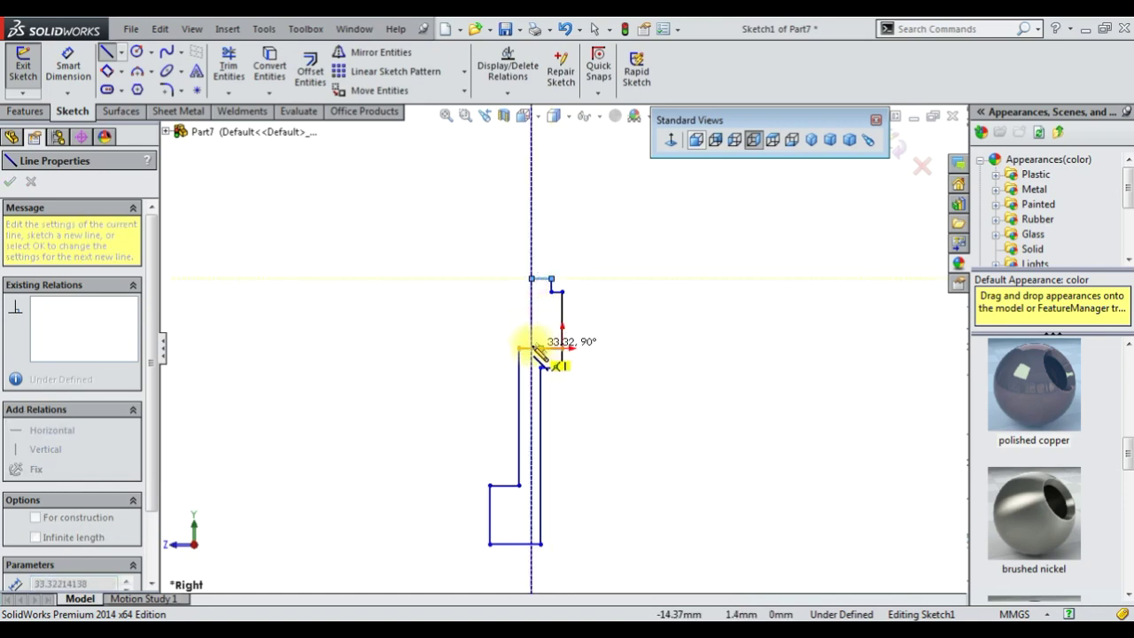
Trim away the extra overlapping segment and finish trimming
click(229, 66)
scroll(558, 326, down, 1)
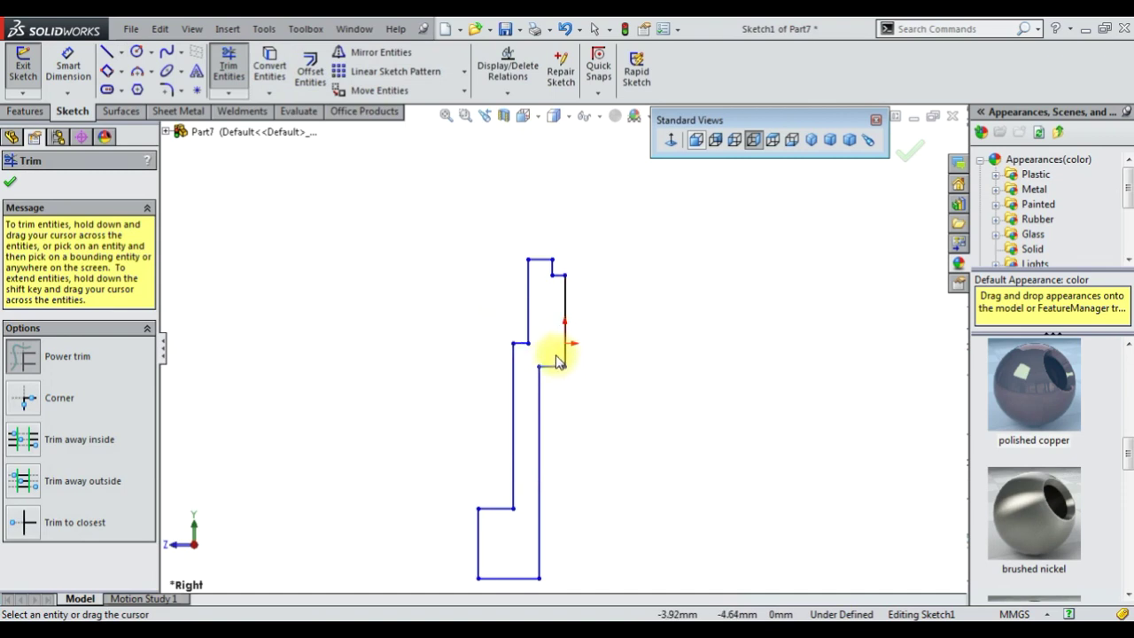
click(905, 151)
scroll(676, 432, up, 2)
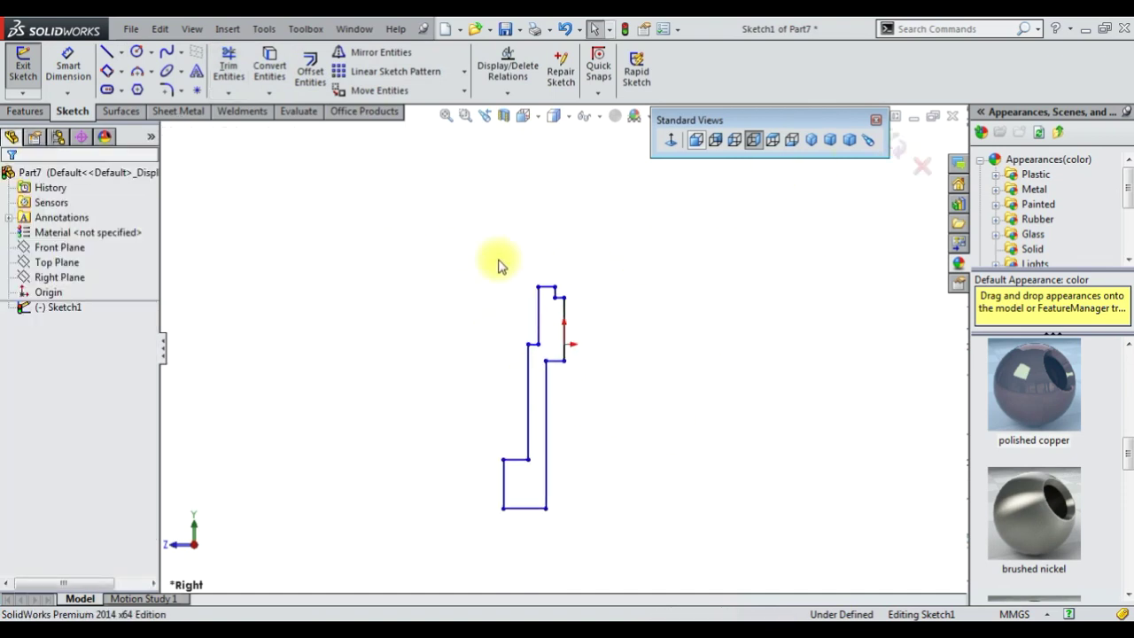
Replace the short right vertical line with a new line and trim the bottom-right leftovers
click(565, 327)
key(Delete)
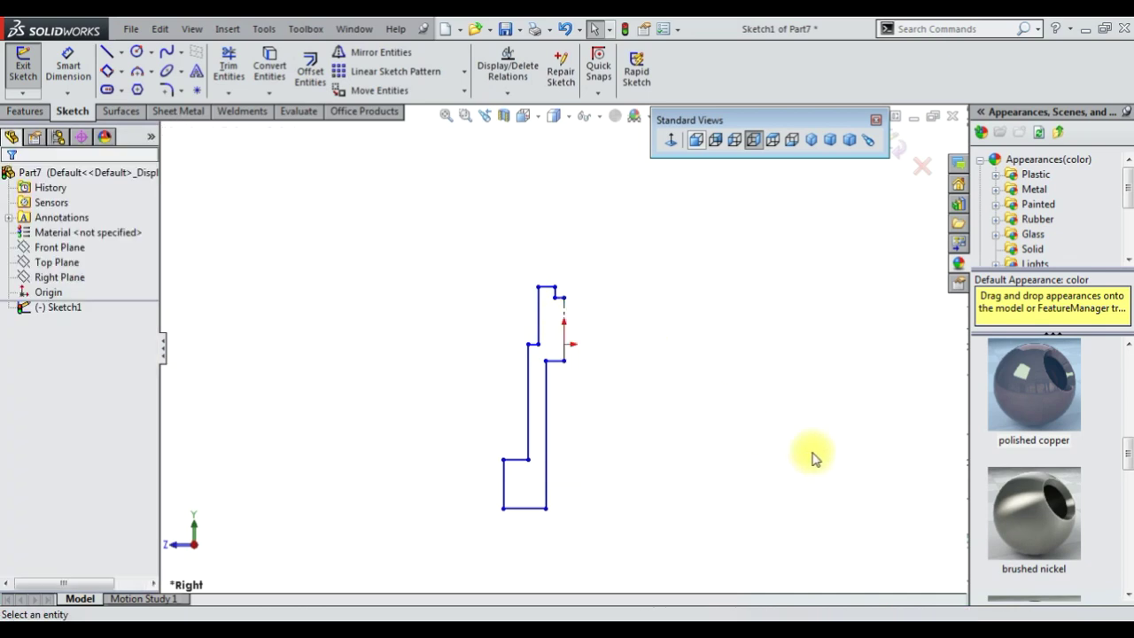
click(107, 52)
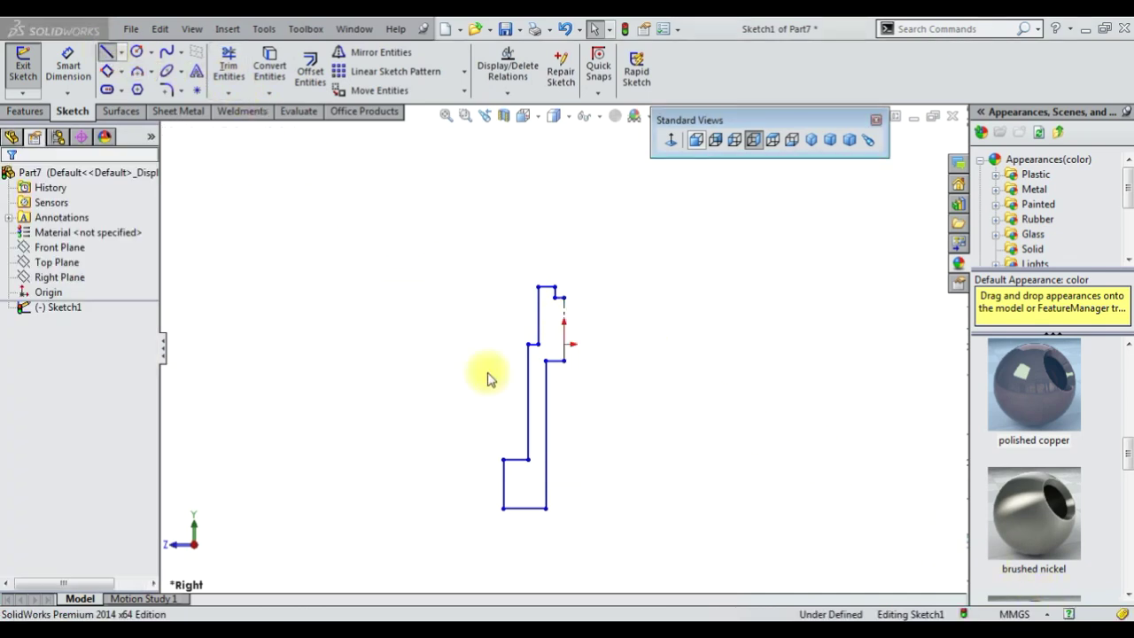
scroll(488, 374, down, 4)
click(603, 532)
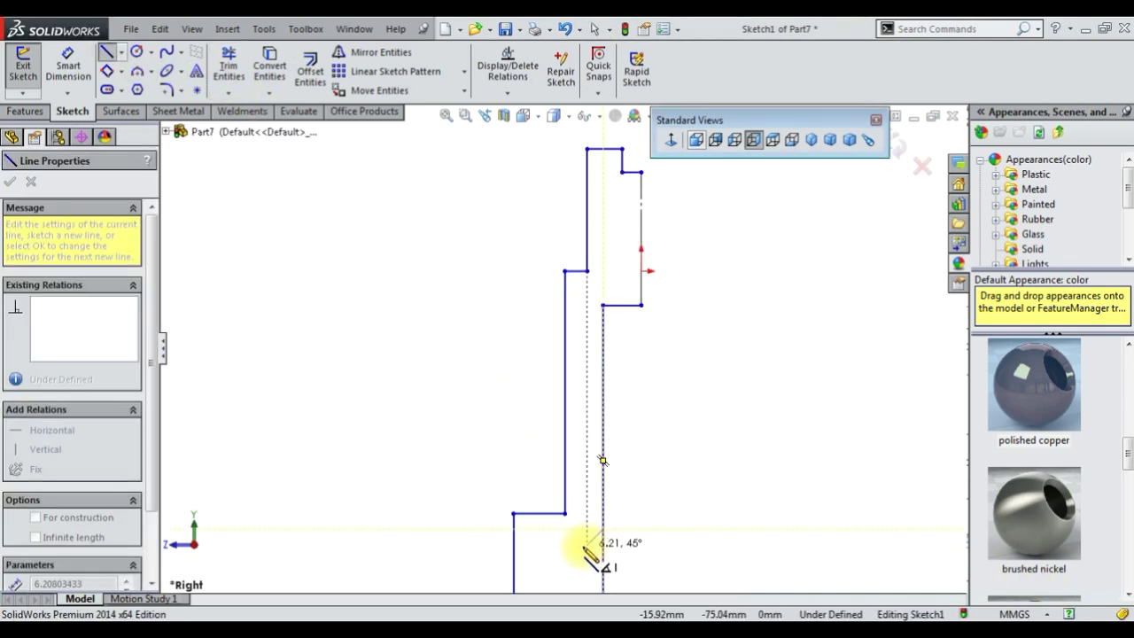
scroll(581, 538, up, 3)
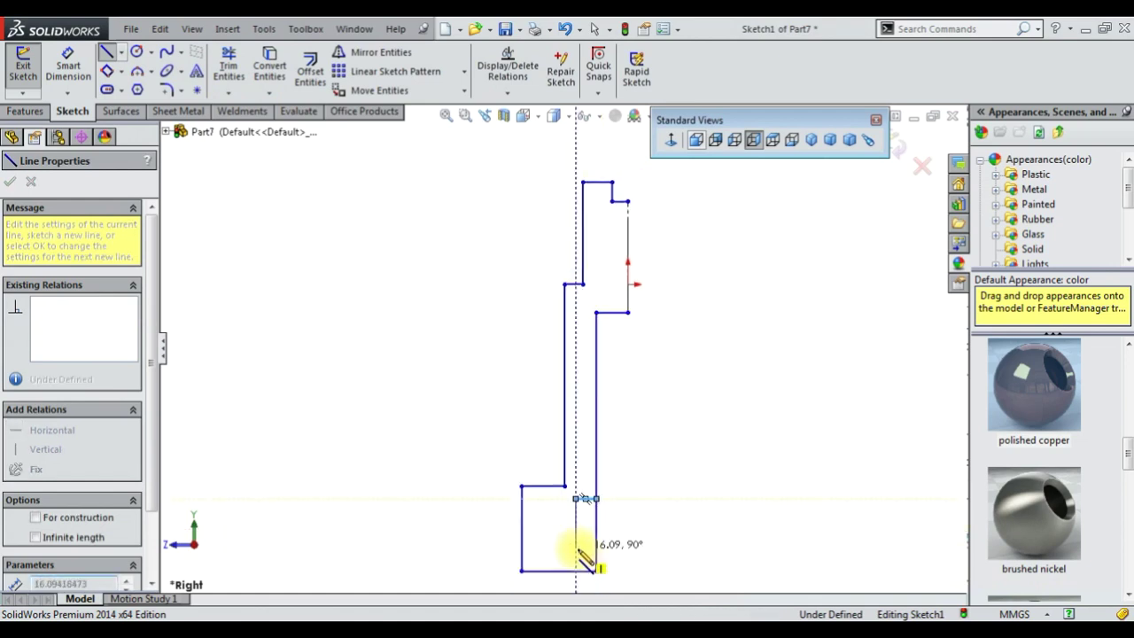
click(572, 452)
click(232, 58)
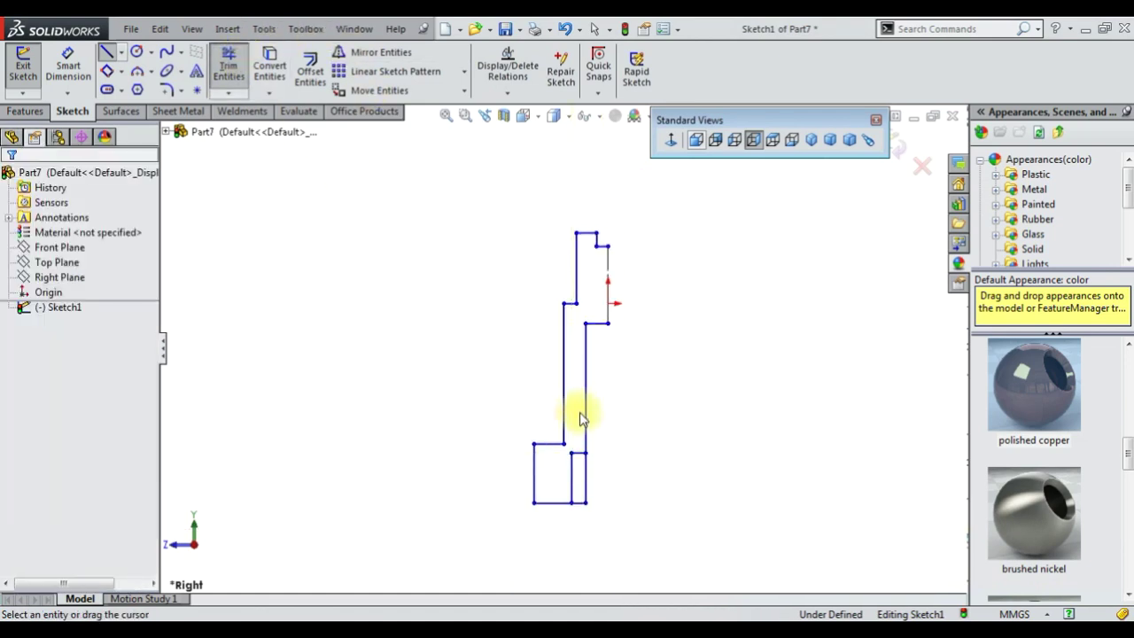
drag(595, 473, 581, 513)
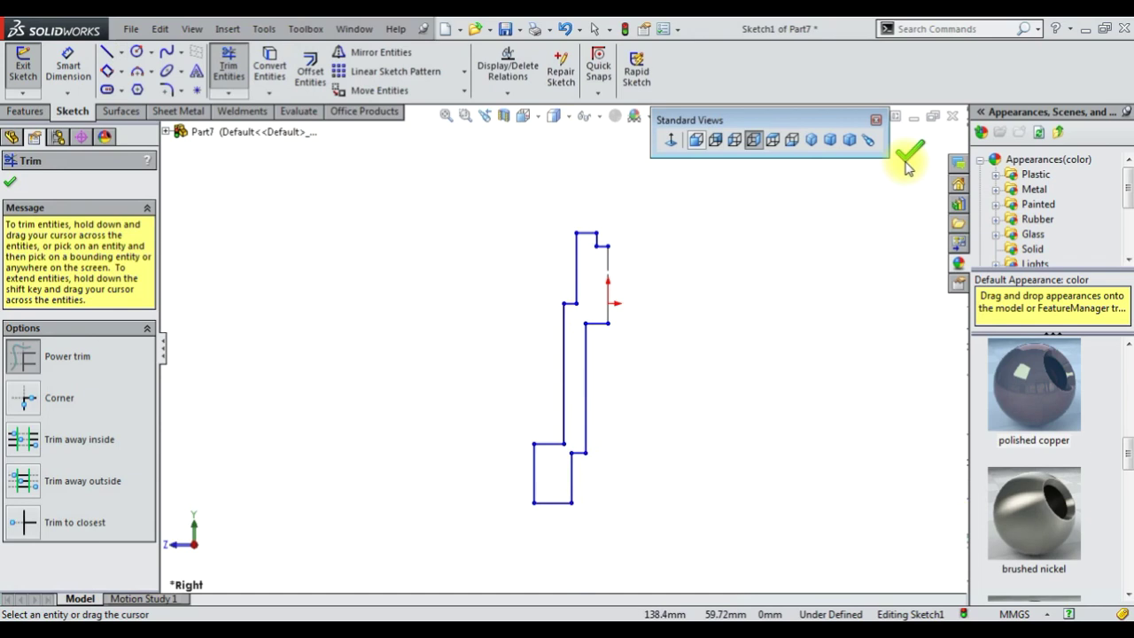
Draw a small circle and a larger circle along the centreline near the origin
click(136, 52)
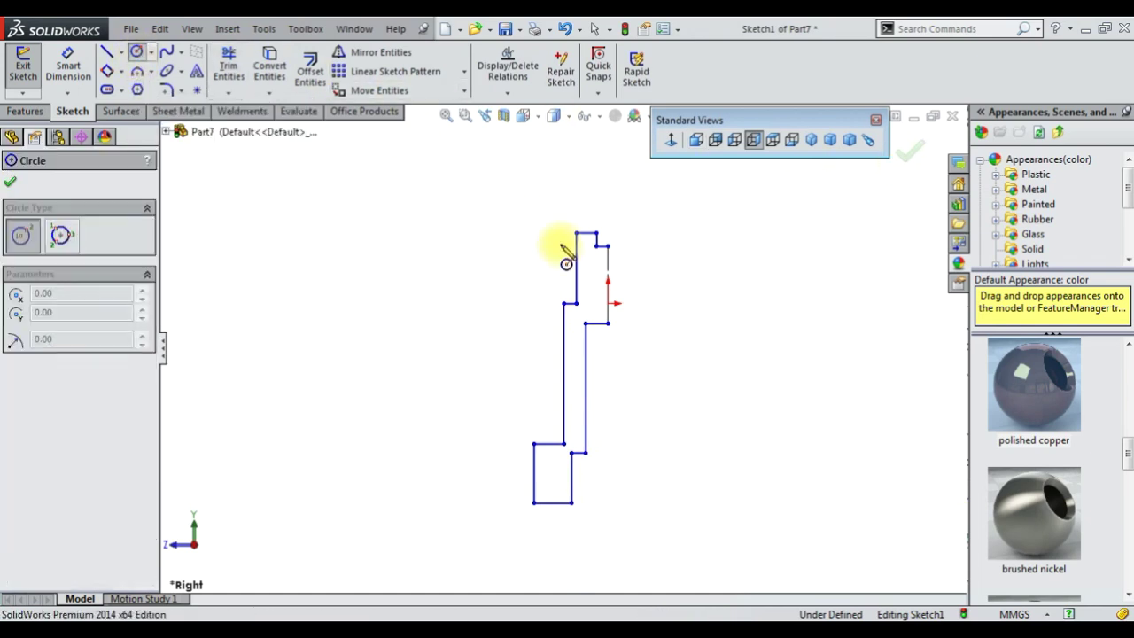
click(607, 279)
click(617, 306)
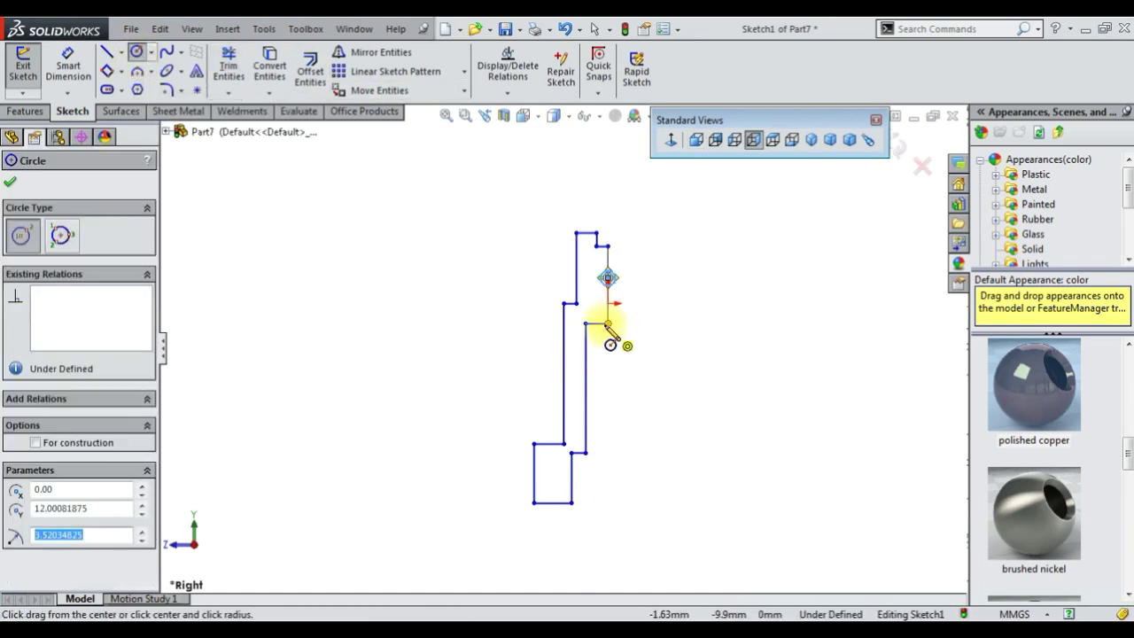
click(605, 324)
click(620, 340)
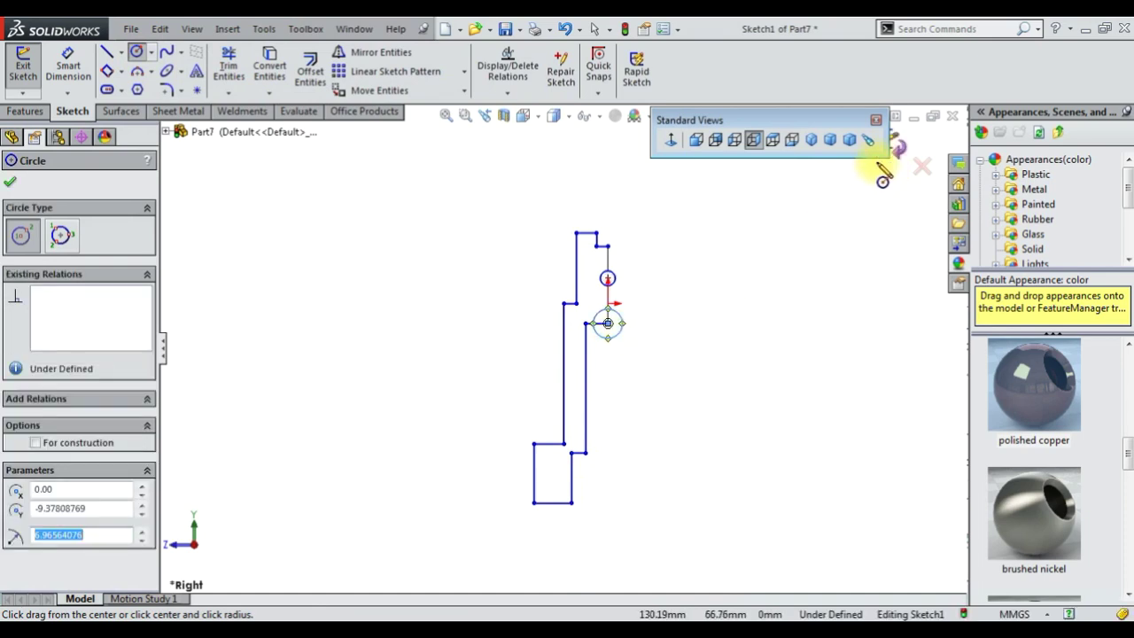
click(67, 64)
Give the larger circle a Ø12 diameter and the small circle Ø4
key(z)
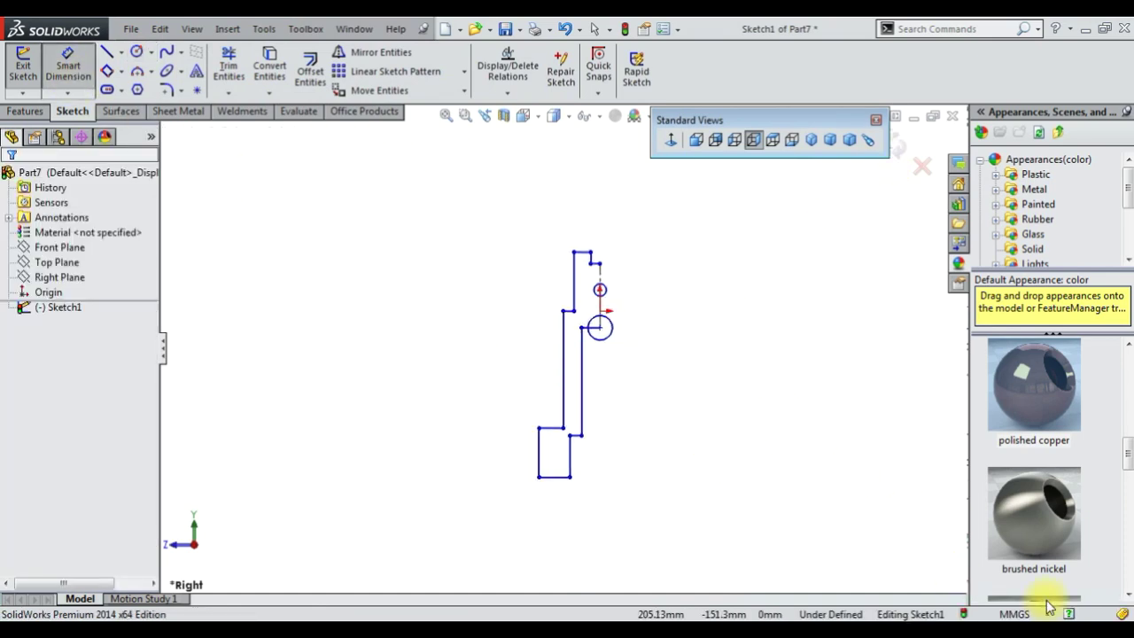
scroll(597, 325, down, 3)
click(581, 326)
click(625, 312)
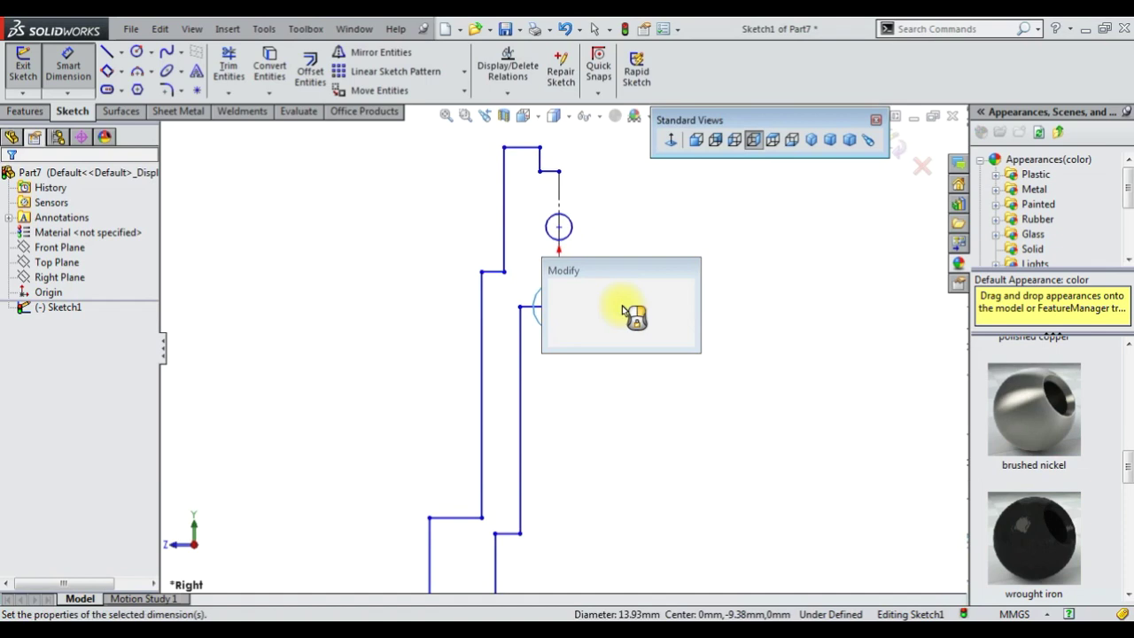
text(12)
key(Return)
click(572, 228)
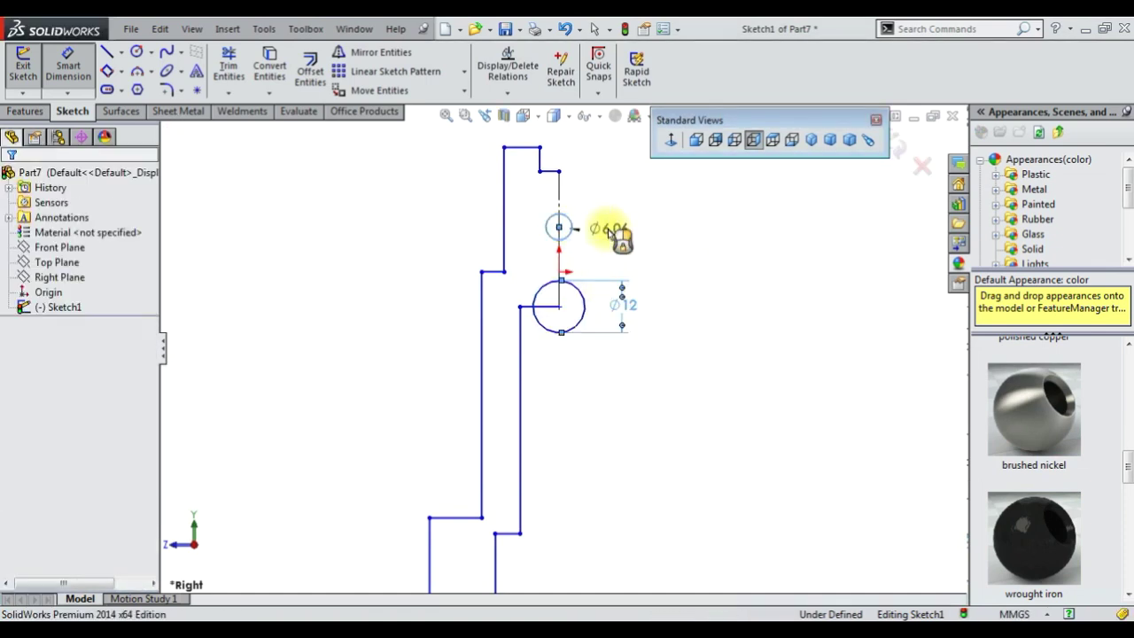
click(611, 232)
text(4)
key(Return)
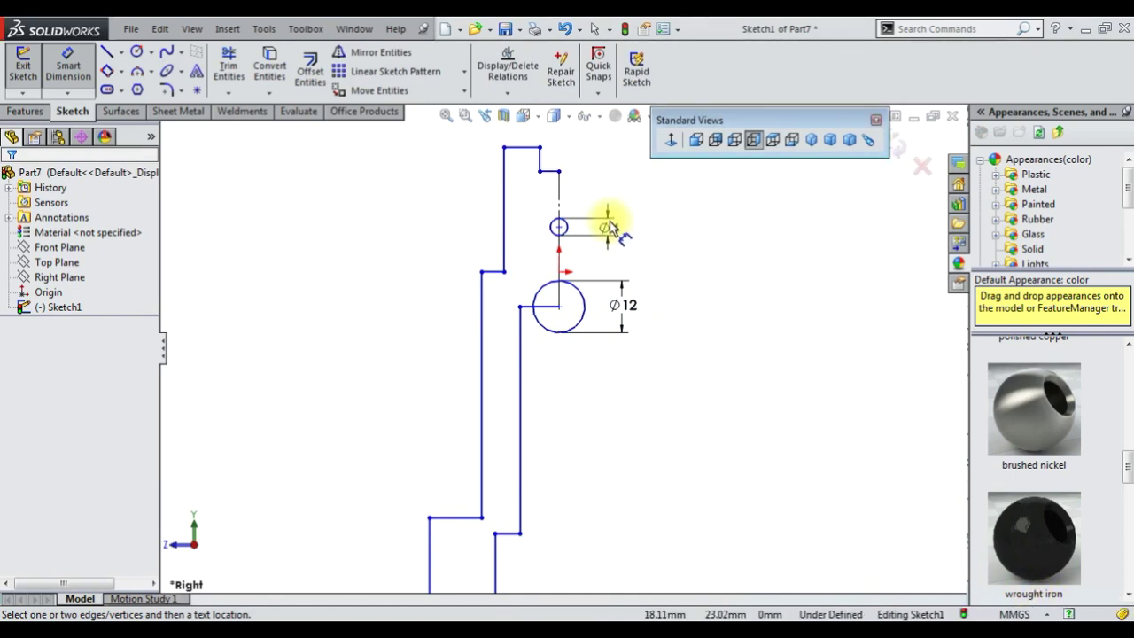
Dimension the short top horizontal line to 1.5 and the top line to 3.5
scroll(620, 227, down, 2)
scroll(532, 317, down, 2)
click(509, 295)
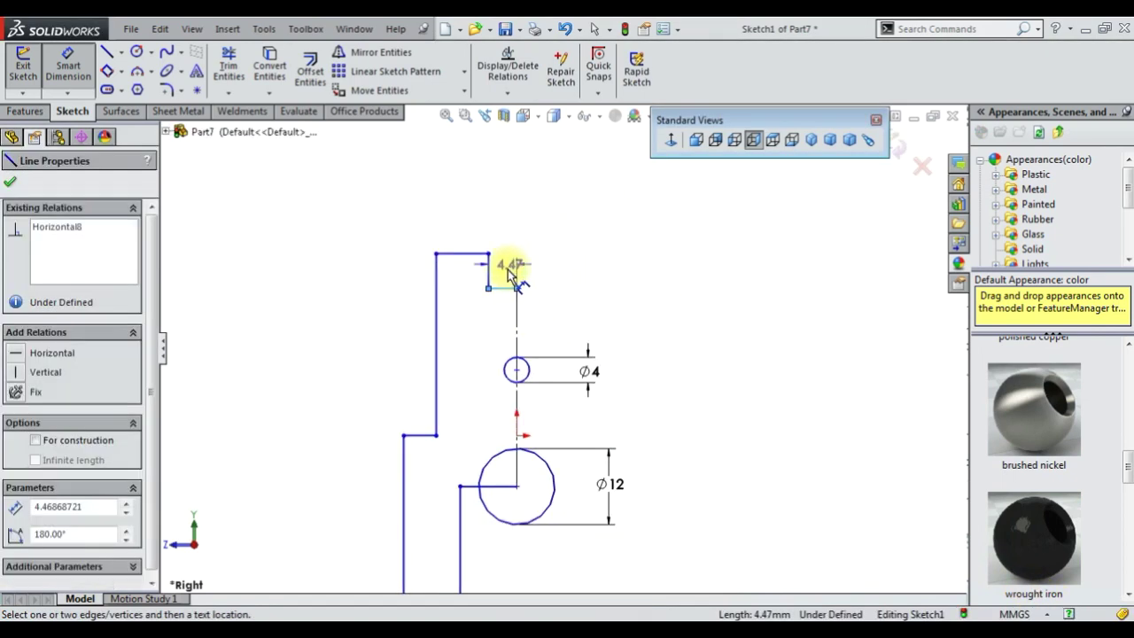
click(518, 278)
text(1.5)
key(Return)
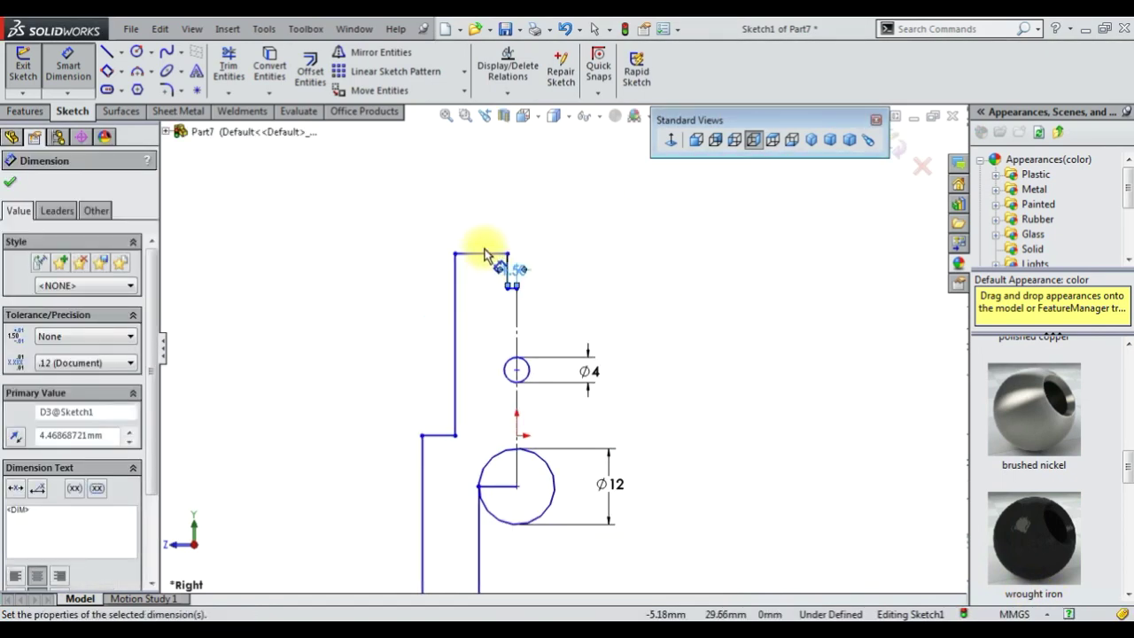
click(483, 248)
click(483, 235)
text(3.5)
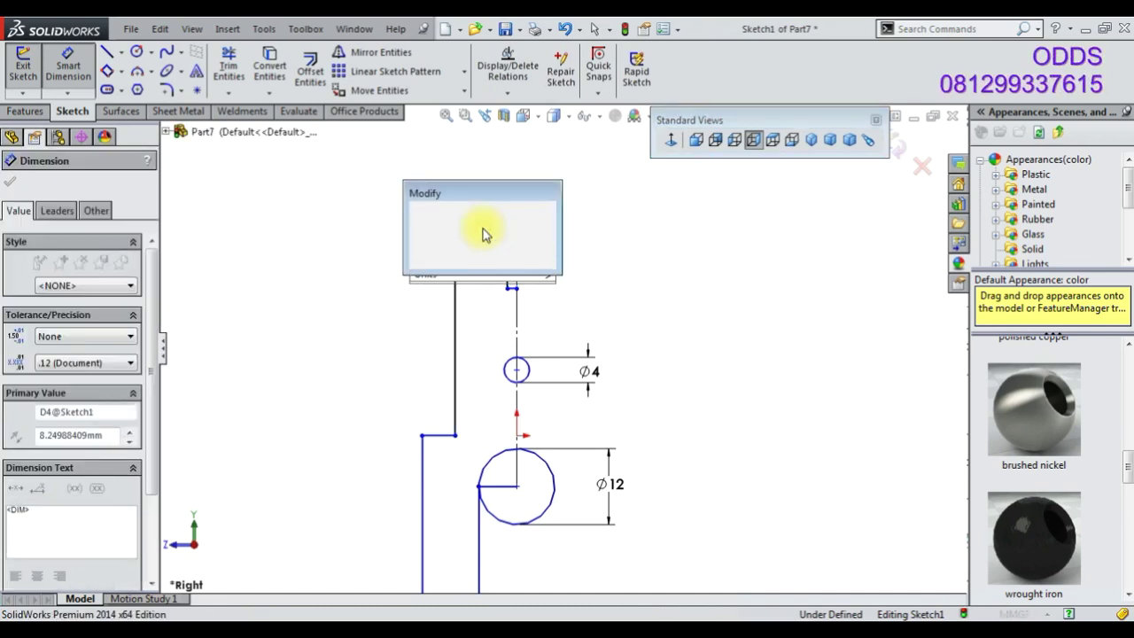
key(Return)
Dimension the next step width to 4 and move the 1.50, 3.50 and 4 dimensions clear
click(483, 416)
click(459, 387)
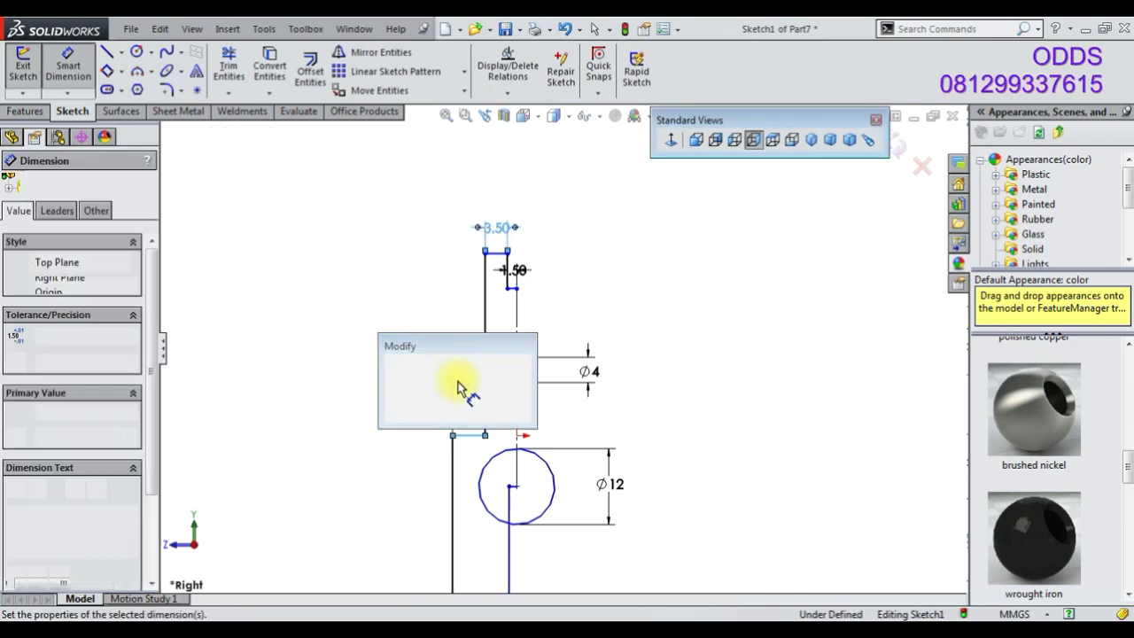
text(4)
key(Return)
drag(493, 227, 539, 200)
drag(463, 381, 423, 306)
click(405, 329)
Set the short vertical line length to 3.5
scroll(679, 523, up, 2)
scroll(610, 541, up, 2)
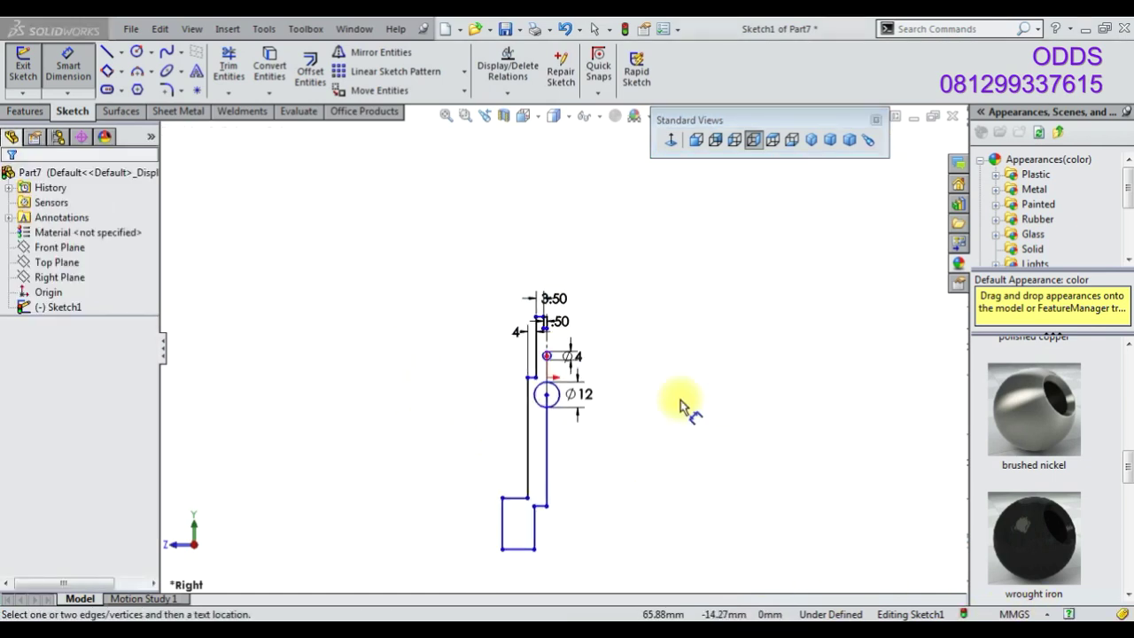
scroll(611, 335, down, 3)
scroll(546, 328, down, 2)
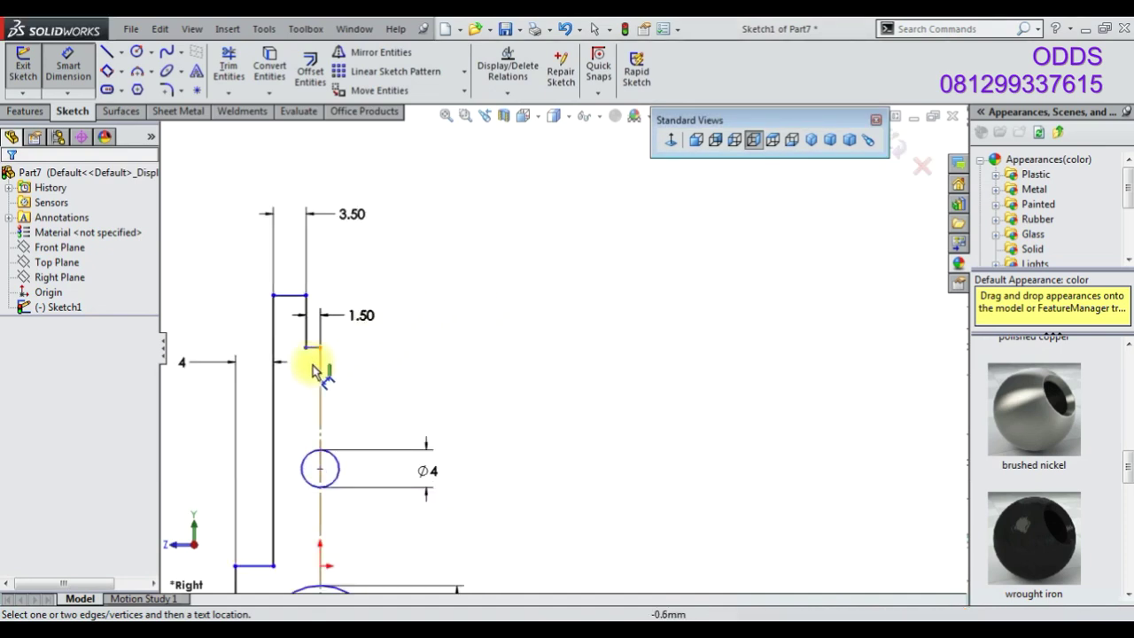
click(307, 328)
click(441, 331)
text(3.5)
key(Return)
Offset the small Ø4 circle 8.50 from the horizontal line
click(292, 316)
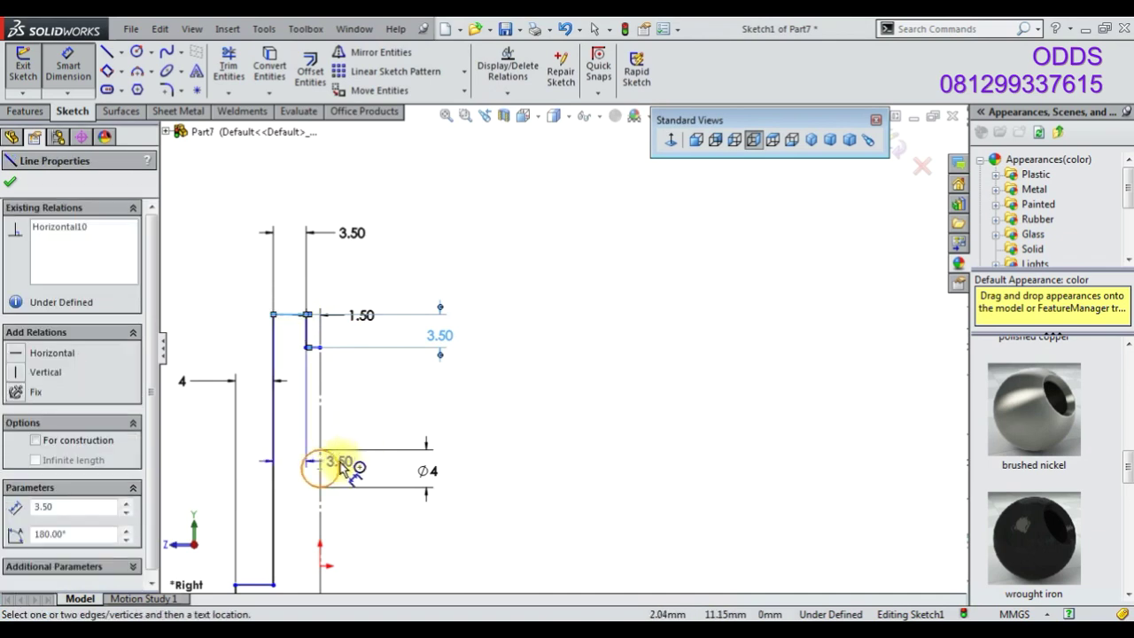
click(336, 468)
click(502, 398)
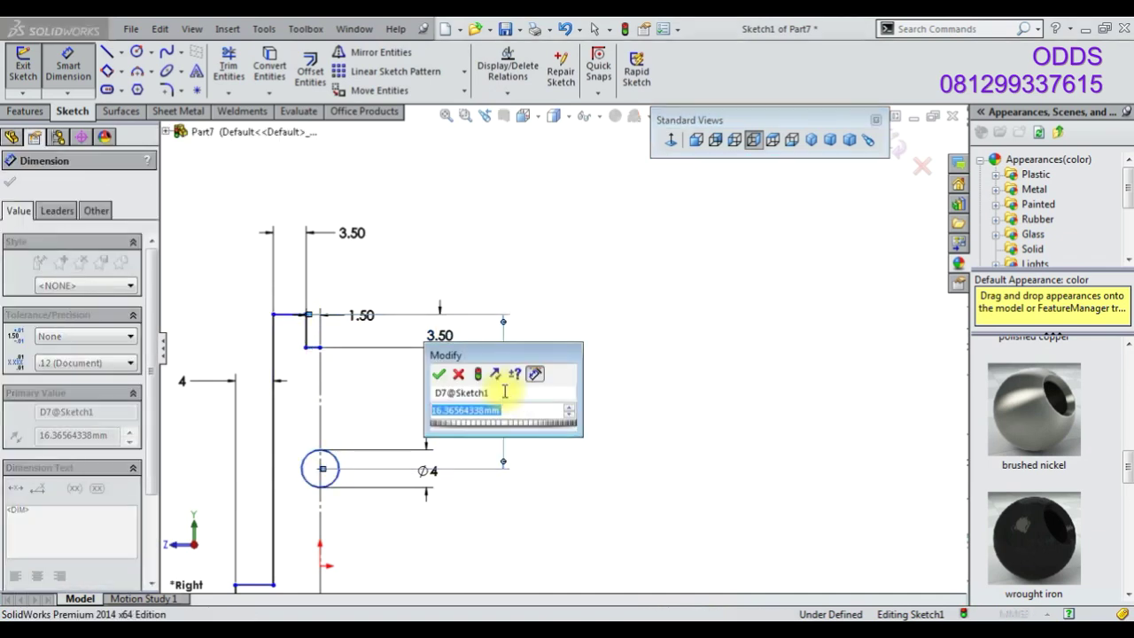
text(8.5)
key(Return)
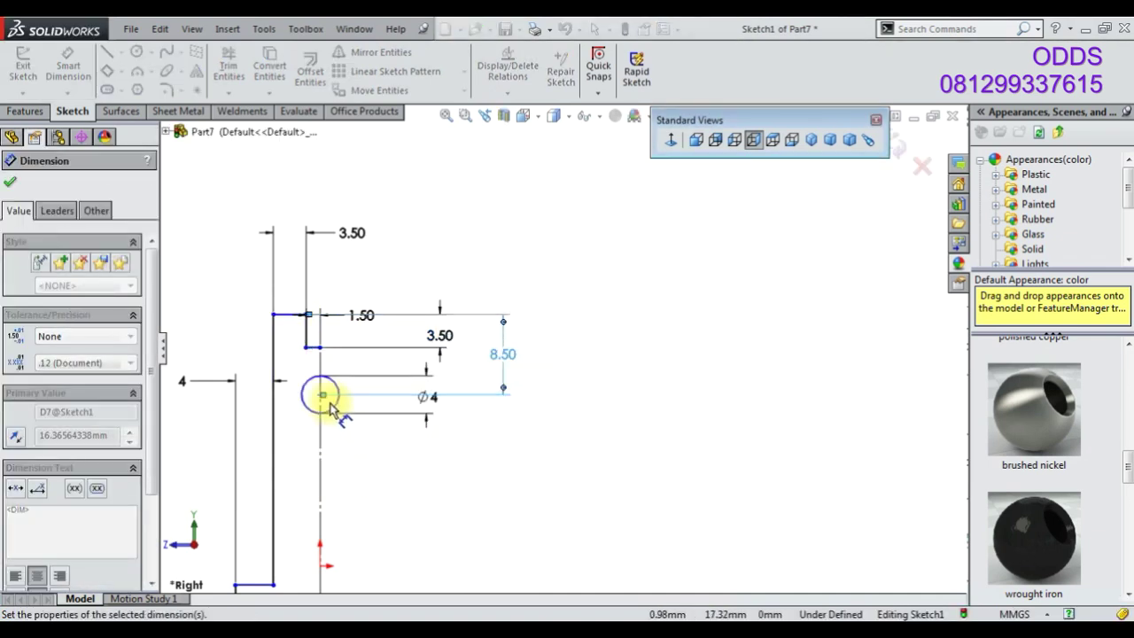
Add a distance dimension between the Ø4 and Ø12 circles
click(324, 393)
scroll(342, 496, up, 1)
click(387, 571)
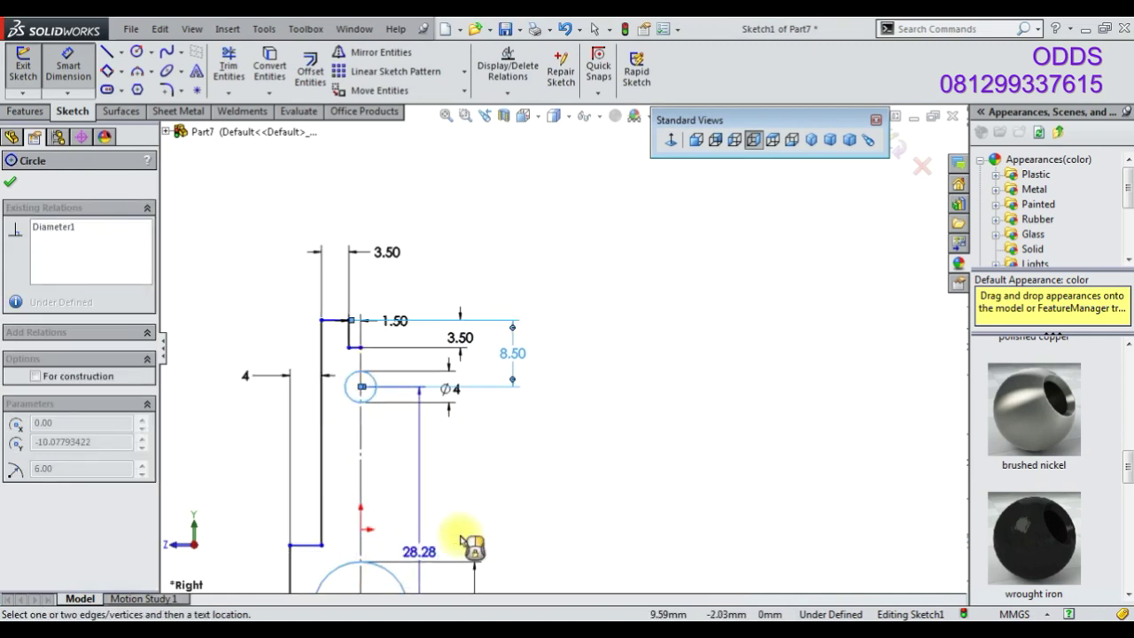
click(472, 544)
text(23.5)
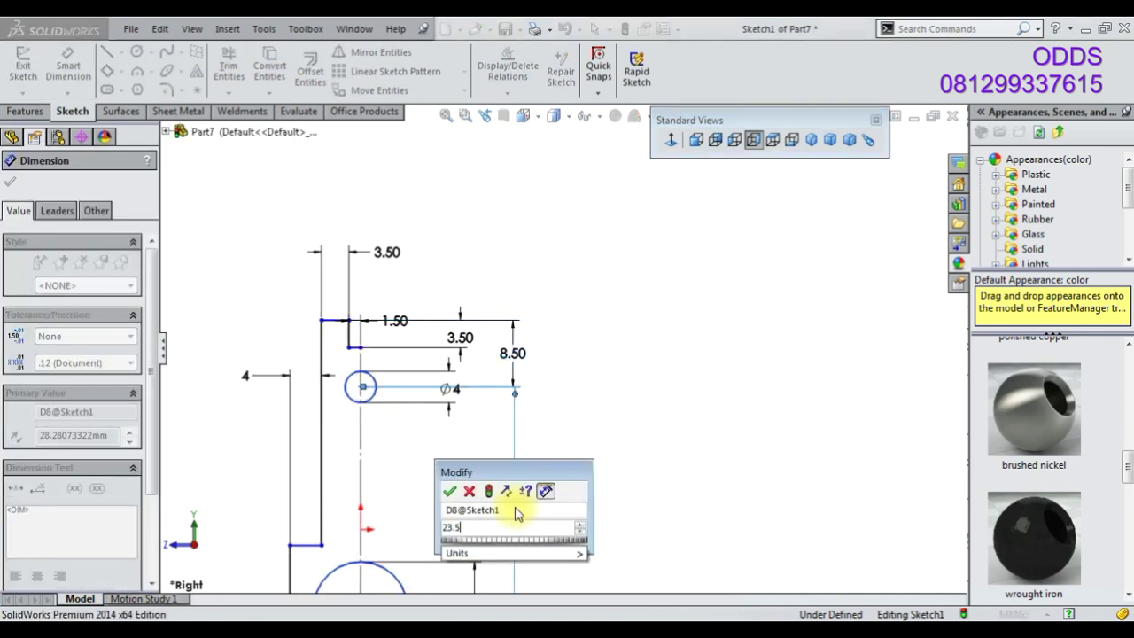
key(Return)
click(559, 465)
Delete the 23.50 dimension between the two circles
scroll(559, 466, up, 1)
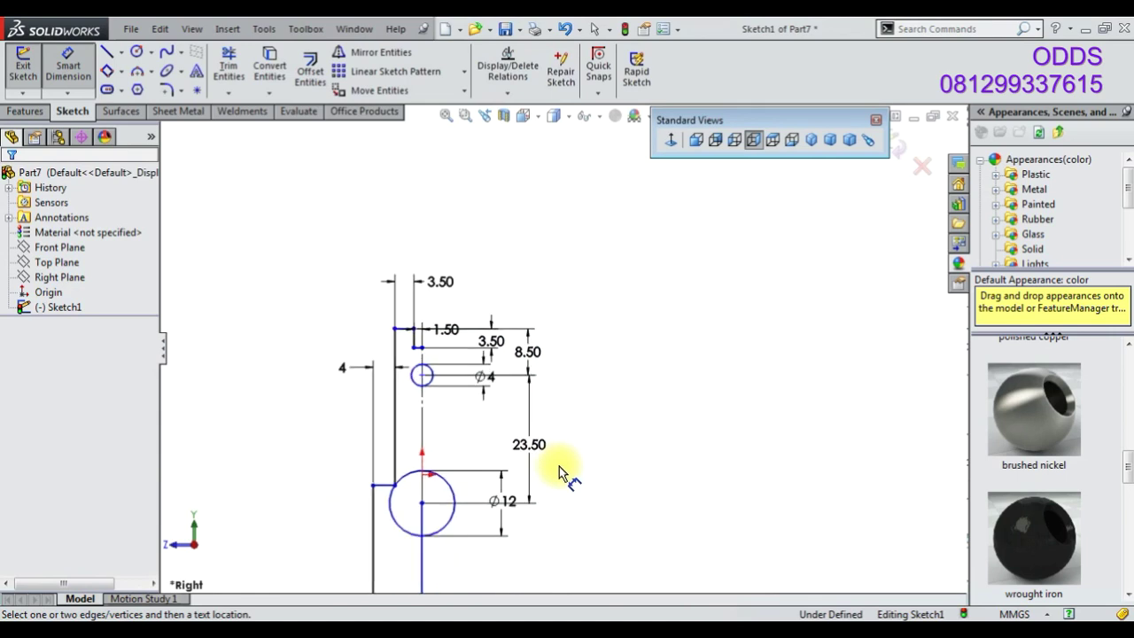
scroll(540, 465, down, 2)
scroll(502, 463, down, 1)
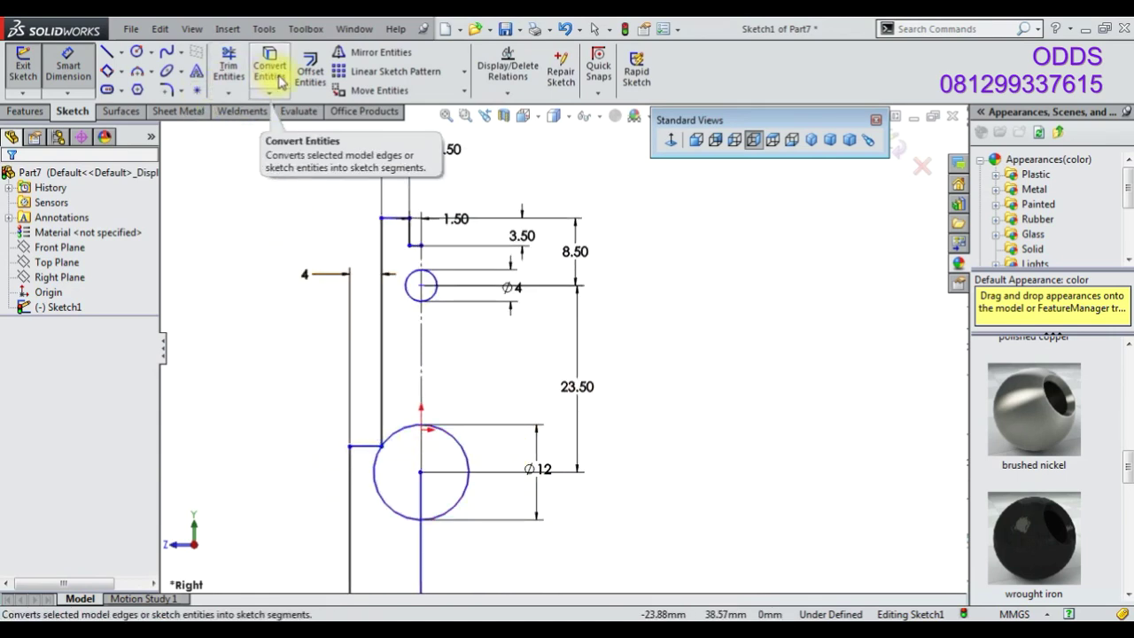
scroll(443, 434, down, 1)
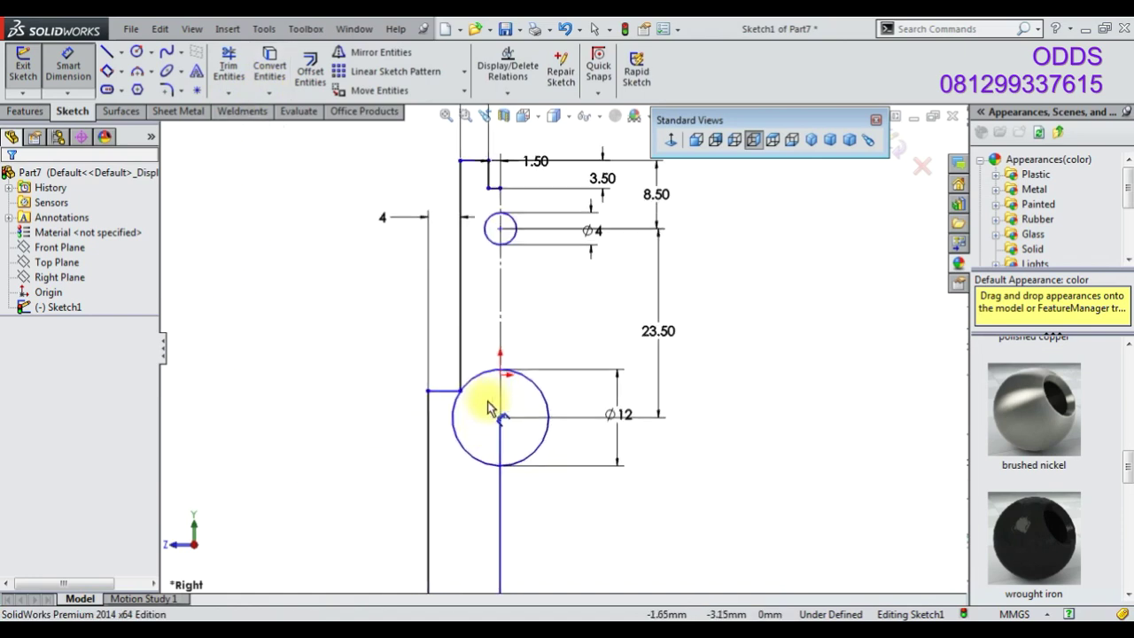
scroll(460, 385, down, 3)
scroll(549, 387, up, 3)
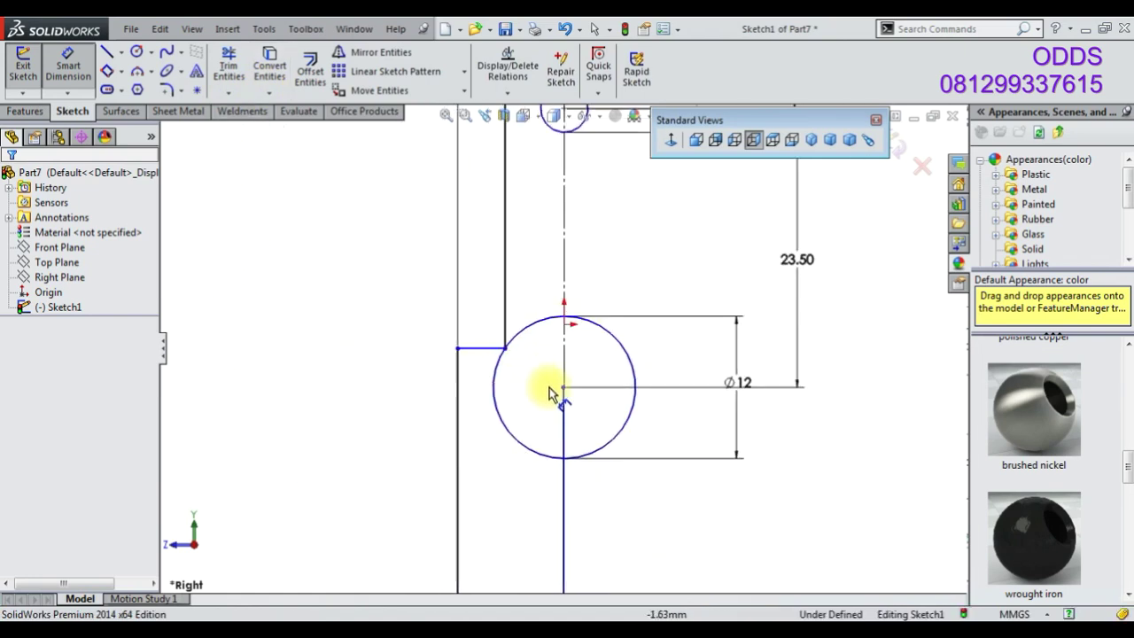
scroll(620, 425, up, 1)
scroll(646, 431, up, 1)
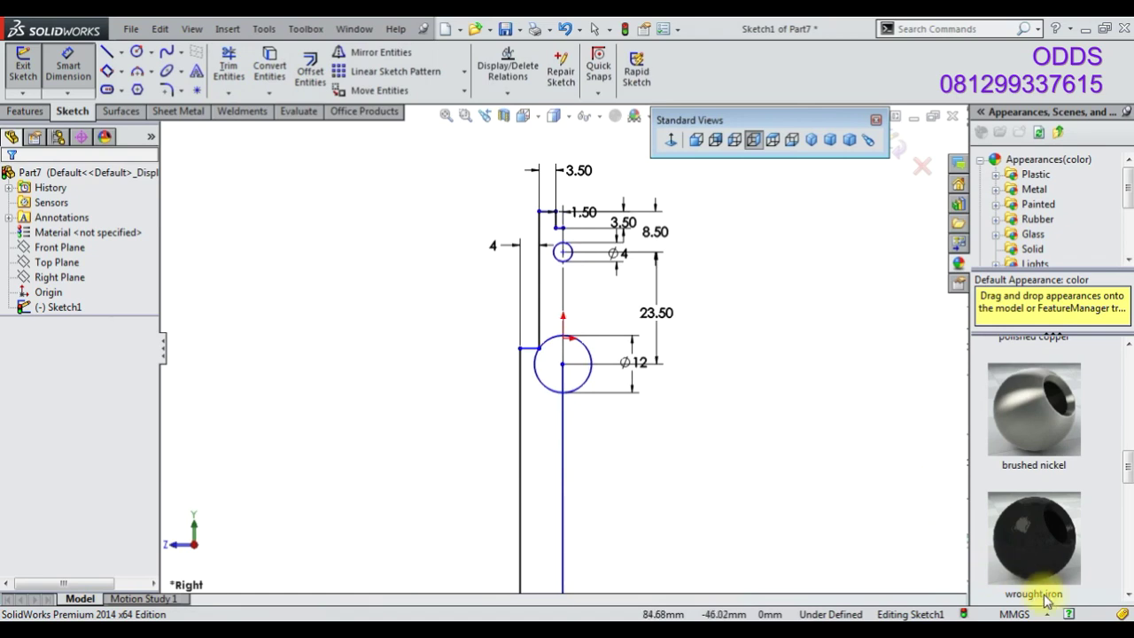
click(657, 313)
key(Delete)
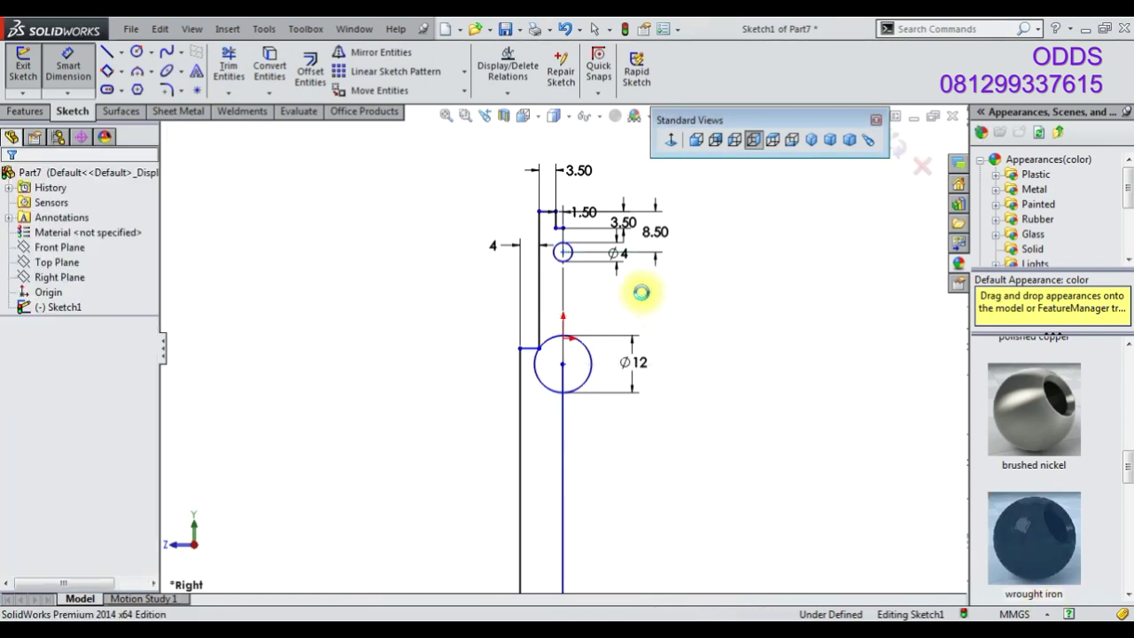
Dimension the Ø12 circle 23.50 below the top line
click(549, 217)
click(591, 354)
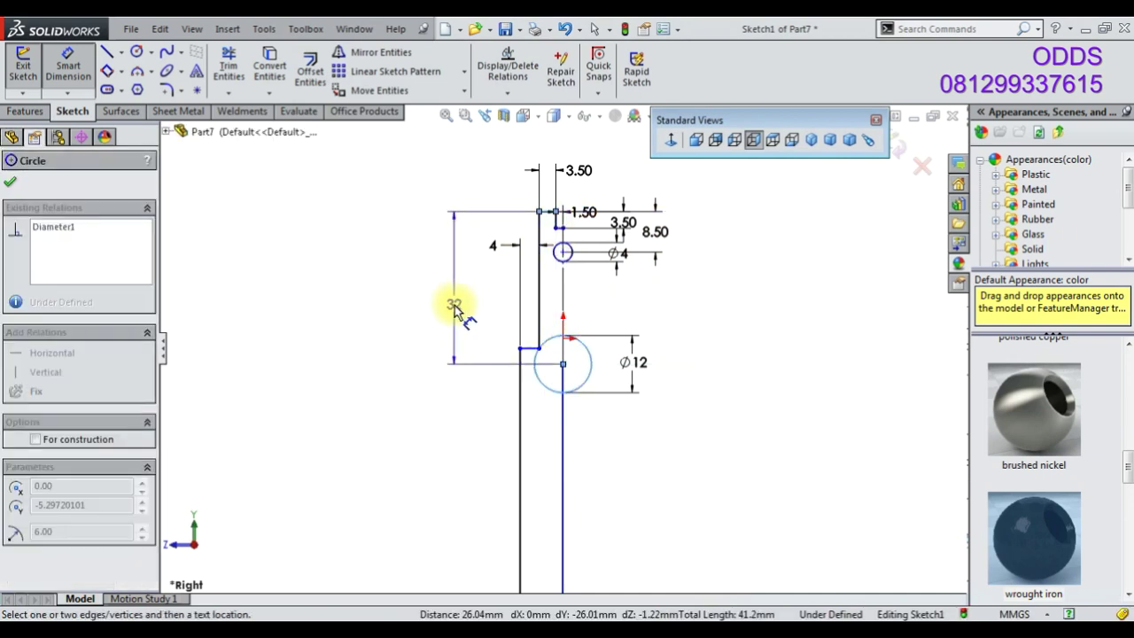
click(454, 310)
text(23.5)
key(Return)
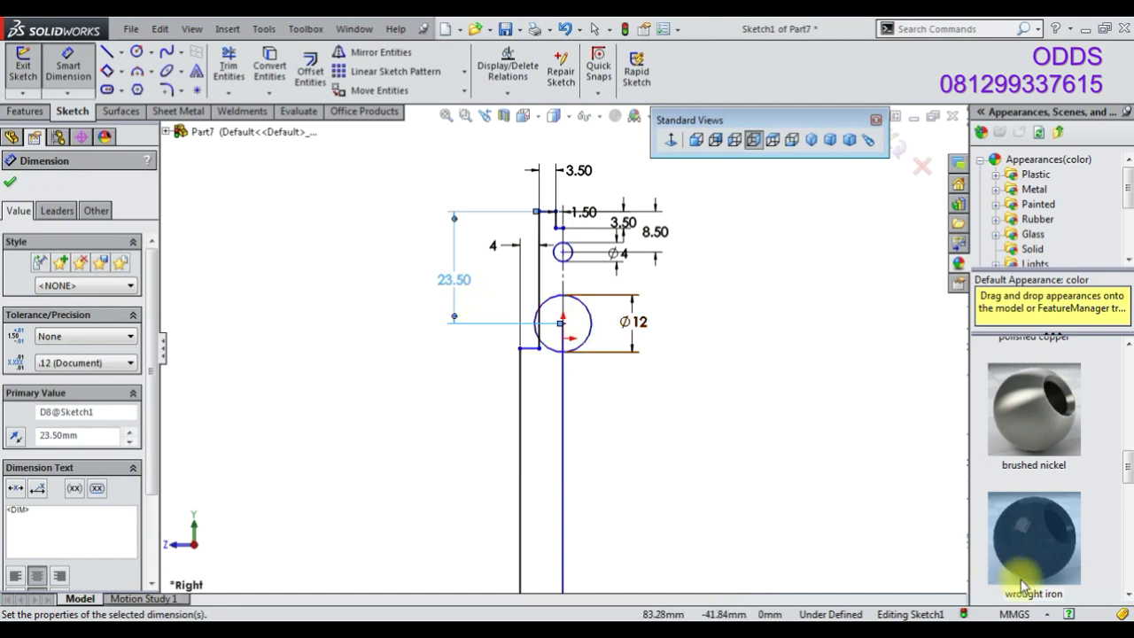
Select a profile sketch point and the small circle's centre, then clear the selection
right_click(678, 435)
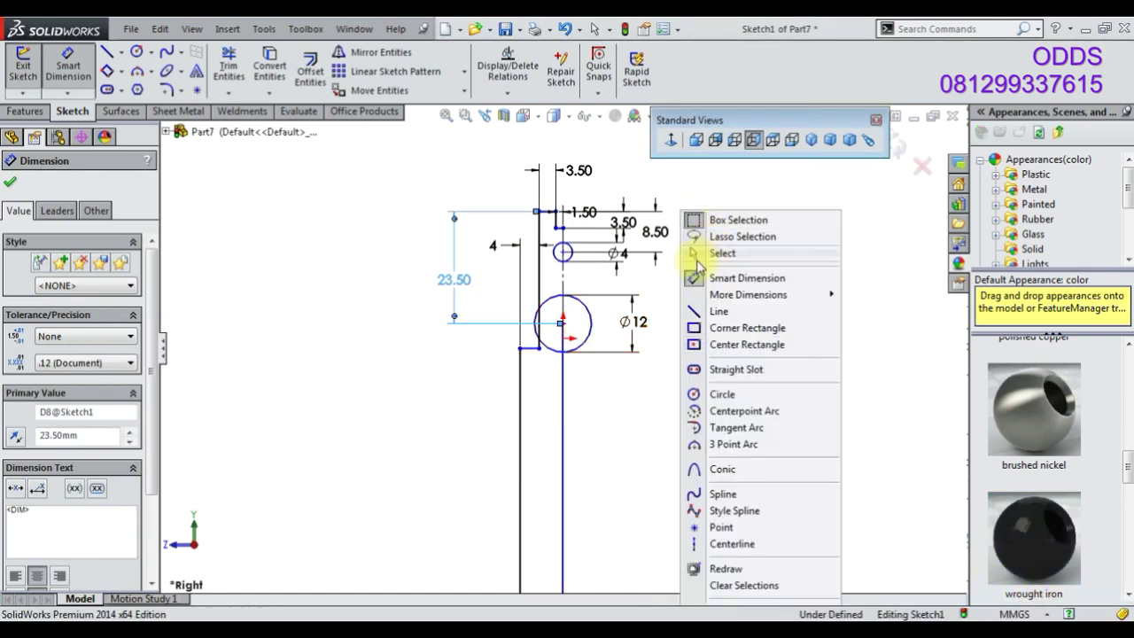
click(700, 254)
scroll(590, 254, down, 5)
click(461, 494)
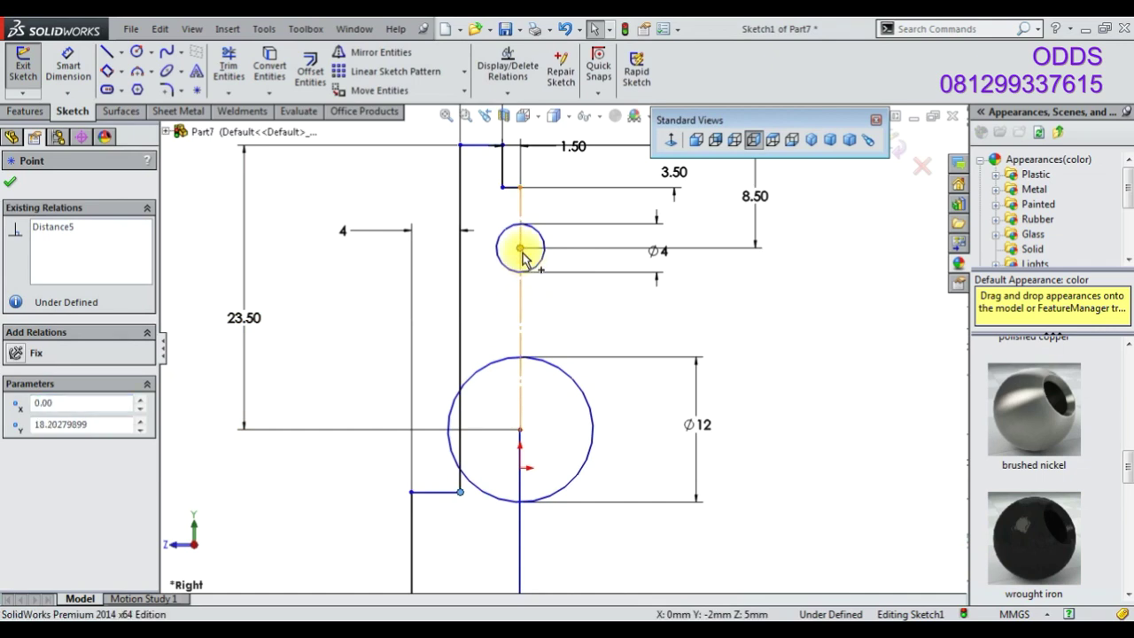
ctrl+click(522, 252)
click(691, 323)
scroll(501, 329, up, 4)
scroll(499, 392, up, 1)
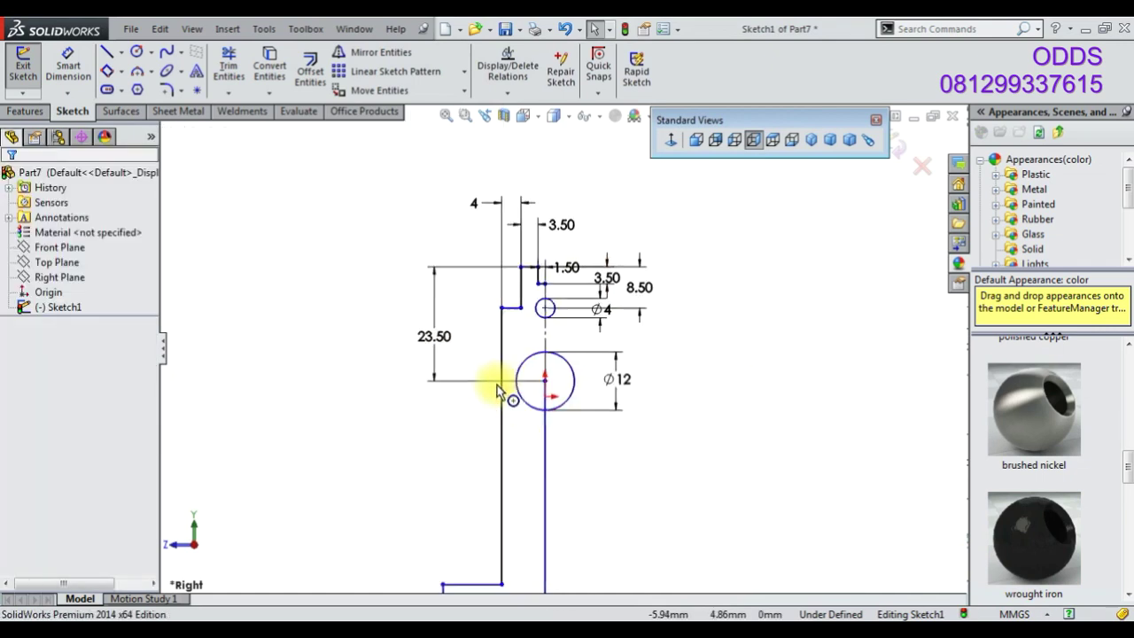
scroll(513, 400, up, 2)
Dimension the bottom vertical line to 23 and the long left vertical line to 64
click(94, 80)
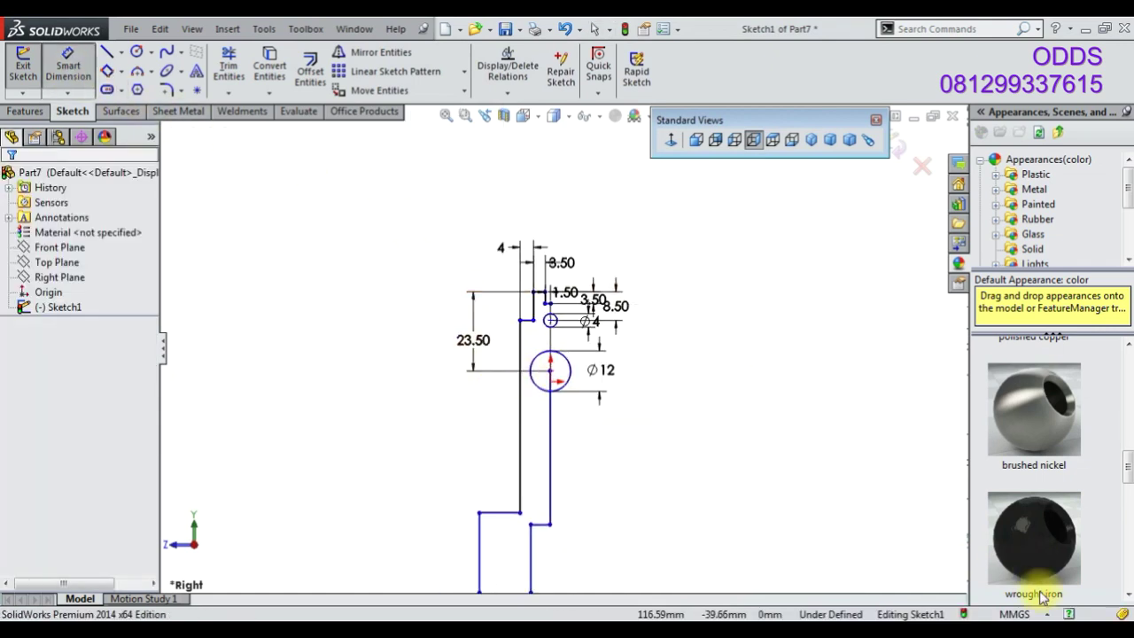
click(478, 553)
click(443, 564)
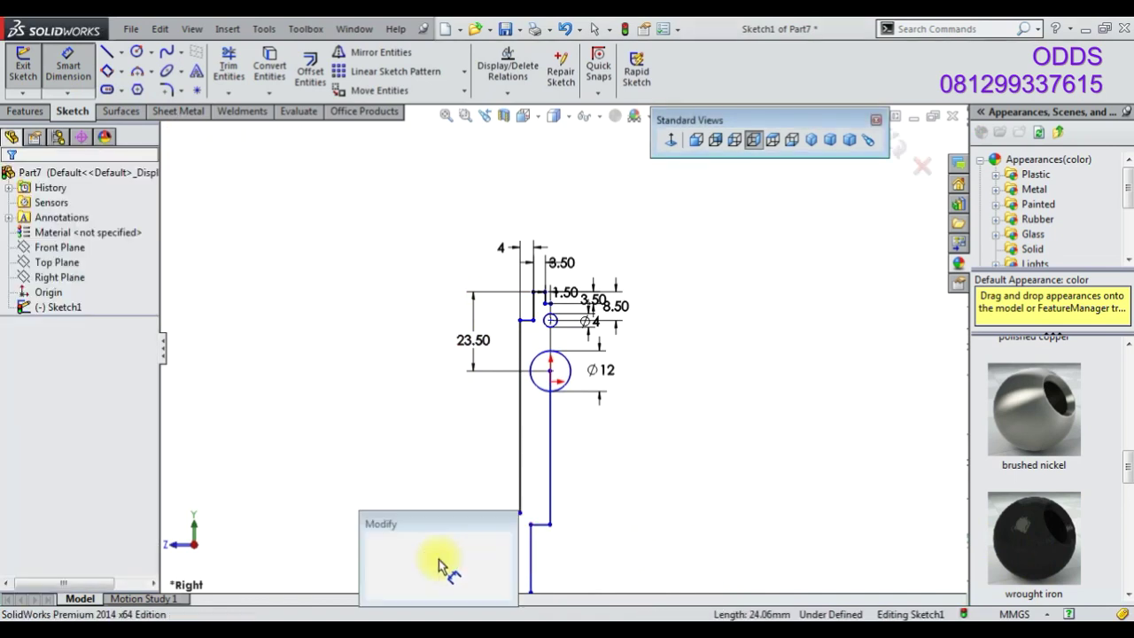
text(23)
key(Return)
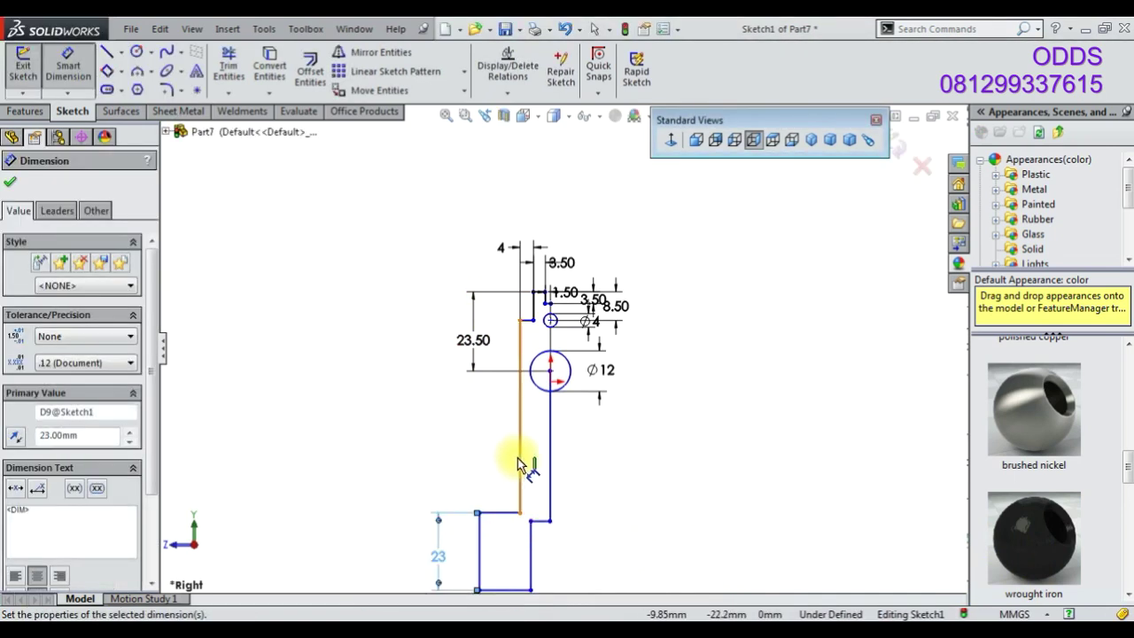
click(520, 463)
click(445, 465)
text(64)
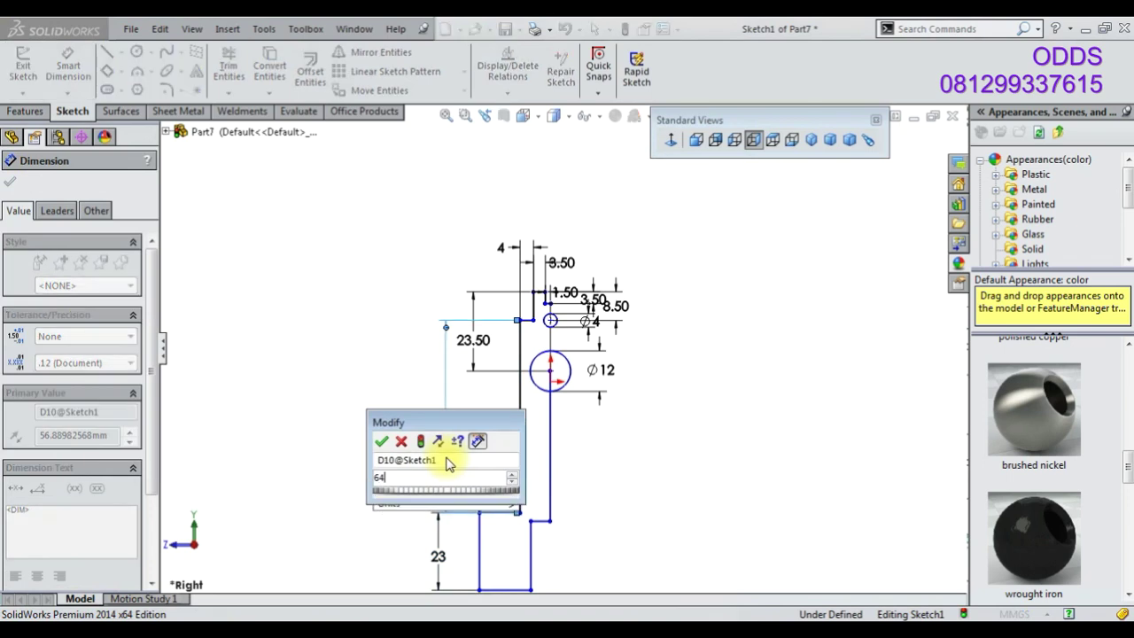
key(Return)
scroll(651, 491, up, 2)
scroll(650, 460, up, 2)
scroll(602, 437, up, 2)
click(612, 338)
scroll(609, 338, down, 2)
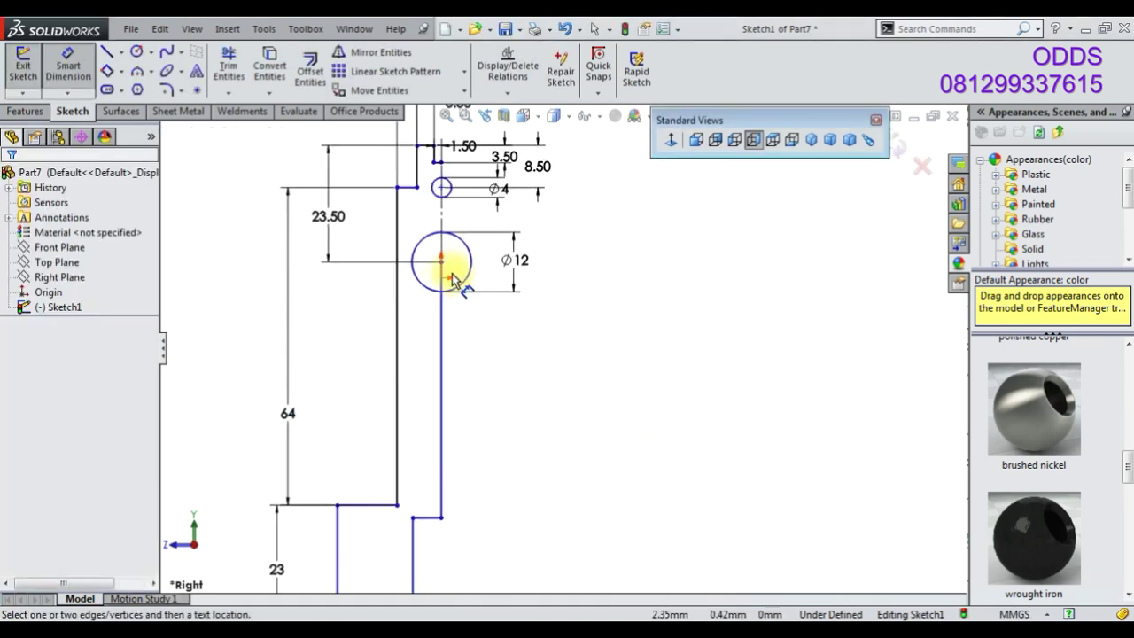
right_click(532, 310)
Select the Ø12 circle's centre and the sketch origin and add a Coincident relation
click(580, 253)
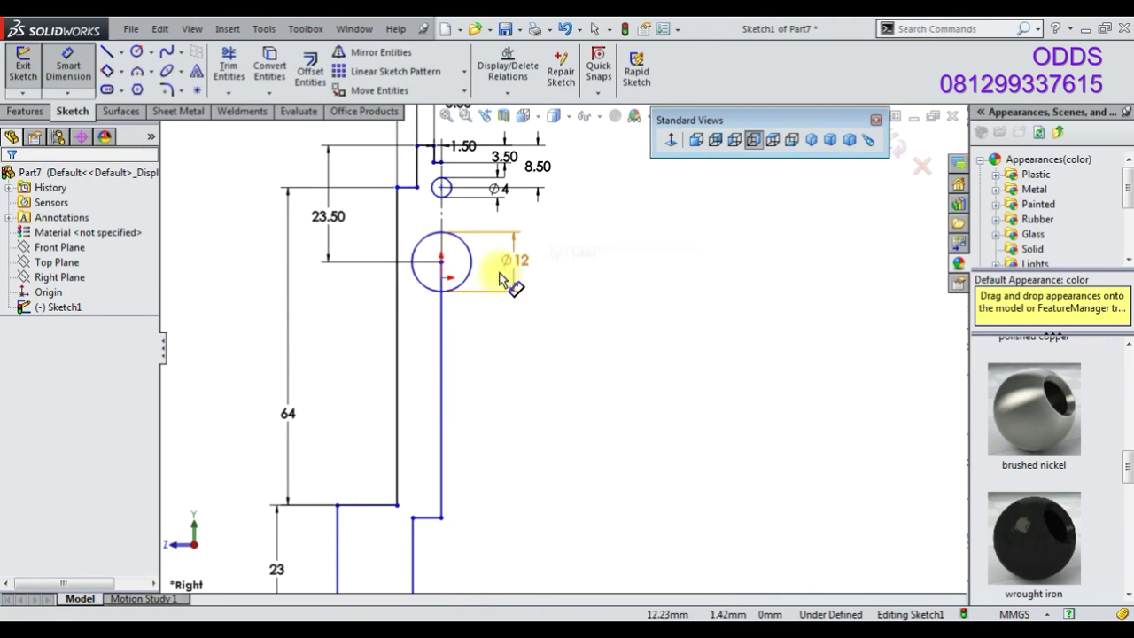
click(474, 282)
scroll(465, 286, down, 2)
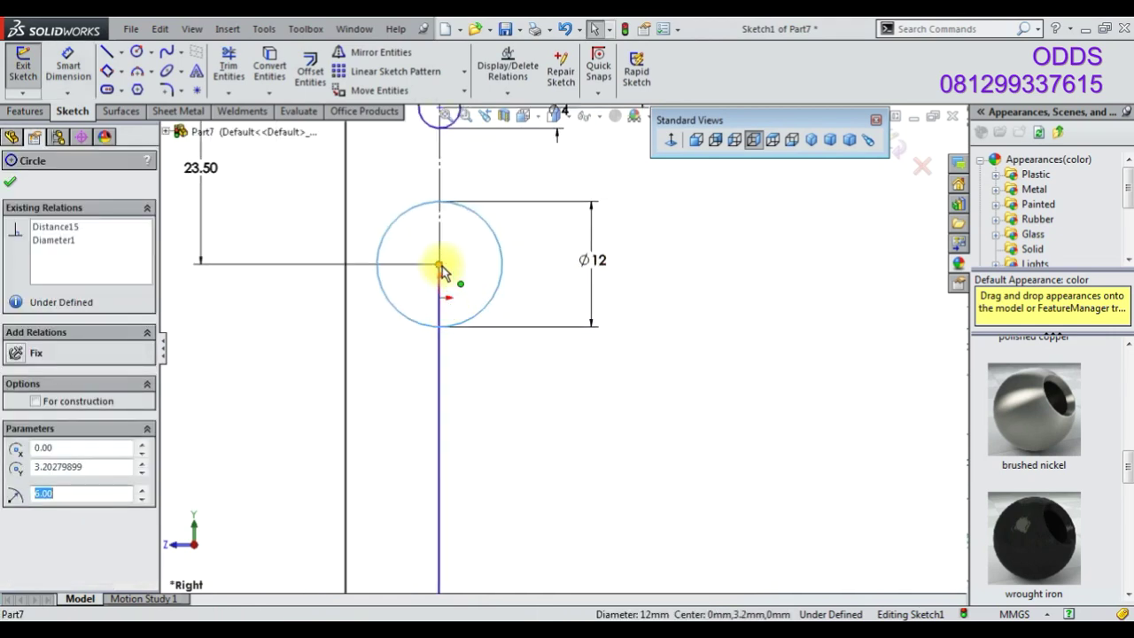
click(442, 265)
ctrl+click(440, 298)
click(513, 235)
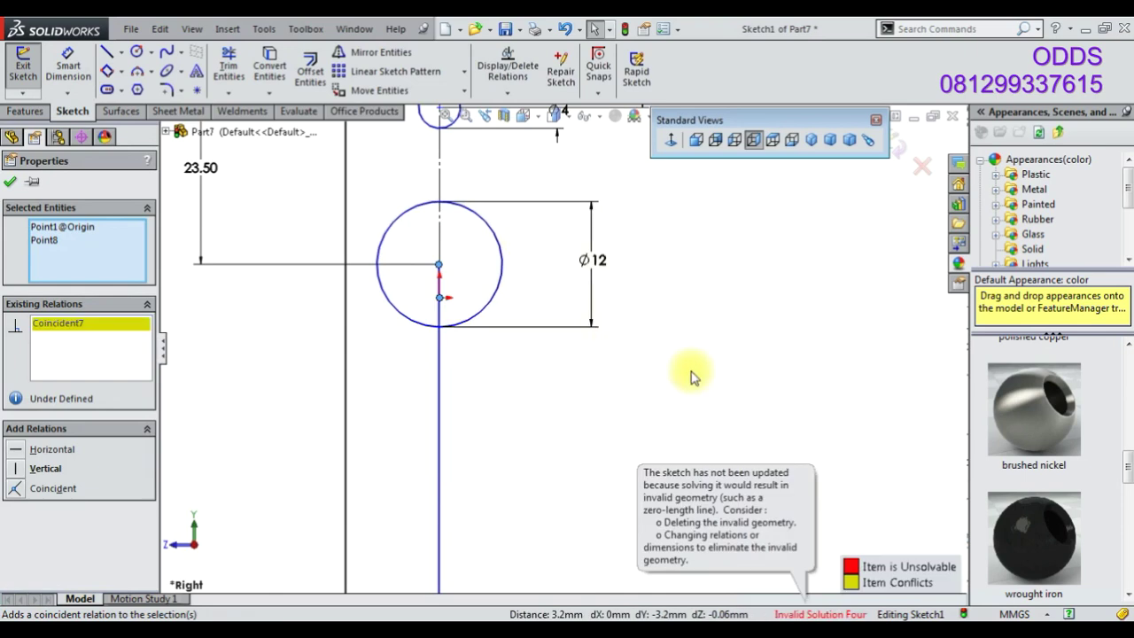
click(582, 405)
Remove the conflicting Coincident7 relation from the Ø12 circle's centre
scroll(549, 390, up, 2)
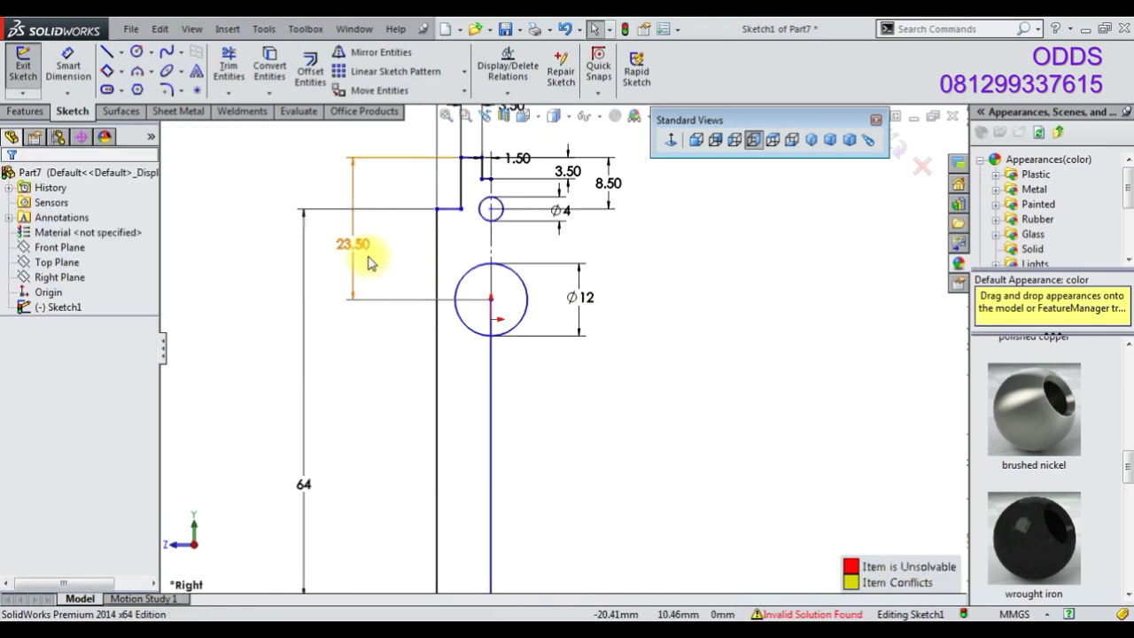
click(519, 282)
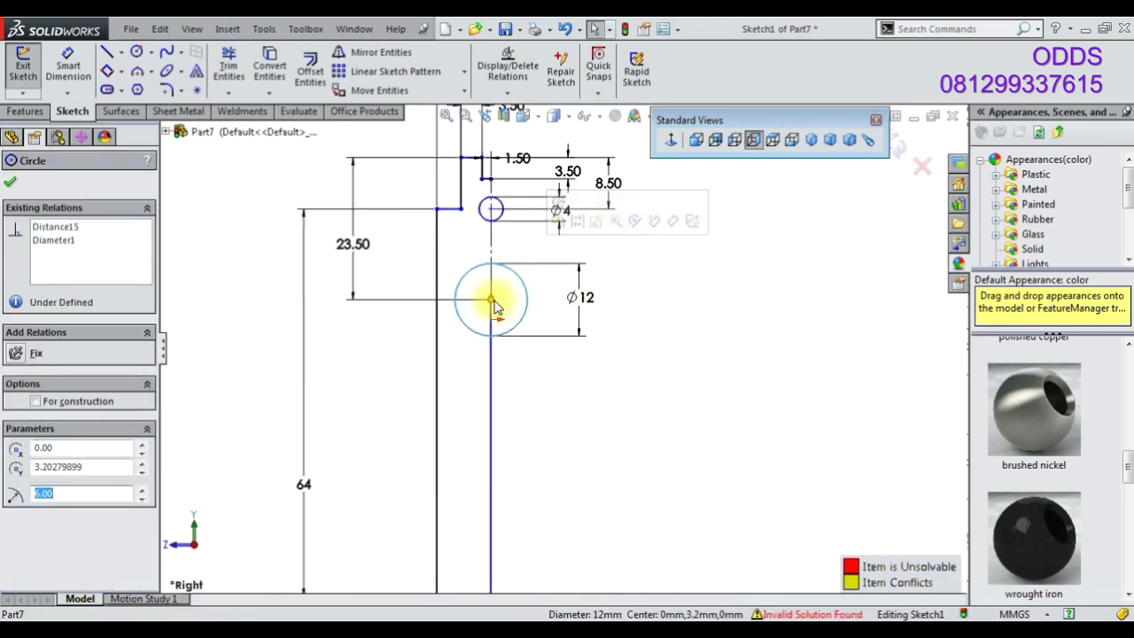
click(493, 322)
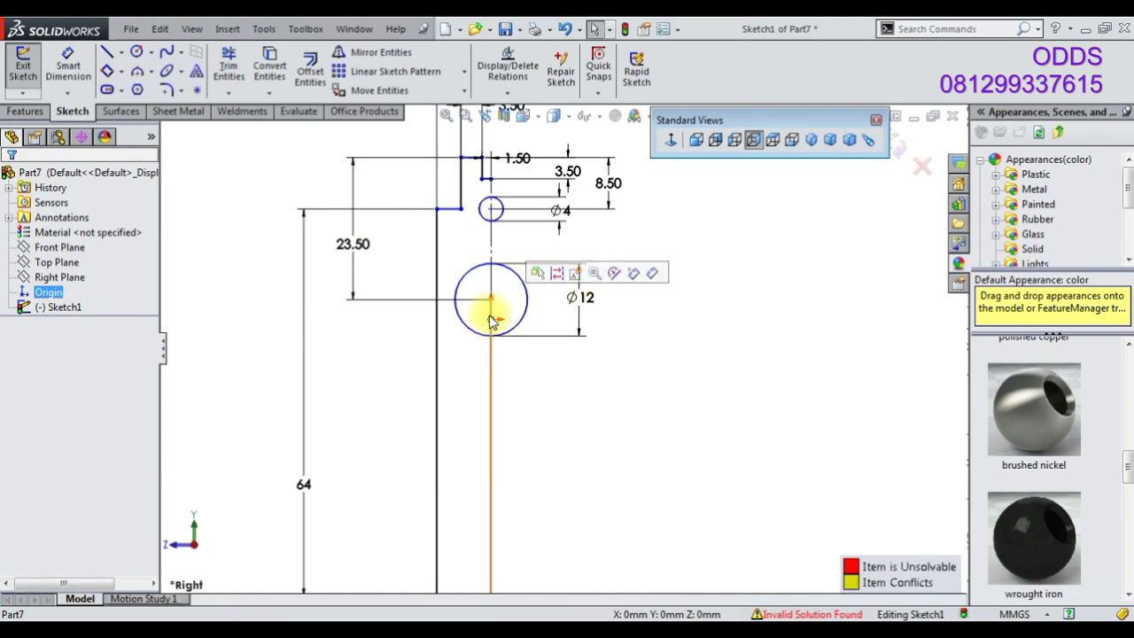
click(492, 301)
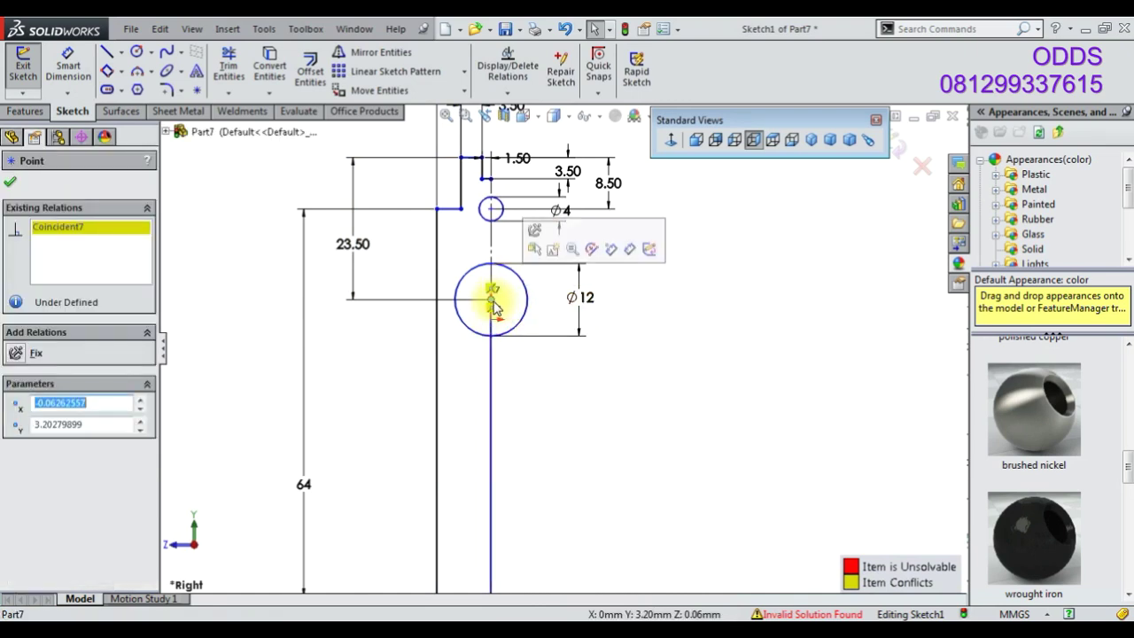
right_click(113, 228)
click(144, 255)
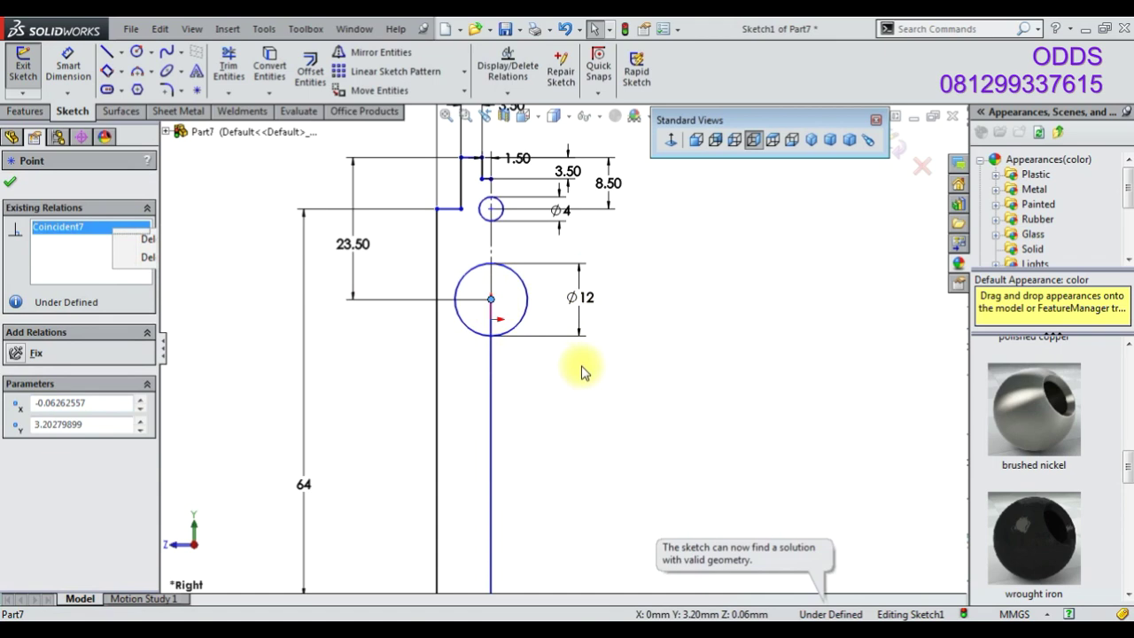
key(Escape)
Shift the Ø12 circle's centre slightly lower on the profile
drag(493, 302, 493, 320)
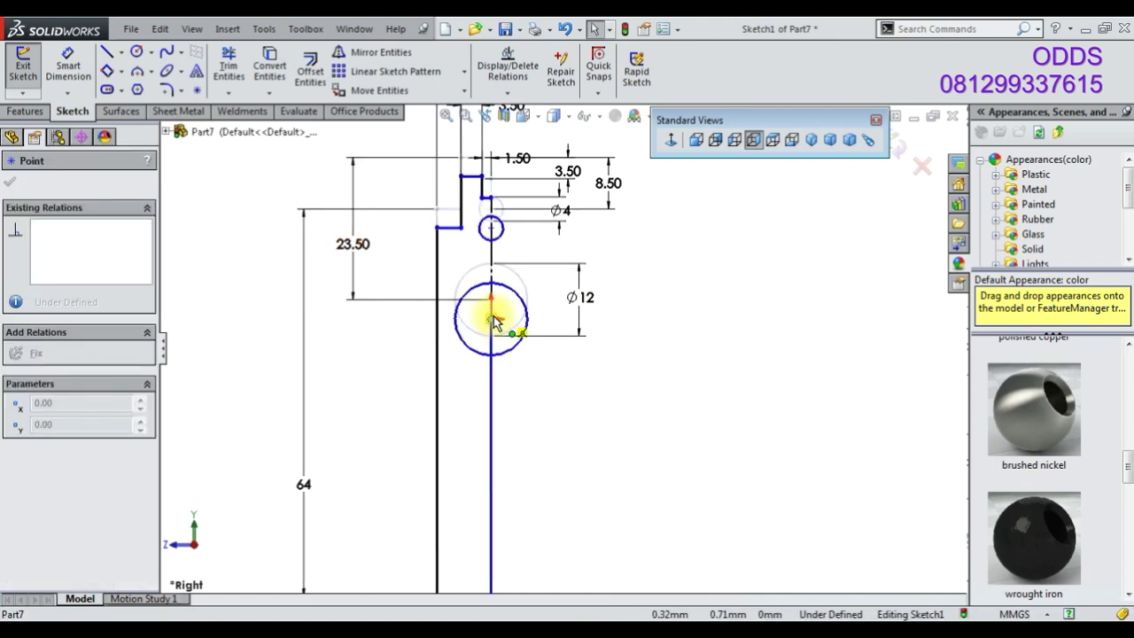
scroll(496, 292, up, 3)
scroll(524, 317, down, 1)
scroll(505, 417, down, 1)
scroll(577, 286, up, 1)
scroll(620, 372, down, 2)
scroll(568, 382, down, 2)
scroll(569, 363, up, 2)
scroll(566, 438, up, 1)
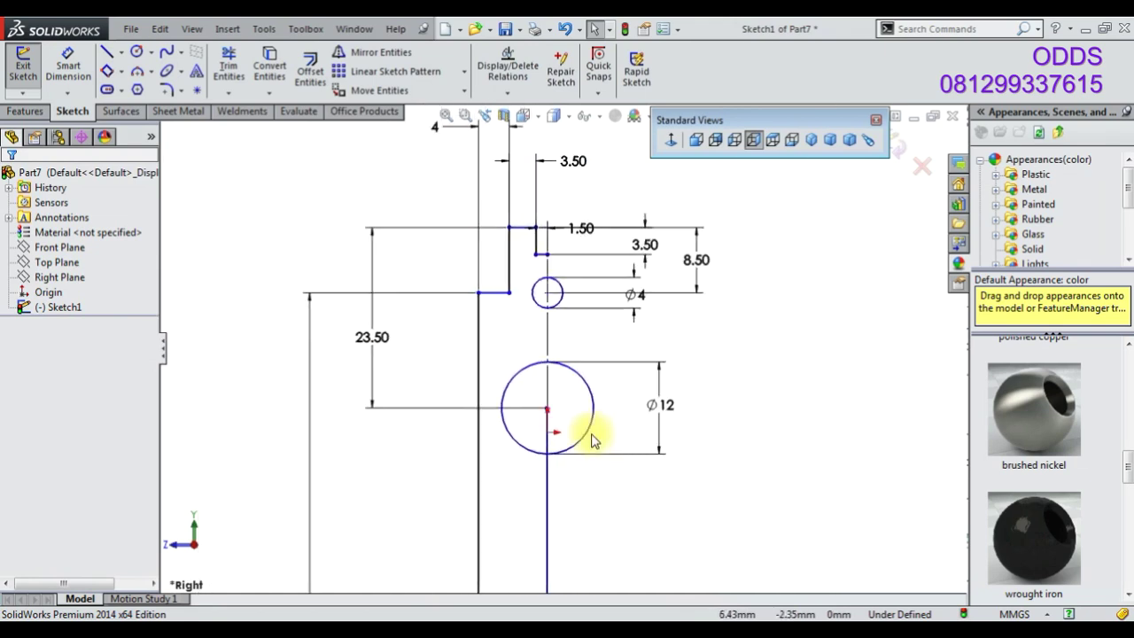
scroll(496, 456, up, 3)
click(460, 467)
key(Escape)
scroll(592, 488, up, 1)
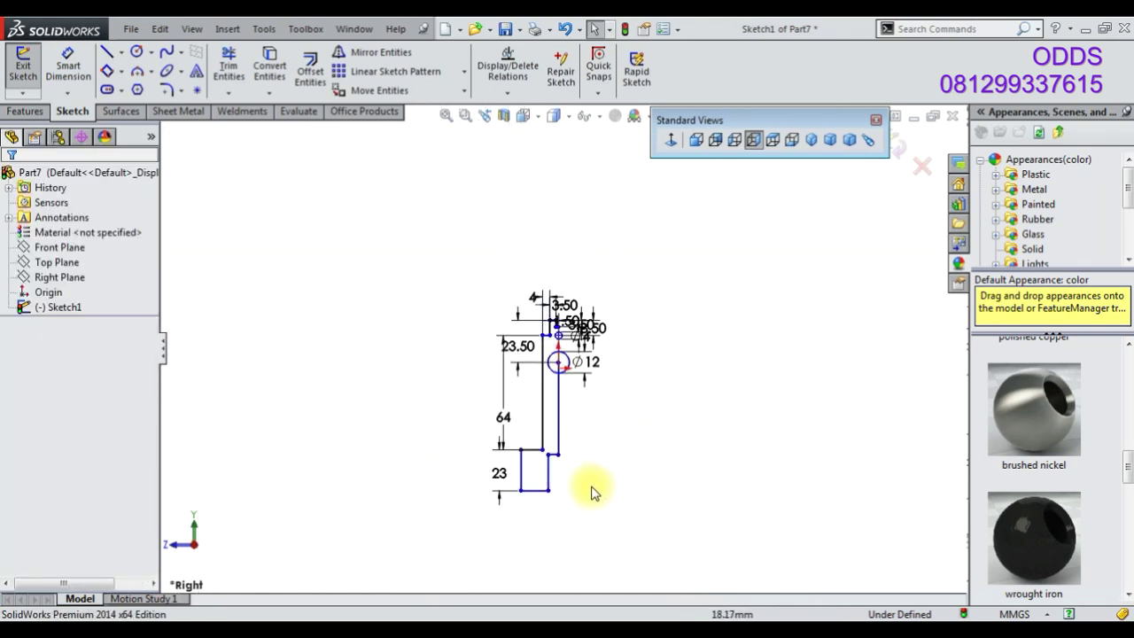
scroll(407, 423, down, 3)
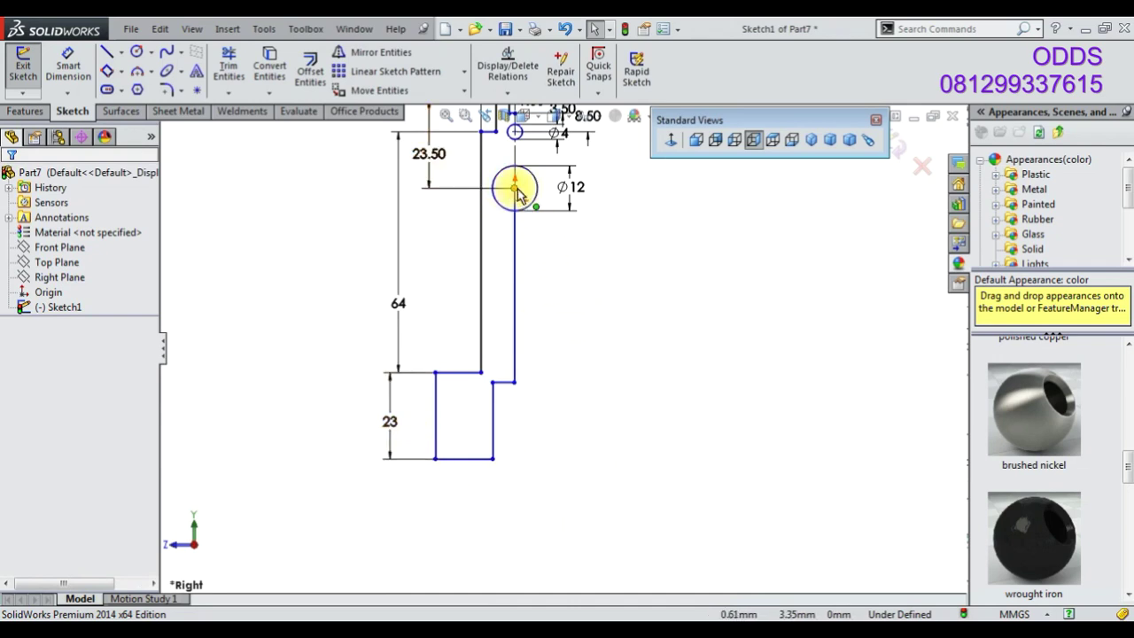
Drag the Ø12 circle's centre onto the sketch origin so it snaps coincident
drag(518, 188, 521, 257)
scroll(521, 257, down, 3)
scroll(531, 319, down, 1)
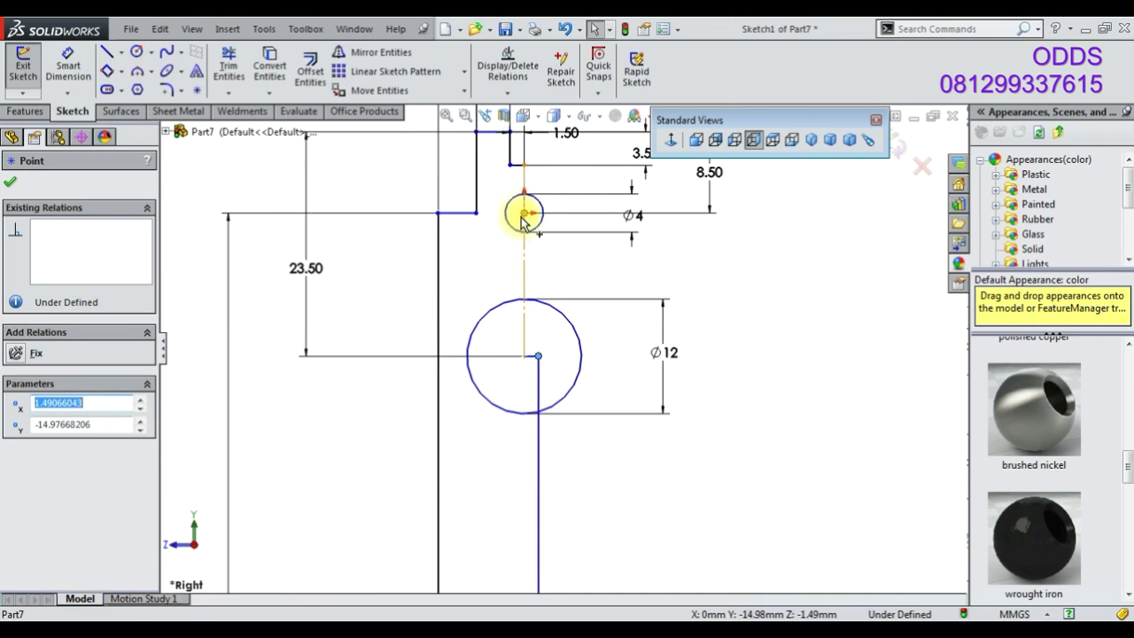
drag(528, 362, 523, 214)
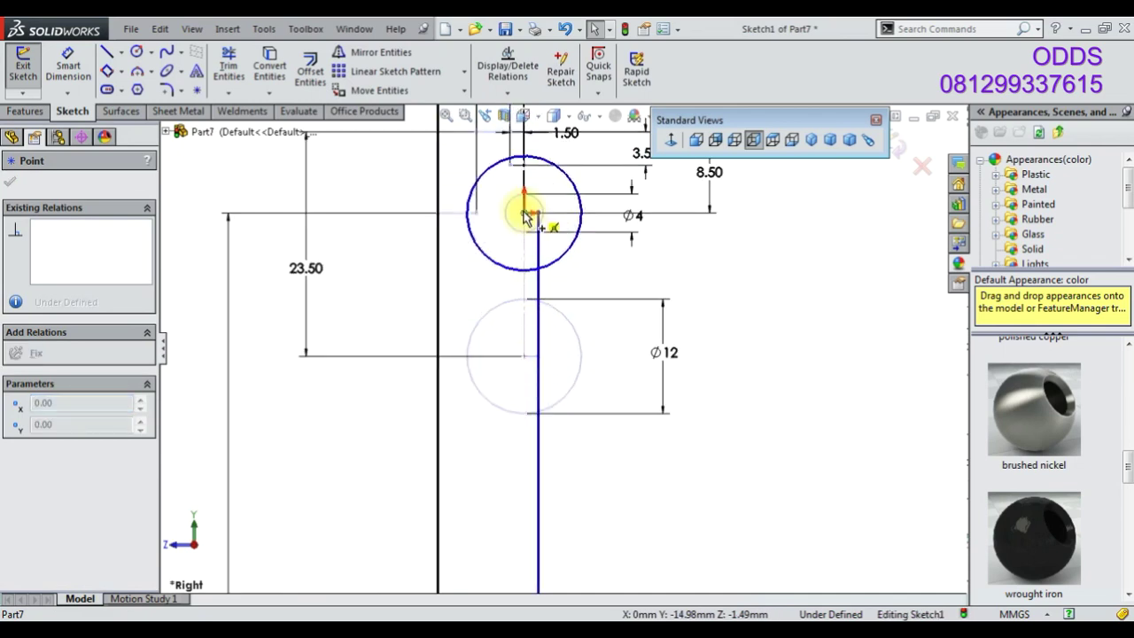
scroll(541, 239, up, 3)
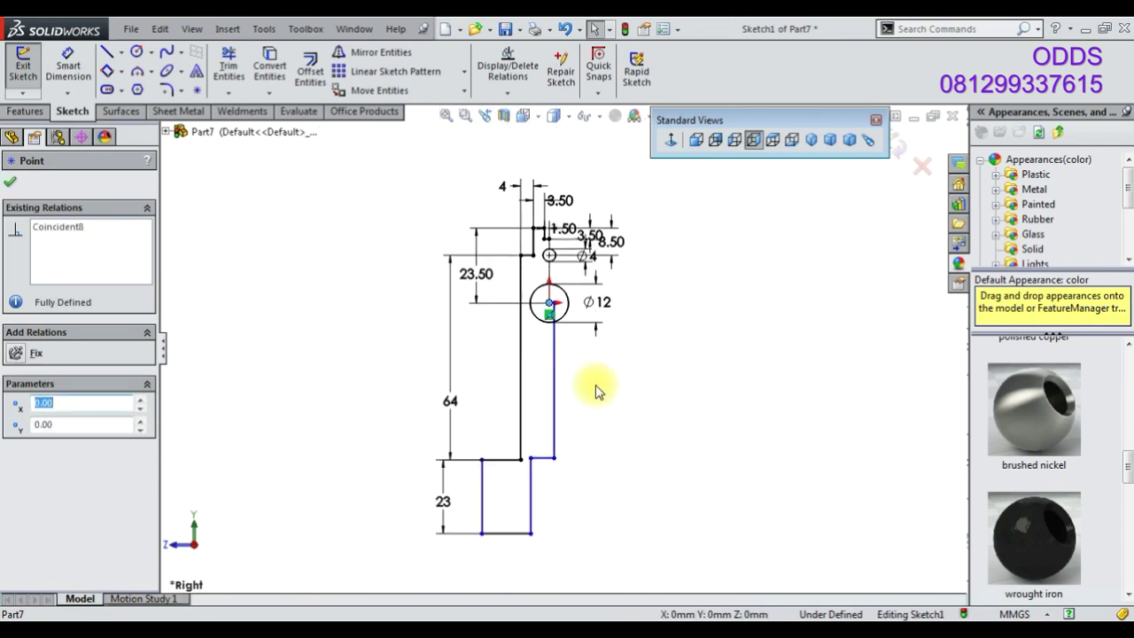
click(638, 407)
scroll(551, 309, down, 1)
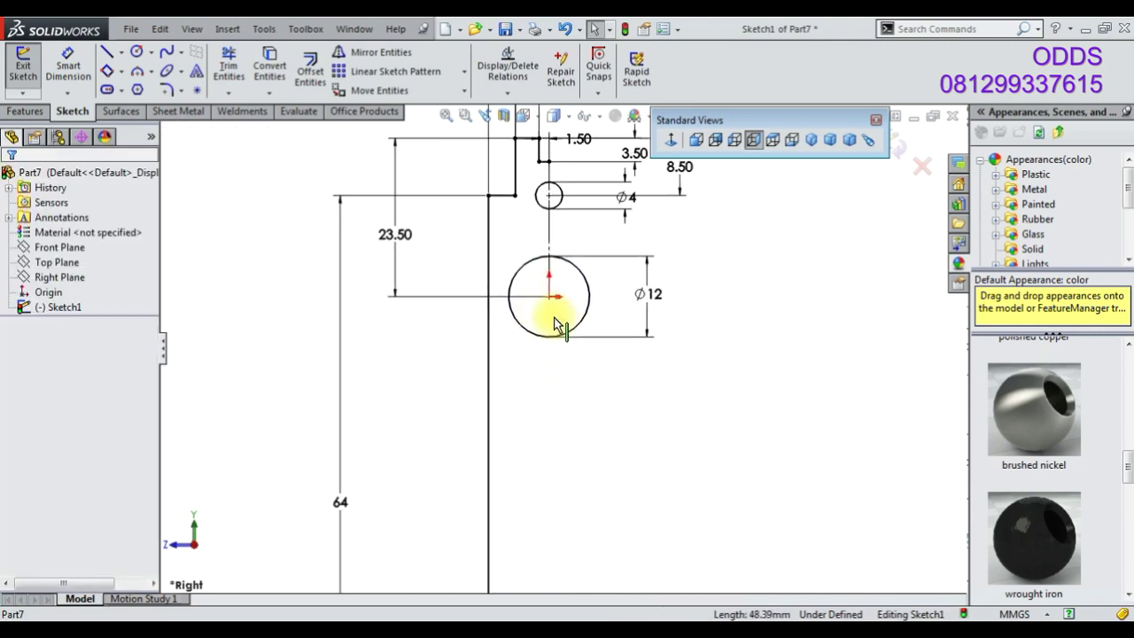
scroll(570, 271, down, 3)
scroll(577, 392, up, 3)
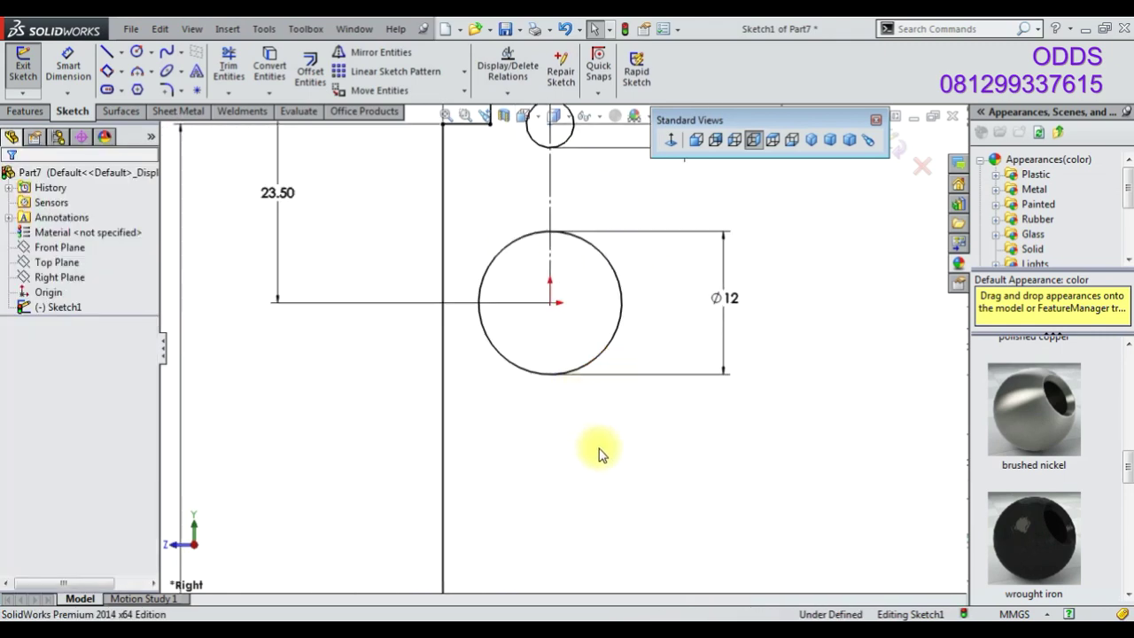
scroll(599, 451, up, 2)
Move the lower step's endpoint directly under the Ø12 circle's centre
click(622, 333)
scroll(549, 503, down, 1)
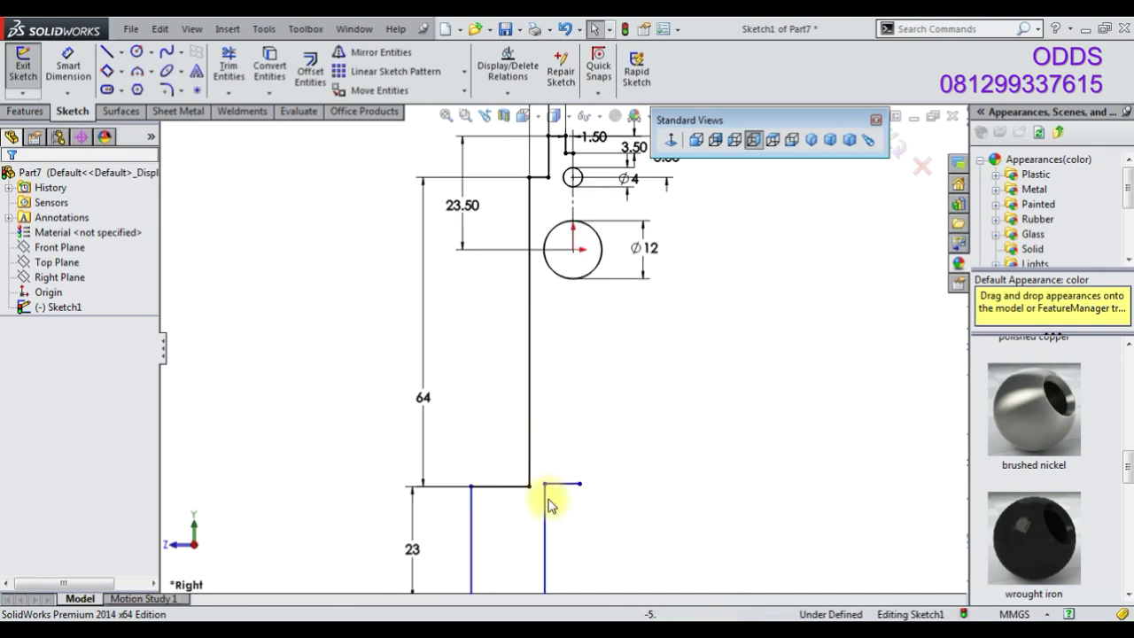
mouse_move(547, 485)
mouse_down()
mouse_move(576, 514)
mouse_move(564, 526)
mouse_move(573, 525)
mouse_up()
click(692, 560)
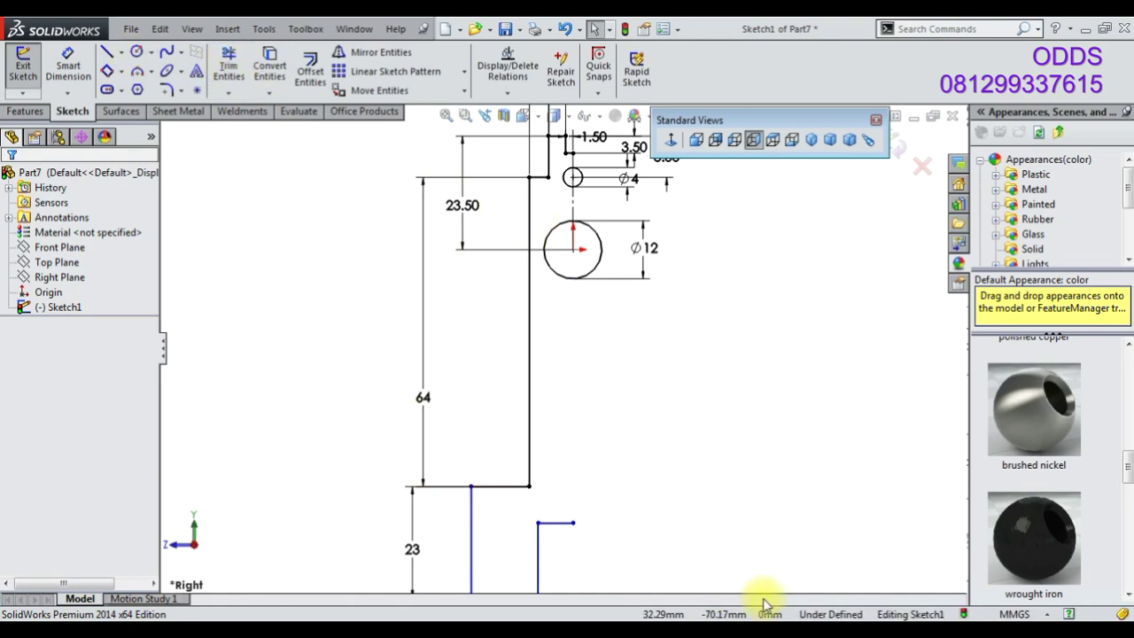
click(1048, 613)
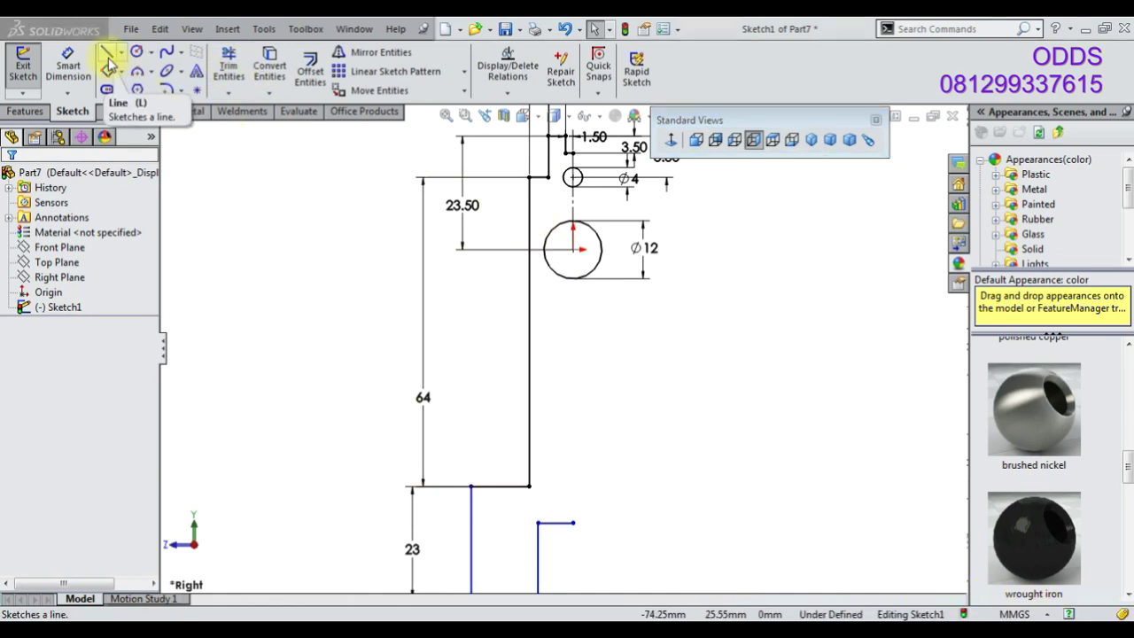
Draw a vertical line from the Ø12 circle's edge to the lower step and trim the excess
click(167, 71)
click(106, 51)
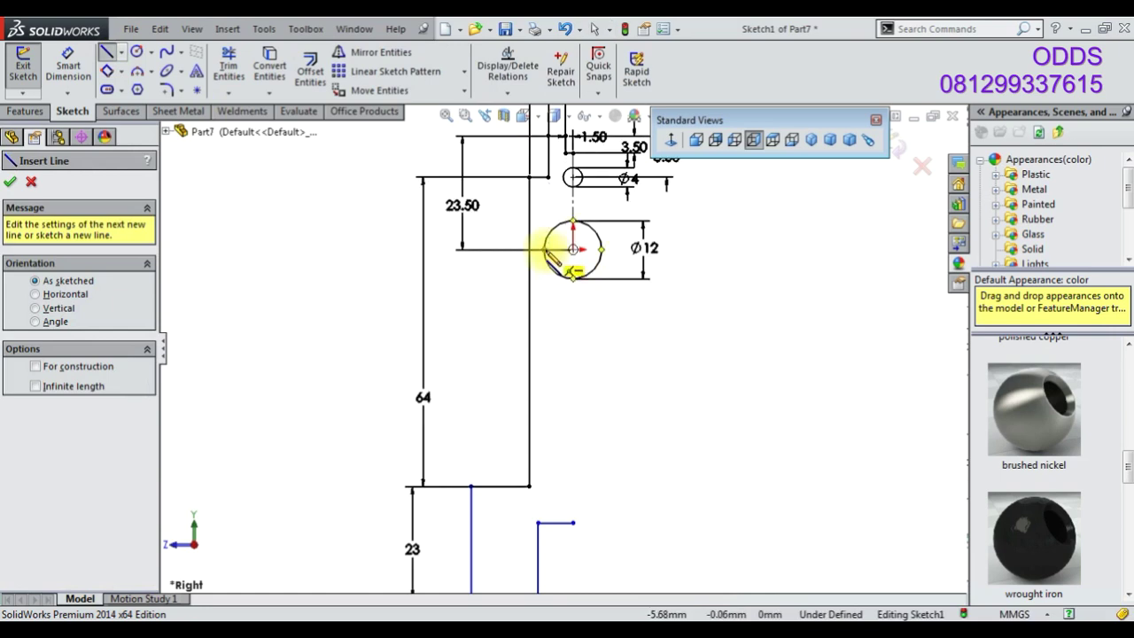
click(544, 250)
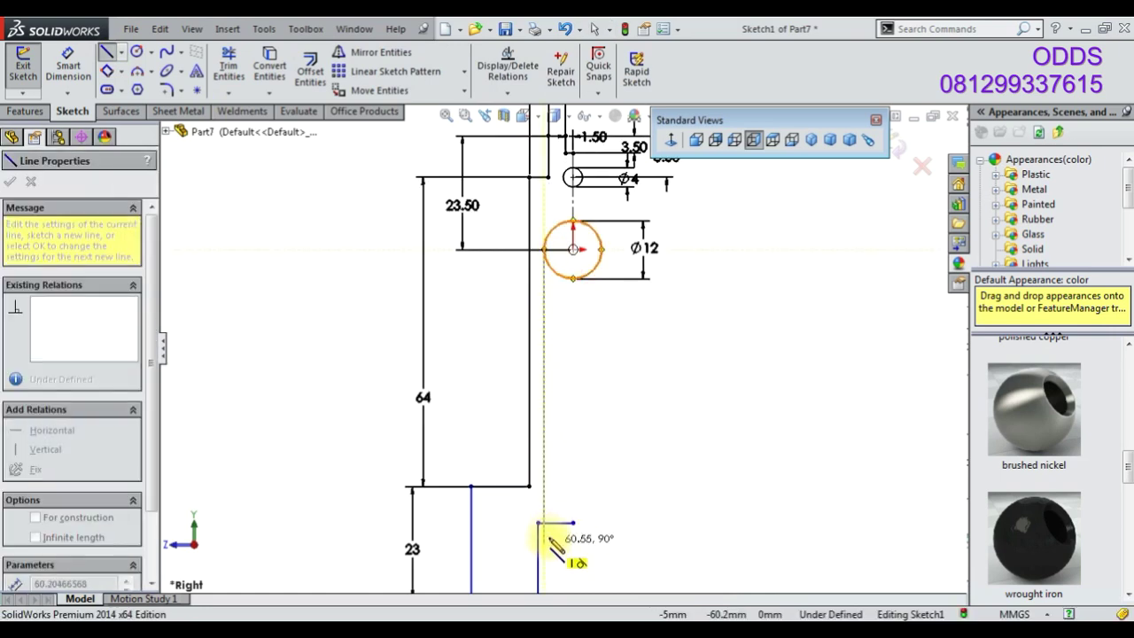
scroll(551, 580, down, 2)
click(543, 475)
click(229, 64)
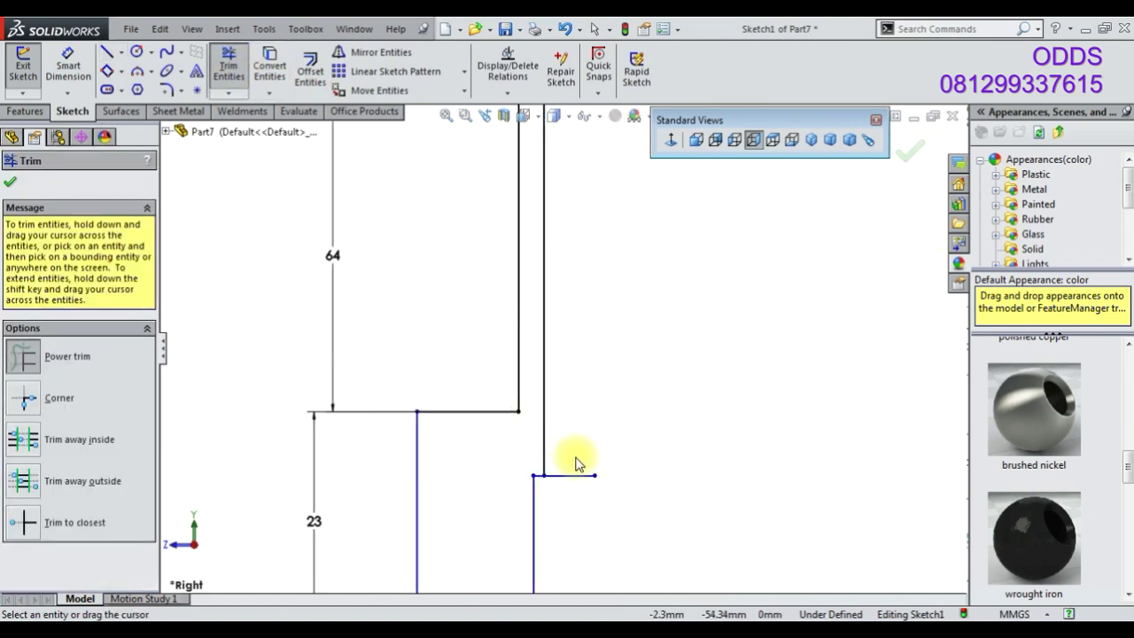
click(904, 156)
key(z)
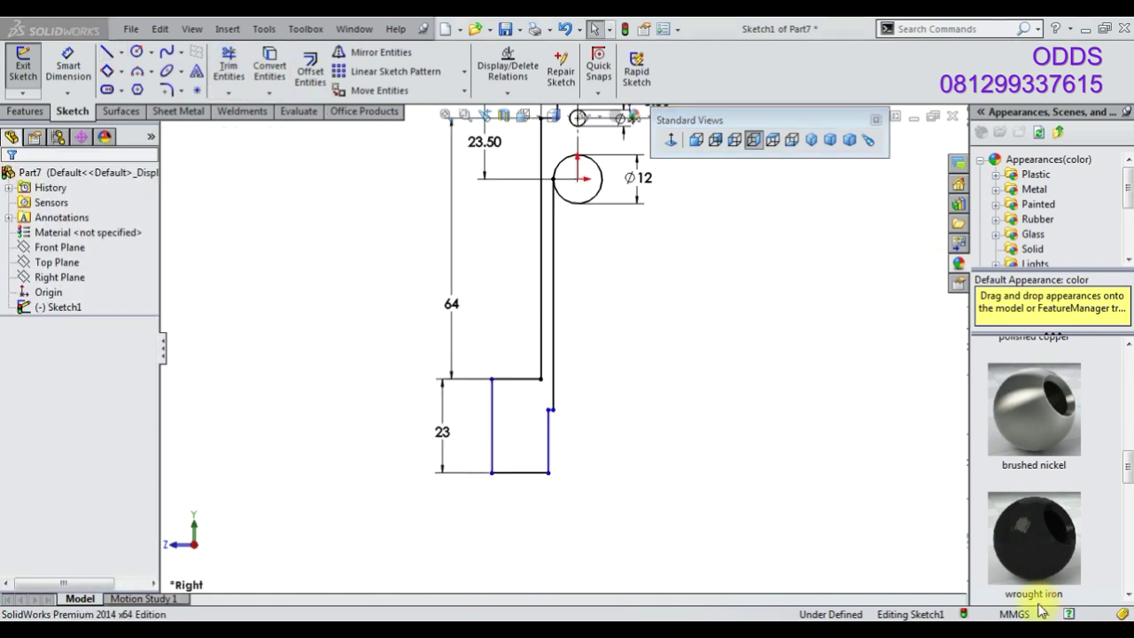
scroll(519, 381, down, 3)
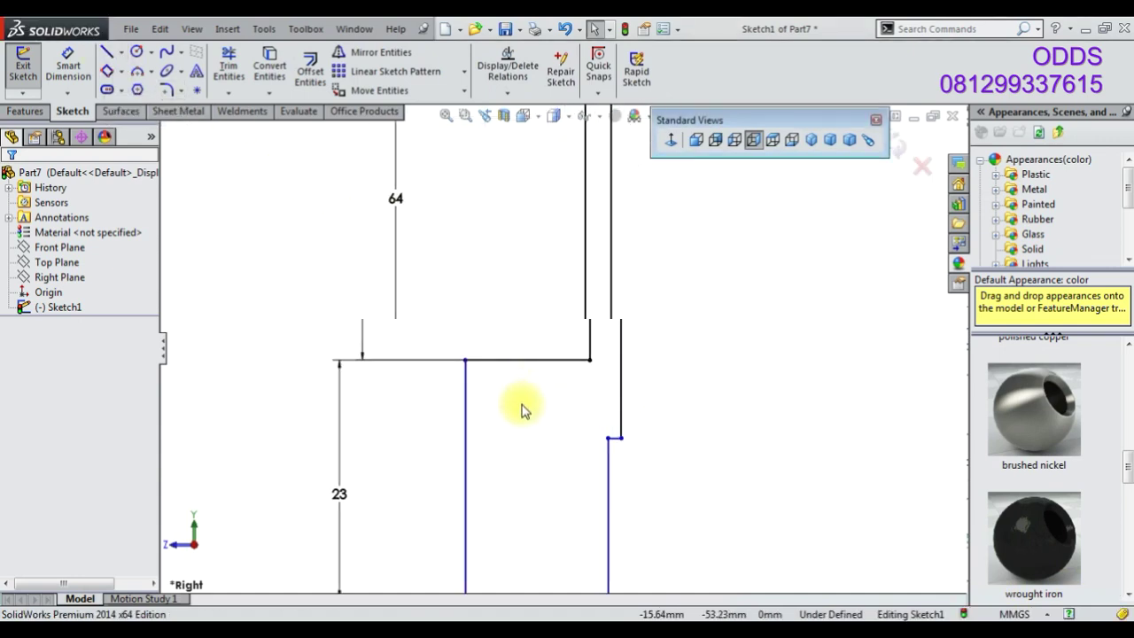
scroll(524, 405, up, 1)
Dimension the lower leg's overall width as 28 and its bottom line as 6
click(69, 64)
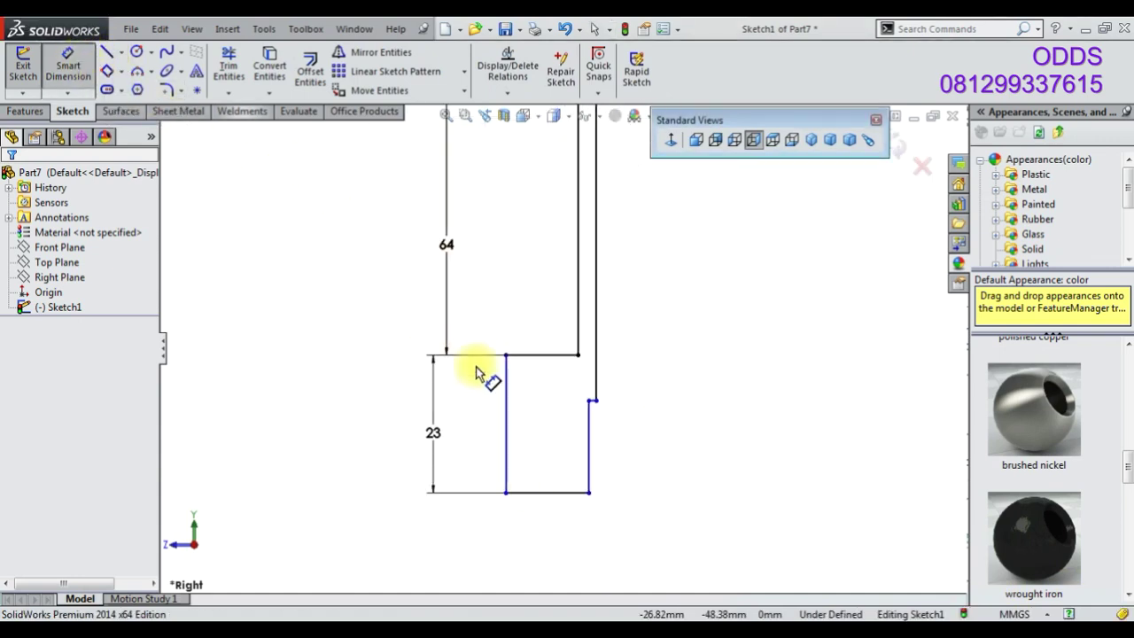
click(507, 416)
scroll(545, 416, up, 2)
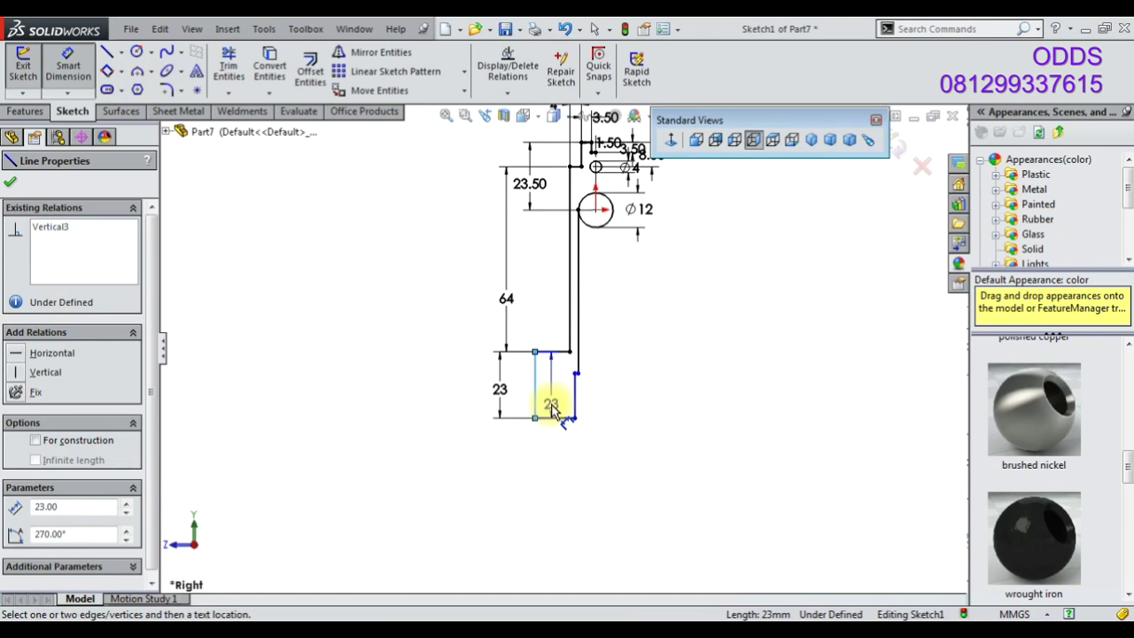
click(578, 380)
click(582, 492)
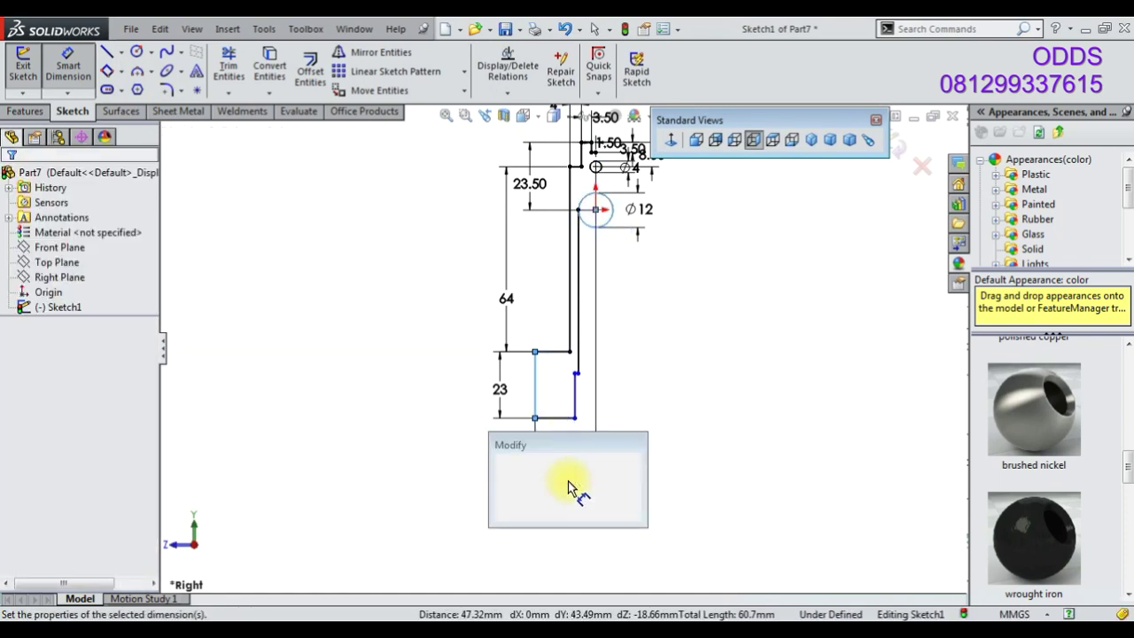
text(28)
key(Return)
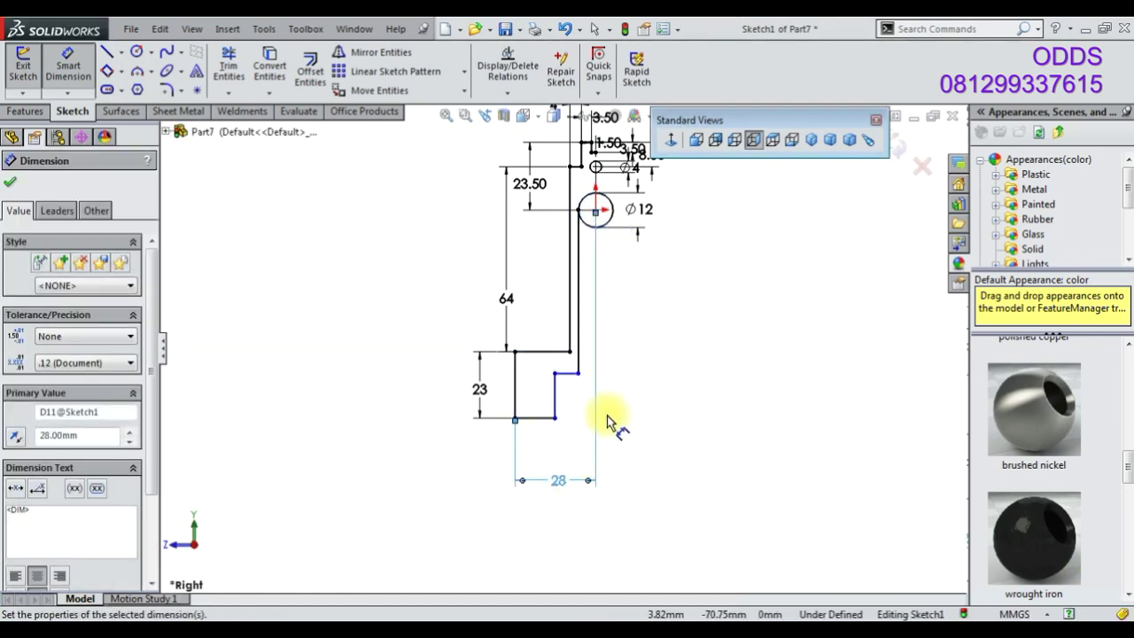
click(544, 420)
click(549, 447)
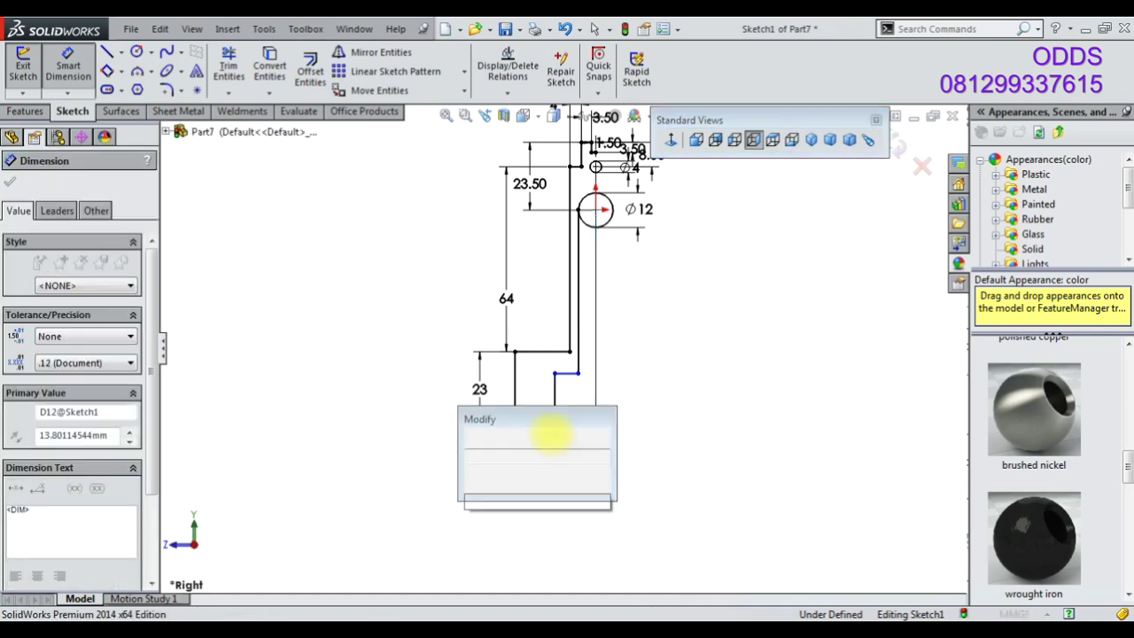
text(6)
key(Return)
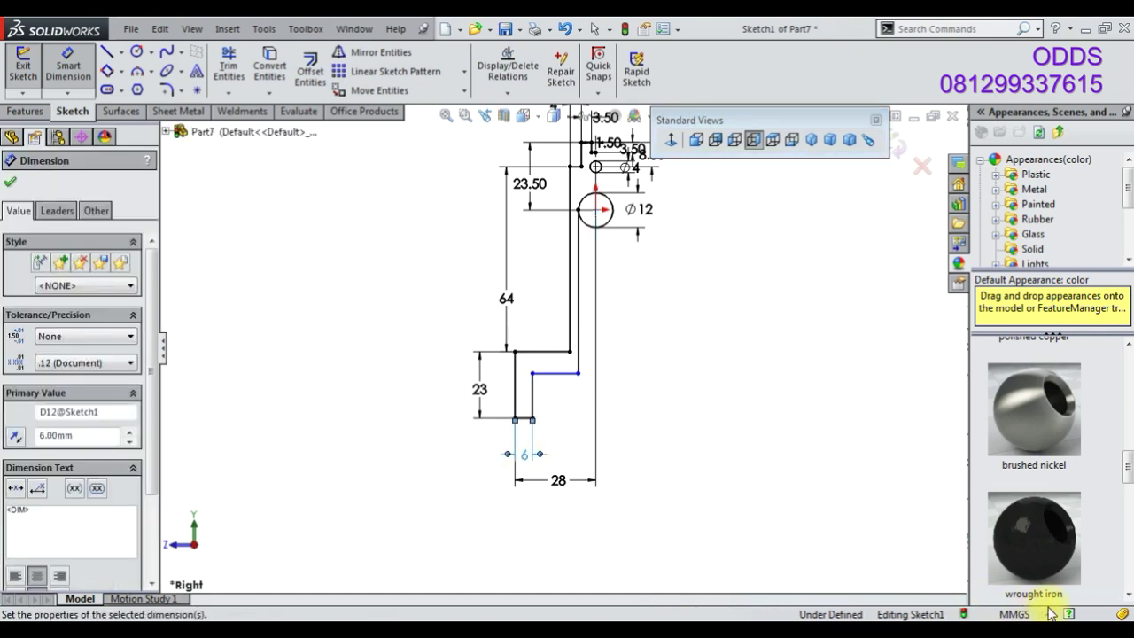
Change the 28 width dimension to 28/2 so it reads 14
double_click(559, 480)
text(28/2)
key(Return)
key(Escape)
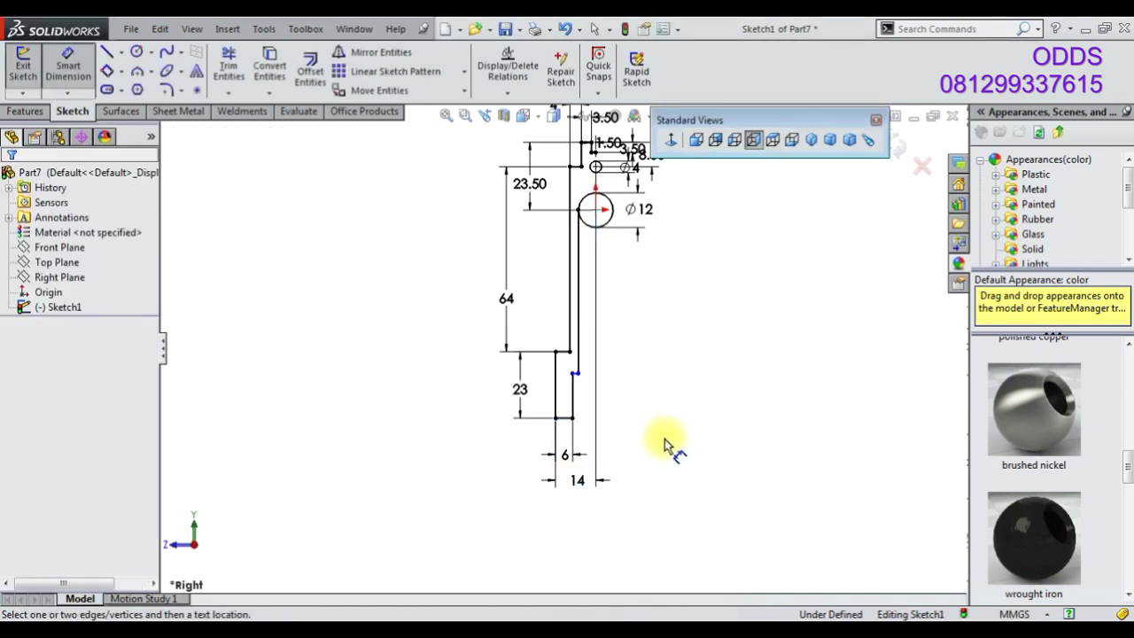
Add a driven 2 dimension to the short step line
scroll(552, 384, down, 5)
scroll(518, 287, down, 3)
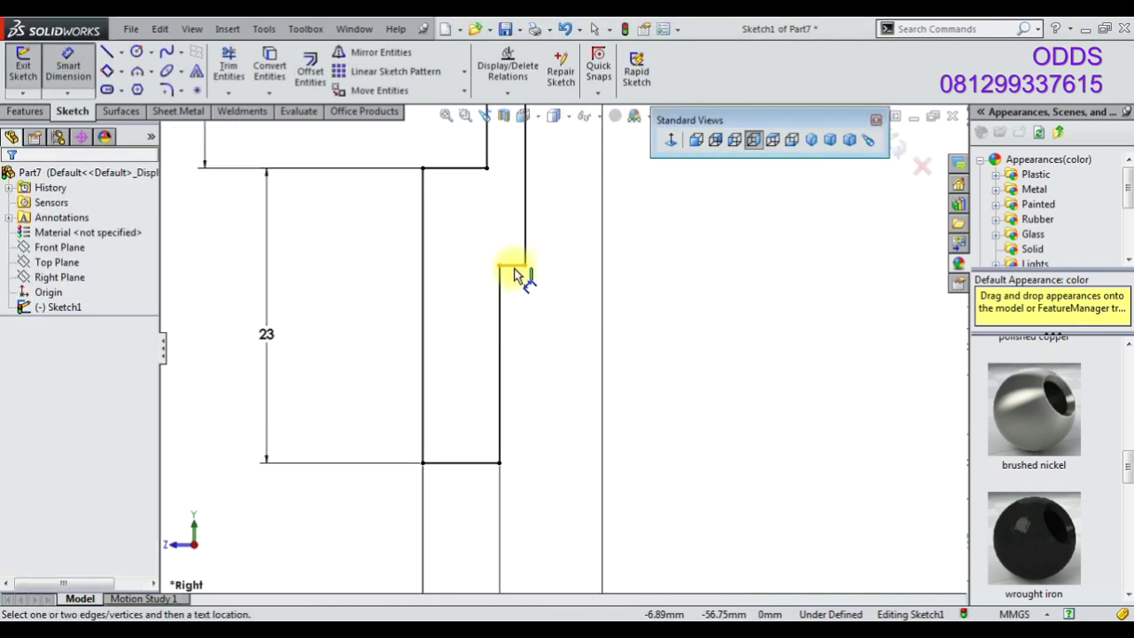
click(514, 274)
click(514, 285)
key(Return)
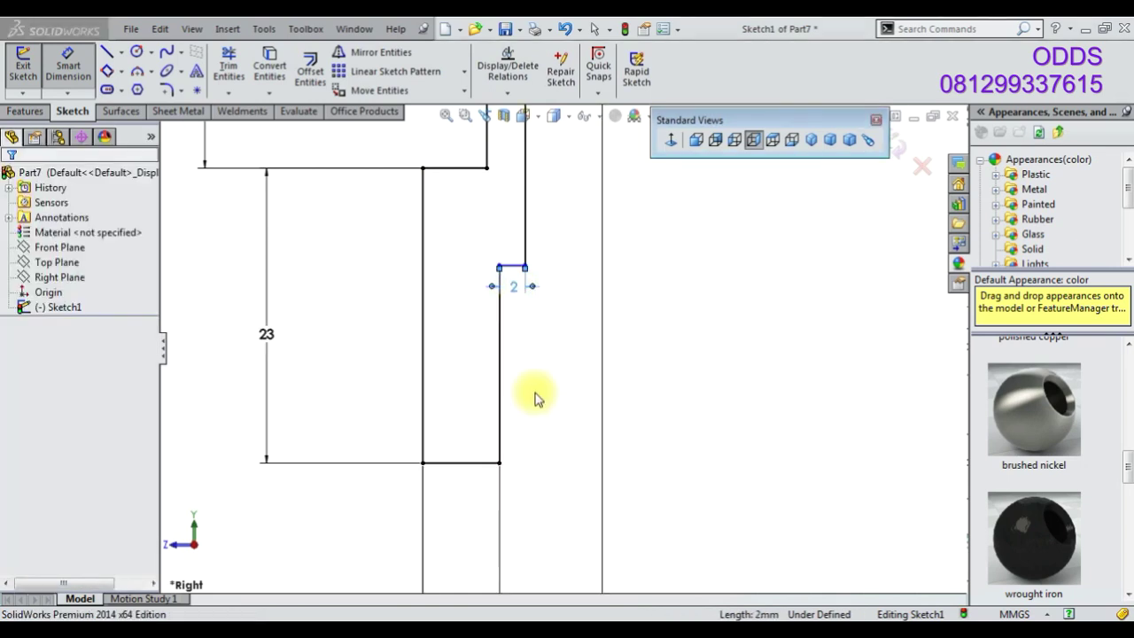
click(106, 52)
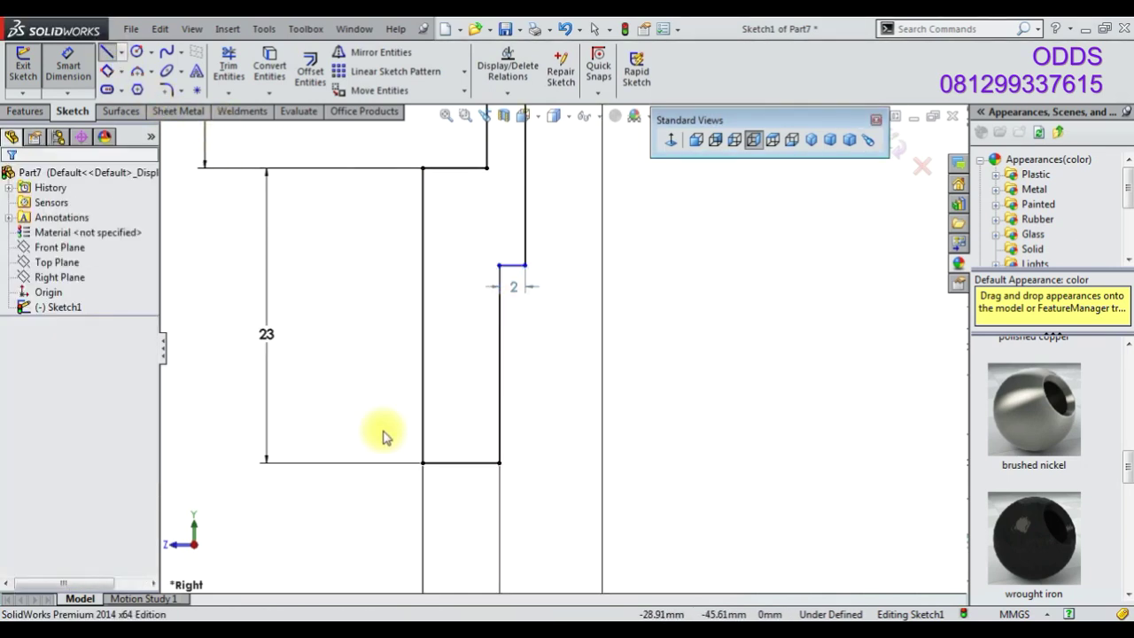
click(447, 462)
Draw the notch's top and side lines and dimension its width to 2
click(447, 441)
click(476, 441)
click(67, 66)
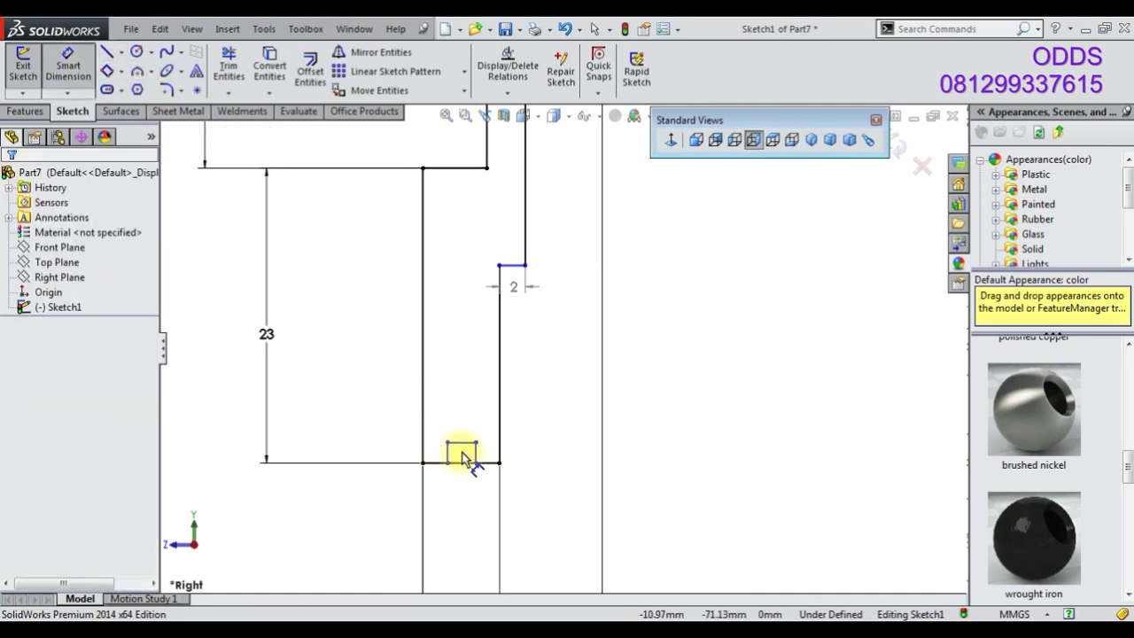
click(466, 455)
click(466, 431)
text(2)
key(Return)
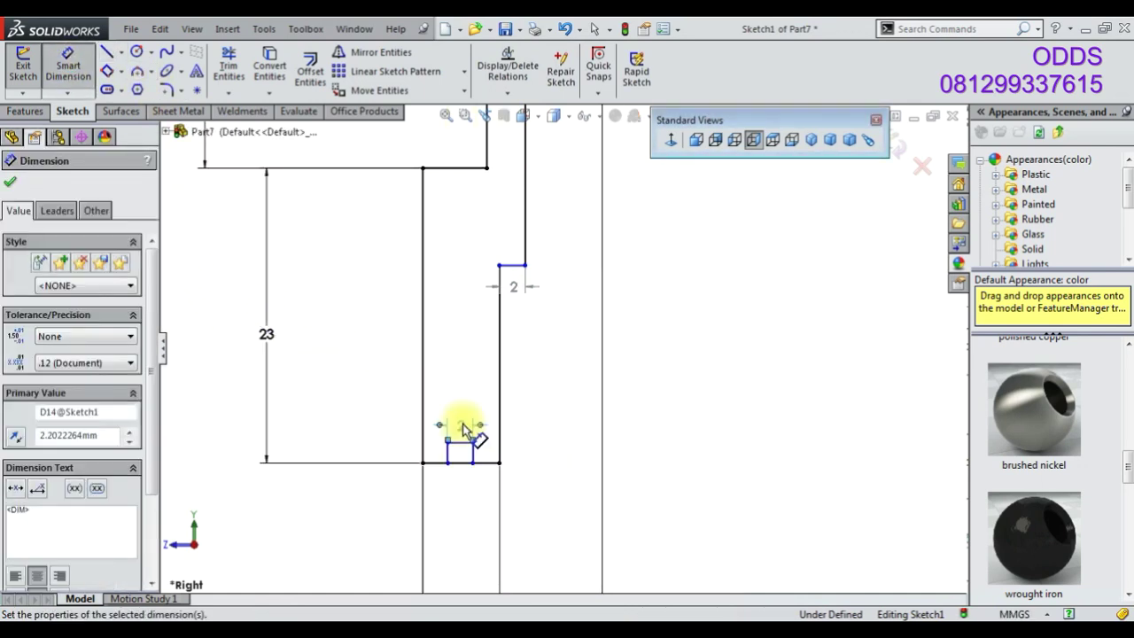
scroll(452, 452, down, 2)
Dimension the notch's offset from the left edge and its height, both 2
click(230, 78)
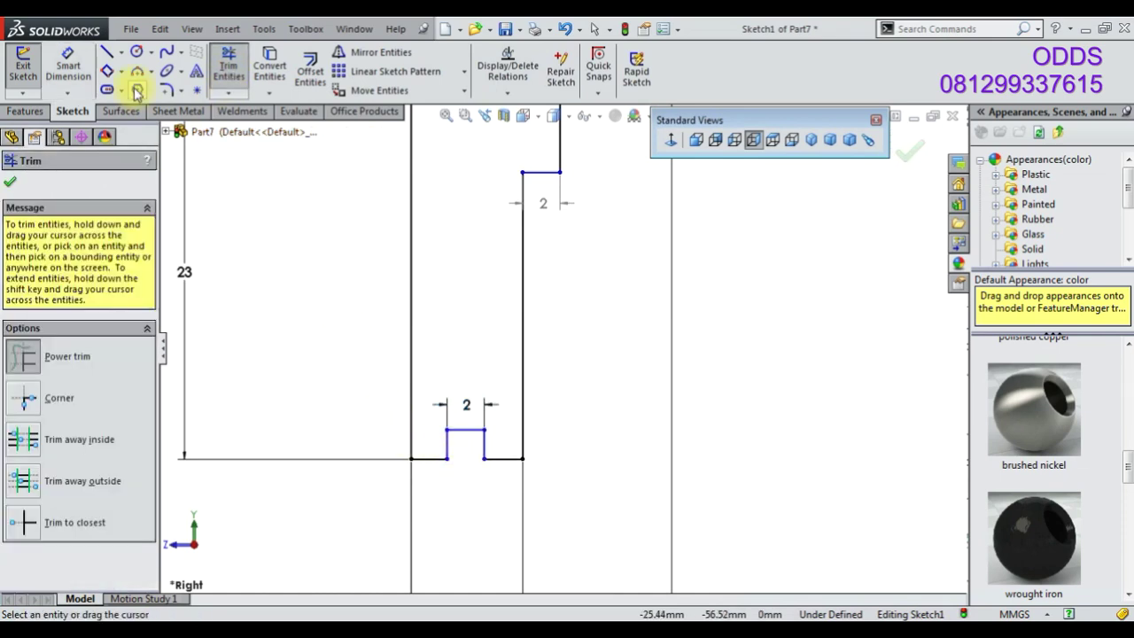
key(Escape)
click(413, 450)
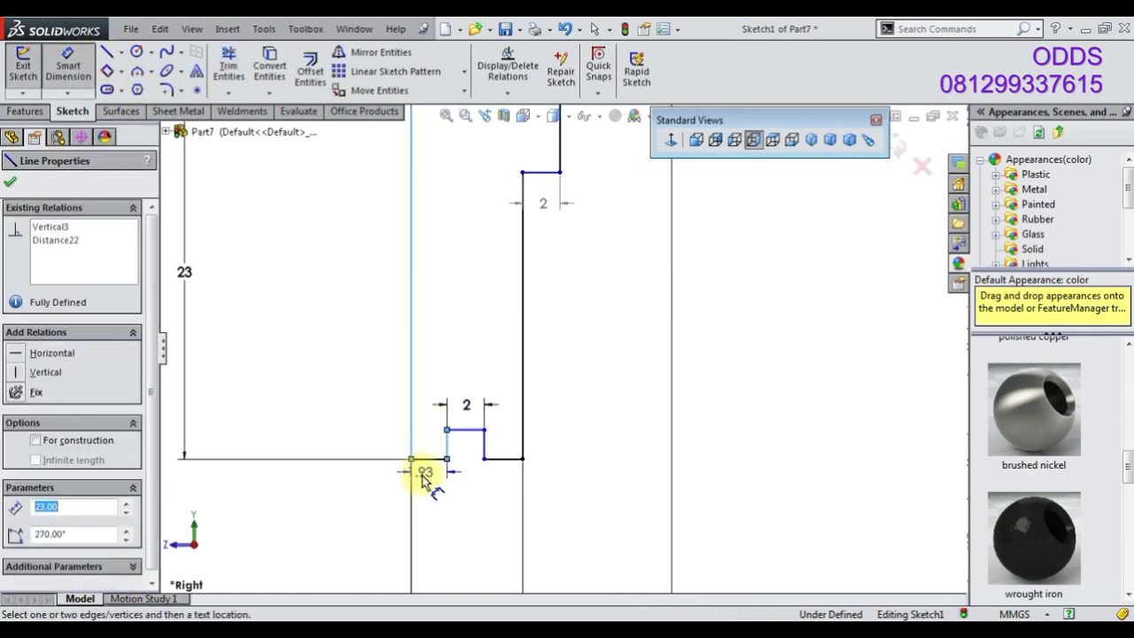
click(425, 478)
key(Return)
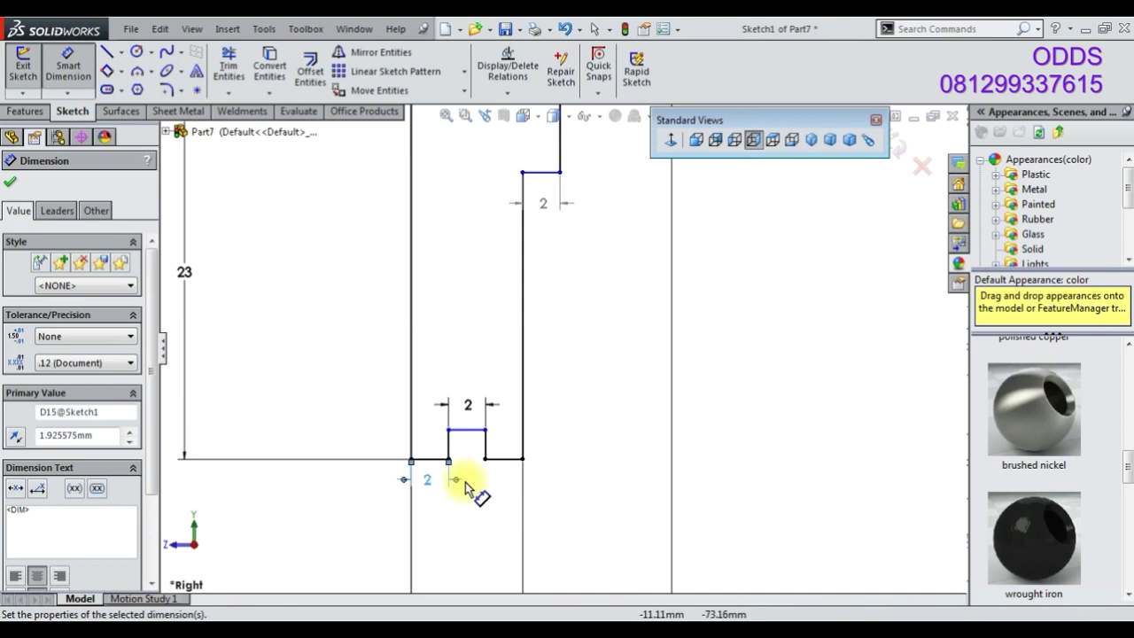
click(486, 447)
click(503, 449)
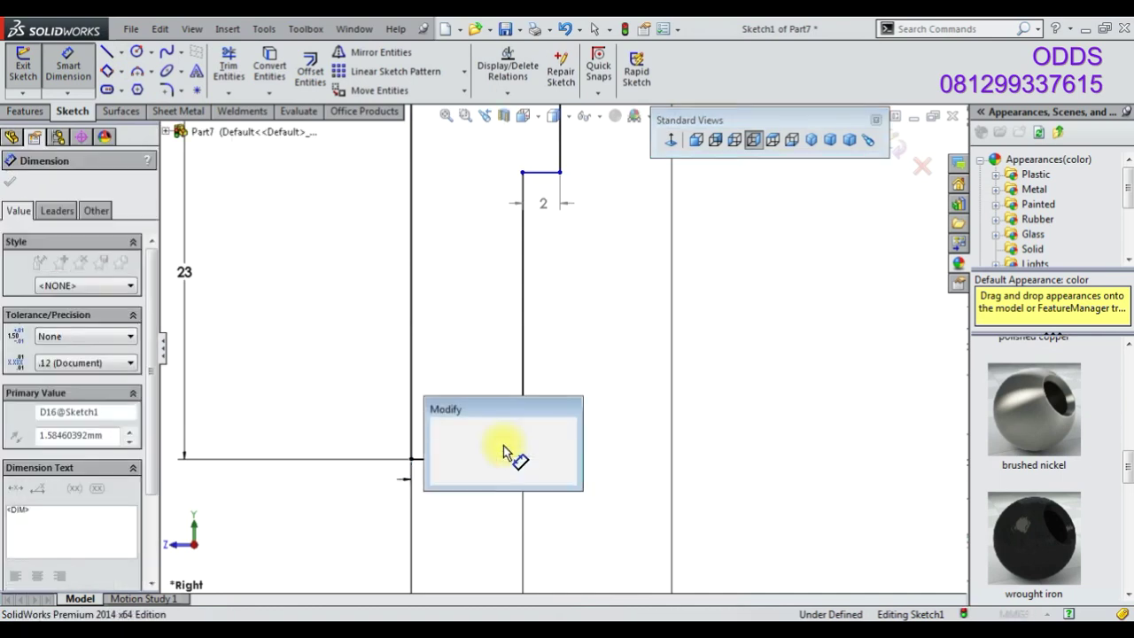
text(2)
key(Return)
scroll(615, 380, up, 3)
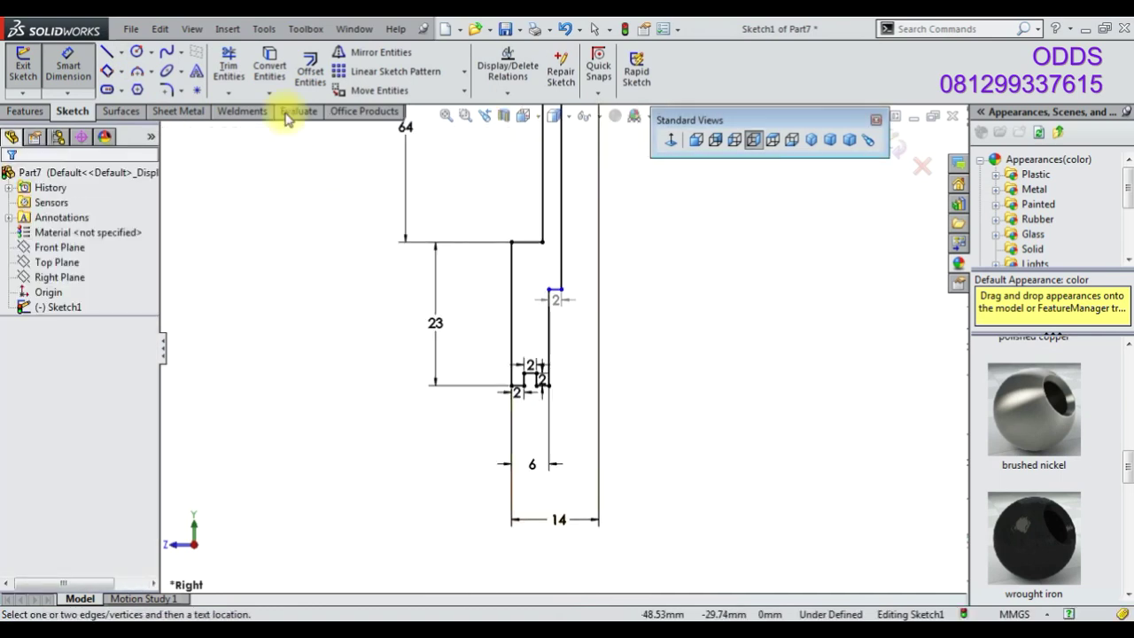
Draw a vertical centerline up from the notch with a small circle at its top end
click(151, 51)
click(122, 52)
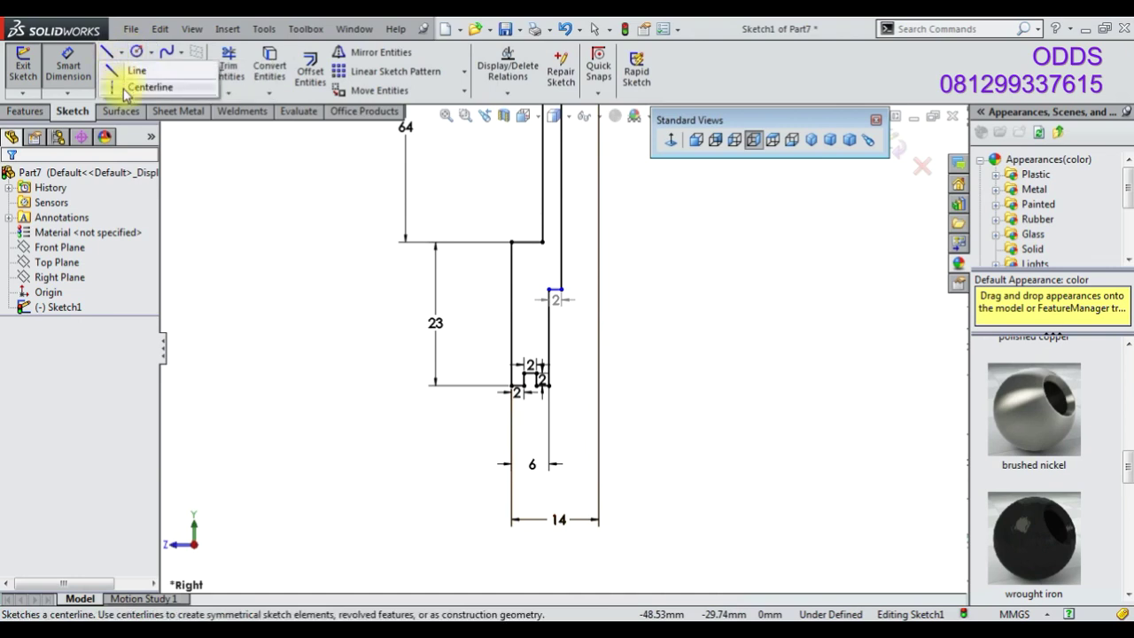
click(151, 84)
scroll(518, 354, up, 3)
scroll(516, 352, up, 3)
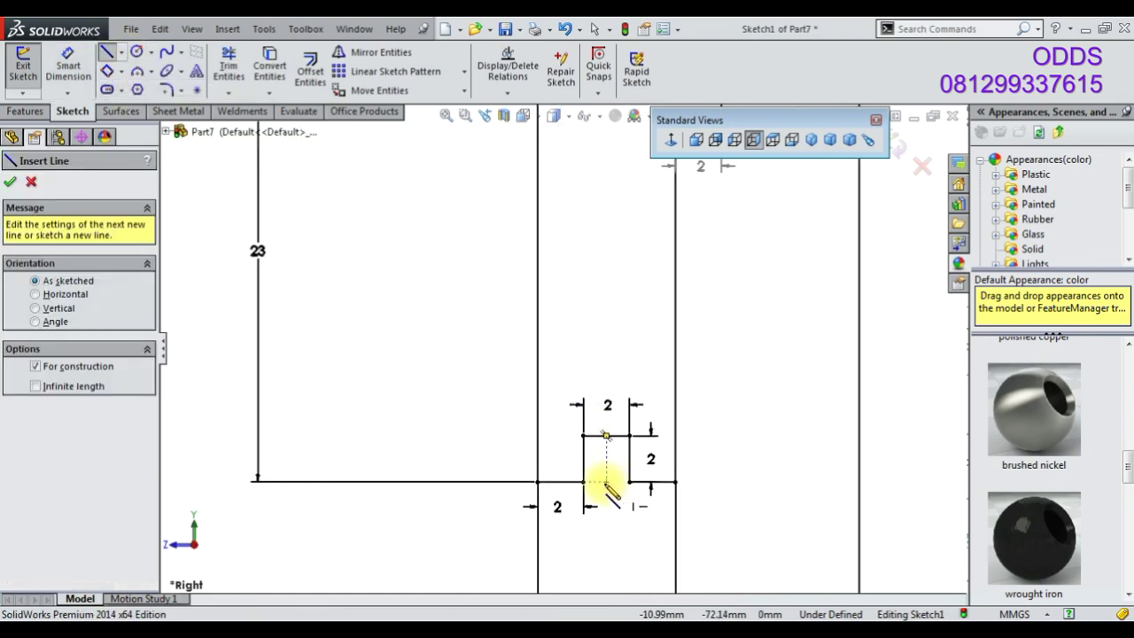
click(606, 435)
click(606, 218)
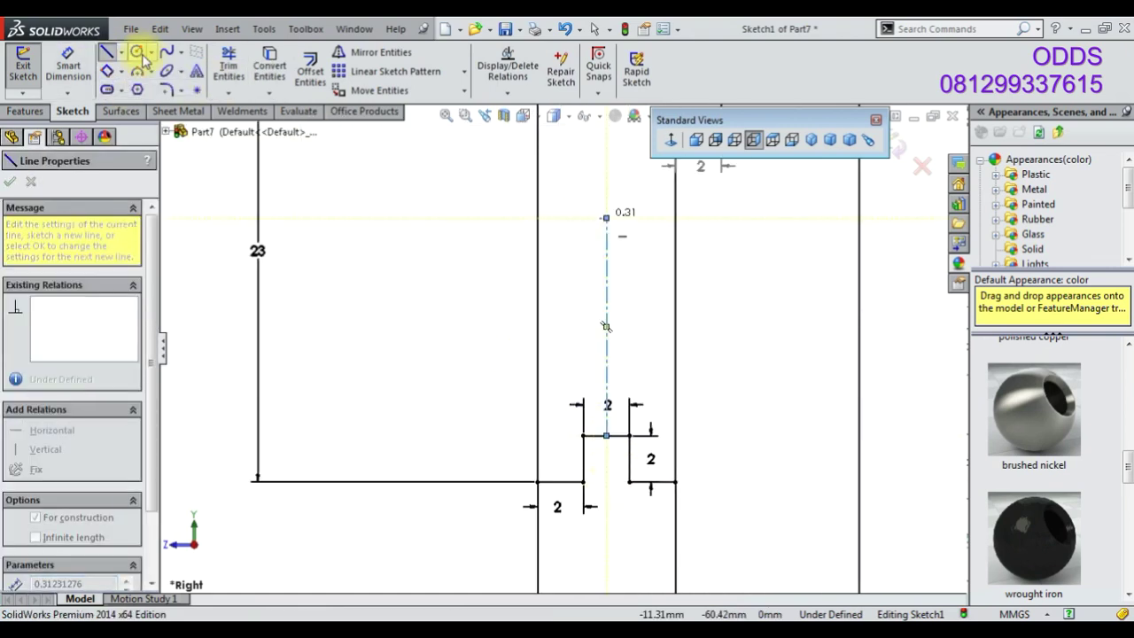
click(136, 51)
click(606, 218)
click(606, 236)
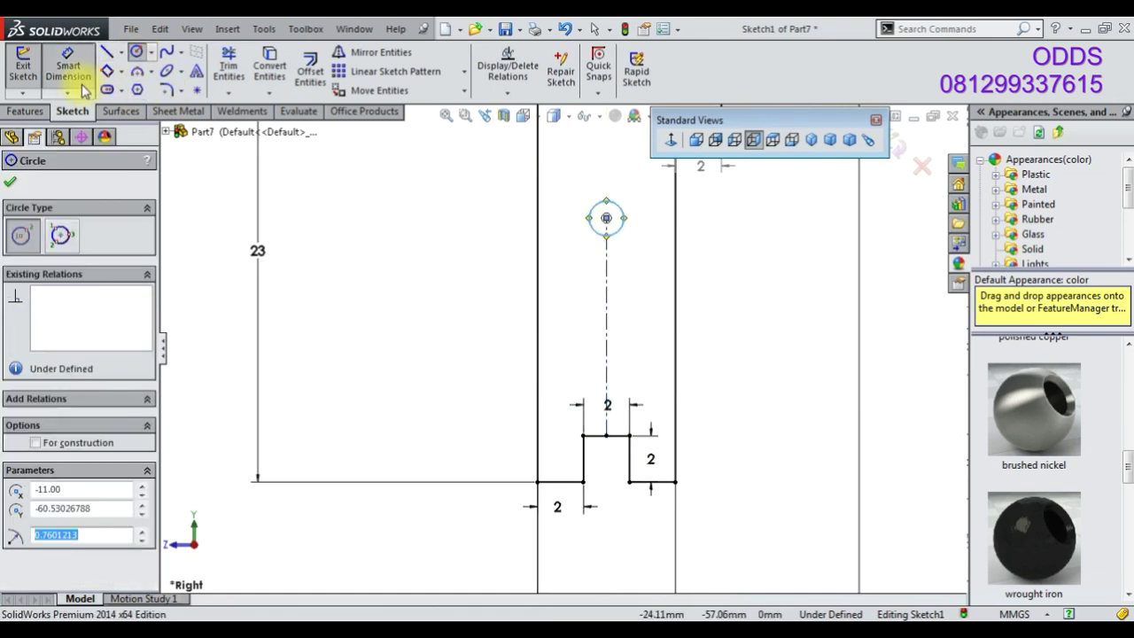
Dimension the centerline length to 6 and the circle diameter to 3
click(69, 65)
click(606, 270)
click(499, 292)
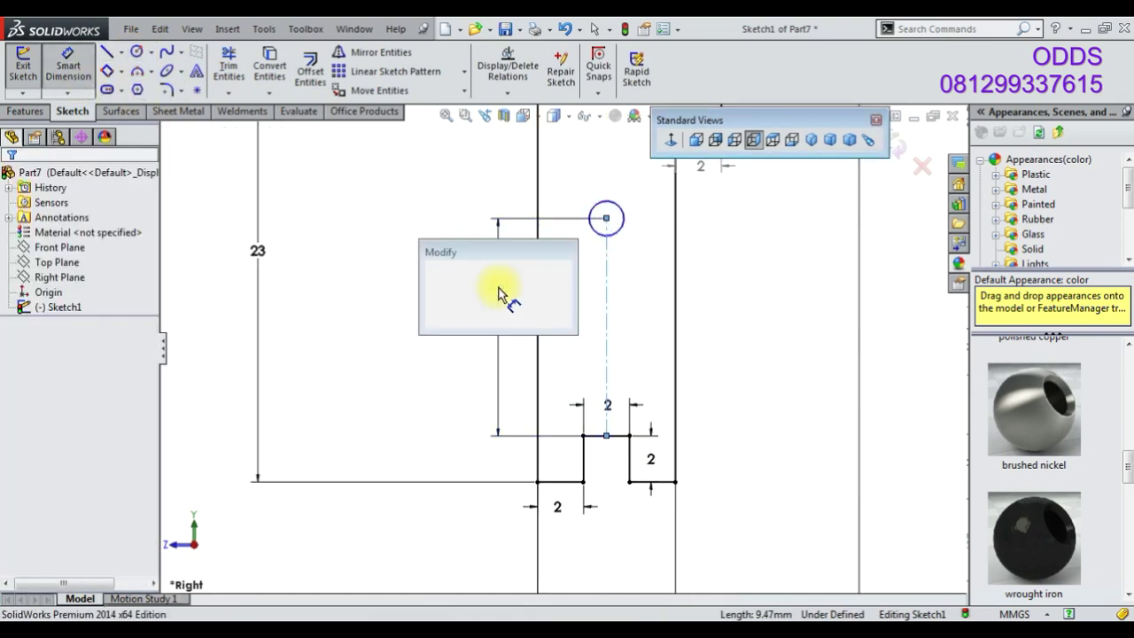
text(6)
key(Return)
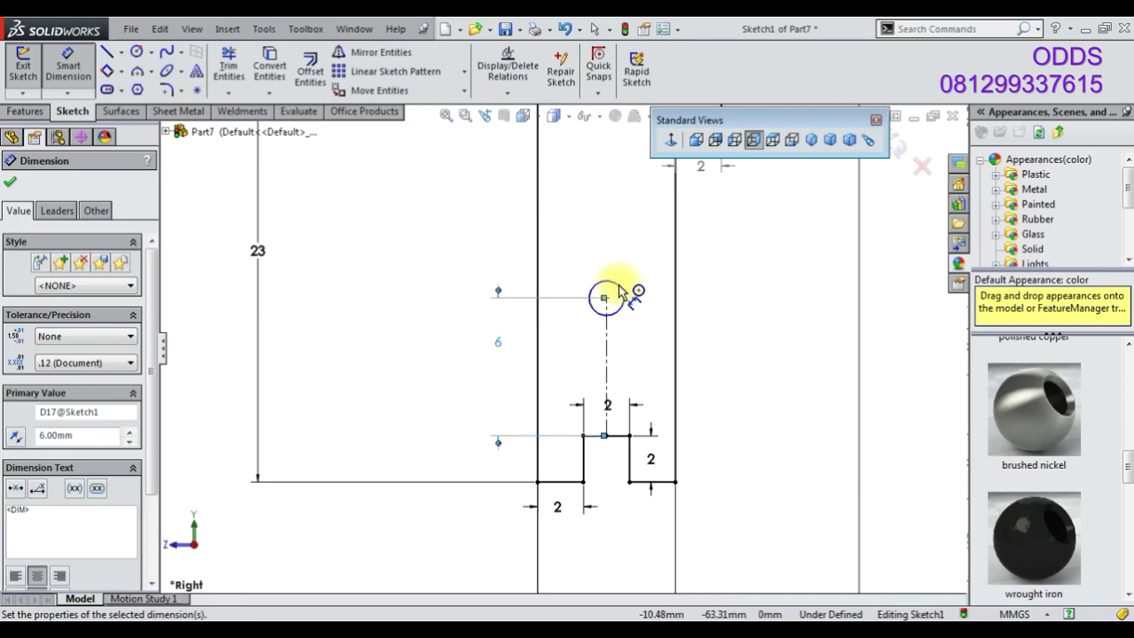
click(605, 283)
click(617, 250)
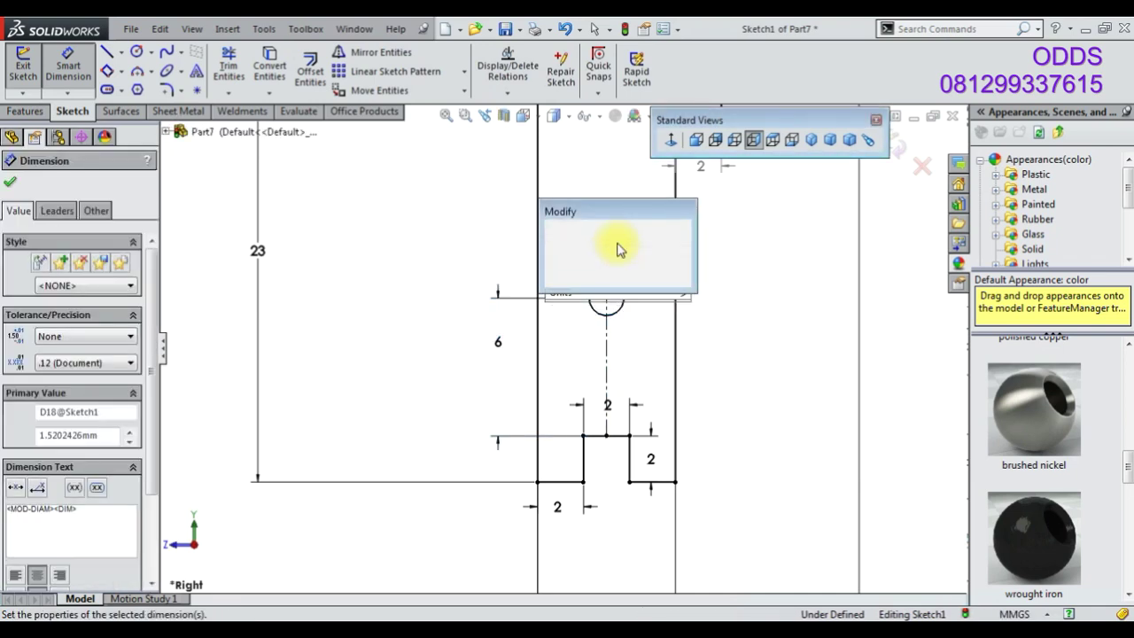
text(3)
key(Return)
Change the circle's 8 mm distance from the short horizontal line to 10
scroll(617, 249, up, 3)
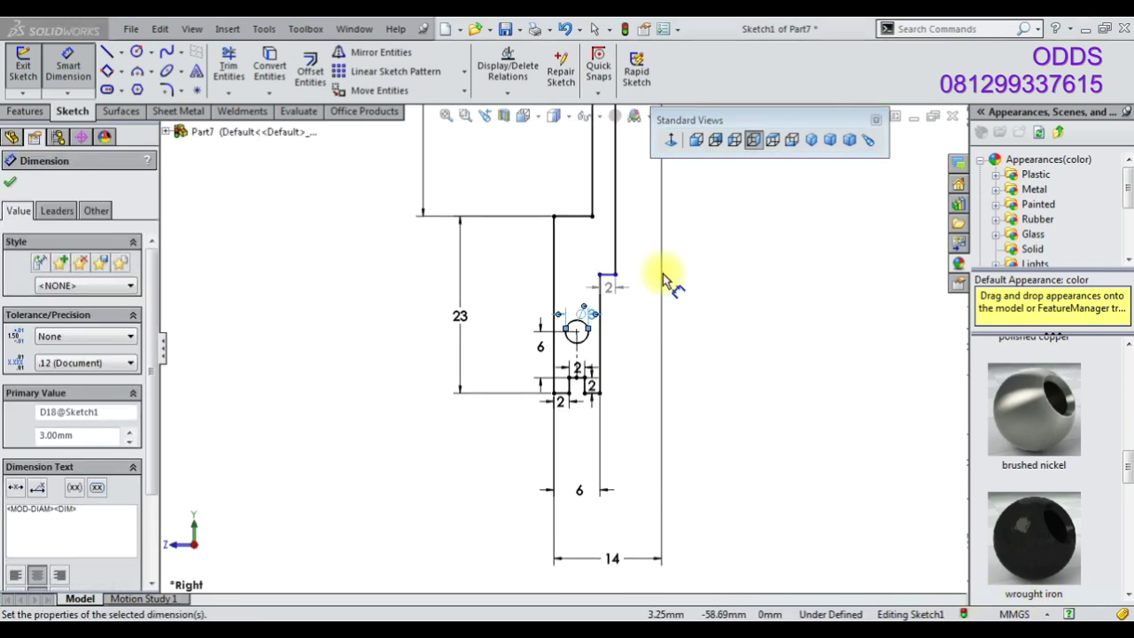
click(598, 298)
click(567, 323)
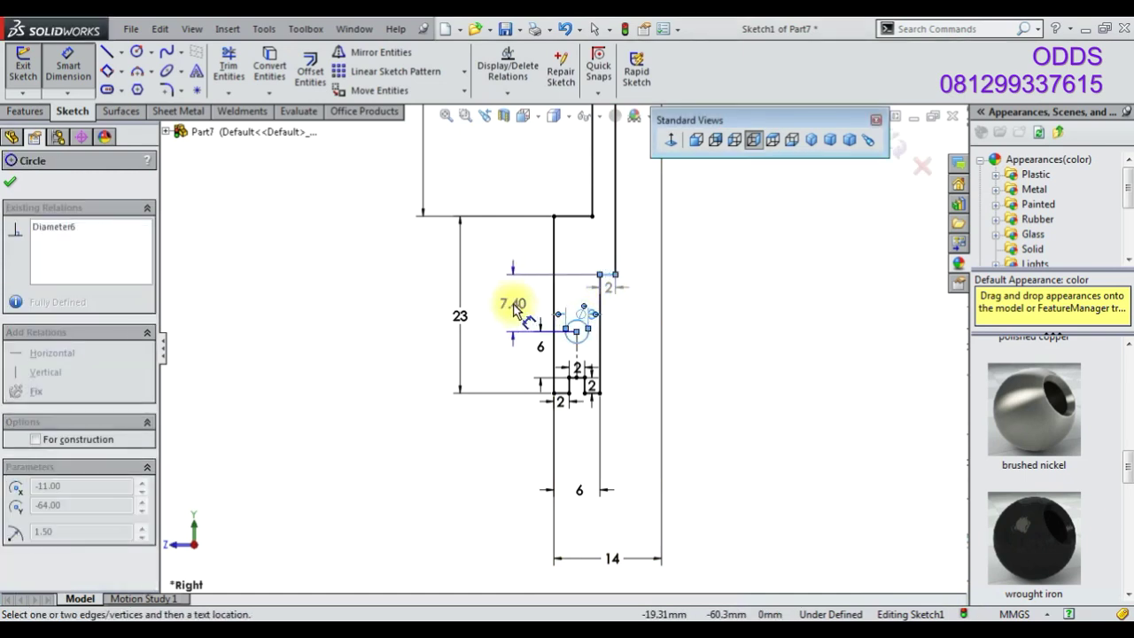
click(496, 309)
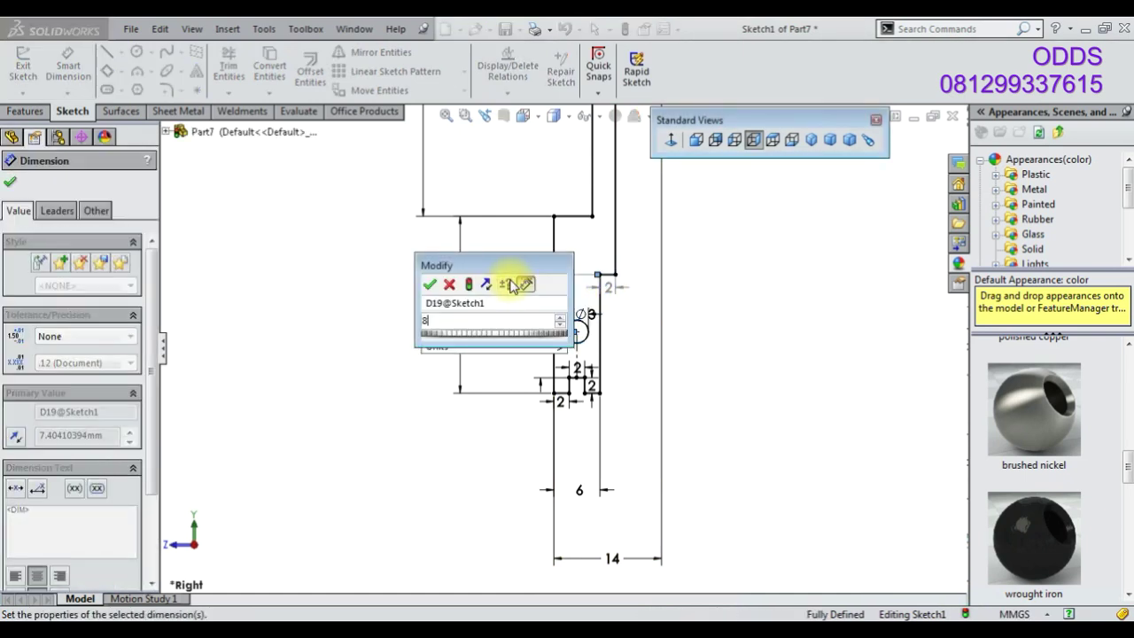
key(Return)
click(607, 273)
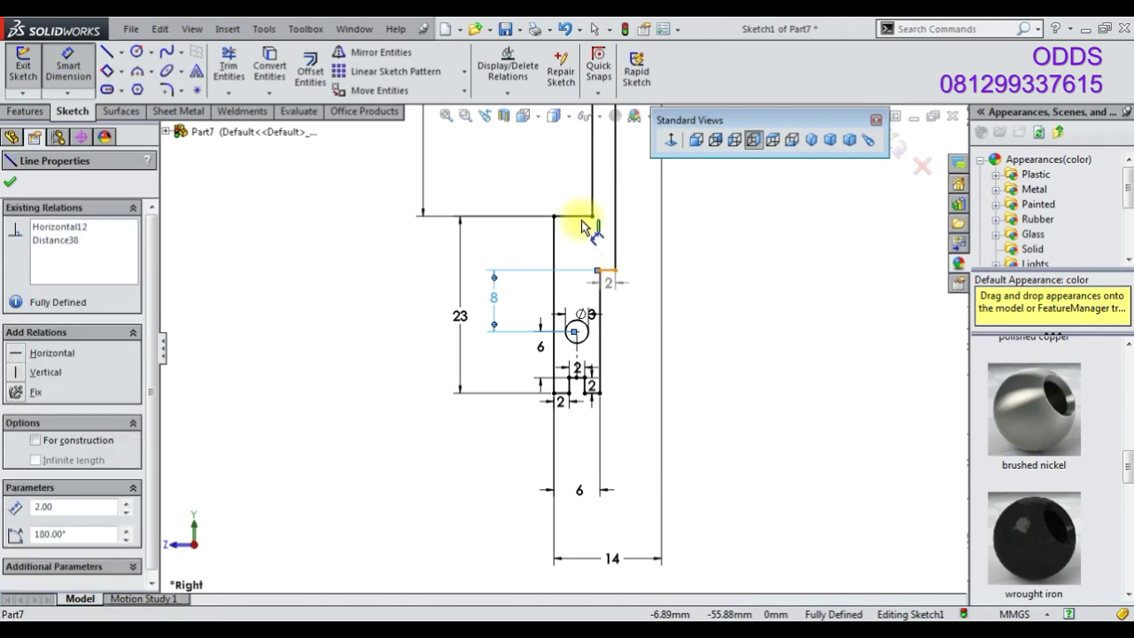
click(581, 217)
click(509, 245)
click(428, 359)
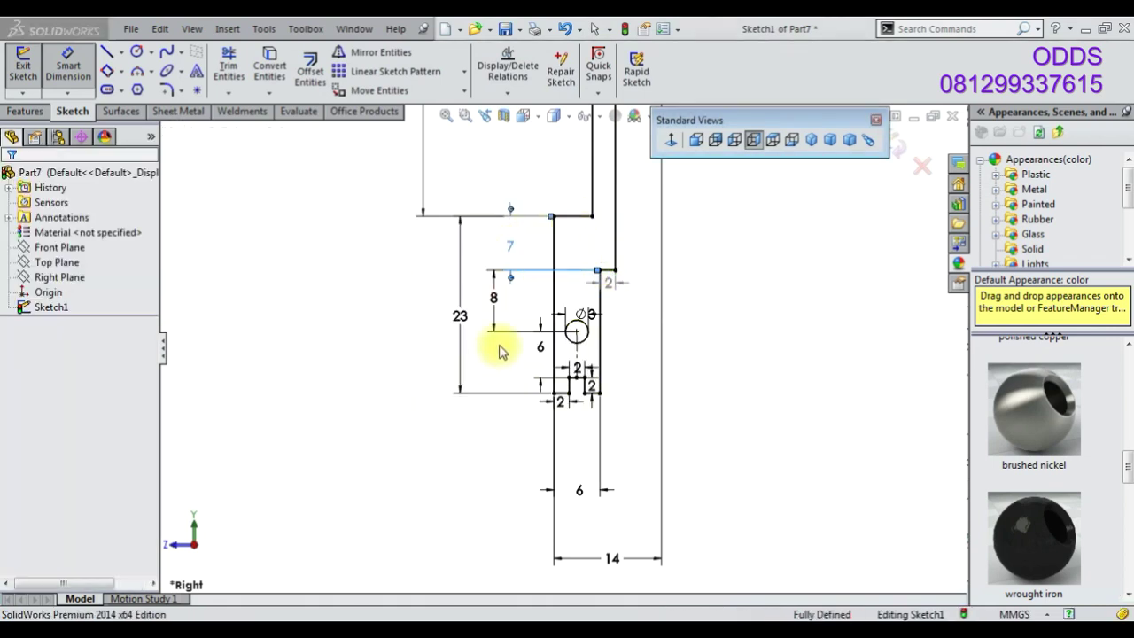
click(493, 302)
text(10)
key(Return)
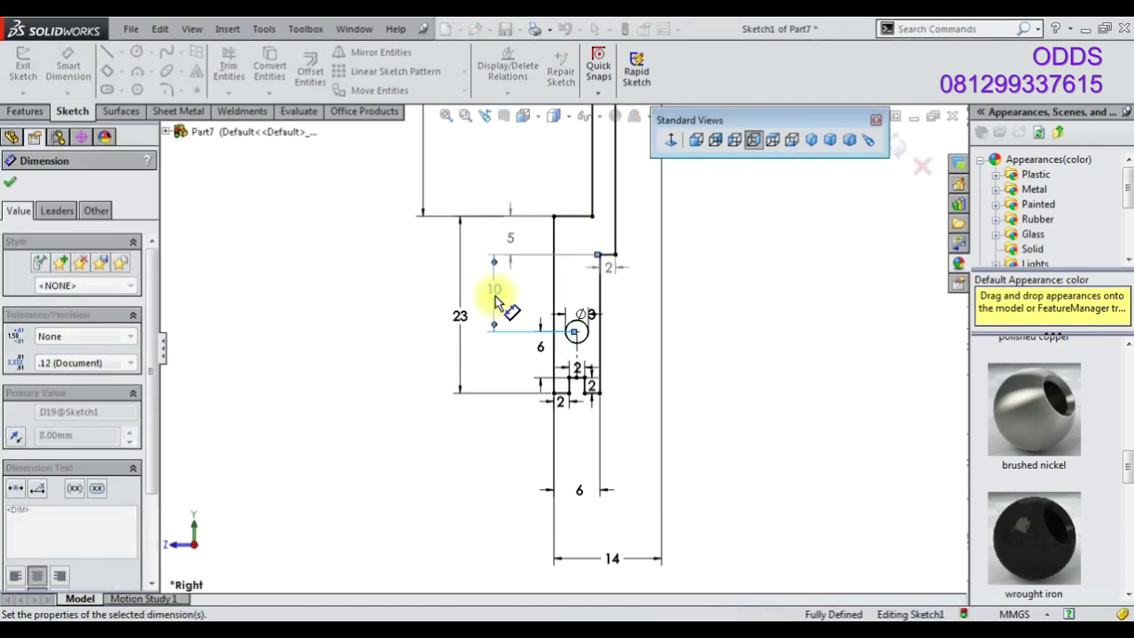
key(Escape)
Apply a sketch fillet to the corner at the base of the long arm
key(f)
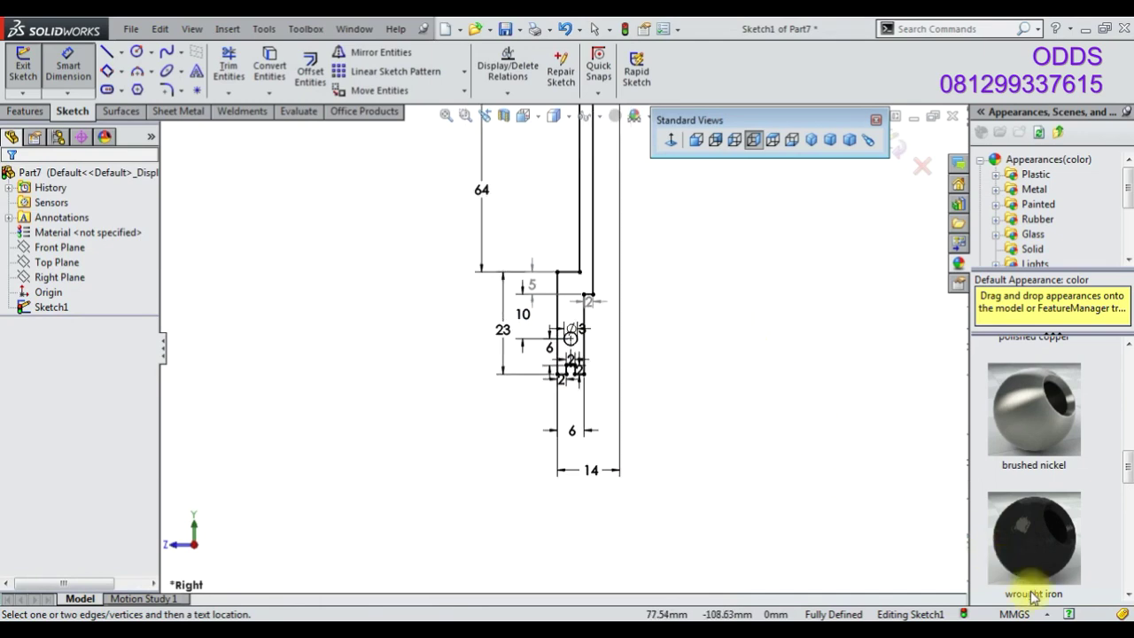
scroll(744, 354, up, 4)
scroll(638, 266, down, 2)
scroll(632, 266, down, 2)
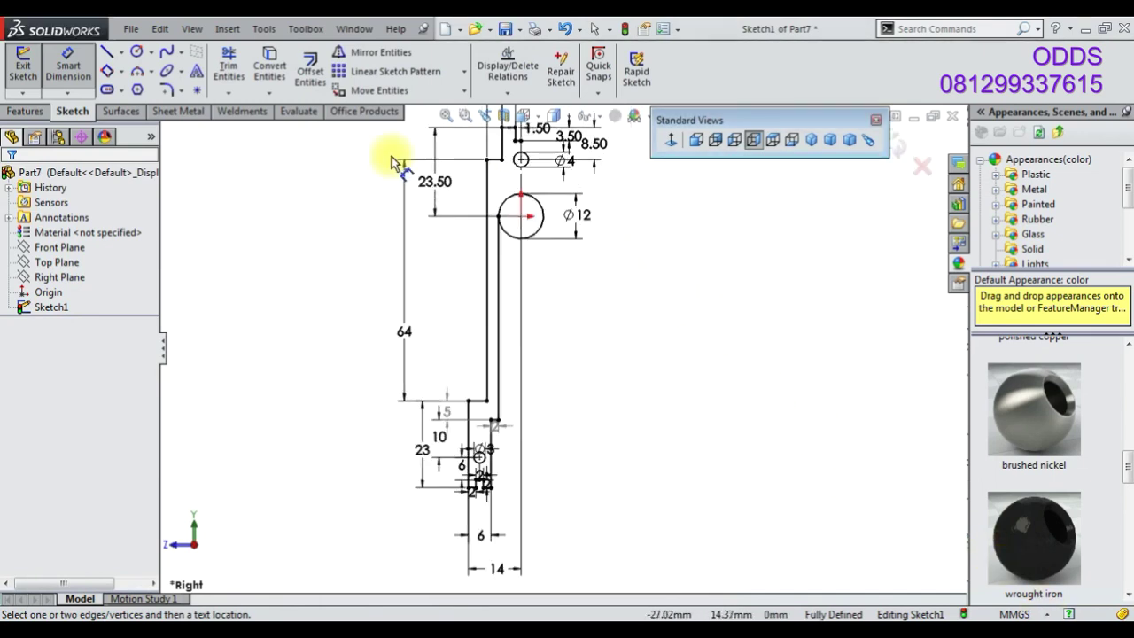
click(165, 90)
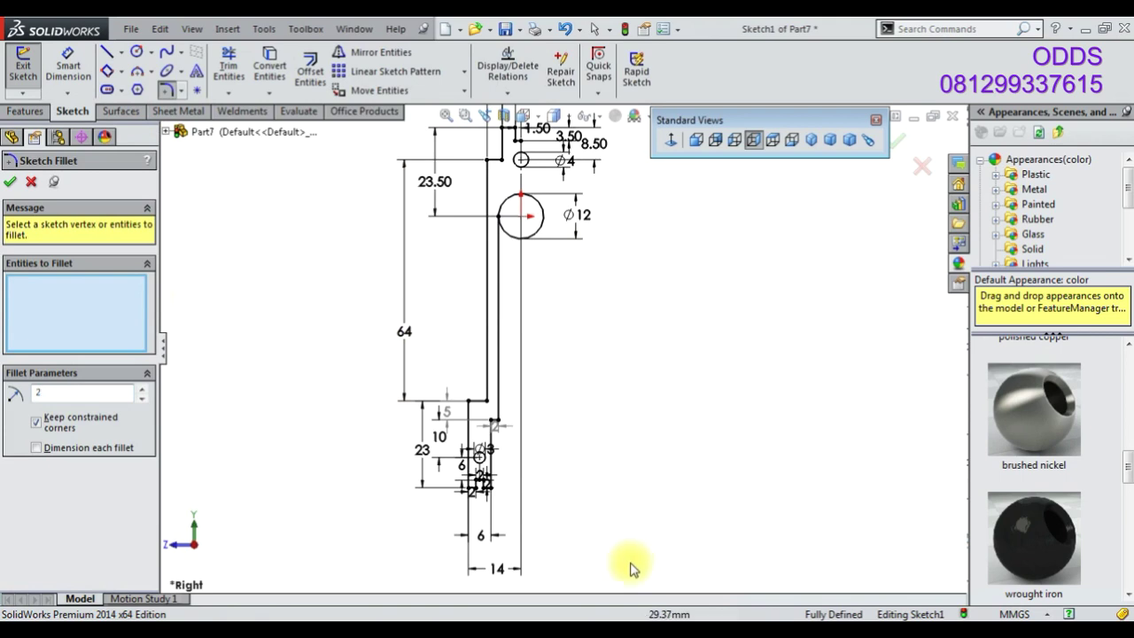
click(489, 407)
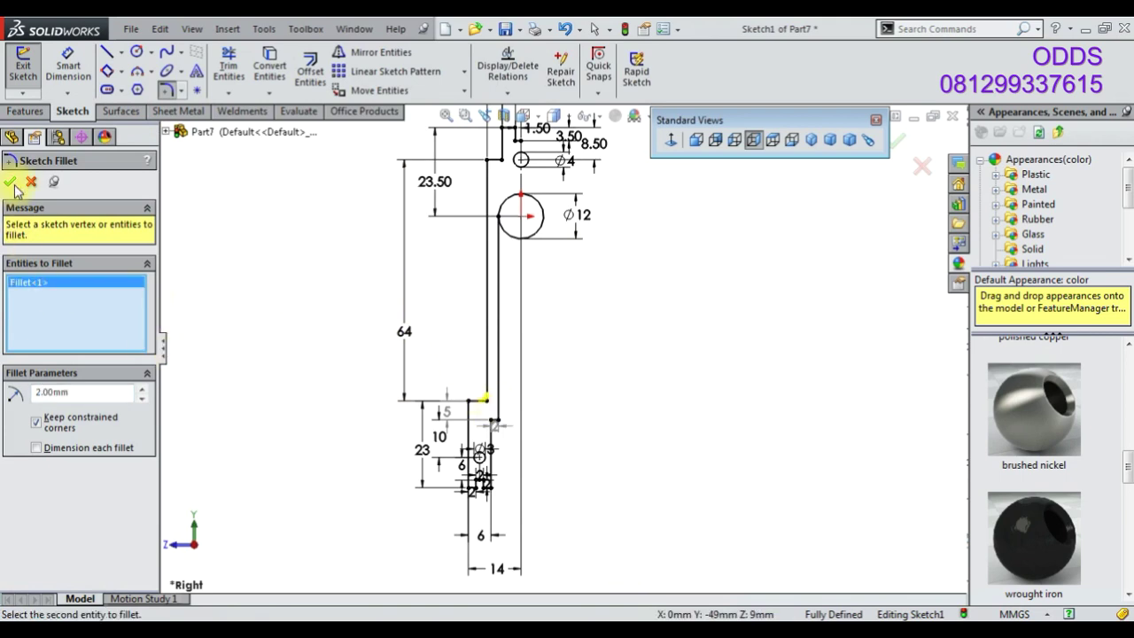
scroll(461, 403, down, 3)
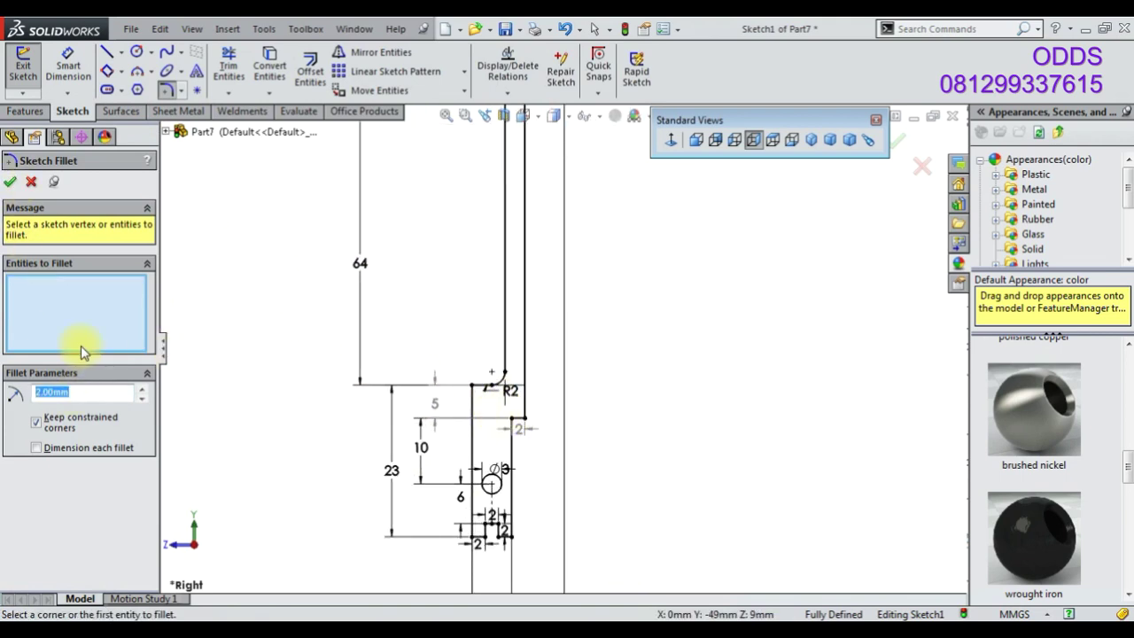
text(4)
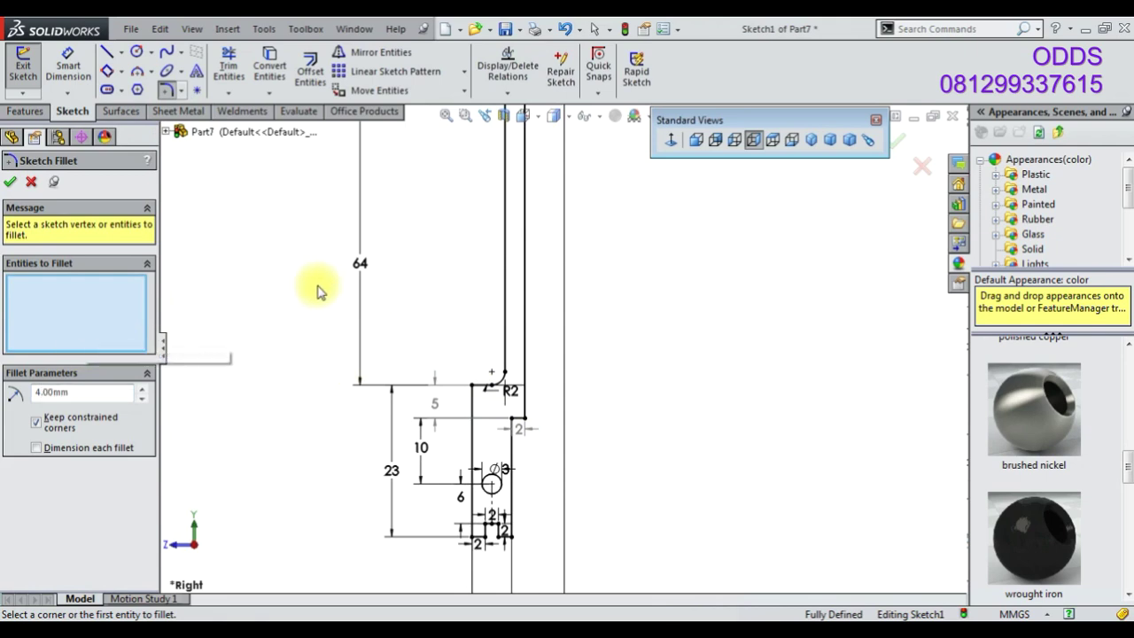
scroll(372, 282, up, 3)
scroll(544, 190, down, 2)
scroll(549, 221, down, 1)
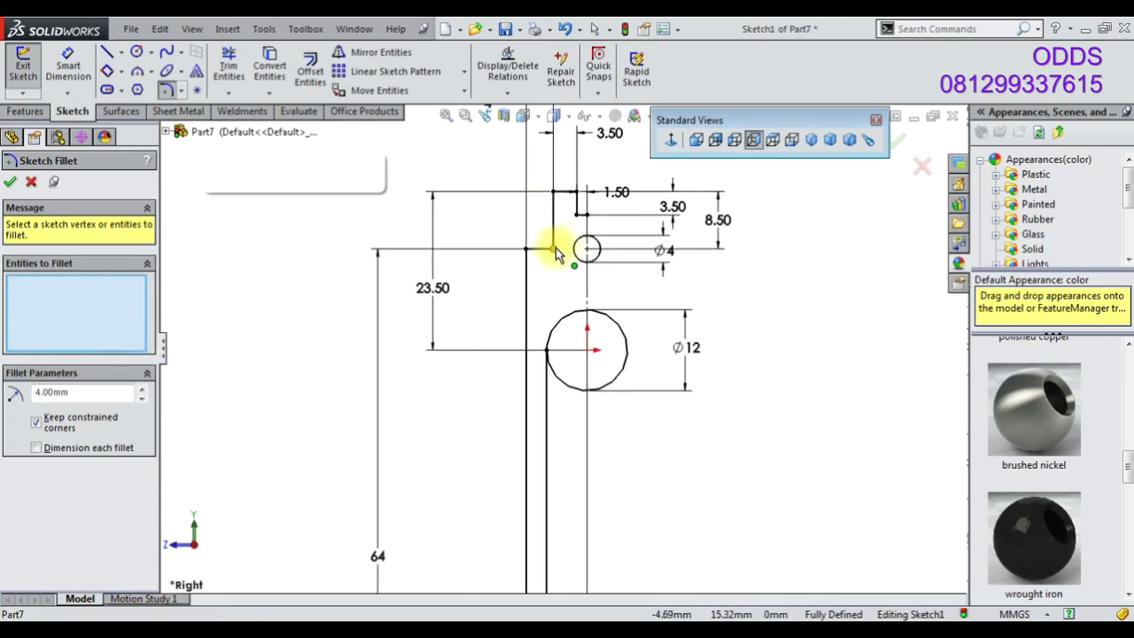
click(30, 183)
Check the new R2 fillet radius dimension on the arm's inner corner
scroll(519, 469, up, 3)
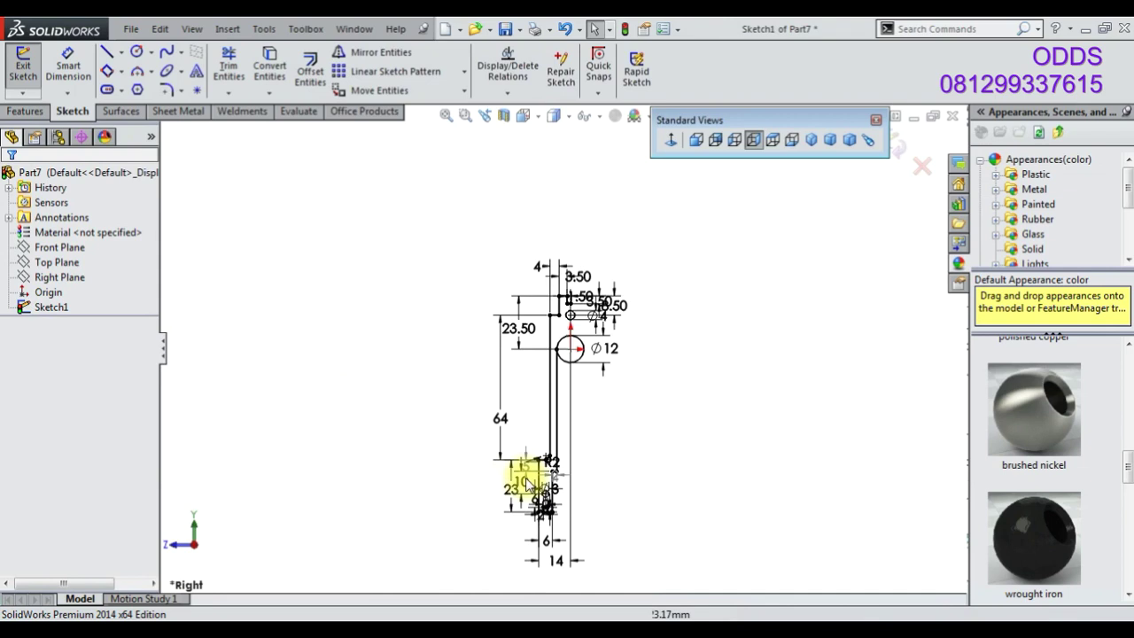
scroll(542, 462, down, 2)
scroll(542, 461, down, 2)
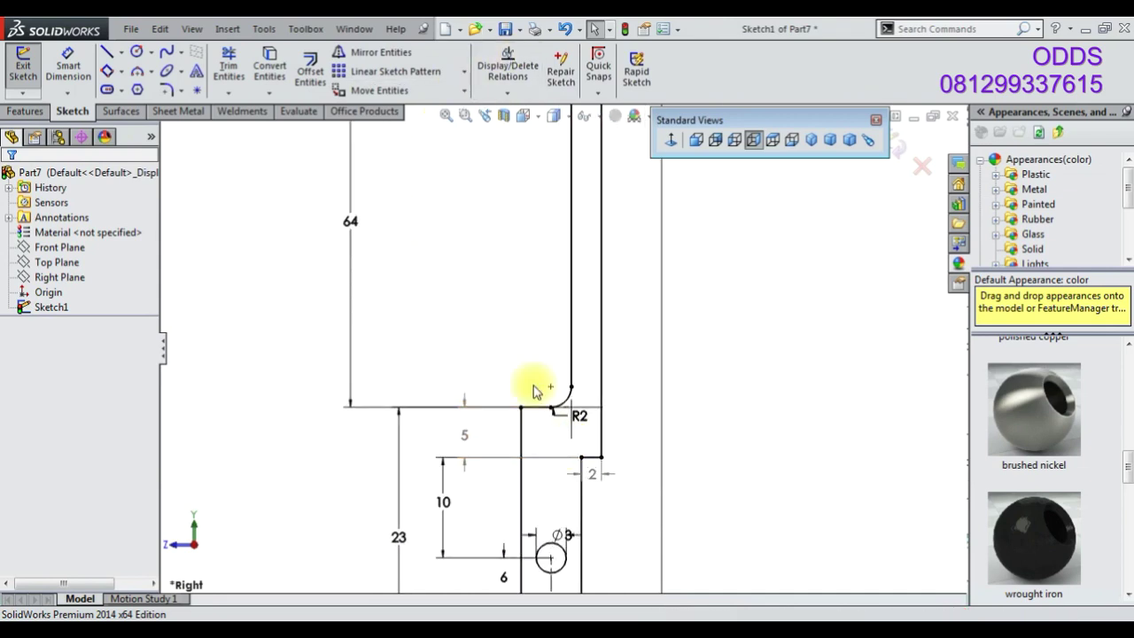
click(493, 347)
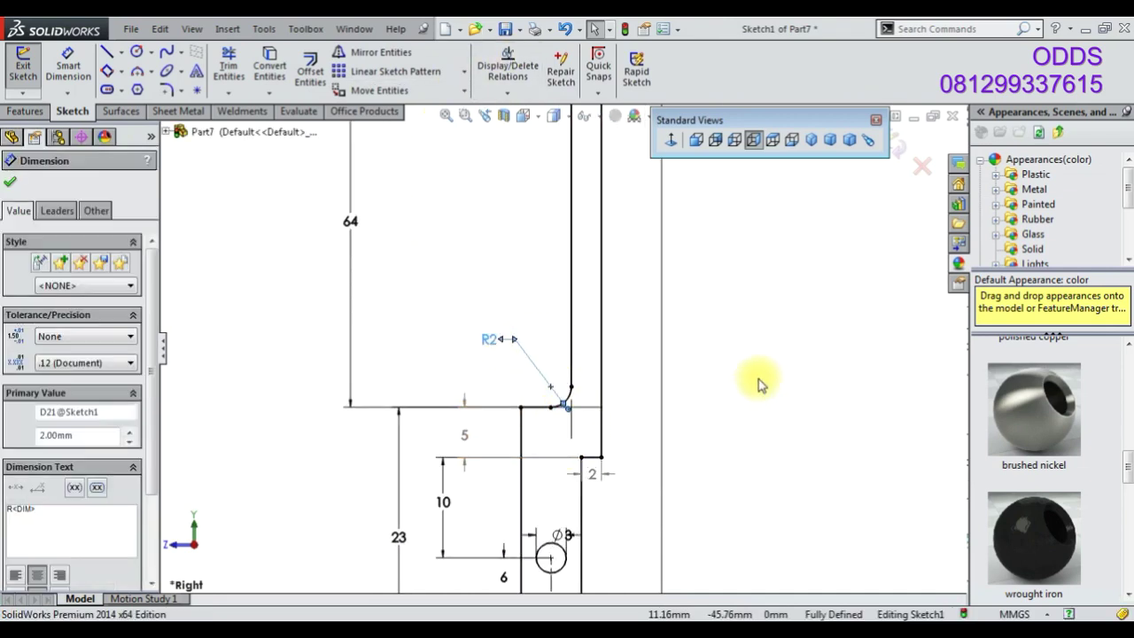
click(754, 379)
scroll(711, 400, up, 3)
scroll(679, 265, down, 1)
scroll(534, 172, down, 2)
scroll(534, 173, down, 2)
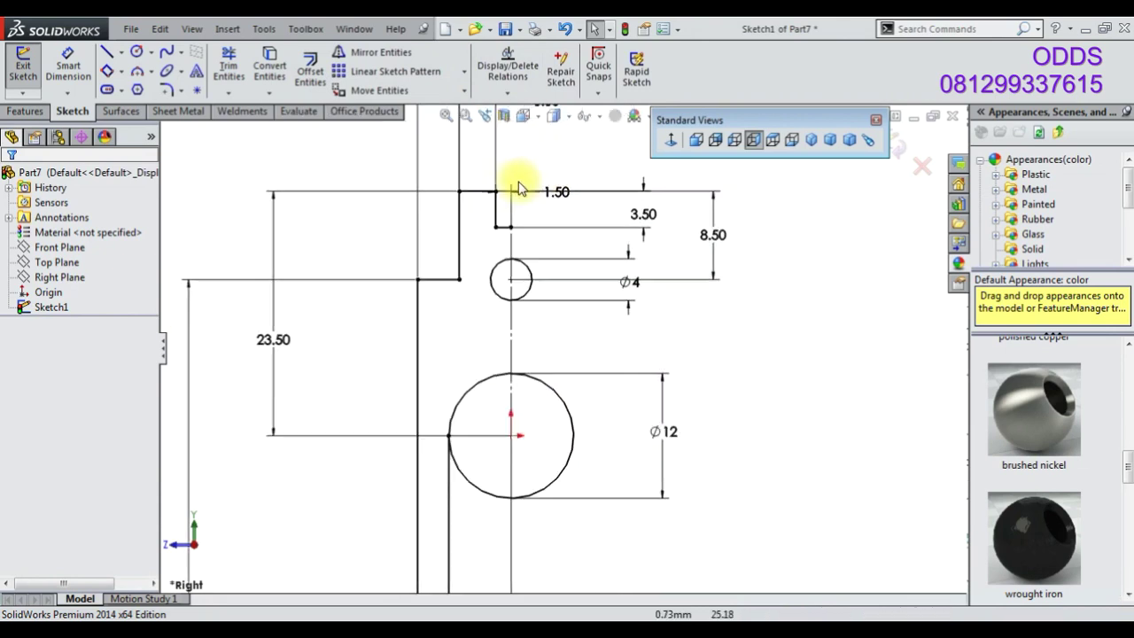
scroll(519, 182, down, 2)
key(t)
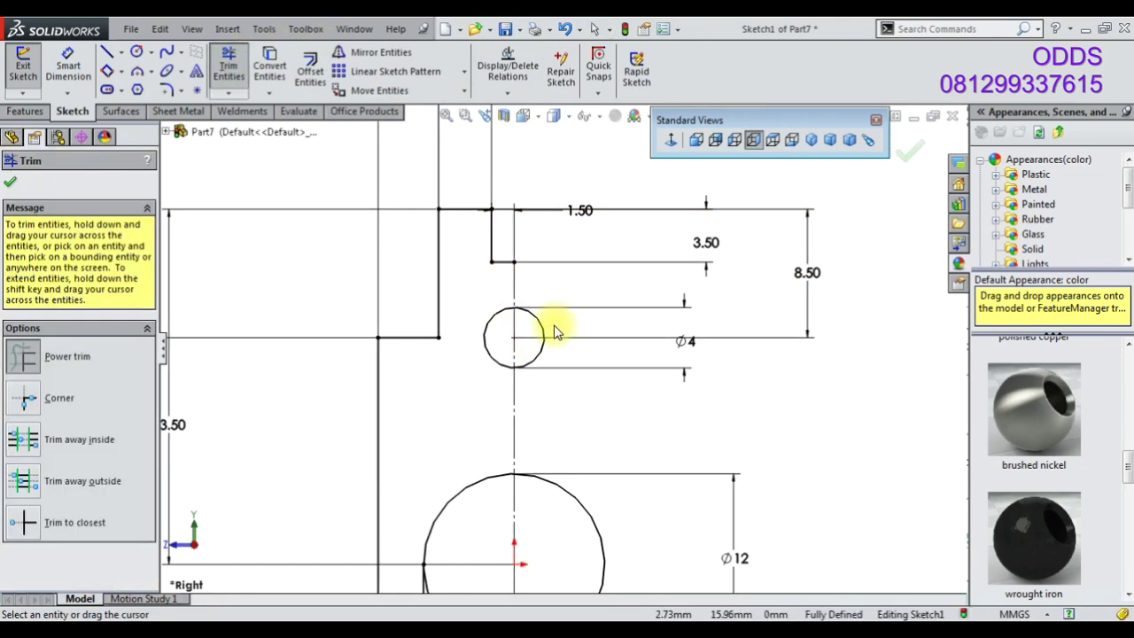
click(564, 32)
scroll(567, 400, up, 2)
scroll(631, 392, up, 4)
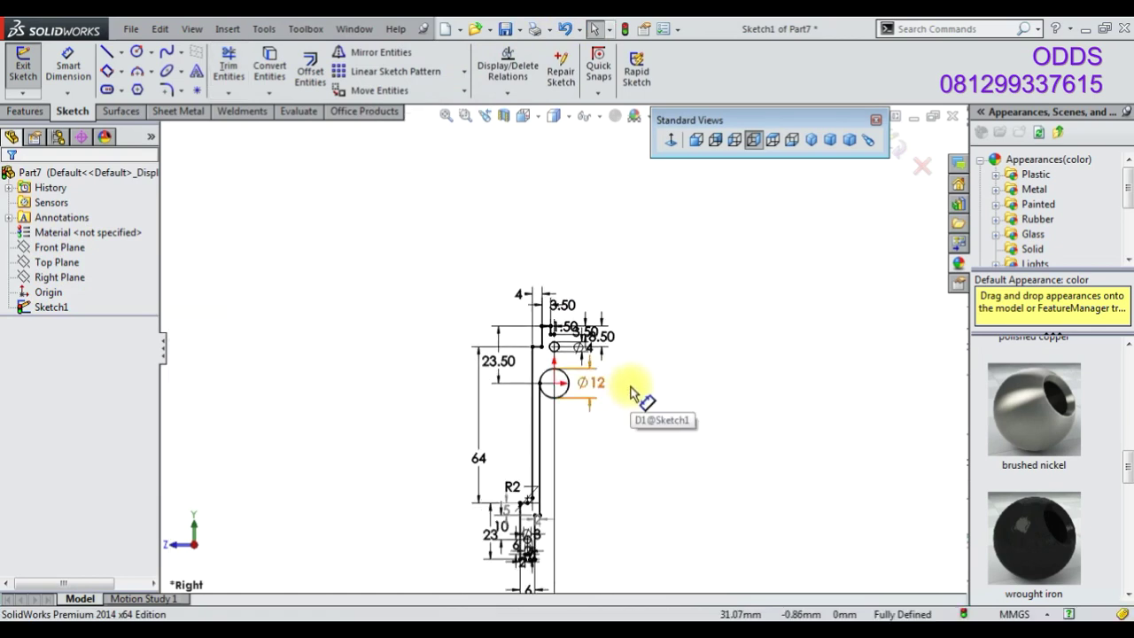
scroll(631, 392, down, 4)
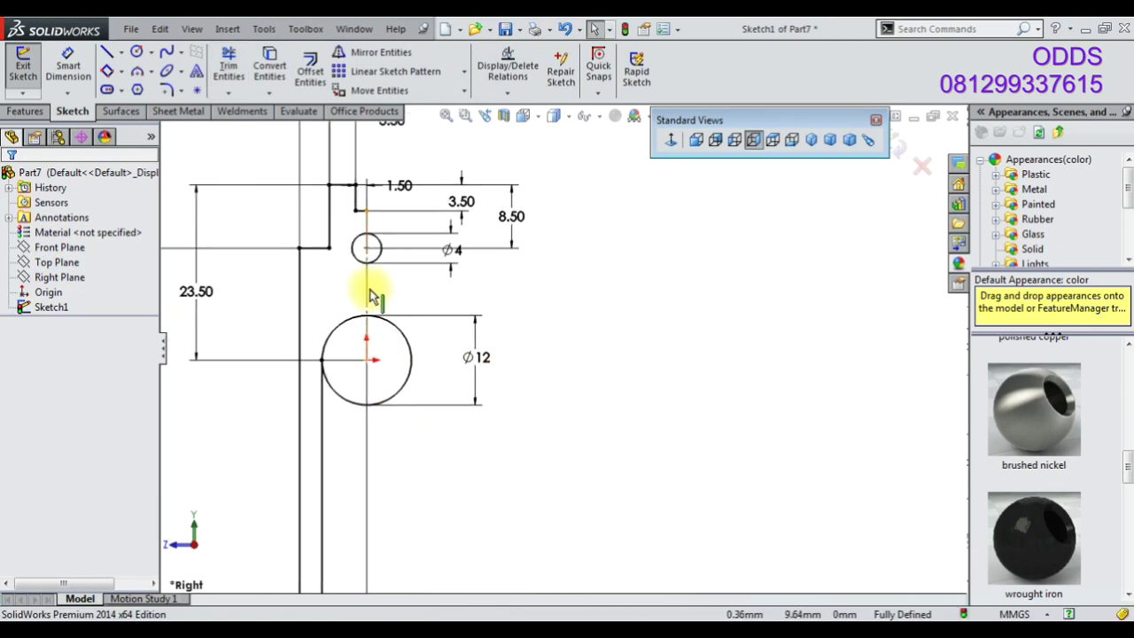
scroll(371, 297, up, 2)
scroll(370, 297, up, 1)
scroll(371, 296, up, 1)
scroll(546, 427, up, 1)
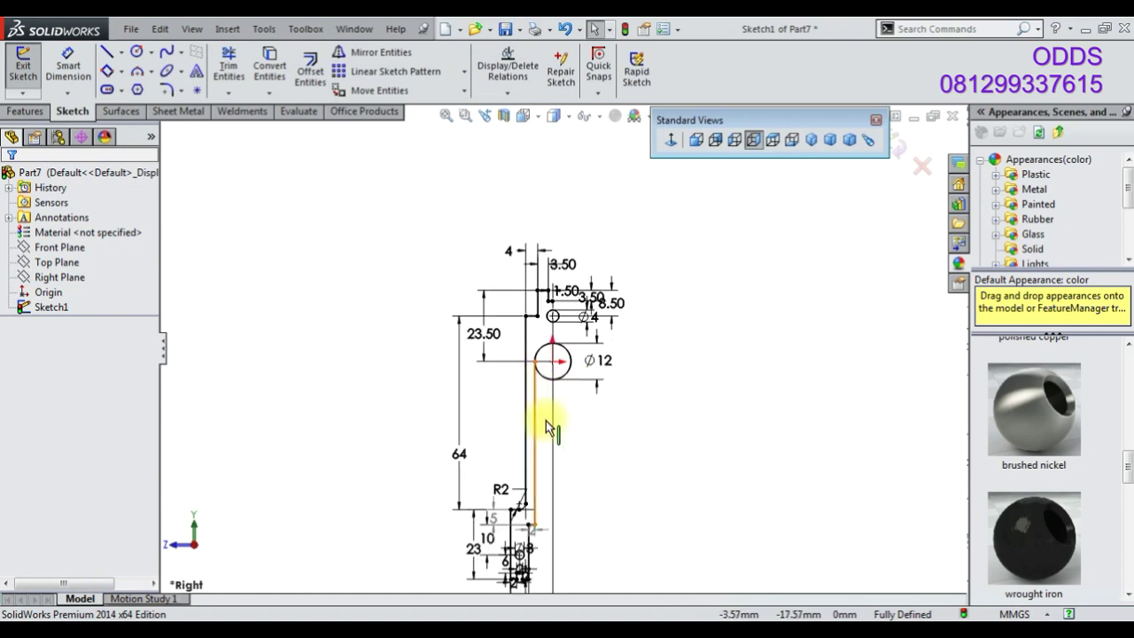
scroll(575, 358, up, 1)
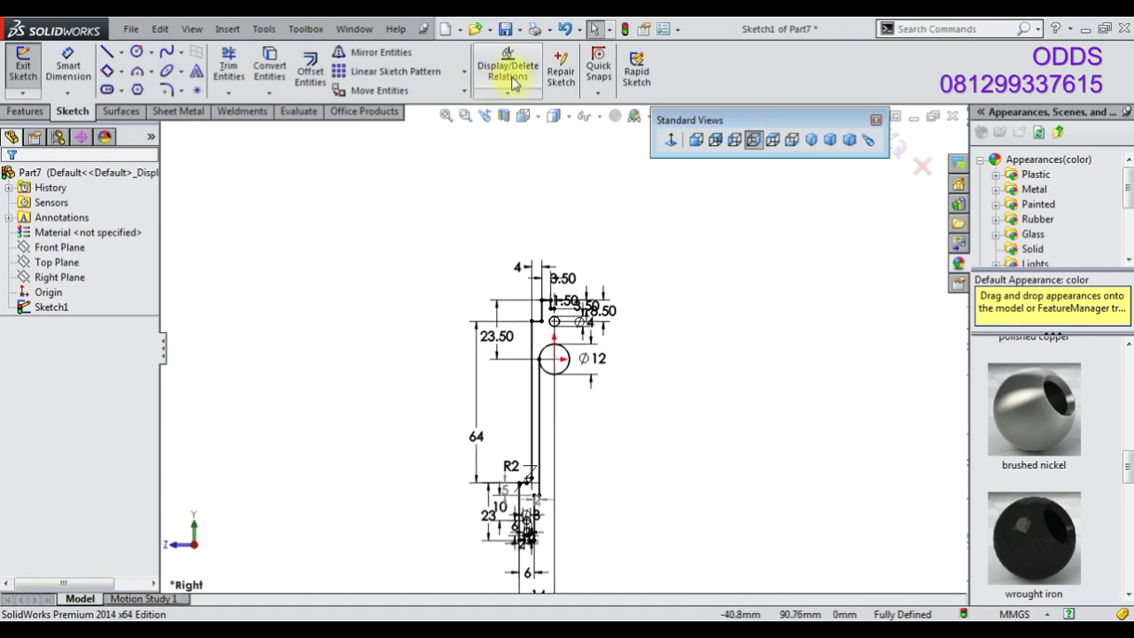
Mirror the whole bracket profile about the centerline
click(397, 53)
drag(387, 233, 628, 577)
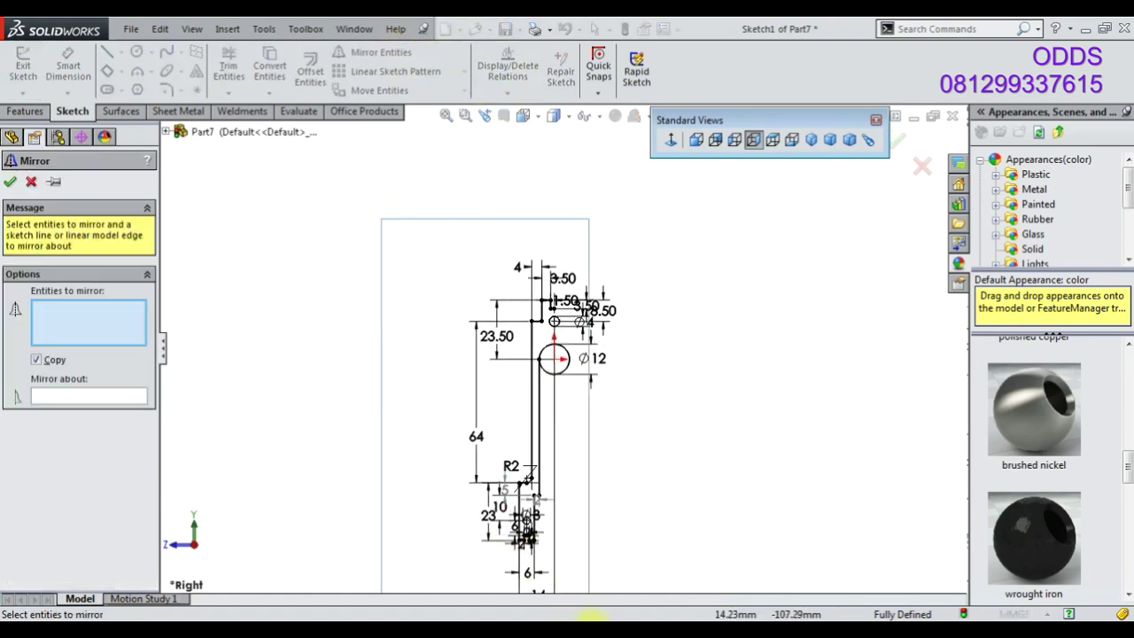
scroll(537, 364, down, 3)
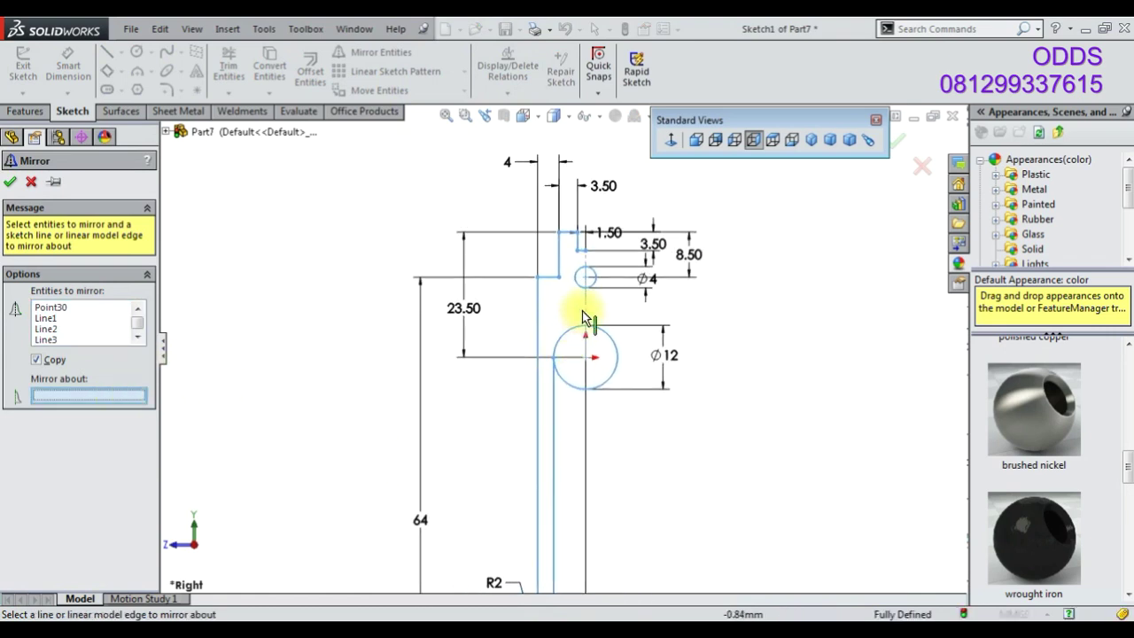
click(585, 310)
click(10, 181)
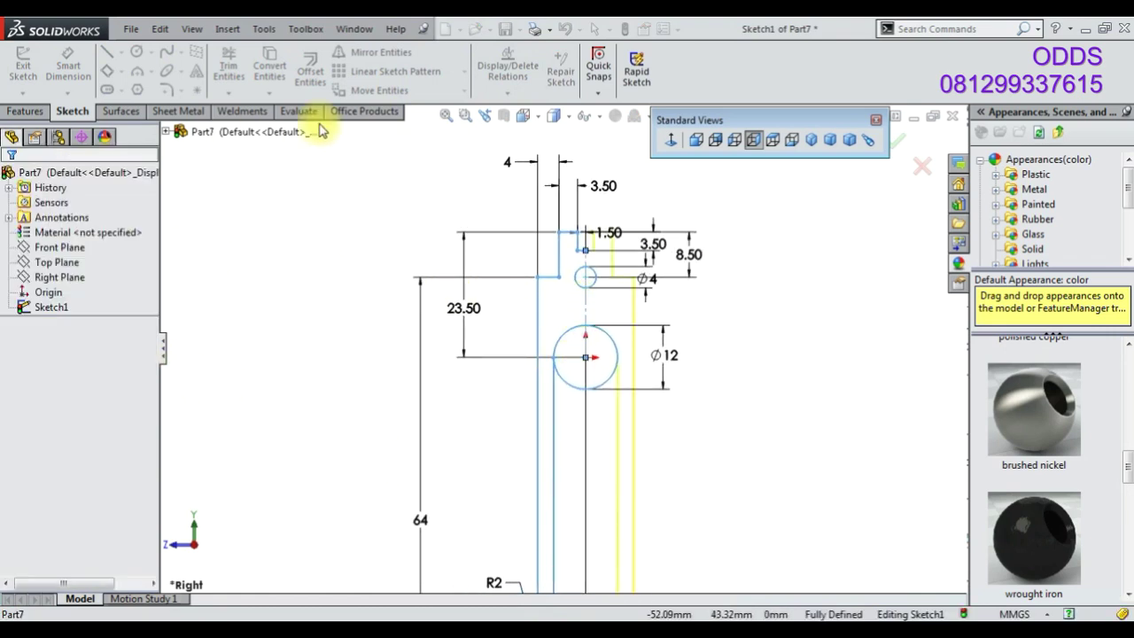
Trim the lower part of the Ø12 circle and leftover line pieces inside the arms
click(230, 66)
ctrl+middle_drag(608, 430, 582, 375)
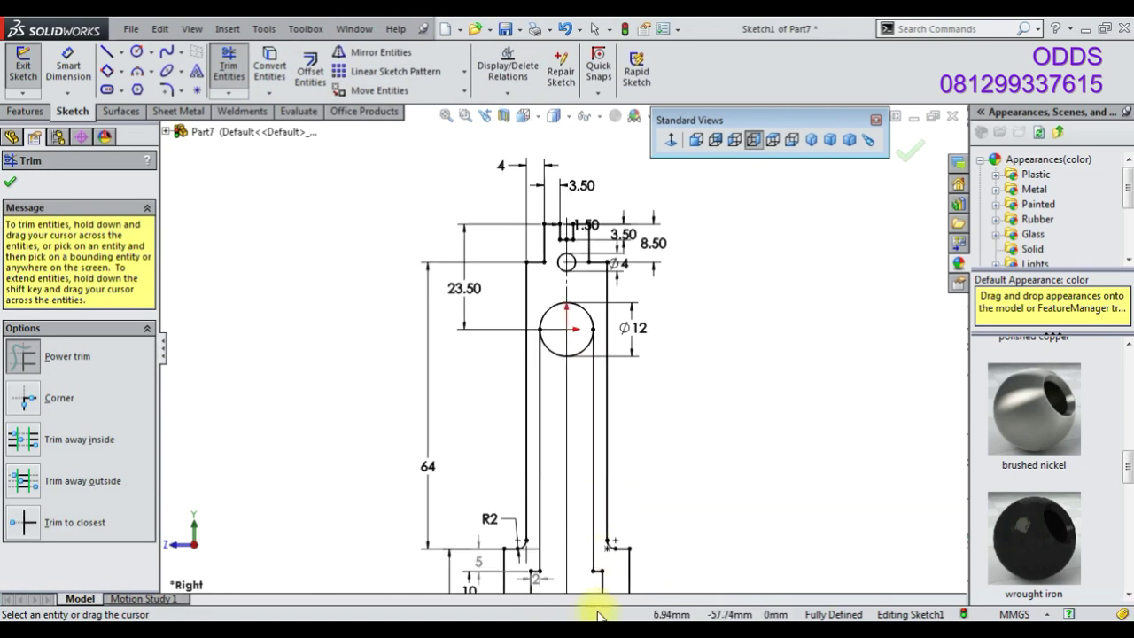
ctrl+middle_drag(594, 425, 556, 259)
scroll(576, 337, up, 2)
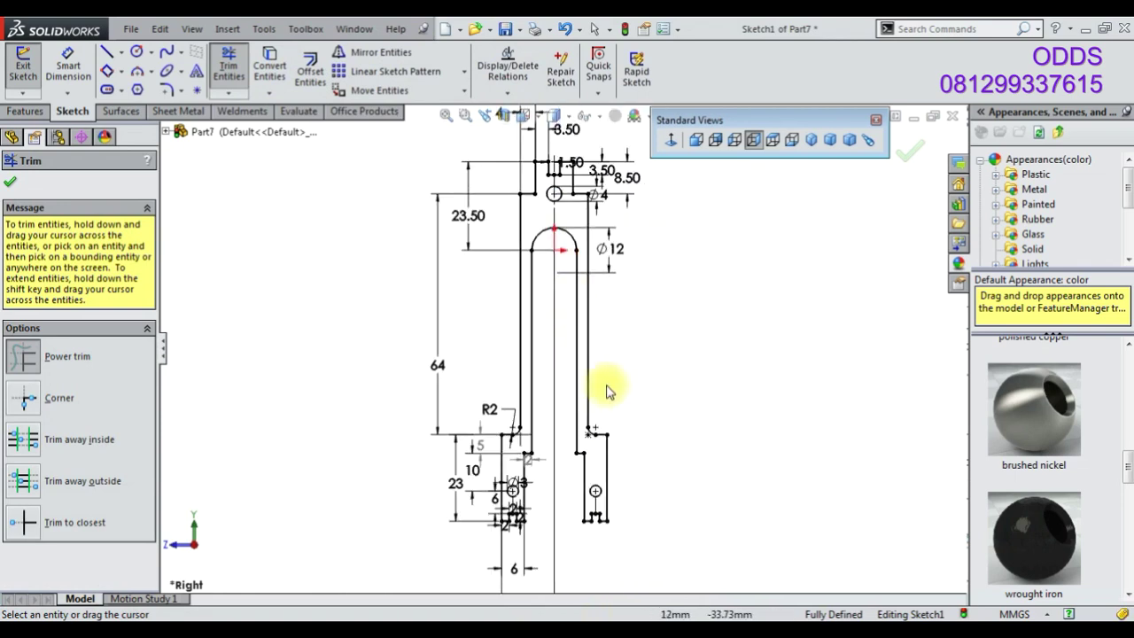
scroll(580, 177, down, 3)
ctrl+middle_drag(464, 173, 591, 269)
scroll(591, 268, up, 4)
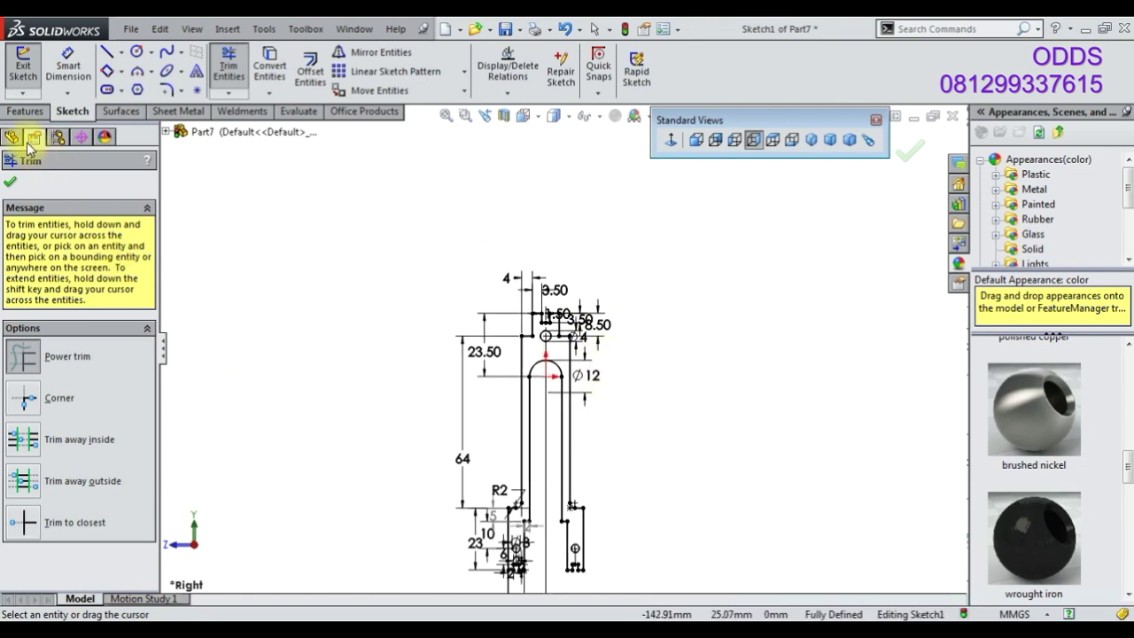
click(24, 111)
Boss-extrude the forked sketch Mid Plane to 13 mm depth and orbit to inspect the solid
click(35, 69)
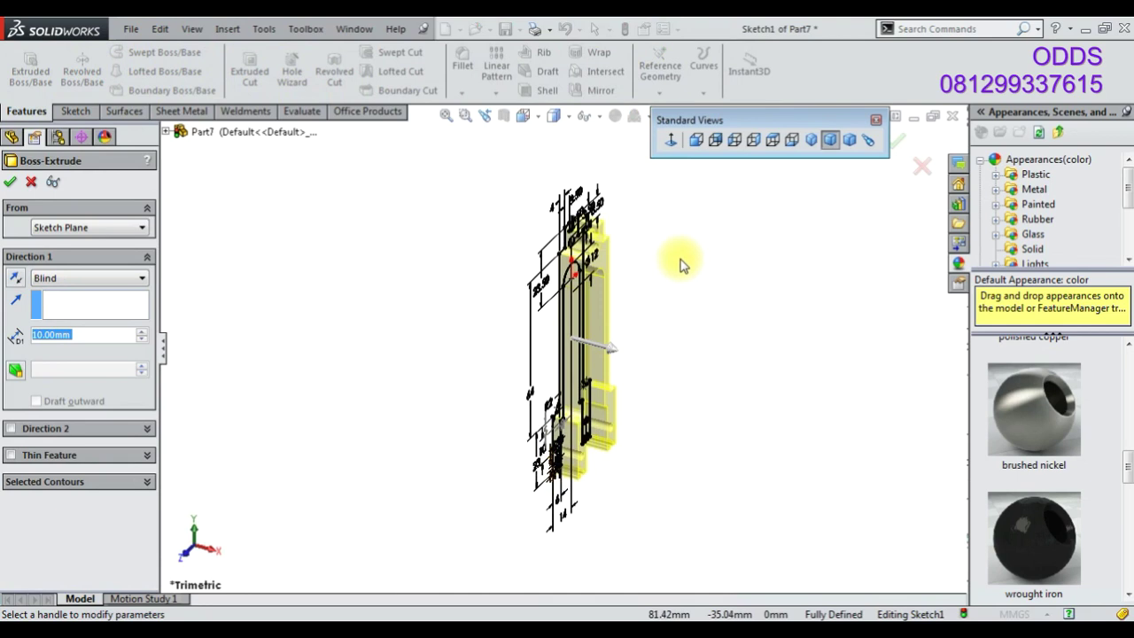
click(98, 278)
click(107, 346)
scroll(673, 434, down, 3)
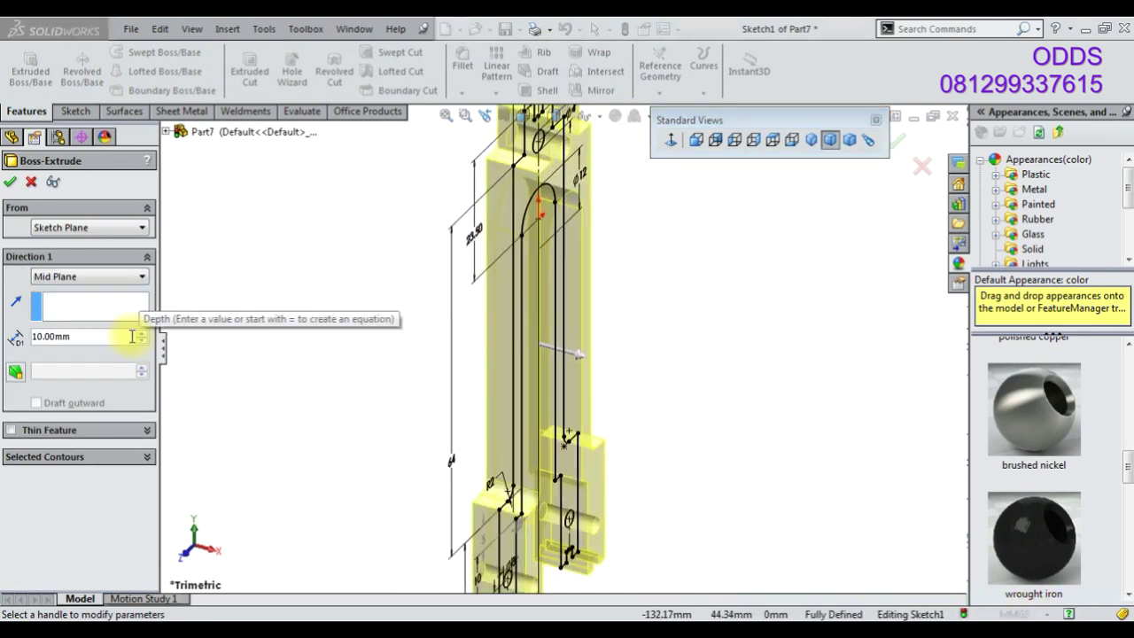
text(13)
key(Return)
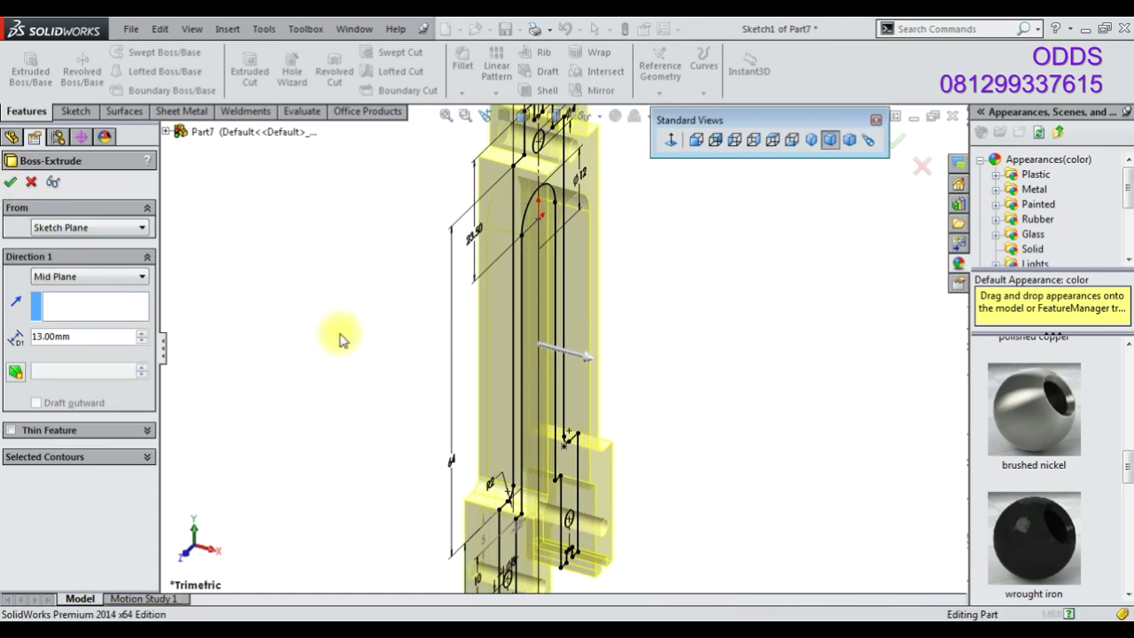
key(Return)
mouse_move(344, 341)
middle_down()
mouse_move(372, 336)
mouse_move(281, 266)
middle_up()
scroll(716, 470, down, 5)
mouse_move(715, 469)
middle_down()
mouse_move(683, 463)
mouse_move(686, 446)
mouse_move(697, 502)
mouse_move(678, 544)
middle_up()
scroll(682, 456, up, 3)
scroll(398, 242, down, 2)
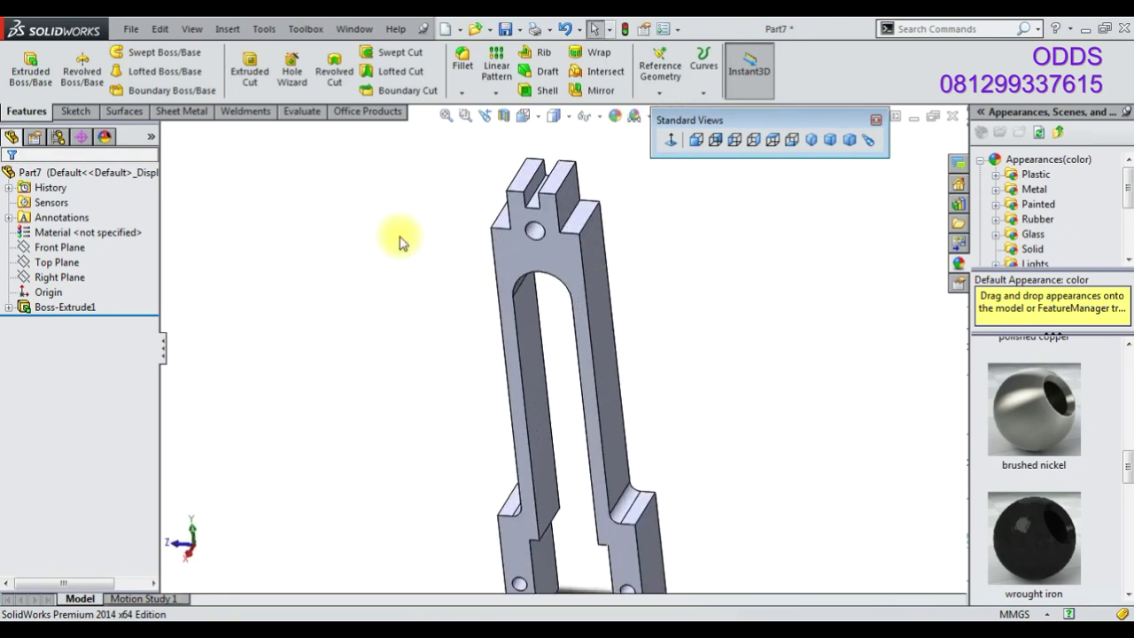
Fillet two top edges of the right prong with a 2 mm radius
click(463, 55)
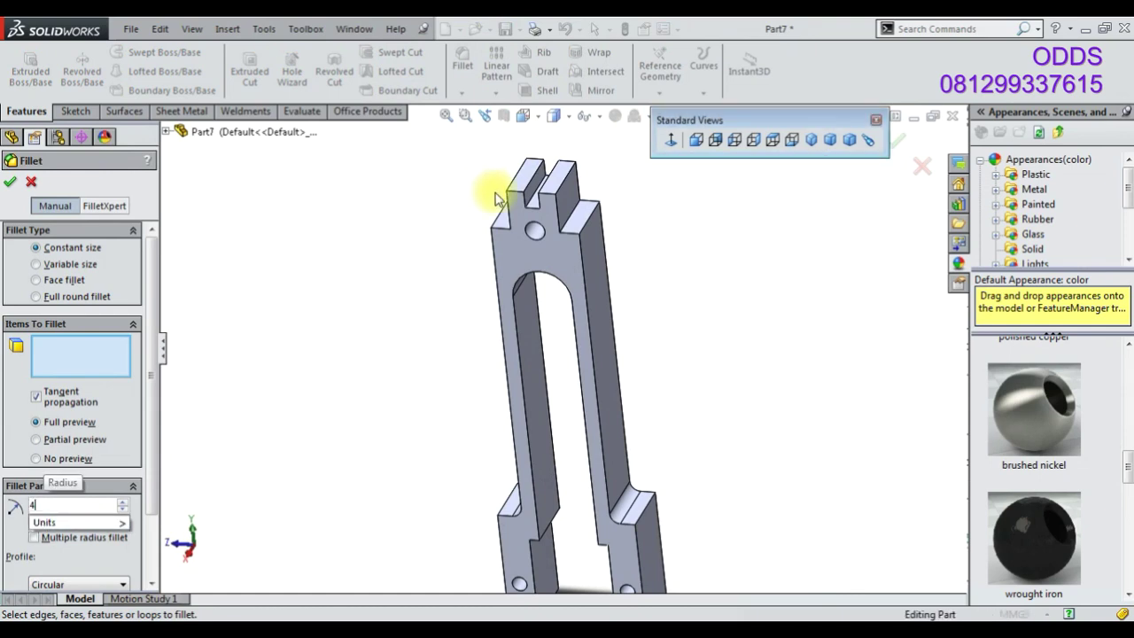
click(575, 221)
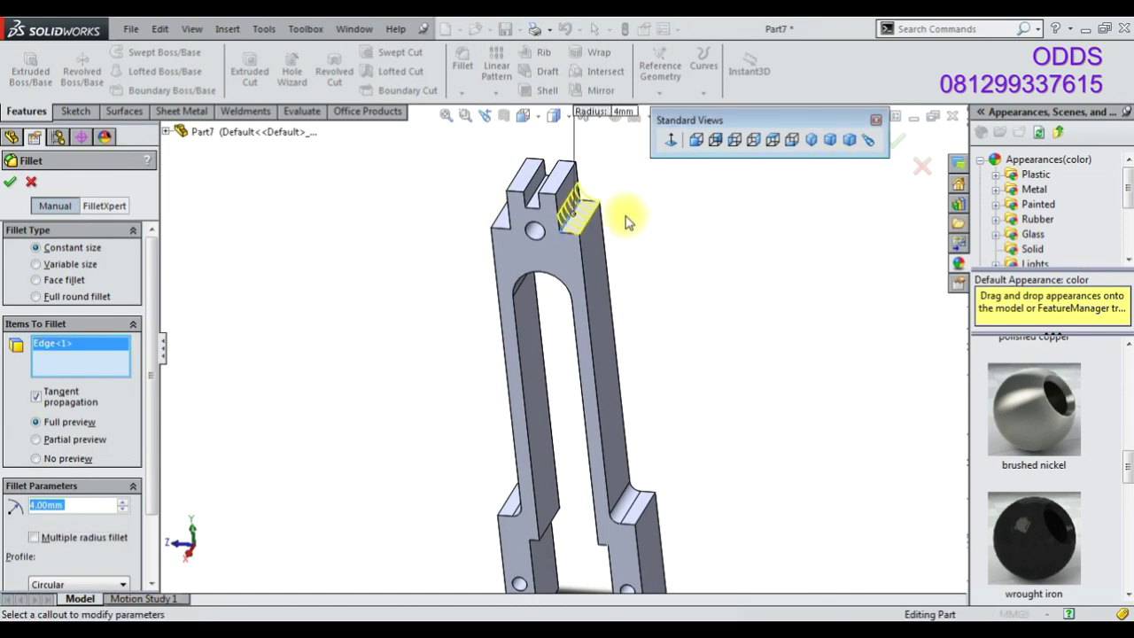
click(592, 222)
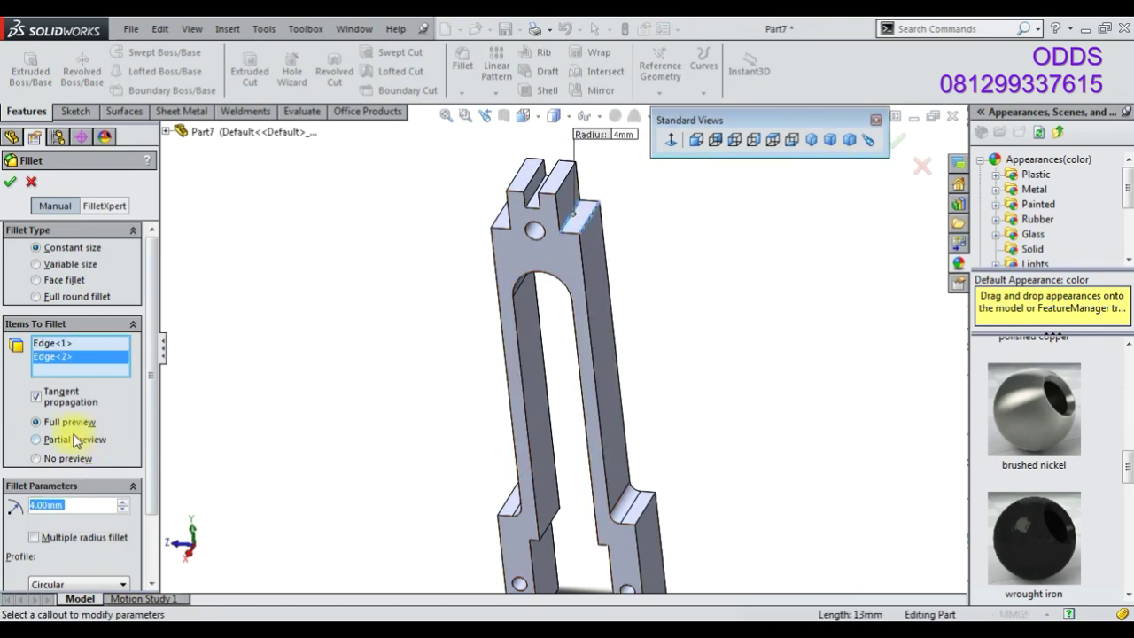
text(2)
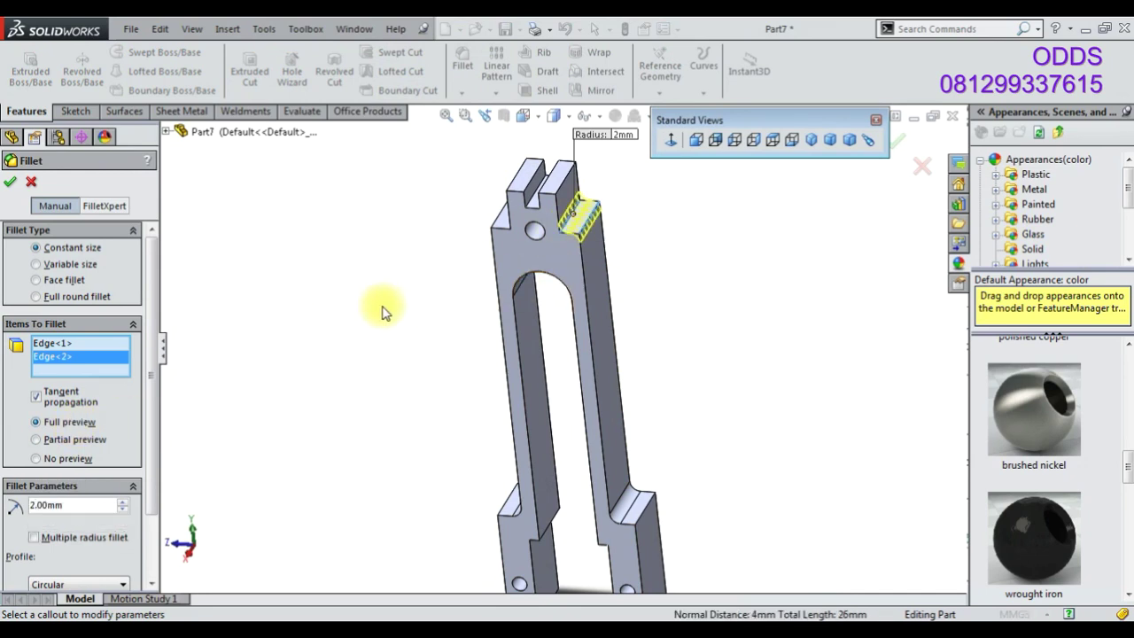
click(896, 140)
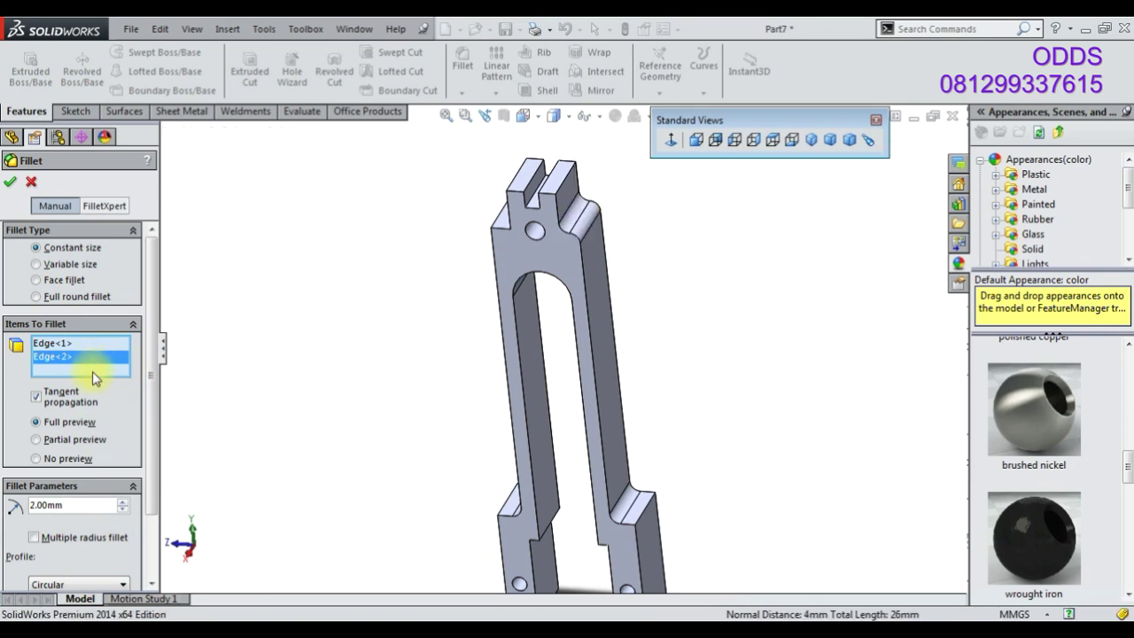
Edit Fillet1 to add the left prong's top edge
right_click(44, 323)
click(386, 252)
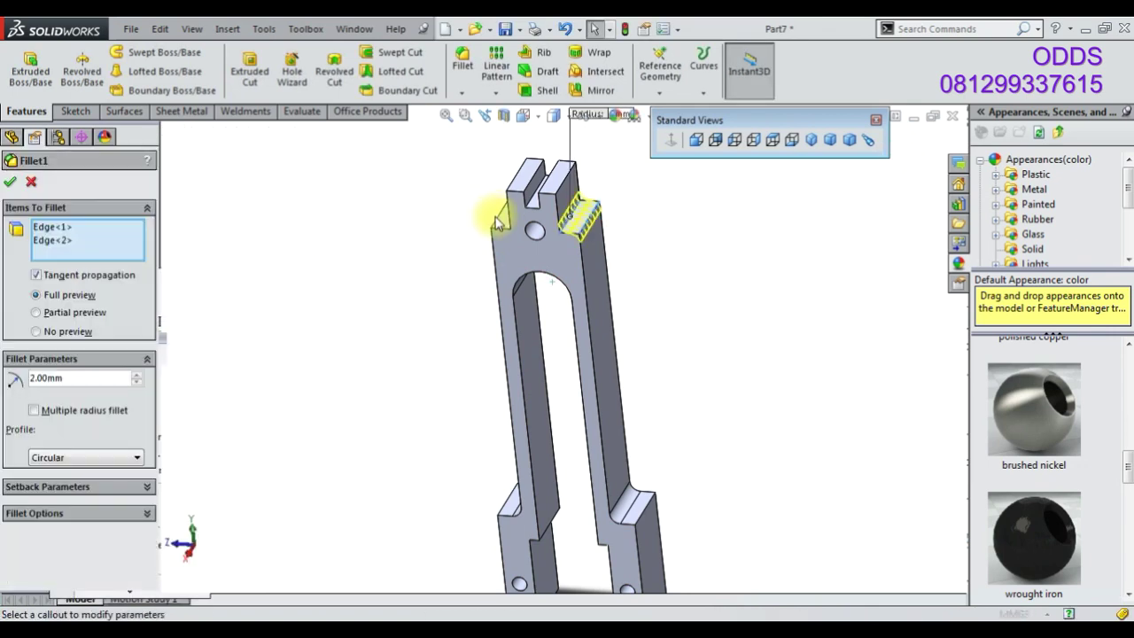
scroll(515, 234, down, 3)
scroll(483, 228, down, 2)
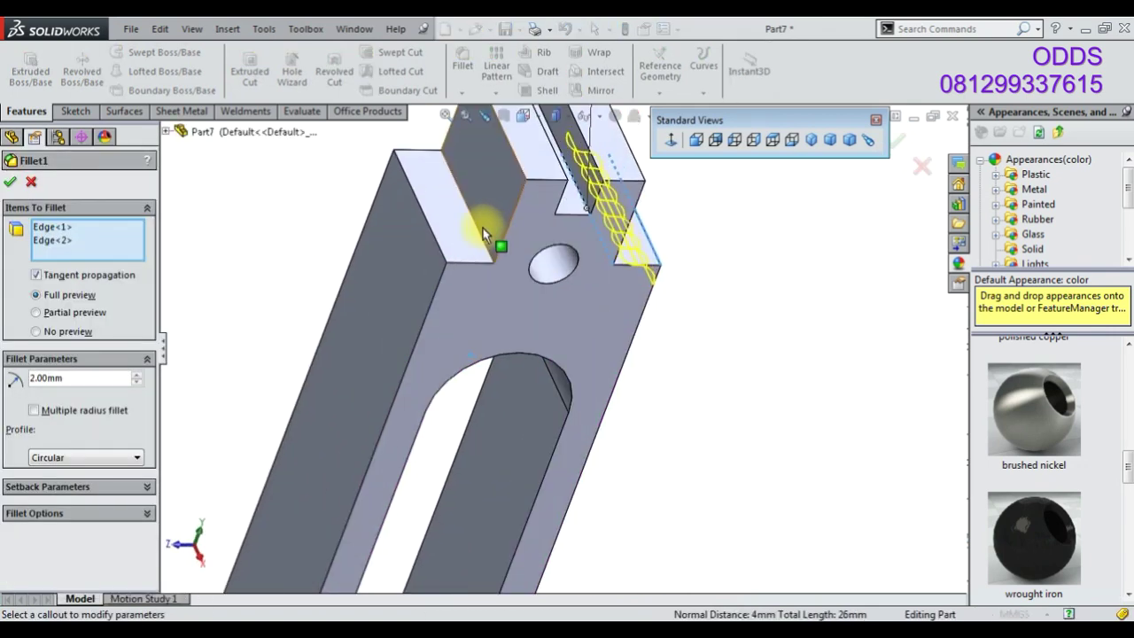
click(444, 259)
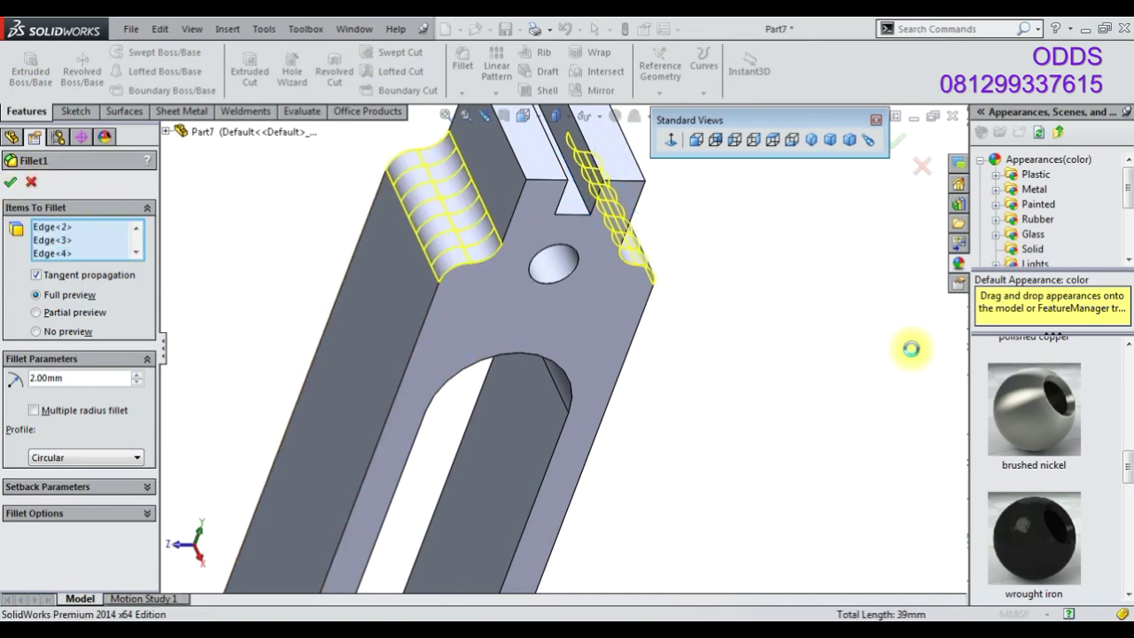
key(Return)
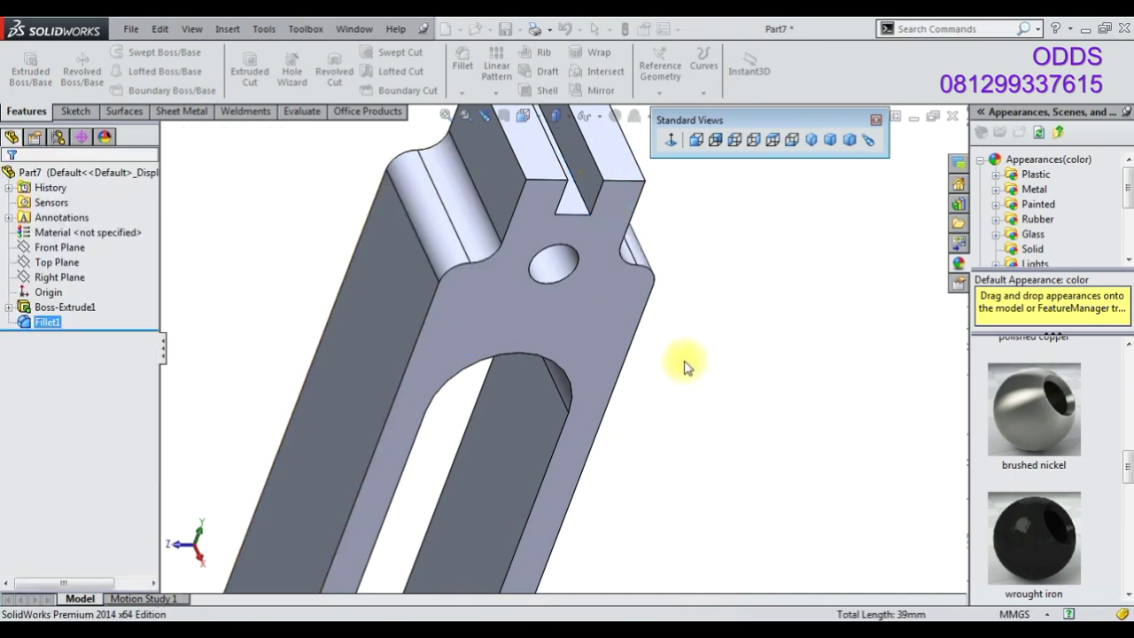
scroll(678, 359, up, 3)
Start a Front Plane sketch and draw a vertical centerline from top to bottom midpoint
mouse_move(671, 354)
middle_down()
mouse_move(590, 398)
mouse_move(625, 315)
mouse_move(641, 311)
middle_up()
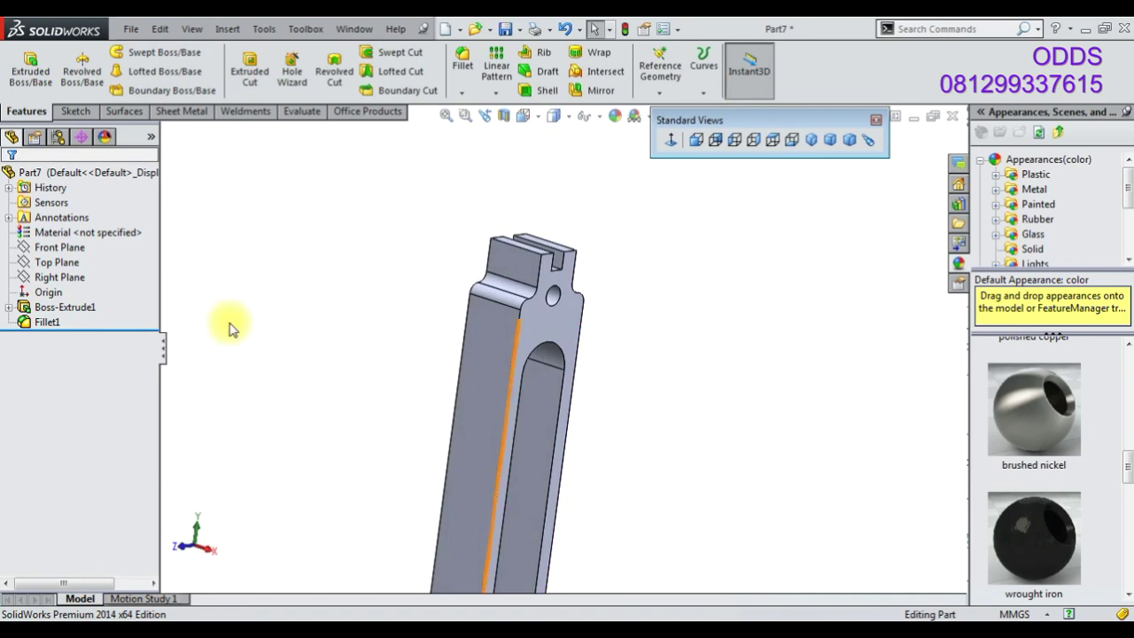
click(57, 248)
click(134, 229)
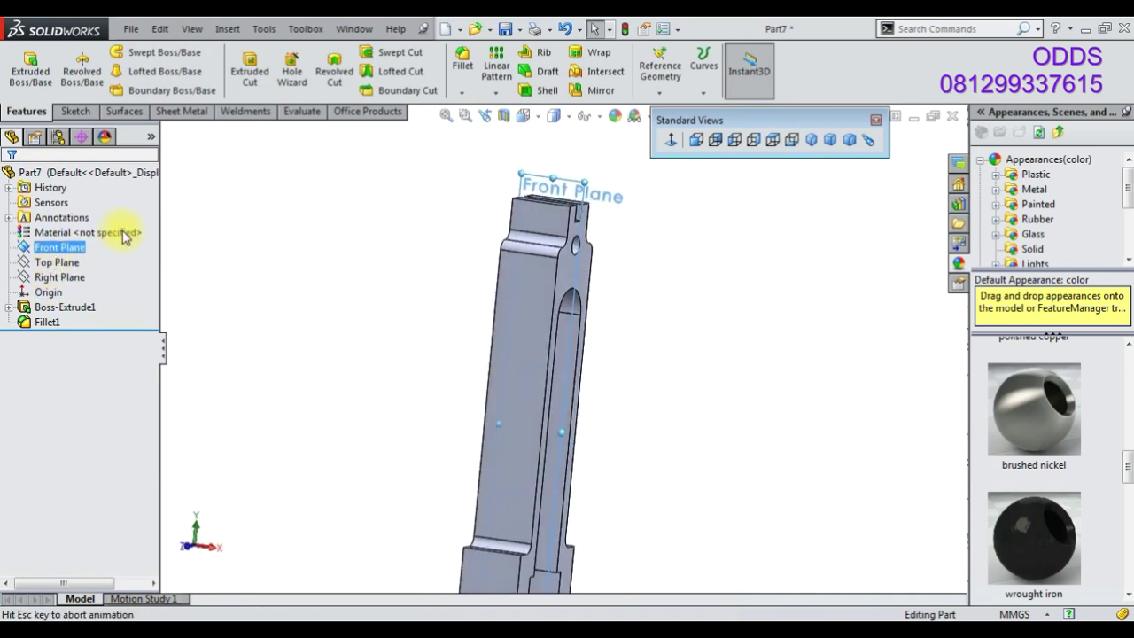
right_click(71, 251)
click(77, 229)
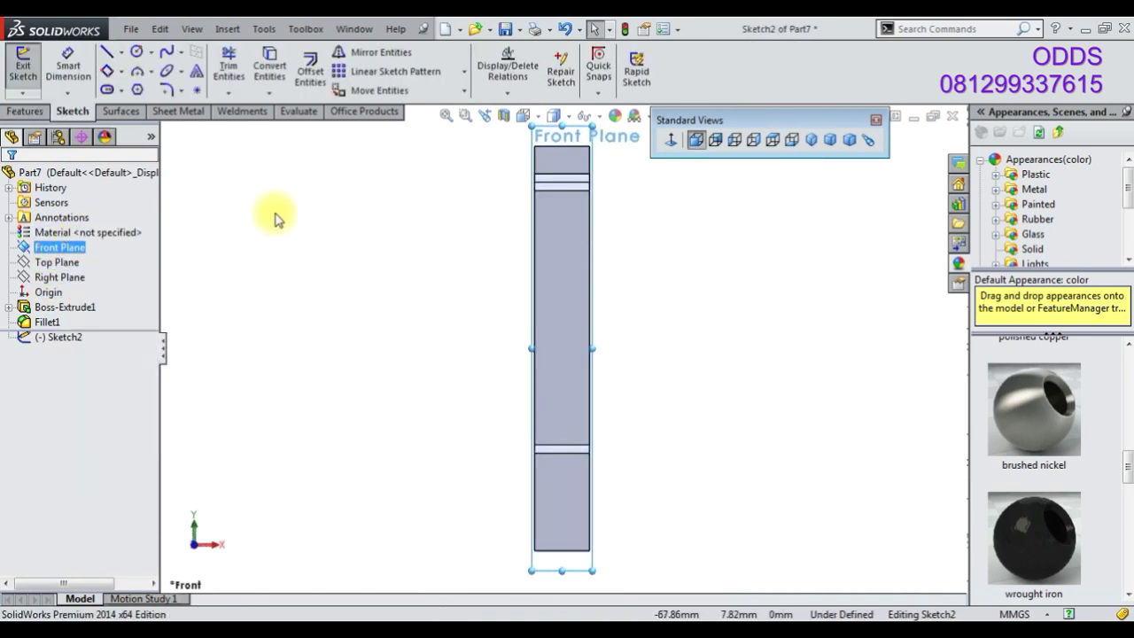
click(122, 52)
click(133, 85)
click(561, 146)
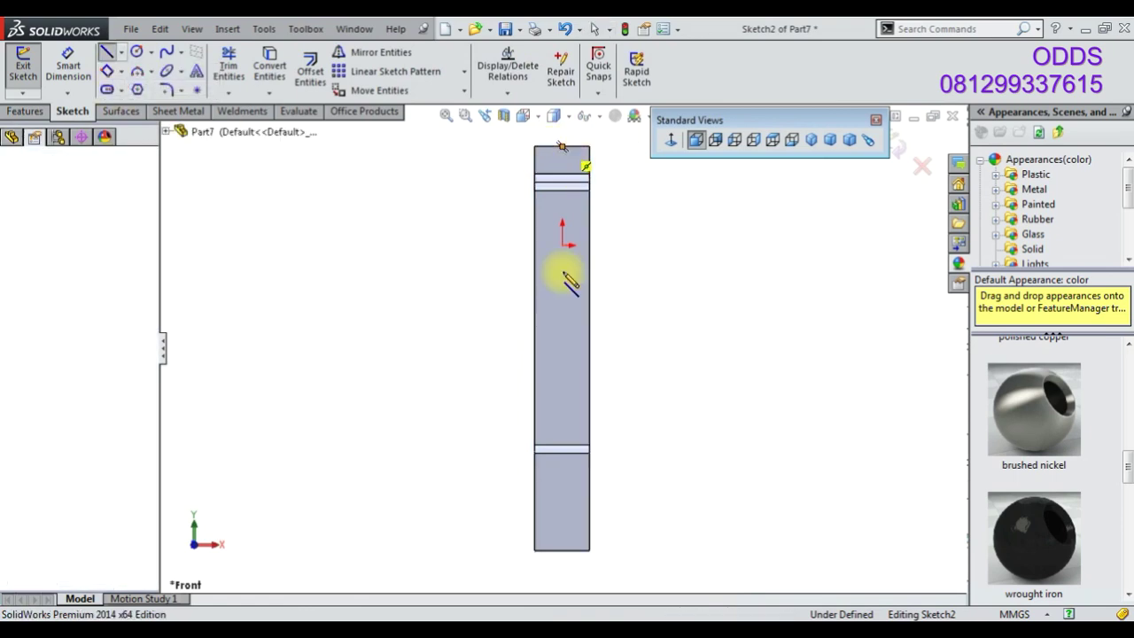
click(561, 549)
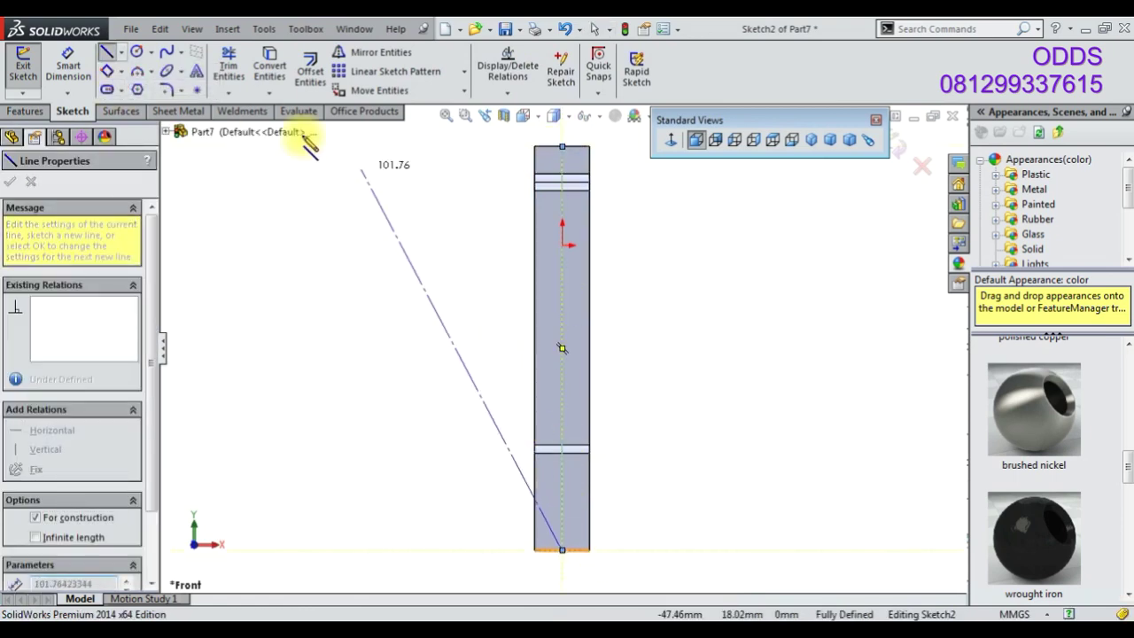
click(107, 52)
Draw the narrow slanted line outline and dimension its bottom line to 0.50
scroll(549, 545, down, 3)
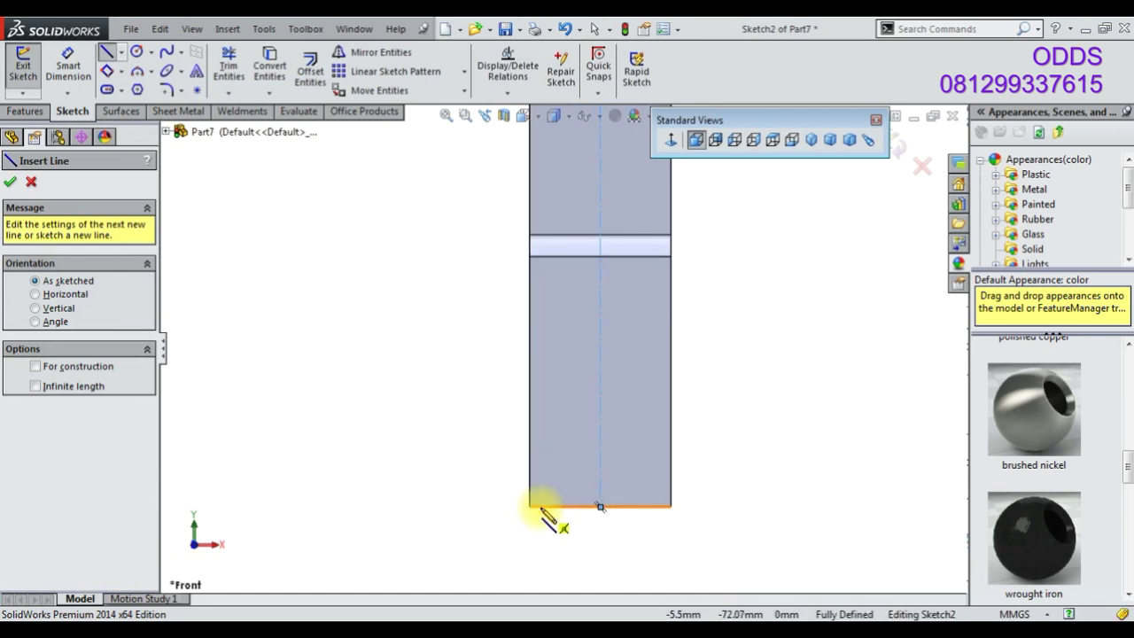
click(532, 506)
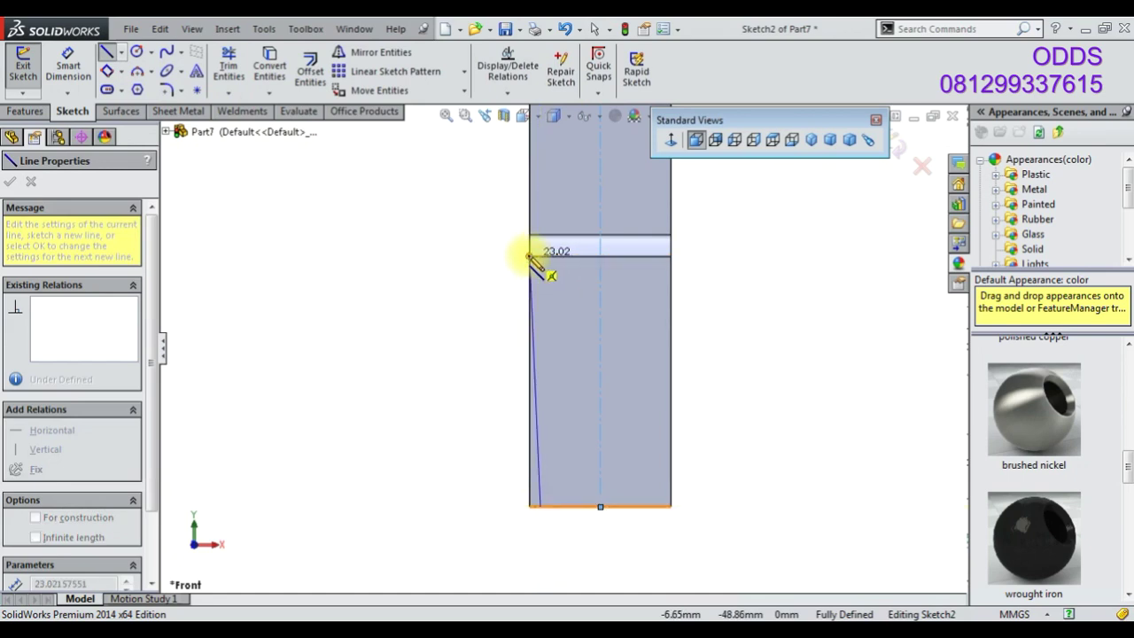
click(530, 257)
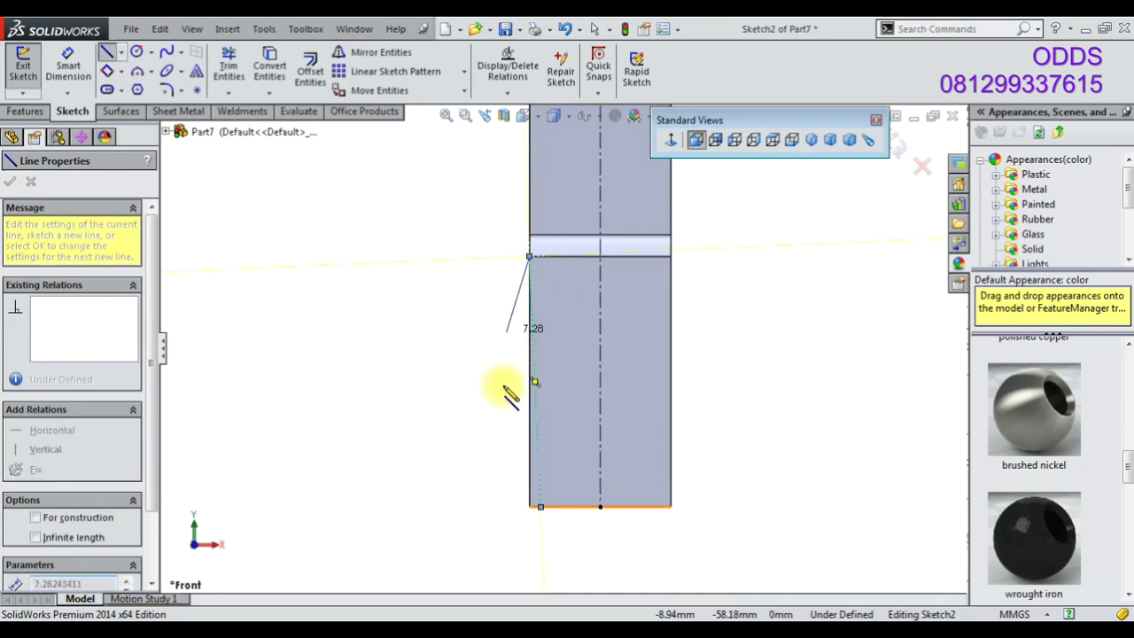
scroll(505, 487, down, 3)
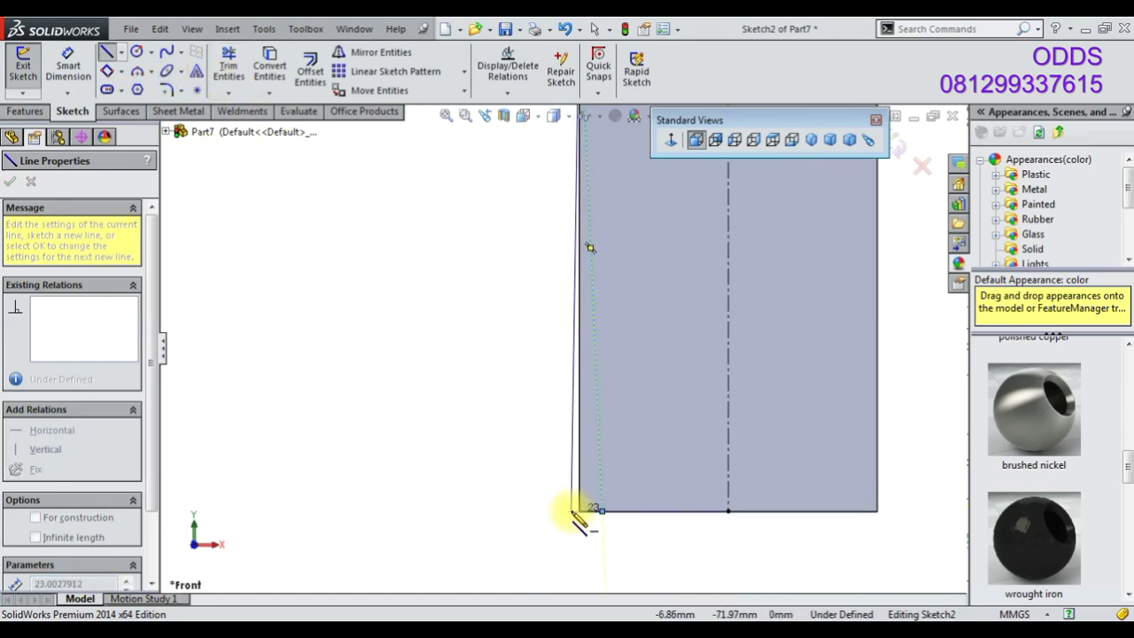
click(602, 513)
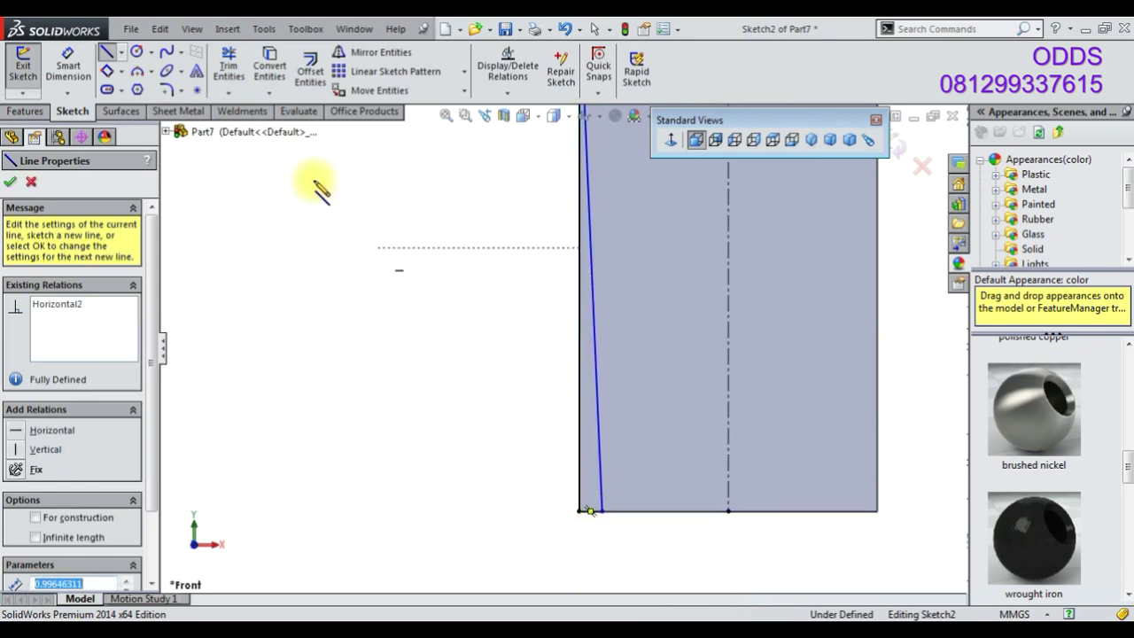
click(81, 66)
click(591, 512)
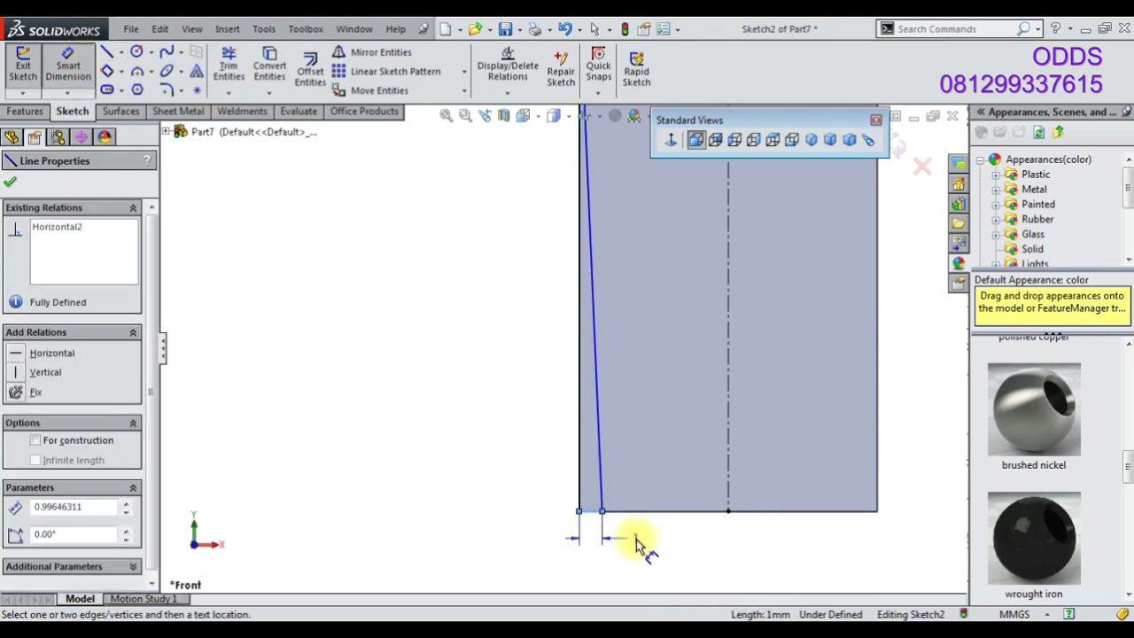
click(636, 542)
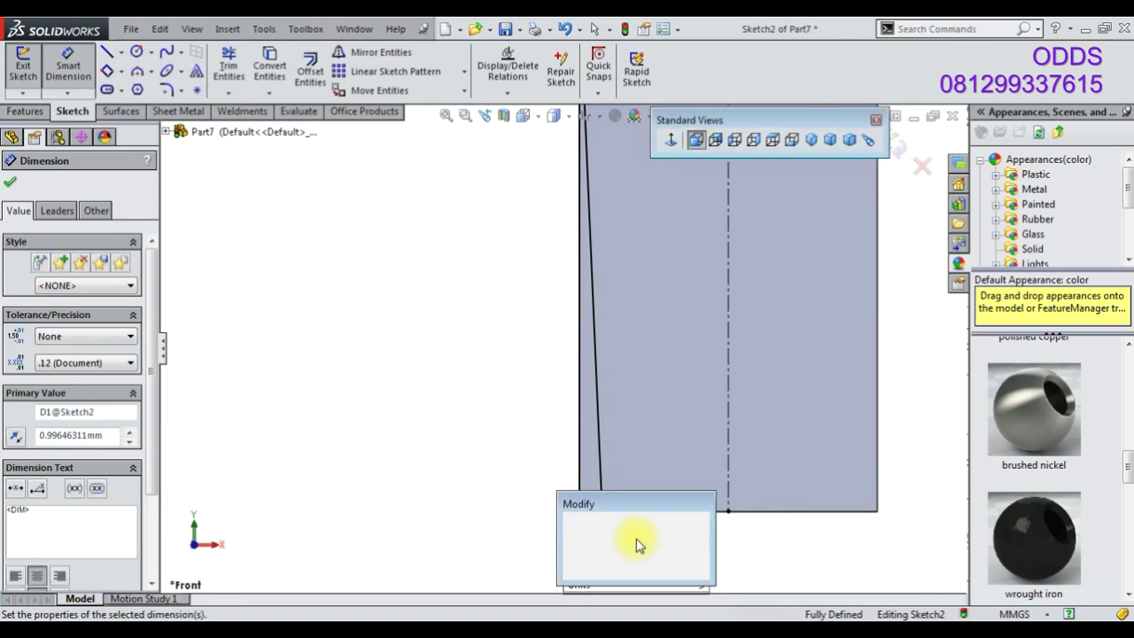
text(0.5)
key(Return)
middle_drag(453, 414, 578, 224)
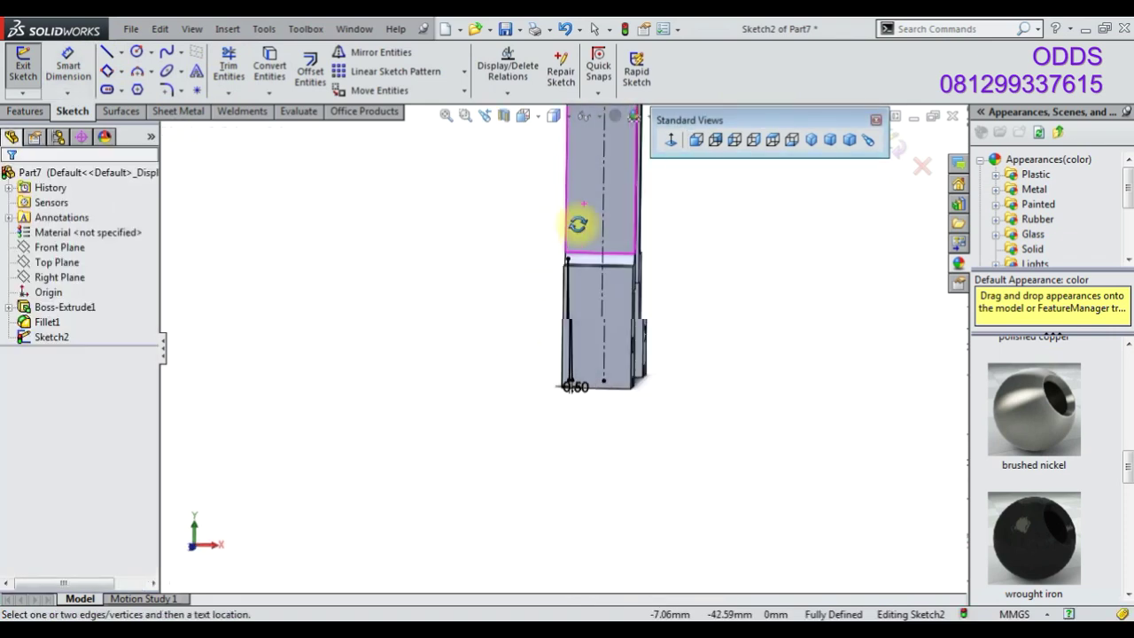
key(ctrl+8)
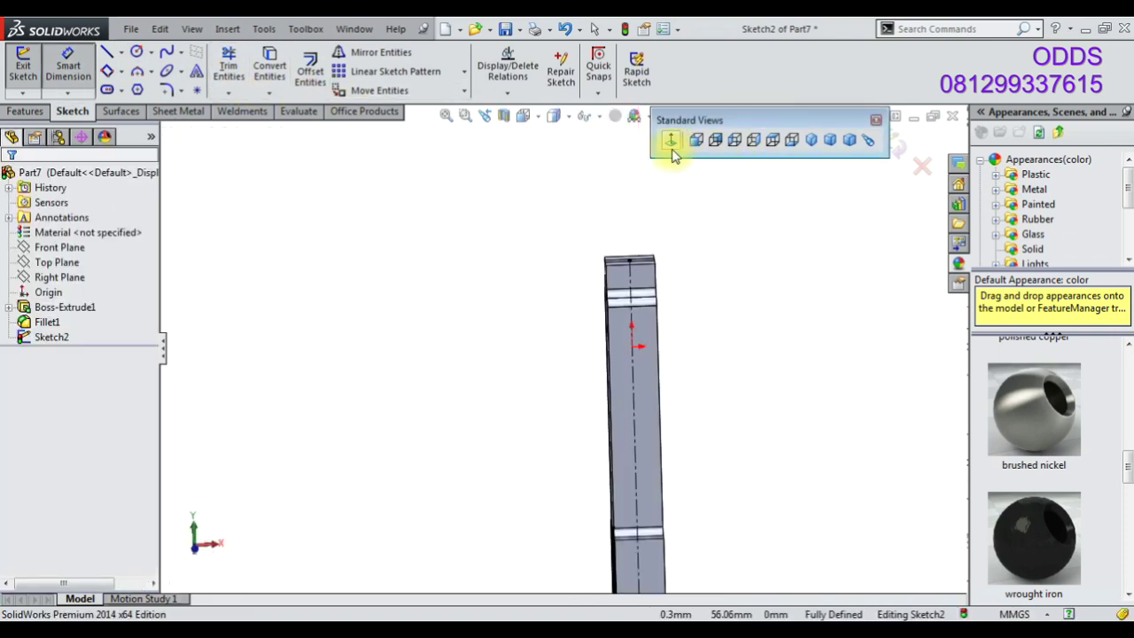
Draw a short vertical line below the top edge and an arc to the top-right corner
click(671, 147)
click(106, 53)
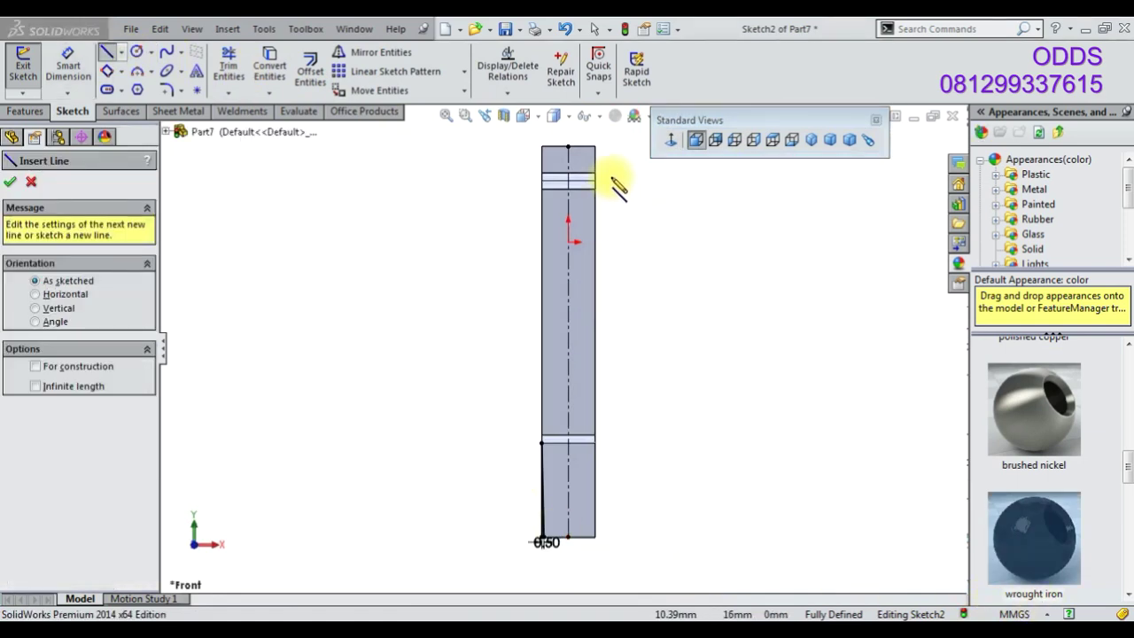
click(587, 147)
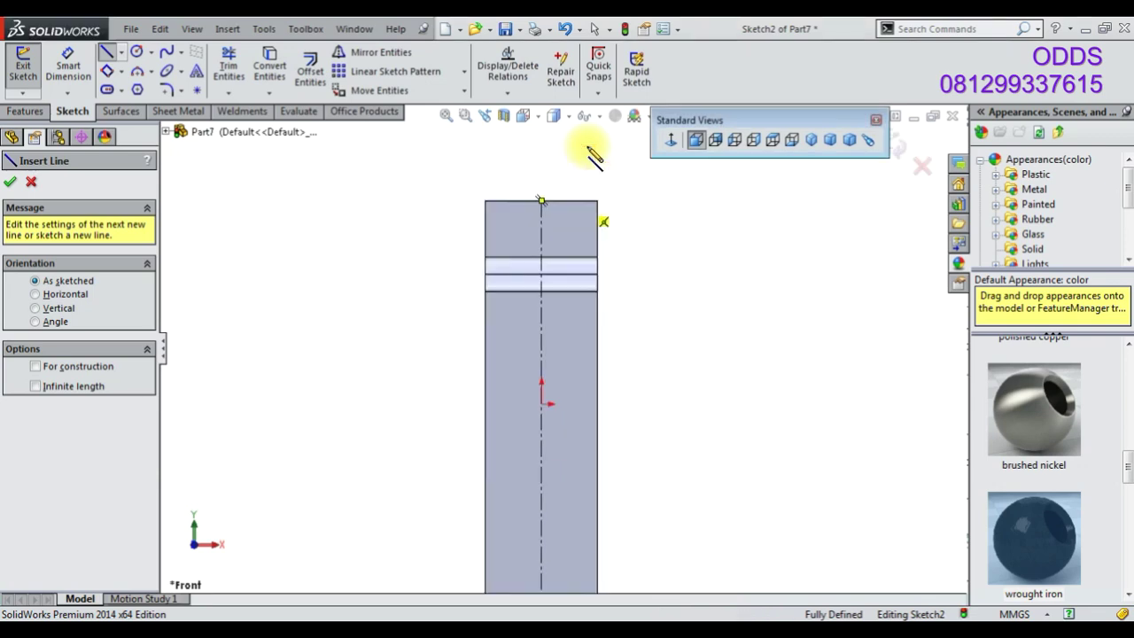
scroll(590, 154, up, 5)
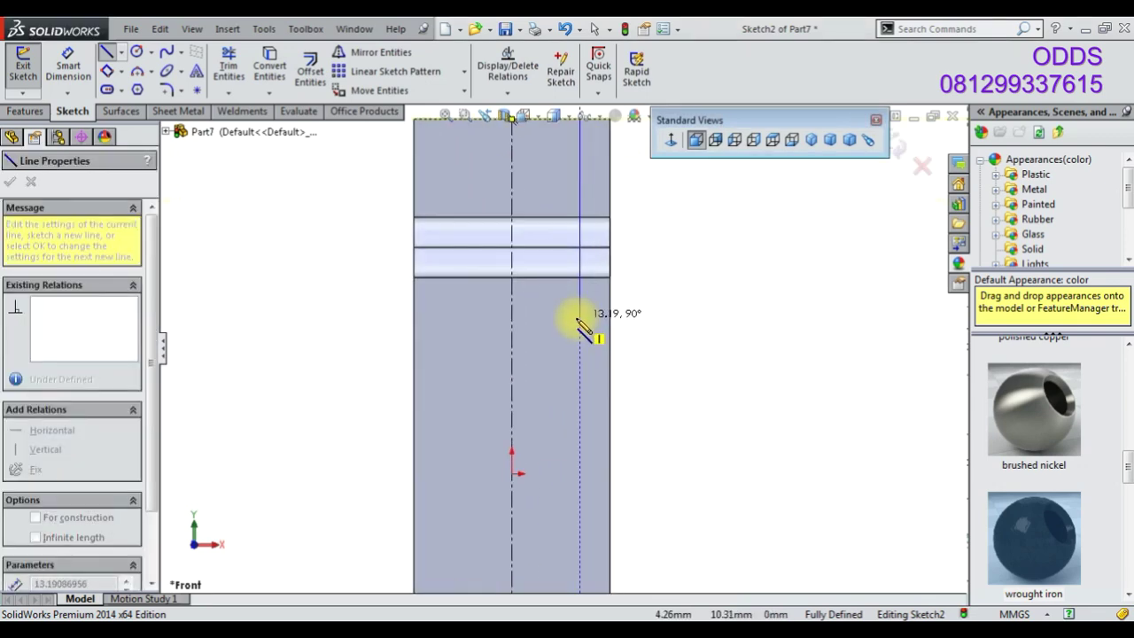
click(580, 203)
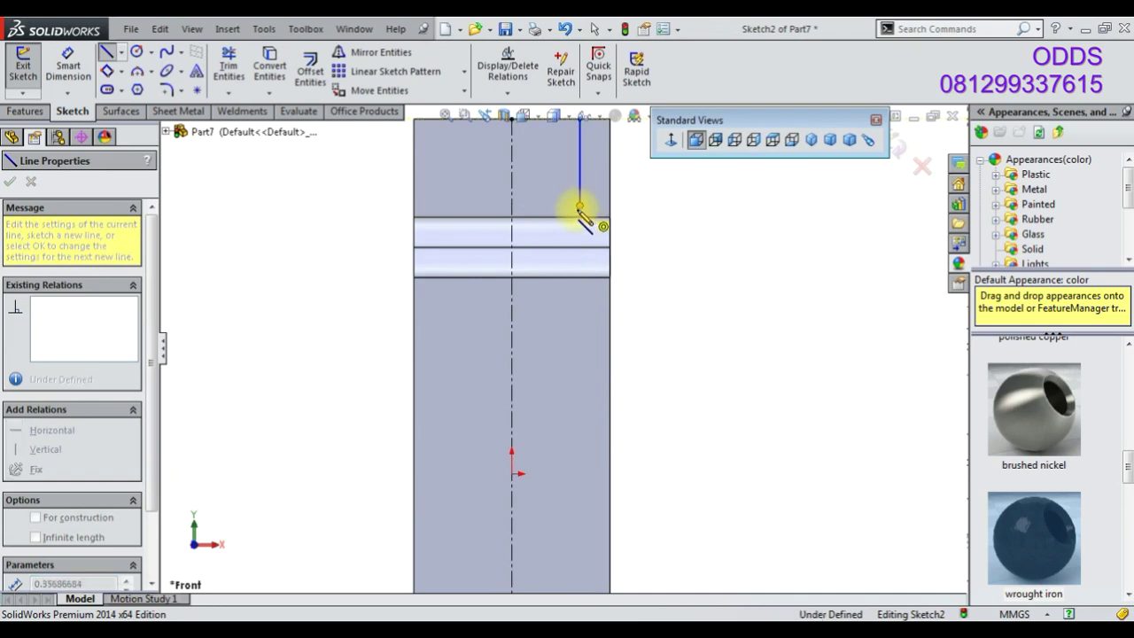
scroll(582, 169, down, 2)
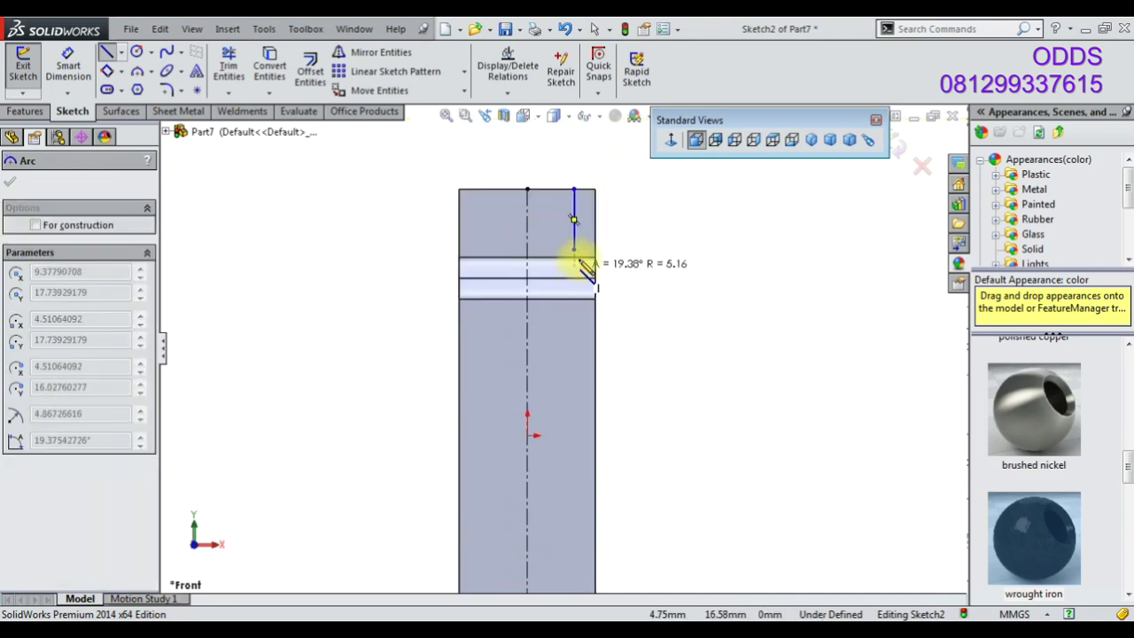
click(596, 189)
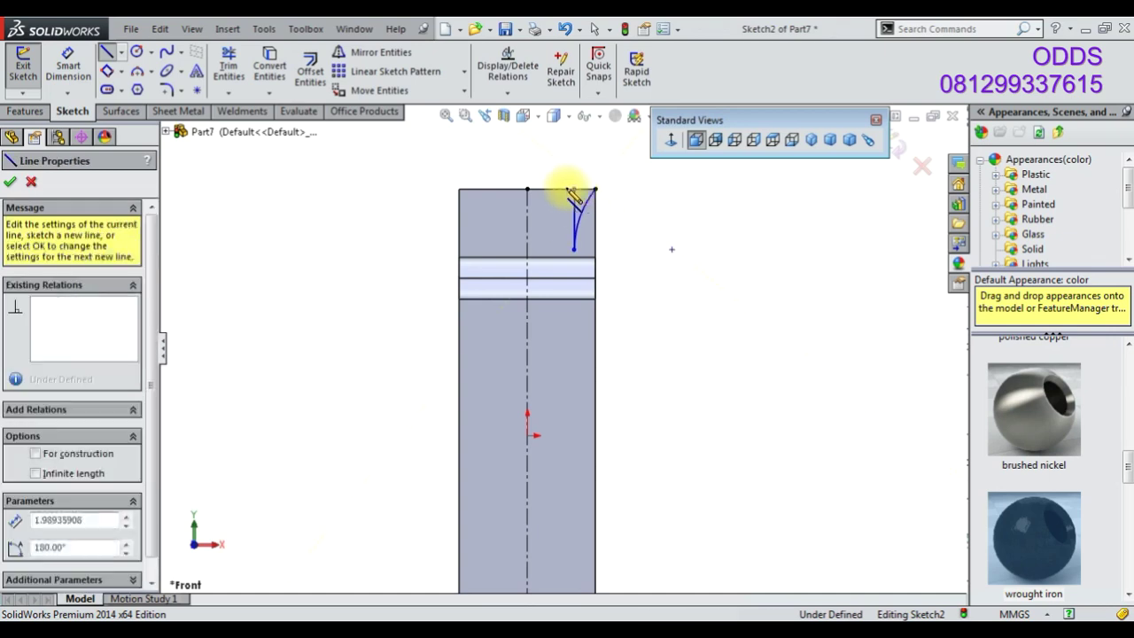
click(68, 66)
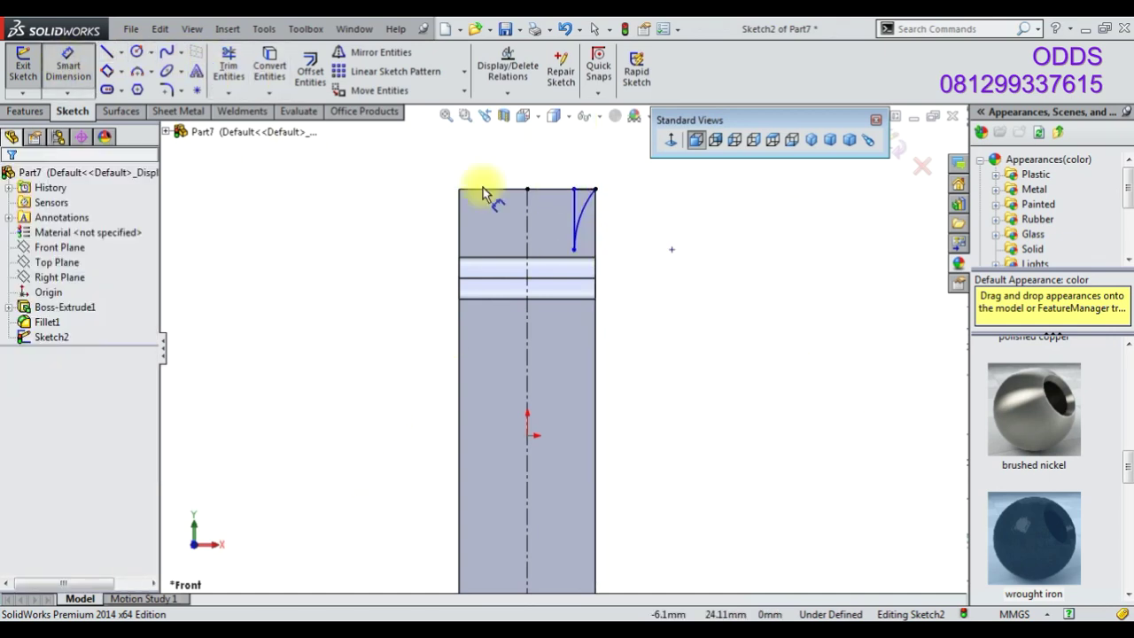
scroll(531, 222, up, 3)
Dimension the vertical line to 7.5 mm and the arc to R20
click(552, 246)
click(657, 270)
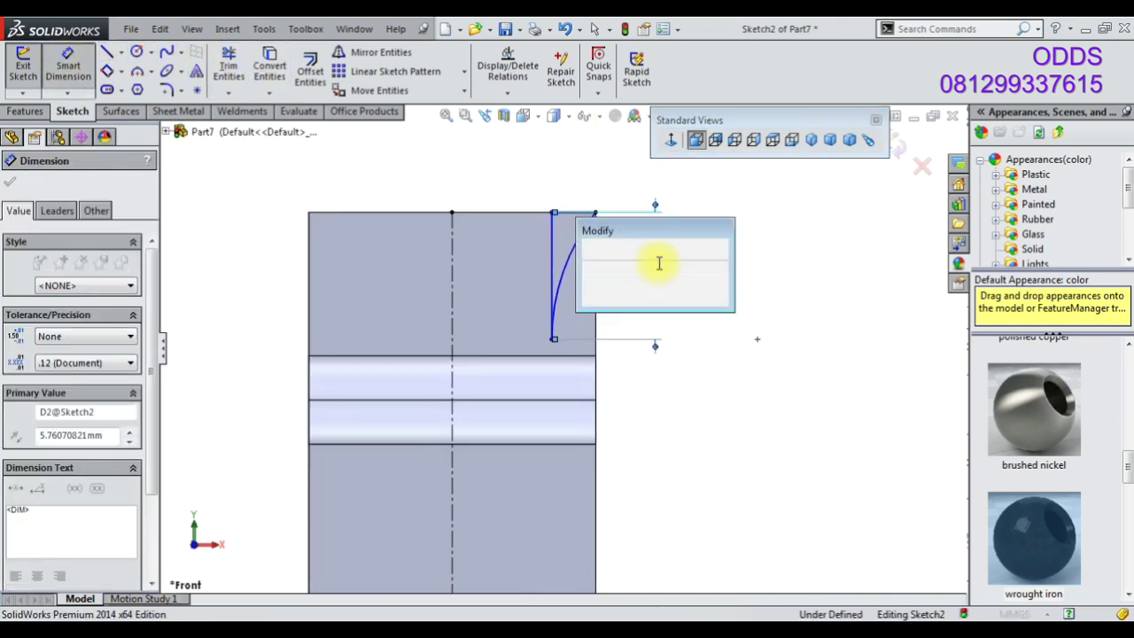
text(7.5)
click(578, 270)
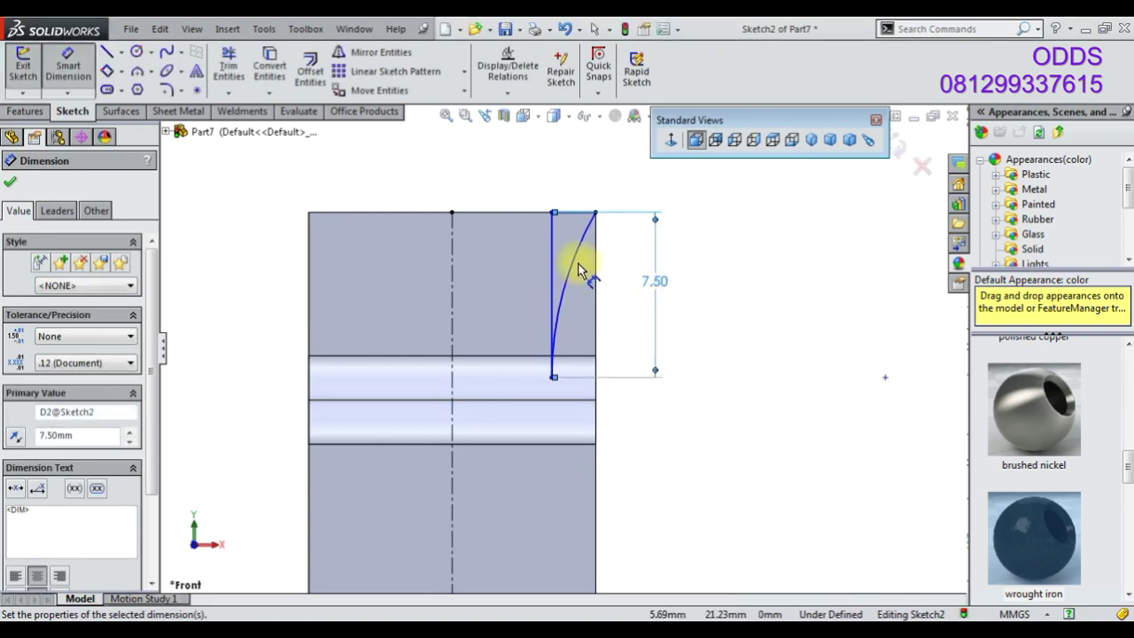
click(572, 268)
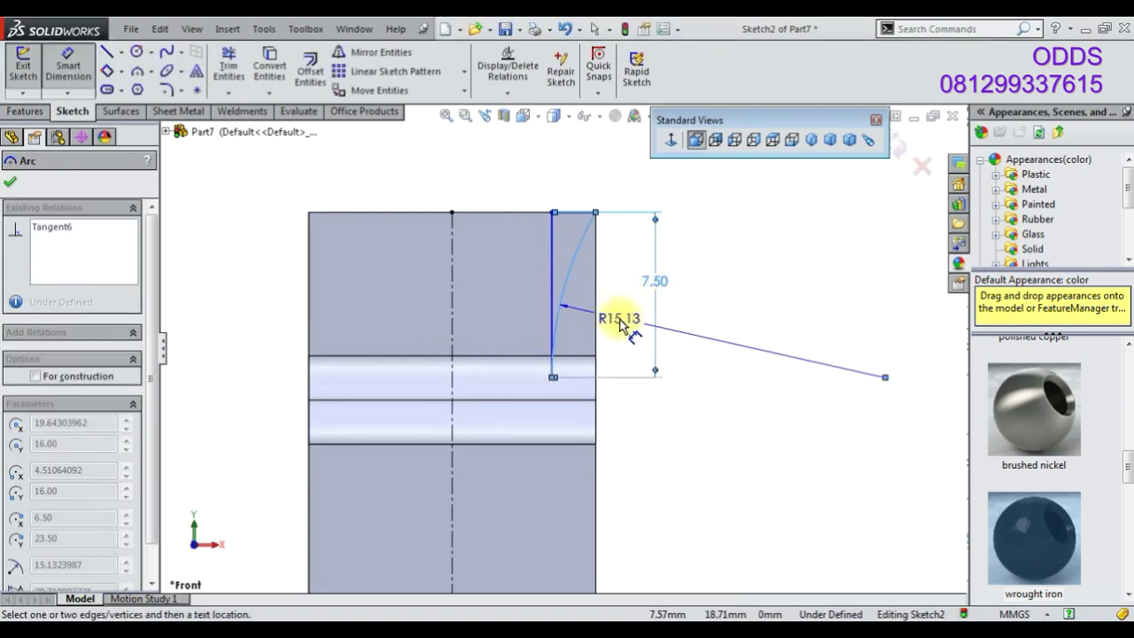
key(Escape)
click(596, 301)
click(612, 308)
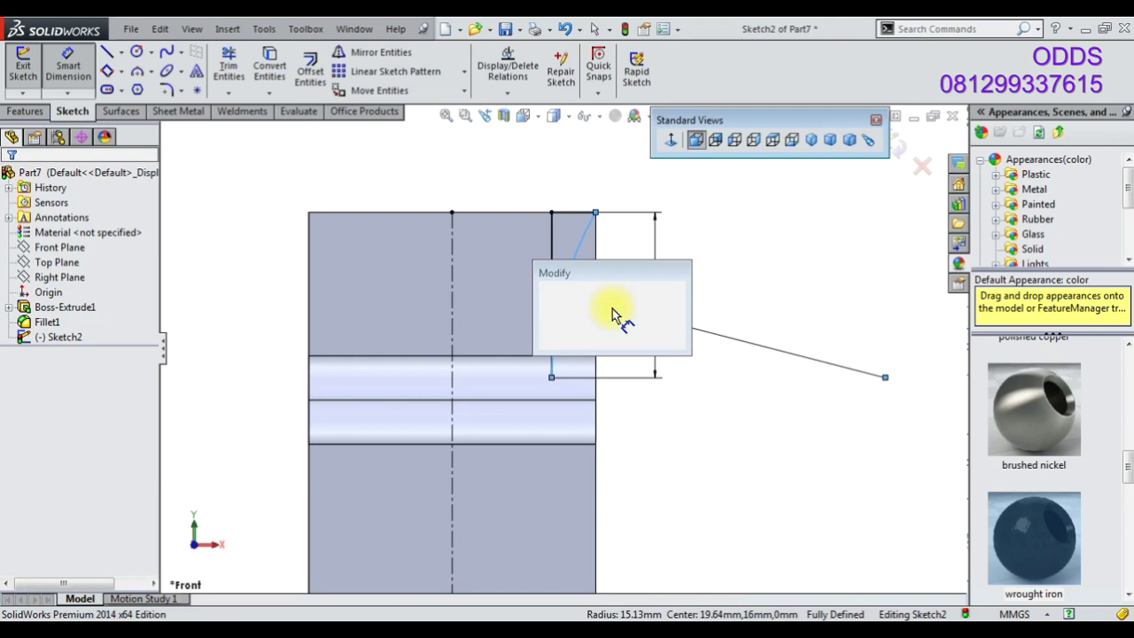
text(20)
key(Return)
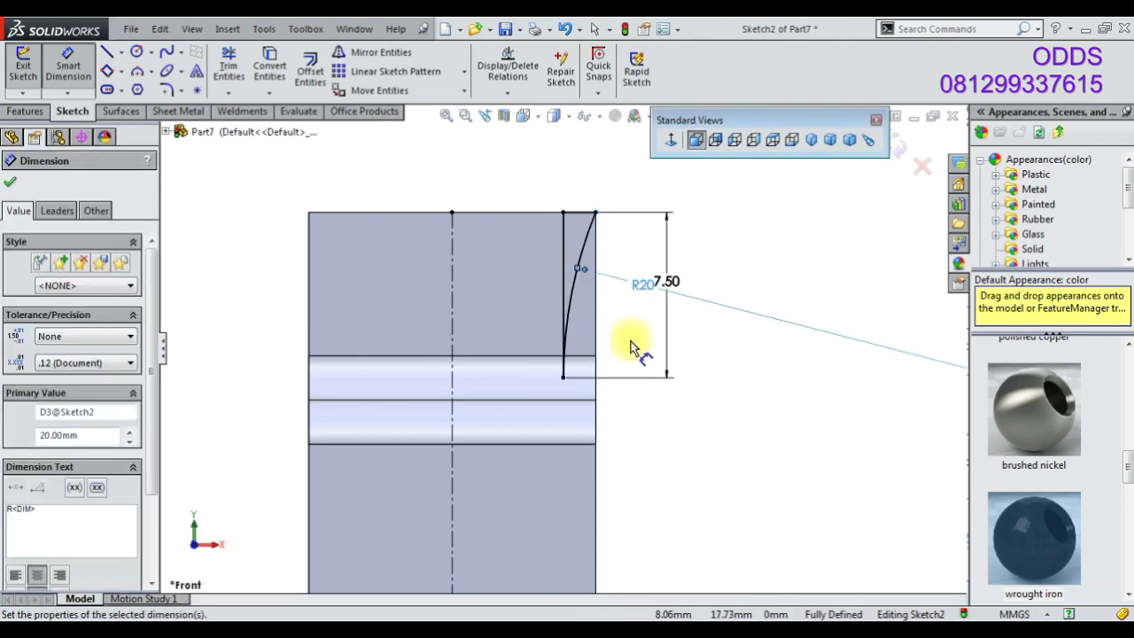
Trim away the straight vertical line beside the arc
right_click(261, 213)
click(274, 253)
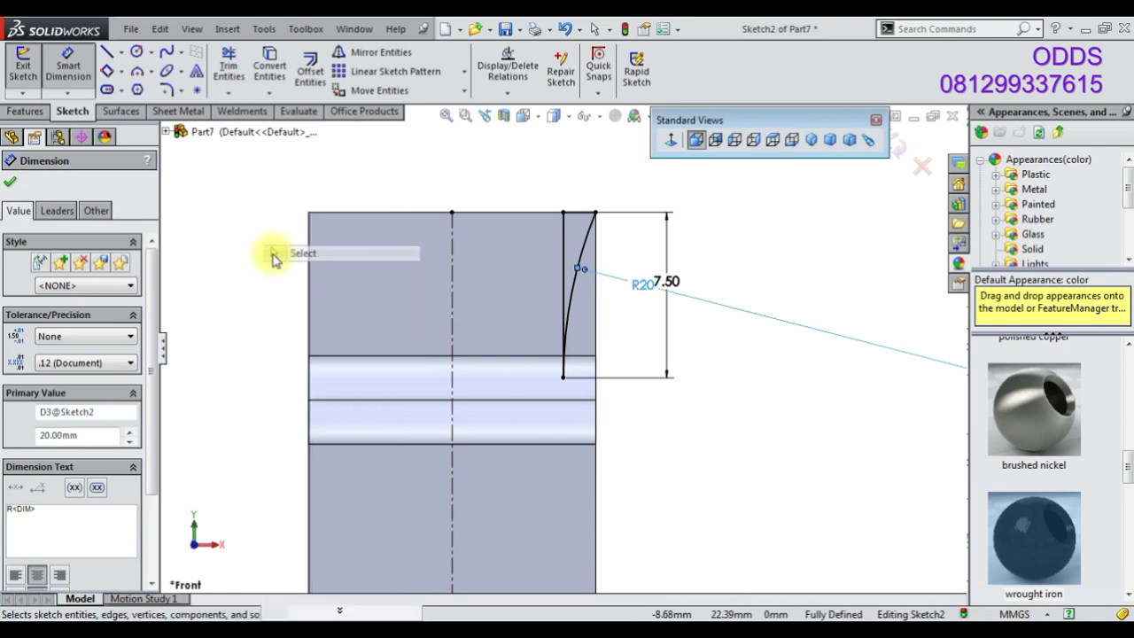
click(564, 214)
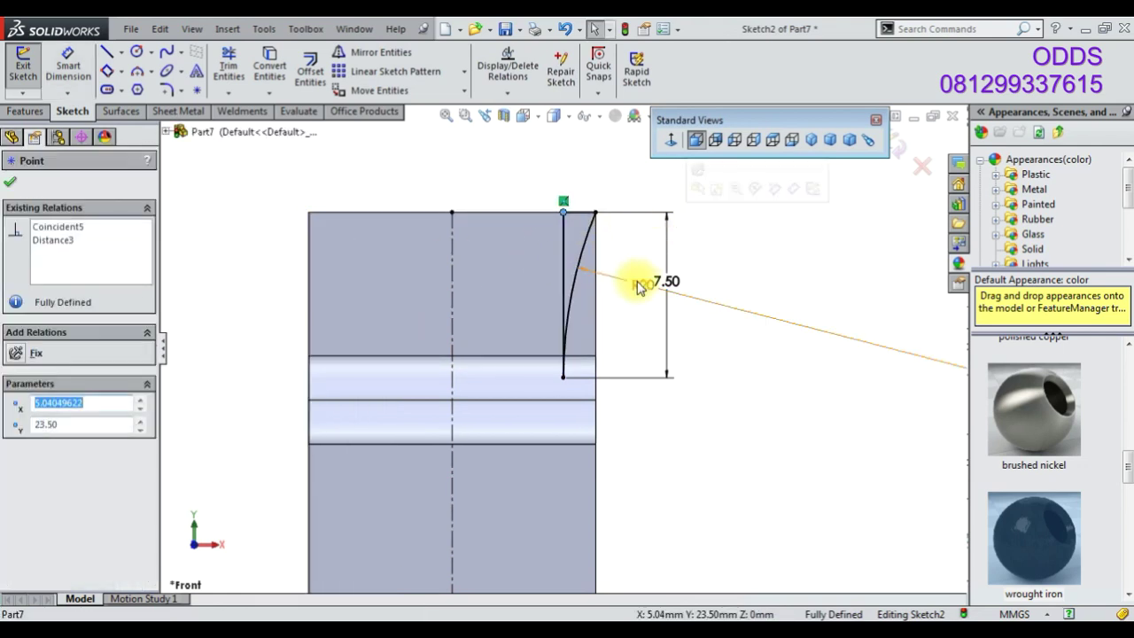
click(636, 327)
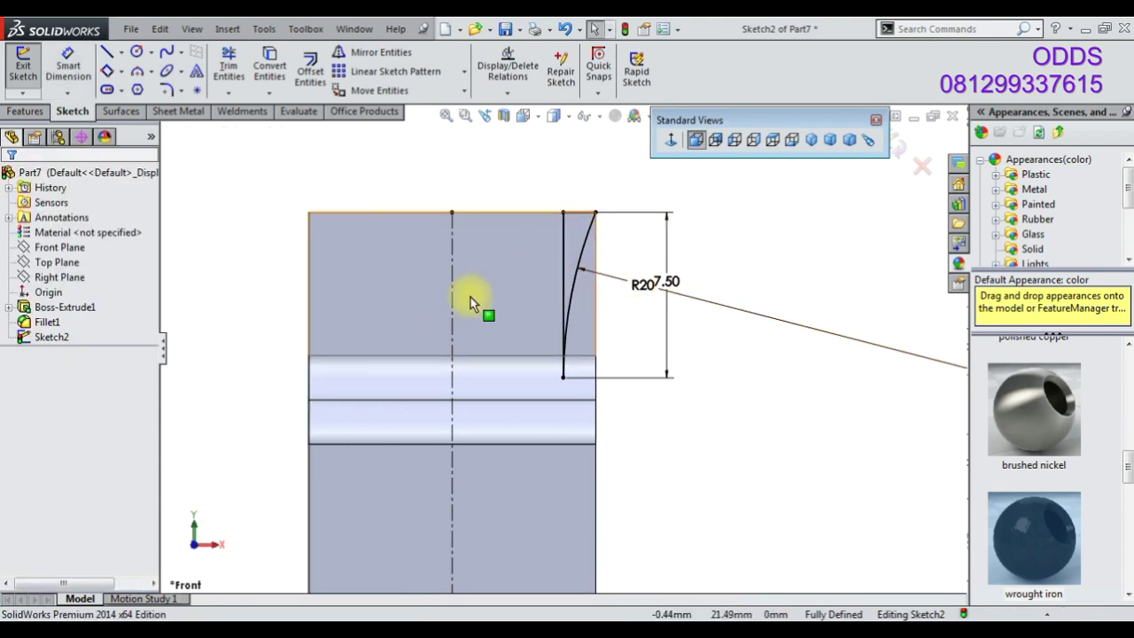
click(585, 335)
click(269, 64)
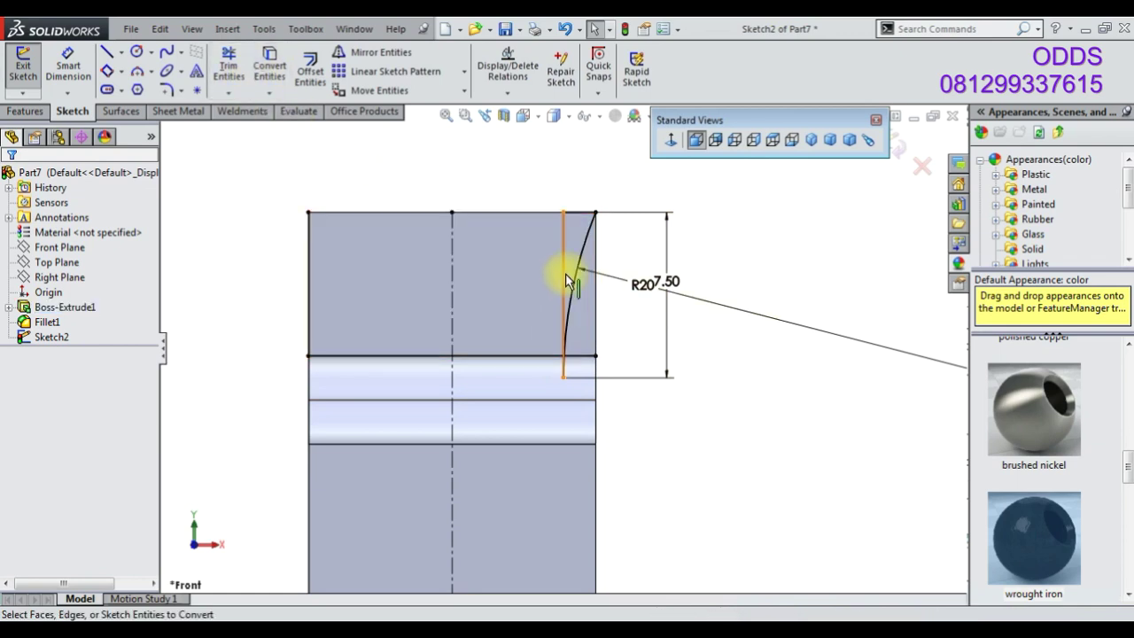
click(228, 63)
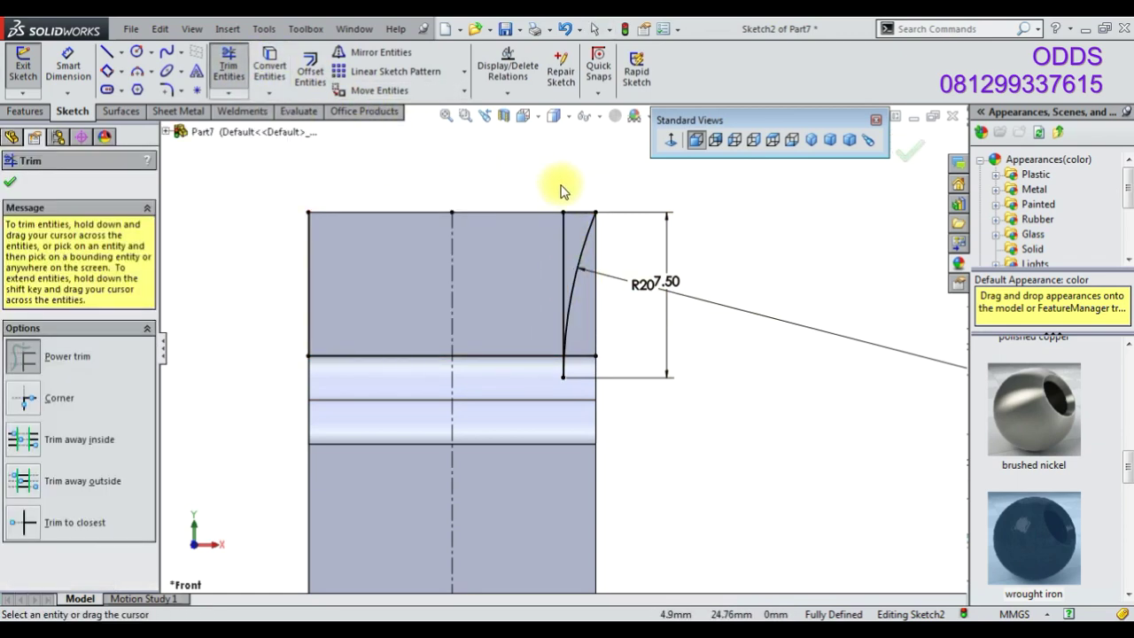
drag(576, 194, 553, 270)
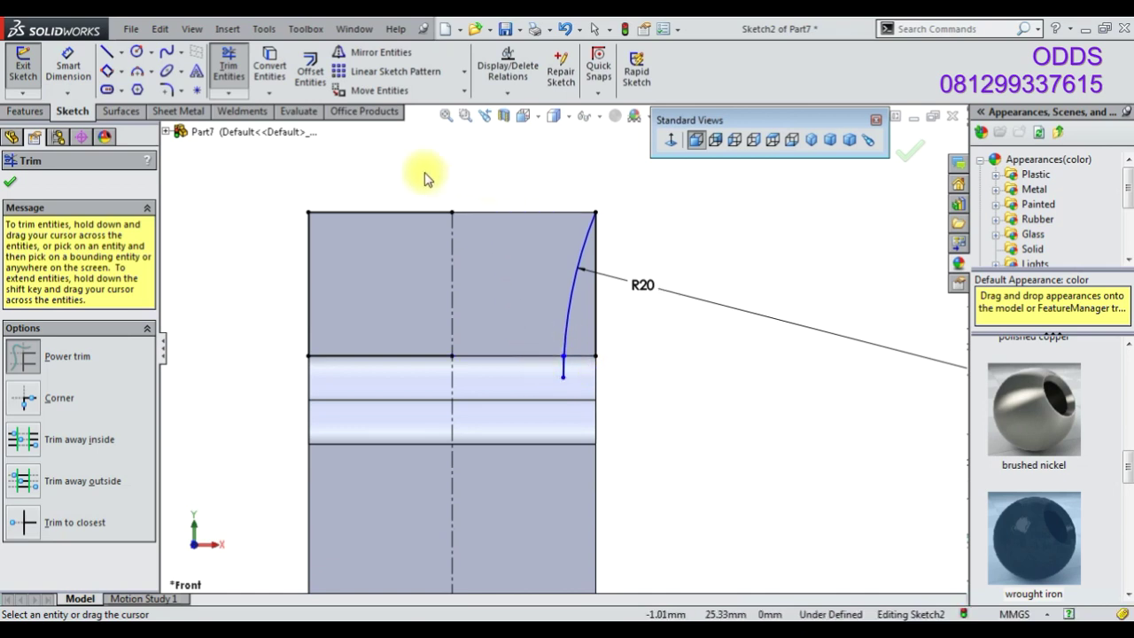
Add a horizontal line from the arc's lower end to the right and return to Front view
click(108, 51)
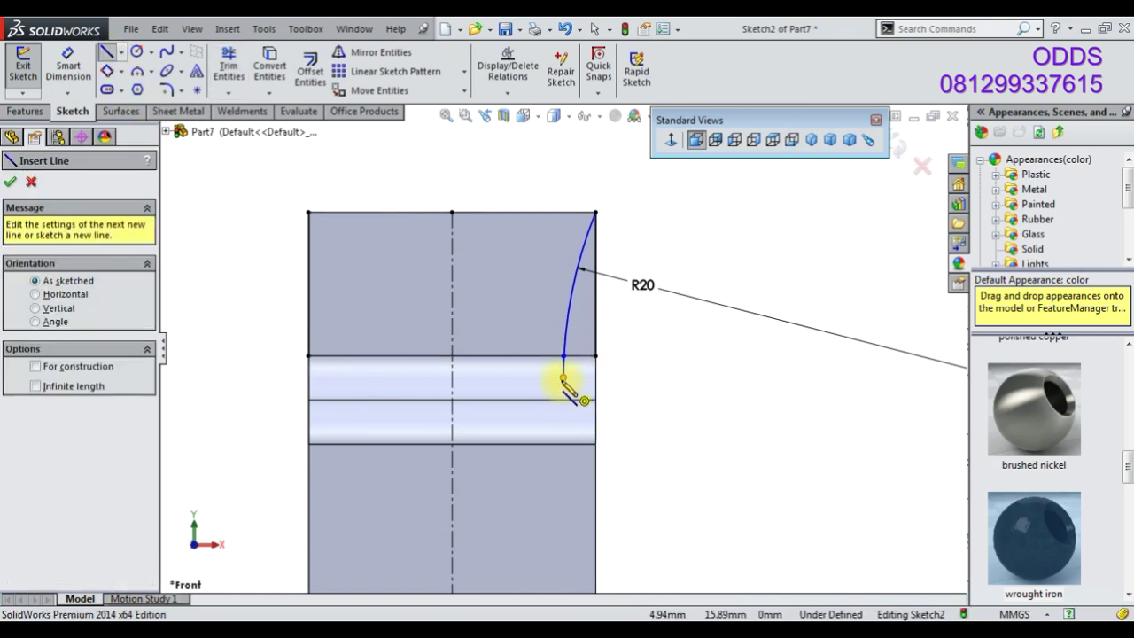
click(563, 377)
click(641, 378)
key(Escape)
key(t)
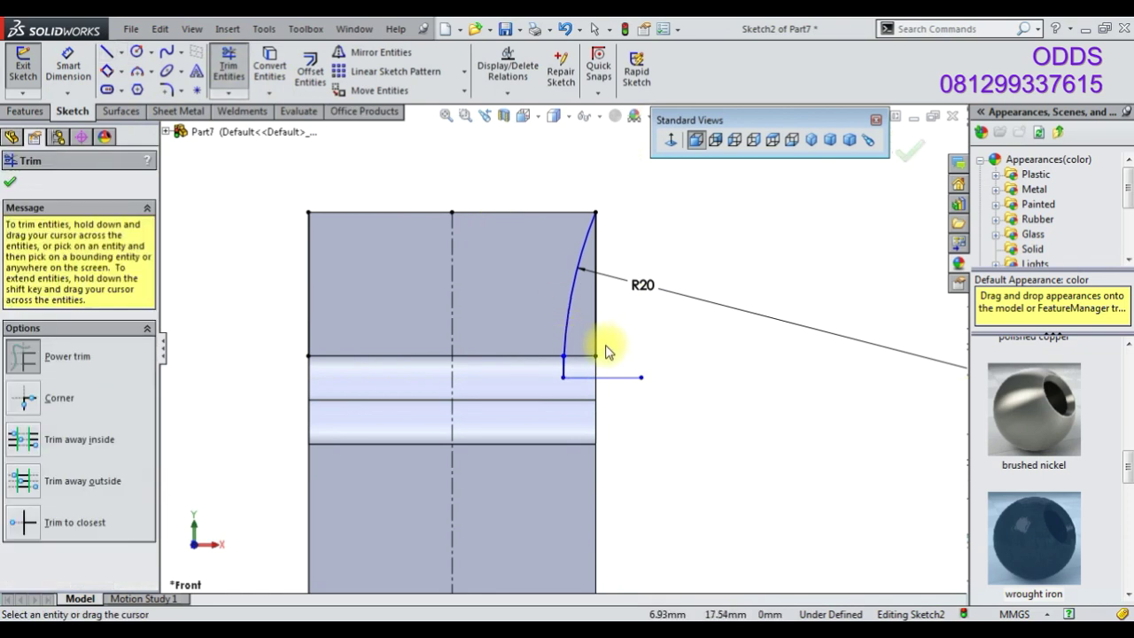
mouse_move(577, 413)
middle_down()
mouse_move(616, 395)
mouse_move(610, 377)
mouse_move(620, 385)
middle_up()
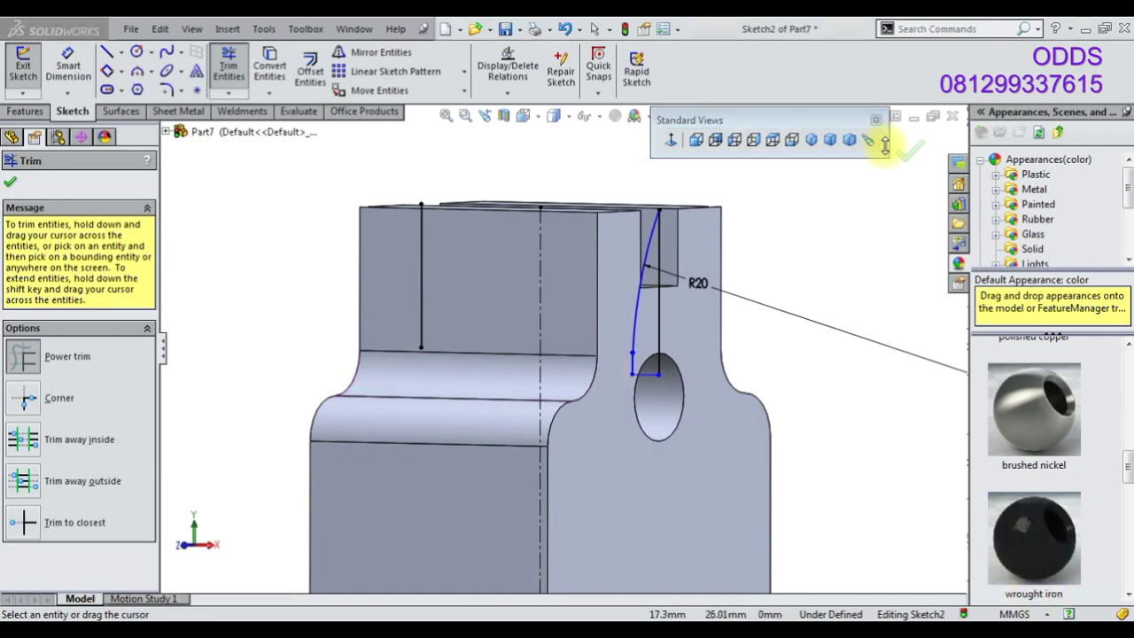
click(908, 150)
scroll(567, 345, up, 3)
drag(580, 235, 657, 404)
click(695, 139)
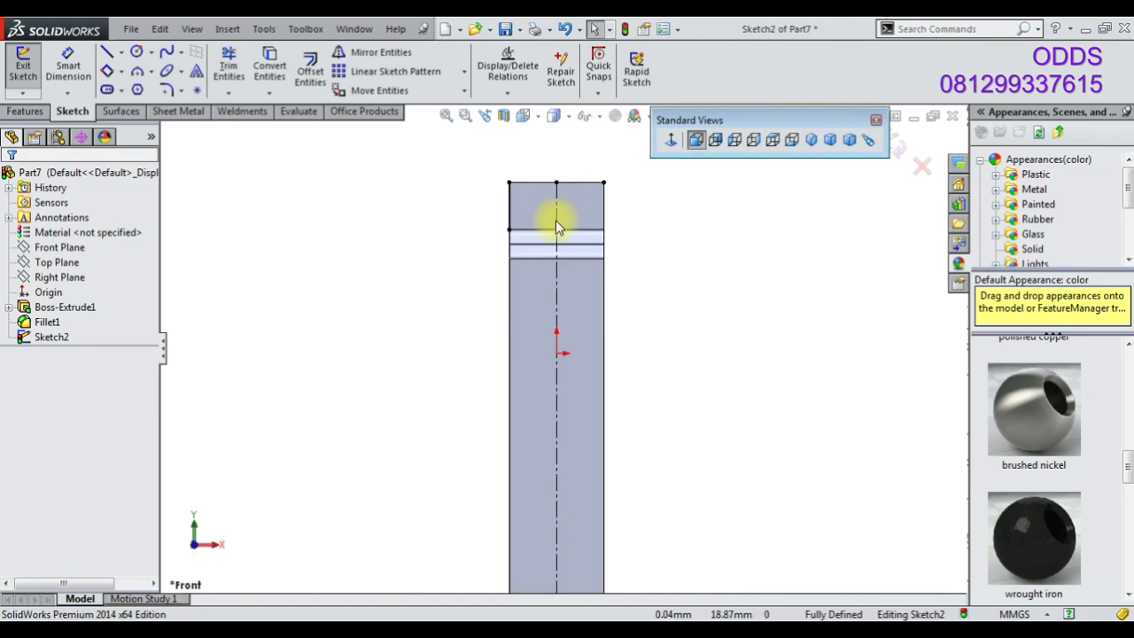
Delete the unwanted old sketch lines, including a stray vertical line
click(577, 220)
key(Delete)
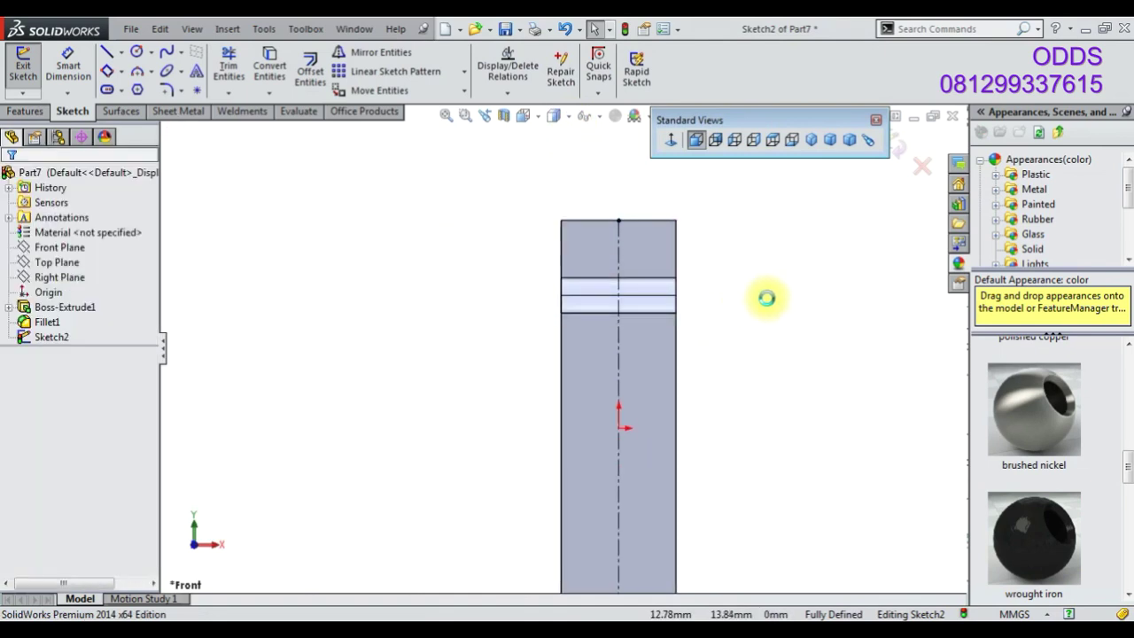
click(105, 57)
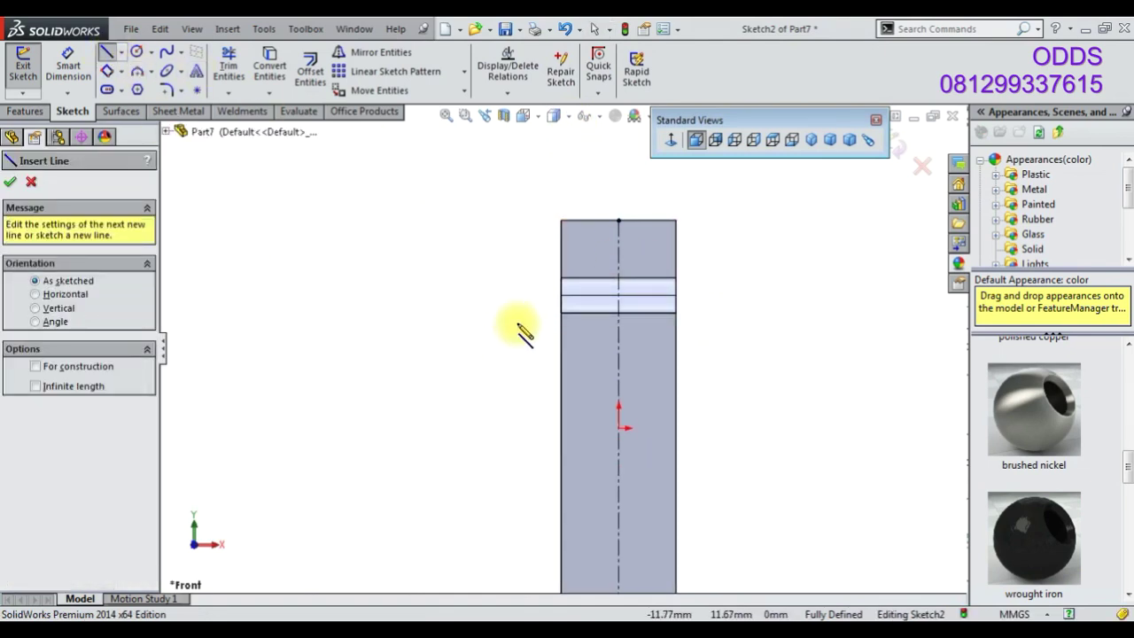
scroll(562, 305, down, 3)
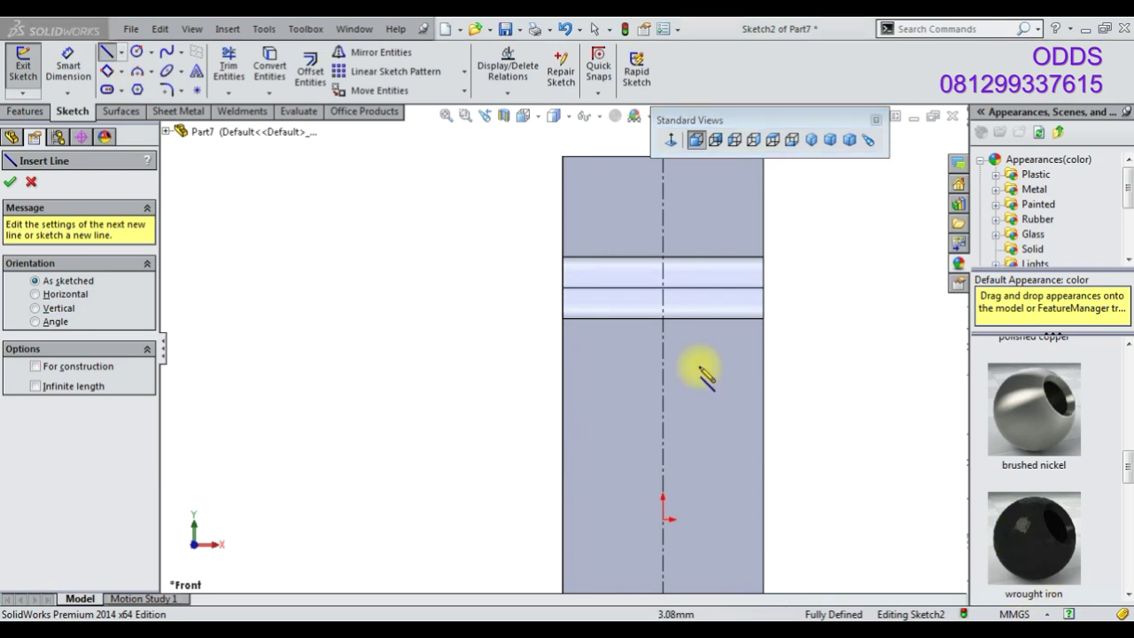
click(583, 159)
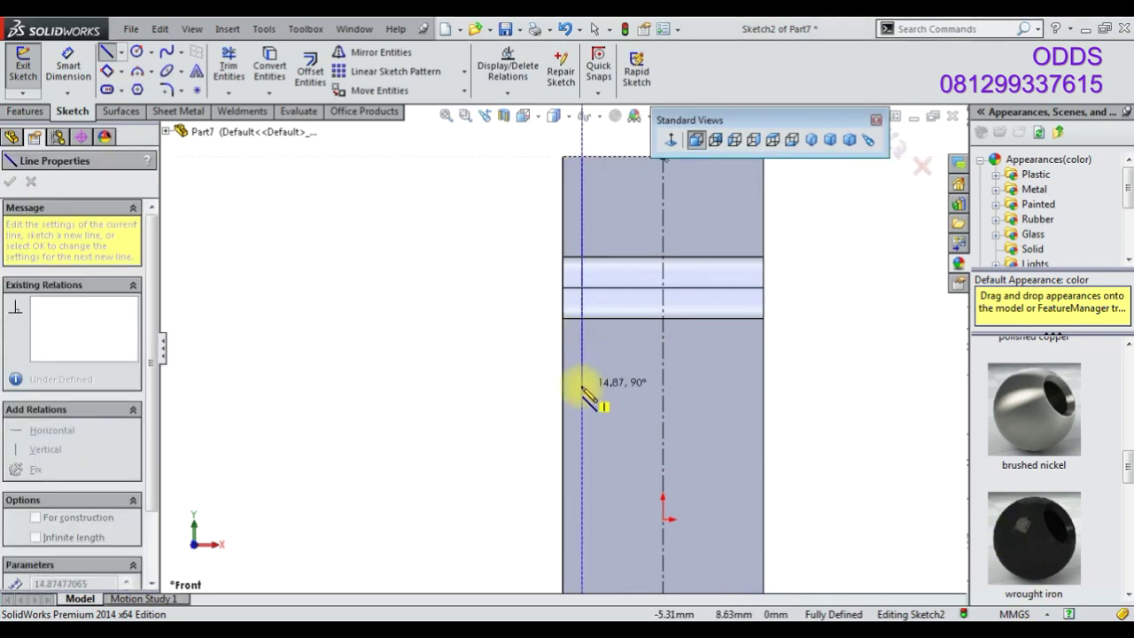
click(582, 387)
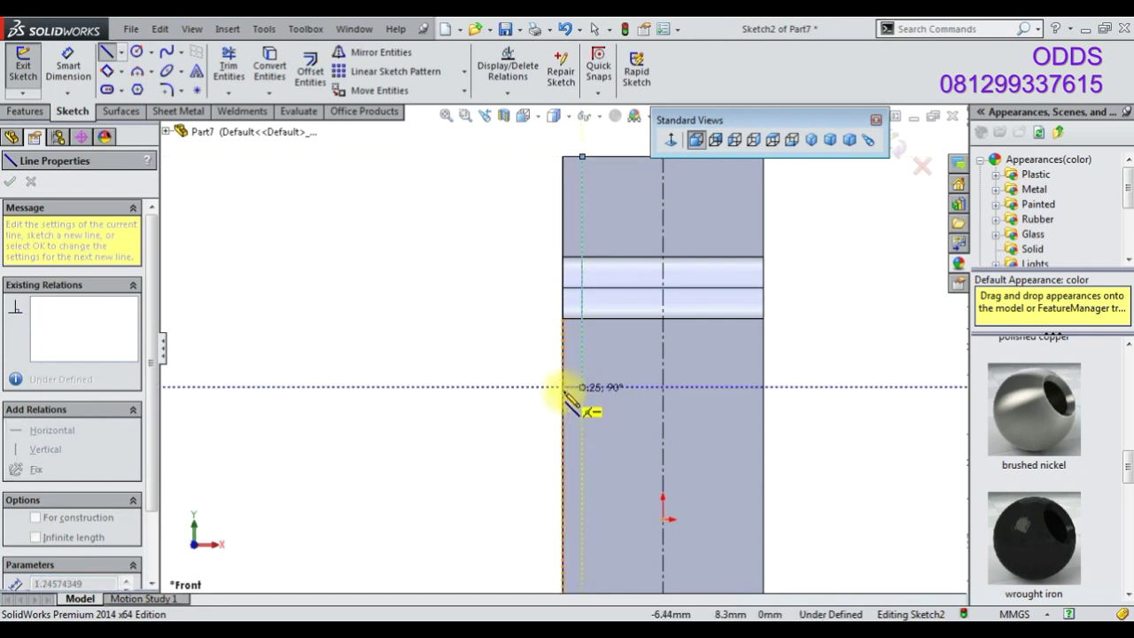
key(Escape)
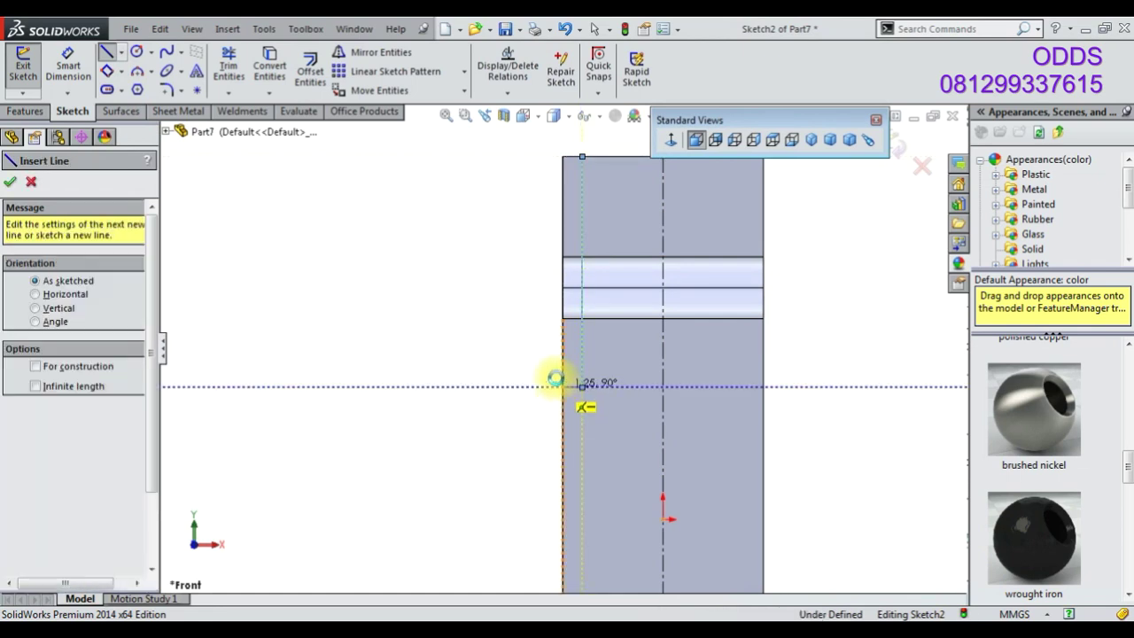
key(Escape)
click(584, 295)
key(Delete)
Draw a corner rectangle from the part's top-left corner and dimension its height to 7.5 mm
click(122, 71)
click(160, 86)
click(562, 156)
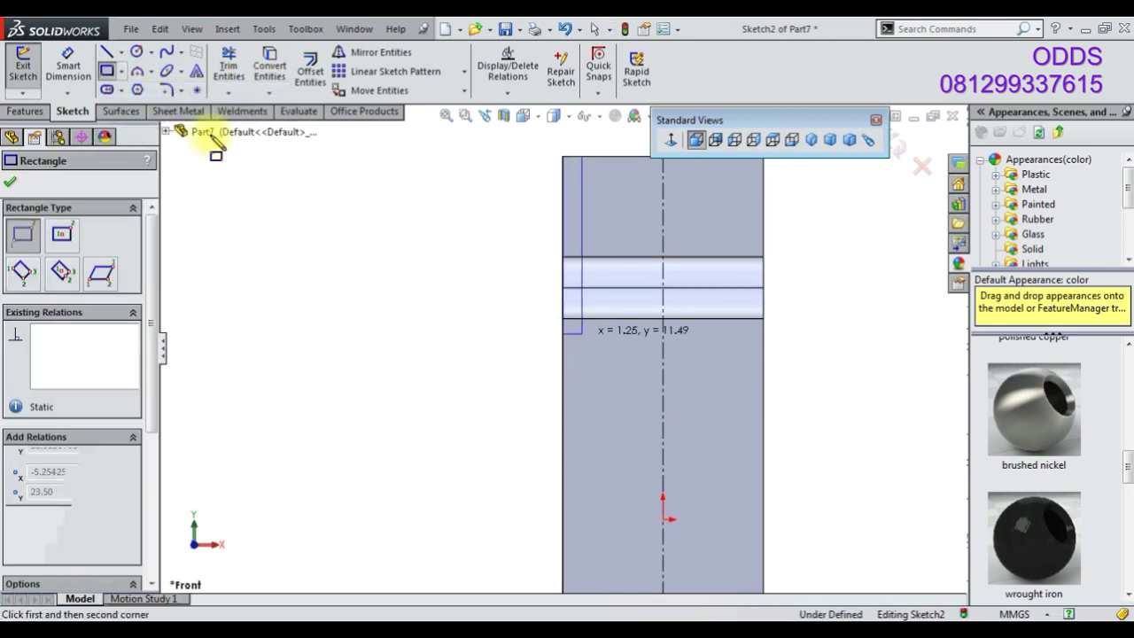
key(Escape)
key(d)
click(562, 246)
click(514, 246)
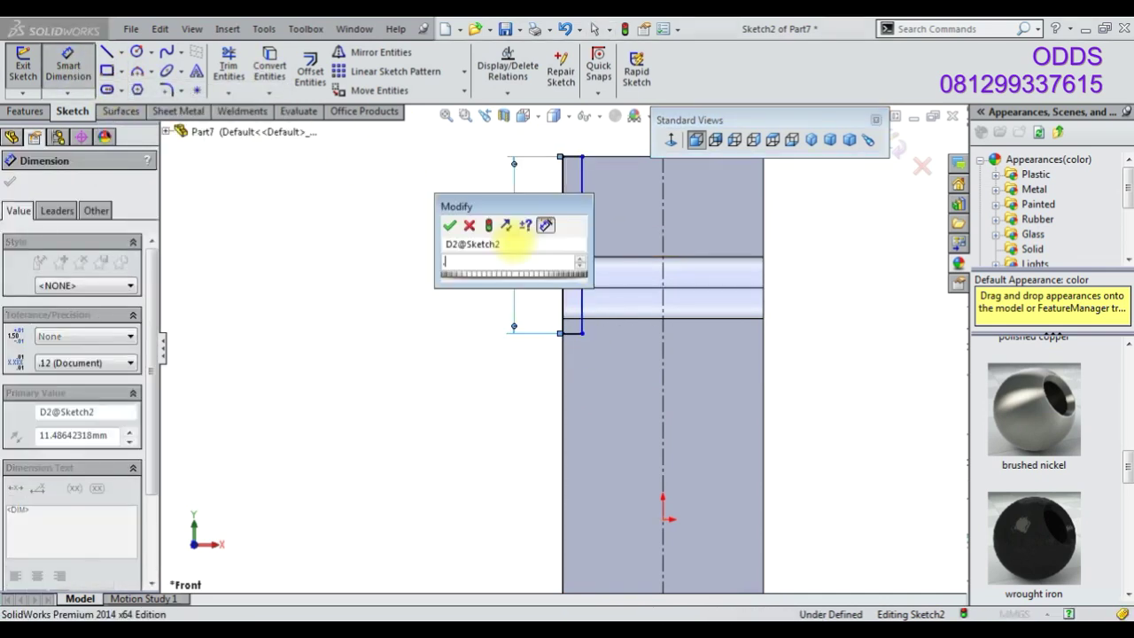
text(0.5)
key(Return)
double_click(519, 160)
text(7.5)
key(Return)
Dimension the rectangle's top edge to a 1.5 mm width
scroll(560, 186, down, 3)
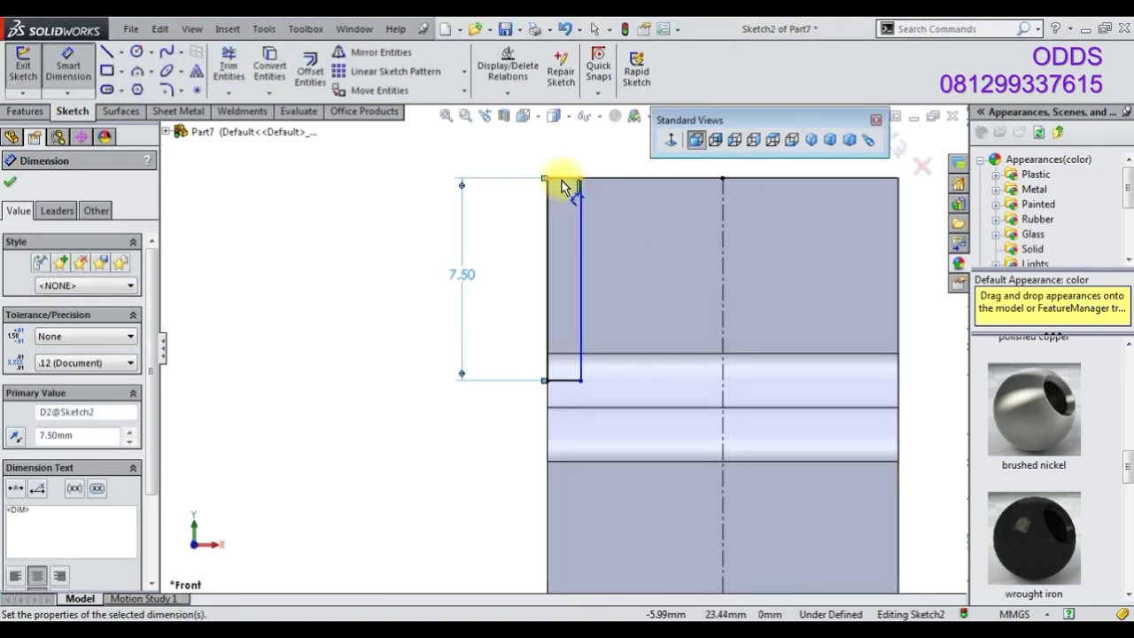
click(564, 180)
click(568, 157)
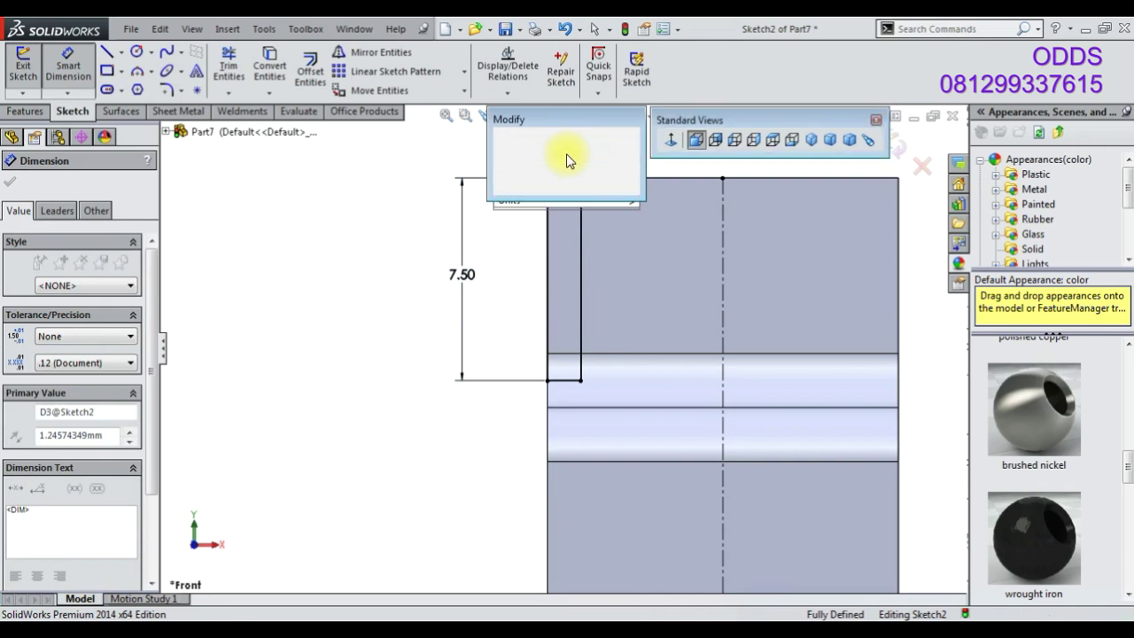
text(1.5)
key(Return)
scroll(567, 328, up, 3)
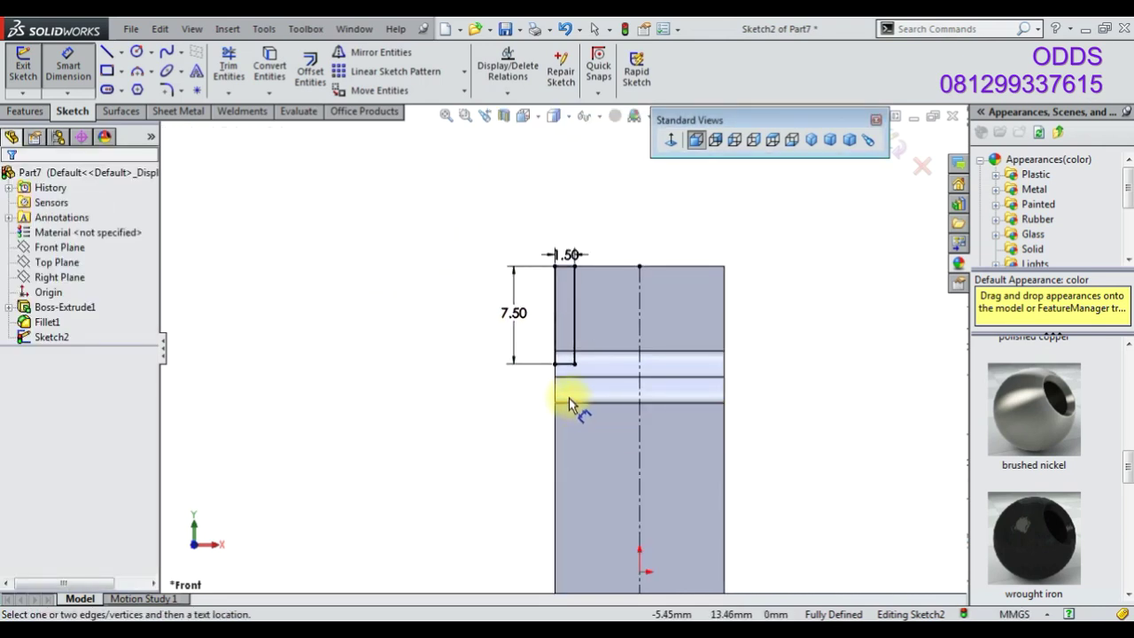
Cut-extrude the rectangle sketch with the Through All – Both end condition
click(24, 111)
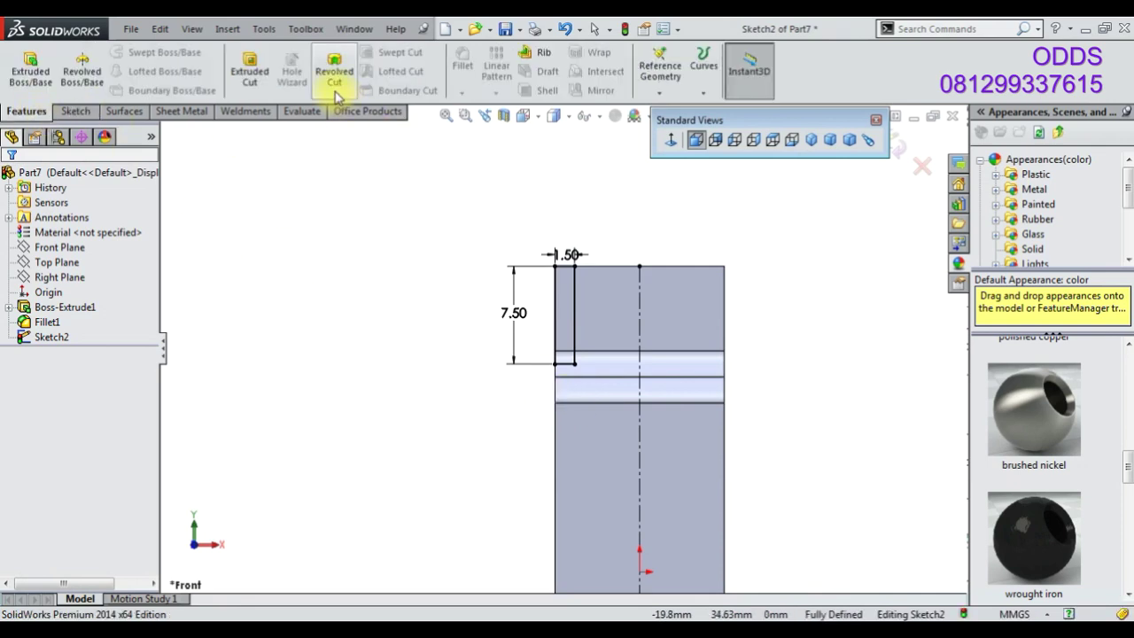
click(257, 76)
click(115, 279)
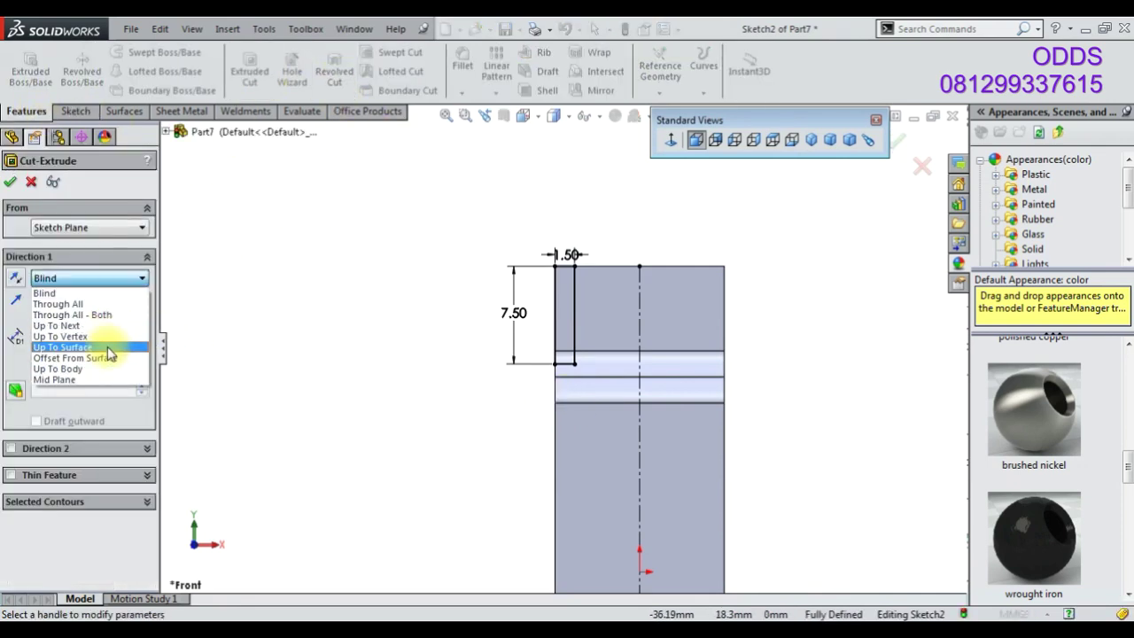
click(88, 314)
scroll(503, 482, up, 3)
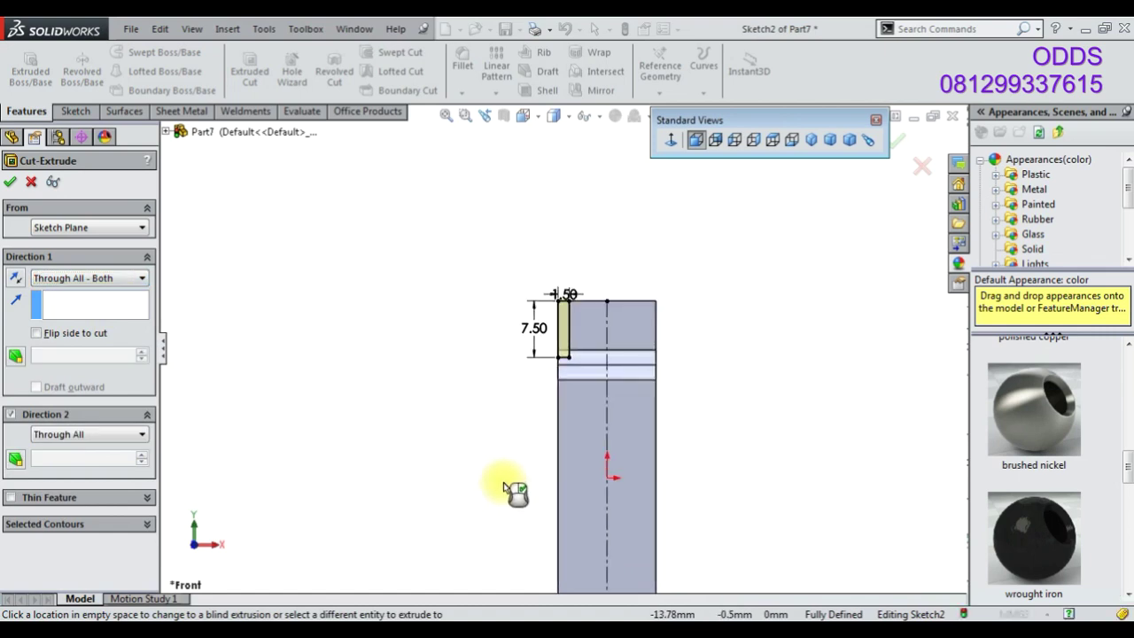
scroll(518, 499, down, 2)
scroll(532, 523, down, 3)
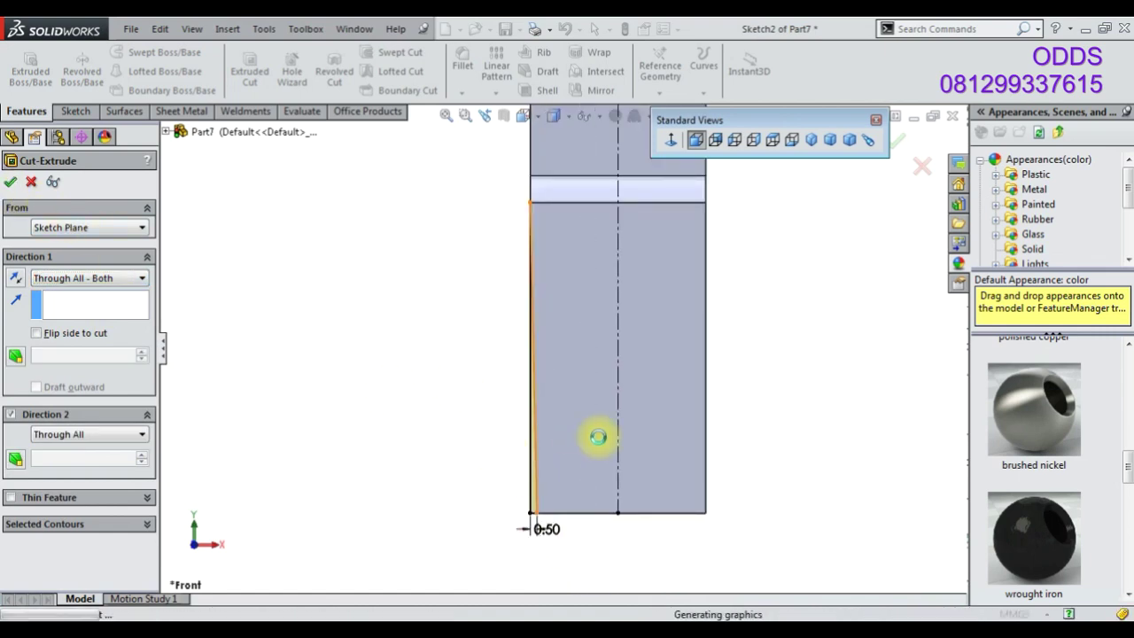
key(Return)
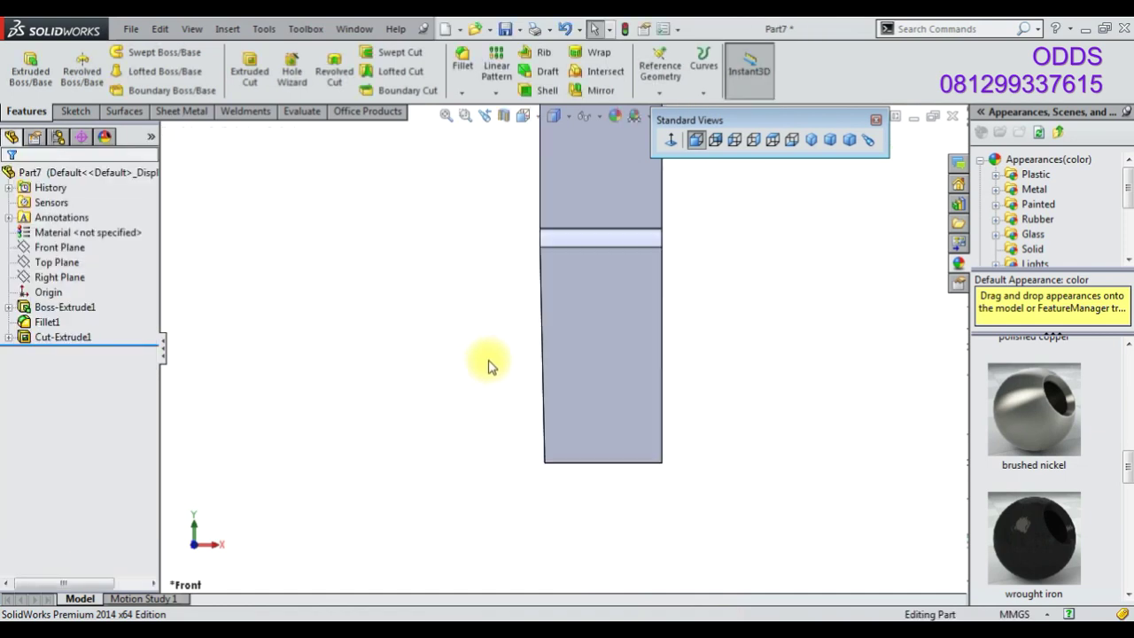
middle_drag(488, 362, 532, 346)
scroll(530, 291, up, 3)
scroll(530, 290, down, 2)
scroll(531, 291, down, 2)
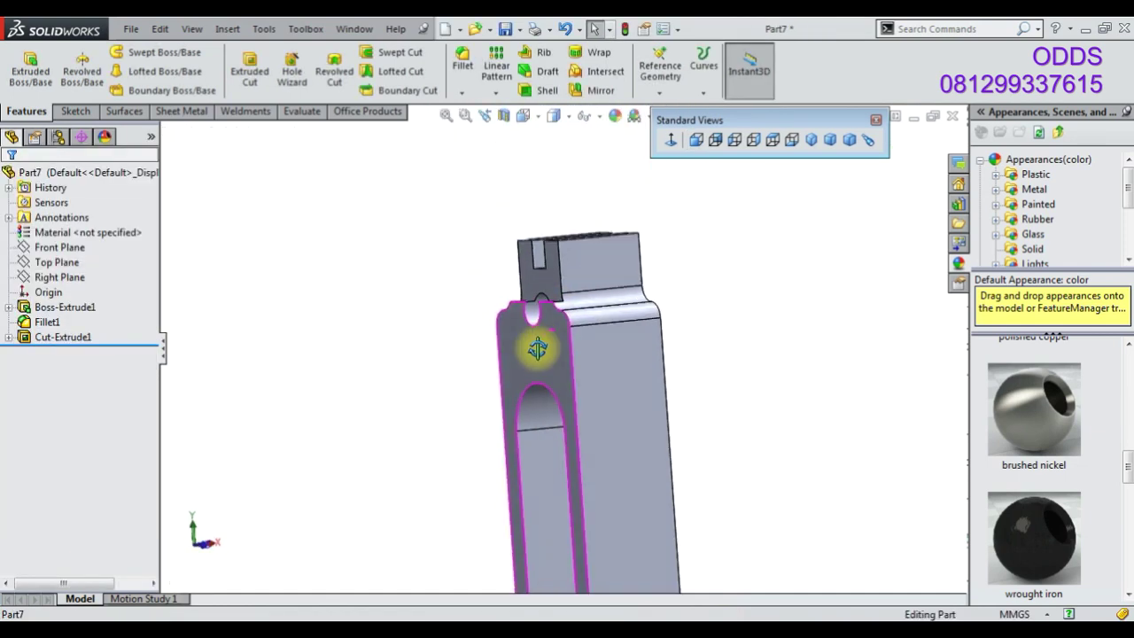
scroll(530, 292, down, 2)
mouse_move(529, 295)
middle_down()
mouse_move(519, 276)
mouse_move(651, 340)
middle_up()
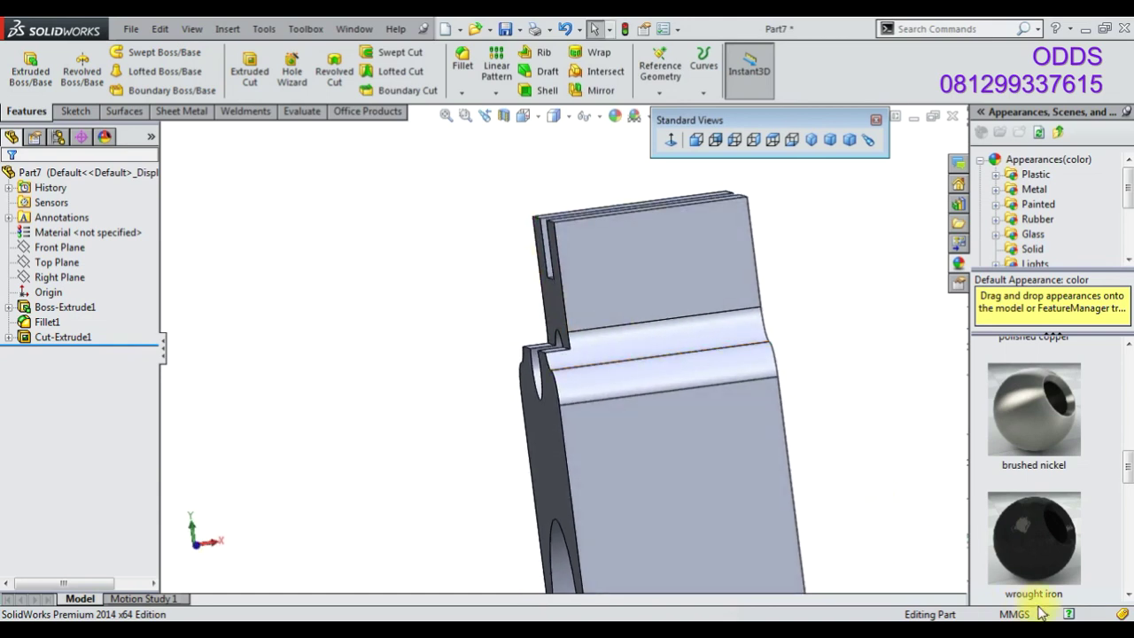
click(653, 469)
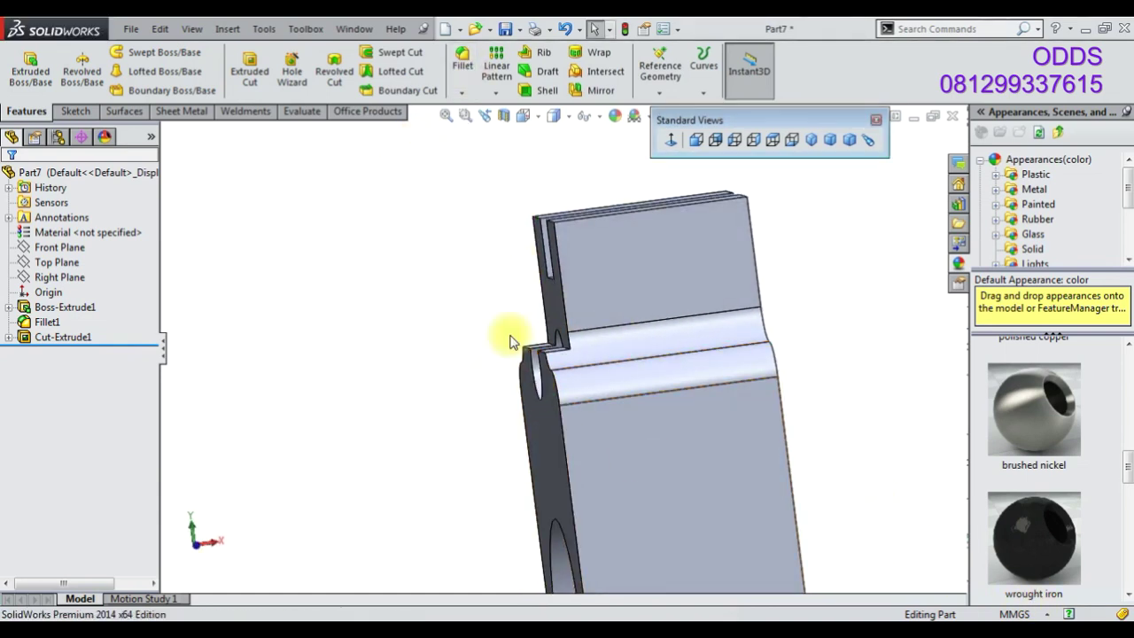
click(459, 61)
text(20)
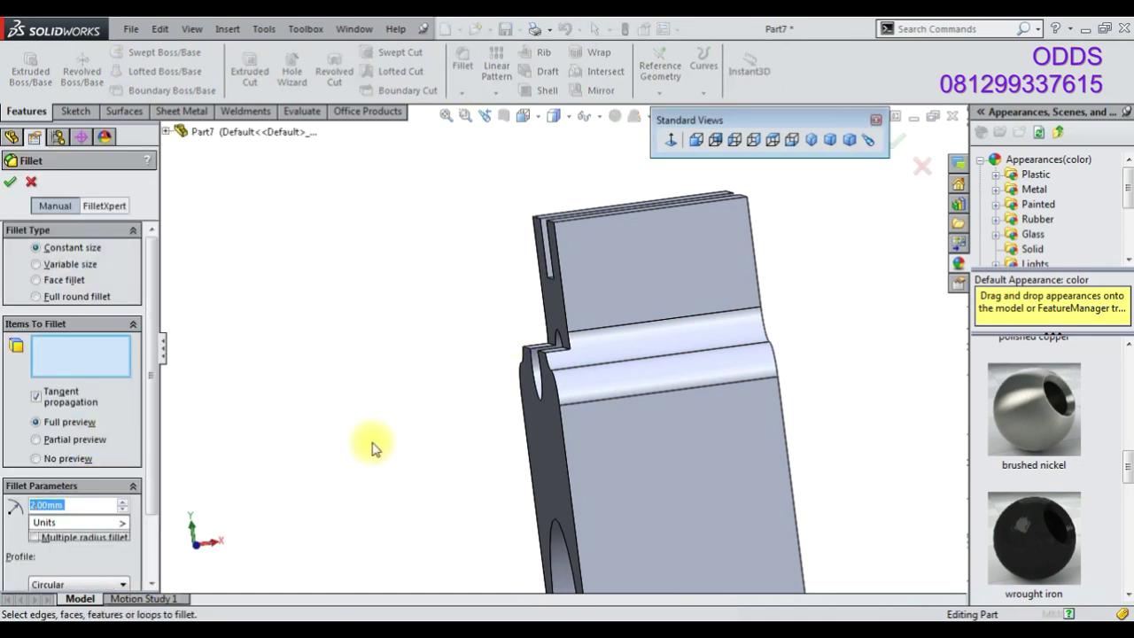
scroll(625, 385, down, 2)
middle_drag(625, 384, 543, 340)
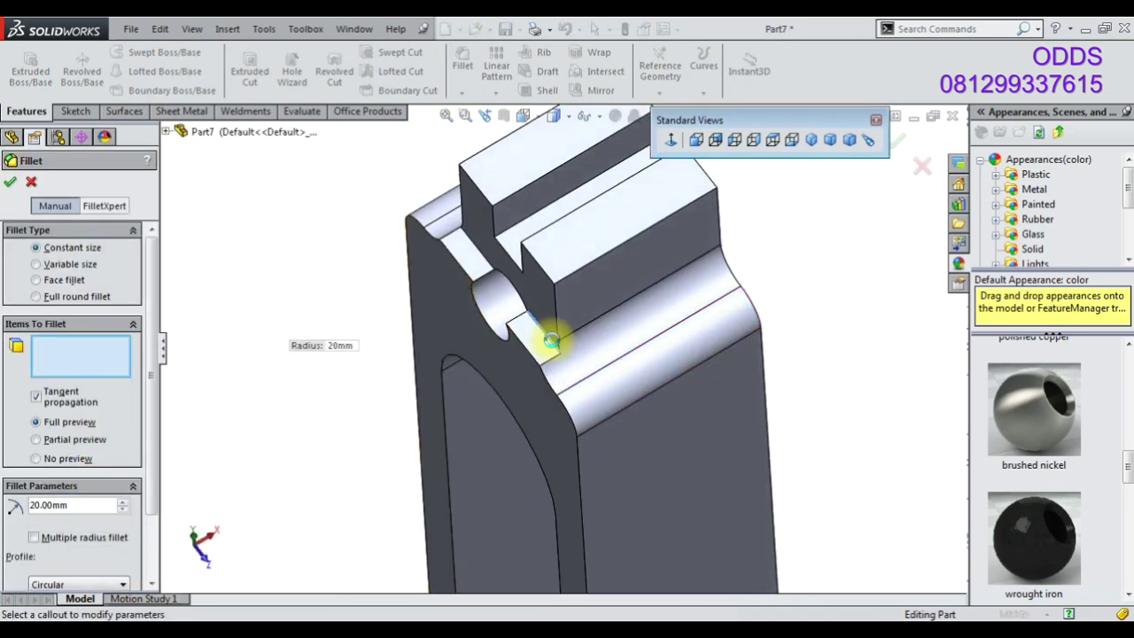
click(551, 340)
click(74, 501)
scroll(74, 501, down, 1)
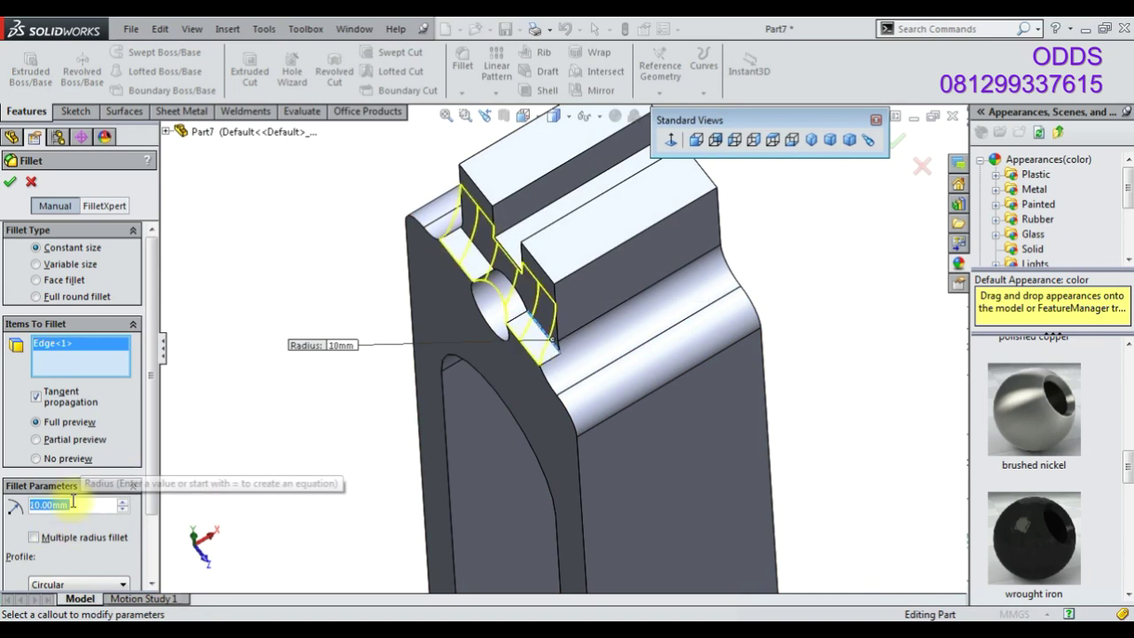
scroll(501, 370, down, 2)
scroll(502, 370, up, 2)
middle_drag(501, 371, 611, 227)
scroll(636, 297, down, 3)
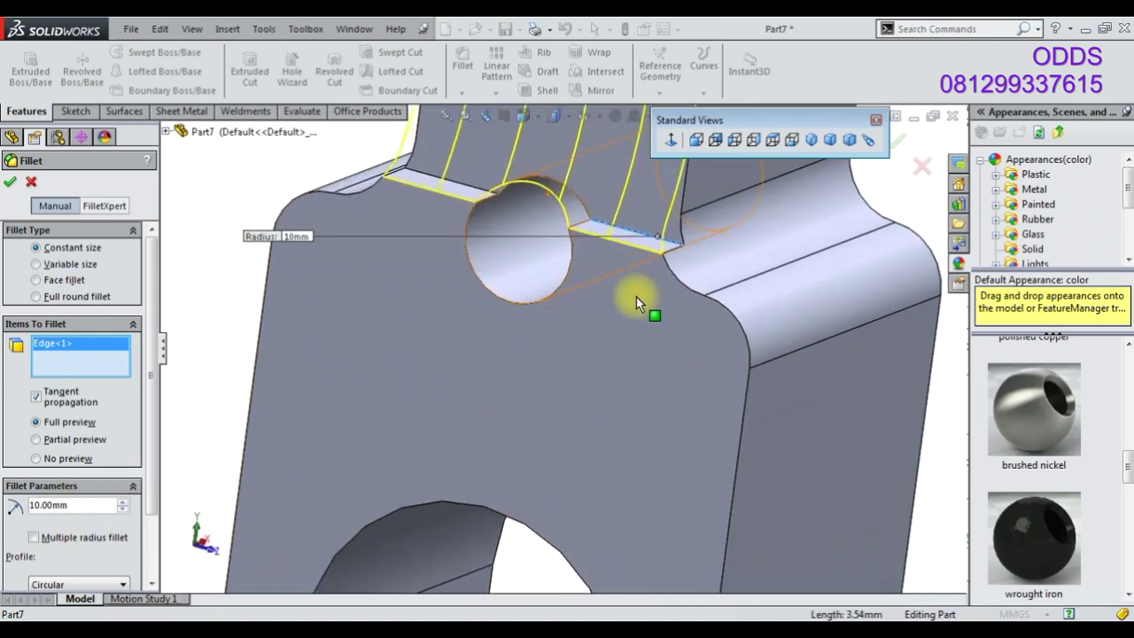
scroll(636, 297, up, 2)
scroll(615, 280, up, 2)
click(10, 182)
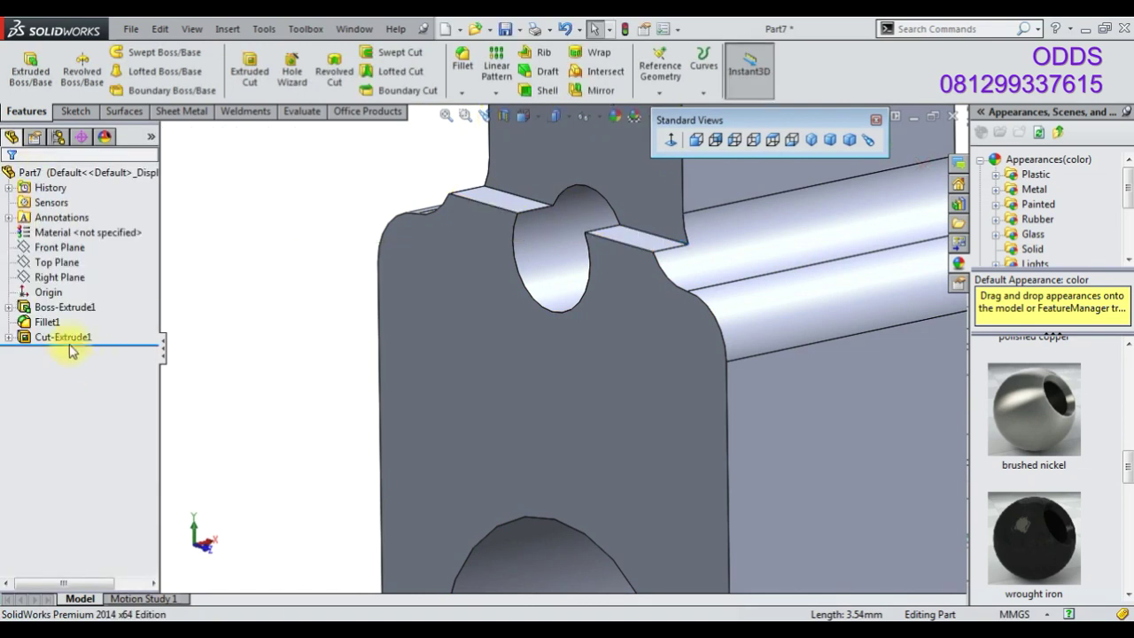
click(69, 338)
Edit the Cut-Extrude1 sketch and add a 3-point arc at the profile corner with radius 20 mm
click(100, 293)
click(670, 139)
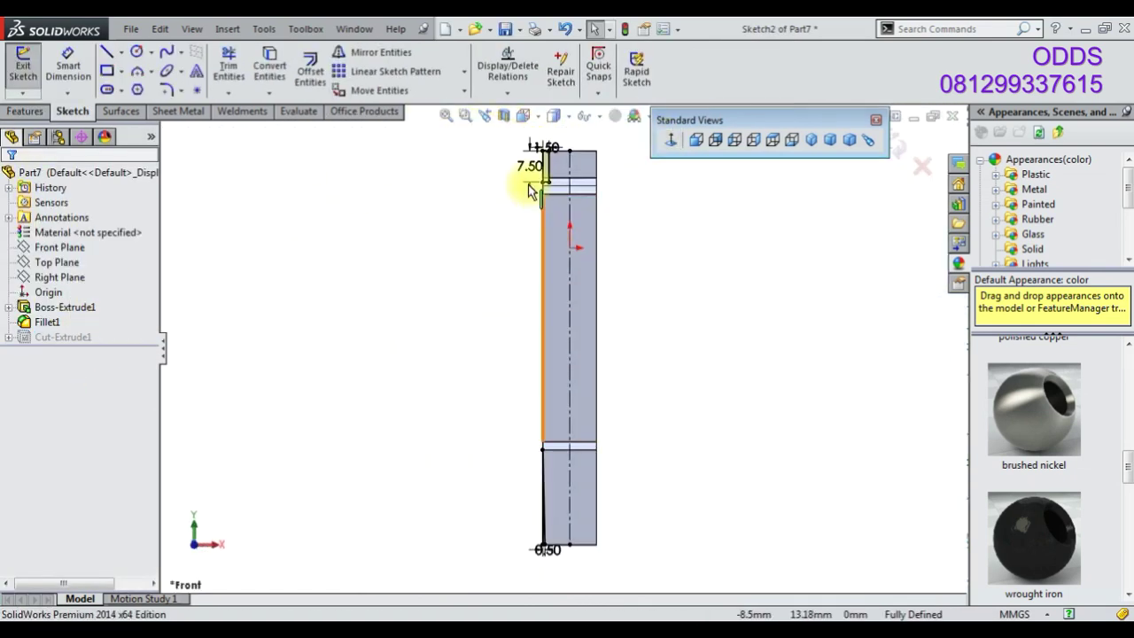
click(138, 71)
drag(617, 281, 611, 342)
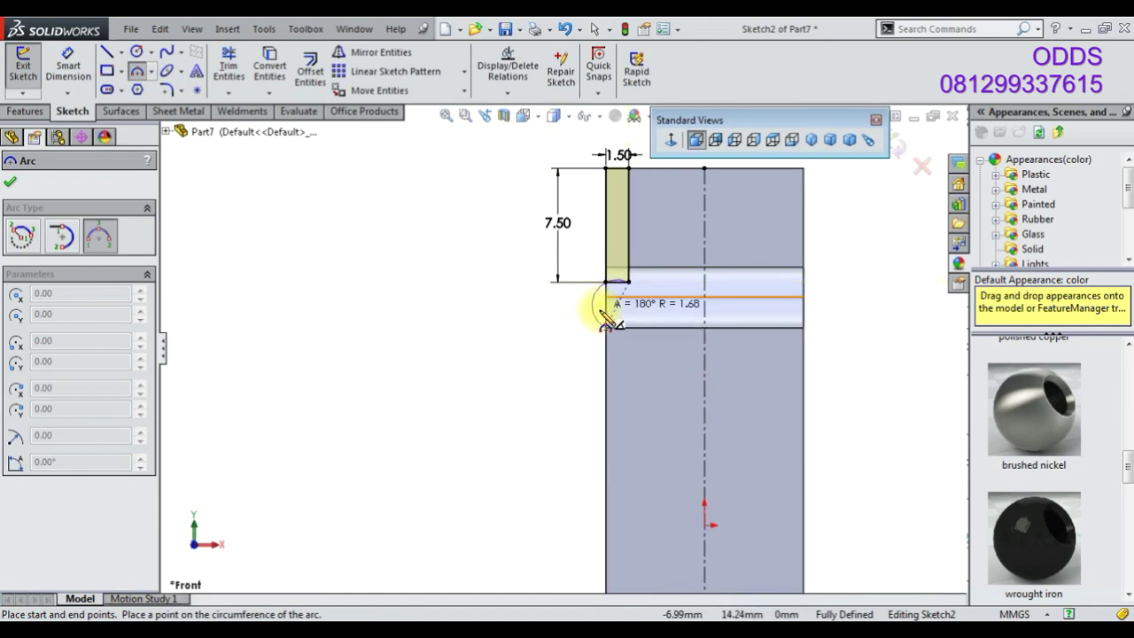
click(620, 321)
click(93, 76)
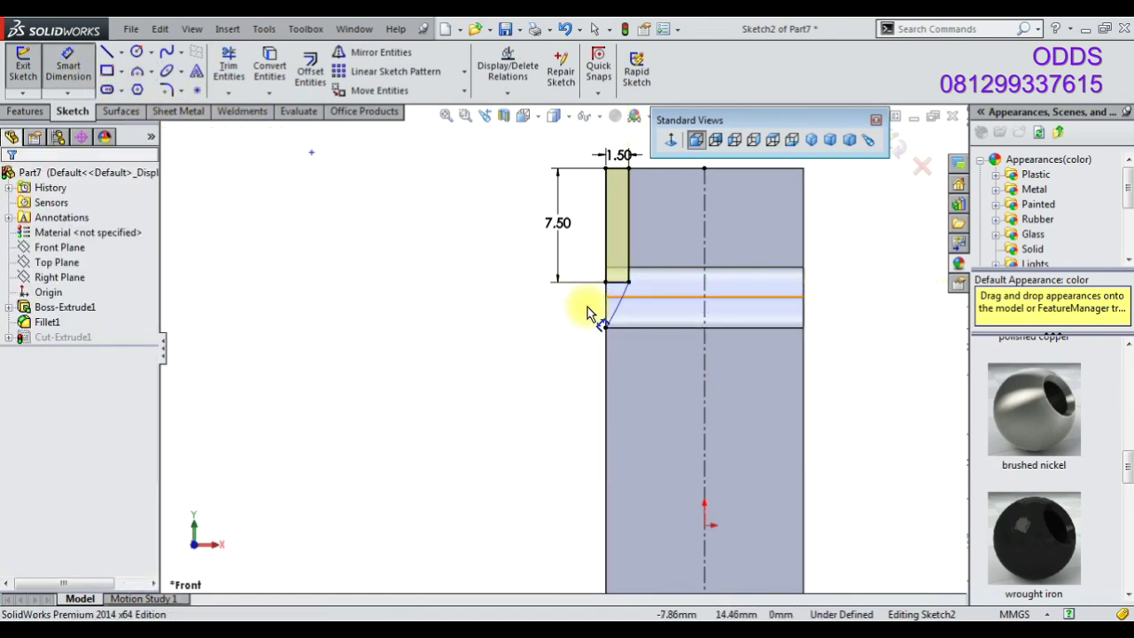
click(613, 314)
click(500, 270)
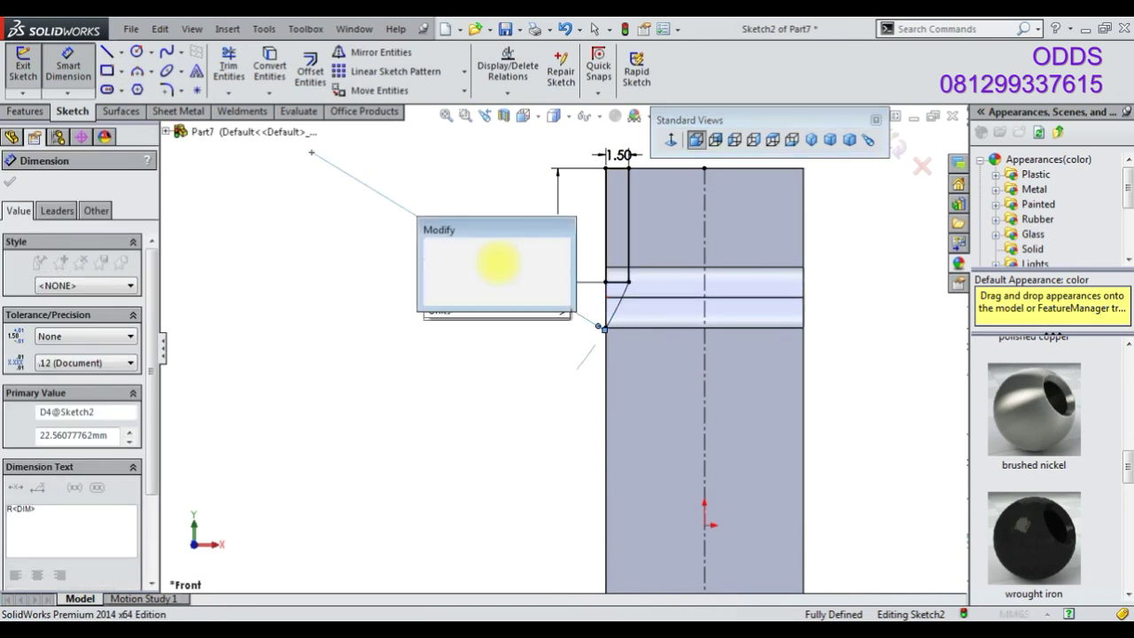
text(20)
key(Return)
Trim the short horizontal segment, dimension the vertical line 7.50 mm, and exit the sketch
scroll(620, 306, down, 5)
scroll(405, 346, up, 2)
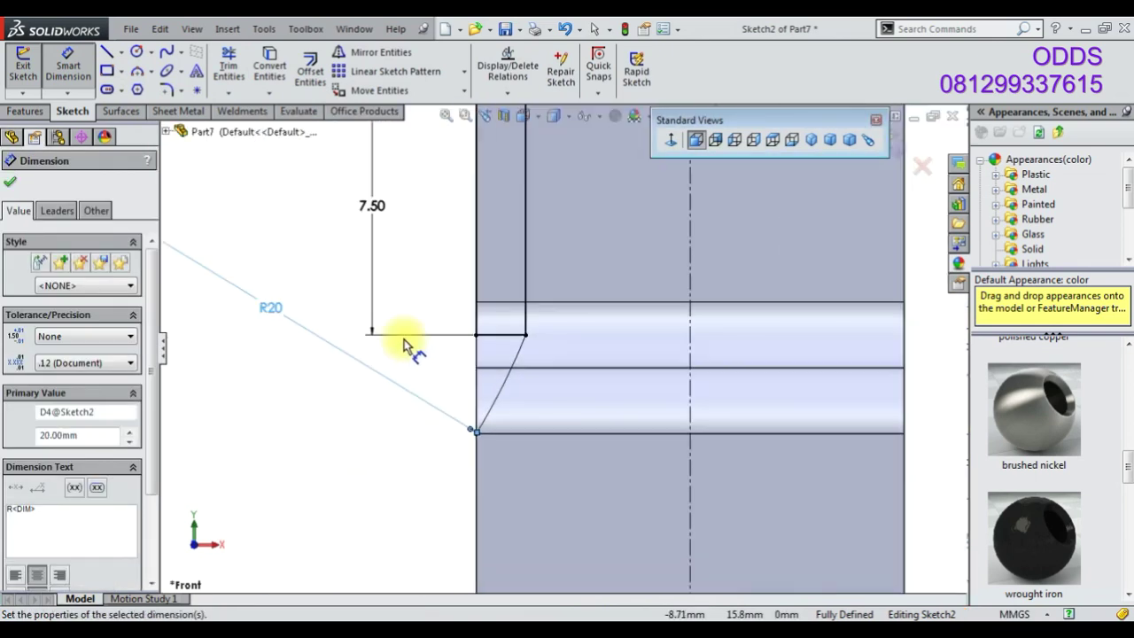
click(241, 79)
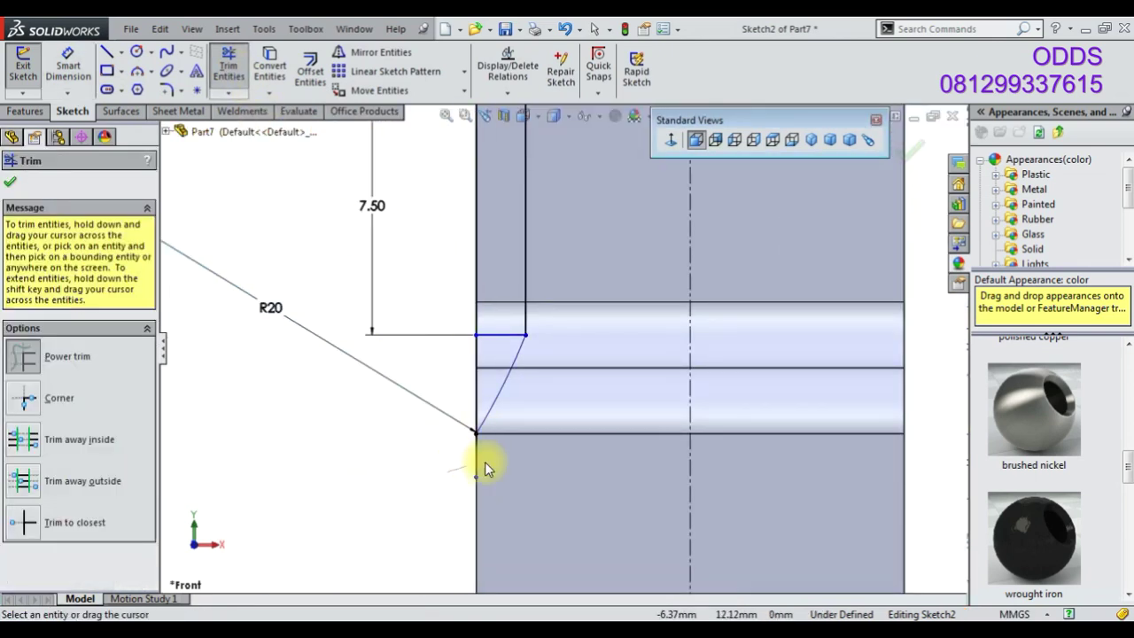
click(500, 339)
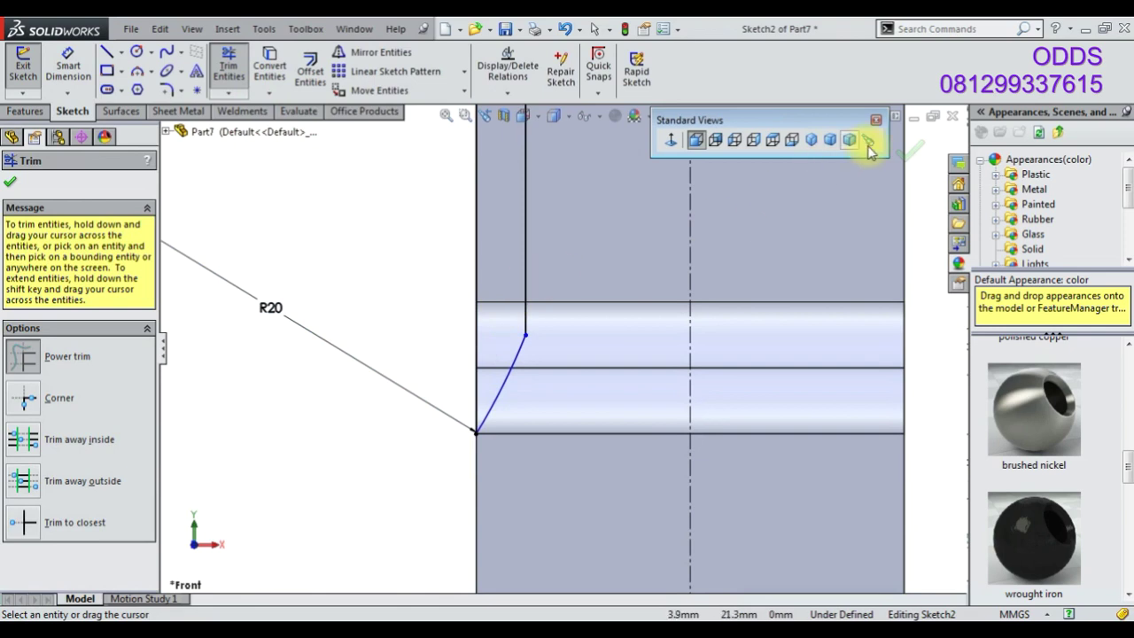
click(68, 69)
click(526, 217)
click(561, 209)
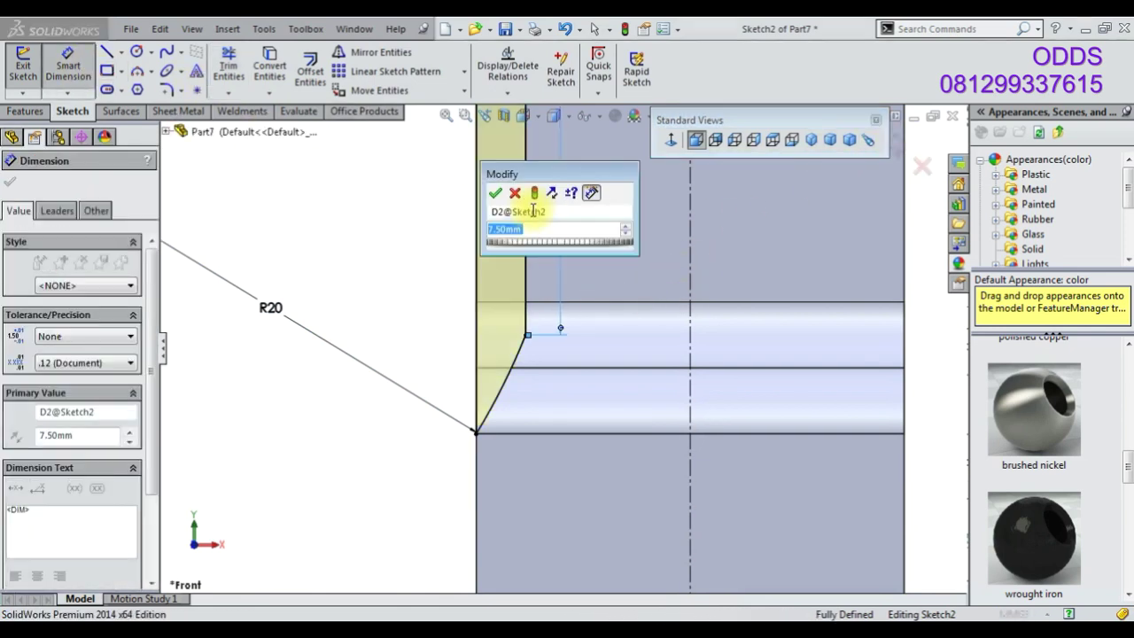
click(496, 193)
click(912, 161)
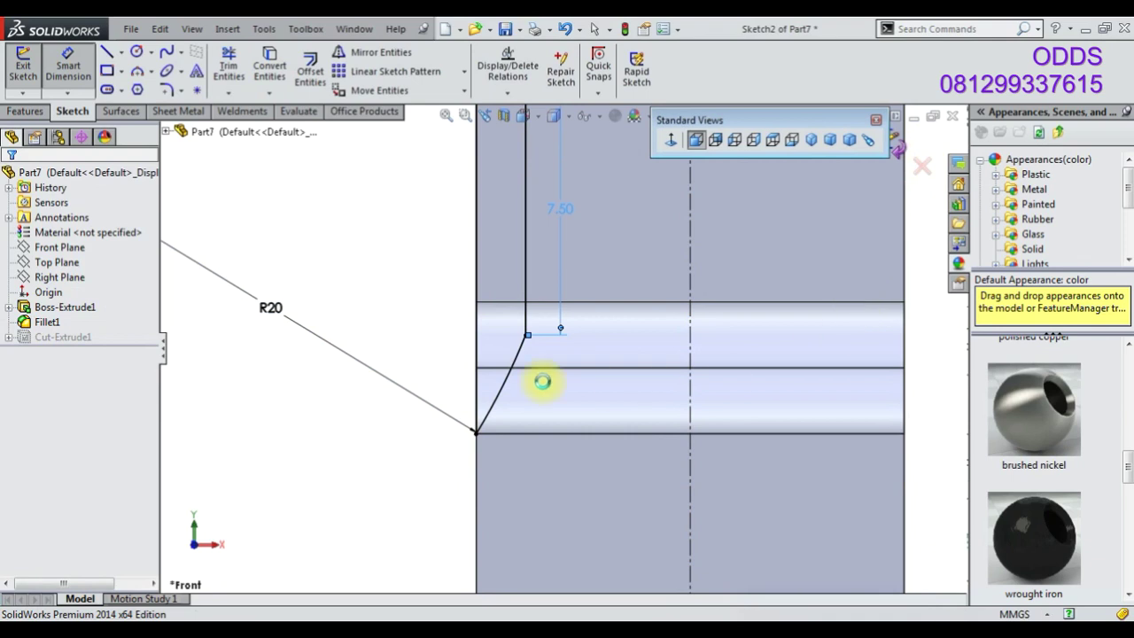
mouse_move(443, 312)
middle_down()
mouse_move(496, 280)
mouse_move(614, 246)
mouse_move(420, 329)
mouse_move(474, 374)
middle_up()
Mirror Cut-Extrude1 about the Right Plane, viewed in isometric
scroll(478, 372, up, 5)
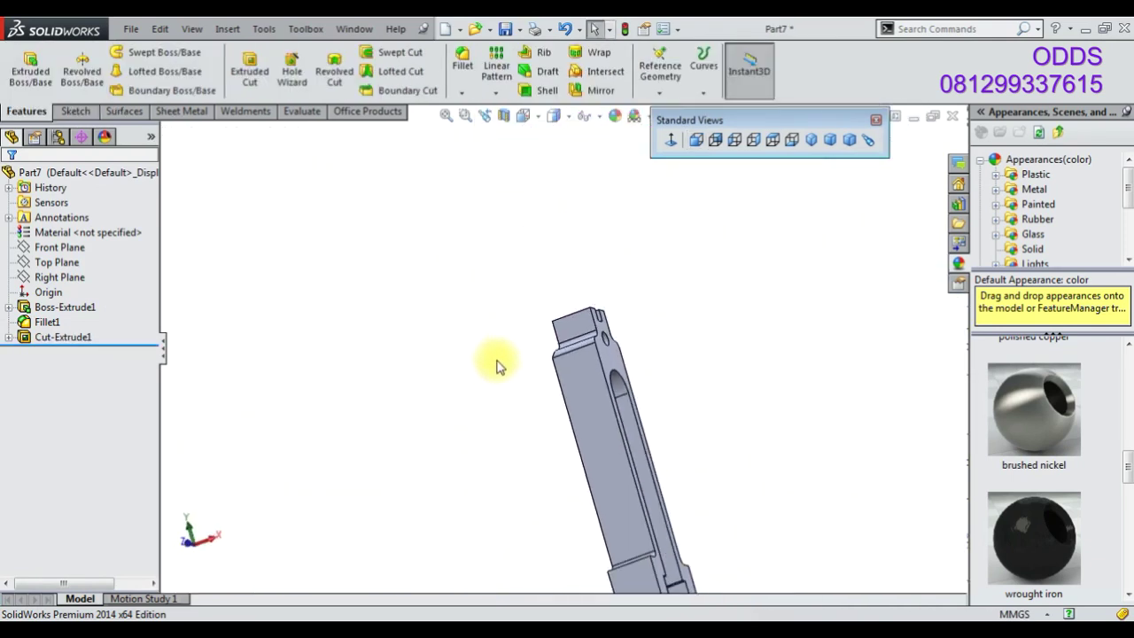
click(812, 140)
click(71, 336)
click(496, 93)
click(505, 146)
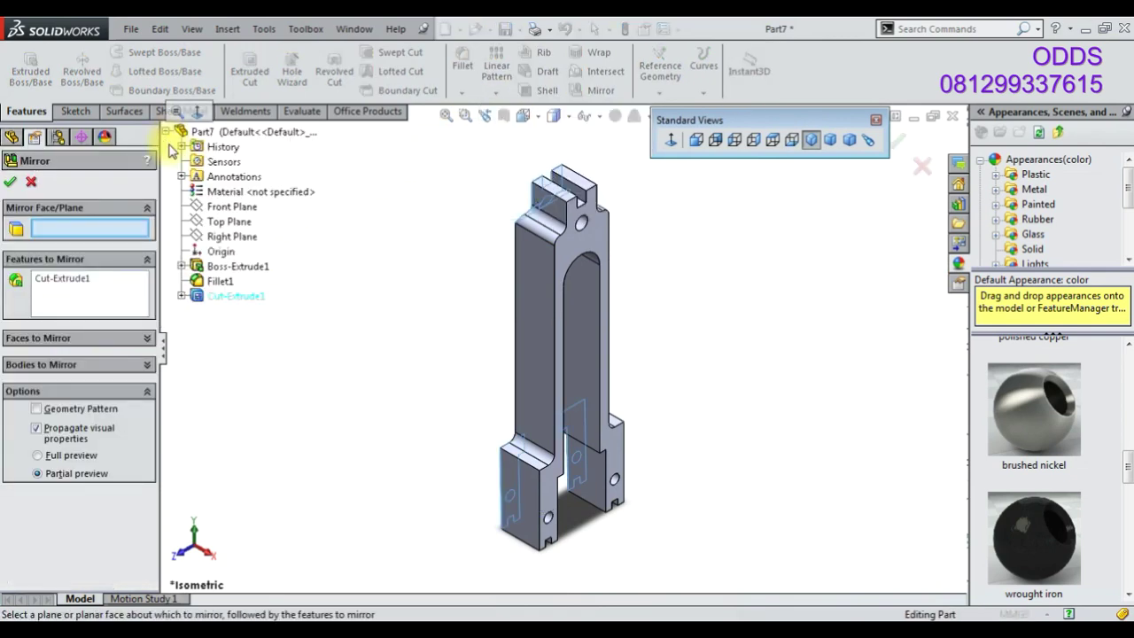
click(232, 237)
click(9, 182)
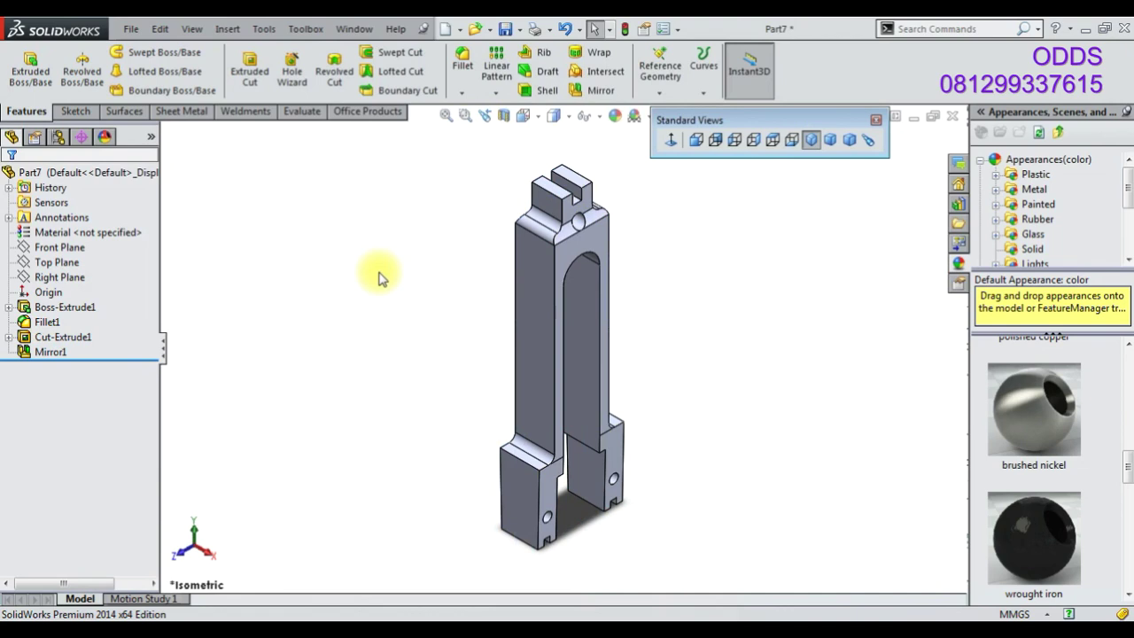
Open a new sketch on the Right Plane, discarding an earlier empty attempt
right_click(67, 277)
click(71, 257)
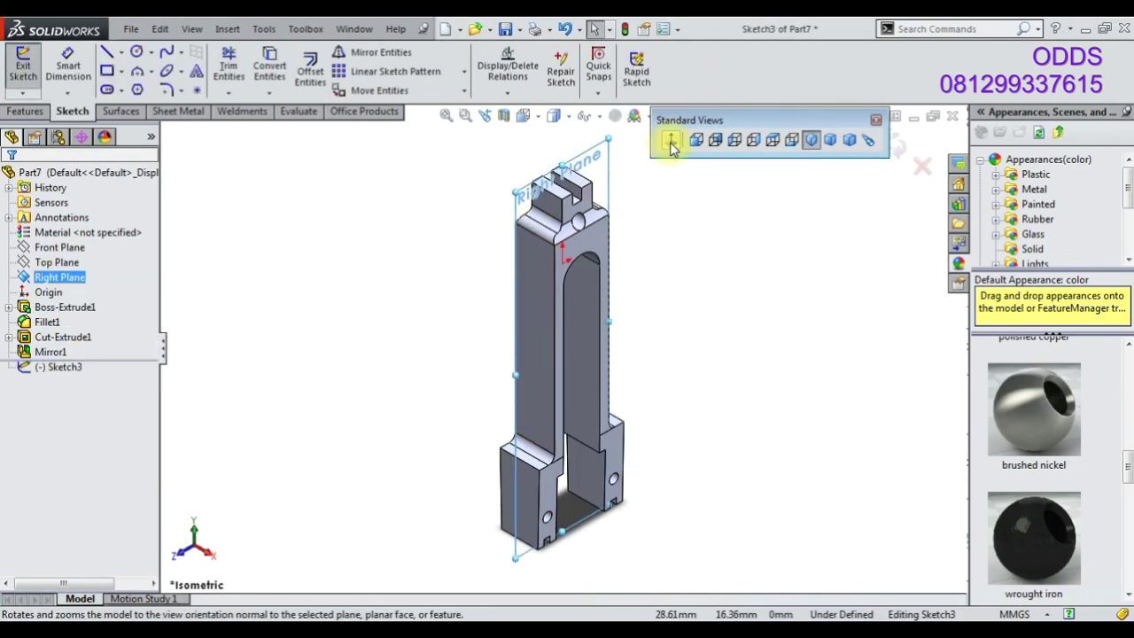
click(897, 149)
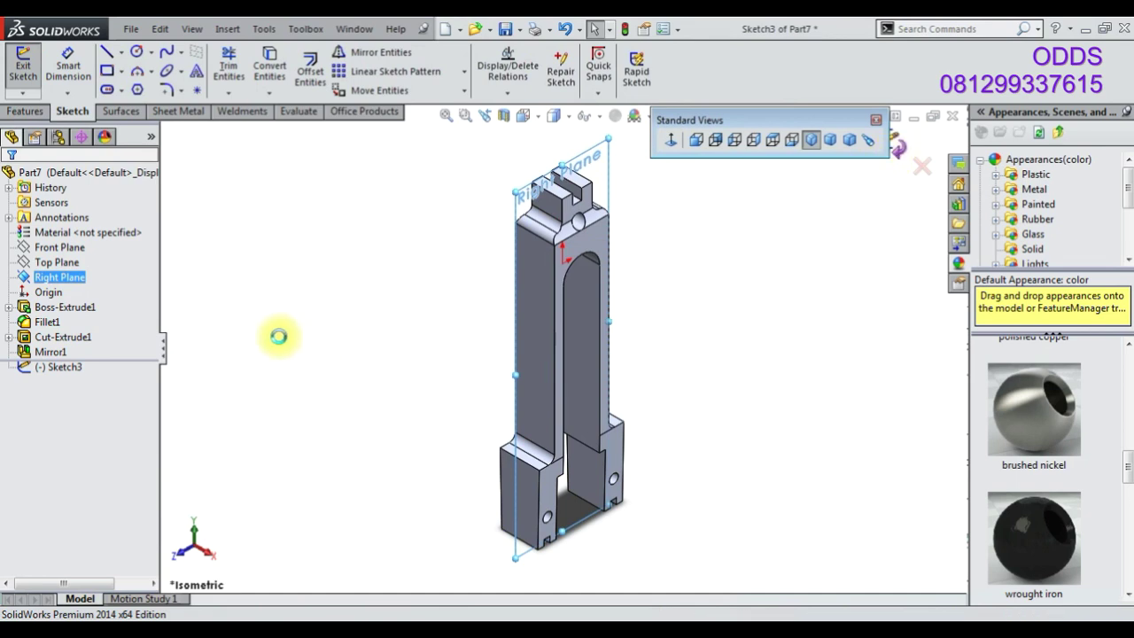
click(64, 308)
click(55, 324)
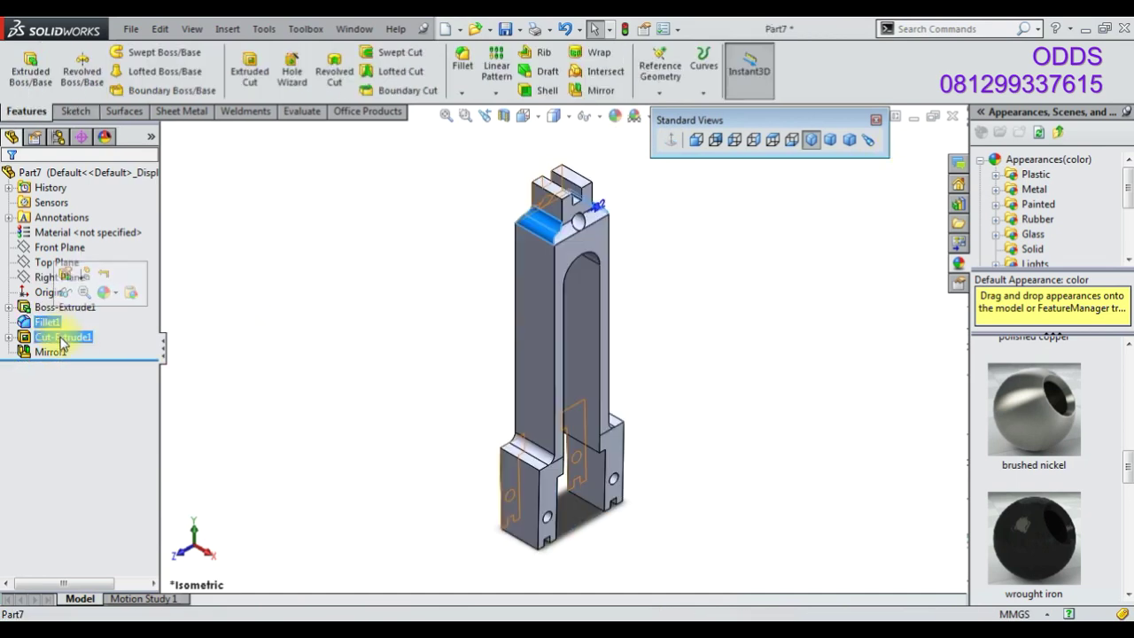
click(55, 307)
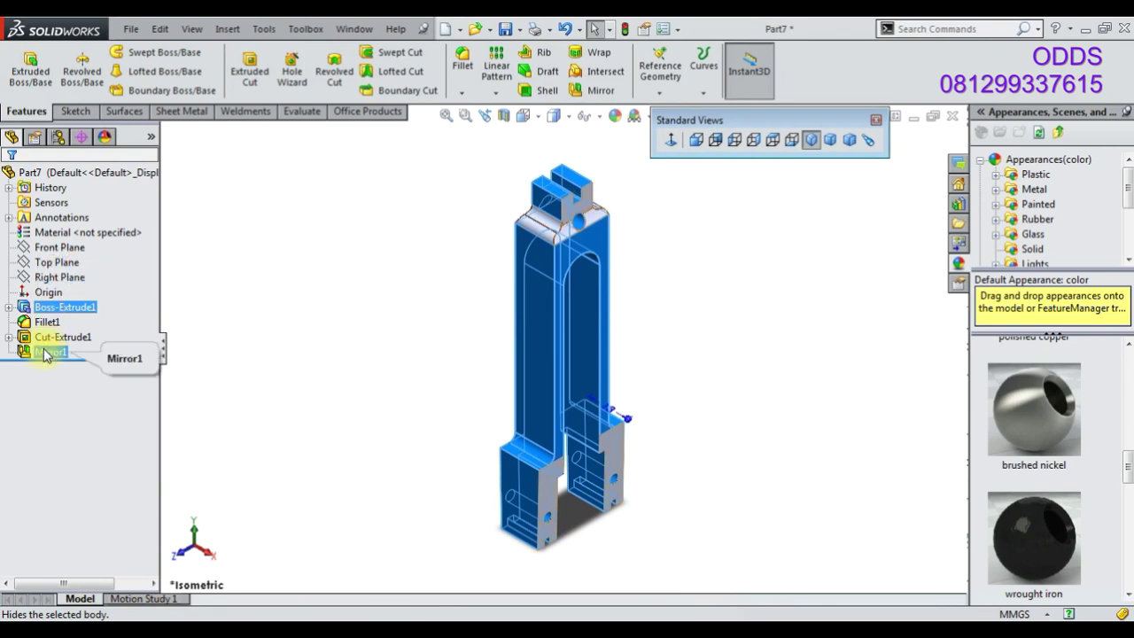
click(60, 277)
right_click(59, 277)
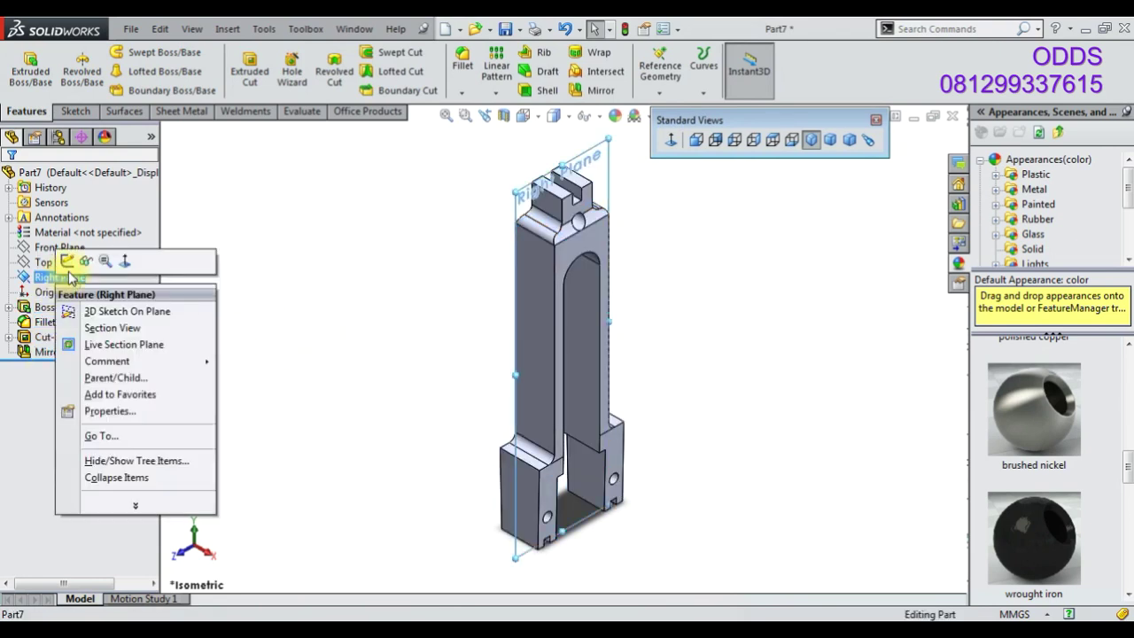
click(71, 256)
Draw a triangular rib outline along one arm and dimension its height 45 mm
click(106, 51)
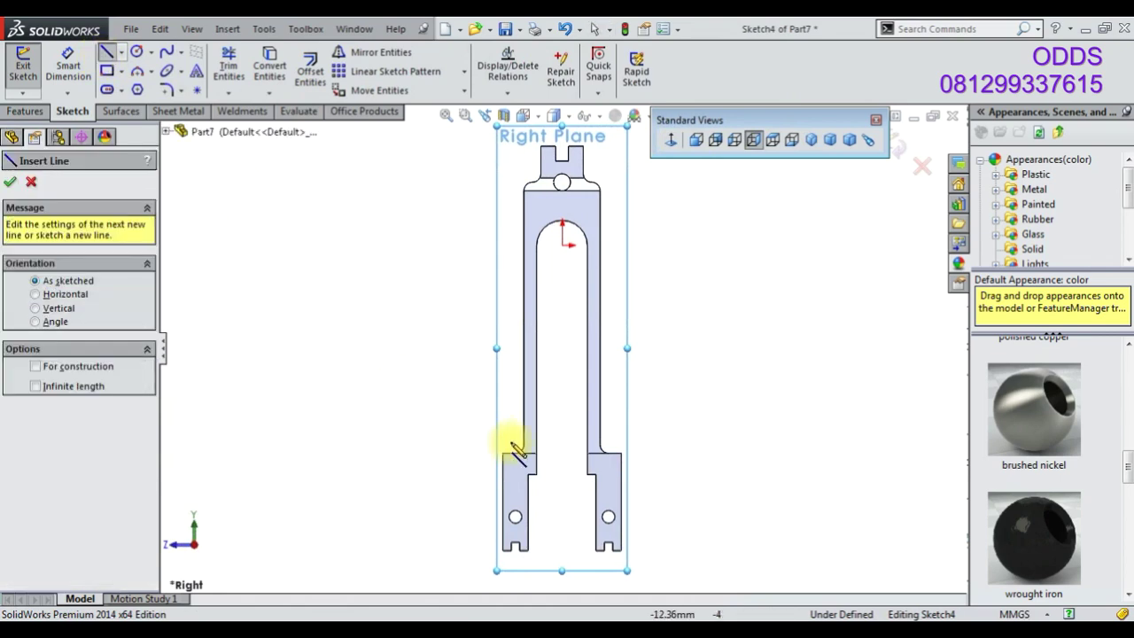
scroll(519, 451, down, 3)
scroll(539, 457, down, 2)
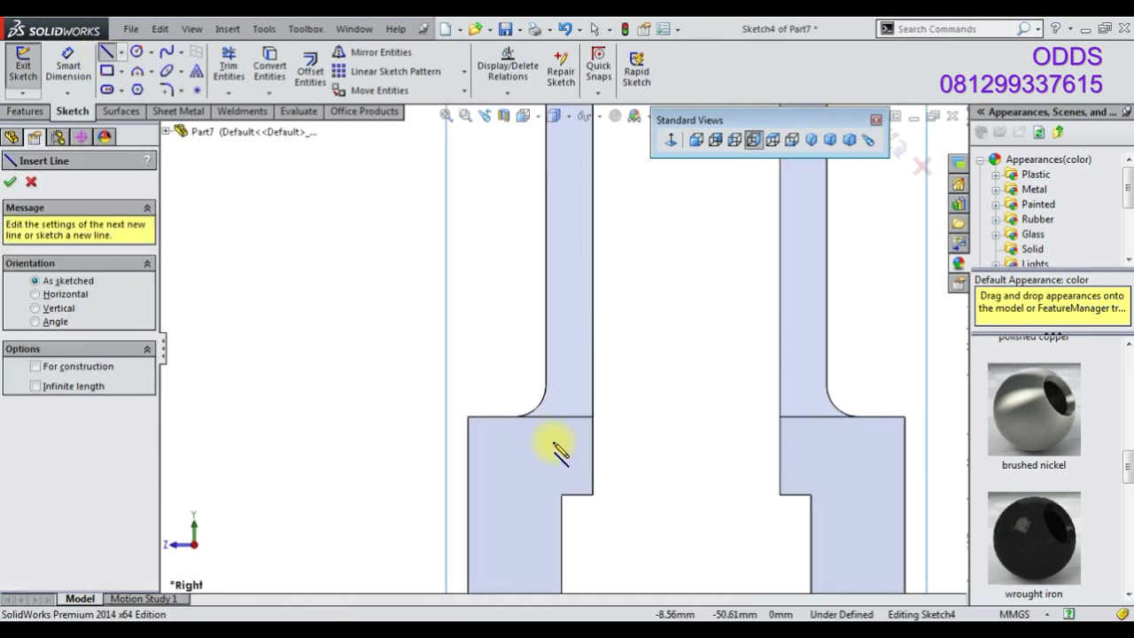
click(468, 417)
click(546, 182)
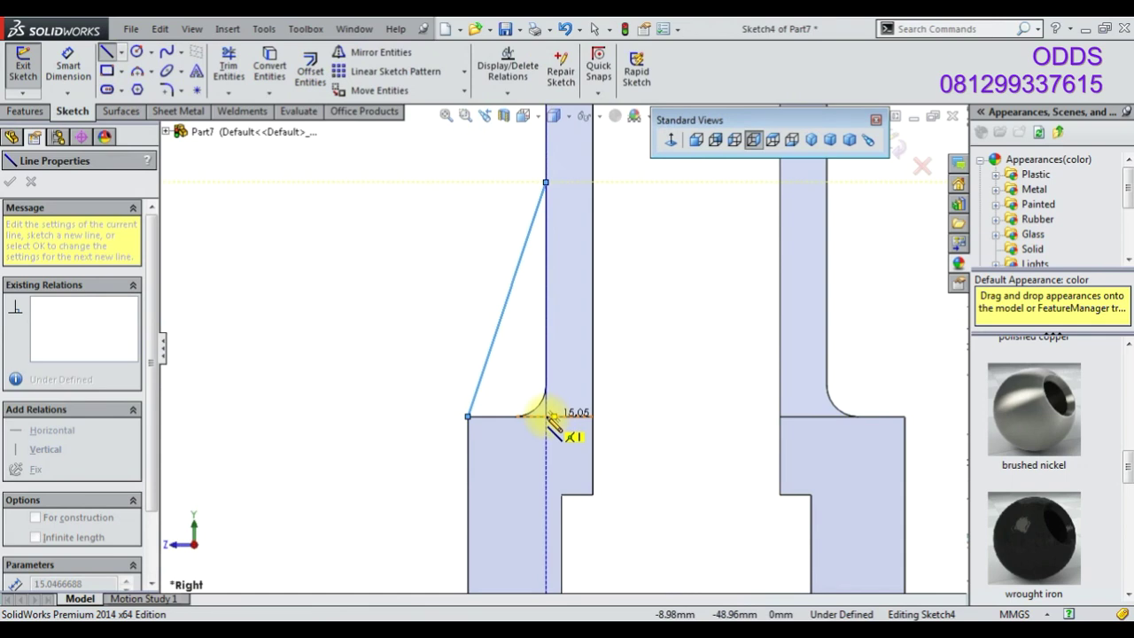
click(546, 416)
click(468, 416)
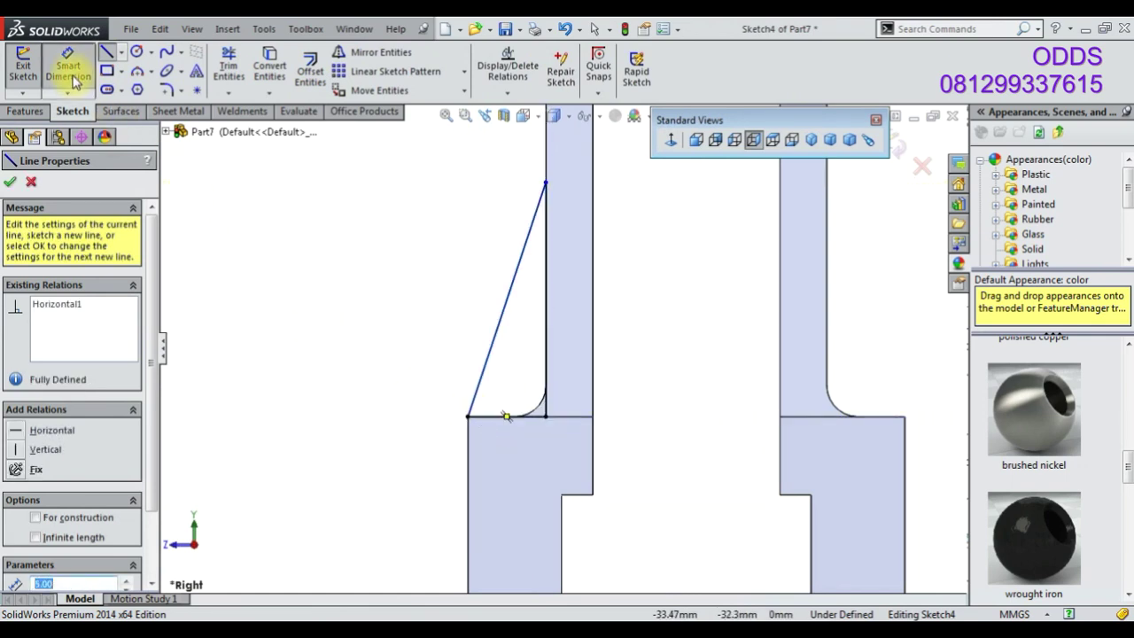
click(71, 71)
click(546, 266)
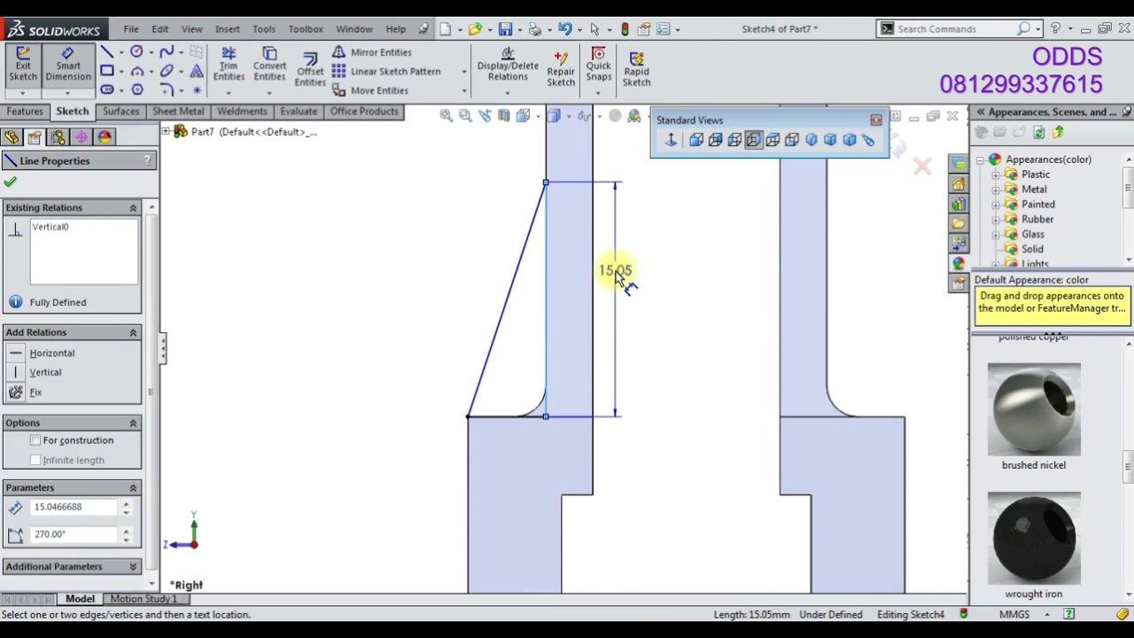
click(618, 277)
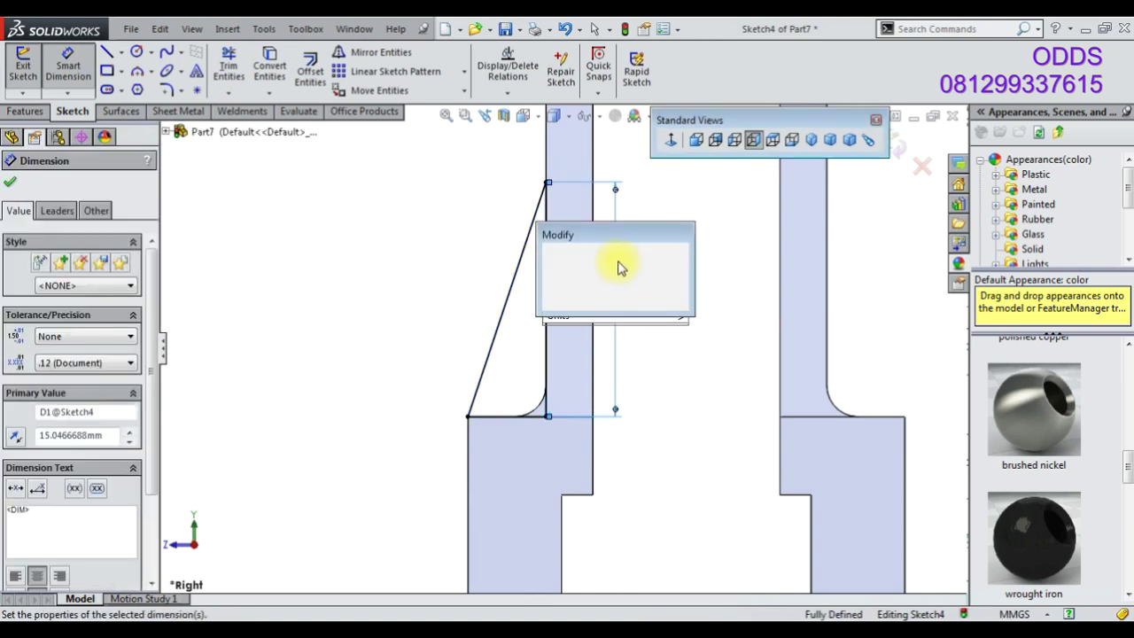
text(45)
key(Return)
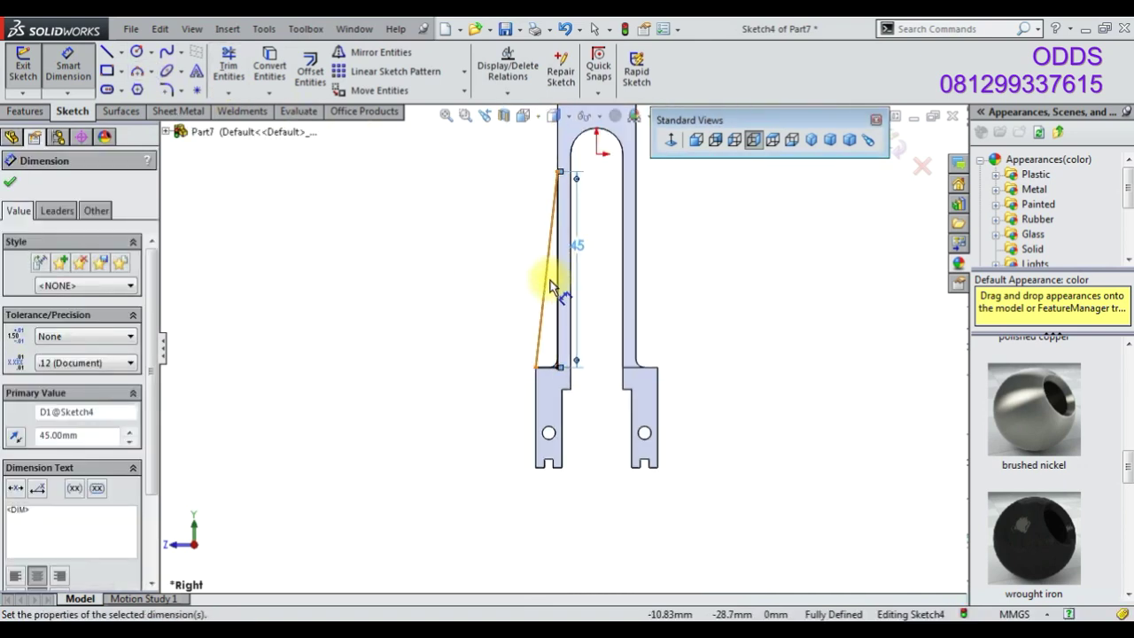
Add a vertical centreline from the slot arc centre down to the slot's bottom
click(124, 54)
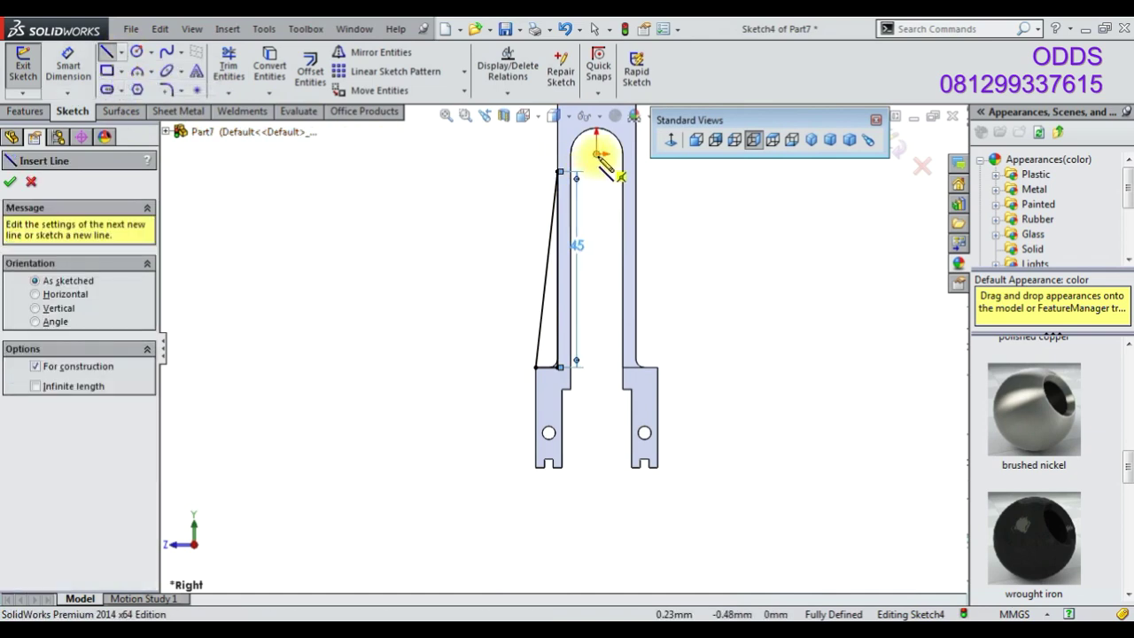
click(596, 153)
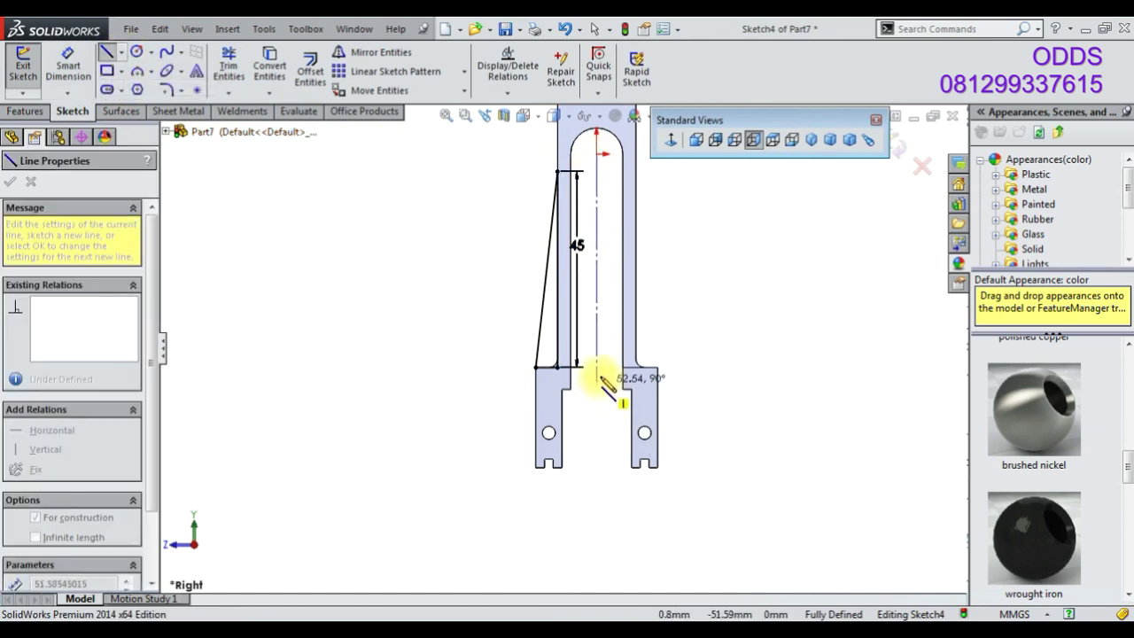
click(596, 366)
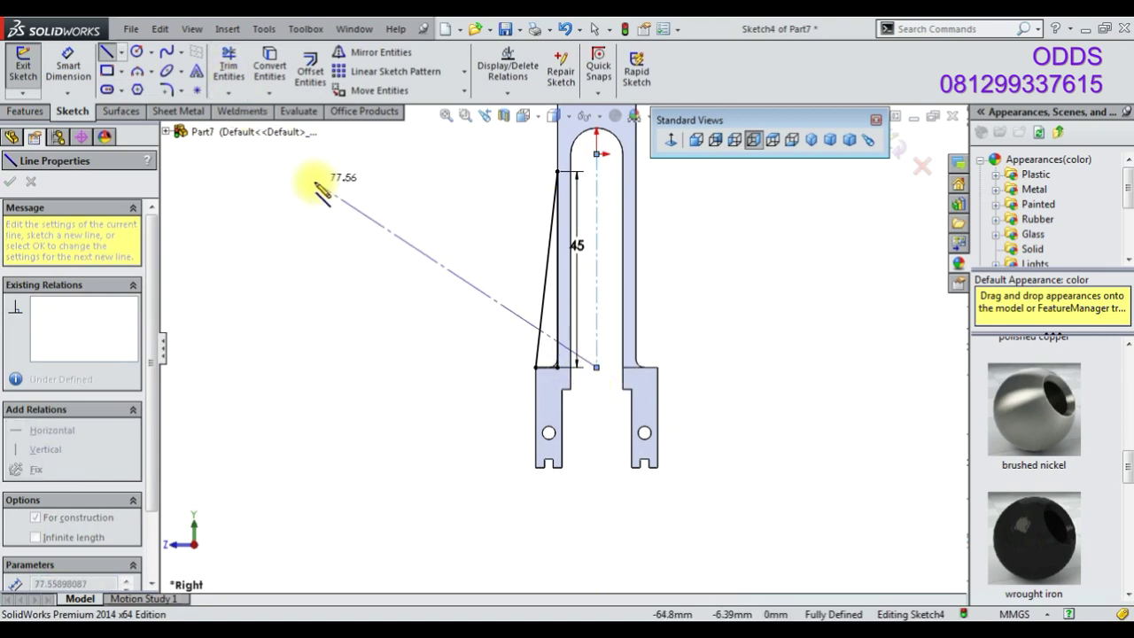
key(Escape)
key(Escape)
click(606, 276)
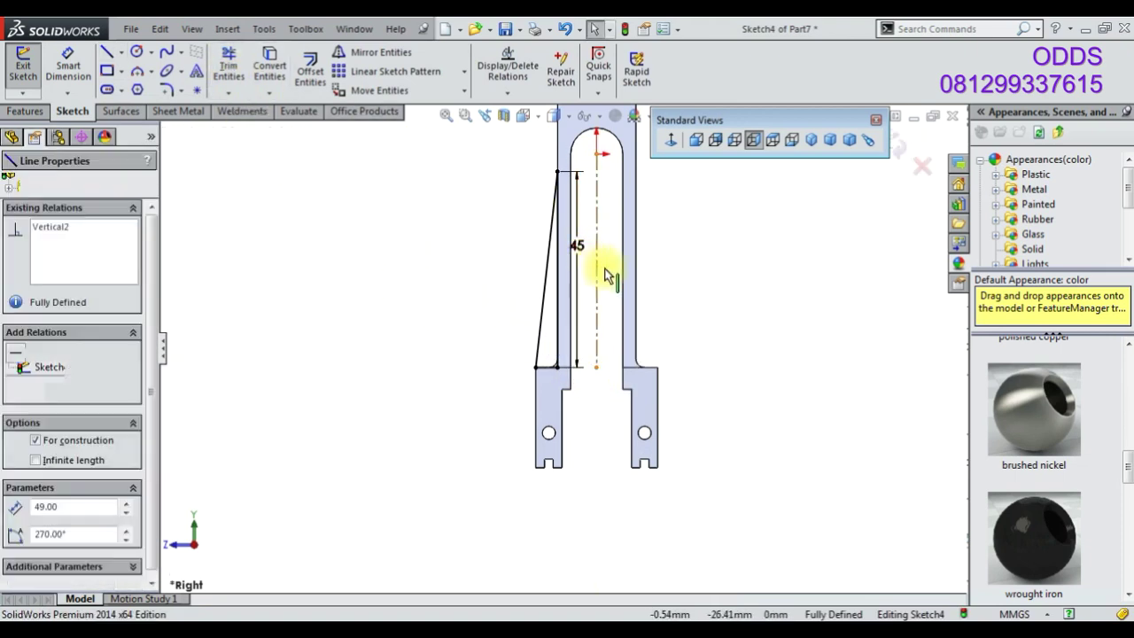
click(496, 284)
scroll(573, 354, down, 3)
scroll(573, 354, up, 2)
scroll(558, 346, up, 2)
Mirror the three left taper lines across the vertical centreline
click(377, 52)
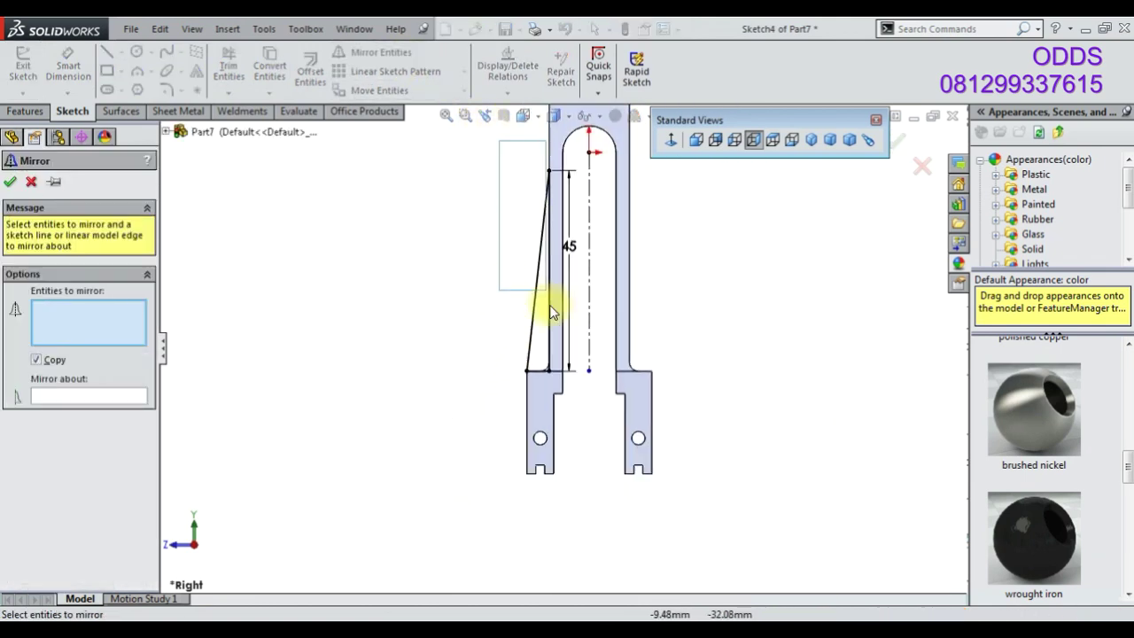
drag(551, 312, 551, 384)
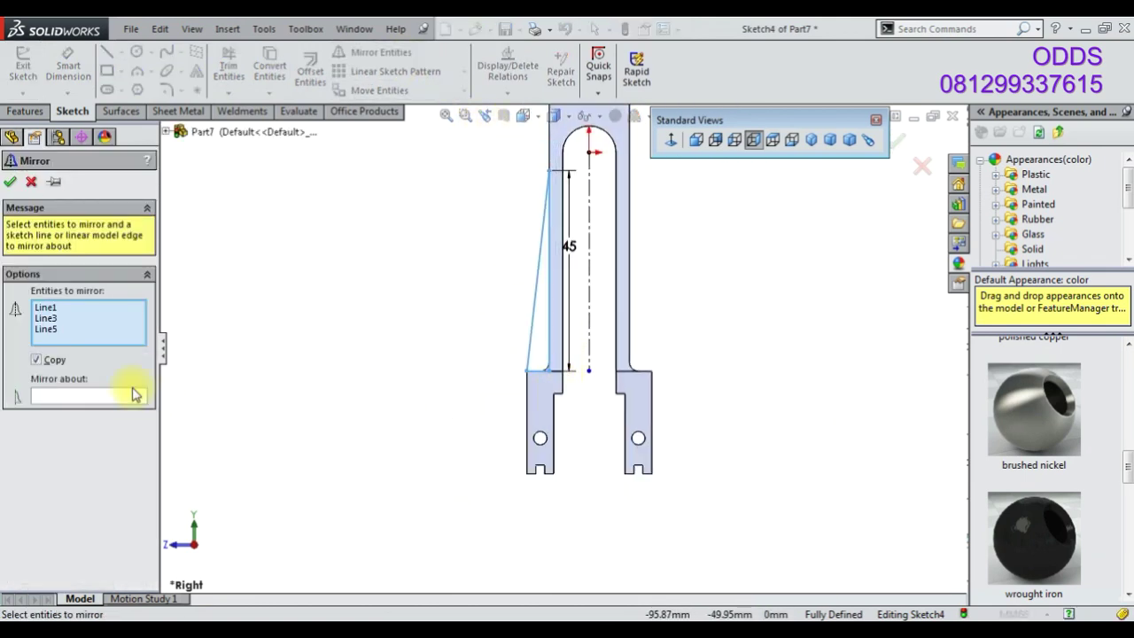
click(133, 395)
click(589, 319)
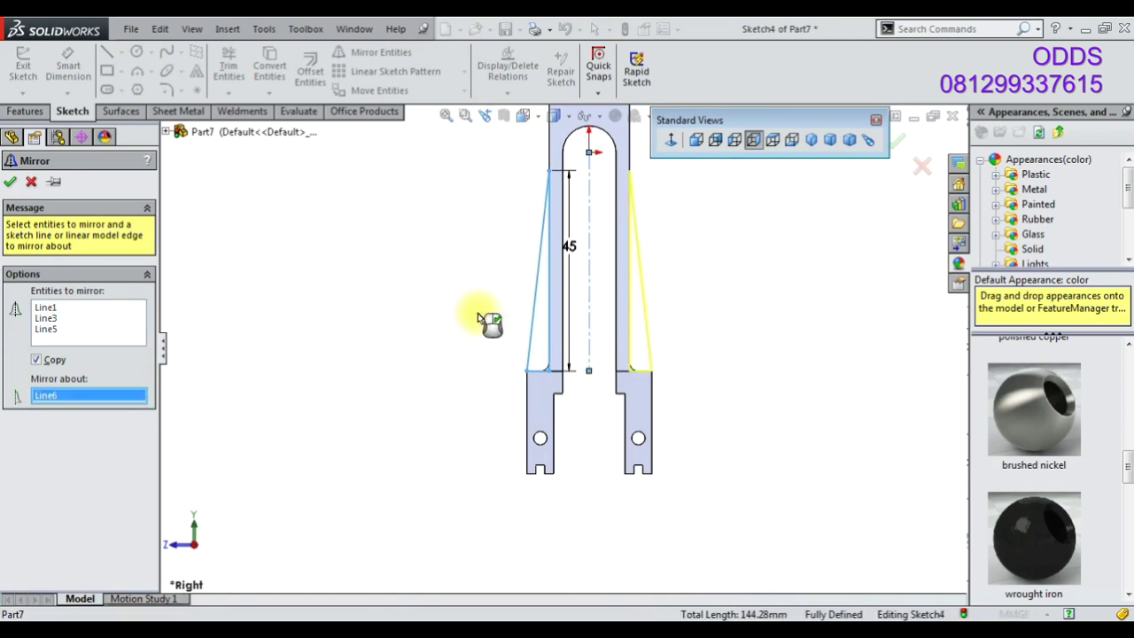
click(10, 182)
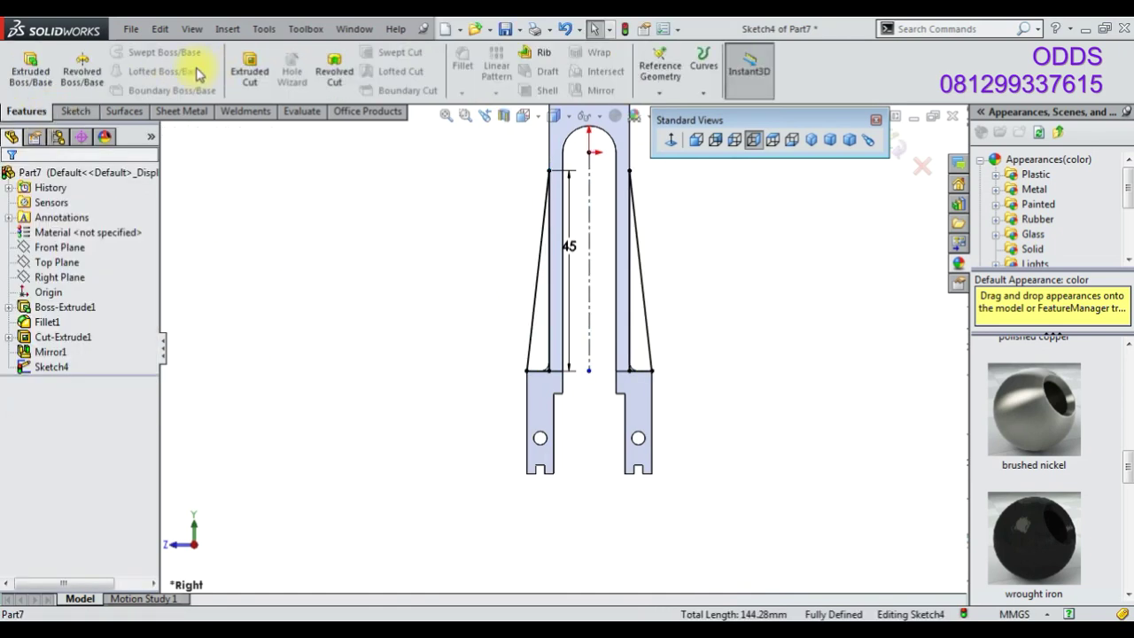
Extrude both rib outlines 3 mm Mid Plane as a boss
click(31, 71)
click(93, 277)
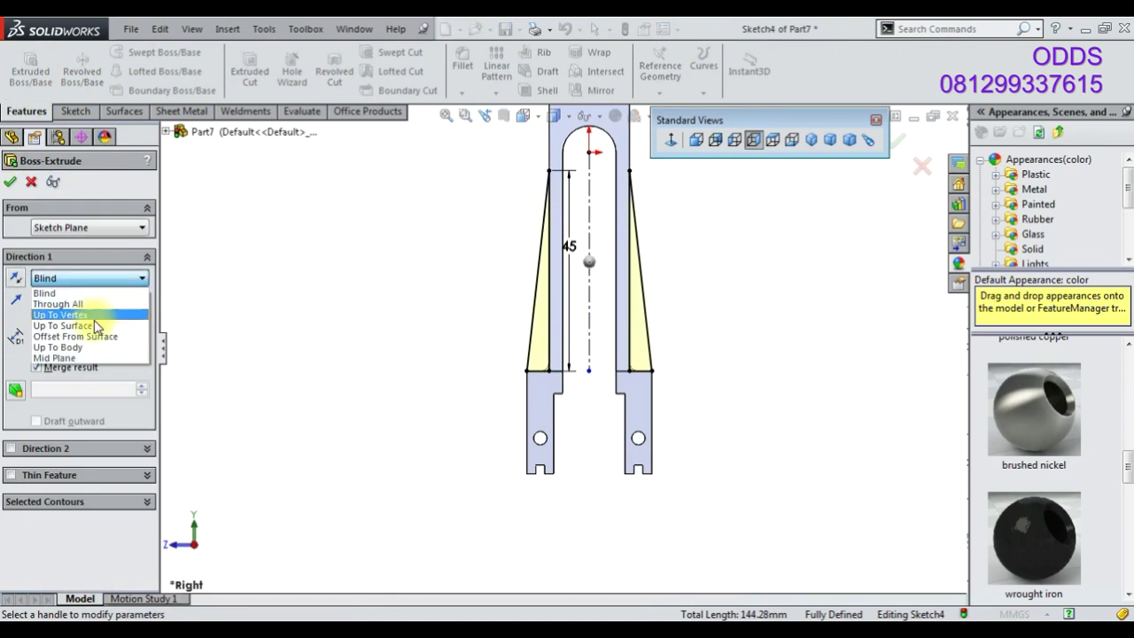
click(89, 362)
text(3)
key(Return)
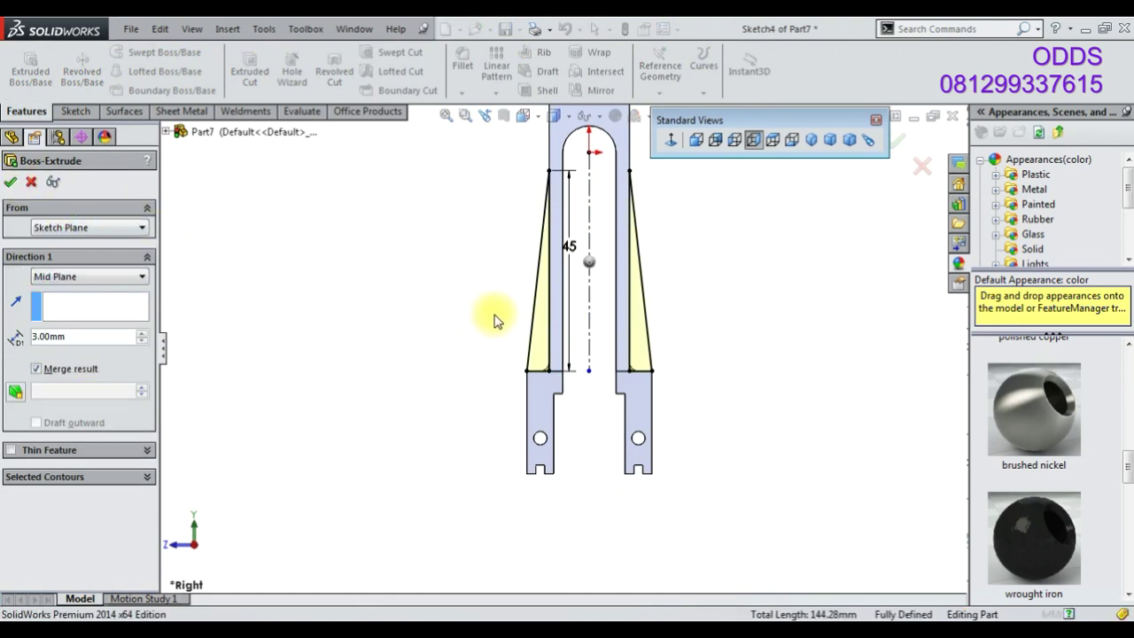
key(Return)
mouse_move(486, 328)
middle_down()
mouse_move(510, 306)
mouse_move(561, 397)
mouse_move(410, 316)
mouse_move(319, 353)
mouse_move(222, 369)
middle_up()
Sketch on the Front Plane, viewed normal-to, with a vertical centreline rising from the origin
key(f)
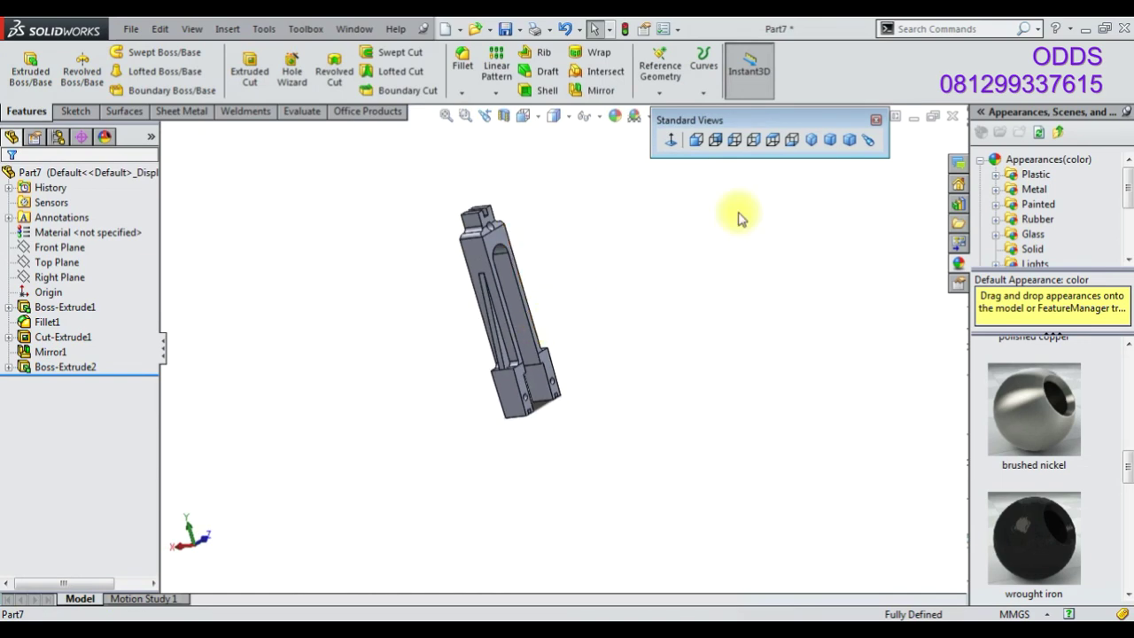
click(810, 139)
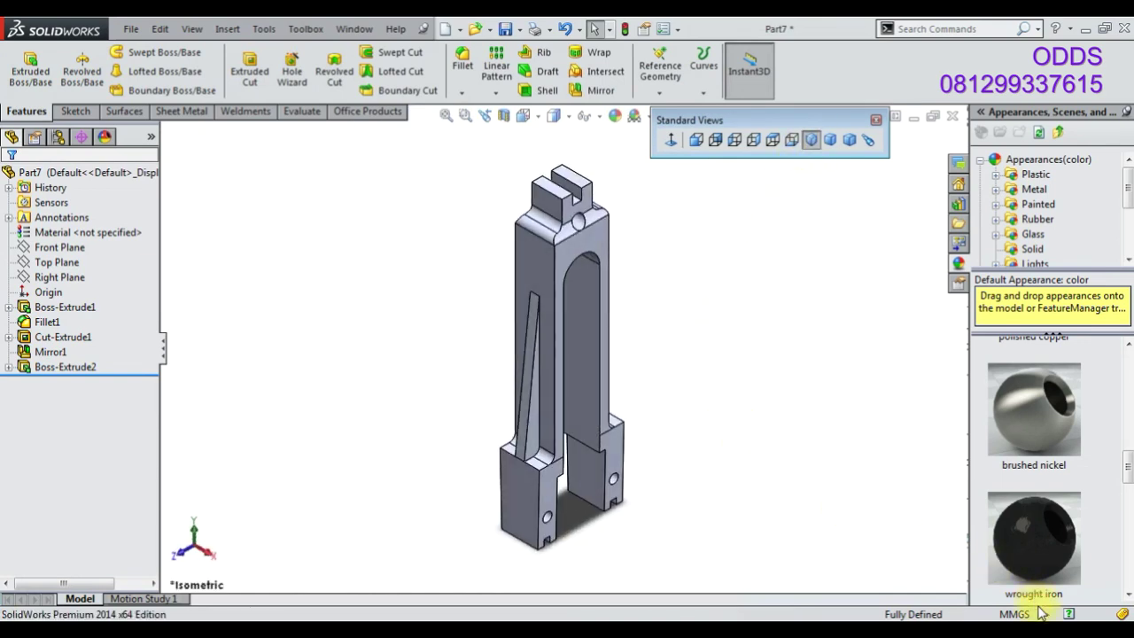
click(62, 248)
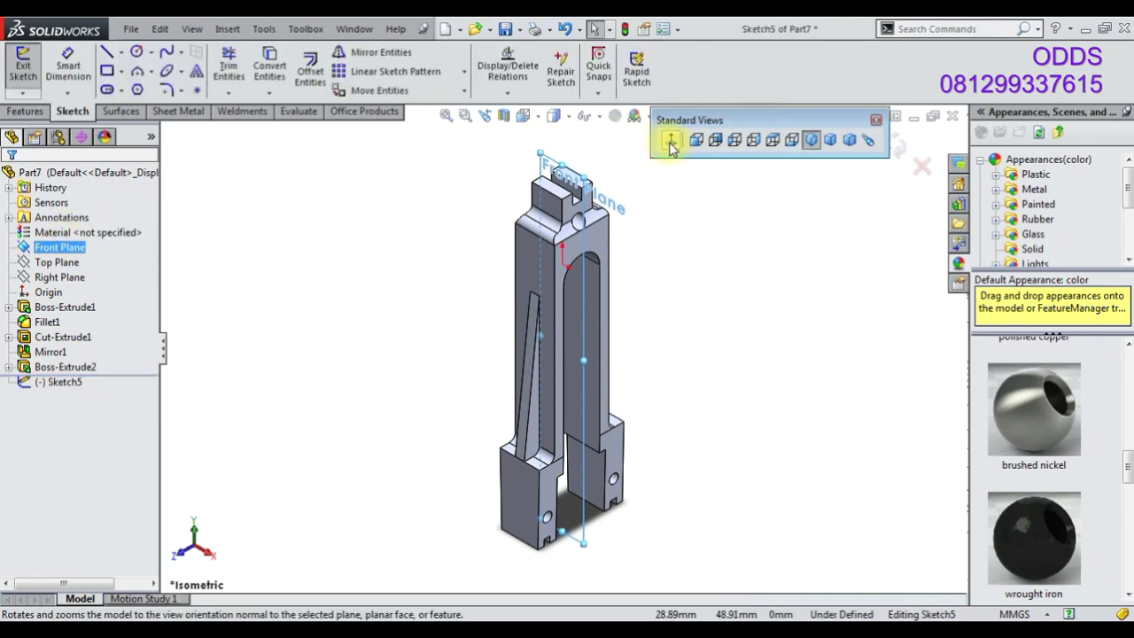
click(671, 139)
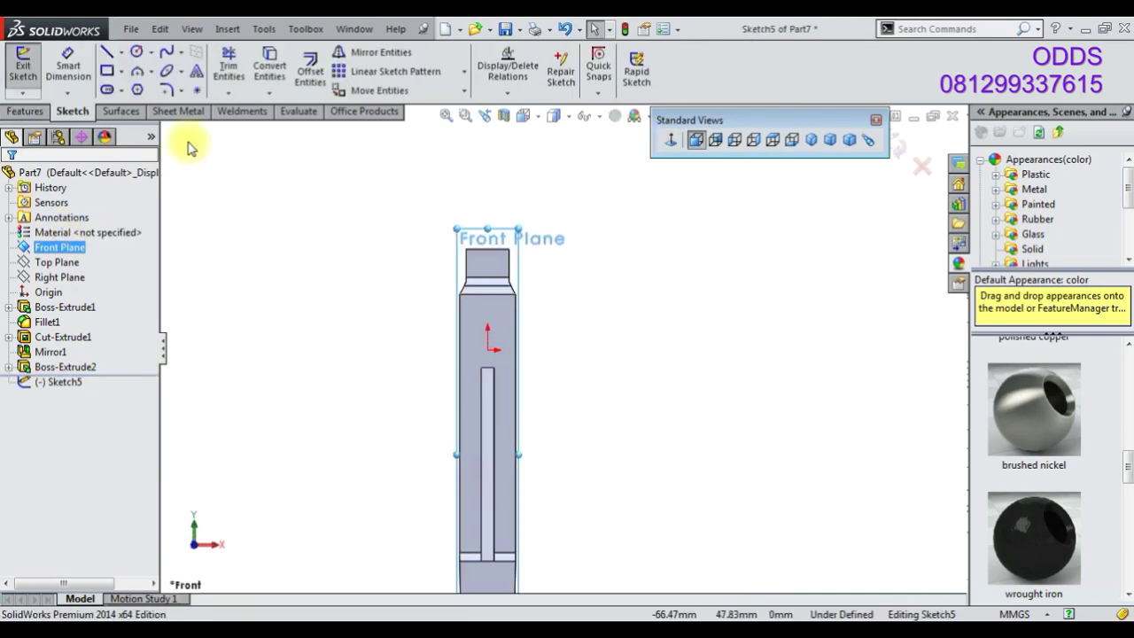
click(121, 53)
click(146, 79)
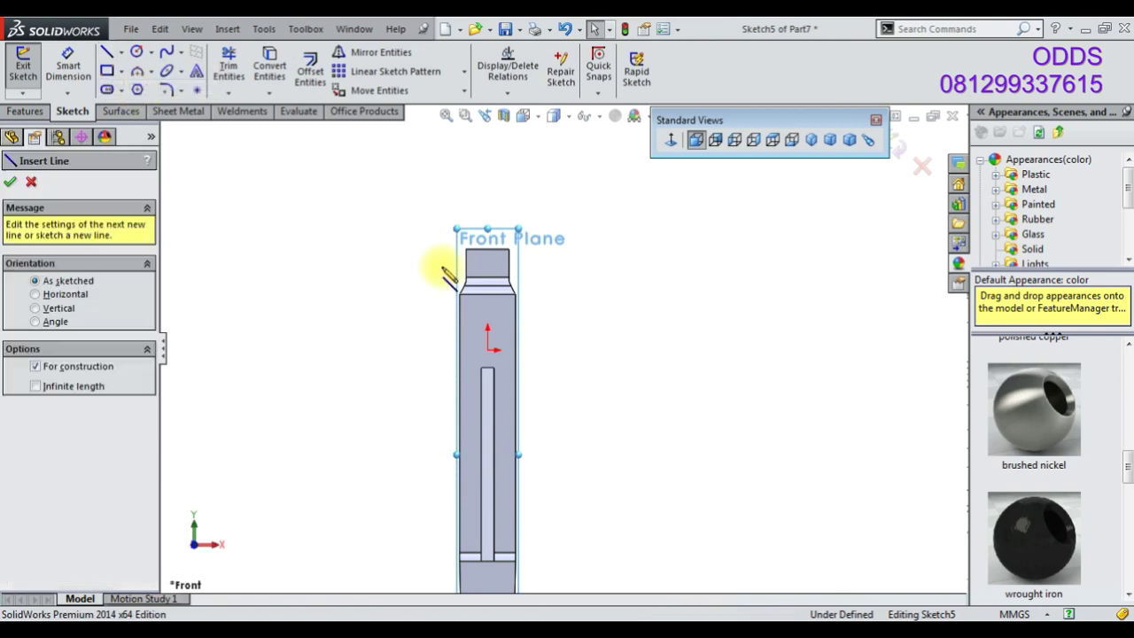
click(486, 349)
click(488, 184)
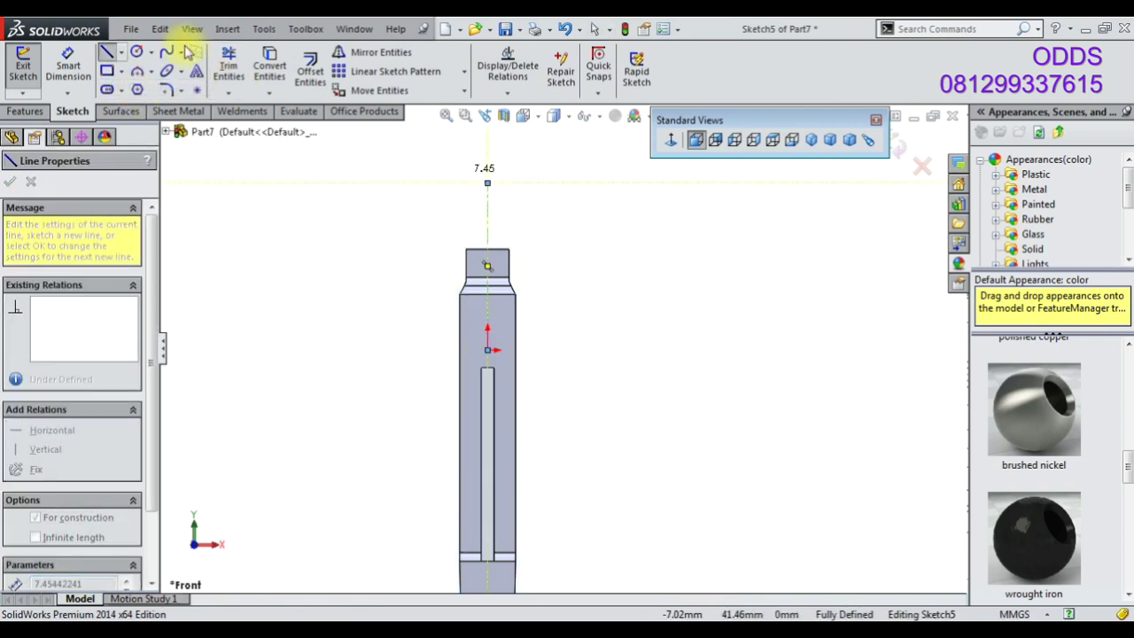
Draw a corner rectangle enclosing the bracket's top end
click(136, 52)
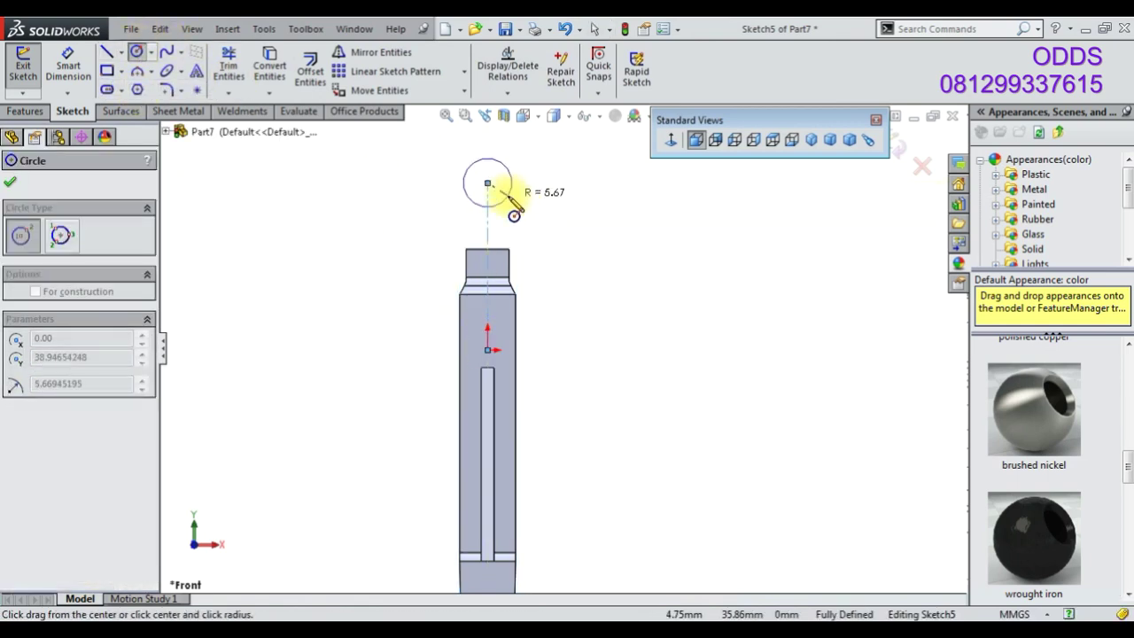
click(467, 195)
click(106, 71)
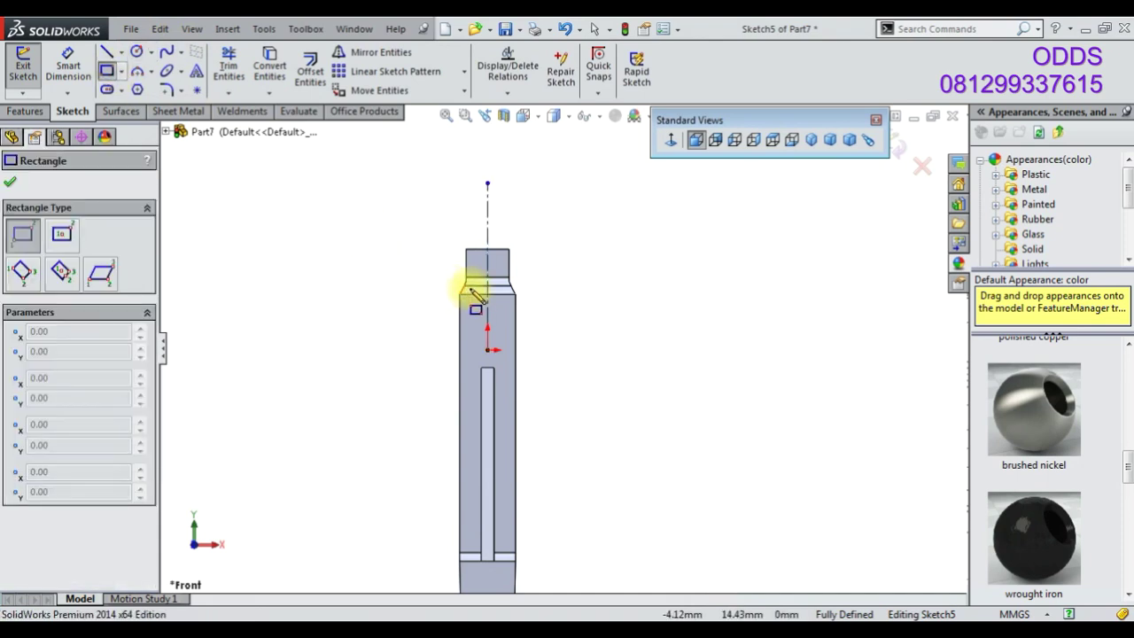
scroll(474, 306, down, 3)
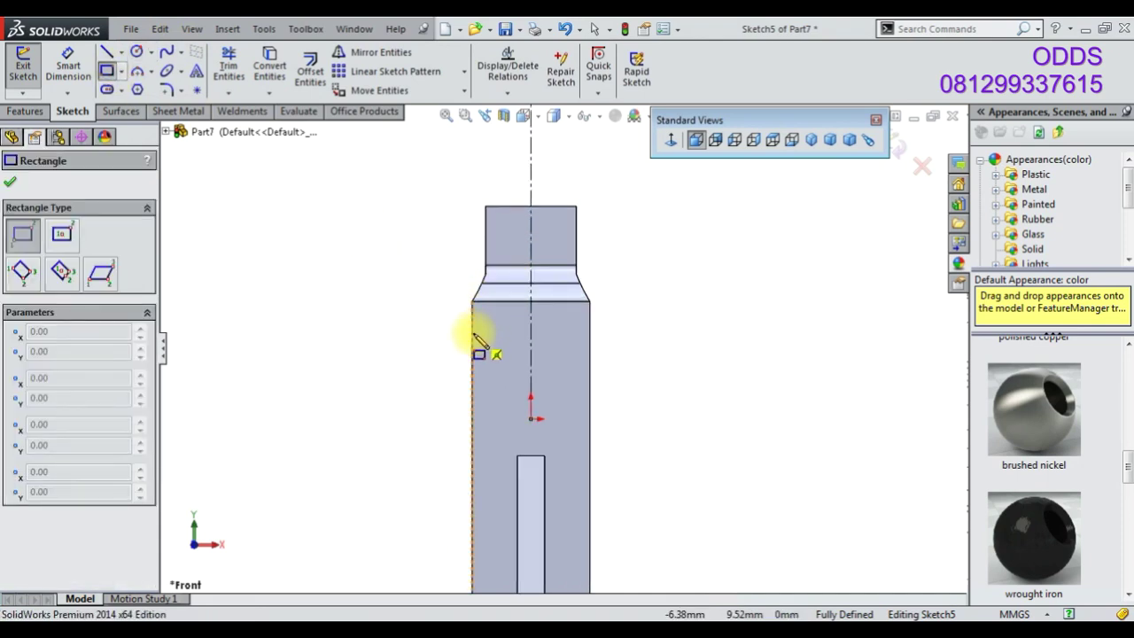
key(Right)
key(Right)
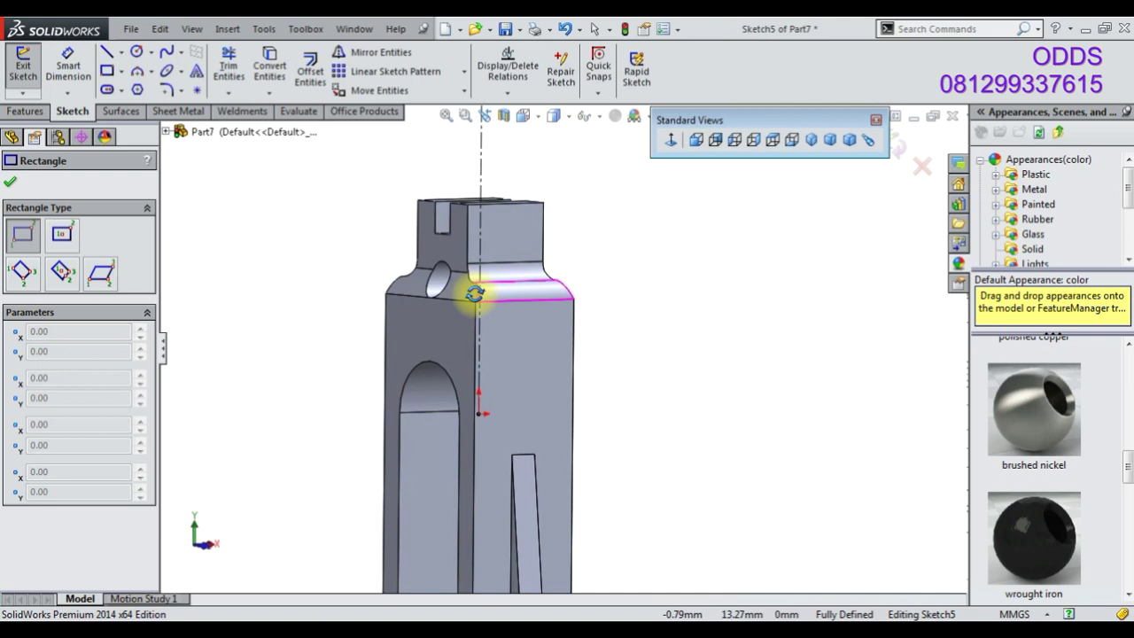
click(523, 330)
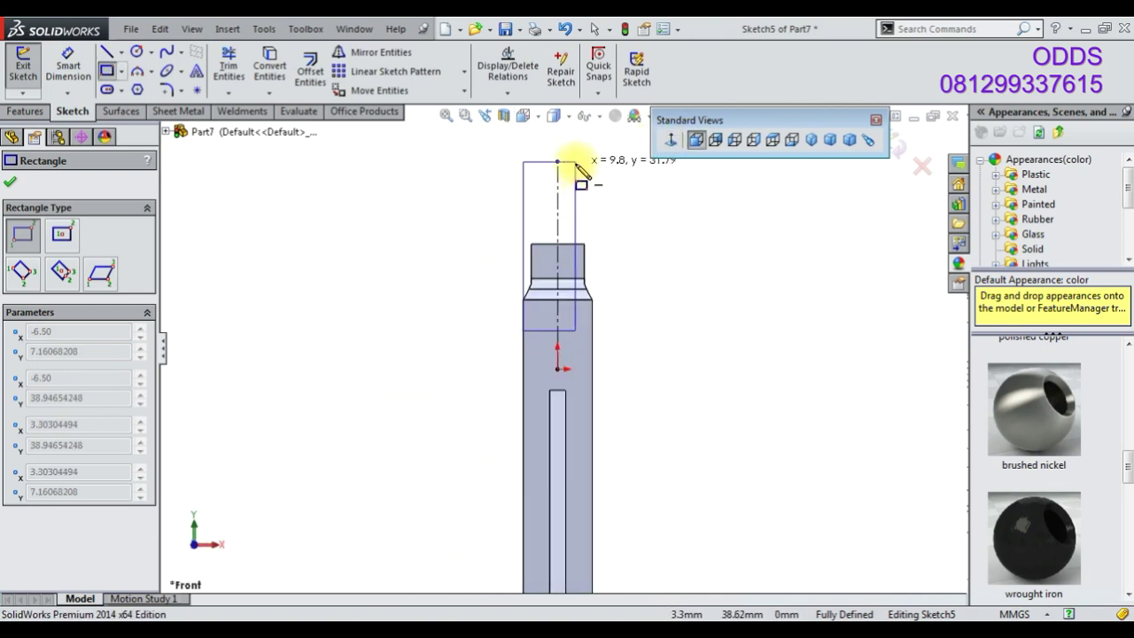
click(574, 162)
right_click(374, 200)
Draw a circle centred on the rectangle's top midpoint, sized to the rectangle's width
key(Escape)
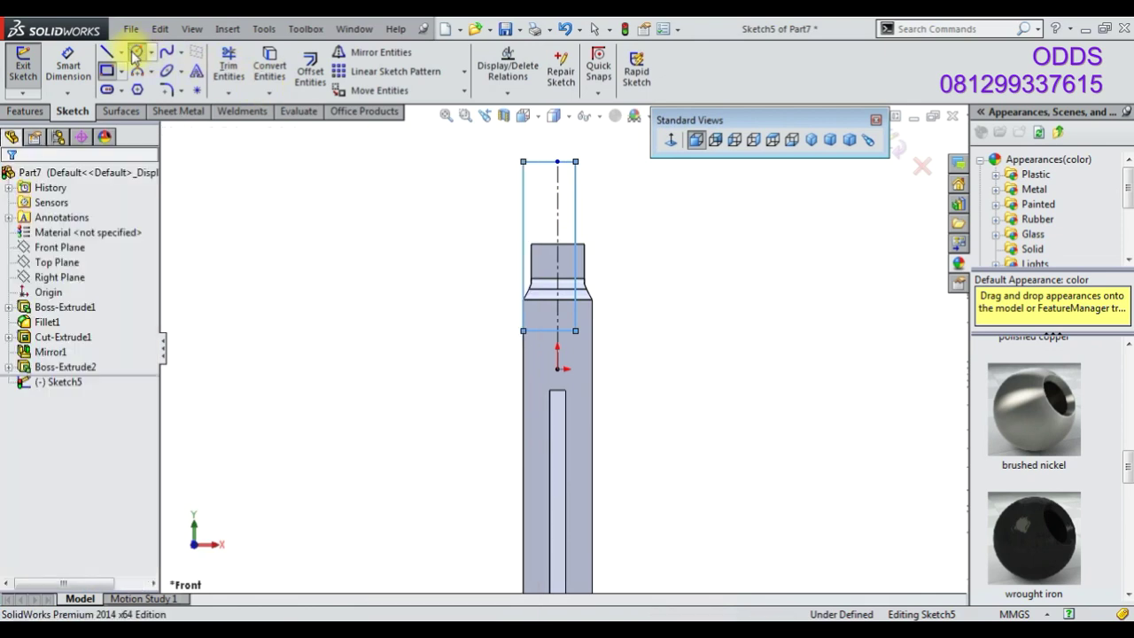
click(135, 54)
click(557, 161)
click(523, 170)
right_click(394, 190)
Drag the rectangle's corner to meet the circle and raise the circle and top line
click(407, 187)
mouse_move(576, 331)
mouse_down()
mouse_move(602, 340)
mouse_move(591, 328)
mouse_up()
scroll(603, 205, down, 3)
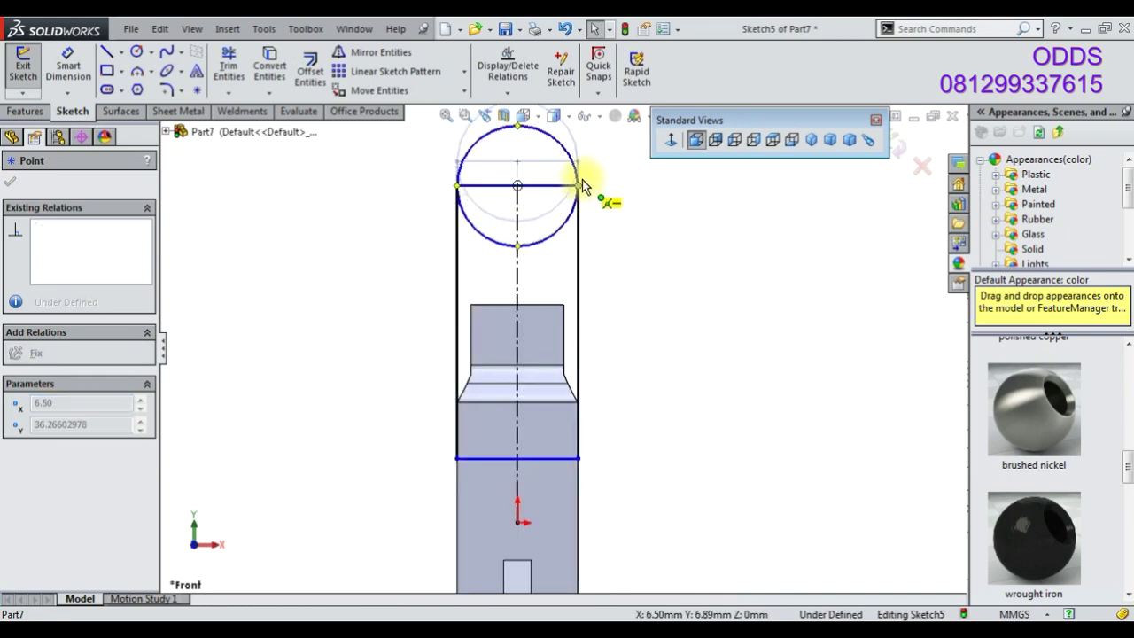
scroll(599, 233, up, 2)
mouse_move(536, 223)
mouse_down()
mouse_move(529, 191)
mouse_move(508, 190)
mouse_up()
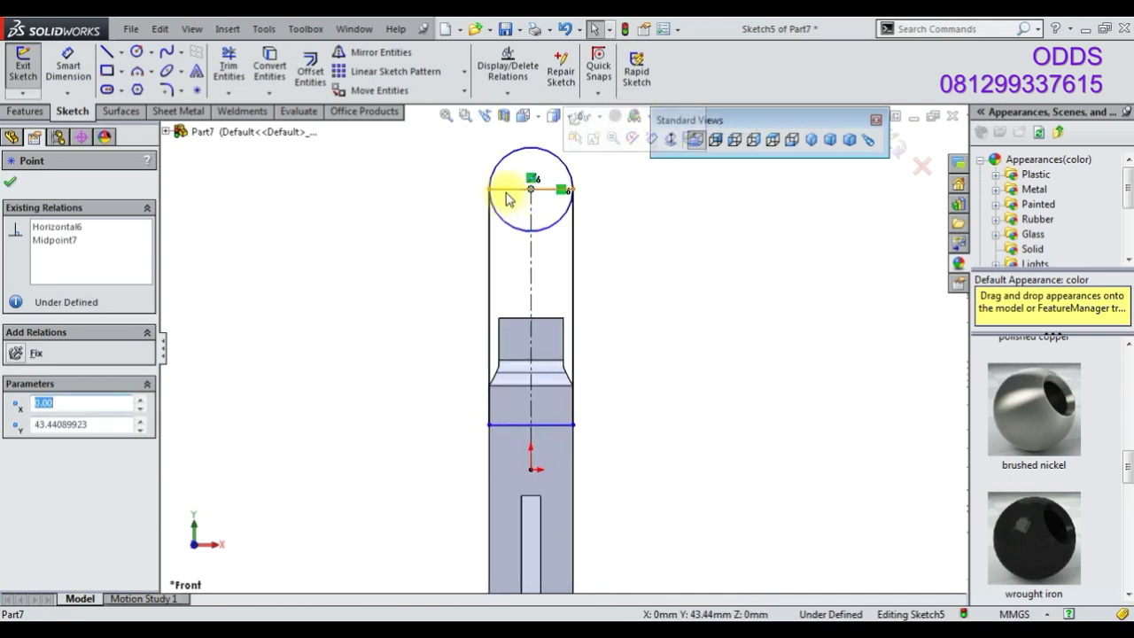
click(506, 186)
click(696, 296)
scroll(624, 270, up, 1)
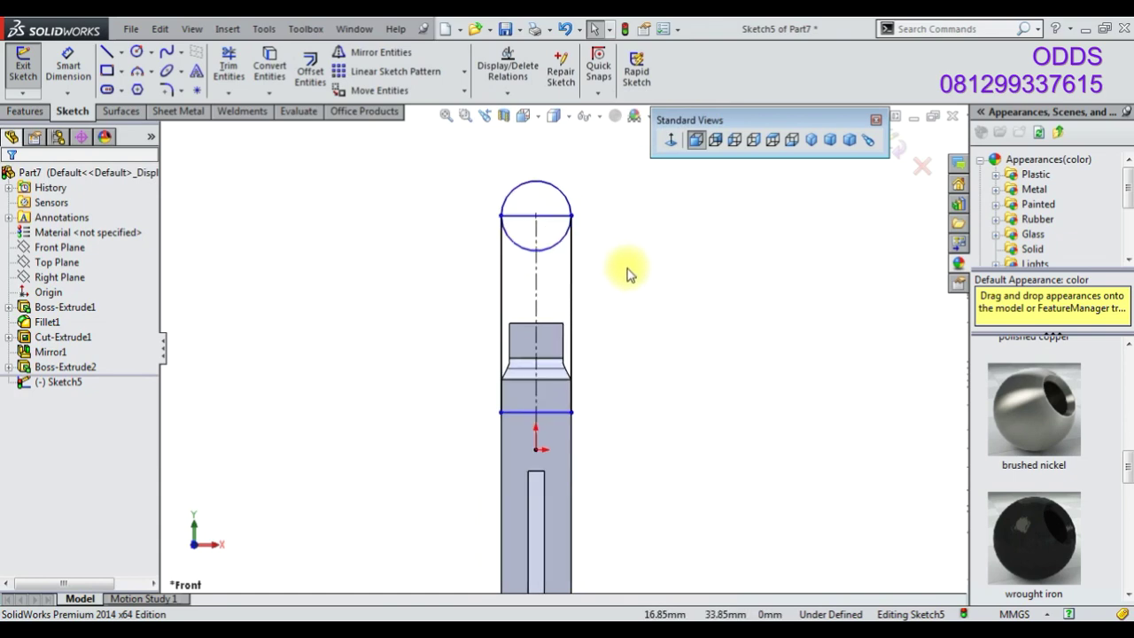
scroll(604, 263, down, 2)
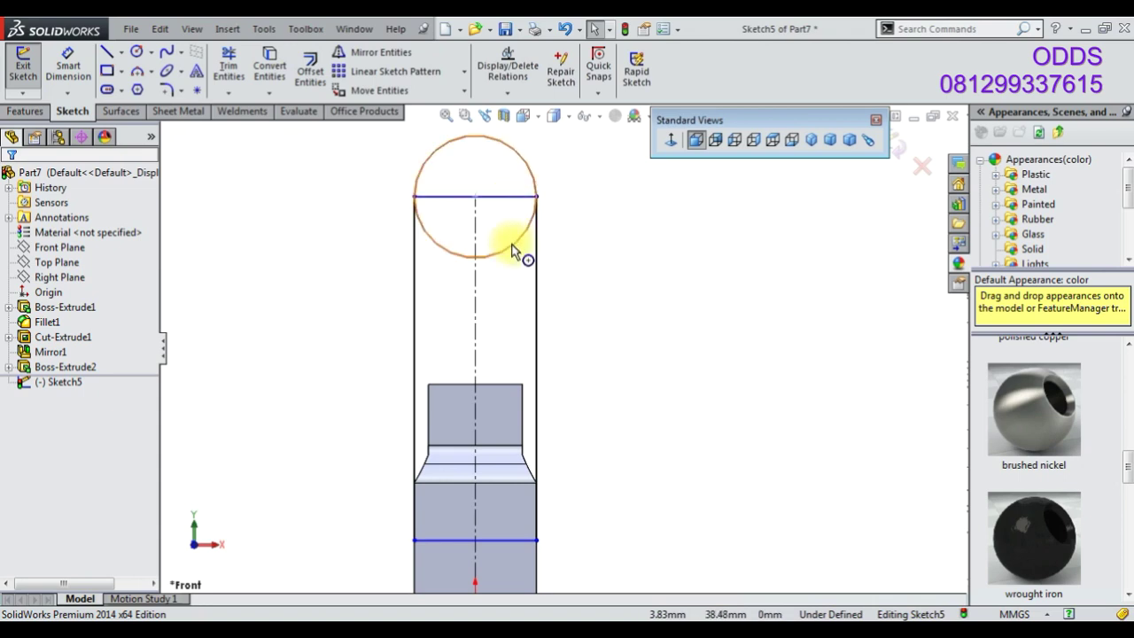
click(413, 301)
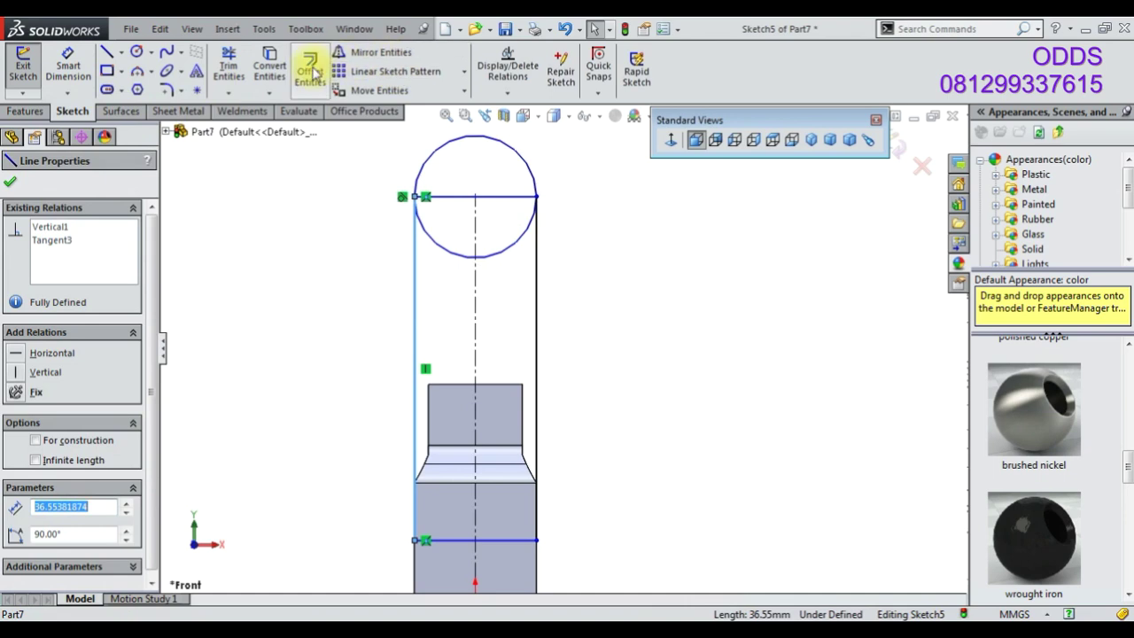
Offset the single left side line 1.50 mm with Reverse and Select chain unchecked
click(38, 269)
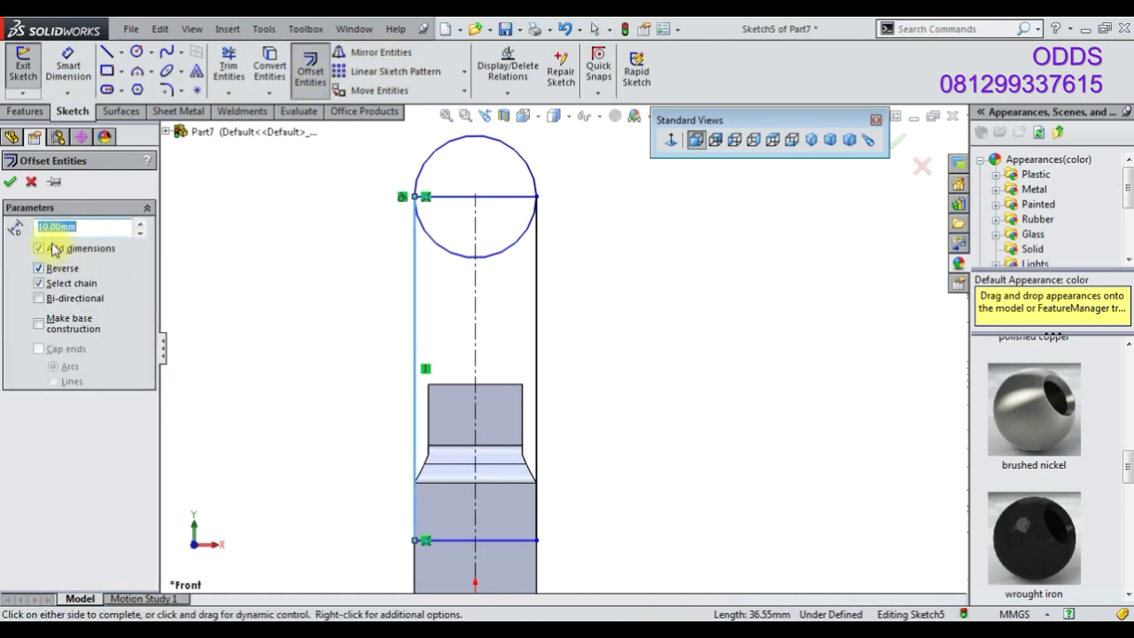
text(1.5)
click(38, 282)
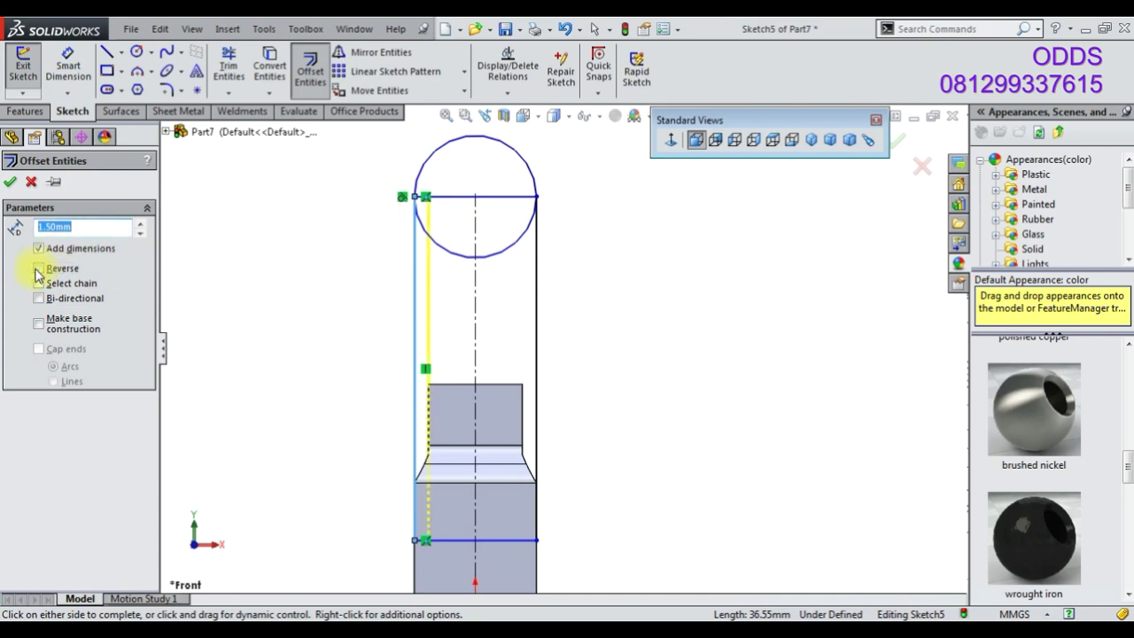
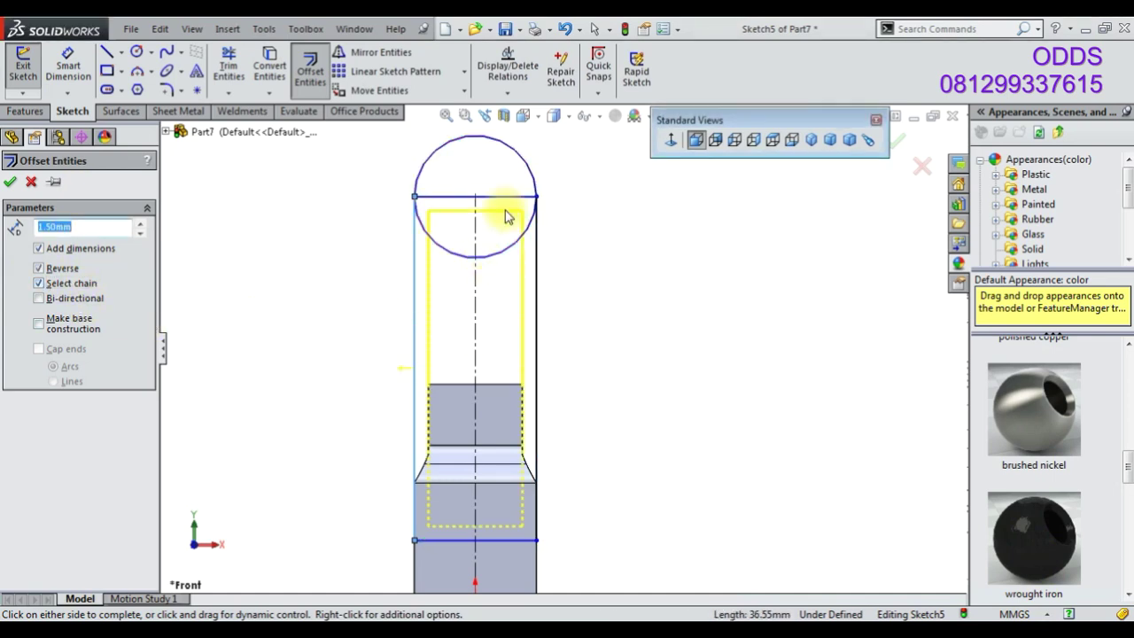
Drop the circle offset and trim away the circle's lower half to leave an arched top
click(532, 171)
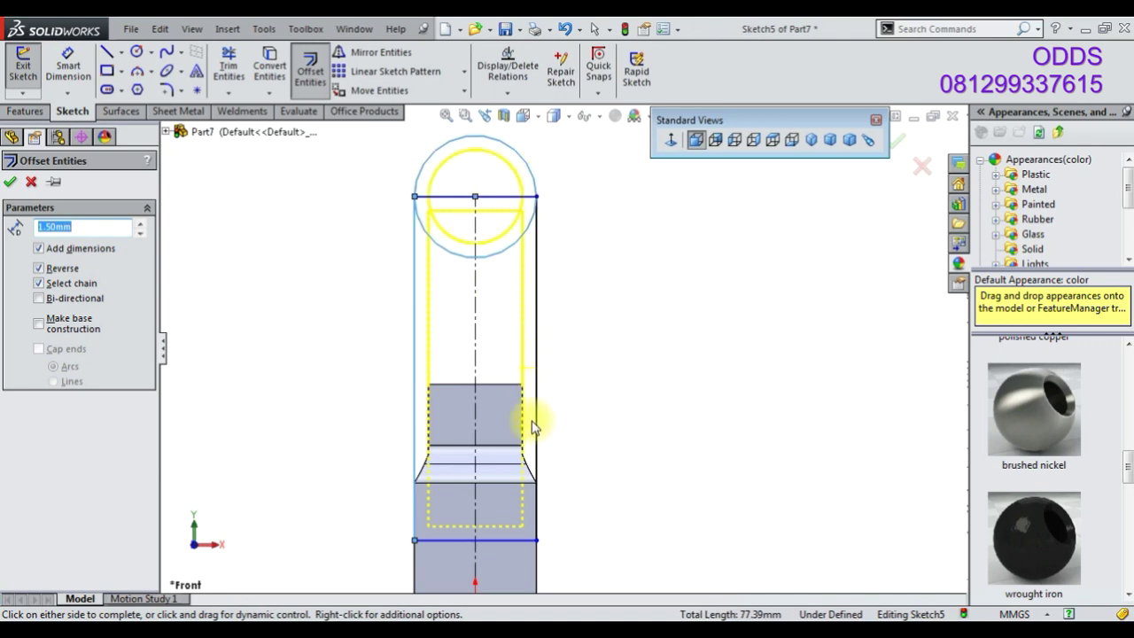
click(30, 182)
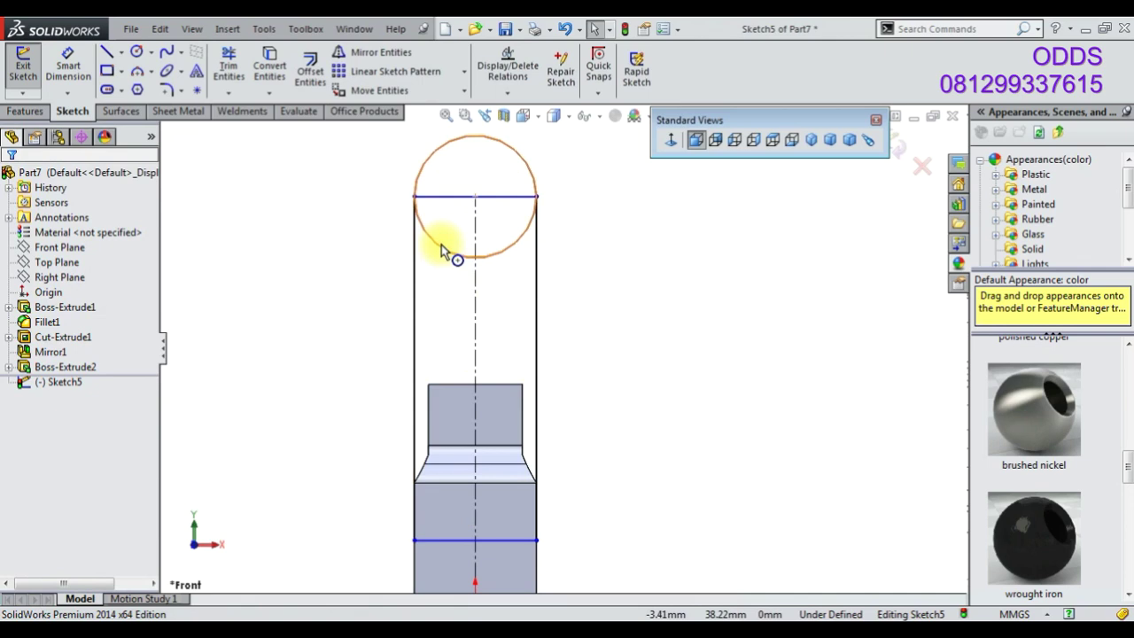
click(228, 63)
mouse_move(448, 222)
mouse_down()
mouse_move(491, 186)
mouse_move(399, 246)
mouse_up()
click(12, 180)
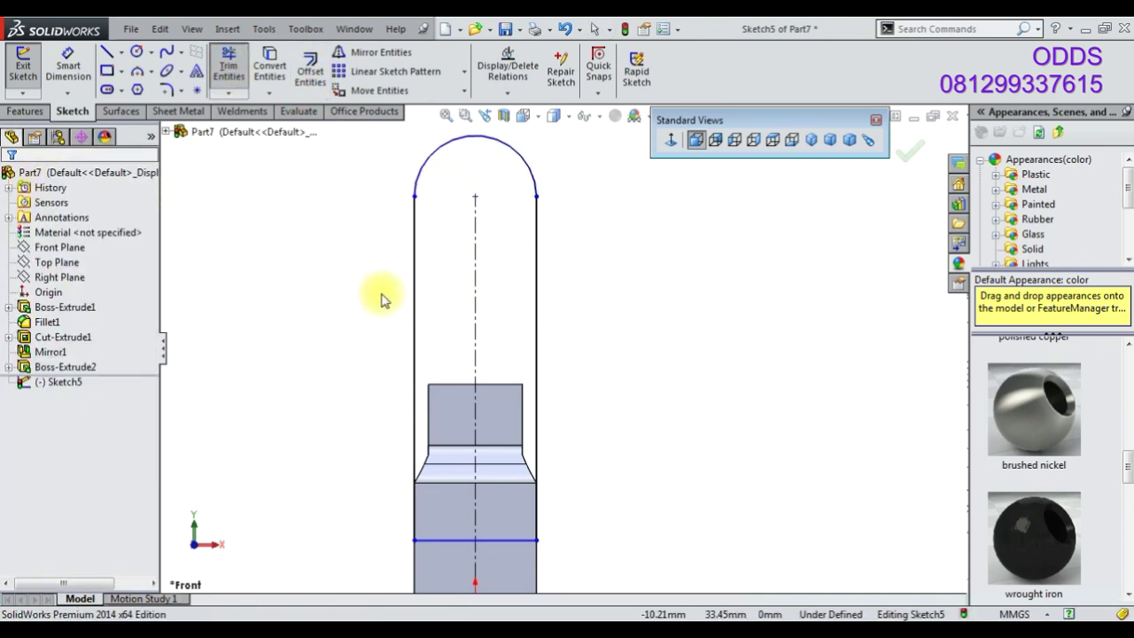
Offset the U outline chain 1.50 mm to the inside
click(310, 67)
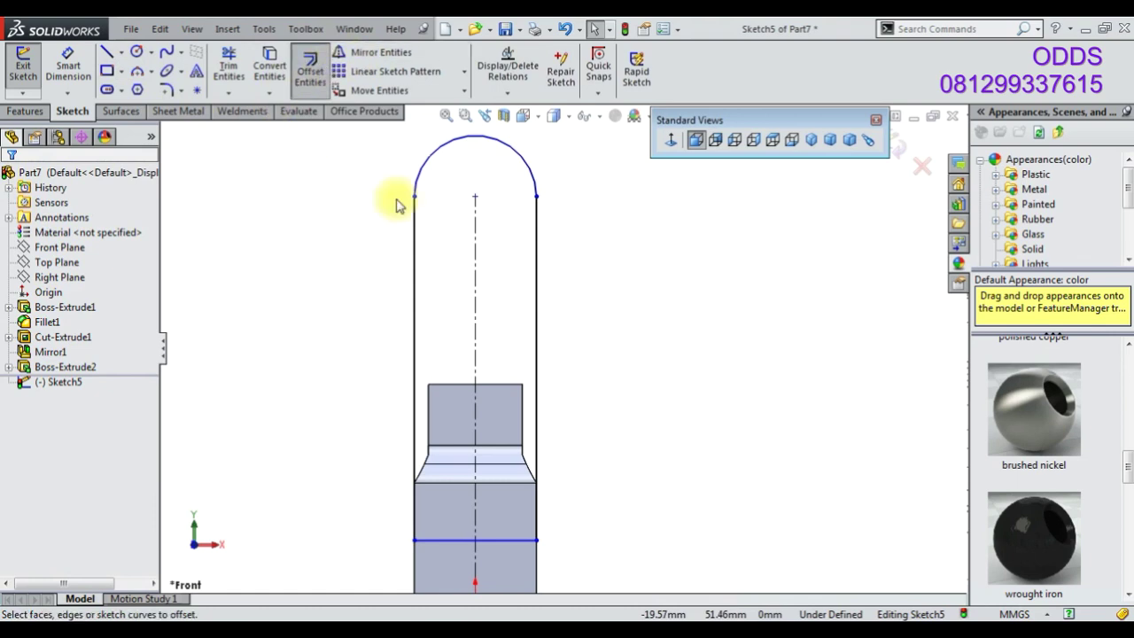
click(414, 287)
click(39, 269)
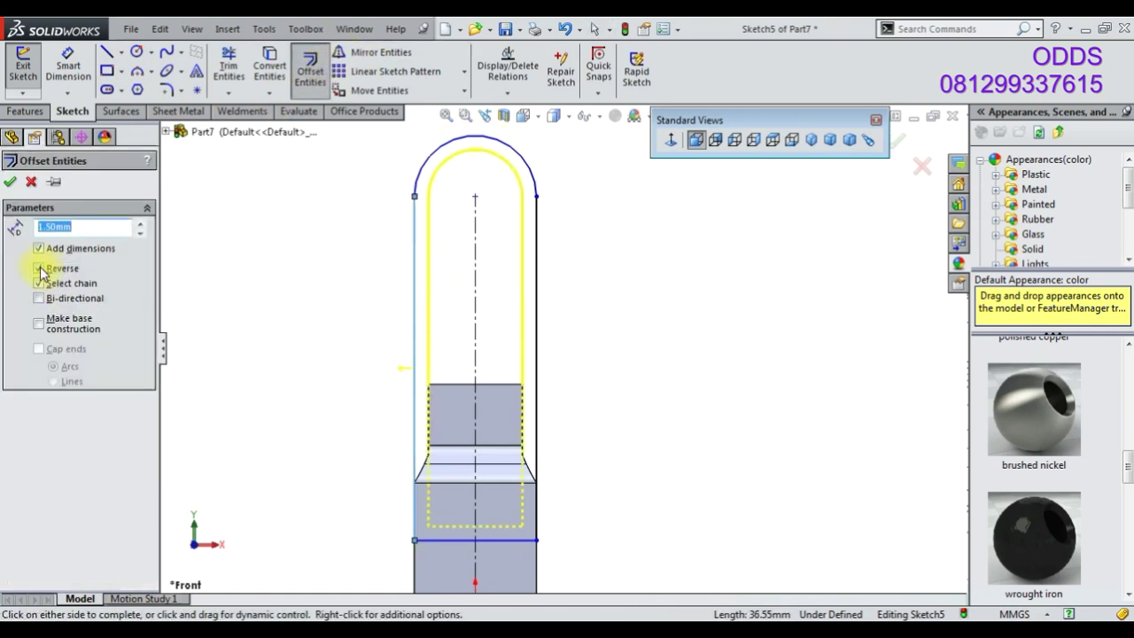
click(11, 182)
Trim the excess lower ends of the left and right inner offset lines
click(228, 66)
scroll(531, 318, down, 3)
scroll(509, 345, down, 3)
drag(509, 346, 613, 374)
drag(663, 340, 671, 353)
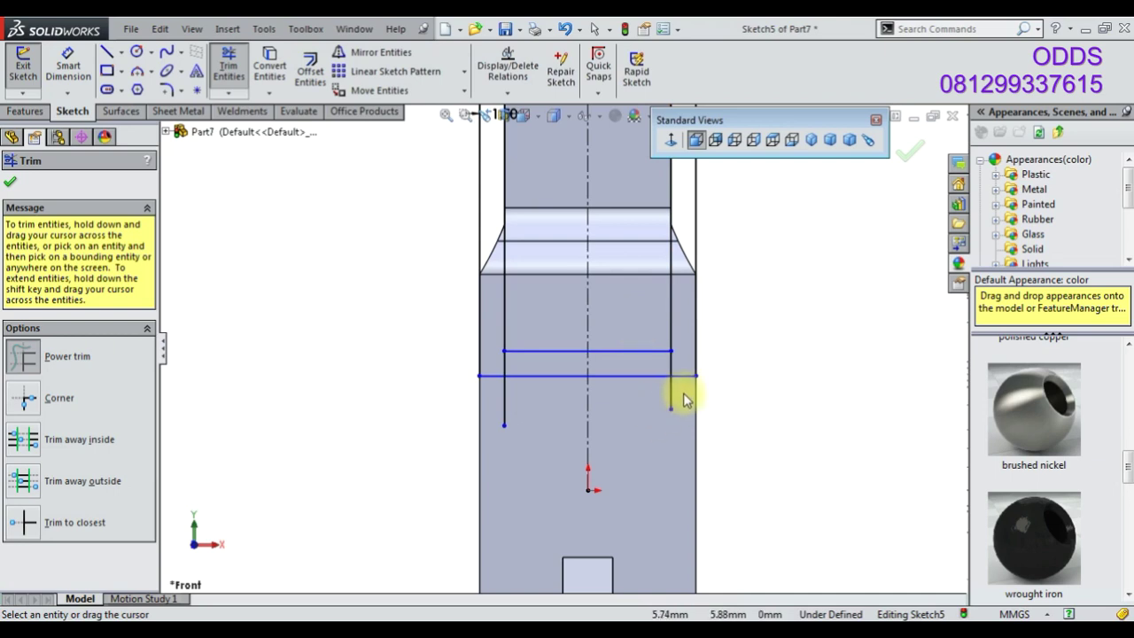
Dimension the 1.50 mm wall thickness between the outer and inner outlines
scroll(620, 354, up, 2)
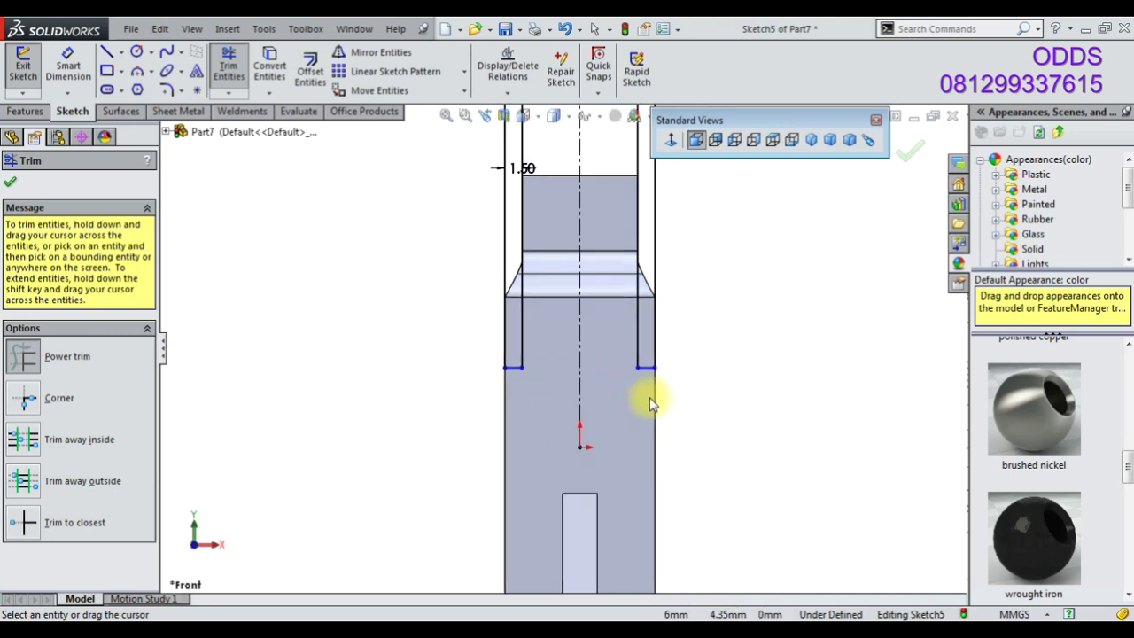
scroll(638, 337, up, 2)
scroll(622, 253, up, 1)
click(82, 80)
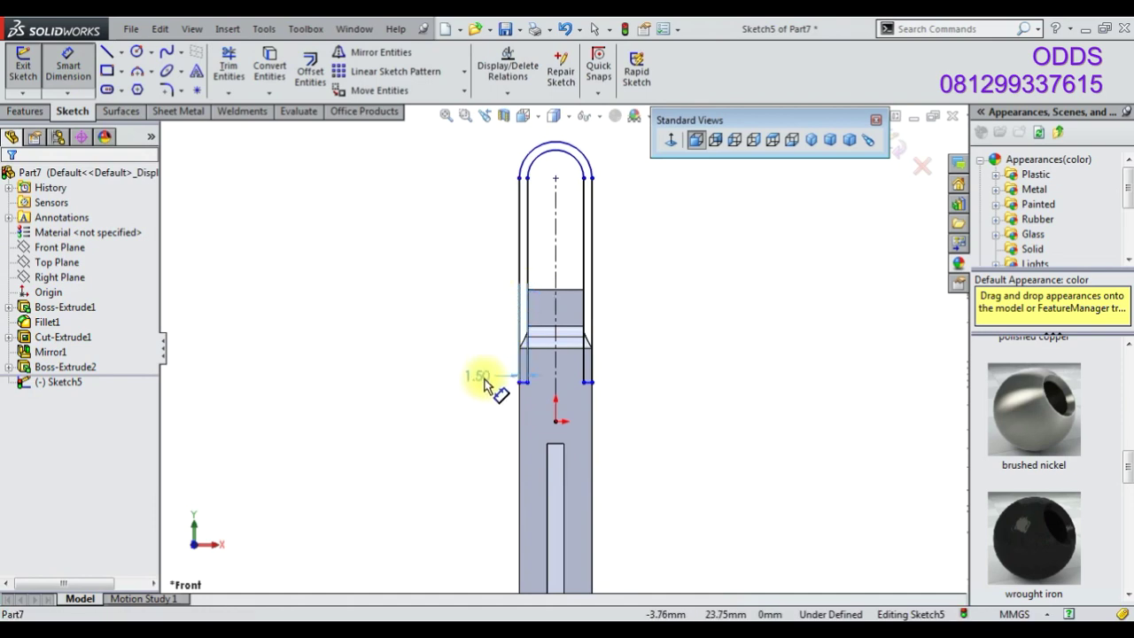
click(485, 406)
scroll(653, 417, down, 1)
scroll(611, 372, down, 2)
middle_drag(594, 355, 607, 370)
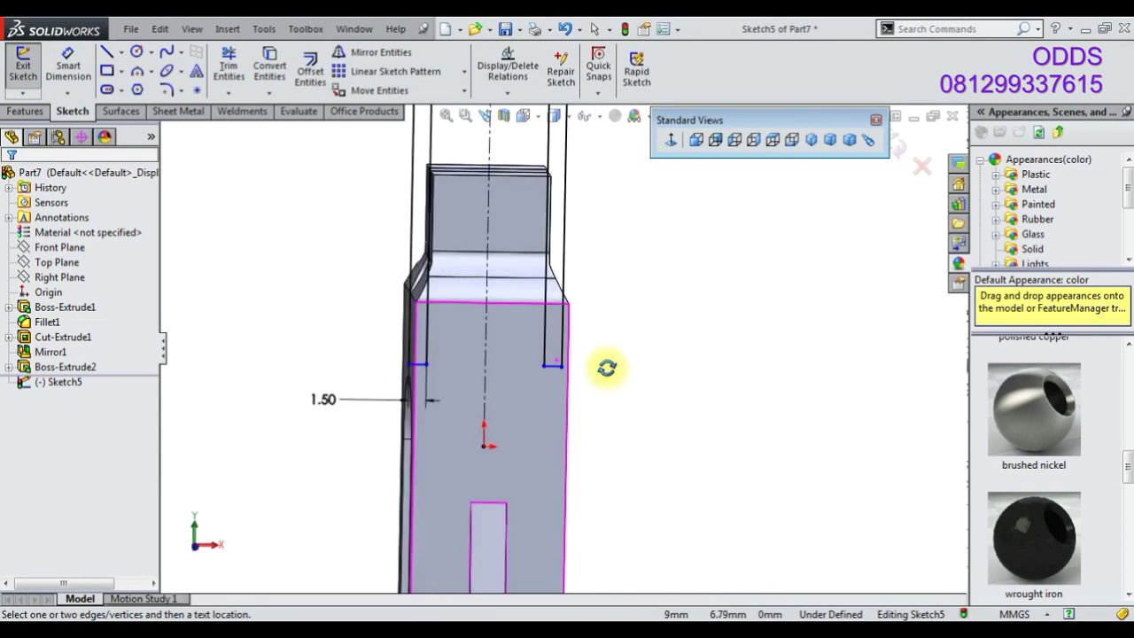
click(690, 142)
scroll(544, 435, down, 2)
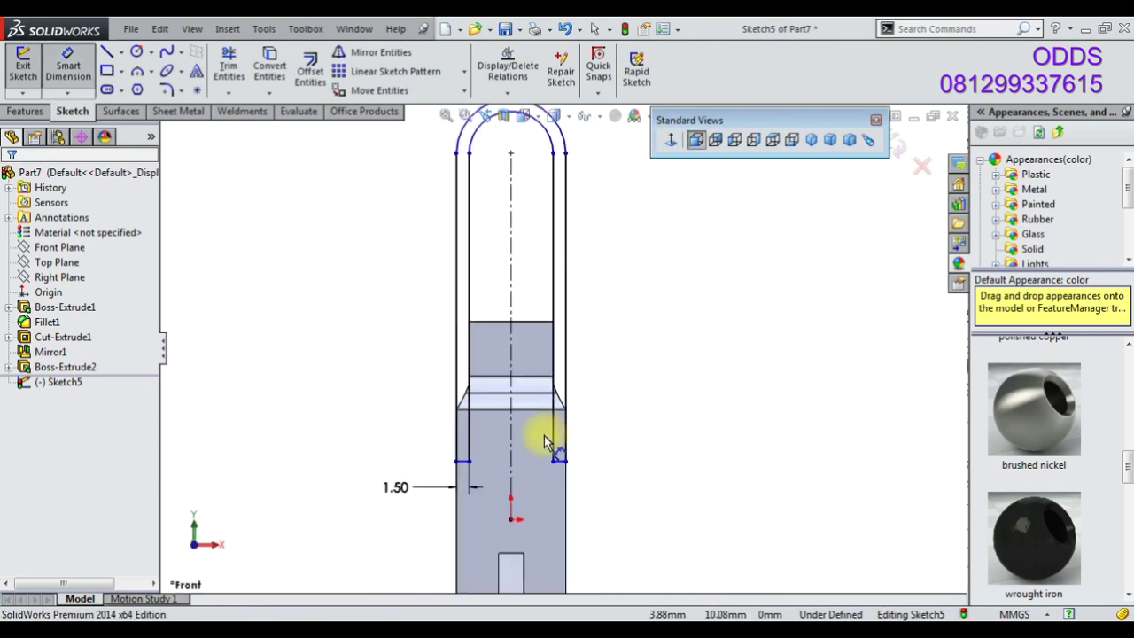
scroll(552, 418, down, 2)
Add a 4 mm vertical dimension from the upper edge to the inner bottom line
click(546, 349)
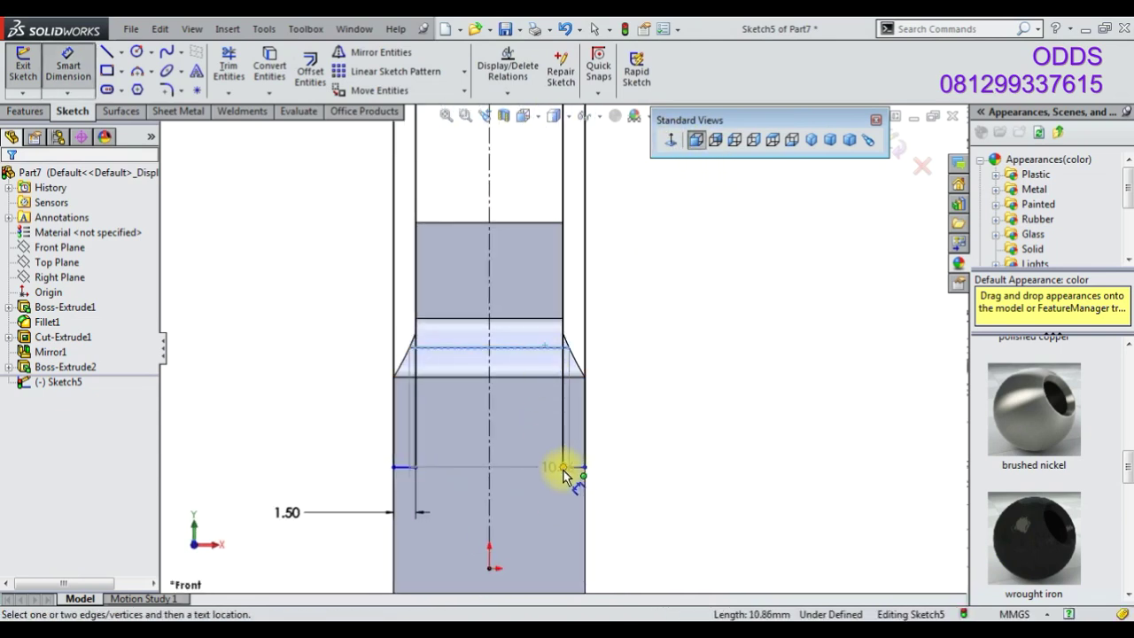
click(573, 466)
click(359, 425)
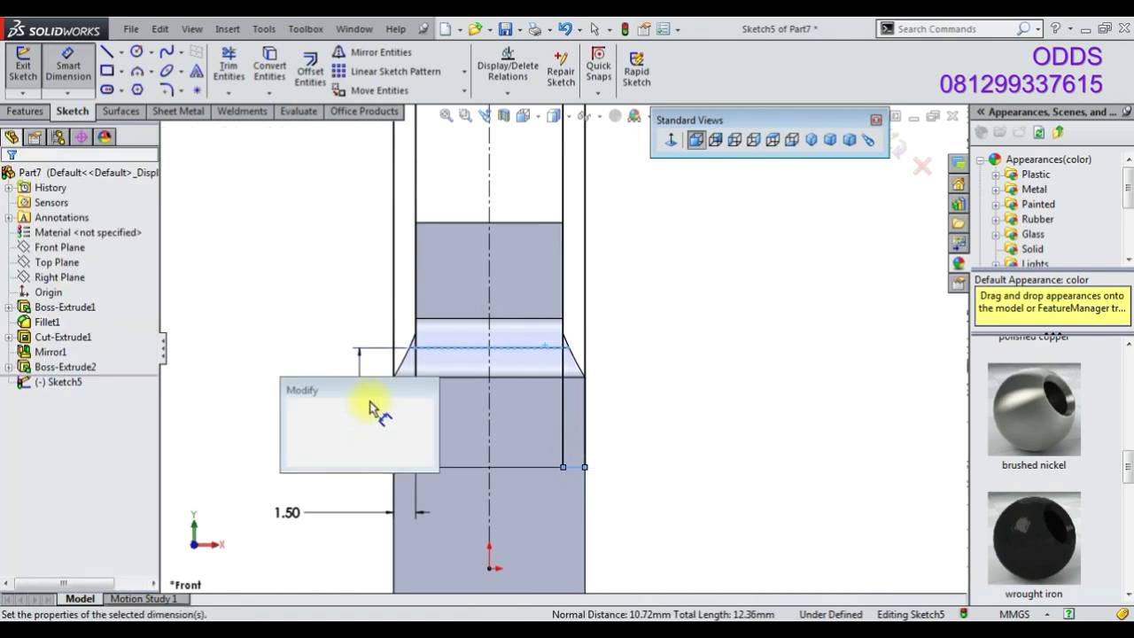
text(4)
key(Return)
click(332, 317)
Inspect the sketch in 3D and Normal To, then exit Sketch5
mouse_move(633, 380)
middle_down()
mouse_move(576, 397)
mouse_move(561, 417)
mouse_move(532, 379)
mouse_move(476, 405)
mouse_move(612, 395)
middle_up()
click(672, 142)
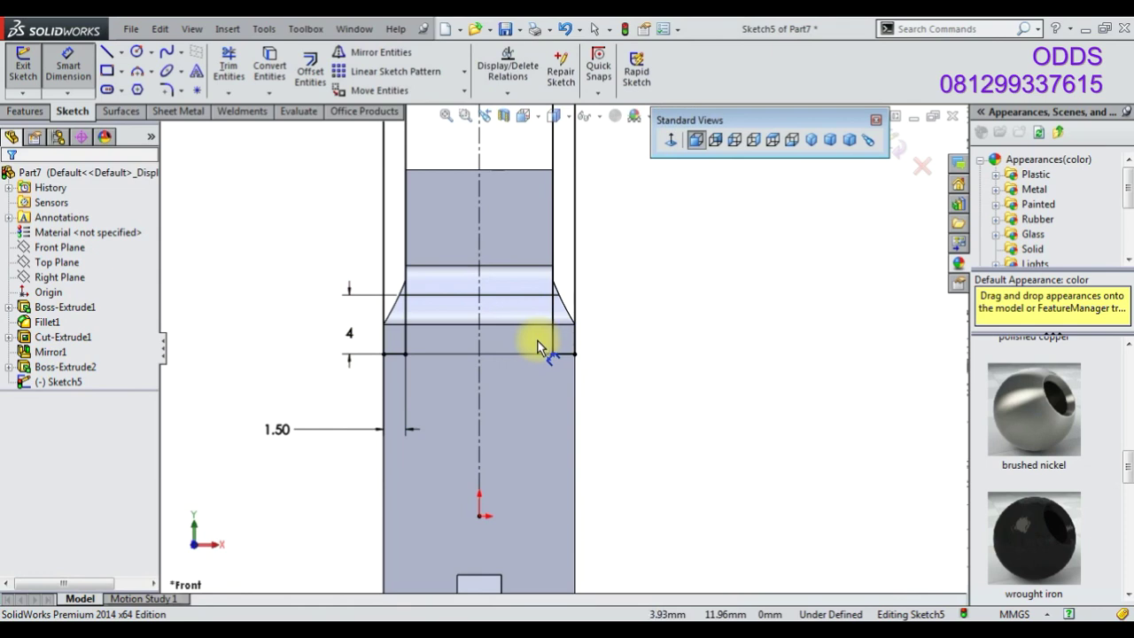
middle_drag(537, 347, 518, 342)
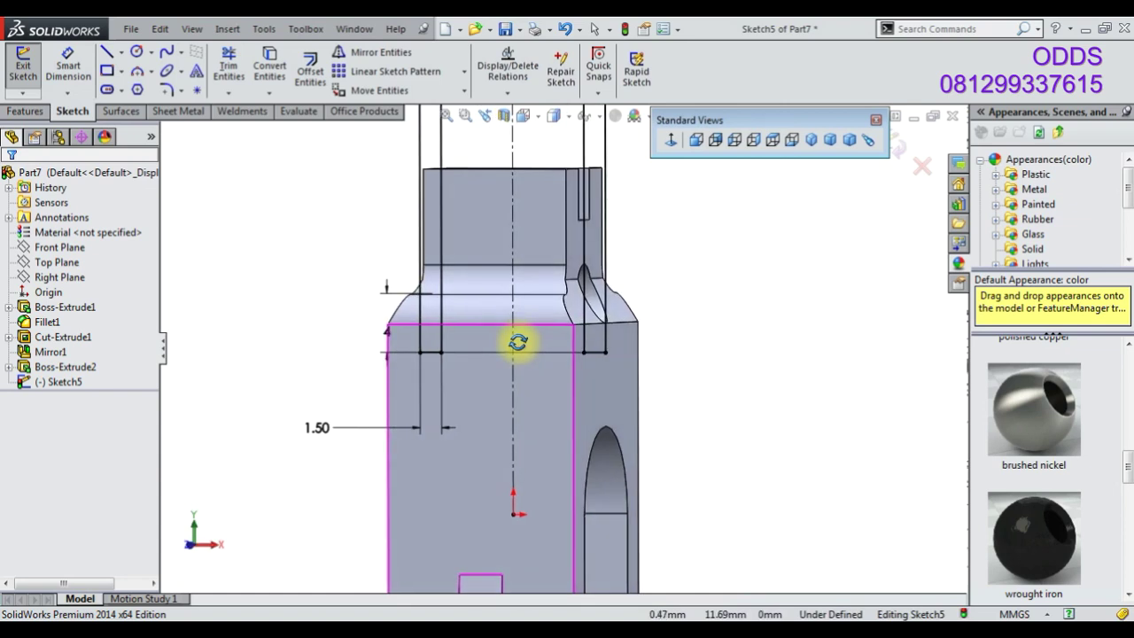
click(897, 148)
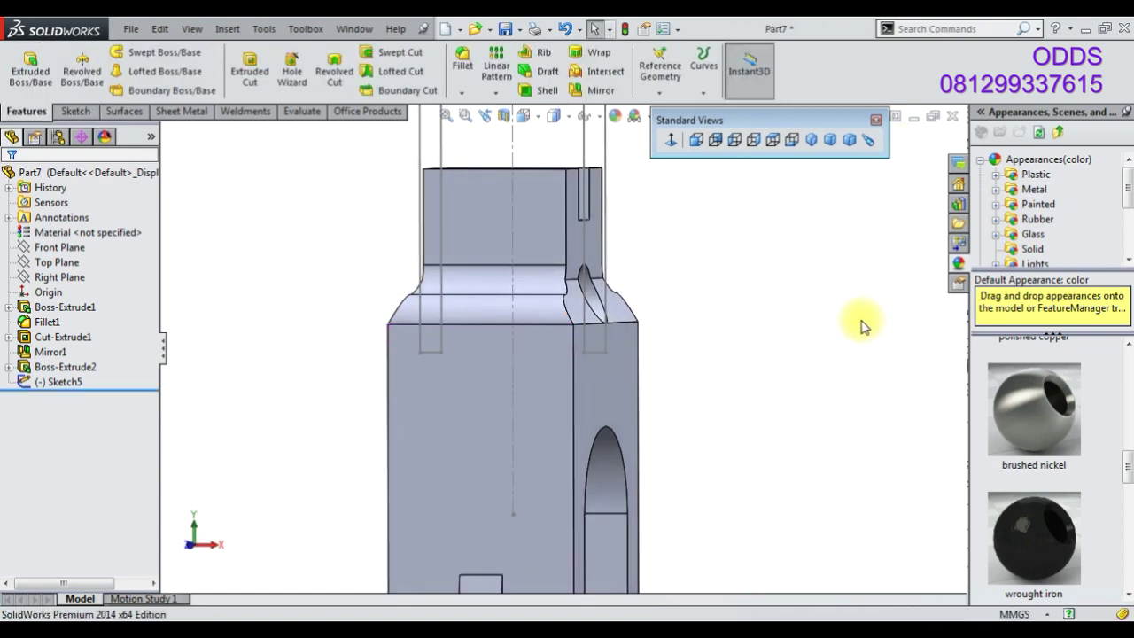
Open Cut-Extrude1's sketch for editing, viewed normal to its plane
click(62, 306)
ctrl+click(60, 336)
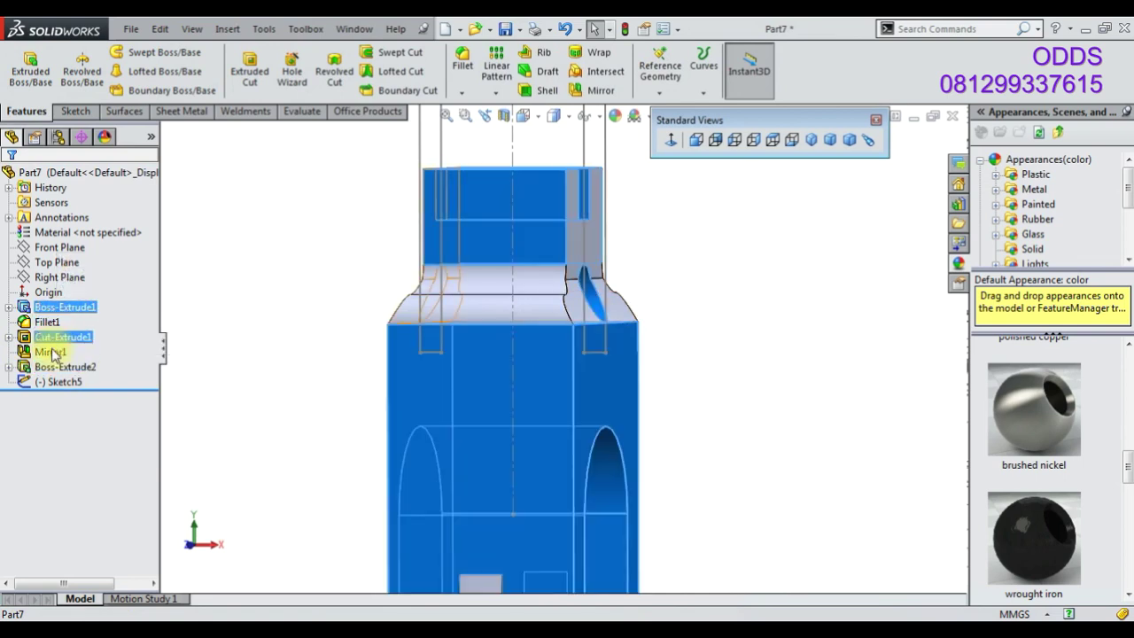
click(55, 341)
click(93, 290)
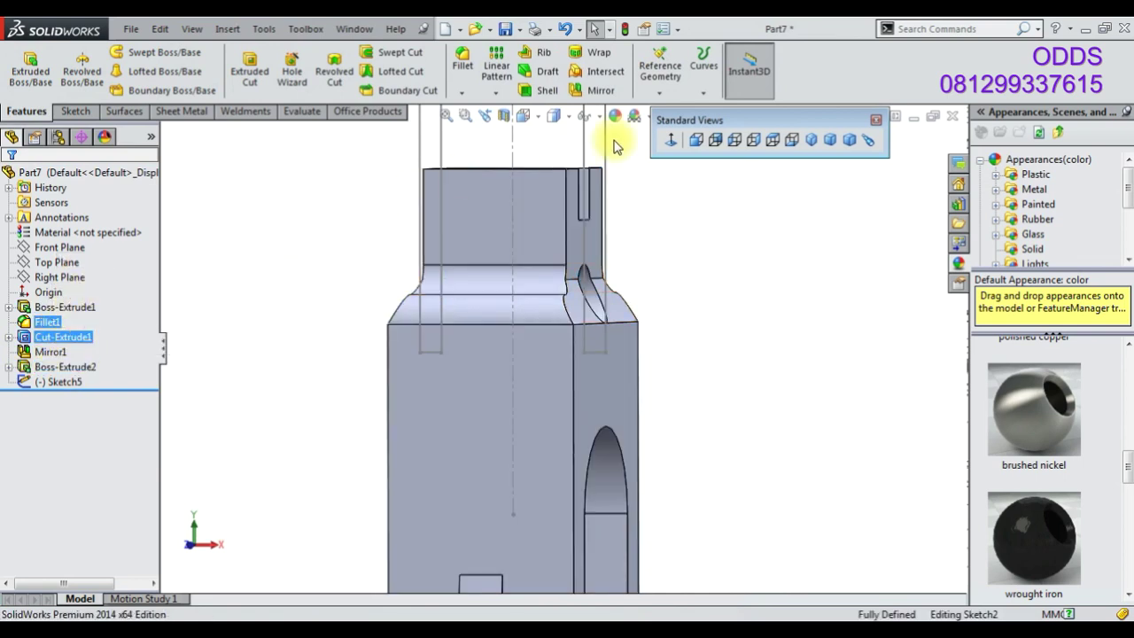
click(668, 144)
scroll(531, 230, down, 5)
scroll(576, 292, down, 2)
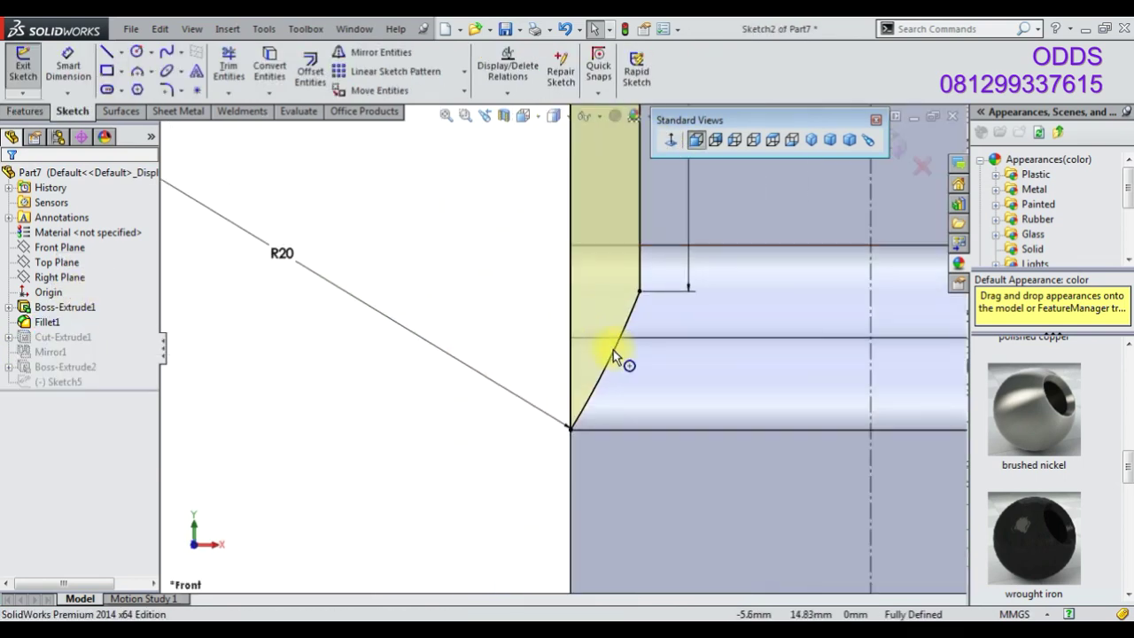
Delete the R20 arc and draw a 1.50 mm horizontal line from the vertical line's end
click(612, 350)
key(Delete)
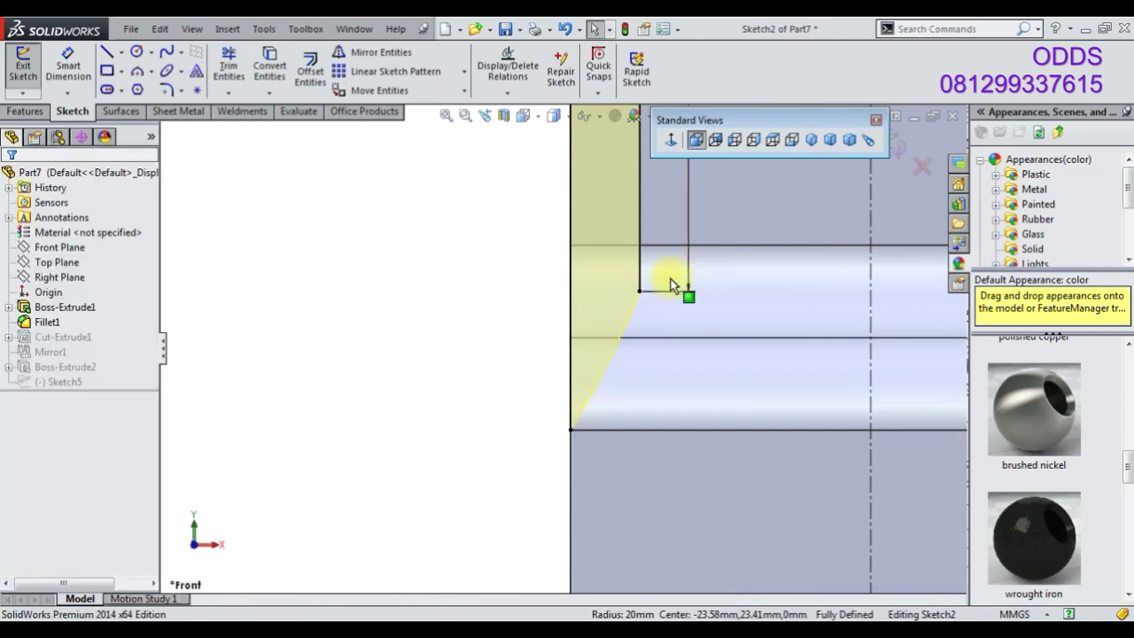
click(639, 428)
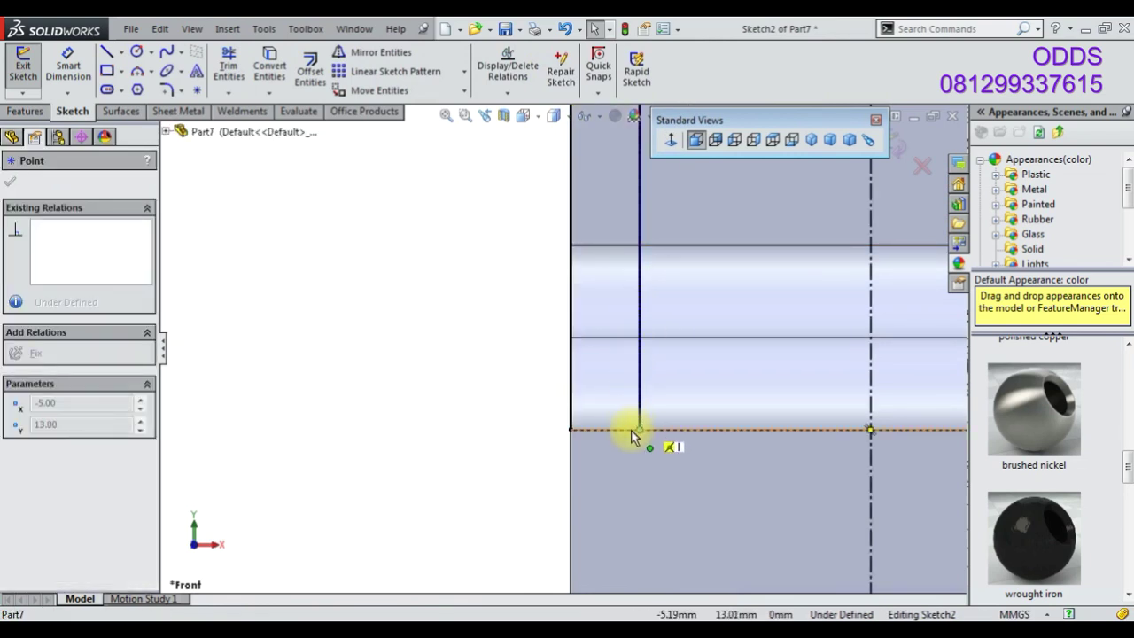
click(104, 53)
click(571, 429)
click(639, 429)
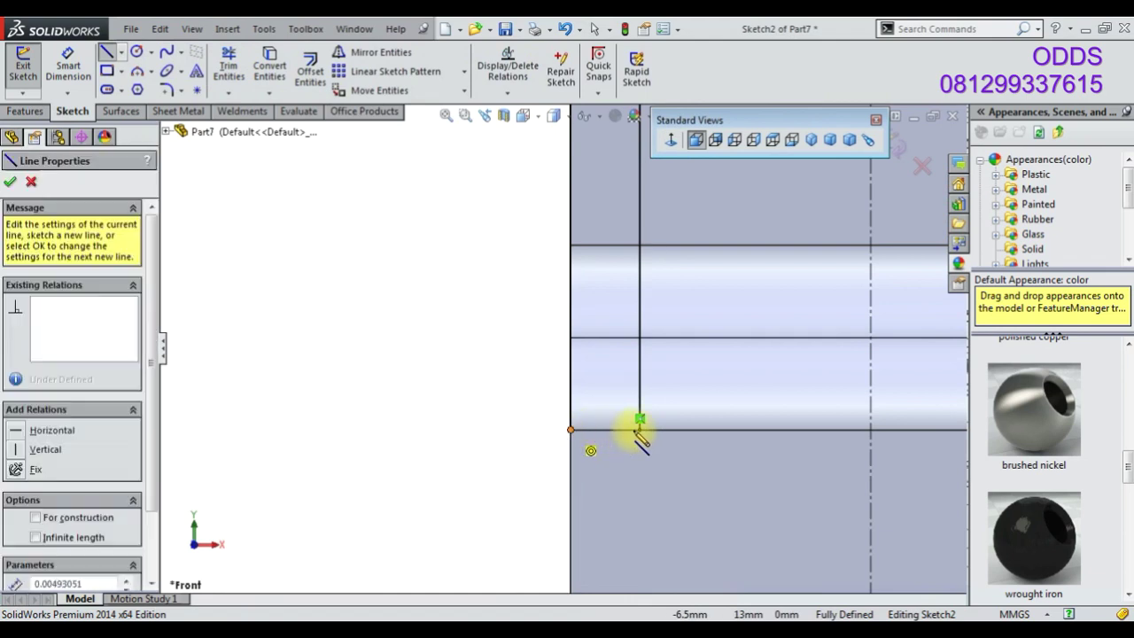
key(Escape)
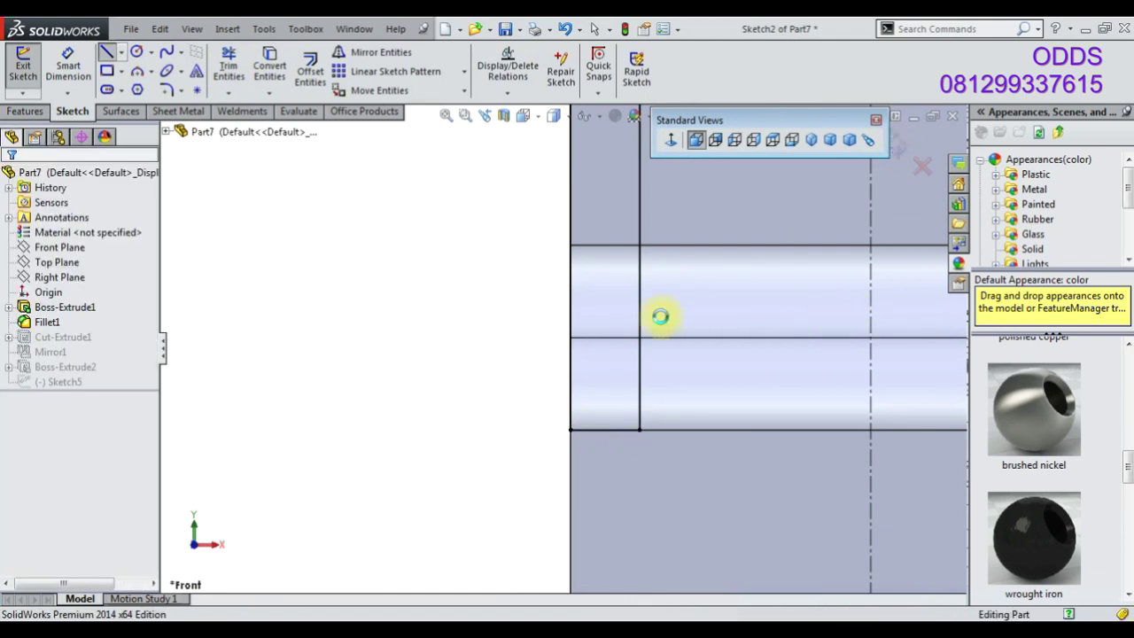
Reopen Sketch5 to check it from the front view, then exit it
click(84, 379)
click(99, 346)
middle_drag(718, 363, 628, 375)
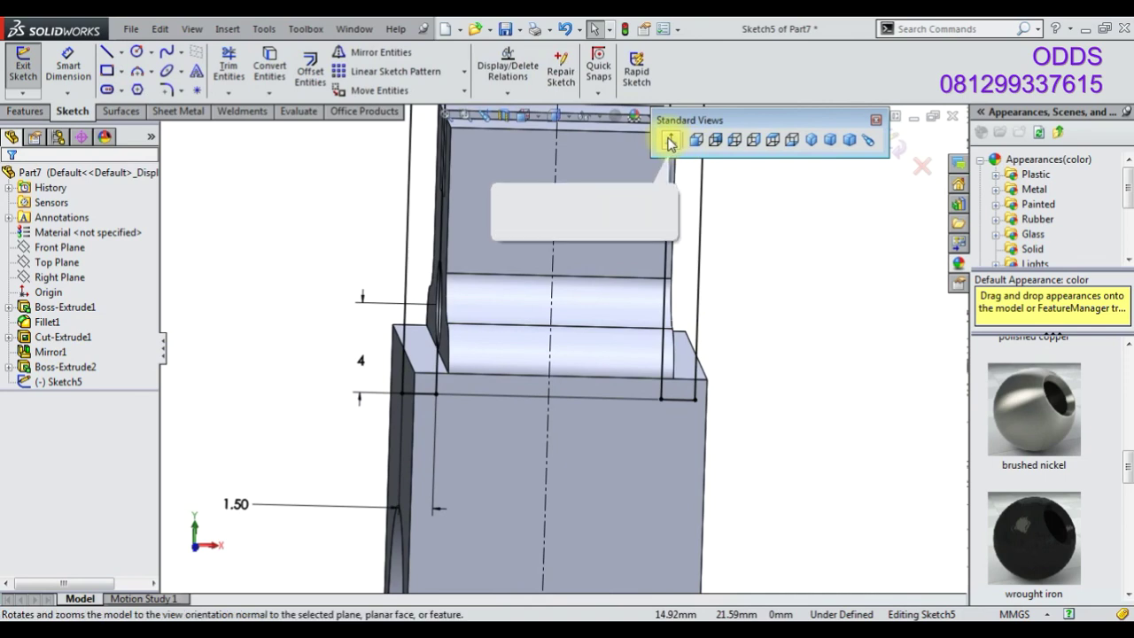
click(696, 142)
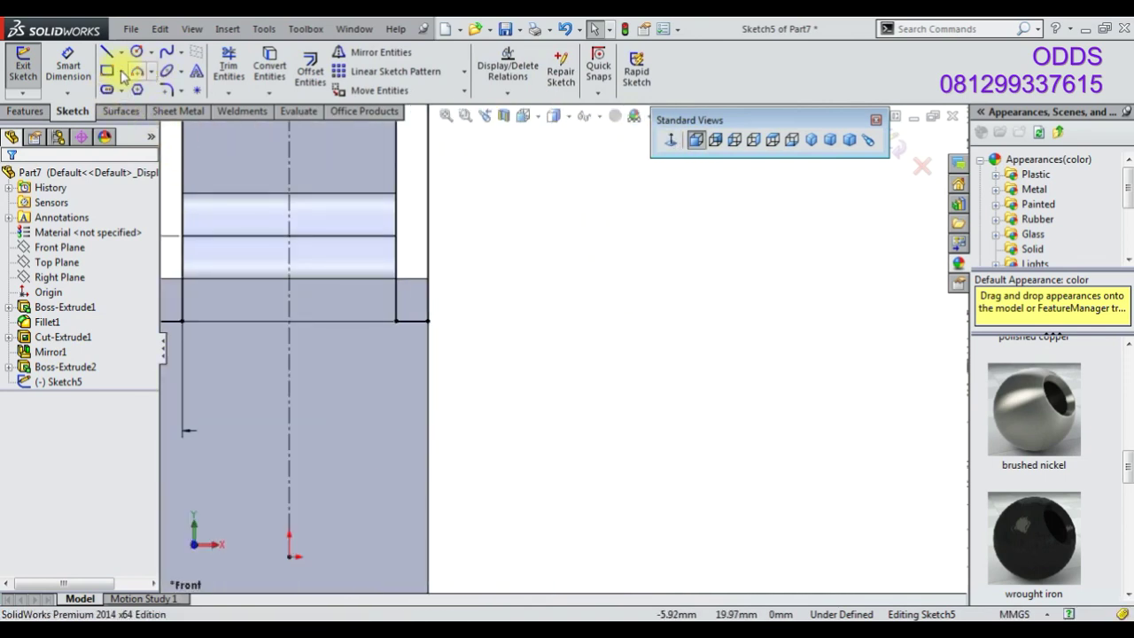
click(900, 146)
click(76, 381)
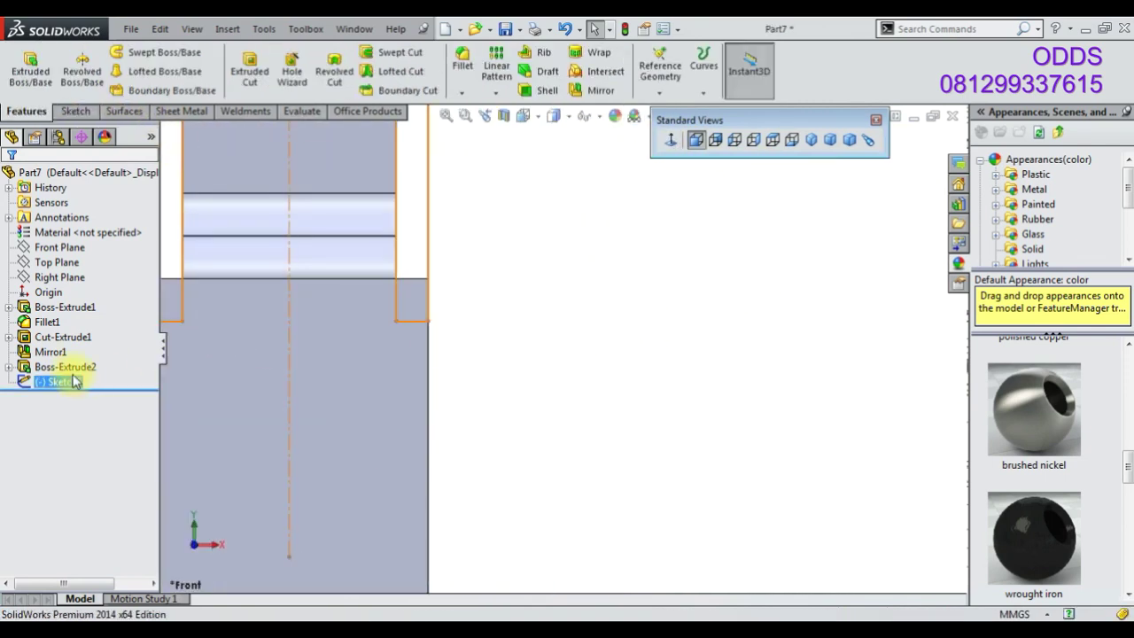
click(60, 367)
click(60, 336)
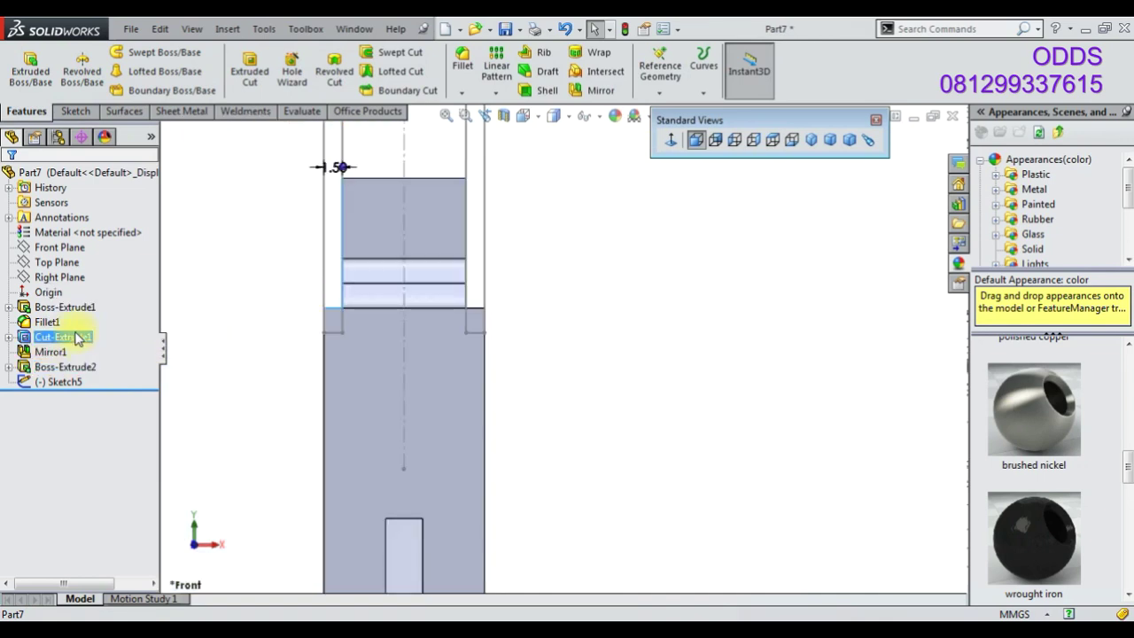
Edit Cut-Extrude1's sketch and try dimensioning two horizontal edges, cancelling the driven dimension
right_click(75, 337)
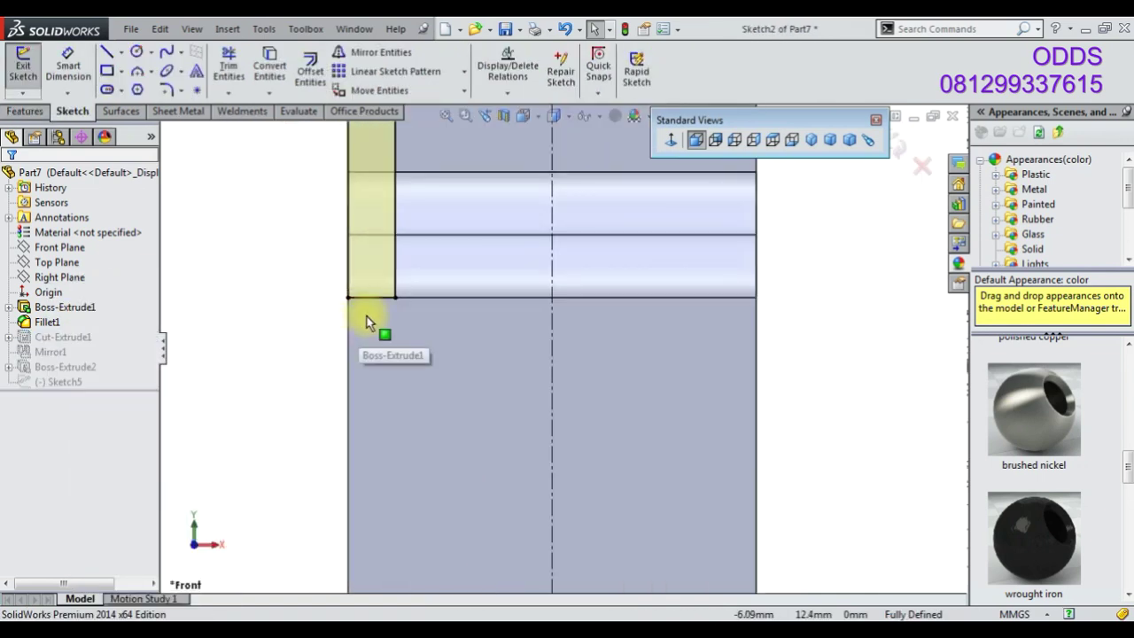
click(395, 296)
click(68, 66)
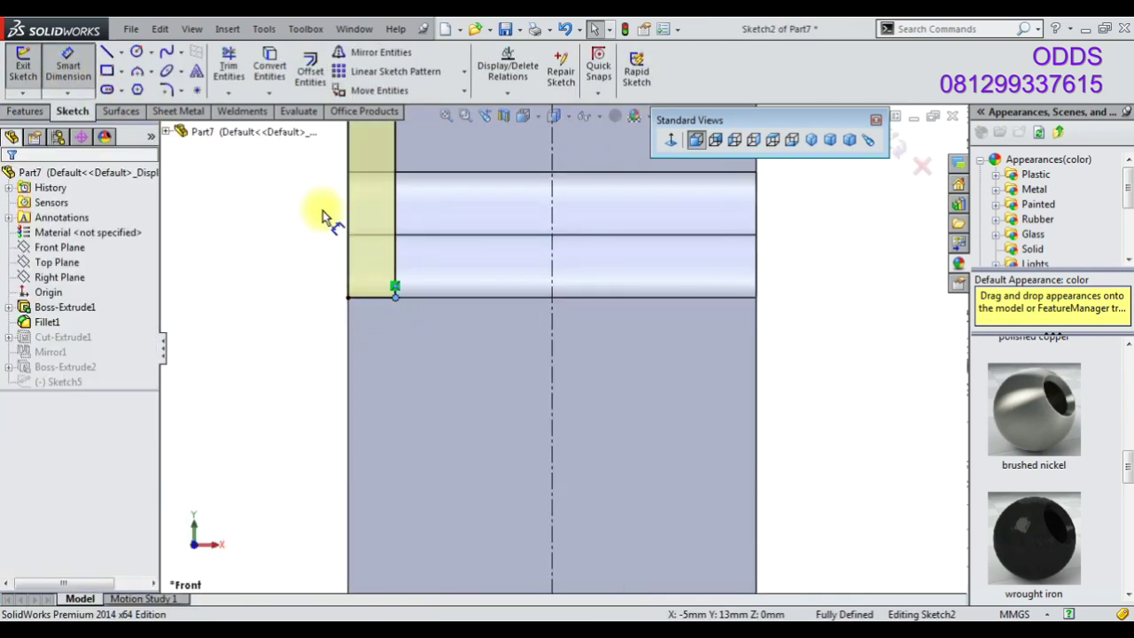
click(381, 296)
click(375, 235)
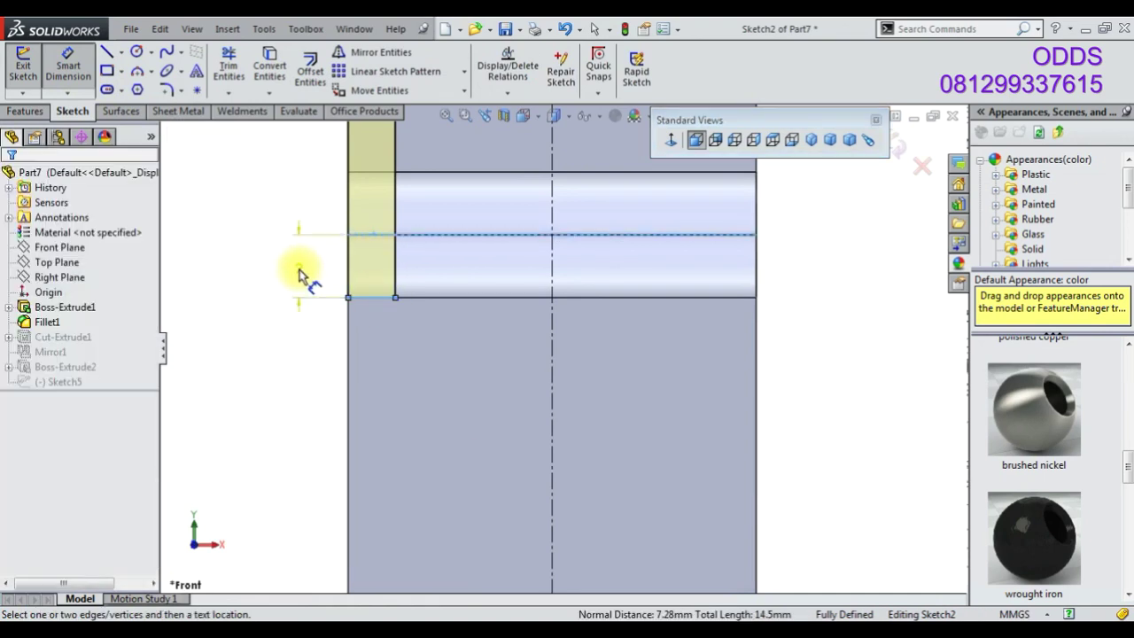
click(298, 270)
click(426, 391)
Trim the side lines and draw a new horizontal bottom line between their ends
click(229, 66)
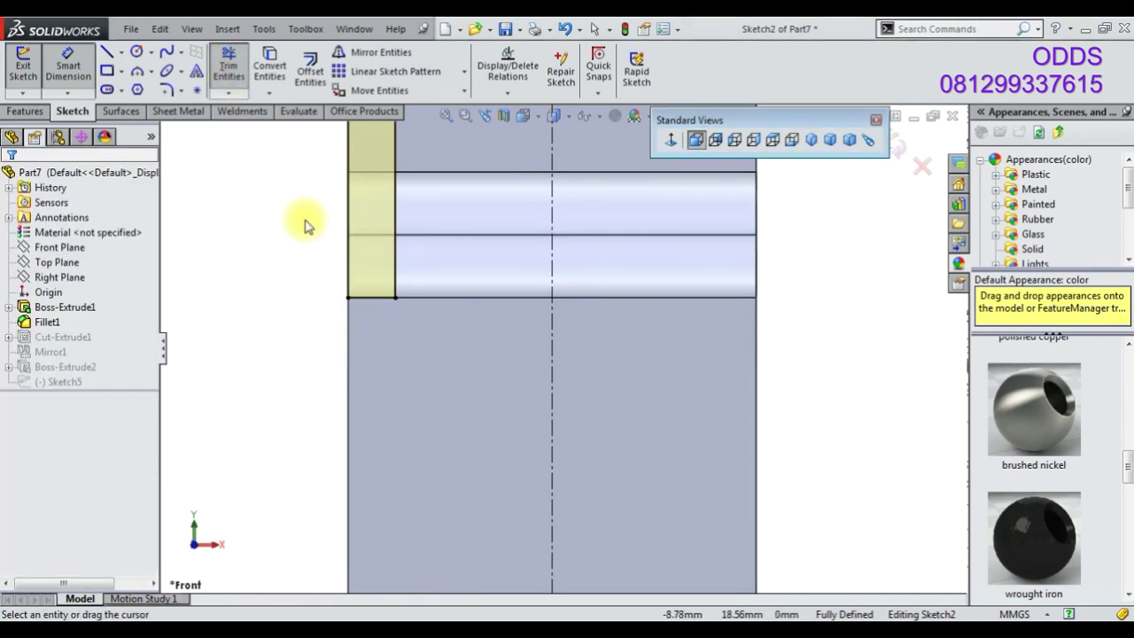
mouse_move(396, 337)
mouse_down()
mouse_move(362, 275)
mouse_move(359, 365)
mouse_move(354, 347)
mouse_move(385, 274)
mouse_up()
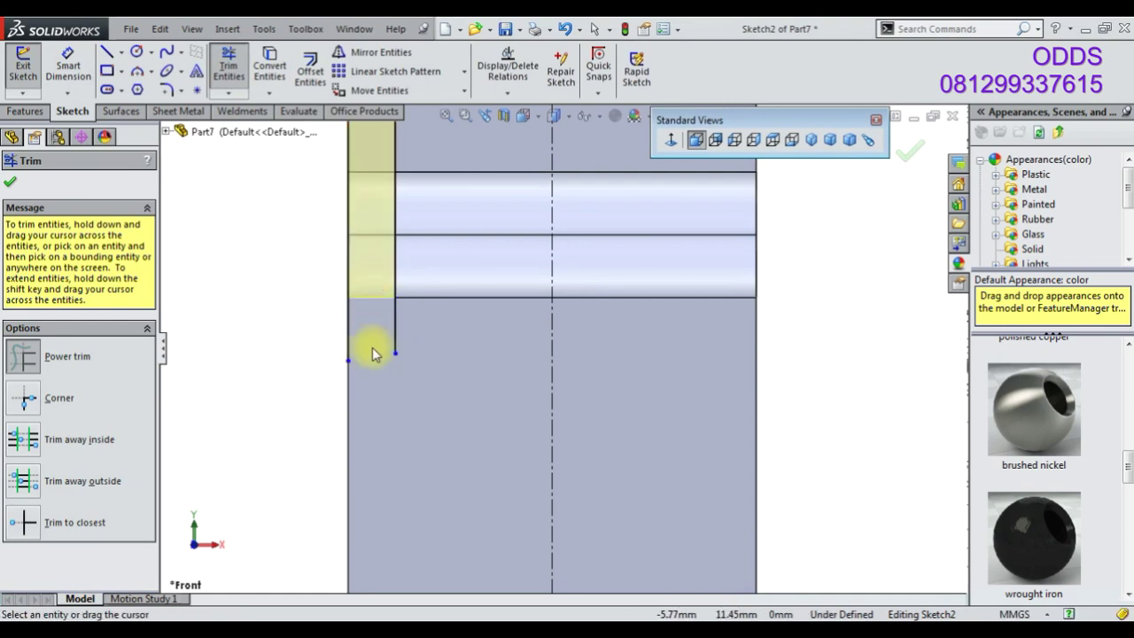
click(106, 51)
click(348, 360)
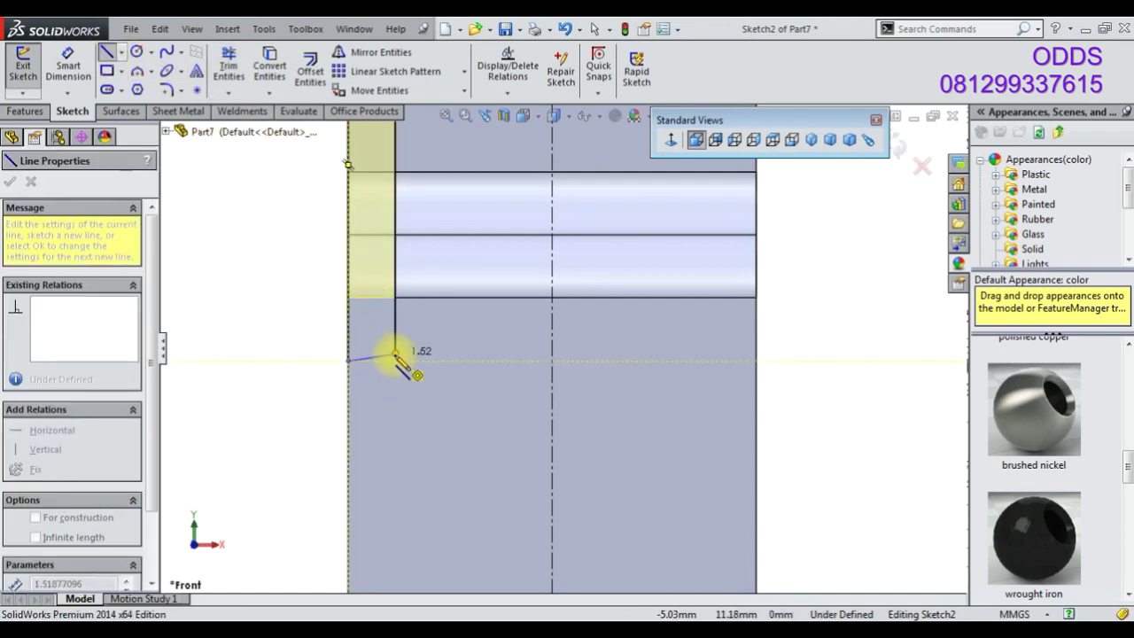
click(394, 360)
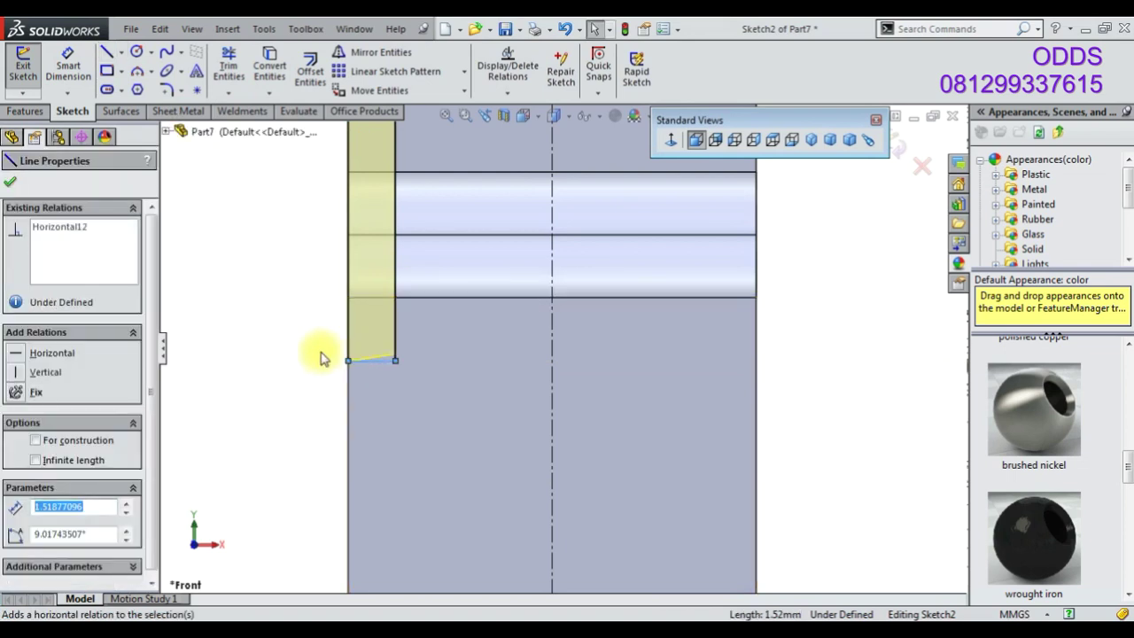
key(Escape)
Dimension the new bottom line 4 mm below the upper line and rebuild the part
click(70, 66)
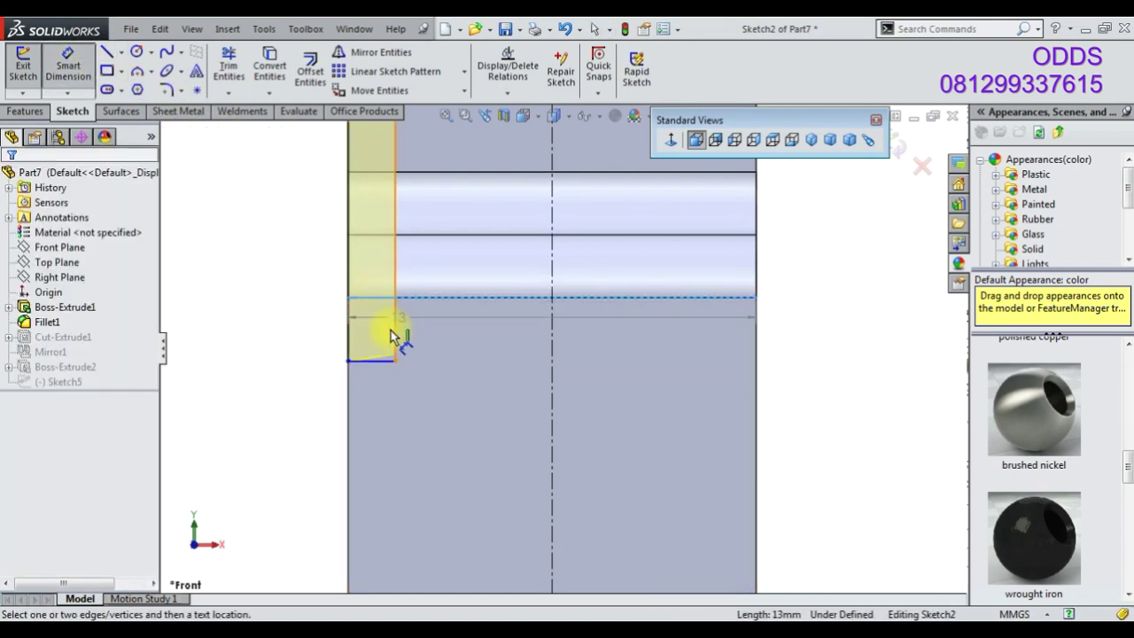
click(417, 234)
click(366, 361)
click(298, 316)
text(4)
key(Return)
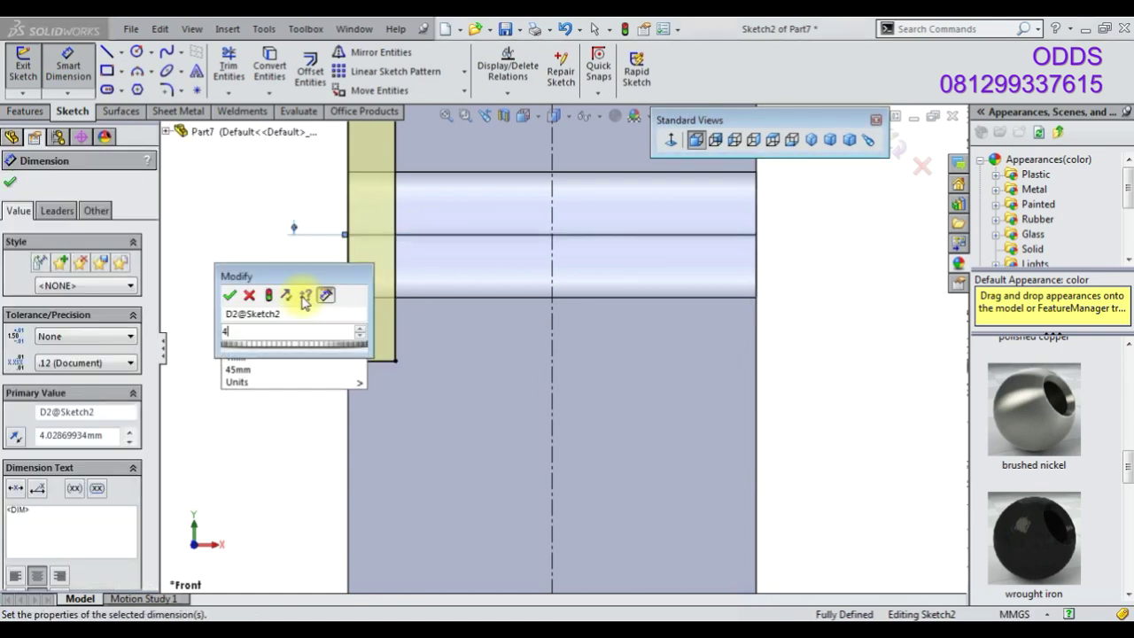
click(882, 263)
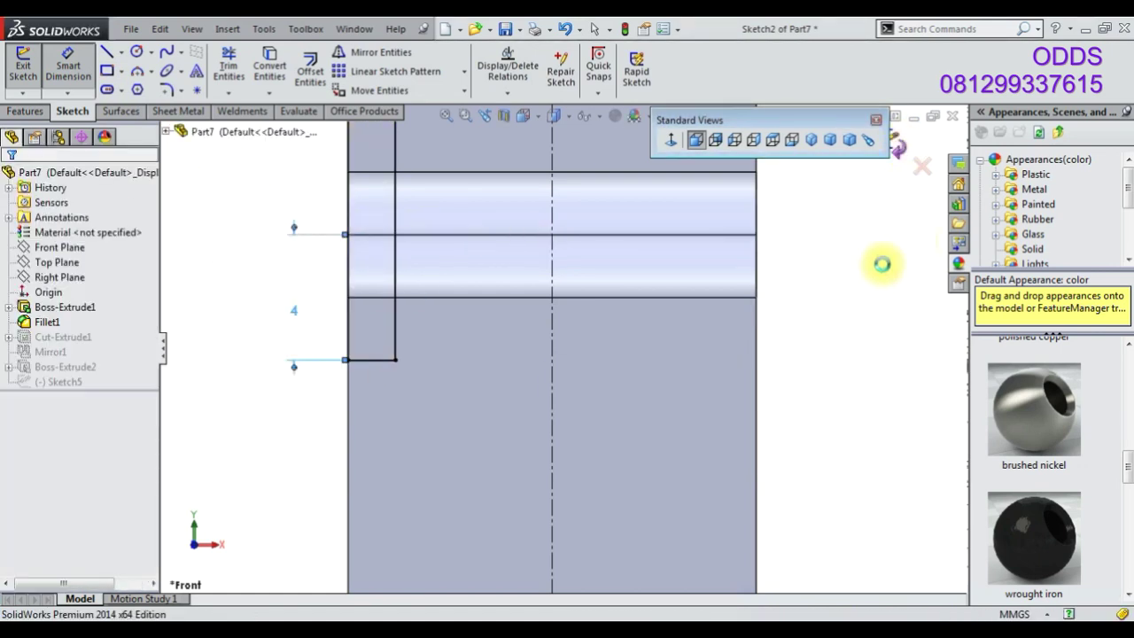
key(ctrl+b)
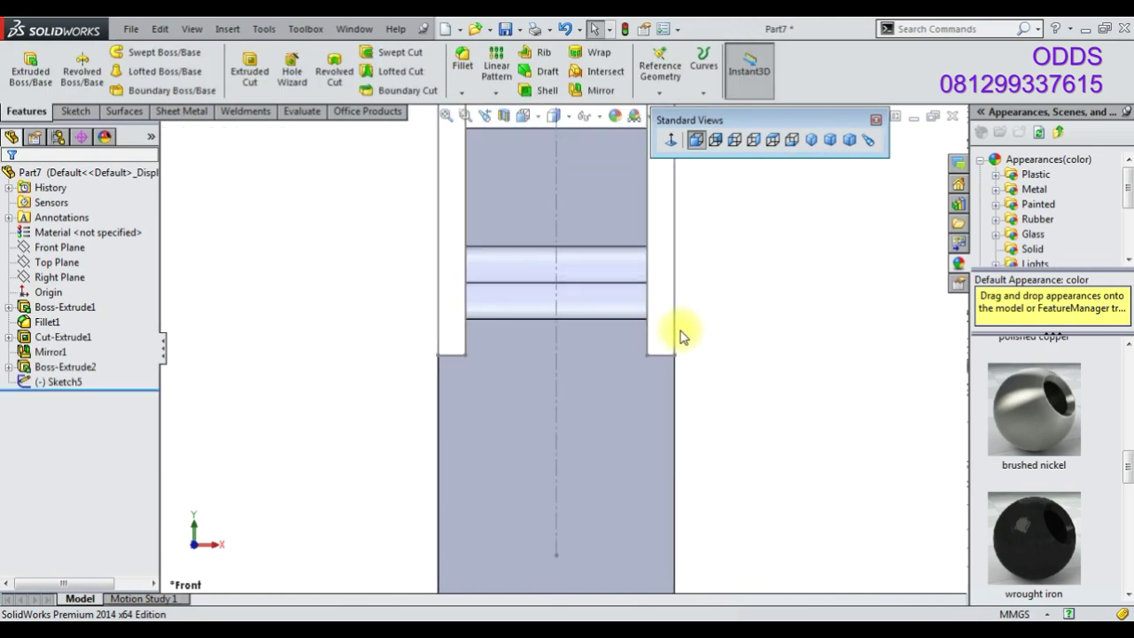
Edit Sketch5 and drag the arc's centre point lower
scroll(680, 334, up, 1)
scroll(677, 328, up, 1)
scroll(672, 292, up, 1)
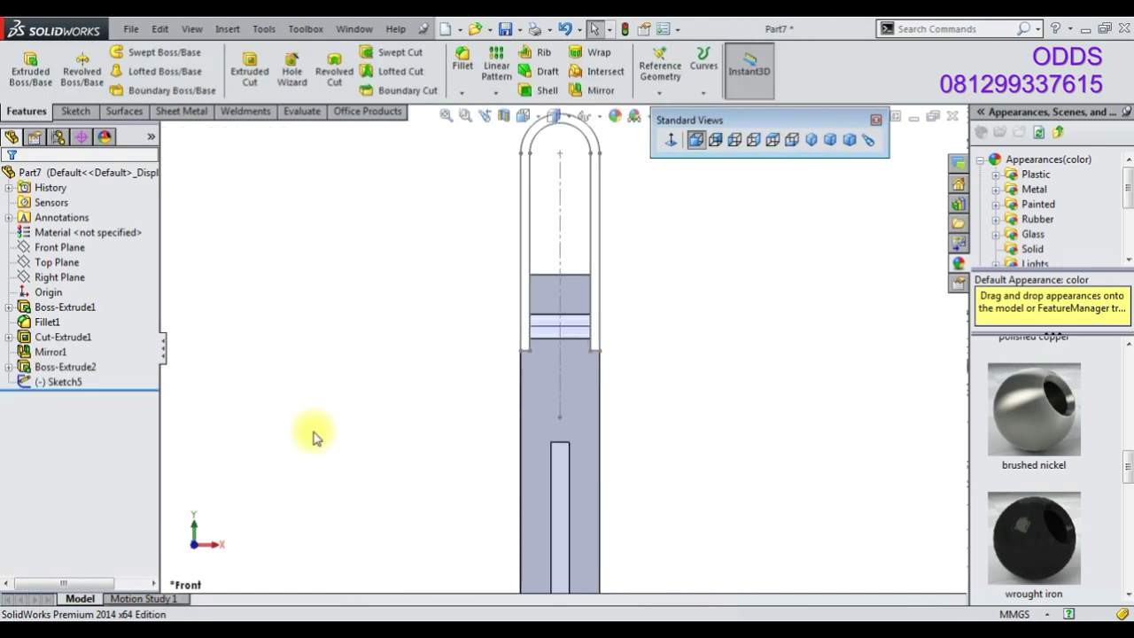
double_click(602, 335)
drag(559, 157, 572, 247)
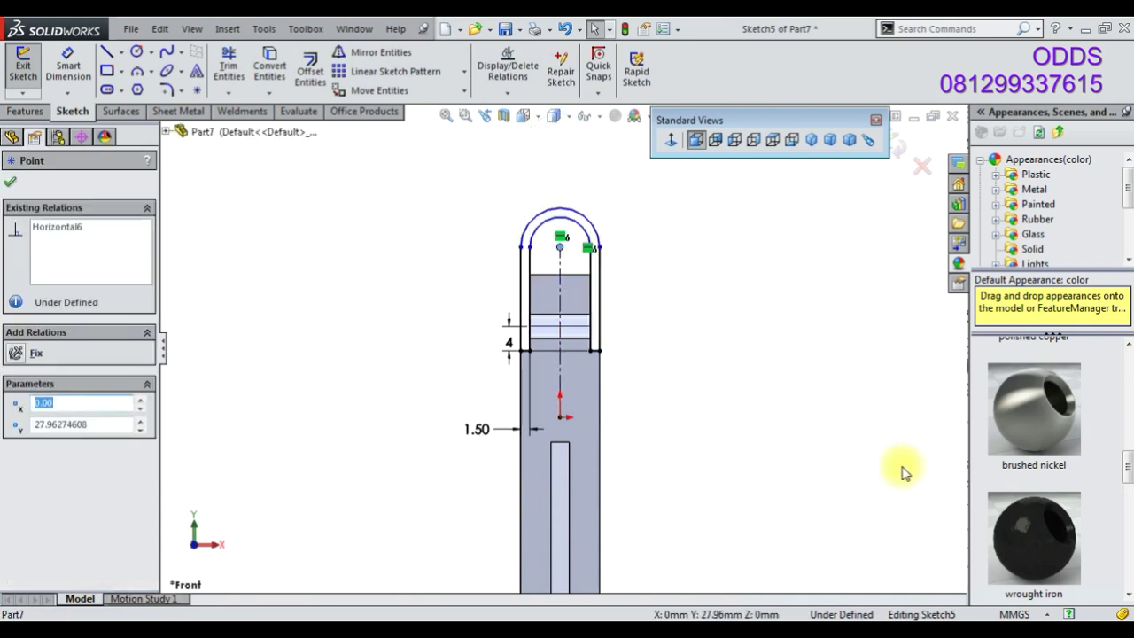
Dimension the arc centre 25 mm above the horizontal line below it
click(68, 66)
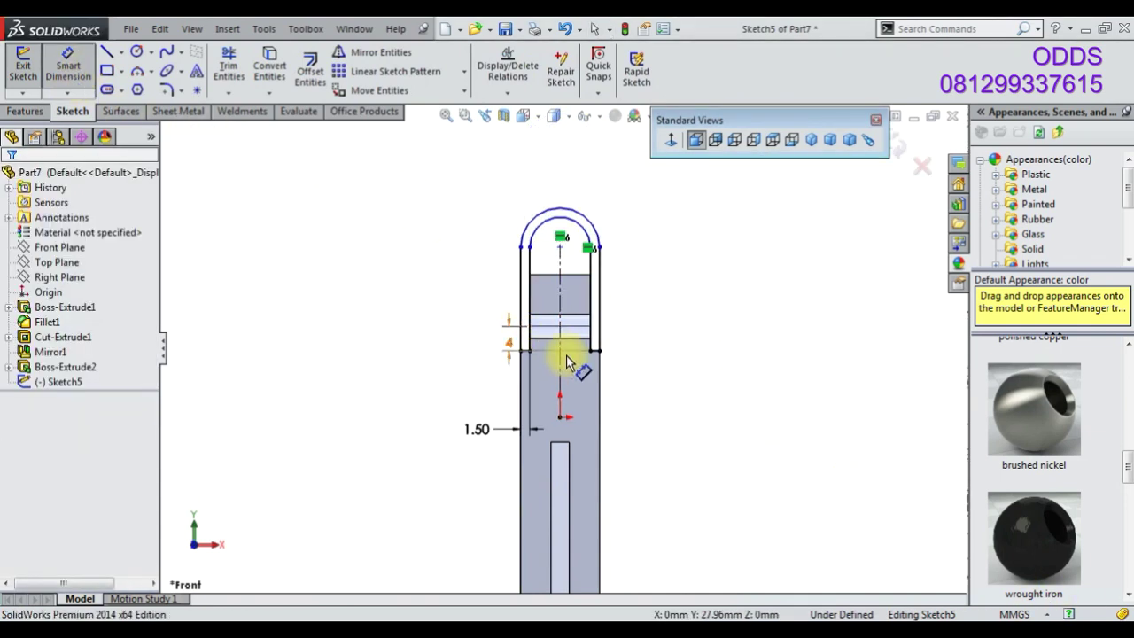
scroll(571, 354, down, 3)
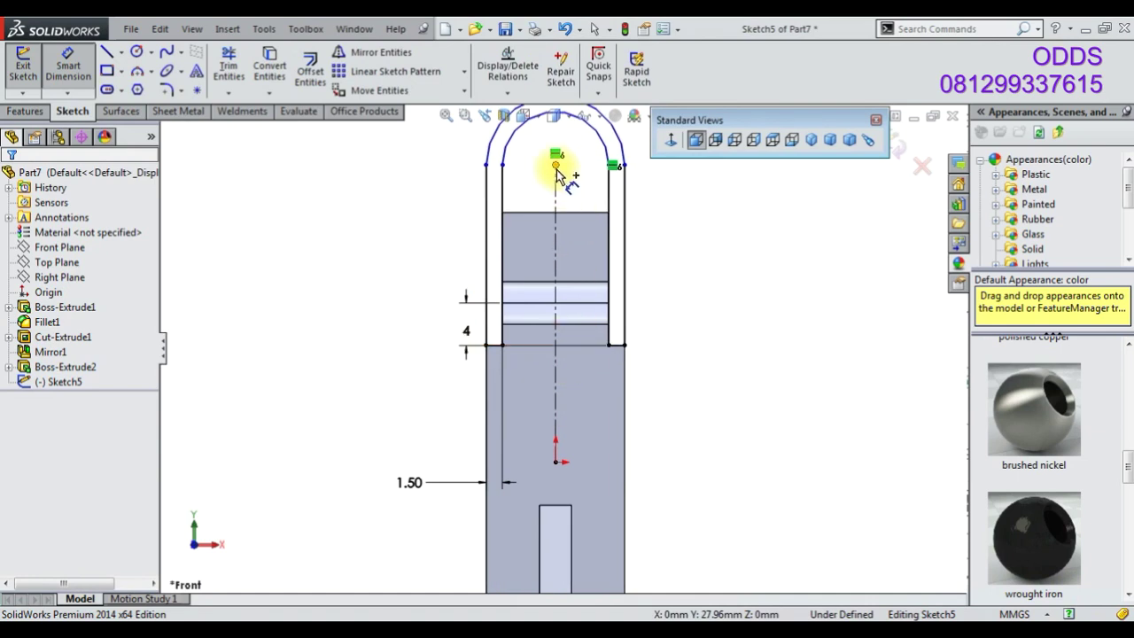
click(555, 166)
click(621, 347)
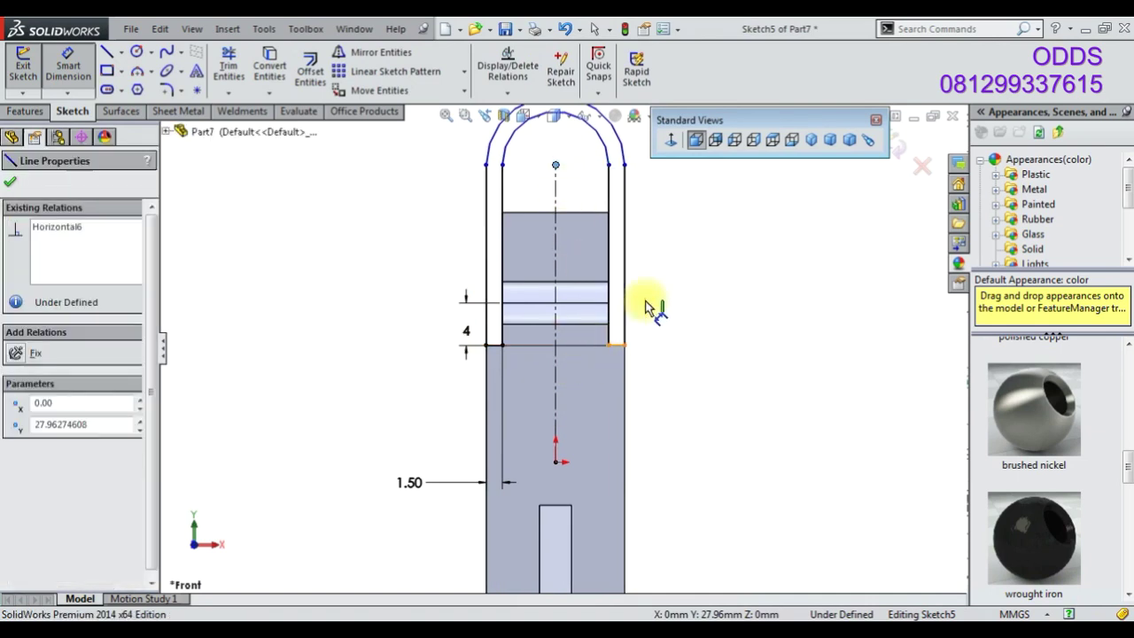
click(671, 274)
text(25)
key(Return)
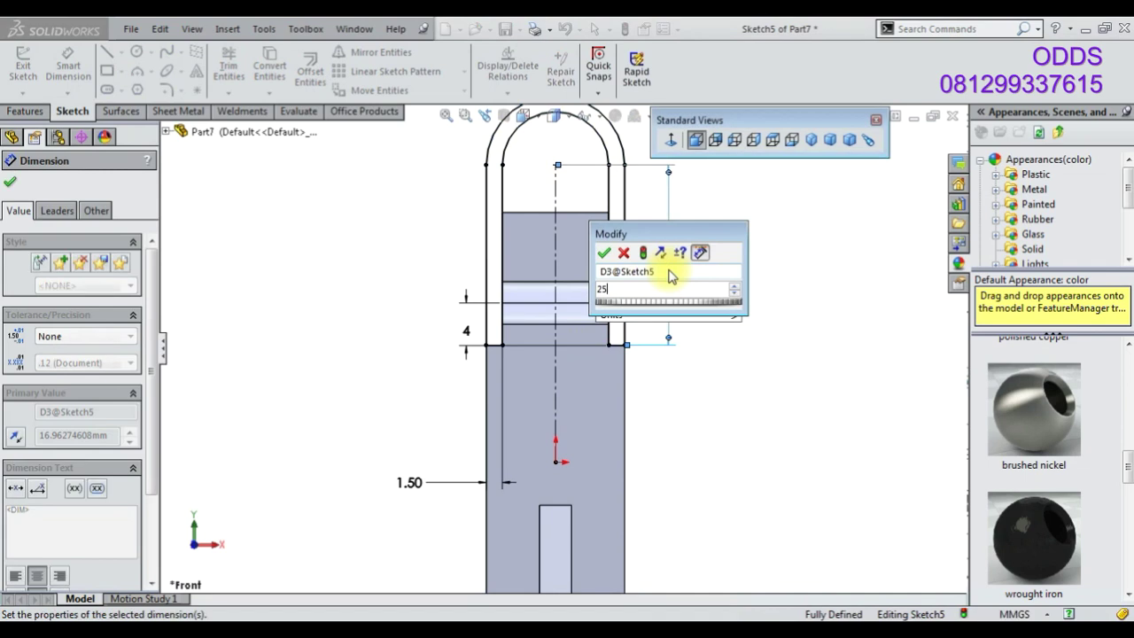
scroll(567, 332, up, 2)
scroll(567, 332, down, 2)
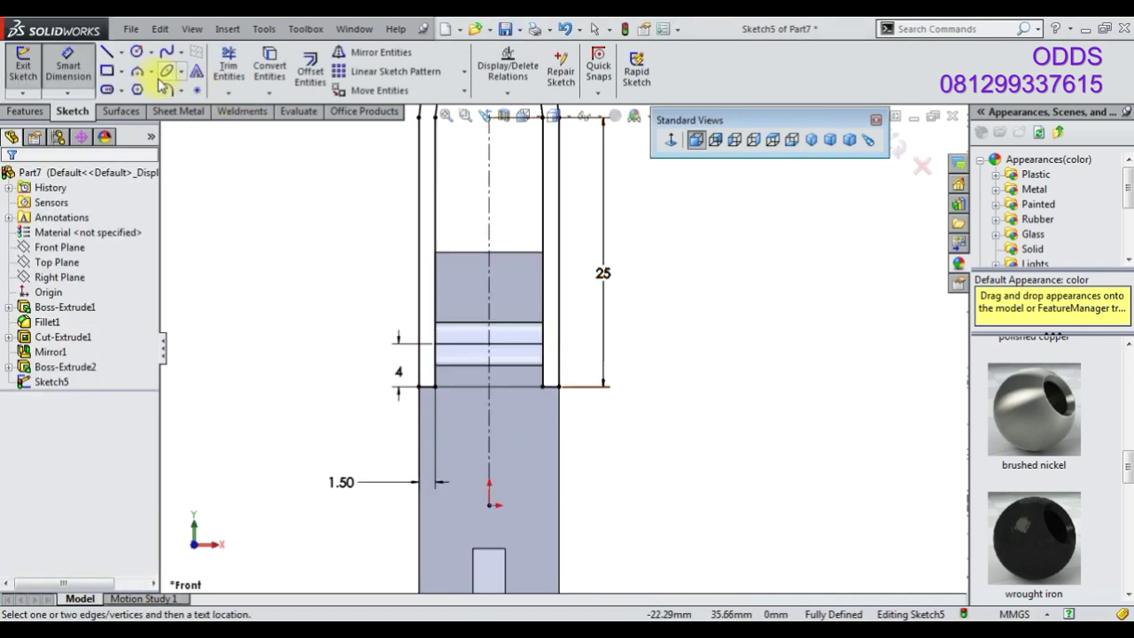
Draw a short vertical line at the block's top-left corner in the front view
click(107, 51)
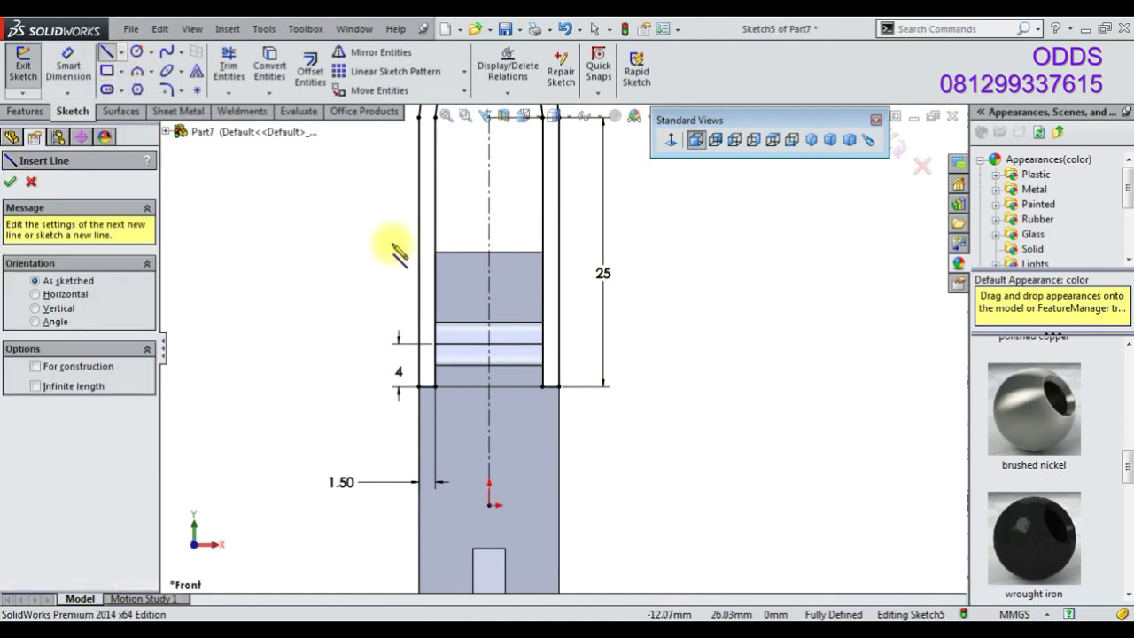
scroll(355, 226, down, 4)
scroll(759, 392, up, 2)
scroll(806, 399, up, 2)
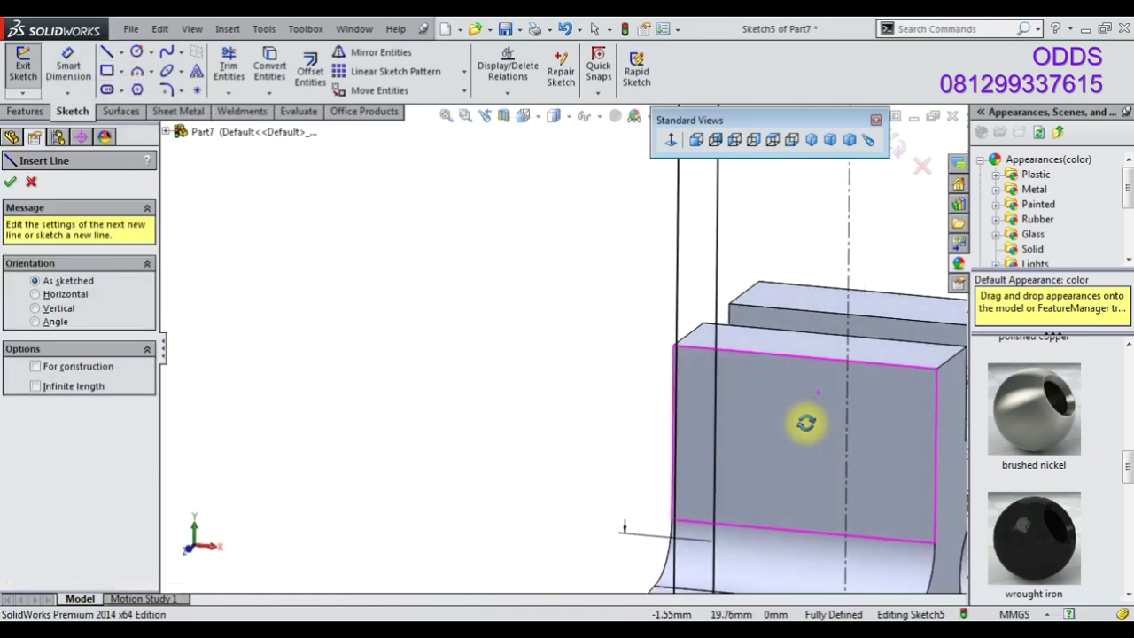
scroll(793, 390, up, 2)
click(694, 140)
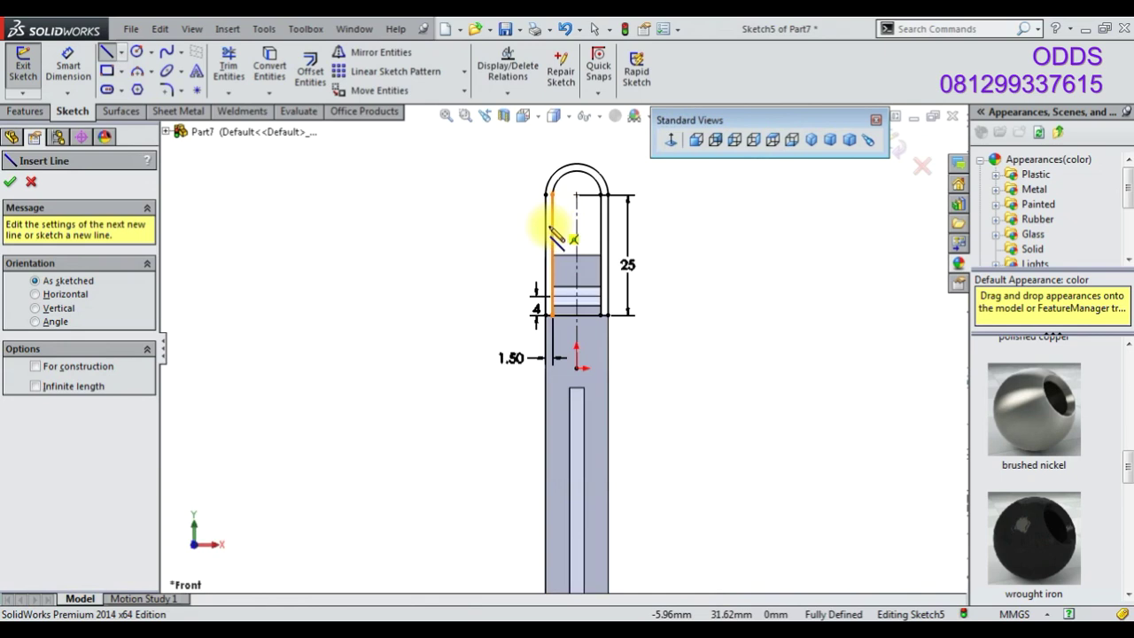
scroll(576, 328, down, 3)
click(497, 263)
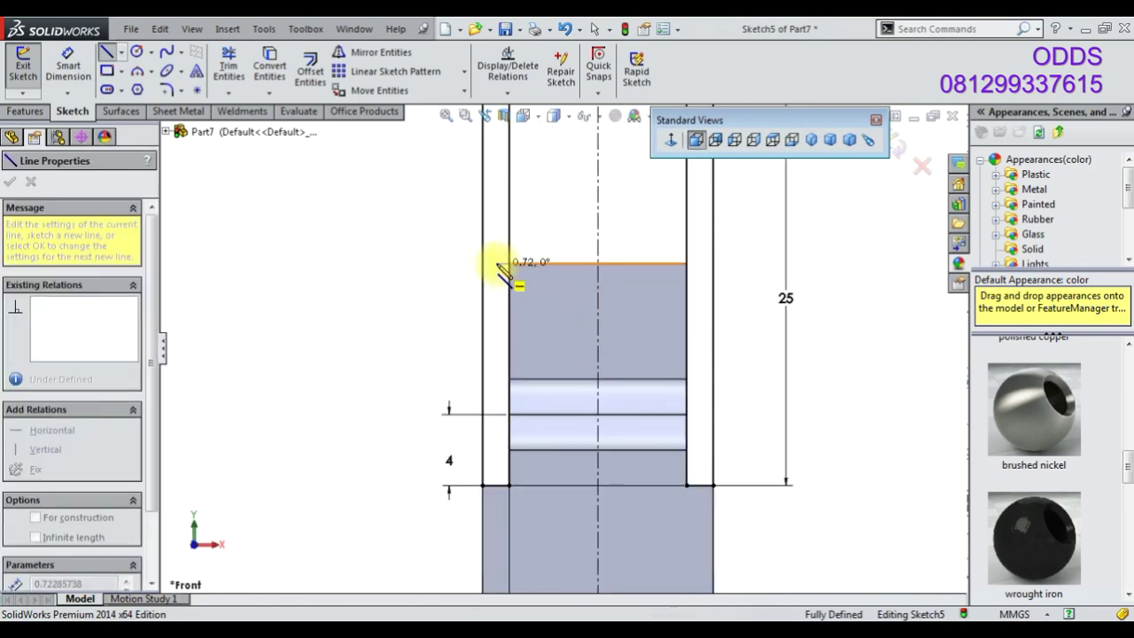
click(497, 310)
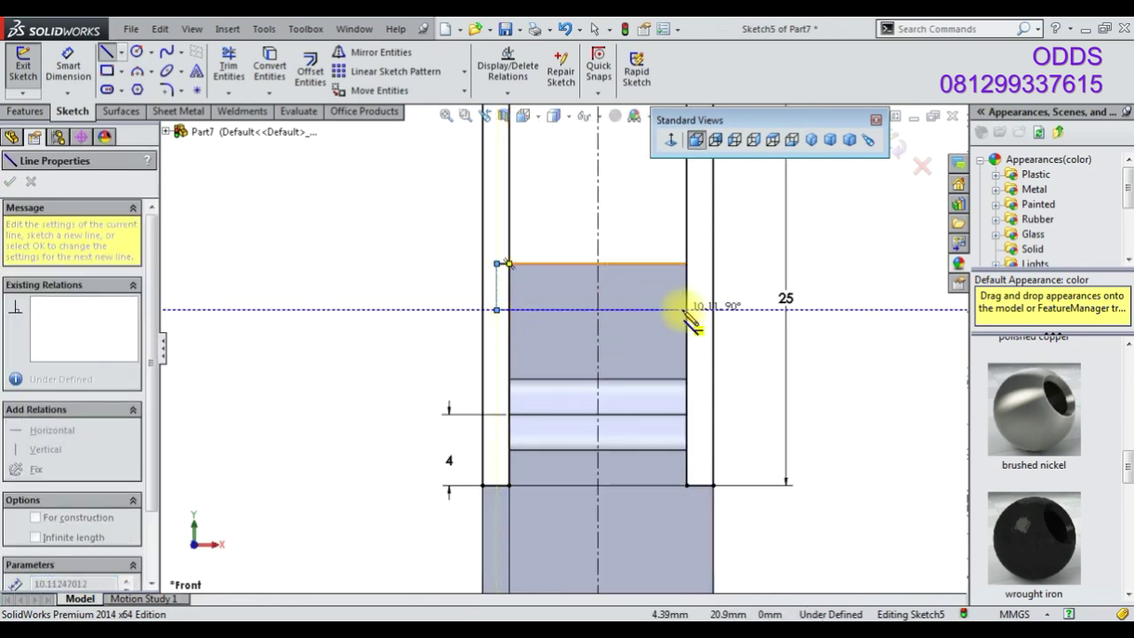
Trim away the short vertical line
click(106, 71)
scroll(462, 241, down, 2)
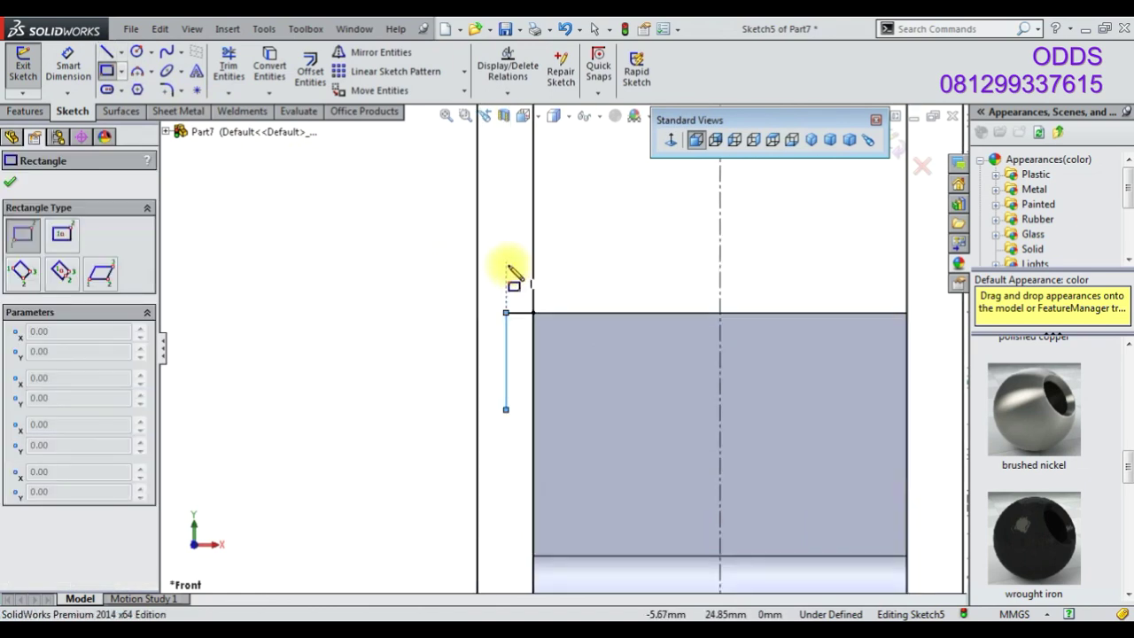
key(Escape)
click(229, 67)
mouse_move(518, 298)
mouse_down()
mouse_move(497, 306)
mouse_move(625, 352)
mouse_up()
Draw a rectangle across the block and give it a 3 mm height
click(106, 71)
scroll(625, 351, up, 1)
scroll(708, 398, up, 2)
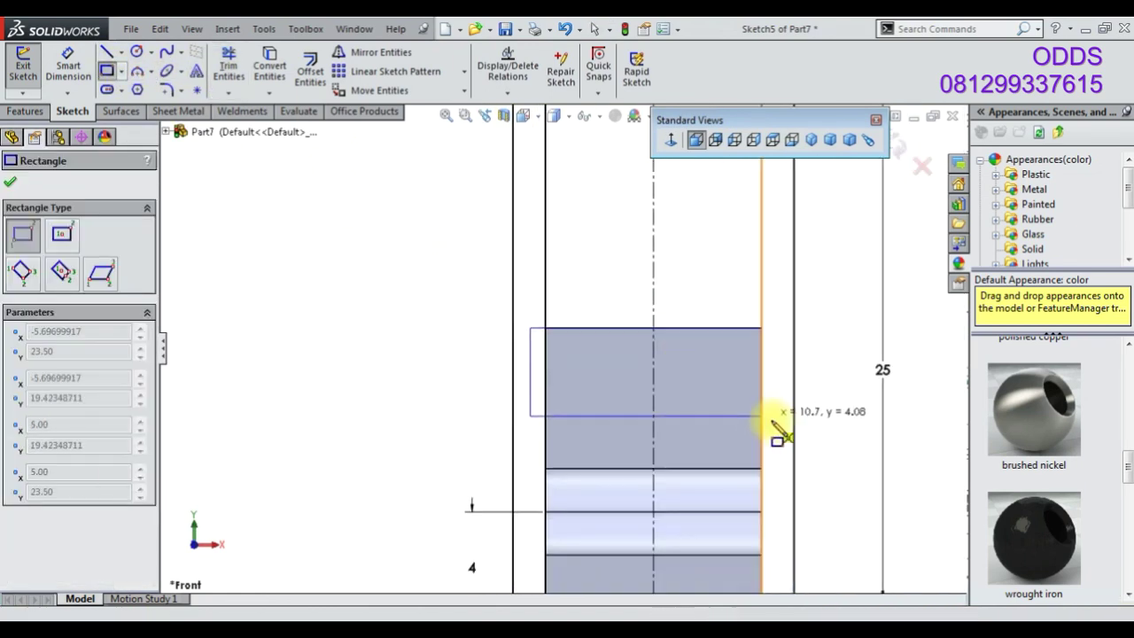
click(68, 67)
click(530, 359)
click(468, 363)
text(3)
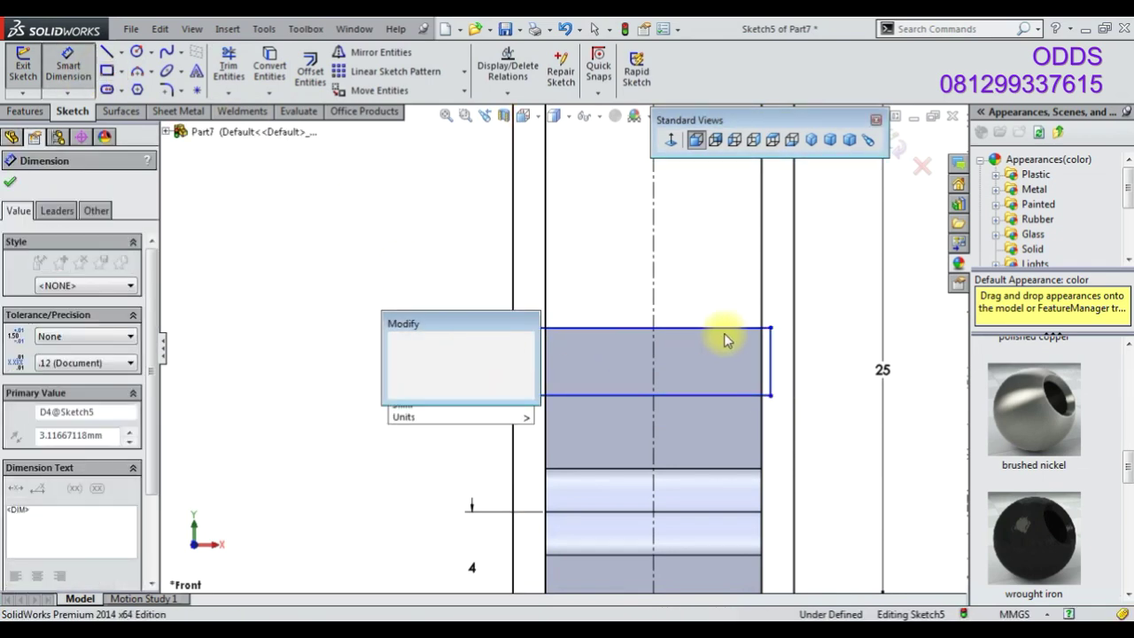
key(Return)
Make the rectangle's top line collinear with the block's top edge
scroll(741, 321, down, 2)
scroll(647, 356, down, 2)
click(645, 355)
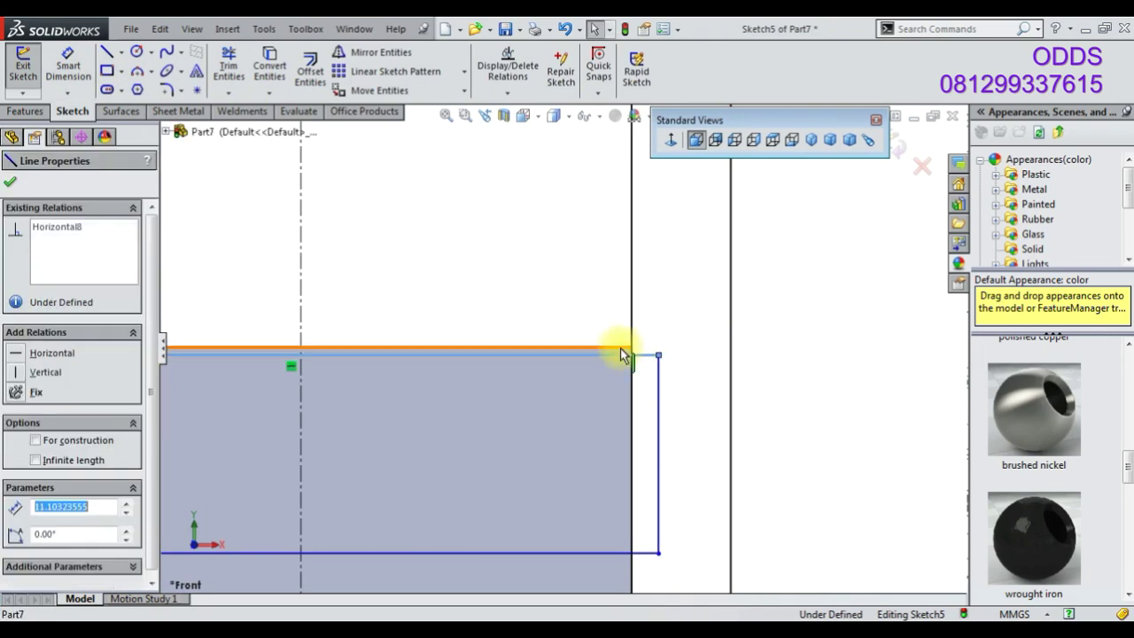
ctrl+click(620, 348)
click(691, 279)
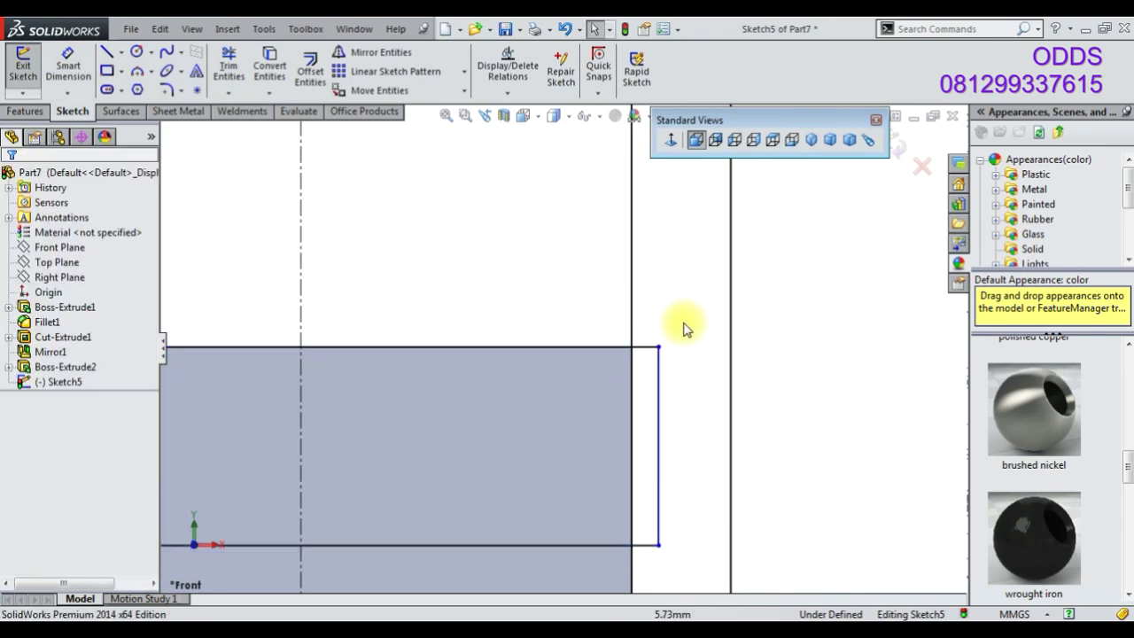
Dimension the rectangle's left and right sides 1 mm beyond the block's edges
click(68, 66)
click(647, 355)
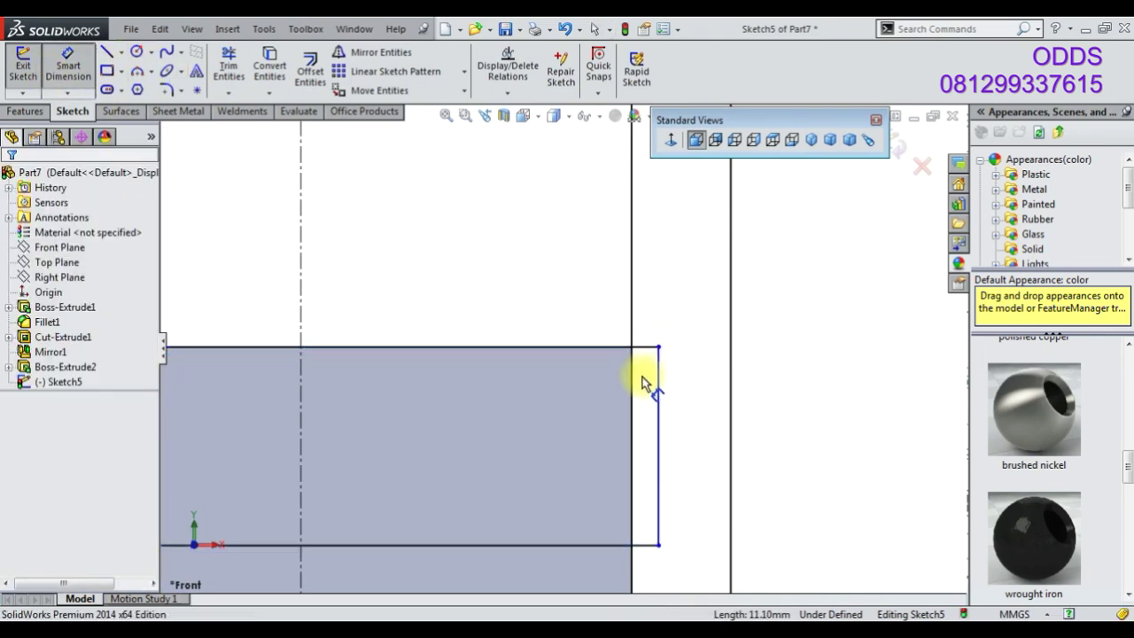
scroll(650, 379, up, 3)
click(219, 329)
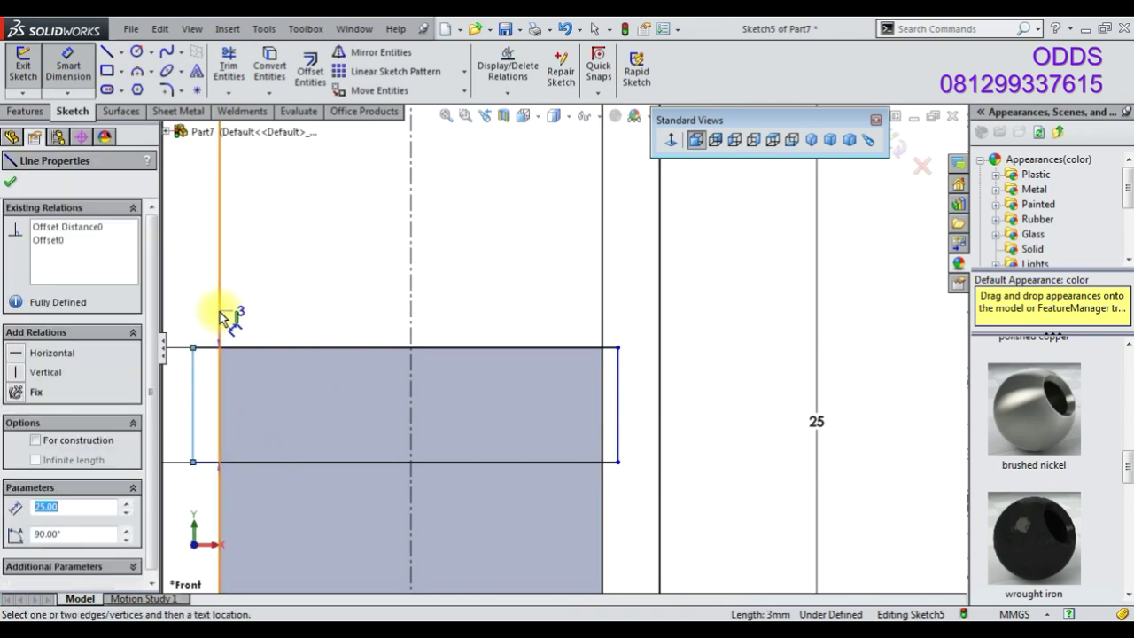
click(214, 314)
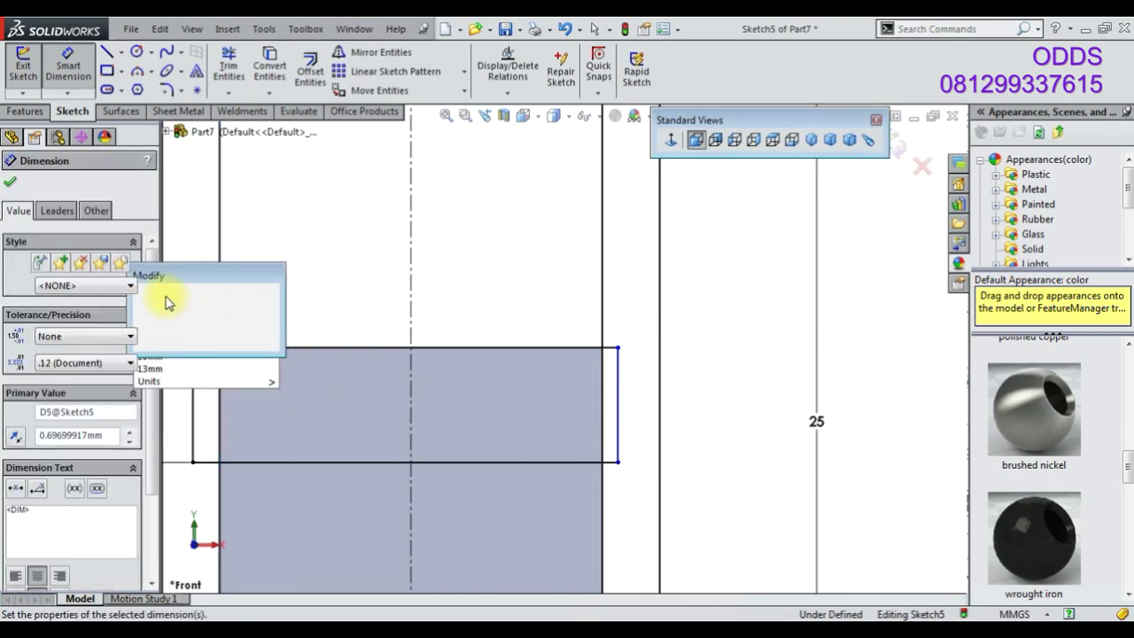
text(1)
key(Return)
click(607, 381)
click(602, 315)
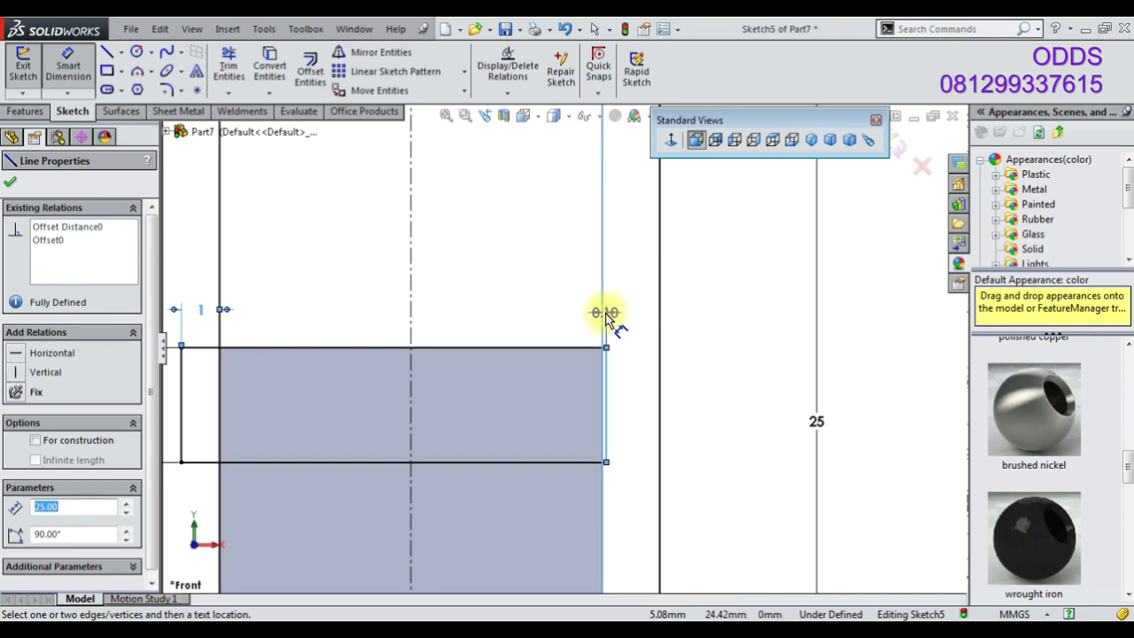
click(606, 317)
text(1)
key(Return)
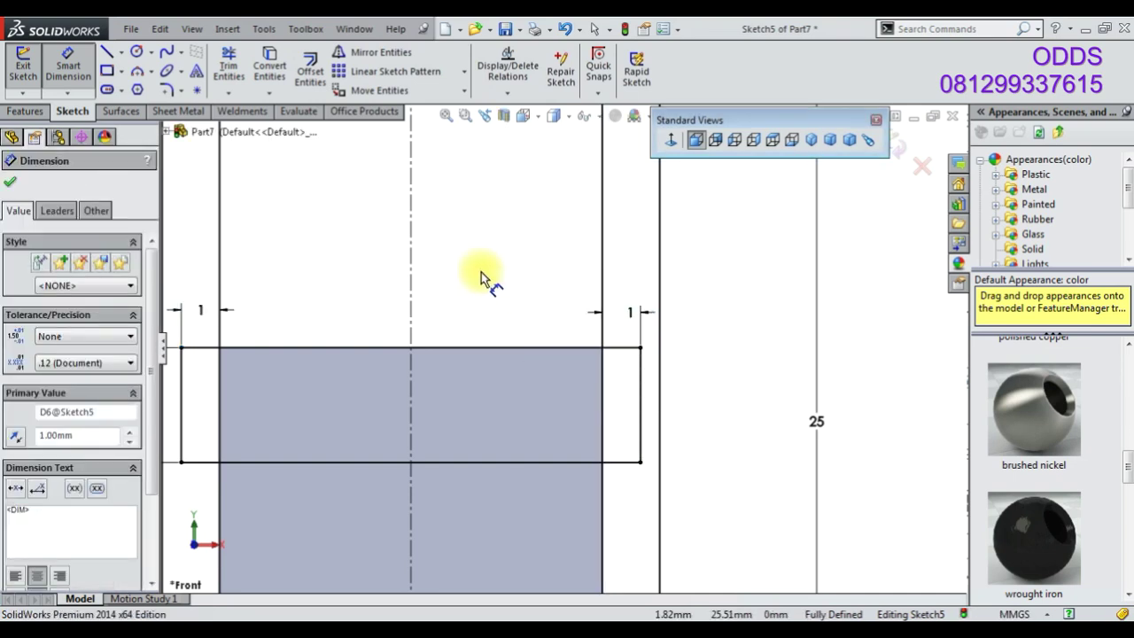
key(Escape)
Trim the rectangle lines crossing the block, leaving two narrow side profiles
scroll(519, 267, up, 3)
click(229, 64)
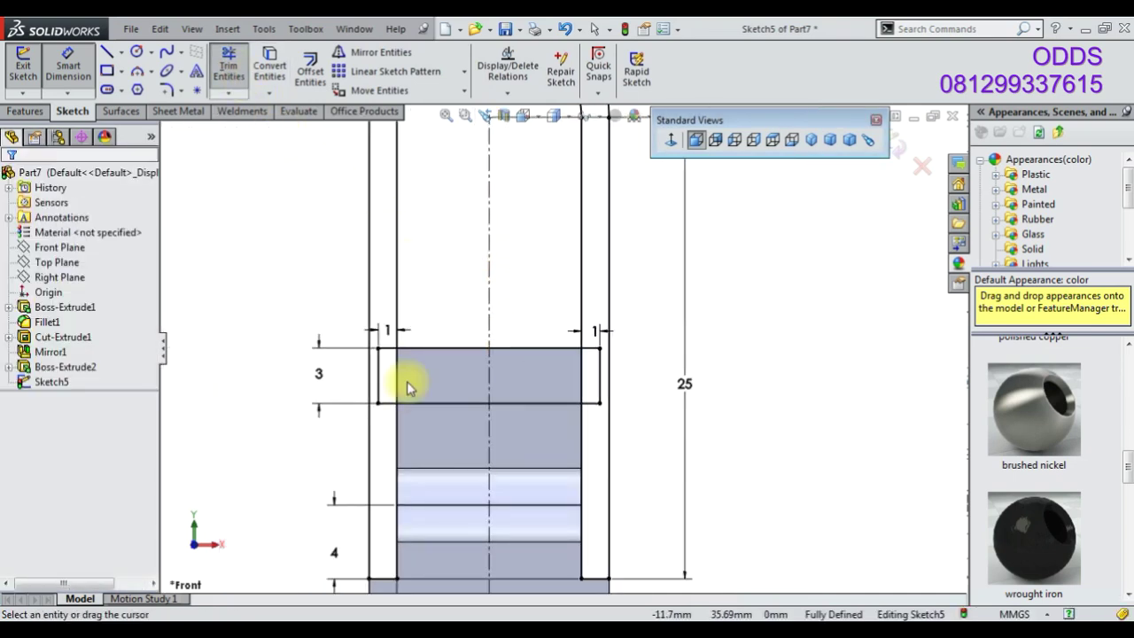
scroll(405, 380, down, 3)
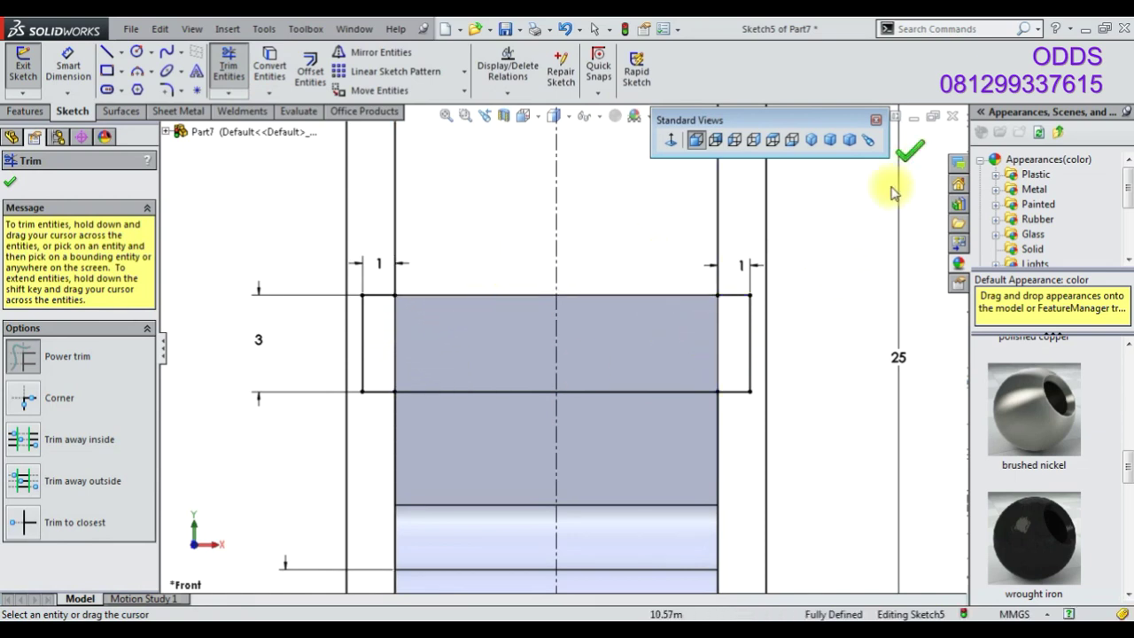
drag(679, 365, 596, 409)
click(917, 148)
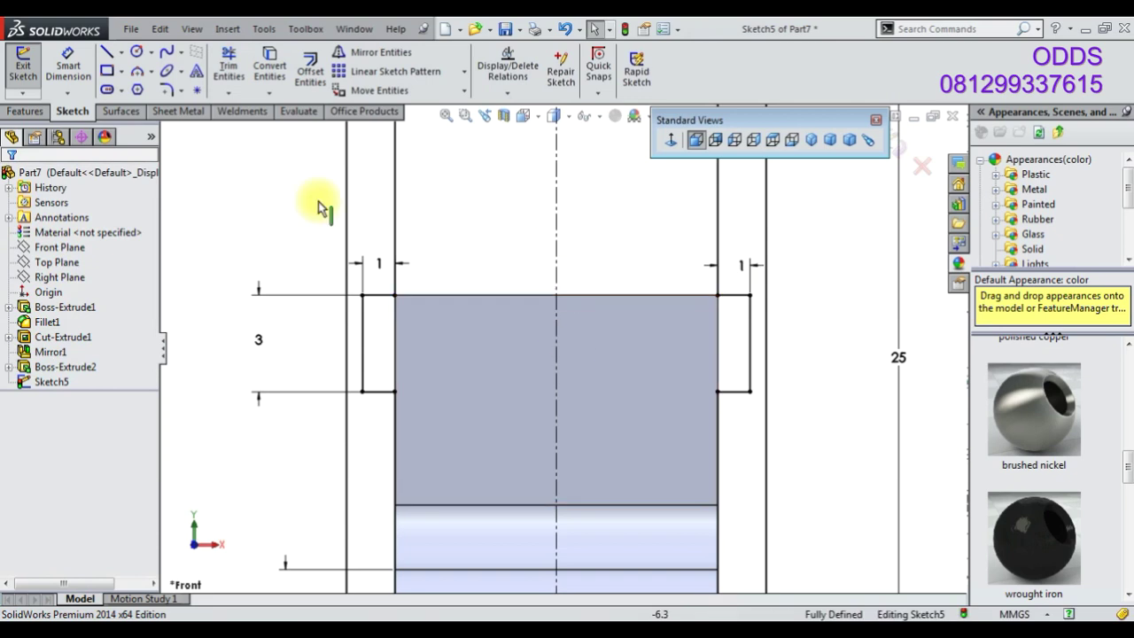
click(17, 112)
Extrude Sketch5 3 mm blind without merging, creating Boss-Extrude3 as a separate solid body
click(30, 71)
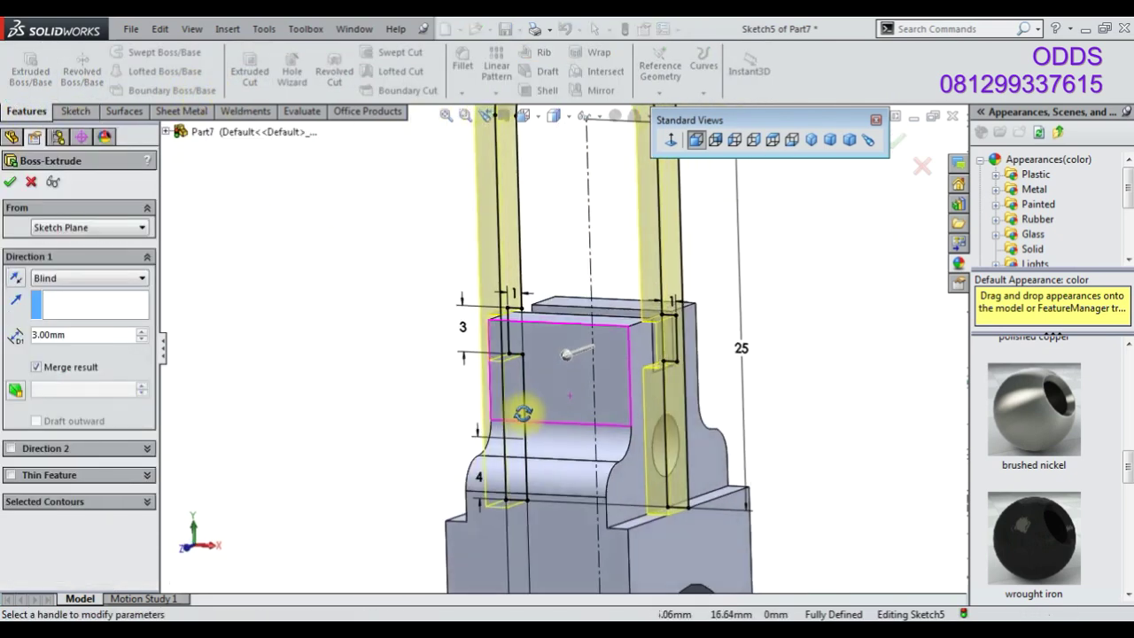
mouse_move(571, 412)
middle_down()
mouse_move(513, 419)
mouse_move(556, 412)
mouse_move(528, 458)
middle_up()
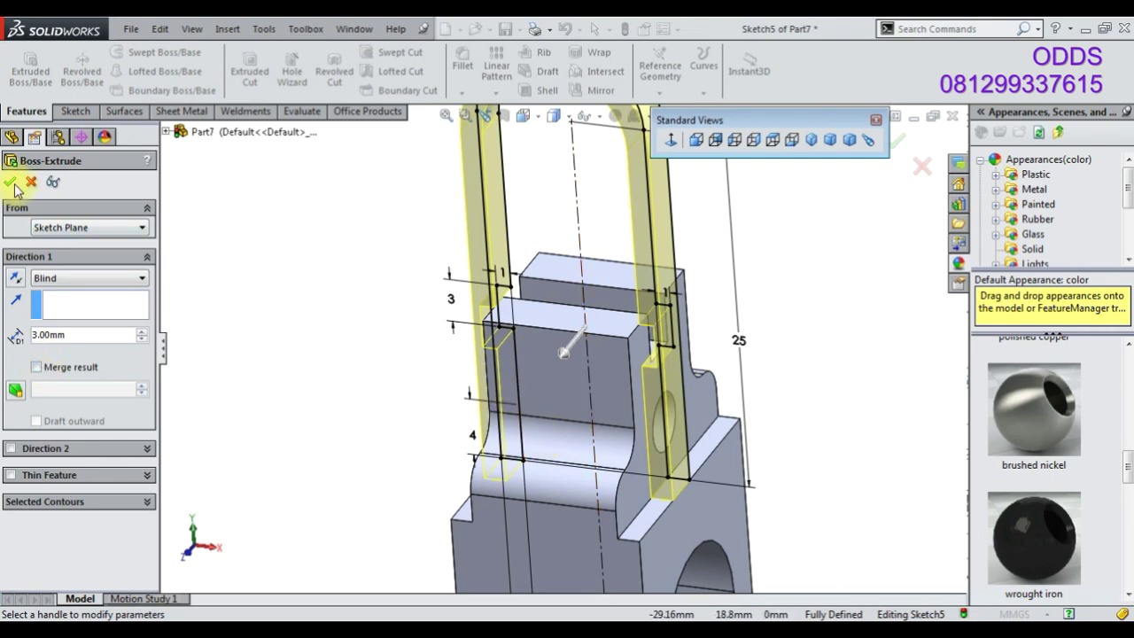
click(493, 401)
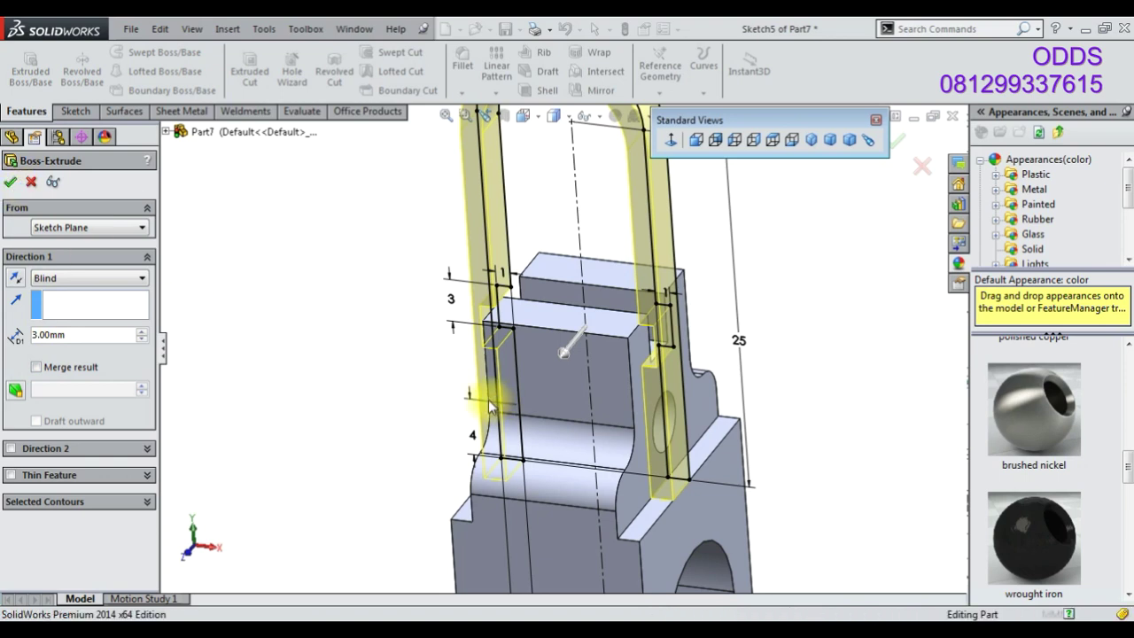
key(Return)
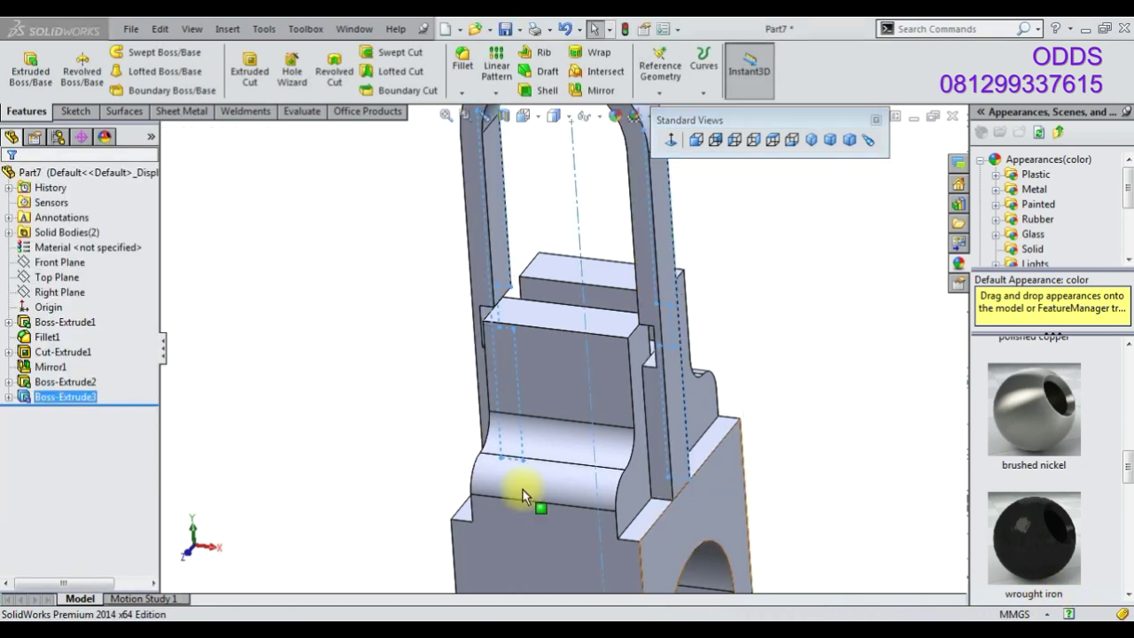
Change Boss-Extrude3 to a 10 mm Mid Plane extrusion, then undo back into editing Sketch5
click(63, 397)
click(96, 350)
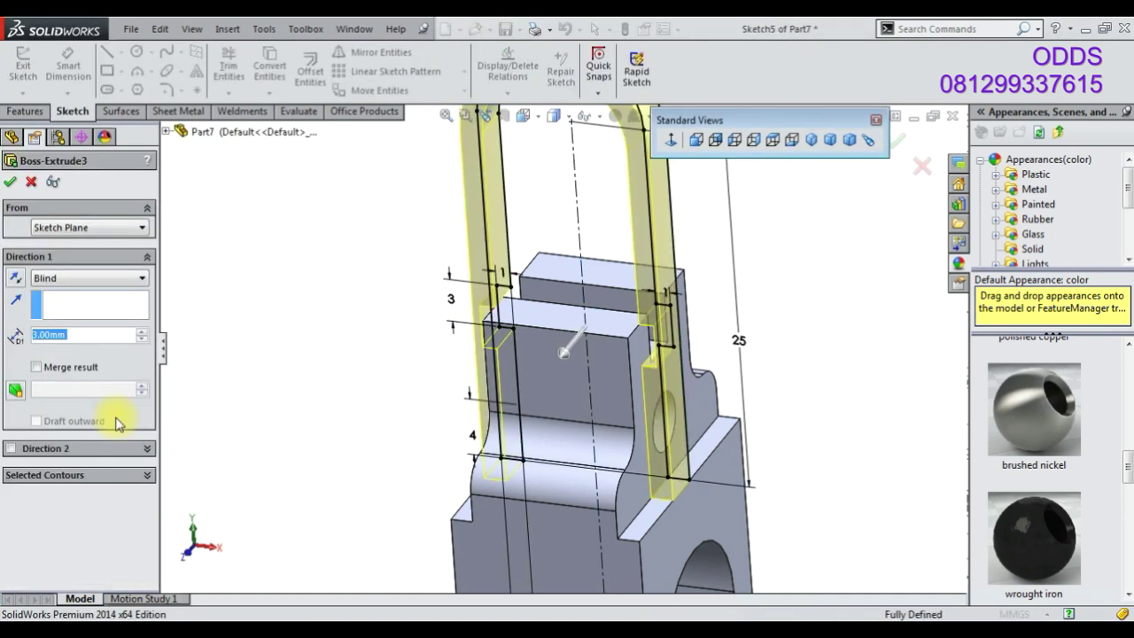
text(10)
key(Return)
click(86, 280)
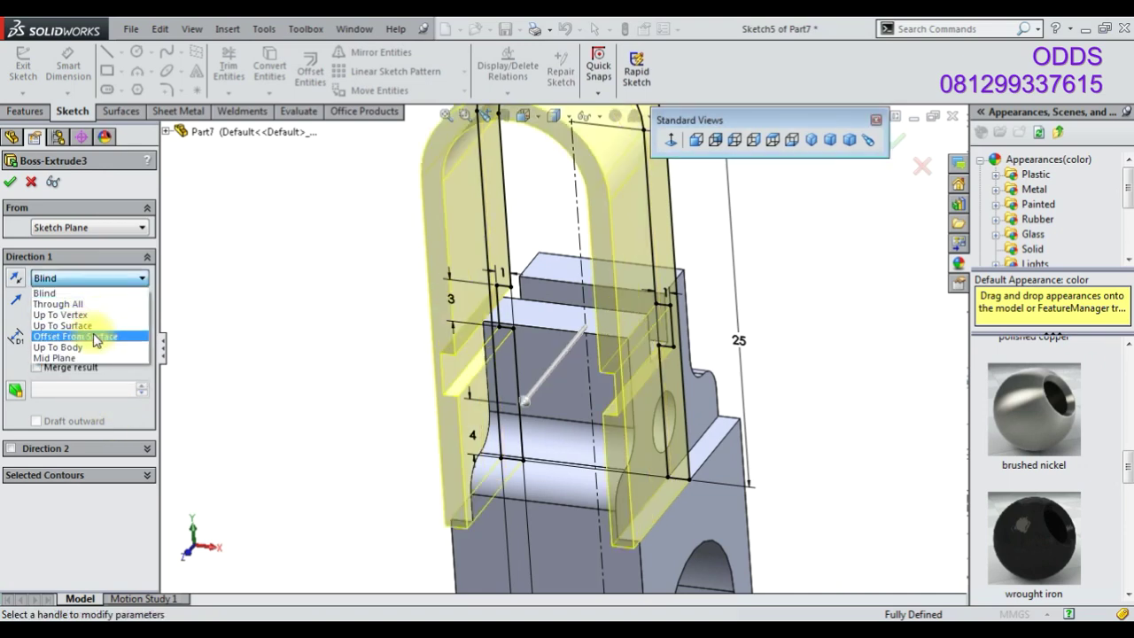
click(53, 357)
mouse_move(673, 369)
middle_down()
mouse_move(588, 345)
mouse_move(671, 322)
middle_up()
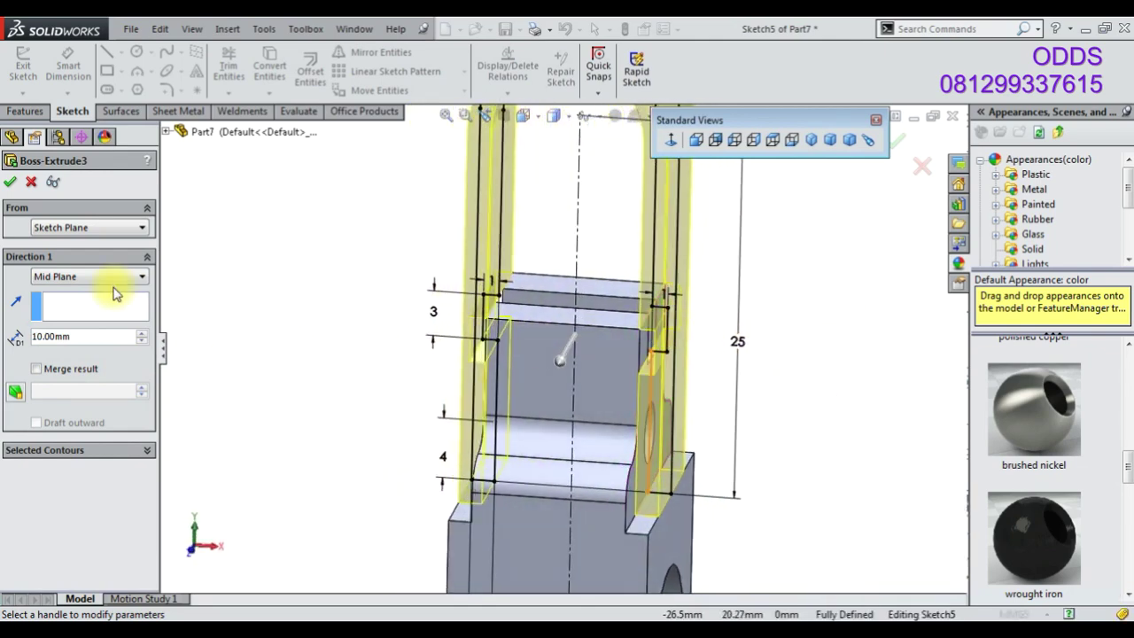
click(9, 182)
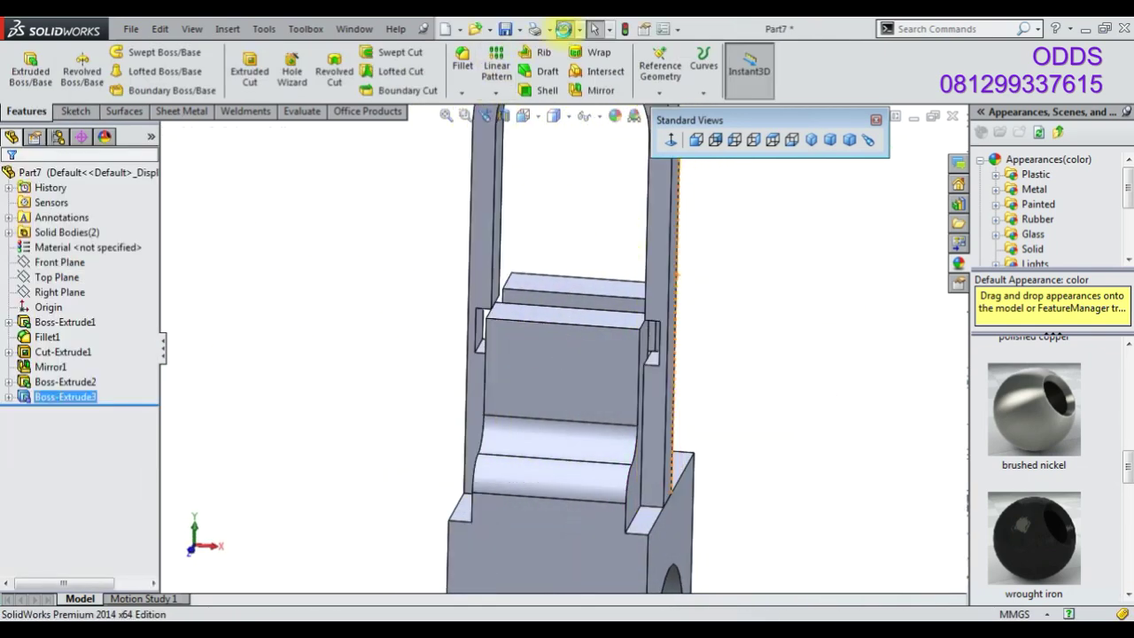
click(563, 30)
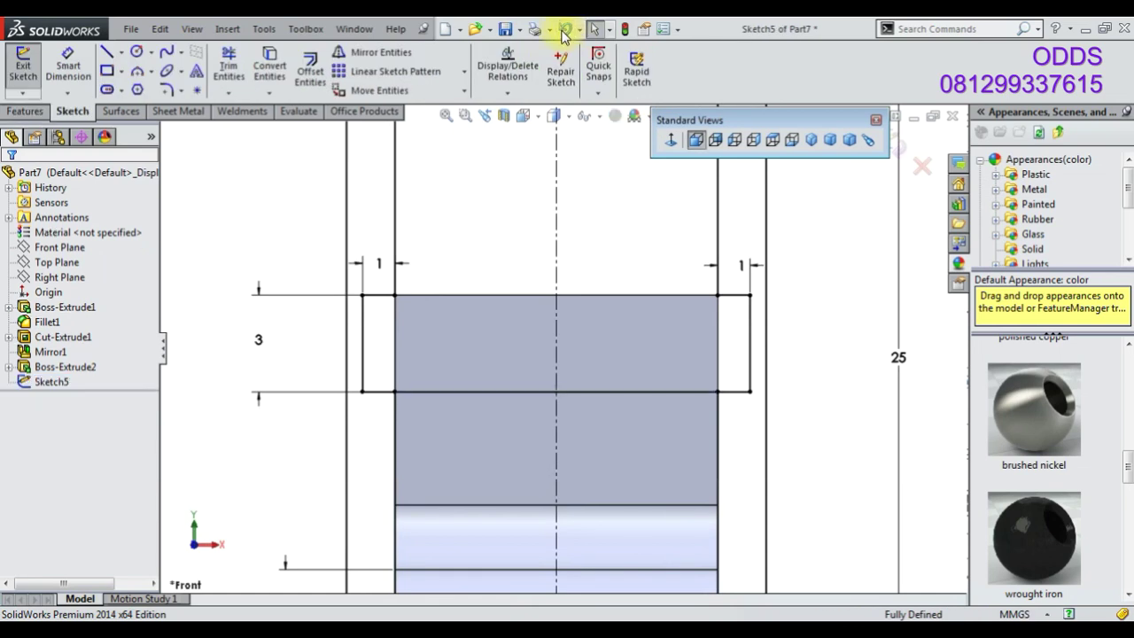
click(564, 31)
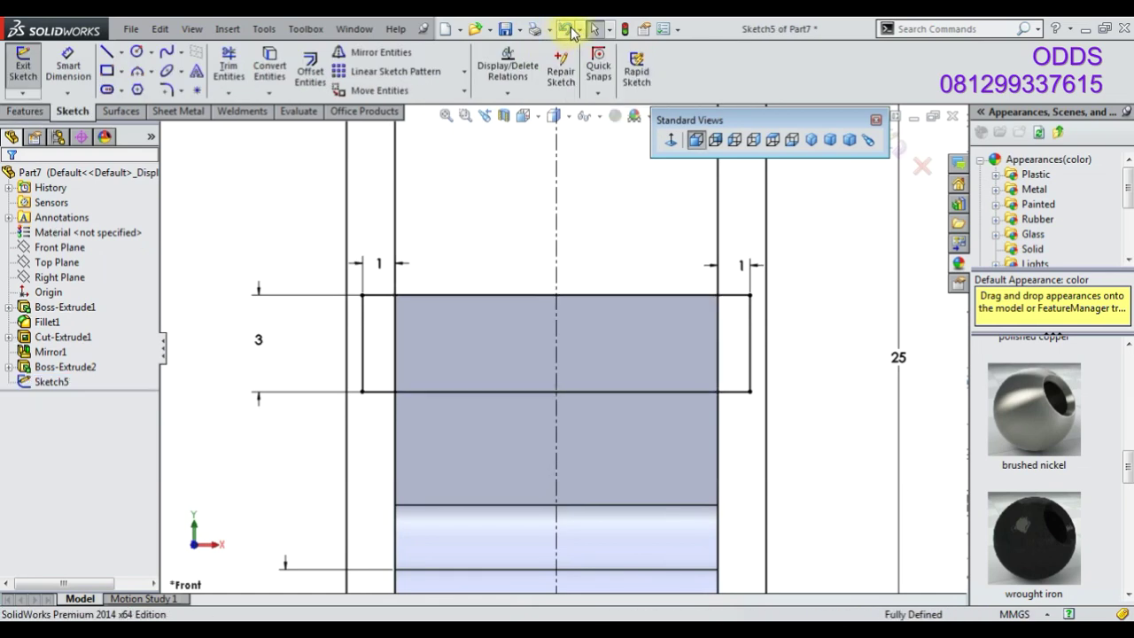
Undo the offset dimension and delete the four rectangle lines over the block
click(571, 33)
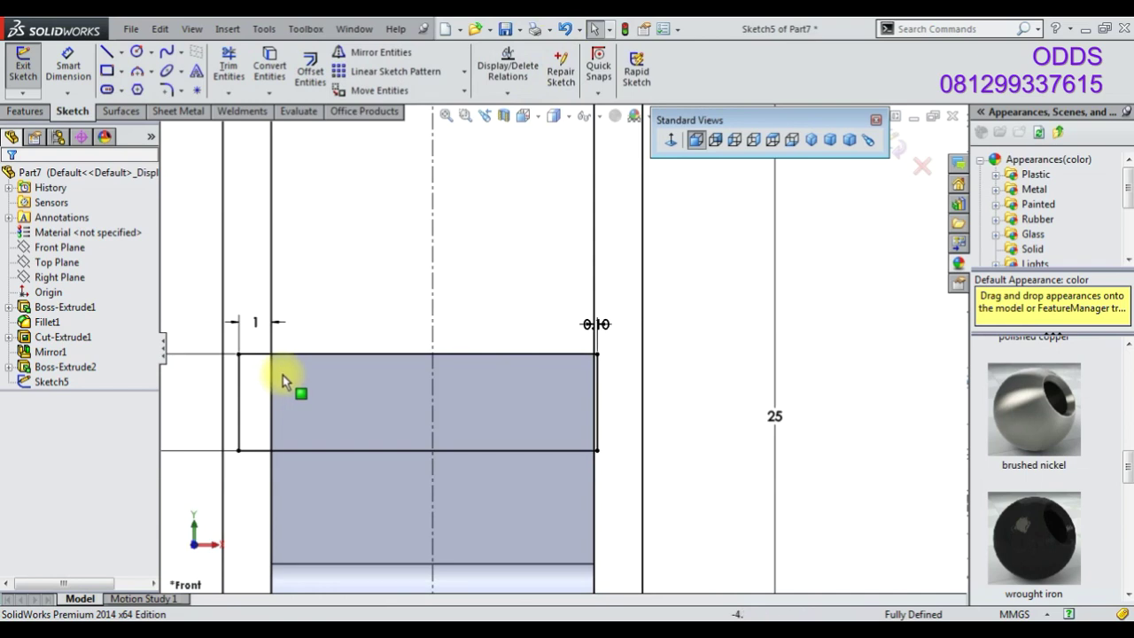
drag(246, 324, 632, 467)
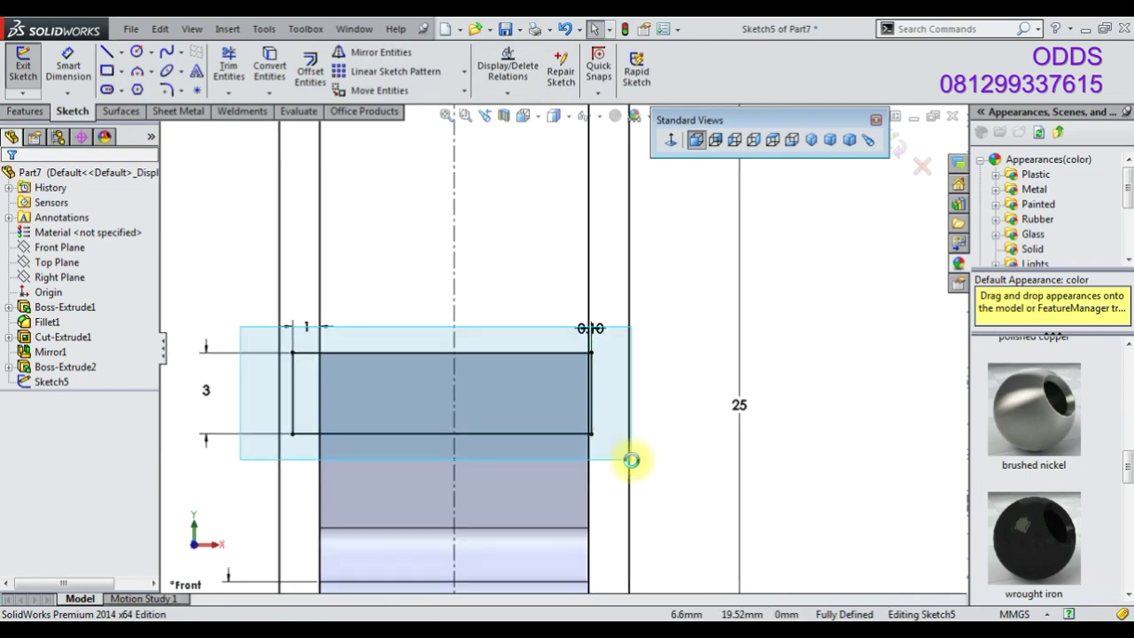
click(632, 467)
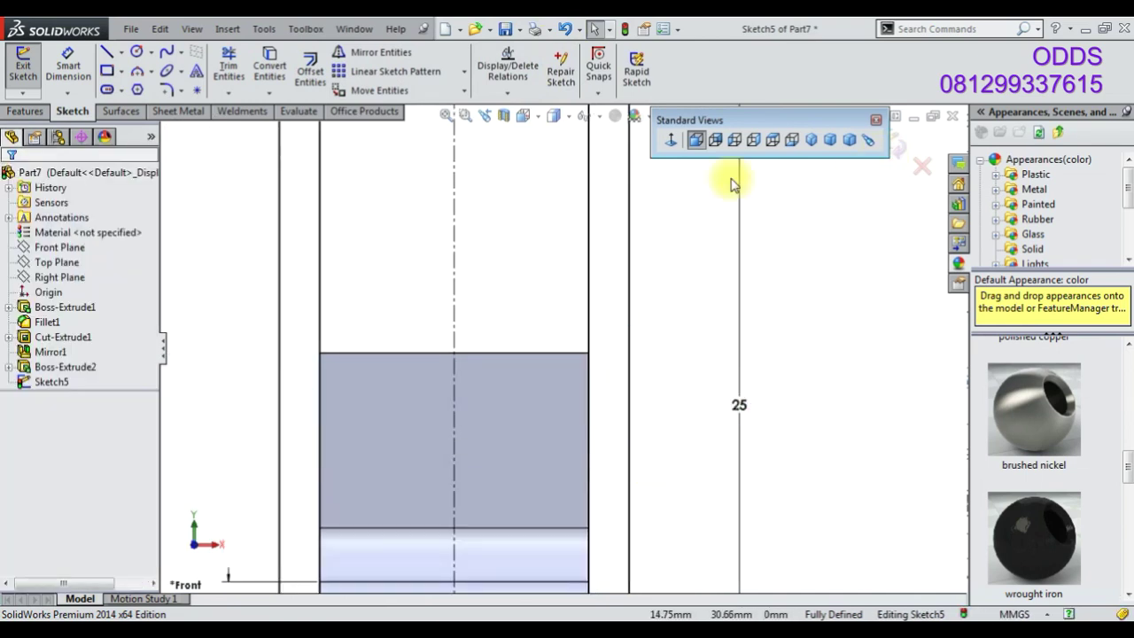
Extrude Sketch5 10 mm Mid Plane without merging, creating Boss-Extrude4 as a separate body
click(25, 110)
click(30, 70)
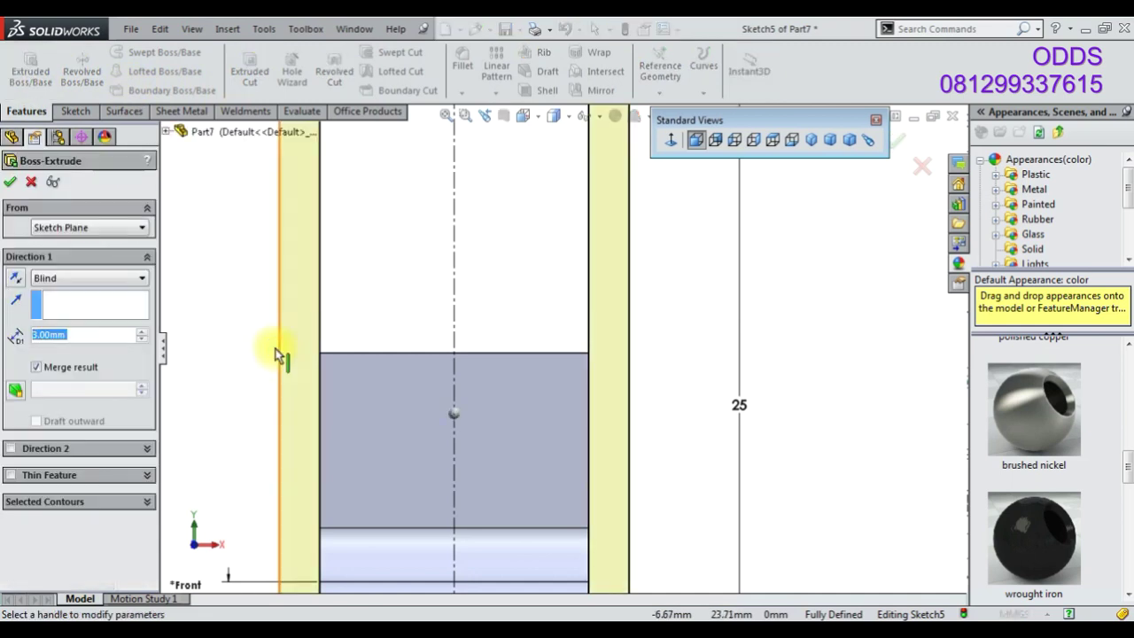
click(88, 277)
click(89, 357)
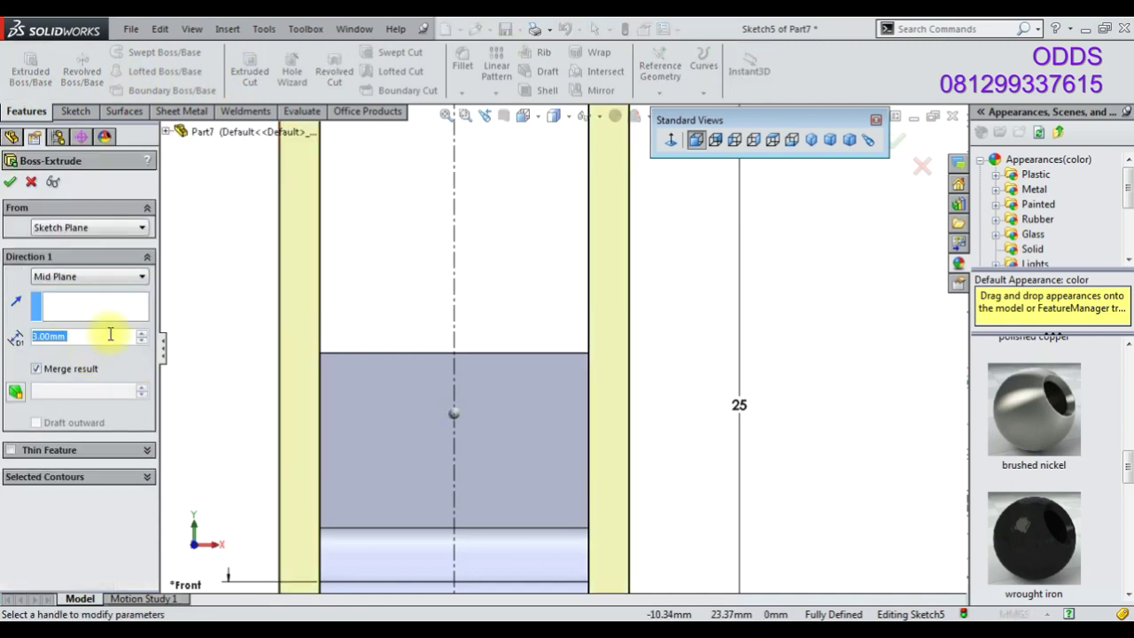
text(10)
click(87, 377)
mouse_move(473, 354)
middle_down()
mouse_move(407, 429)
mouse_move(355, 407)
middle_up()
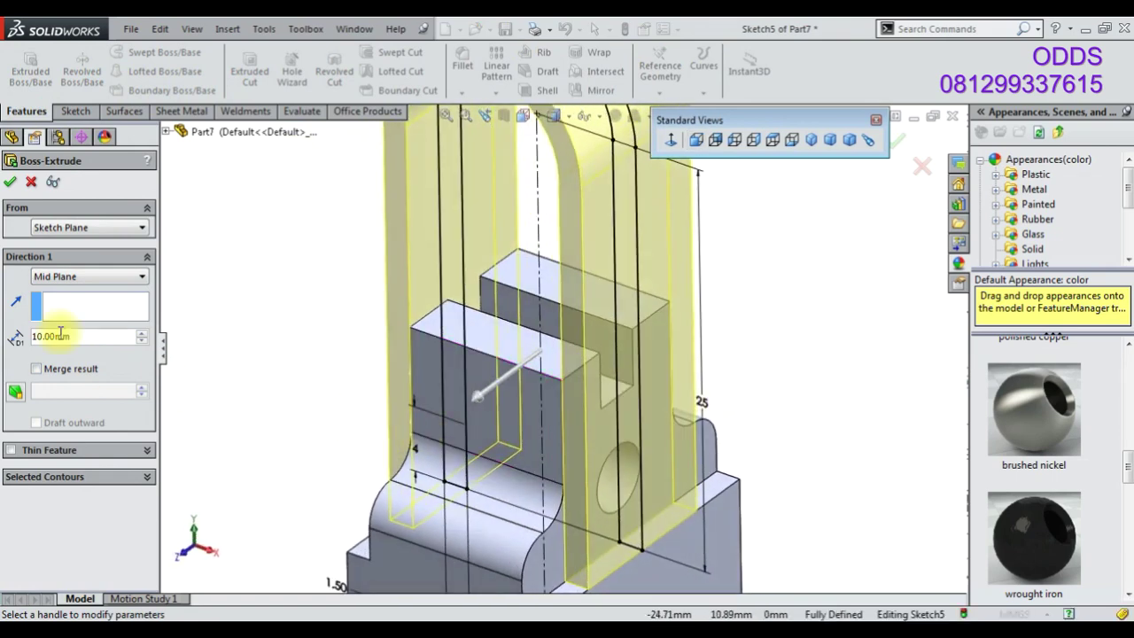
click(11, 183)
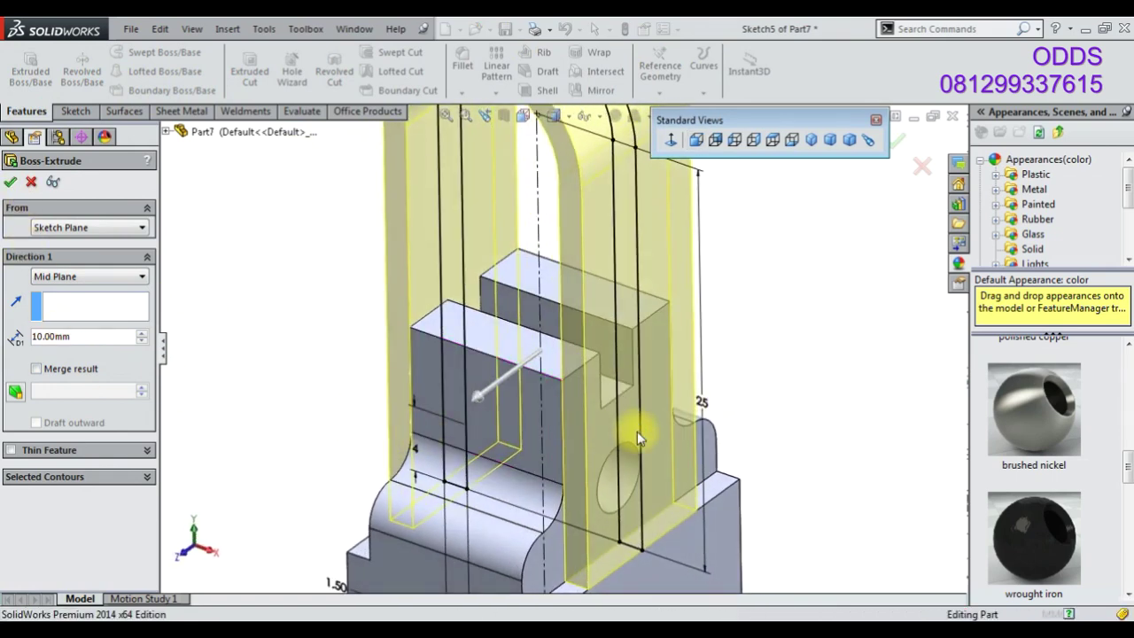
mouse_move(685, 409)
middle_down()
mouse_move(751, 408)
mouse_move(704, 432)
mouse_move(726, 433)
mouse_move(608, 440)
mouse_move(736, 434)
mouse_move(580, 327)
mouse_move(400, 370)
mouse_move(620, 430)
middle_up()
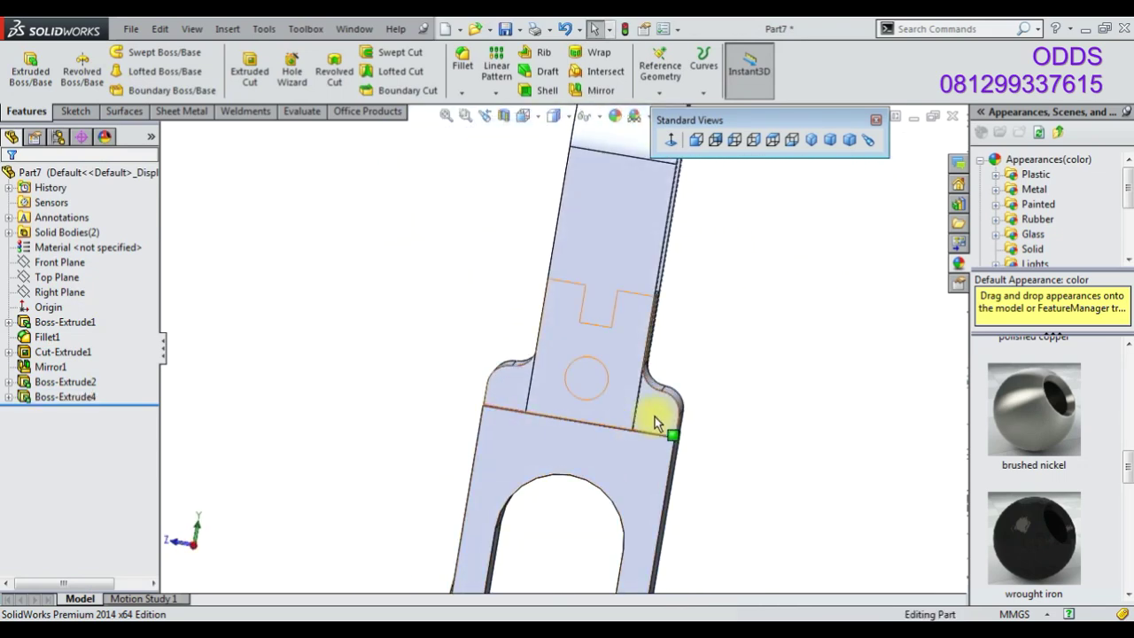
click(664, 414)
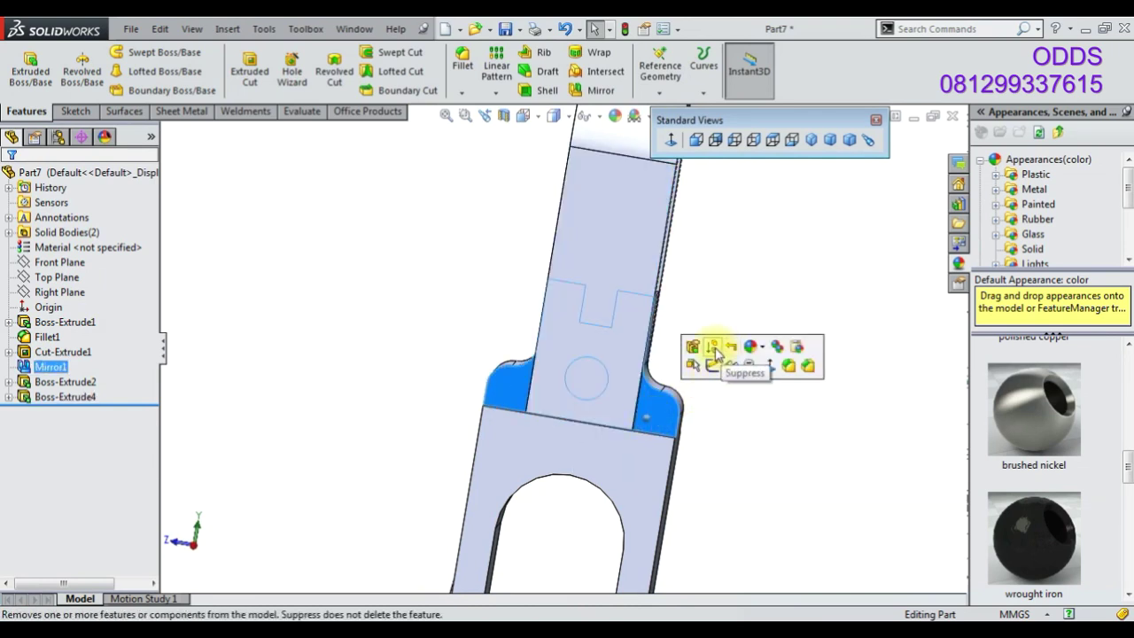
click(449, 370)
mouse_move(571, 373)
middle_down()
mouse_move(549, 328)
mouse_move(789, 374)
mouse_move(661, 380)
mouse_move(638, 356)
middle_up()
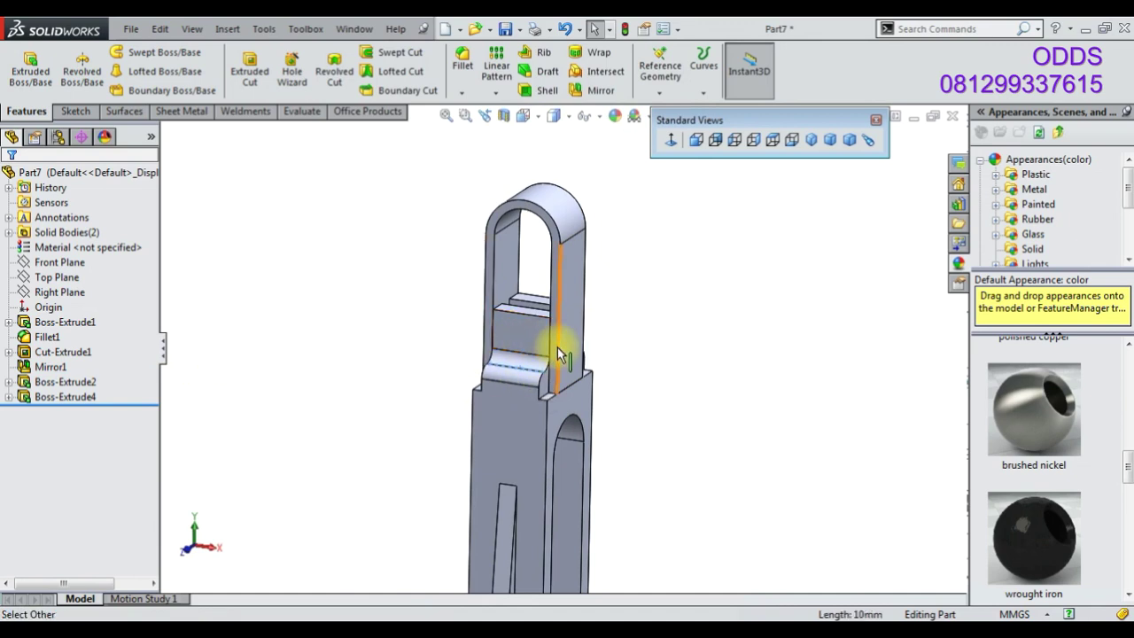
Sketch a rectangle across the block groove on the Front Plane with a 1.5 mm height
click(60, 262)
click(104, 236)
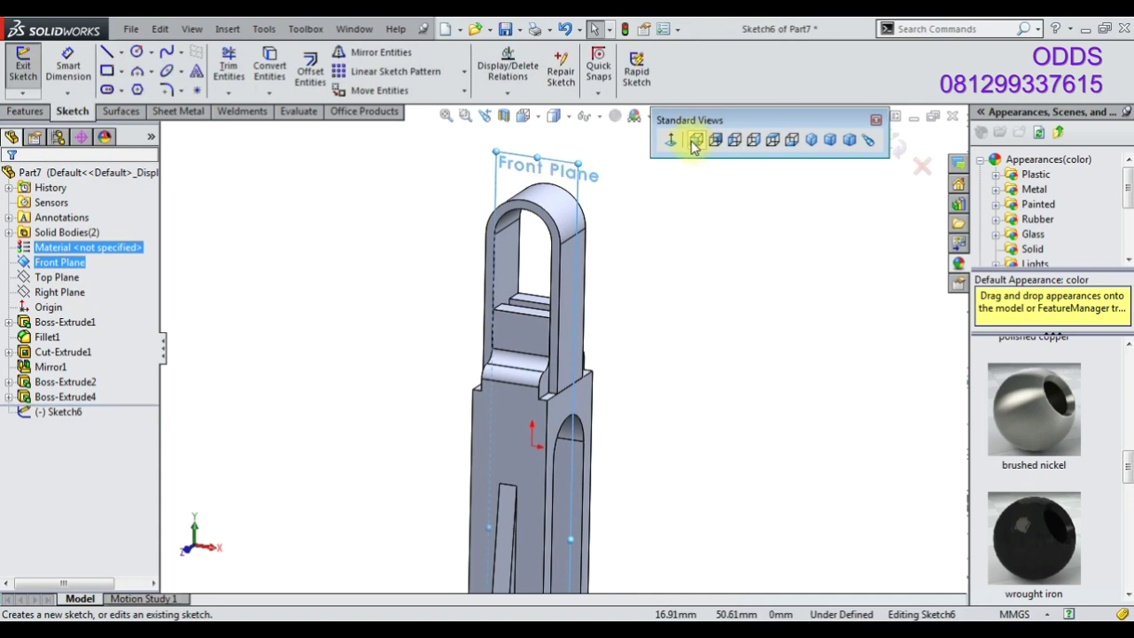
scroll(538, 254, down, 5)
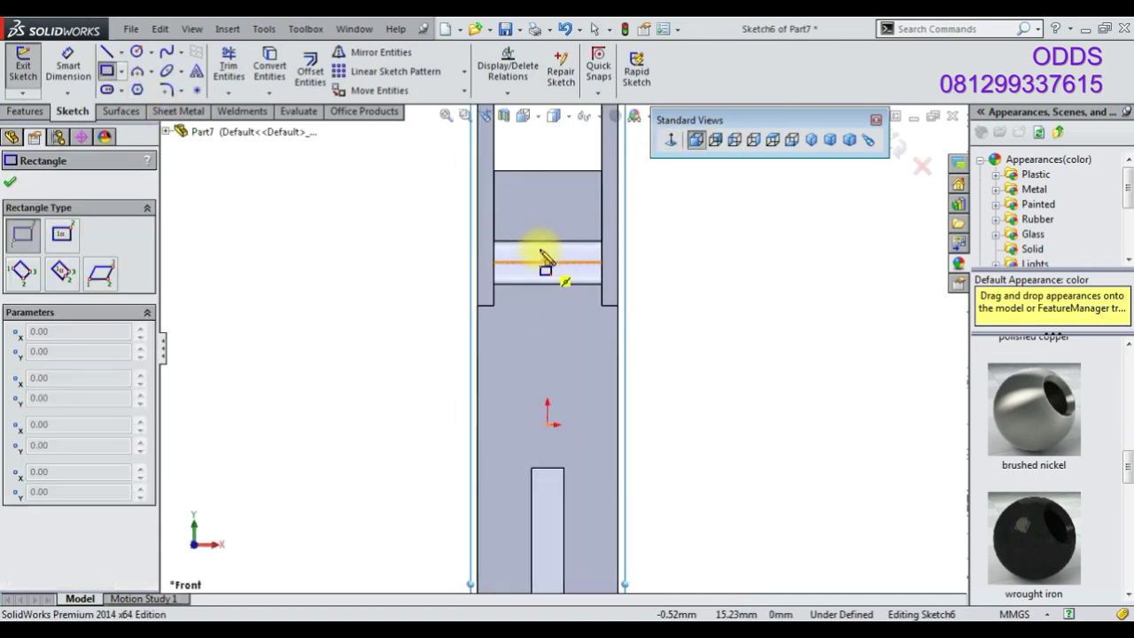
drag(390, 233, 671, 277)
click(68, 66)
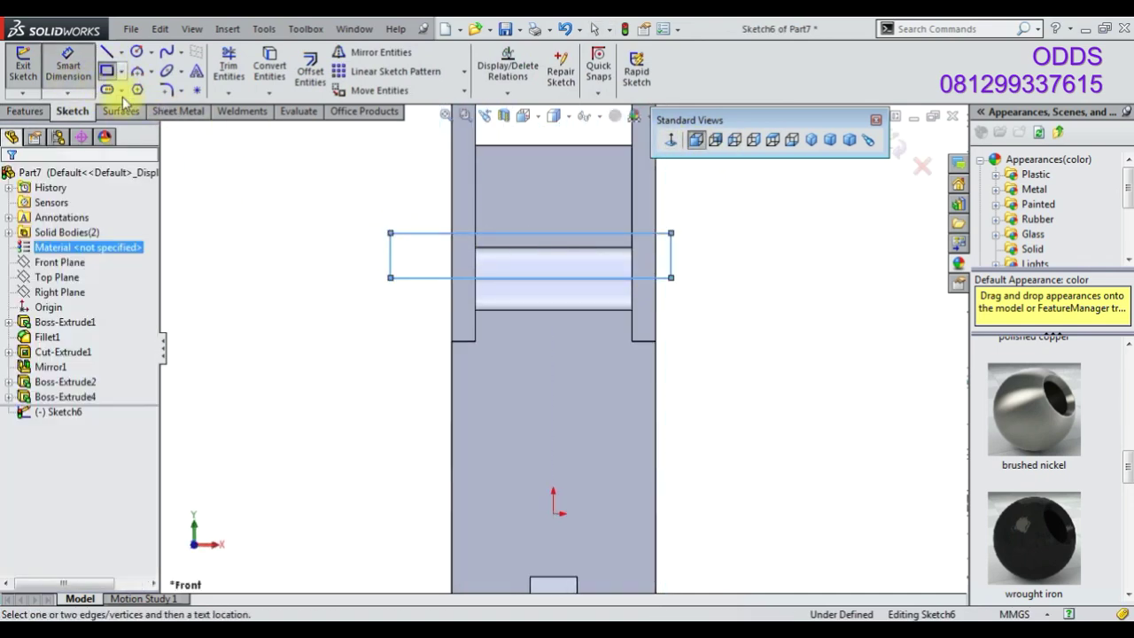
click(390, 257)
click(360, 261)
text(1.5)
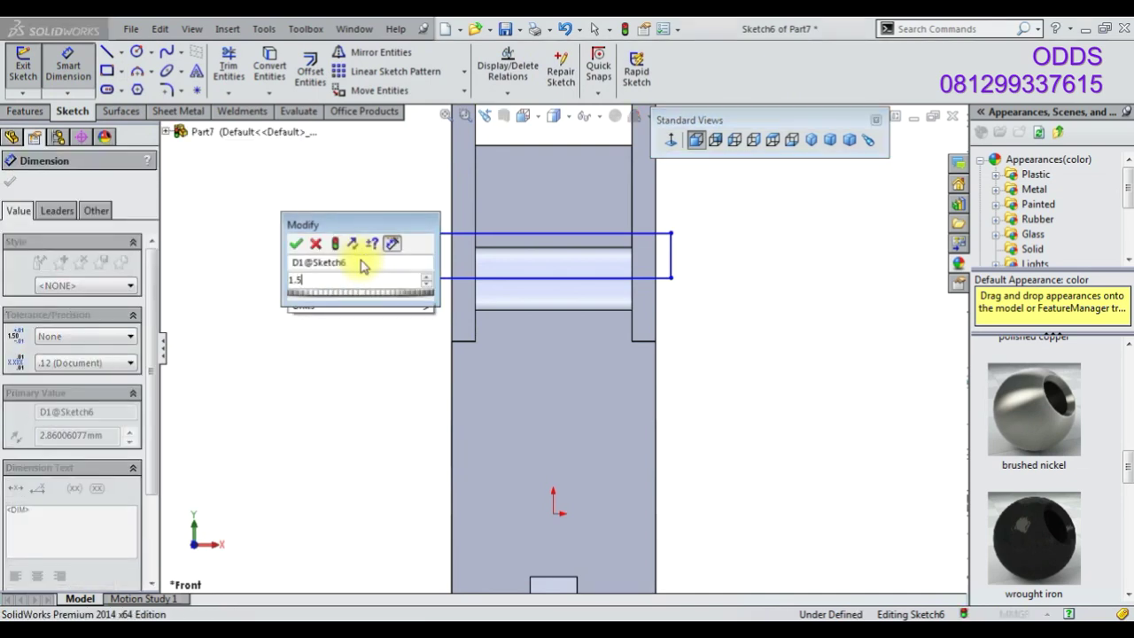
key(Return)
scroll(479, 305, down, 3)
key(Escape)
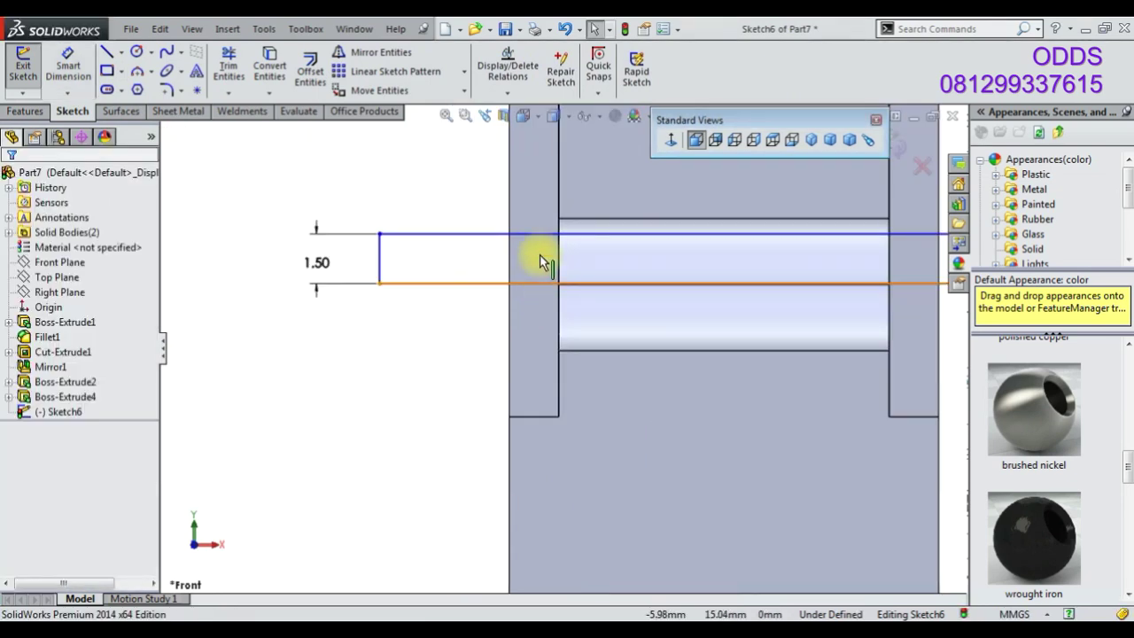
Make the rectangle's bottom line collinear with the model edge and convert it to construction geometry
click(577, 282)
drag(577, 282, 580, 251)
ctrl+click(594, 283)
click(633, 214)
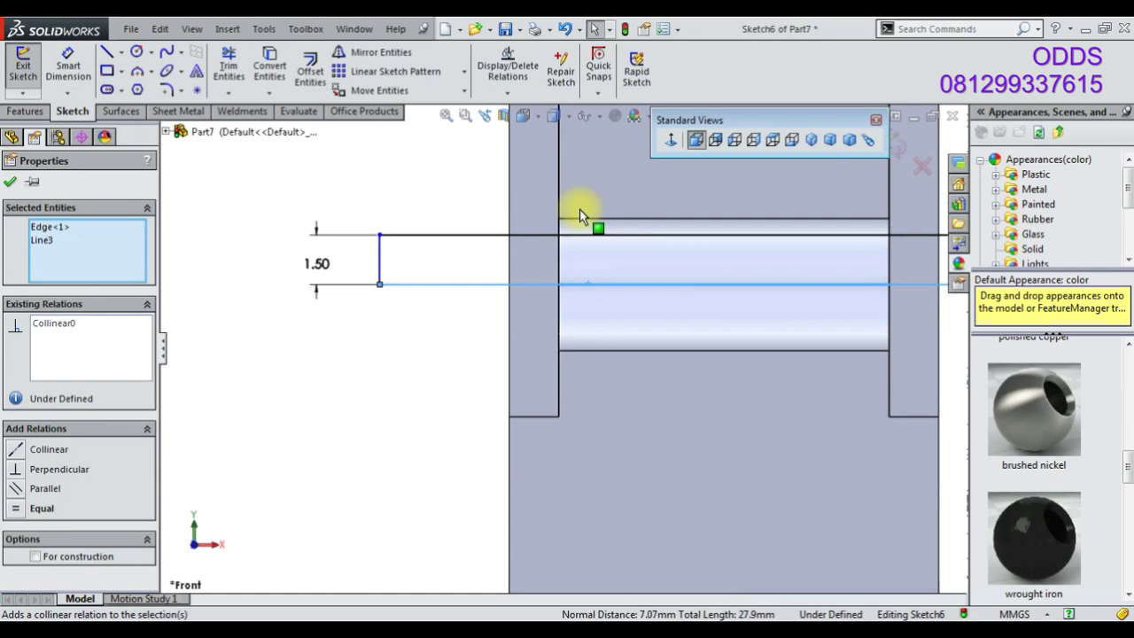
click(27, 112)
click(449, 295)
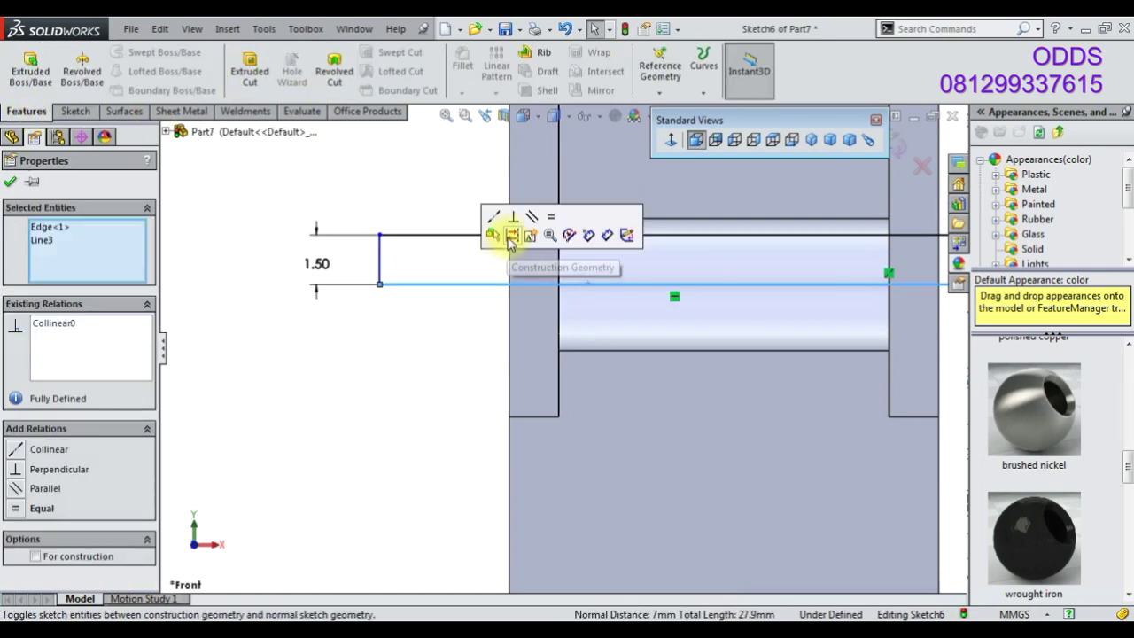
click(509, 235)
Auto-close Sketch6 and revolve-cut it 360° about Line3, creating Cut-Revolve1
click(334, 71)
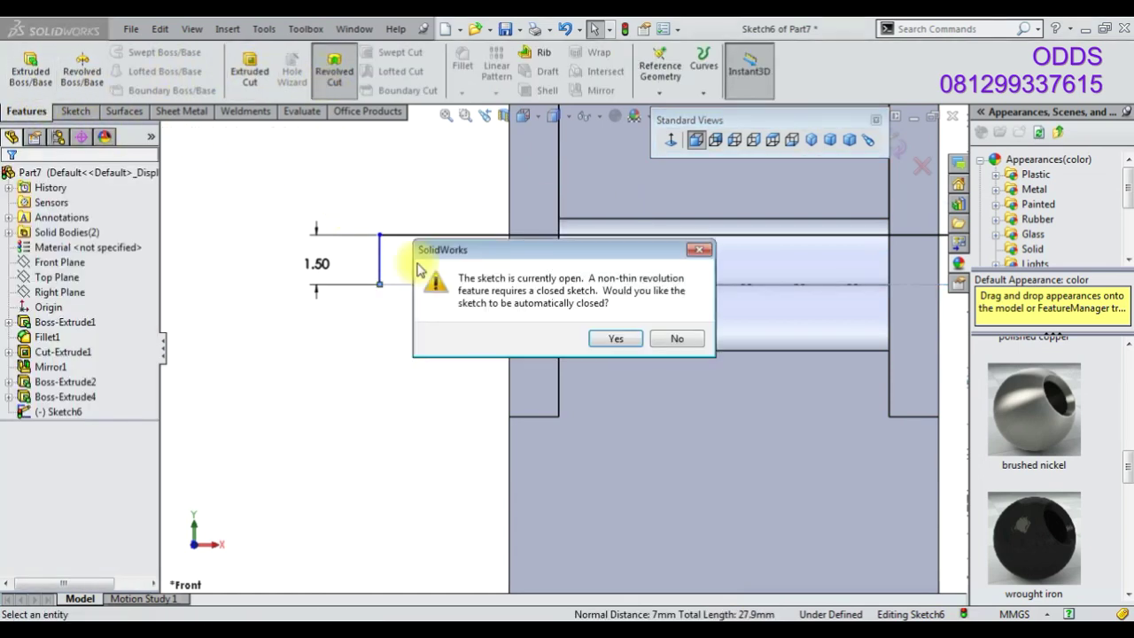
click(642, 341)
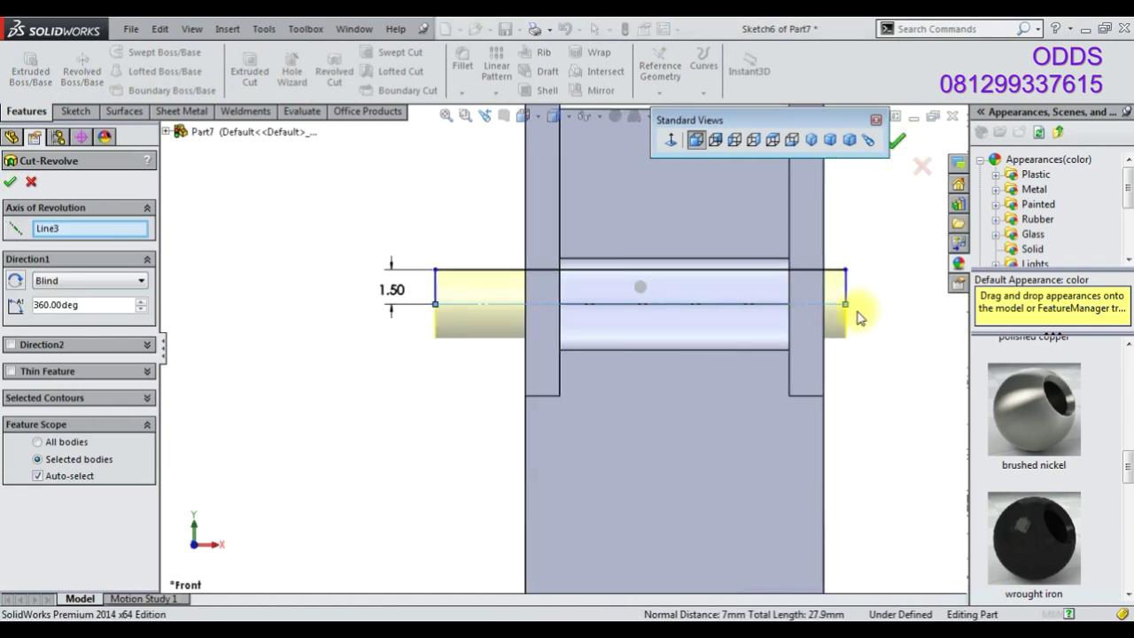
key(Return)
mouse_move(855, 316)
middle_down()
mouse_move(786, 345)
mouse_move(789, 360)
mouse_move(729, 313)
mouse_move(735, 344)
mouse_move(738, 331)
mouse_move(726, 331)
mouse_move(747, 355)
mouse_move(496, 398)
middle_up()
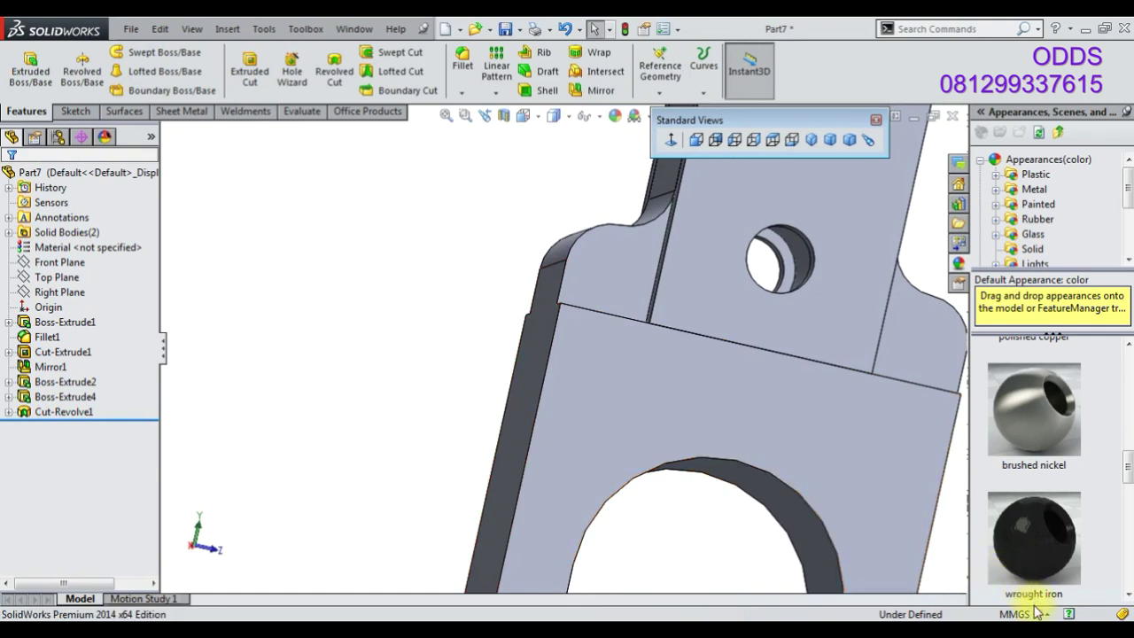
click(64, 411)
click(89, 363)
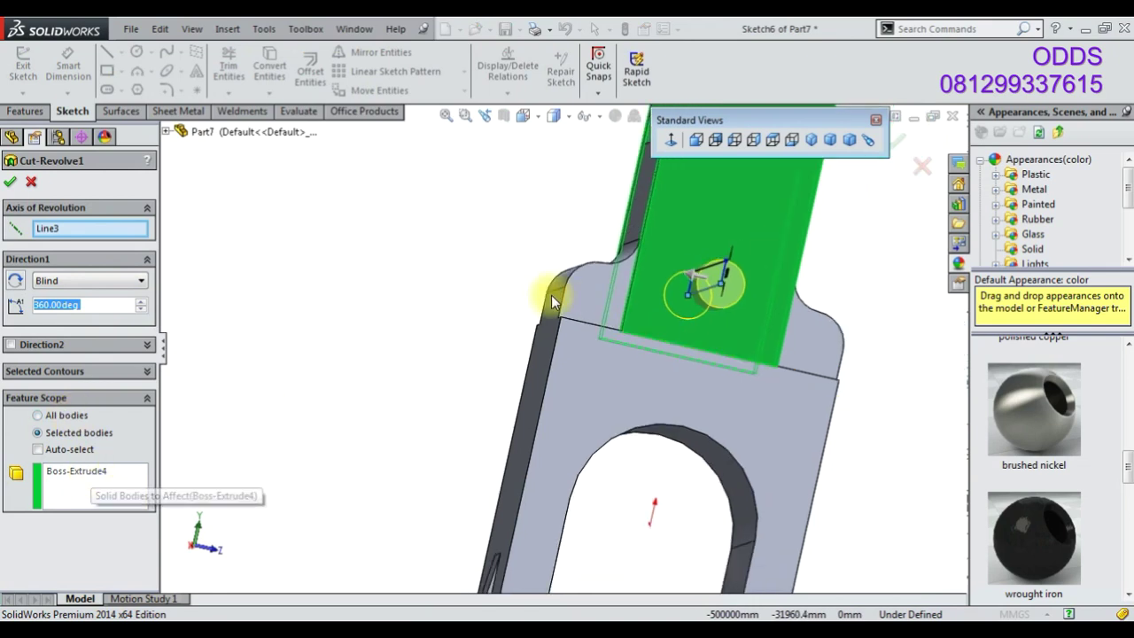
middle_drag(481, 299, 663, 360)
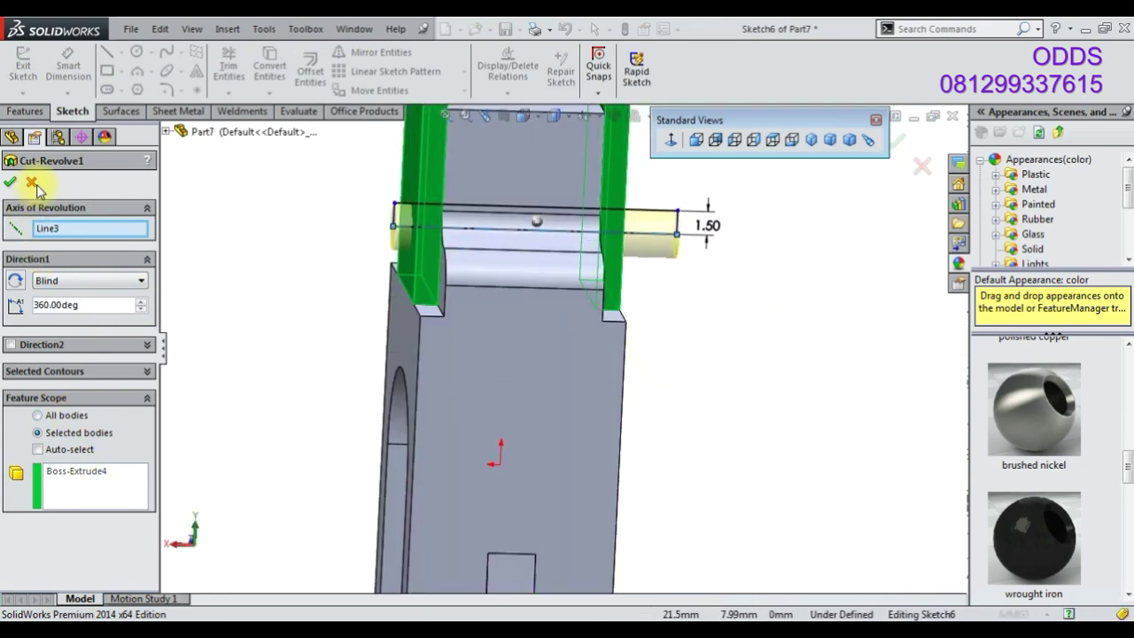
click(33, 183)
click(49, 417)
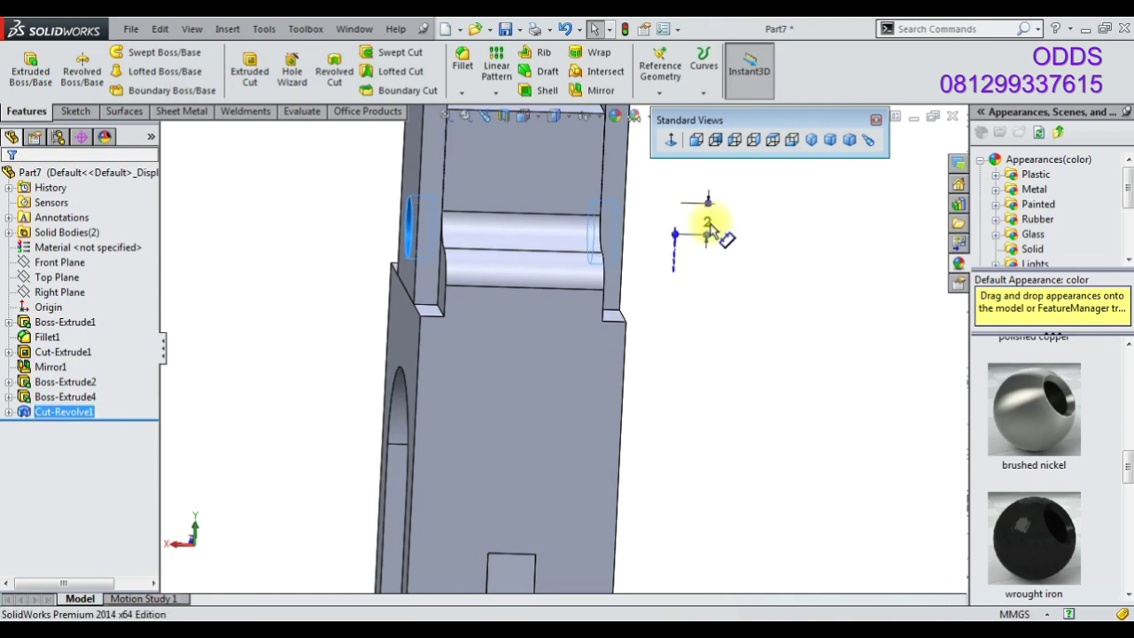
mouse_move(599, 236)
middle_down()
mouse_move(455, 227)
mouse_move(688, 245)
mouse_move(514, 278)
mouse_move(607, 250)
mouse_move(682, 254)
middle_up()
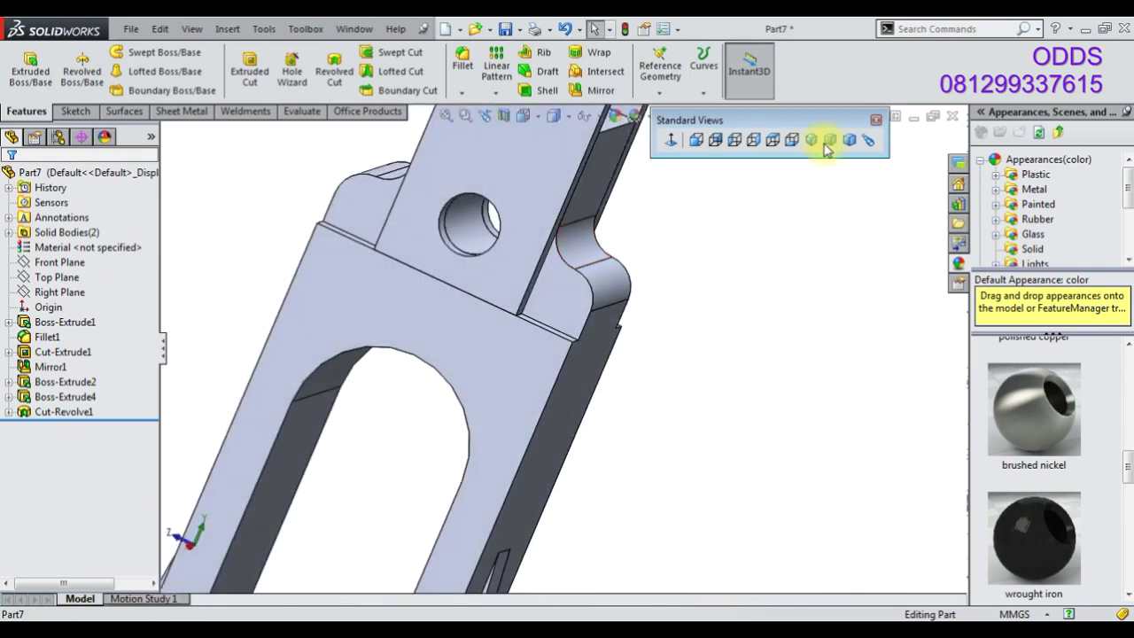
click(811, 140)
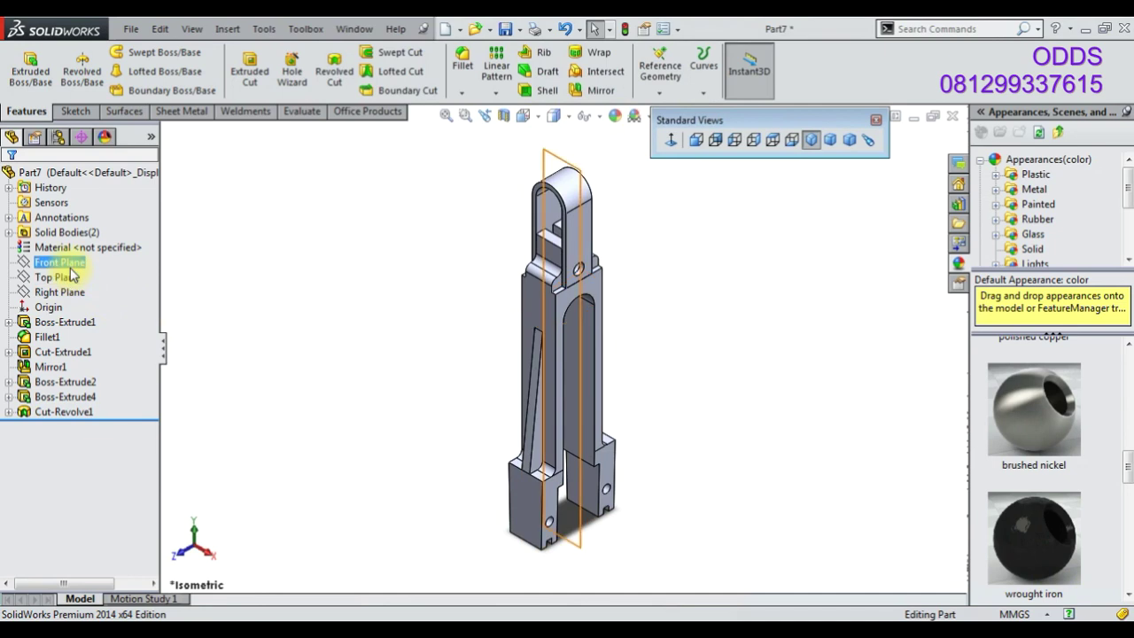
On the Front Plane, draw a vertical centerline from the origin and a closed tapered line profile
click(58, 262)
click(100, 247)
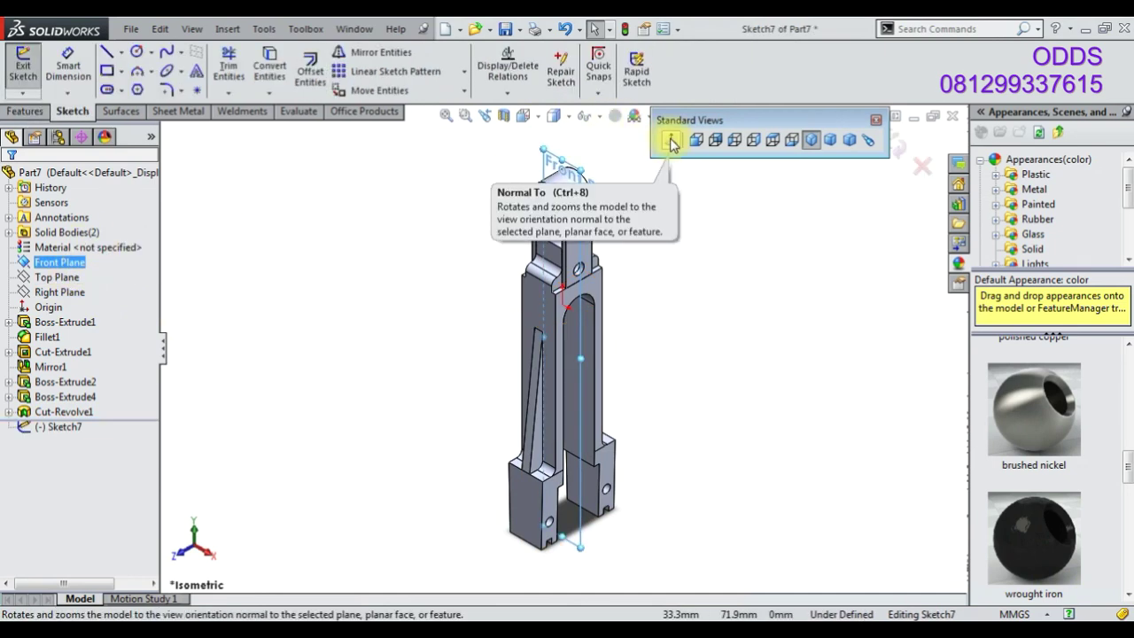
click(671, 139)
click(121, 53)
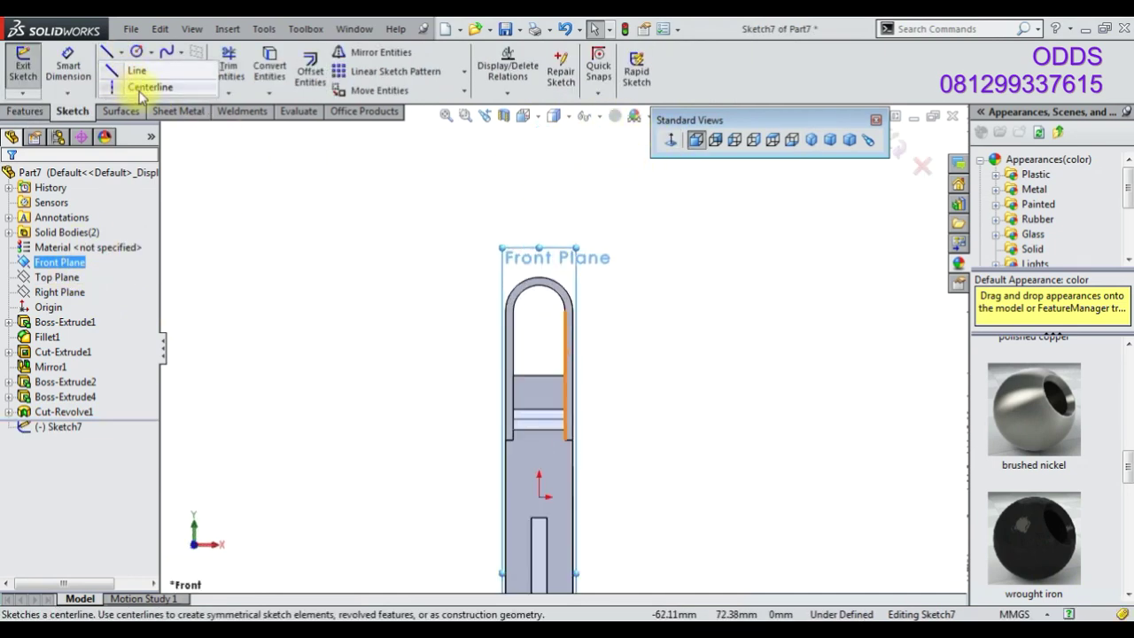
click(141, 72)
drag(538, 481, 547, 202)
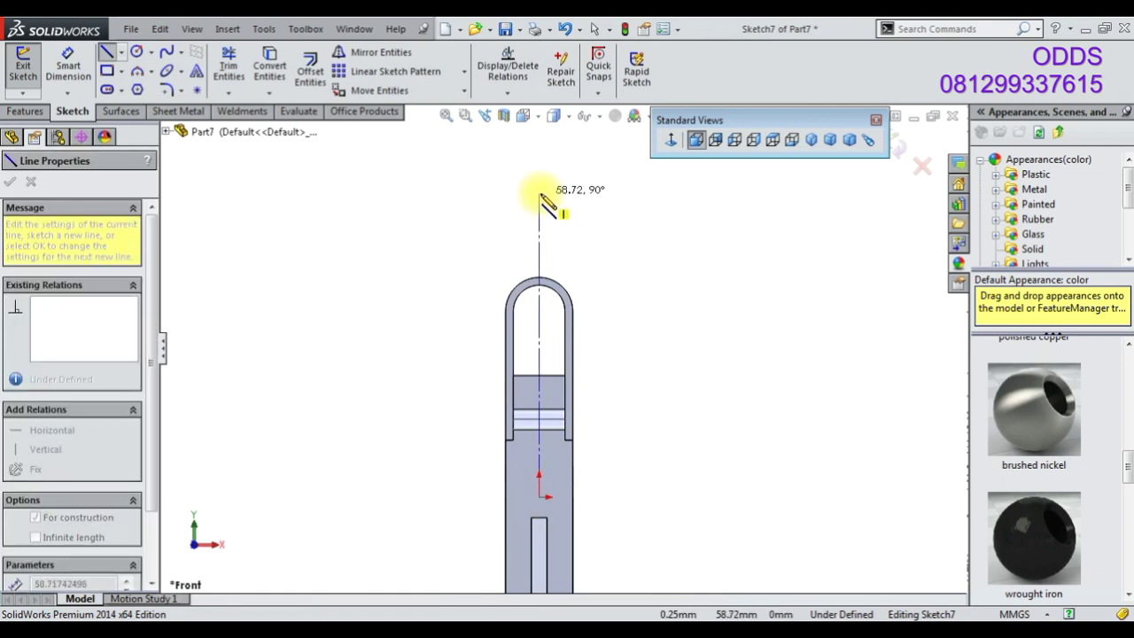
click(106, 52)
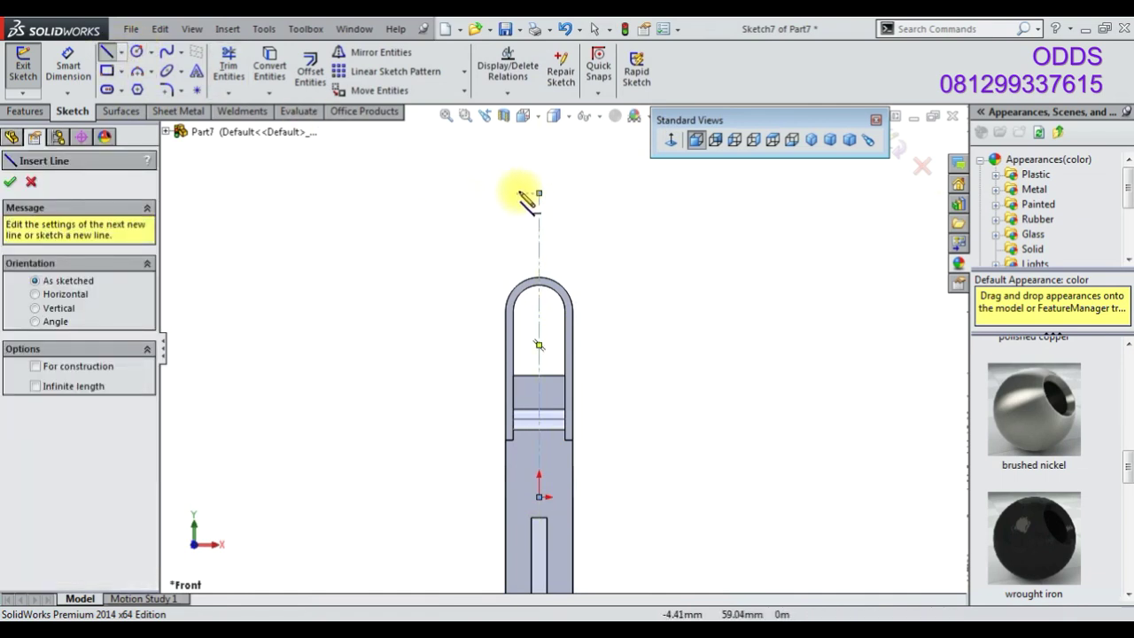
click(538, 192)
click(513, 192)
click(509, 295)
click(525, 295)
click(526, 192)
Dimension the profile's top line 4 mm and its width from the centerline 8 mm
click(228, 64)
scroll(506, 182, down, 1)
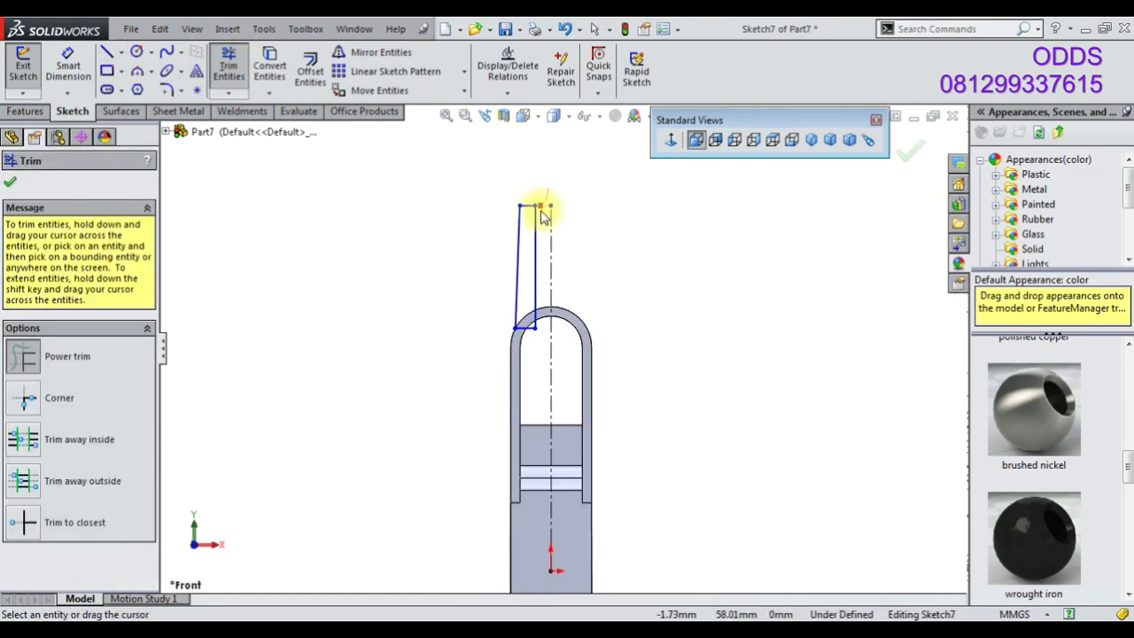
click(78, 75)
click(546, 232)
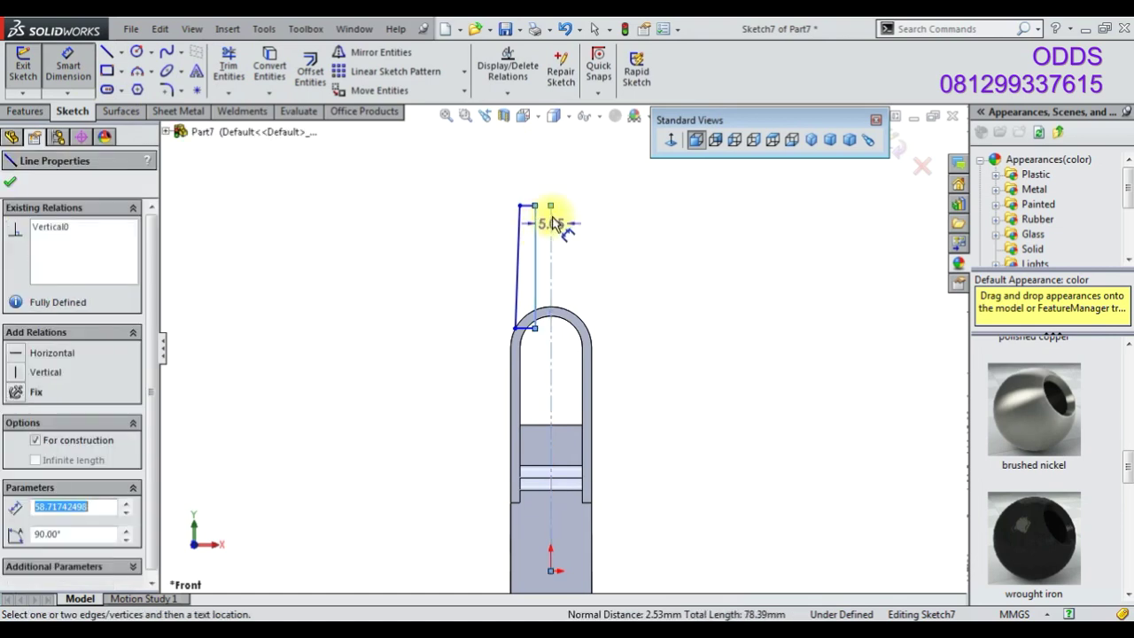
click(566, 190)
text(4)
key(Return)
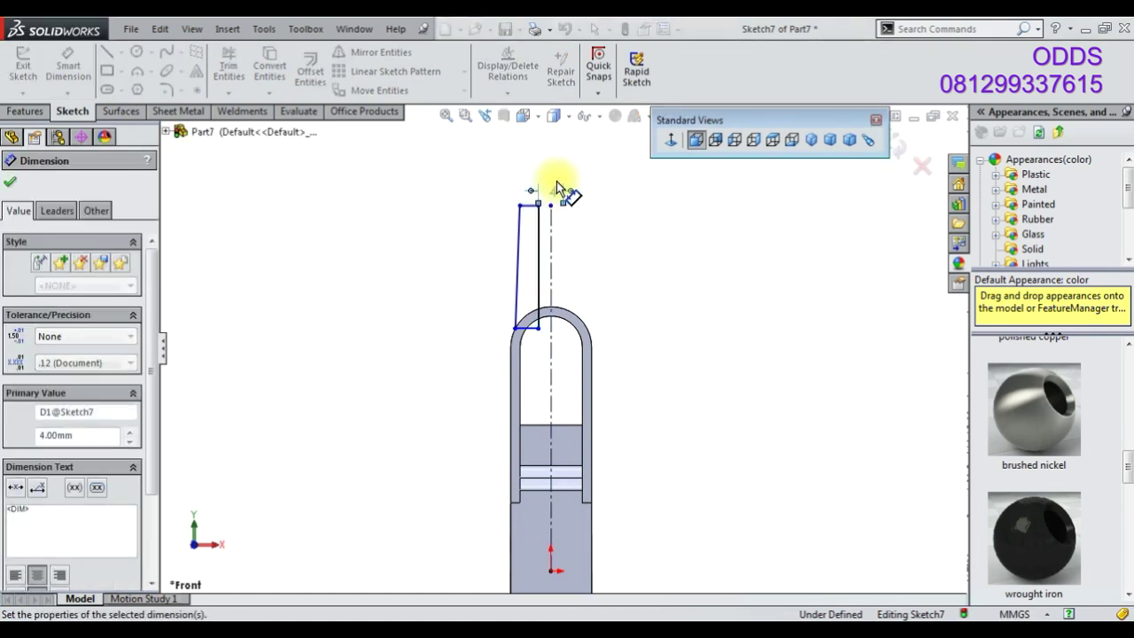
click(521, 207)
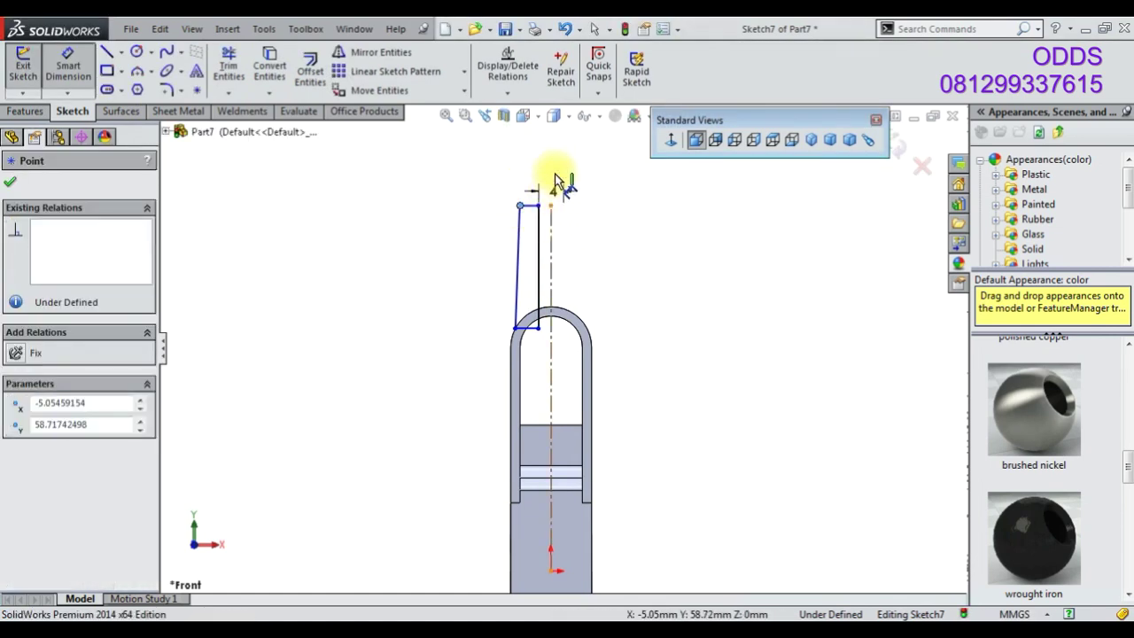
click(551, 182)
click(560, 173)
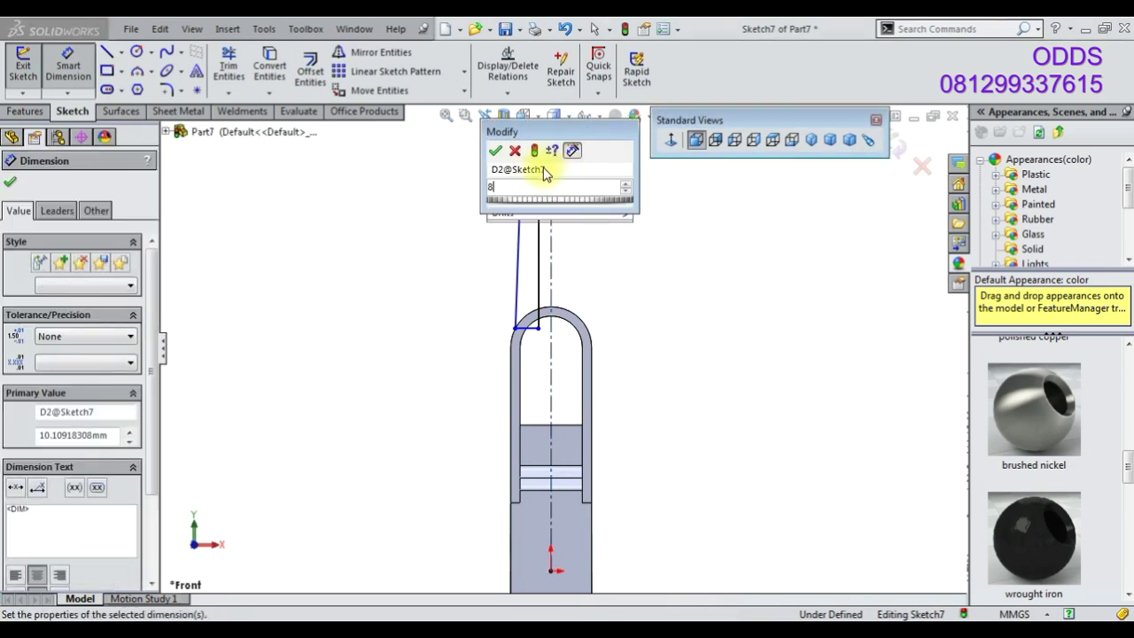
text(8)
key(Return)
Add a 9.50 mm width across the arc and a 16 mm profile height
click(517, 332)
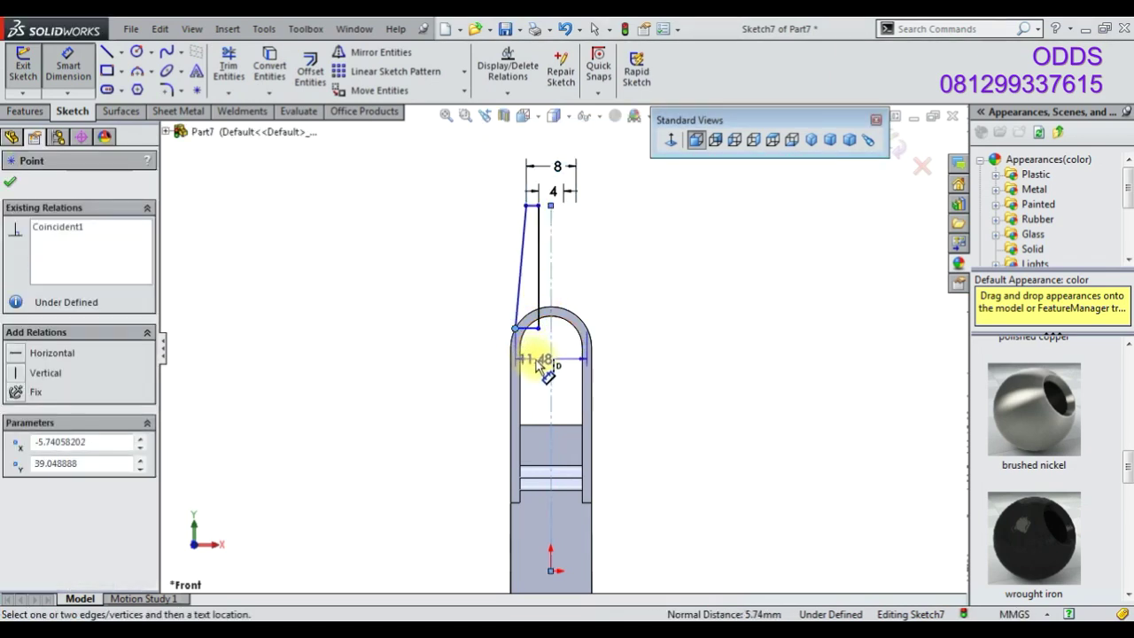
click(571, 348)
text(9.5)
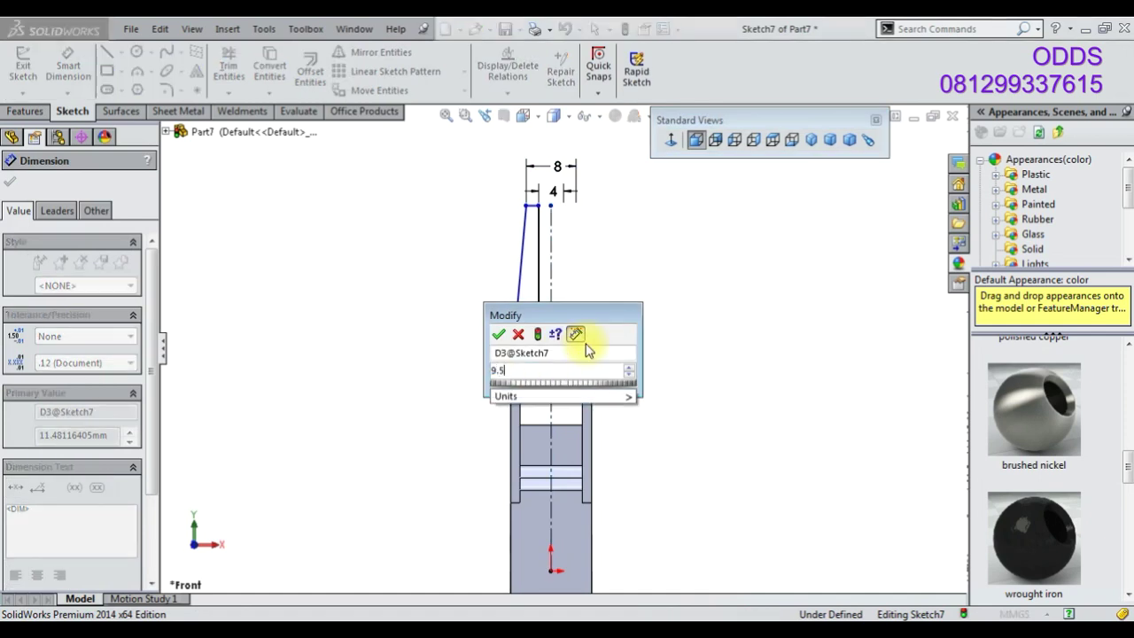
key(Return)
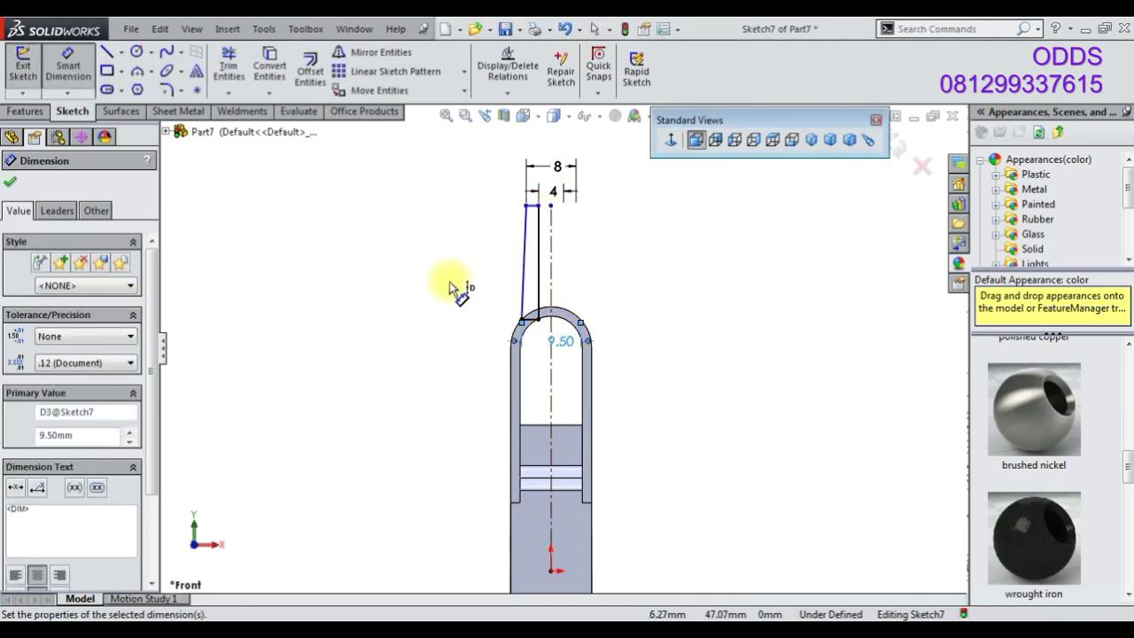
scroll(535, 310, down, 5)
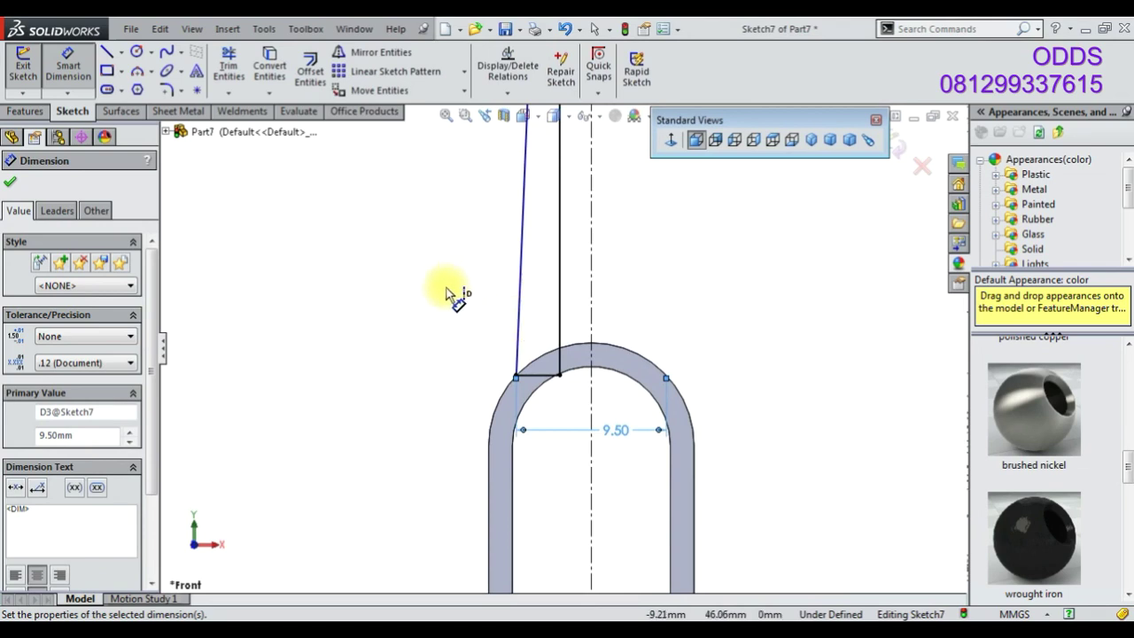
scroll(551, 242, up, 3)
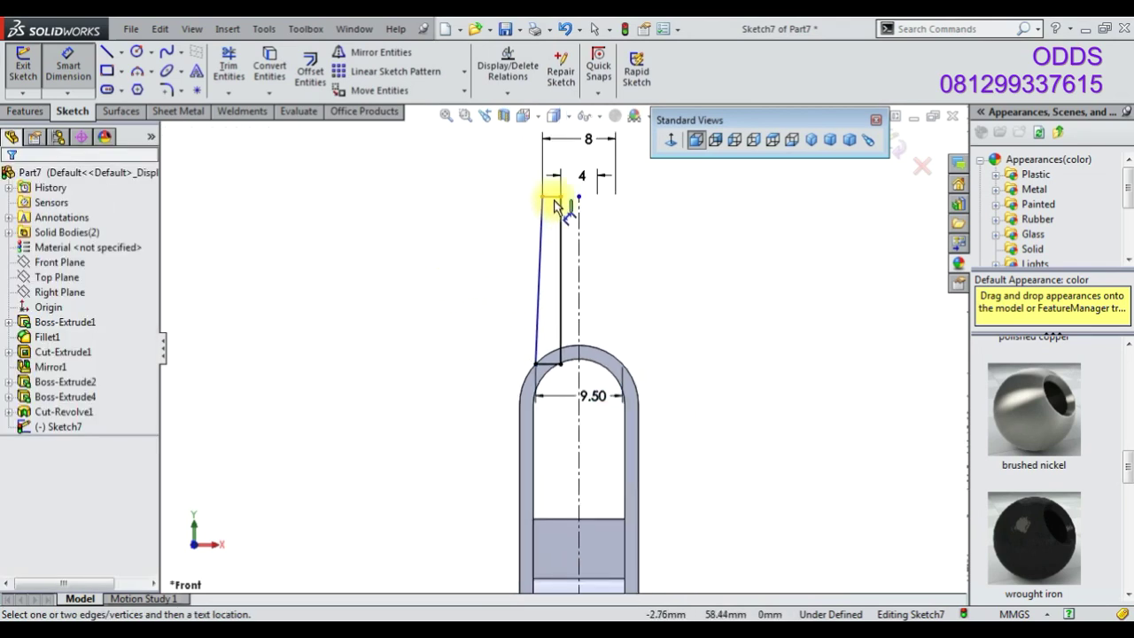
click(543, 197)
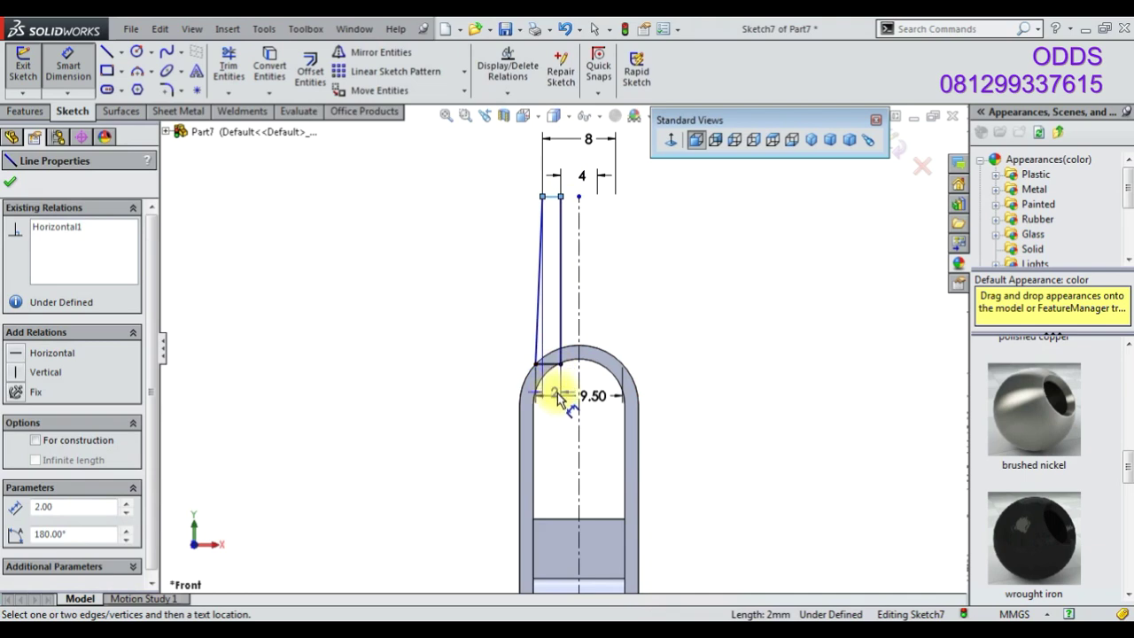
click(537, 310)
click(533, 338)
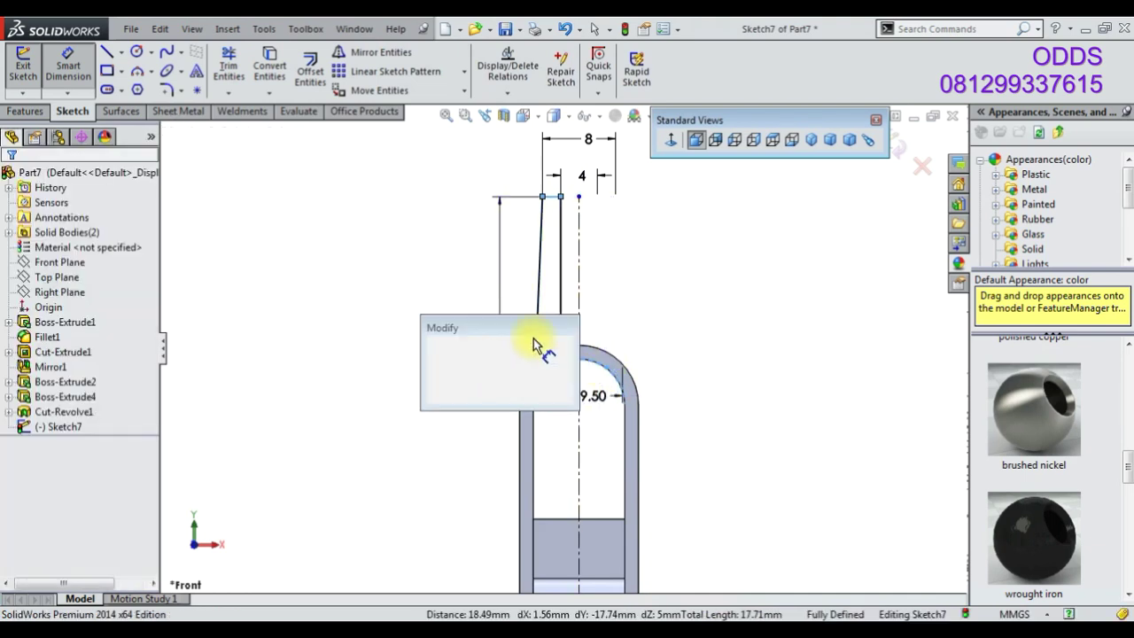
text(16)
key(Return)
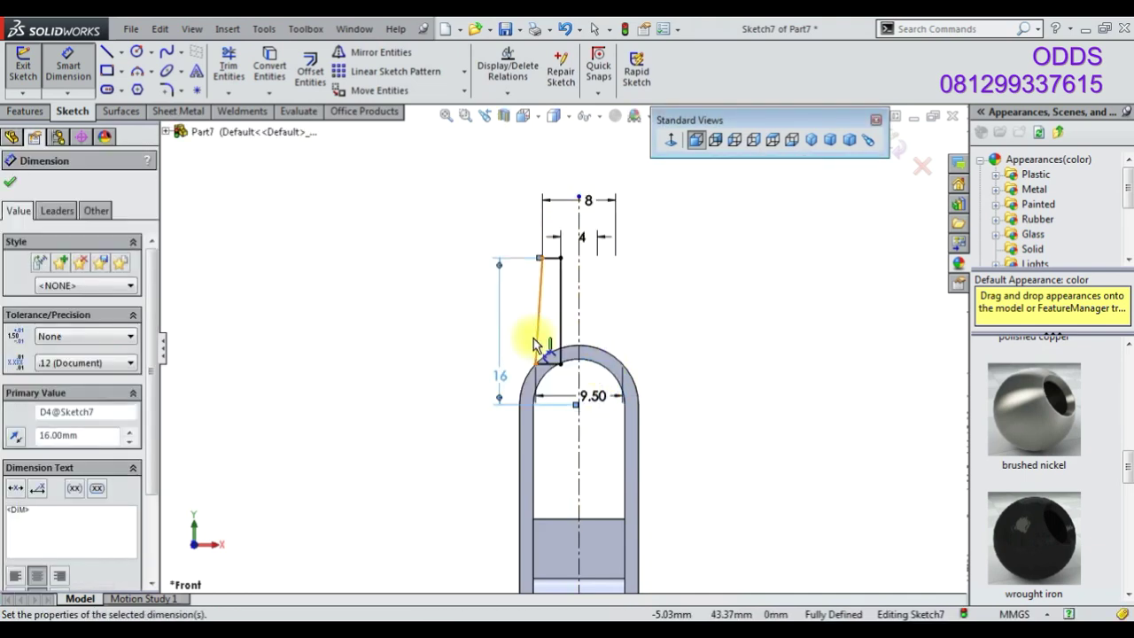
Convert the arch's outer arc edge into sketch geometry to close the profile
scroll(580, 376, down, 2)
scroll(576, 355, down, 1)
scroll(549, 399, down, 1)
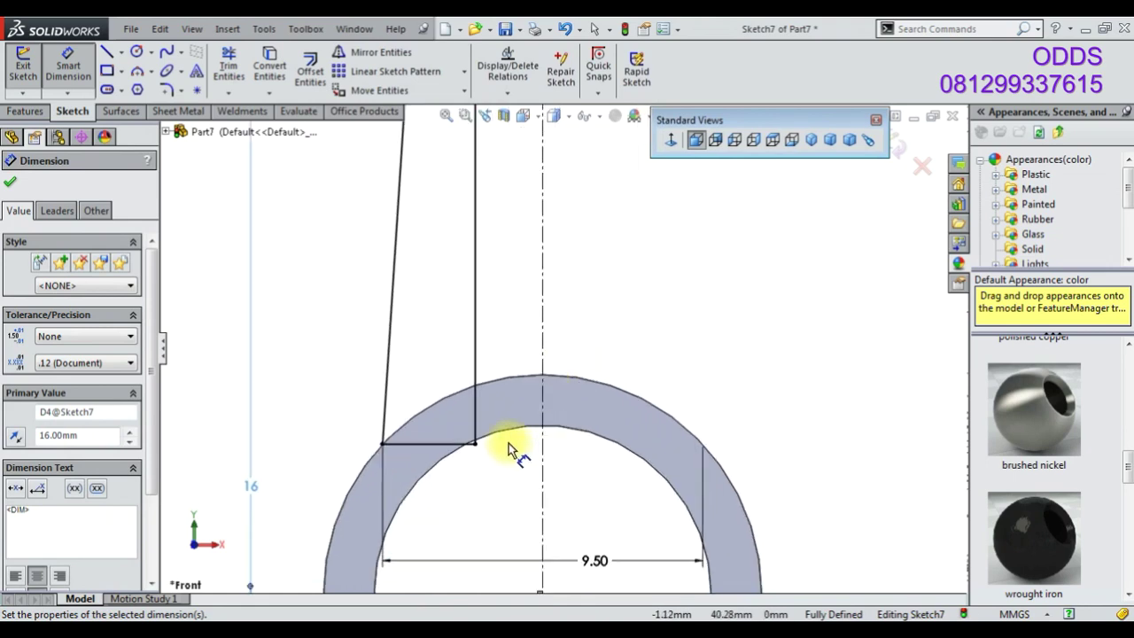
scroll(512, 425, down, 2)
right_click(244, 226)
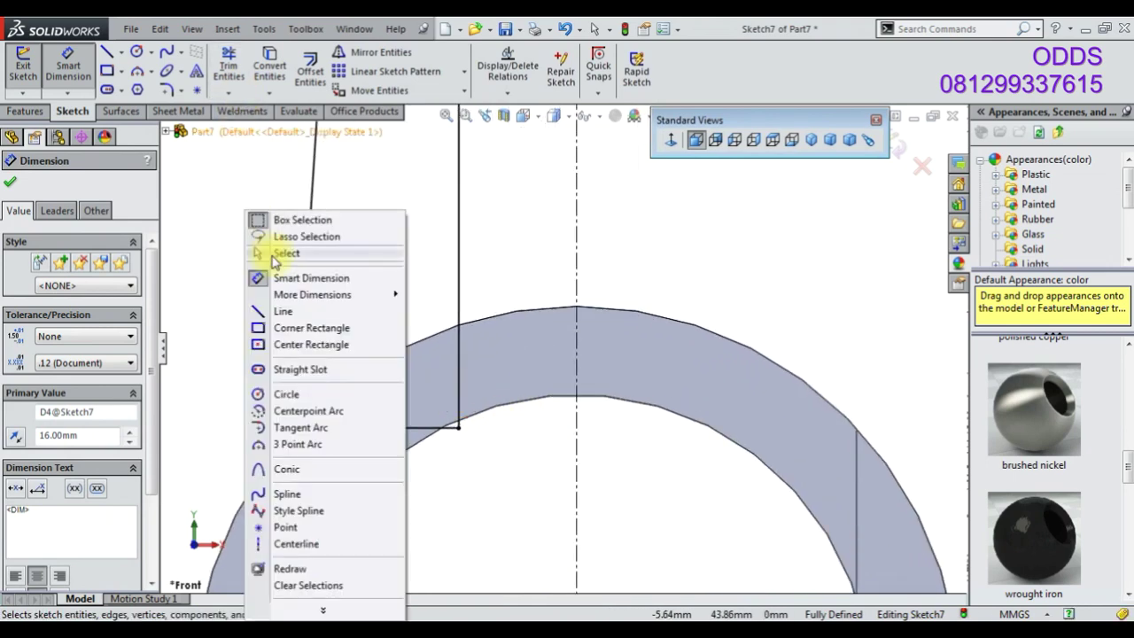
click(270, 251)
click(399, 349)
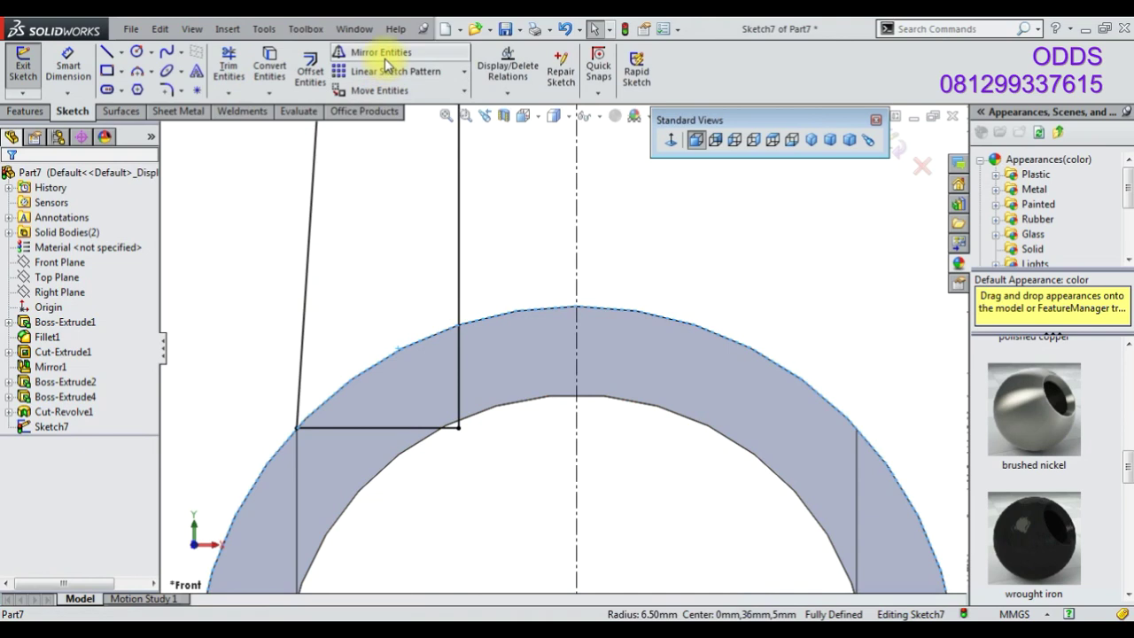
click(275, 65)
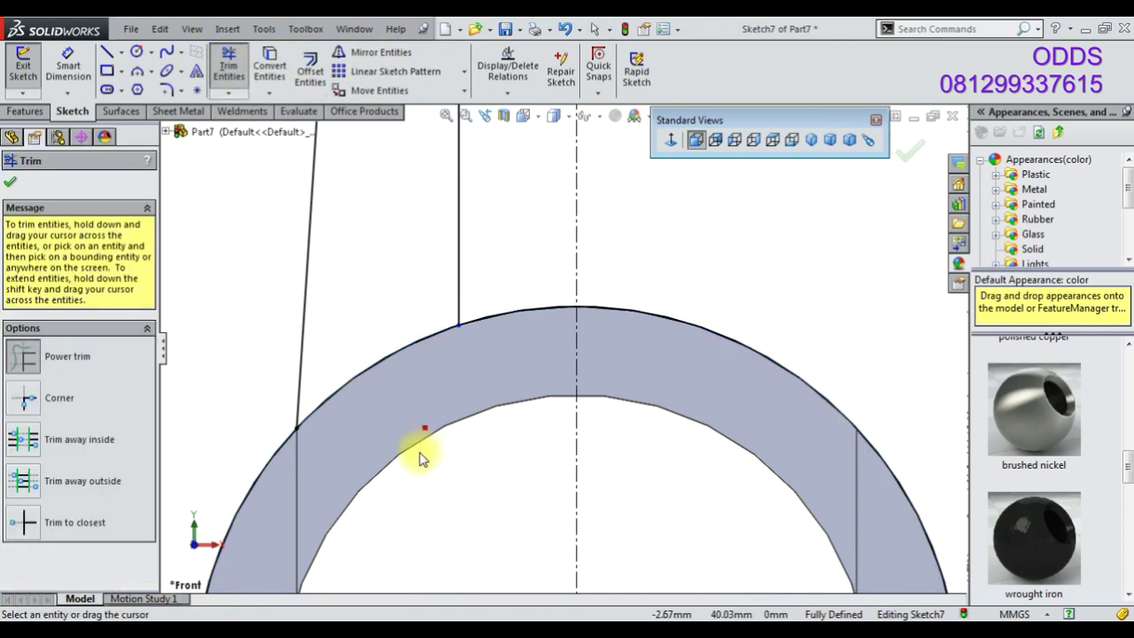
scroll(421, 458, up, 5)
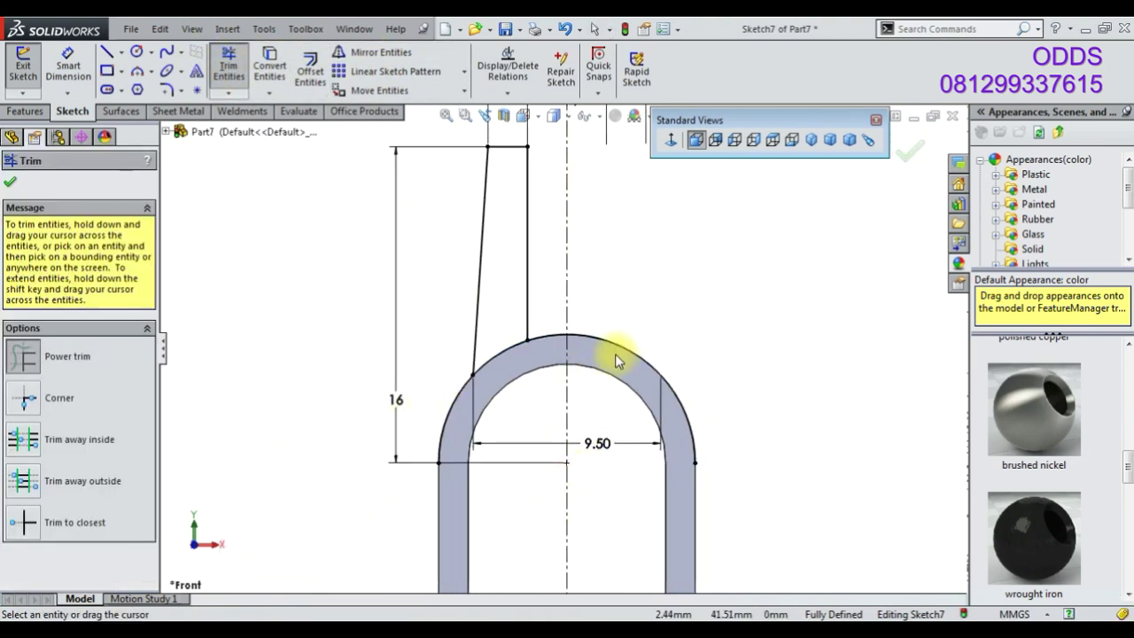
scroll(615, 353, up, 2)
scroll(653, 304, up, 2)
Revolve Sketch7's tapered region 360° about its centerline as a solid, creating Revolve1
click(25, 111)
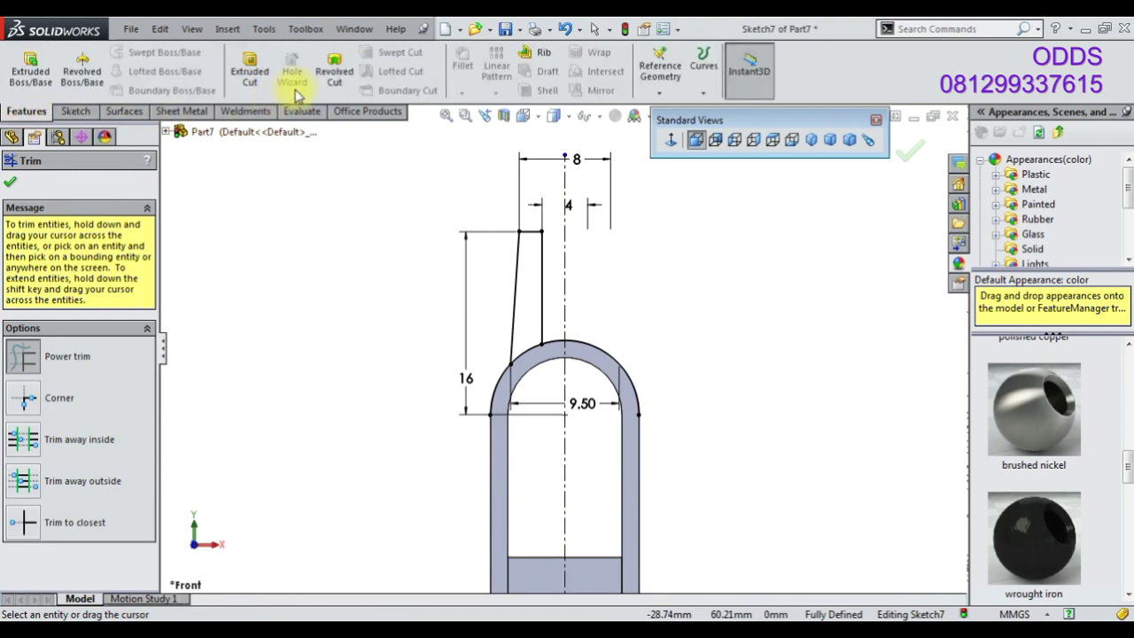
click(81, 76)
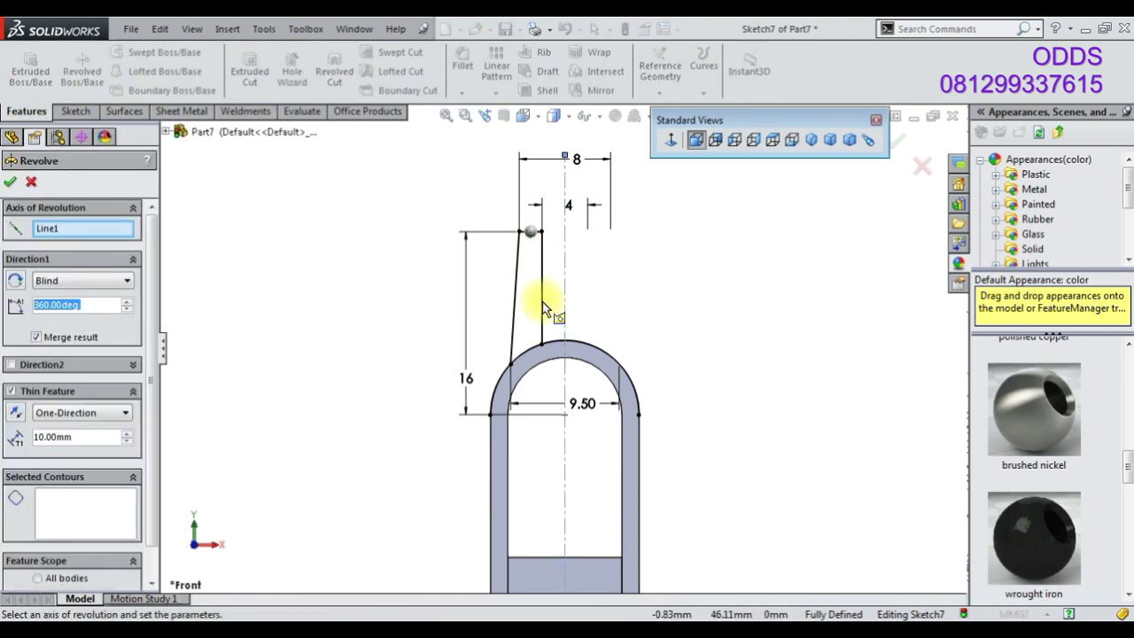
click(527, 286)
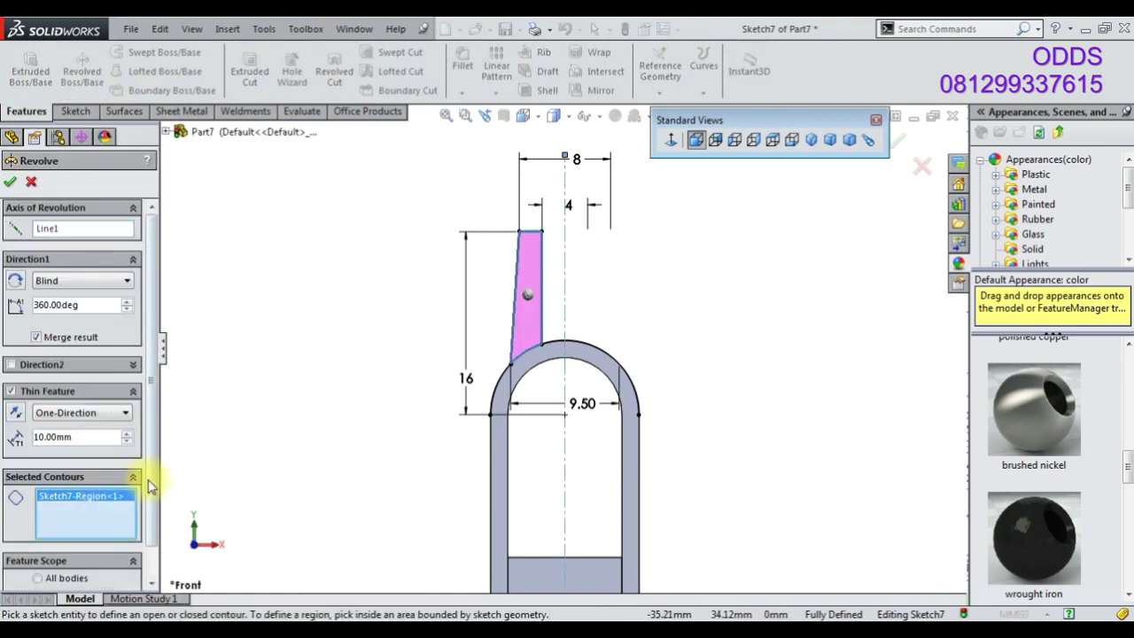
click(11, 392)
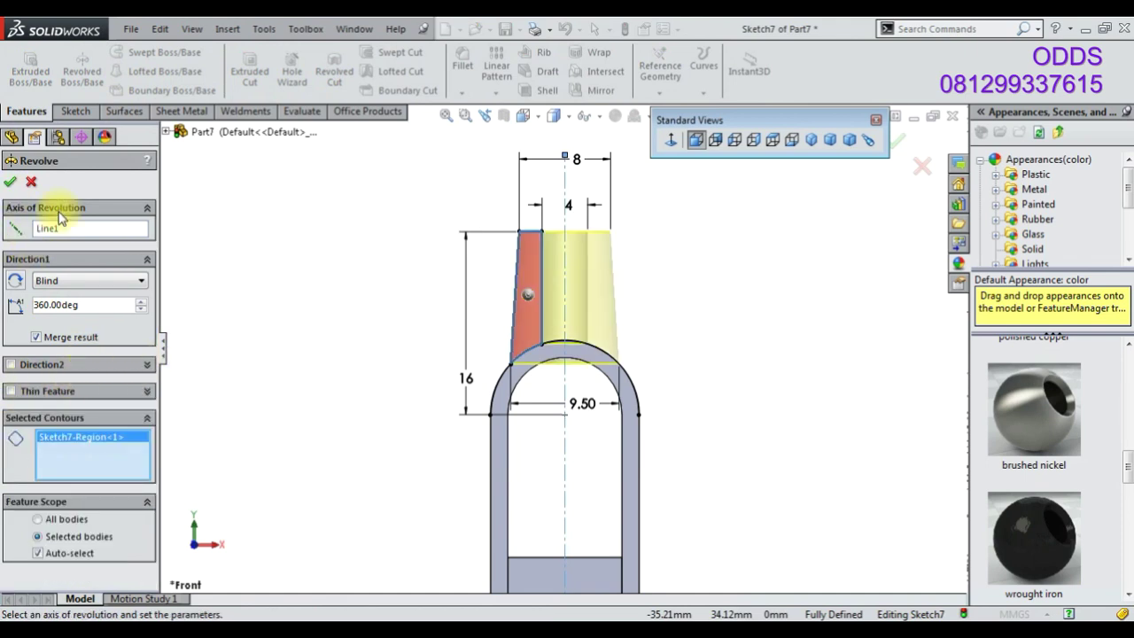
scroll(576, 394, up, 5)
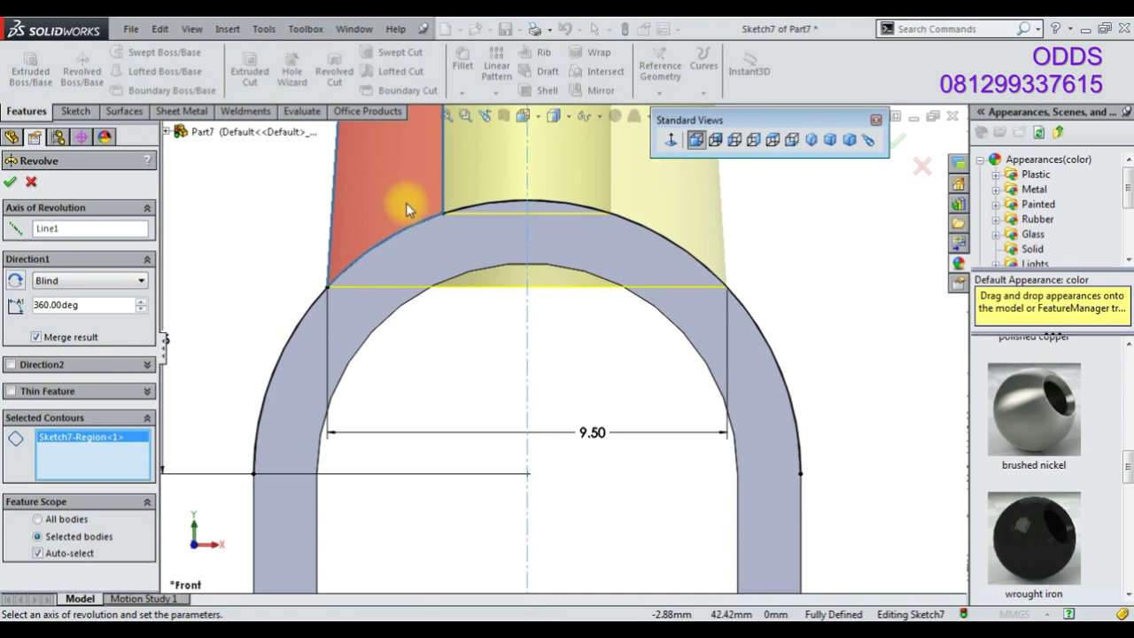
middle_drag(406, 209, 714, 256)
click(898, 140)
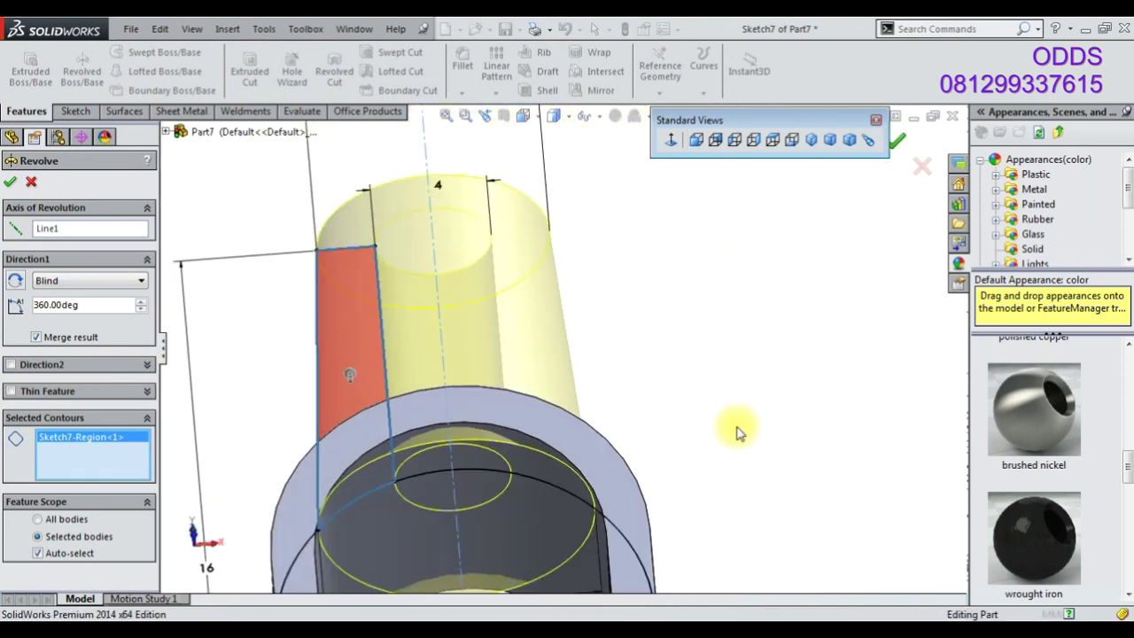
mouse_move(578, 473)
middle_down()
mouse_move(417, 413)
mouse_move(420, 396)
mouse_move(468, 375)
mouse_move(399, 443)
mouse_move(469, 564)
mouse_move(430, 399)
mouse_move(438, 469)
mouse_move(474, 486)
middle_up()
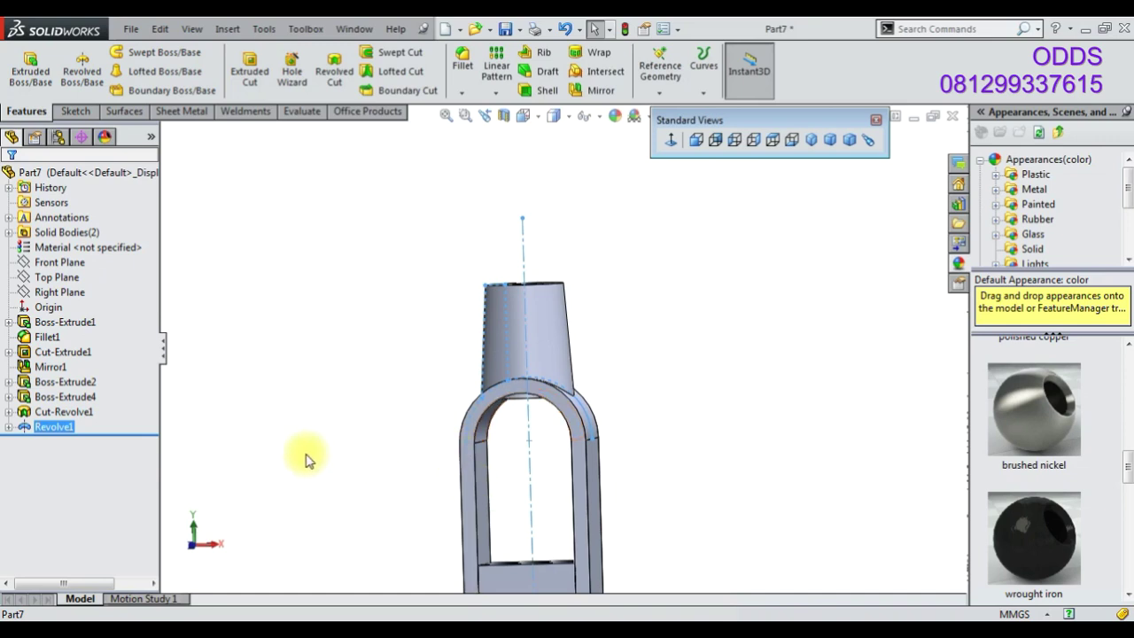
right_click(53, 426)
click(92, 330)
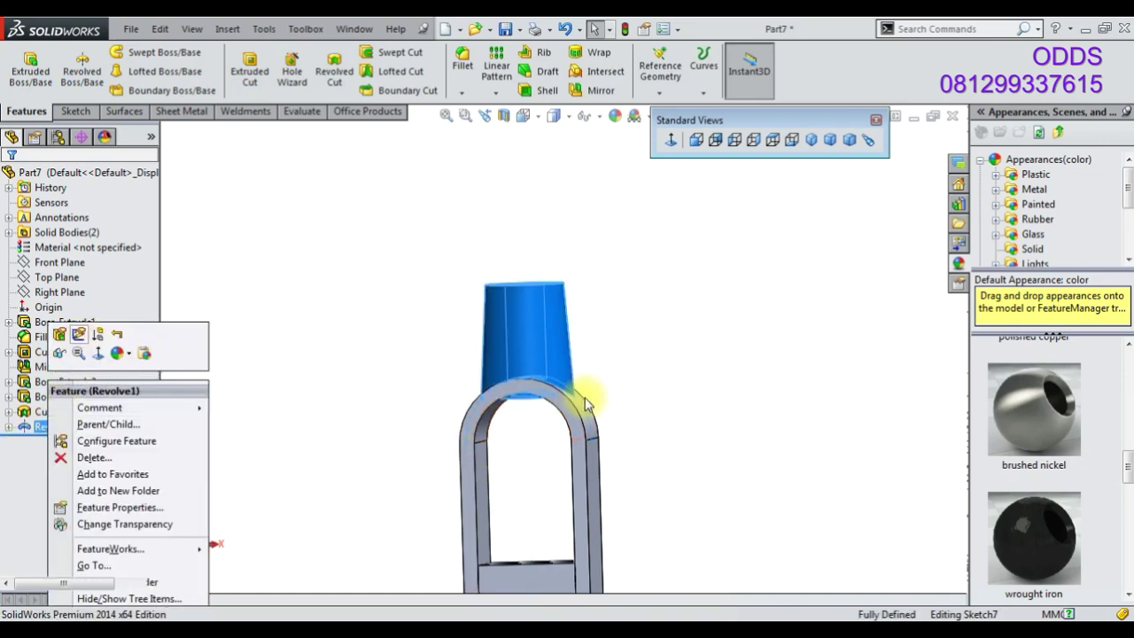
click(695, 139)
scroll(557, 203, down, 3)
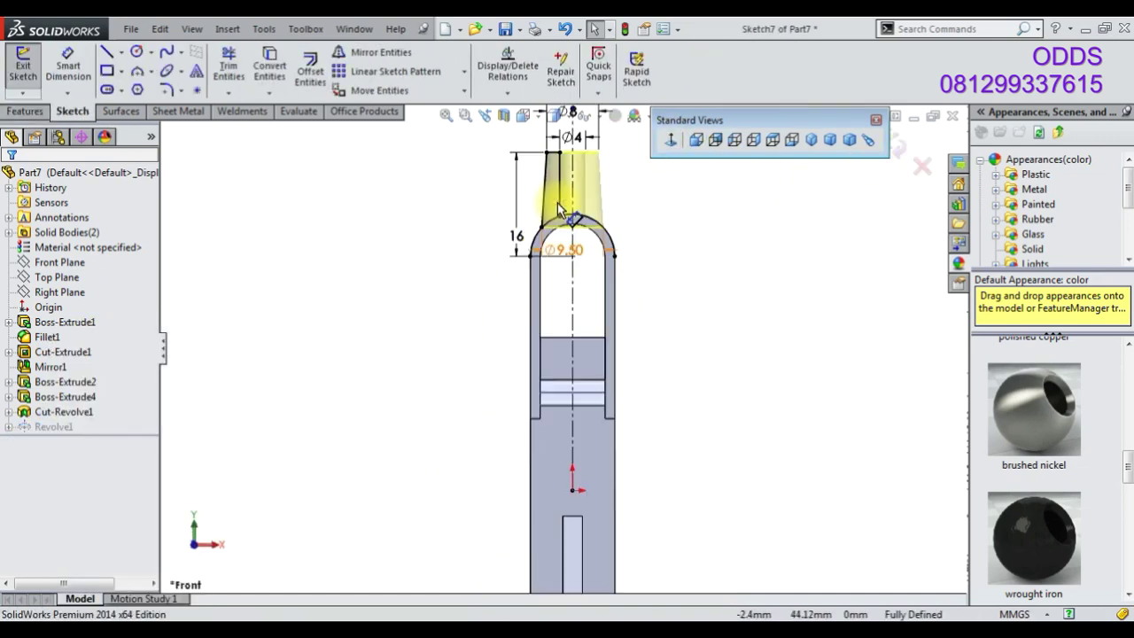
scroll(560, 248, down, 3)
scroll(560, 248, down, 2)
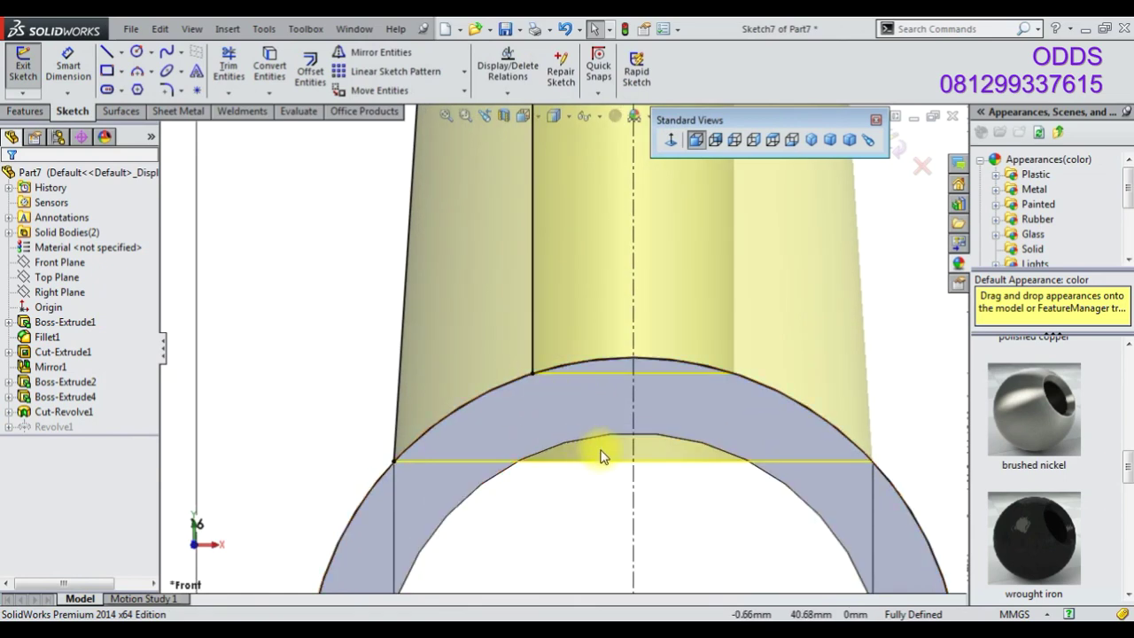
scroll(596, 464, up, 3)
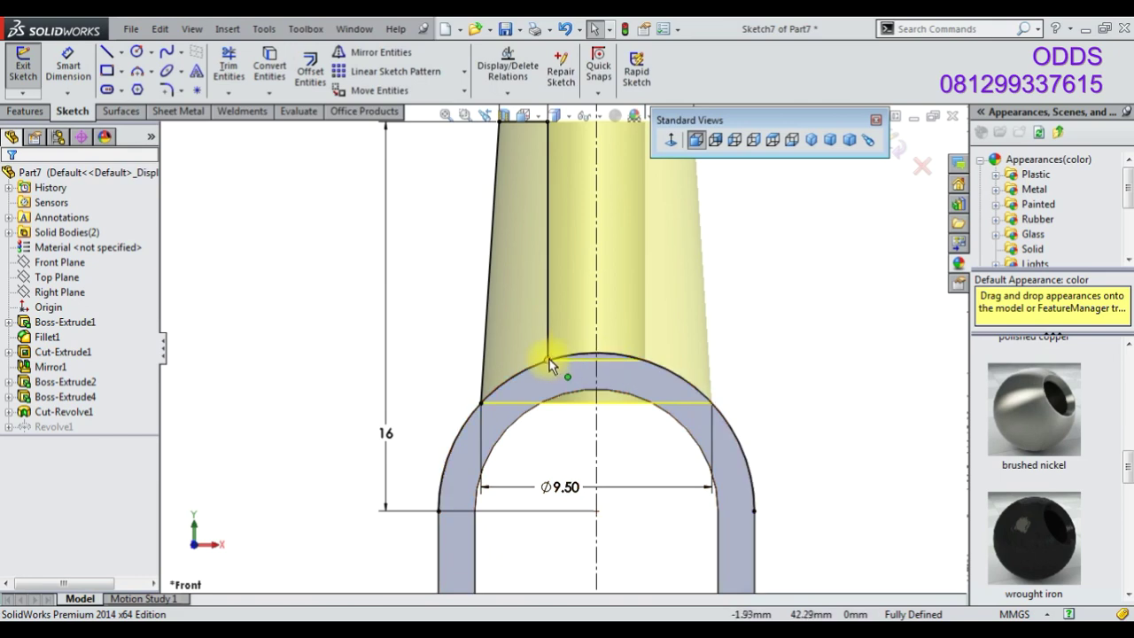
click(922, 167)
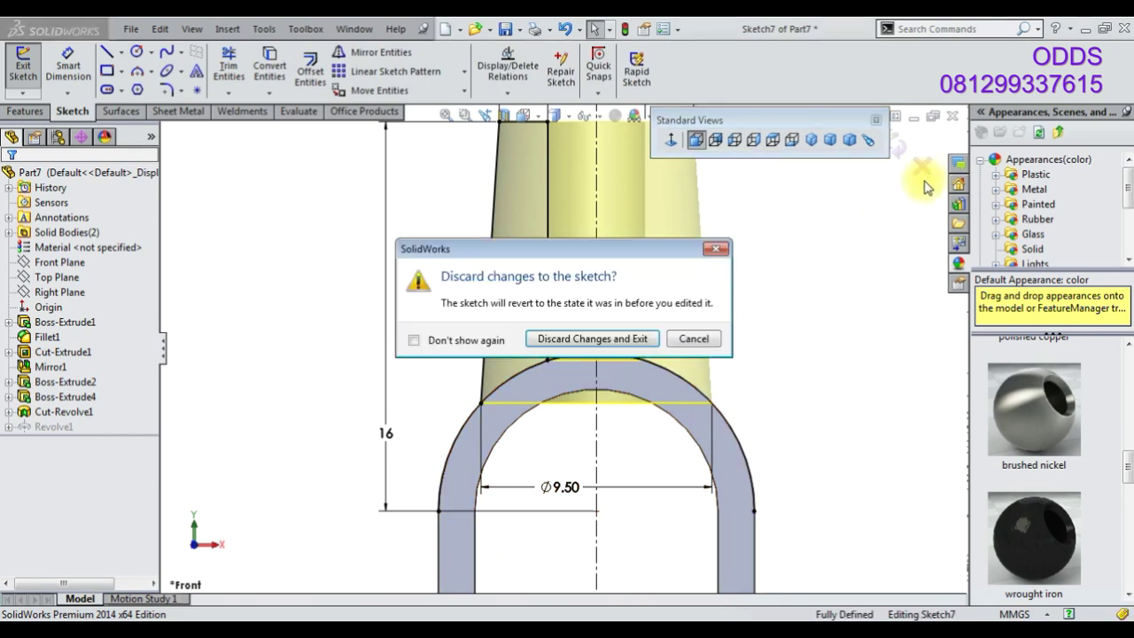
click(644, 342)
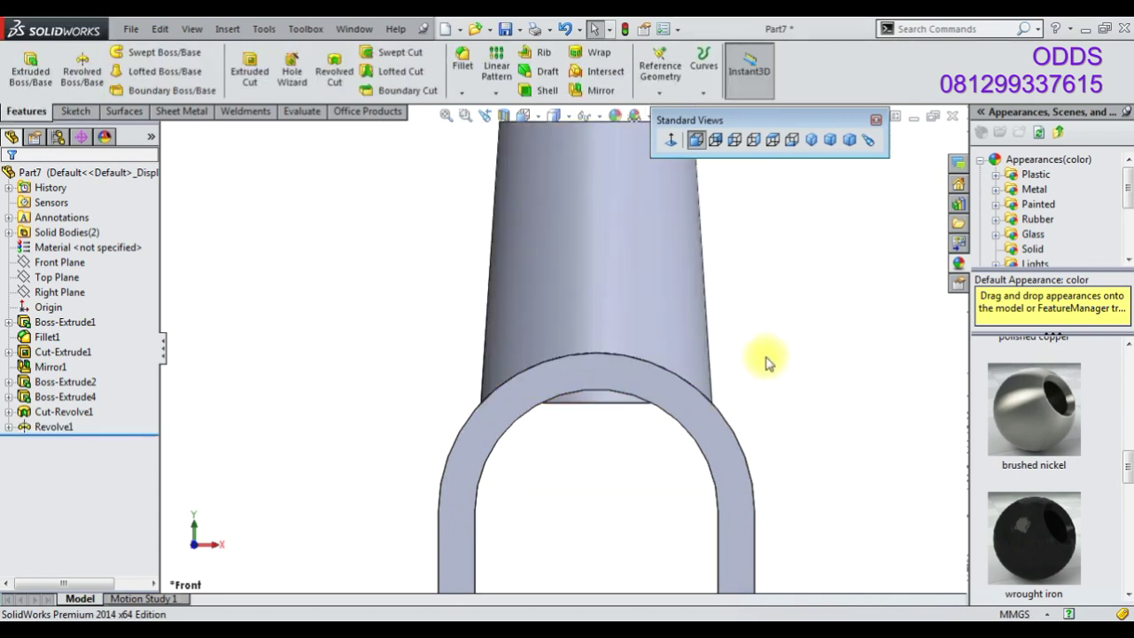
Sketch a 2 mm diameter circle centred on the boss's top face
mouse_move(522, 354)
middle_down()
mouse_move(540, 392)
mouse_move(549, 605)
mouse_move(526, 450)
mouse_move(531, 498)
mouse_move(620, 351)
middle_up()
click(620, 351)
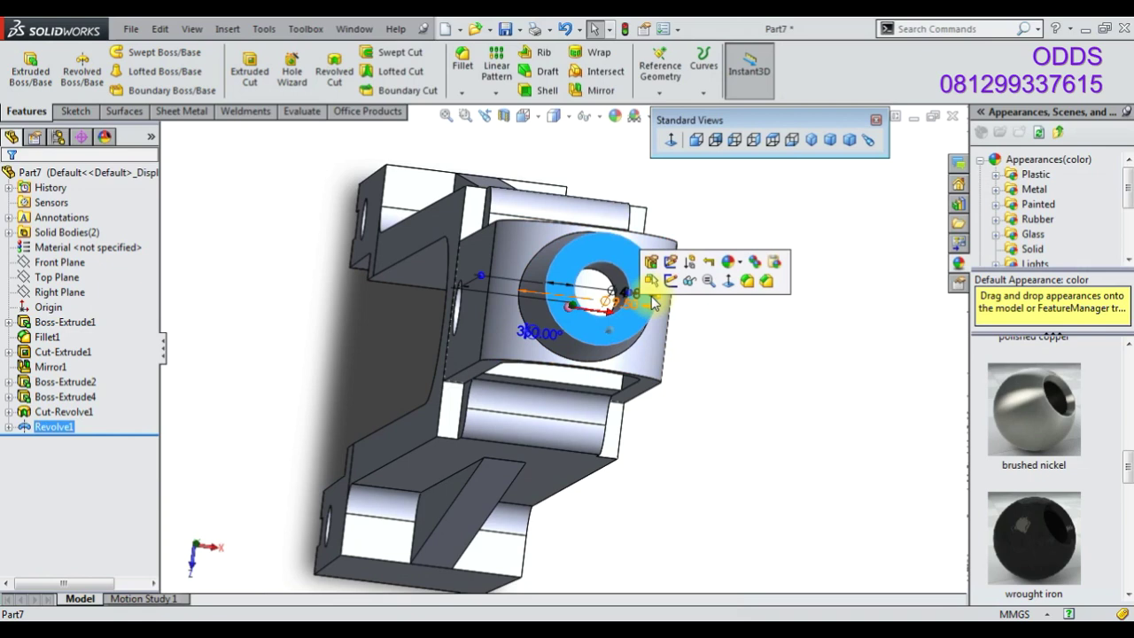
click(660, 257)
click(136, 52)
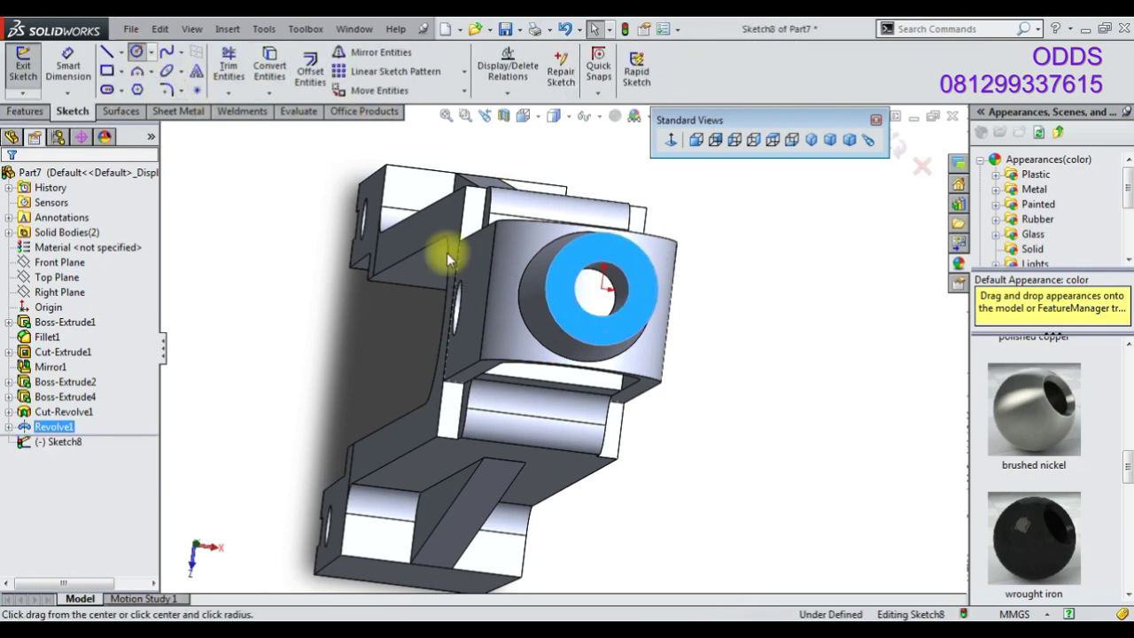
click(600, 288)
click(625, 298)
key(d)
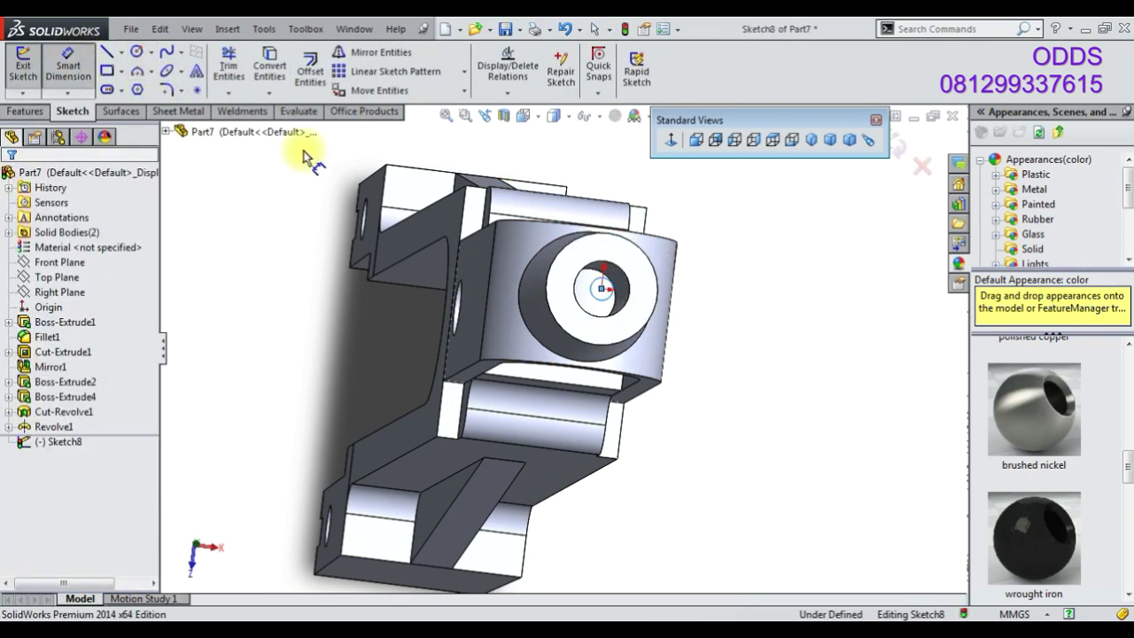
click(612, 288)
click(735, 305)
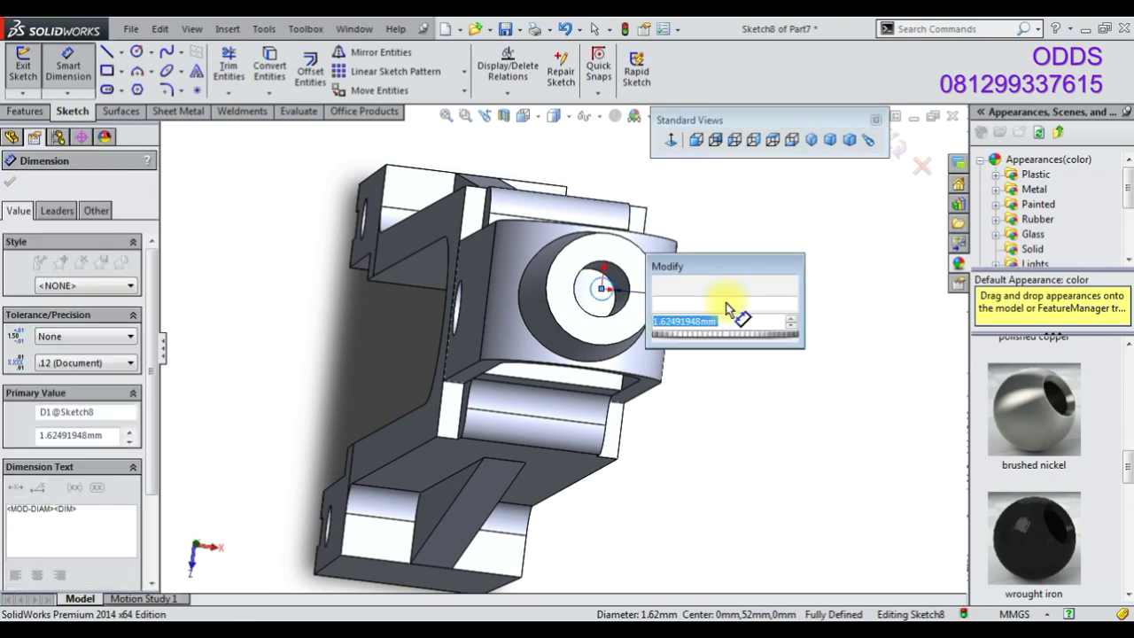
text(2)
key(Return)
Extrude-cut the circle 18 mm blind down into the arch, creating Cut-Extrude2
click(25, 110)
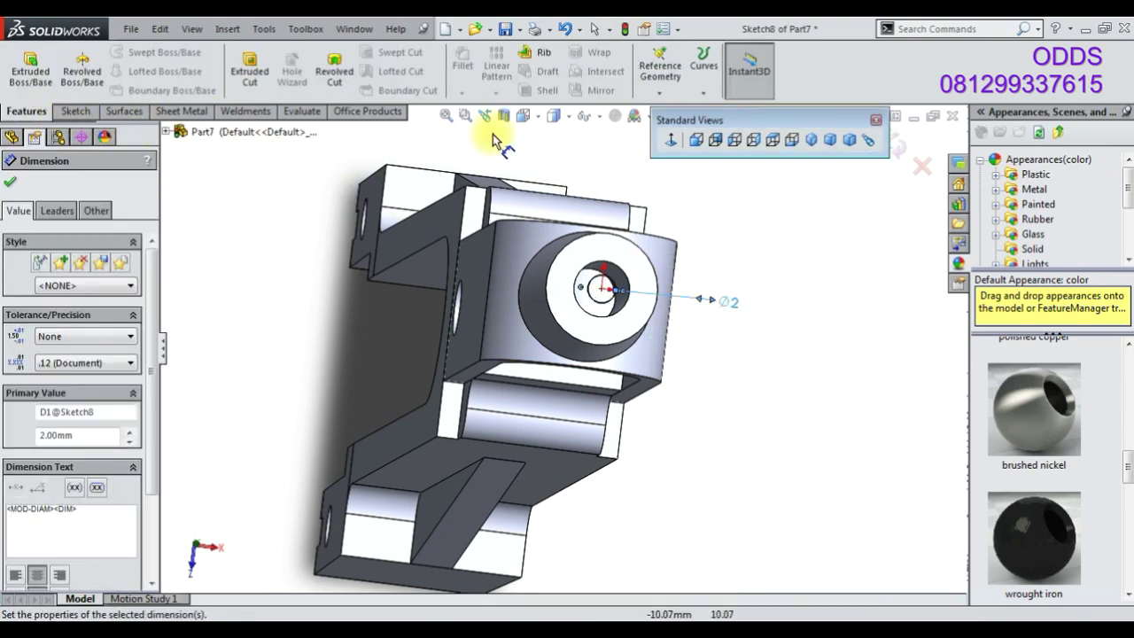
click(811, 139)
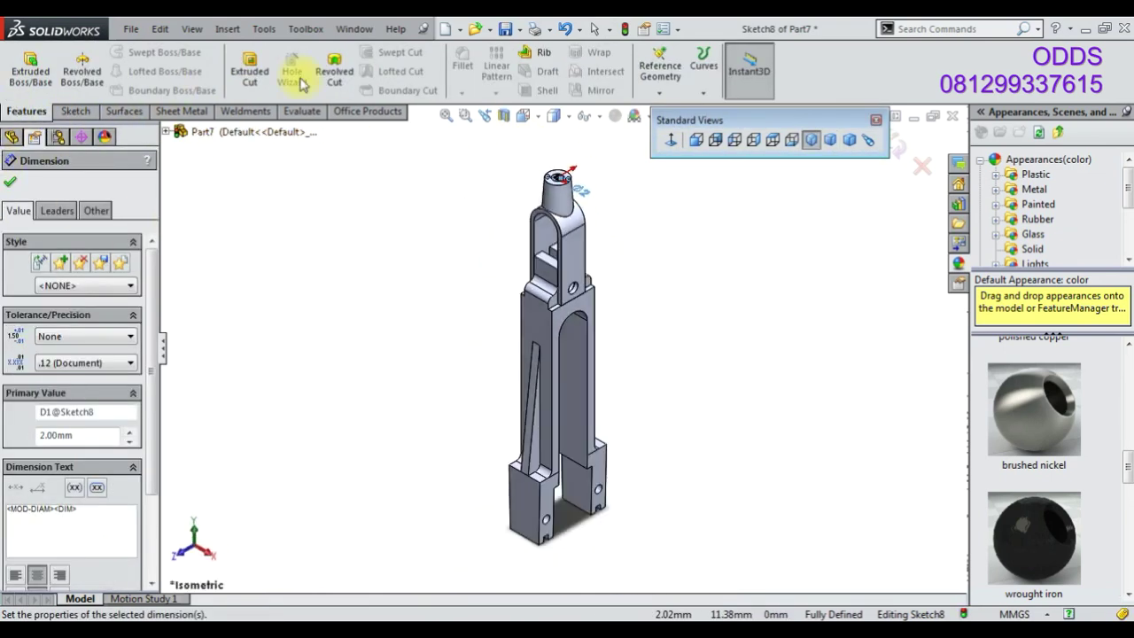
click(334, 69)
click(31, 183)
click(250, 69)
scroll(558, 230, down, 2)
mouse_move(557, 239)
mouse_down()
mouse_move(540, 285)
mouse_move(576, 252)
mouse_up()
scroll(557, 266, up, 2)
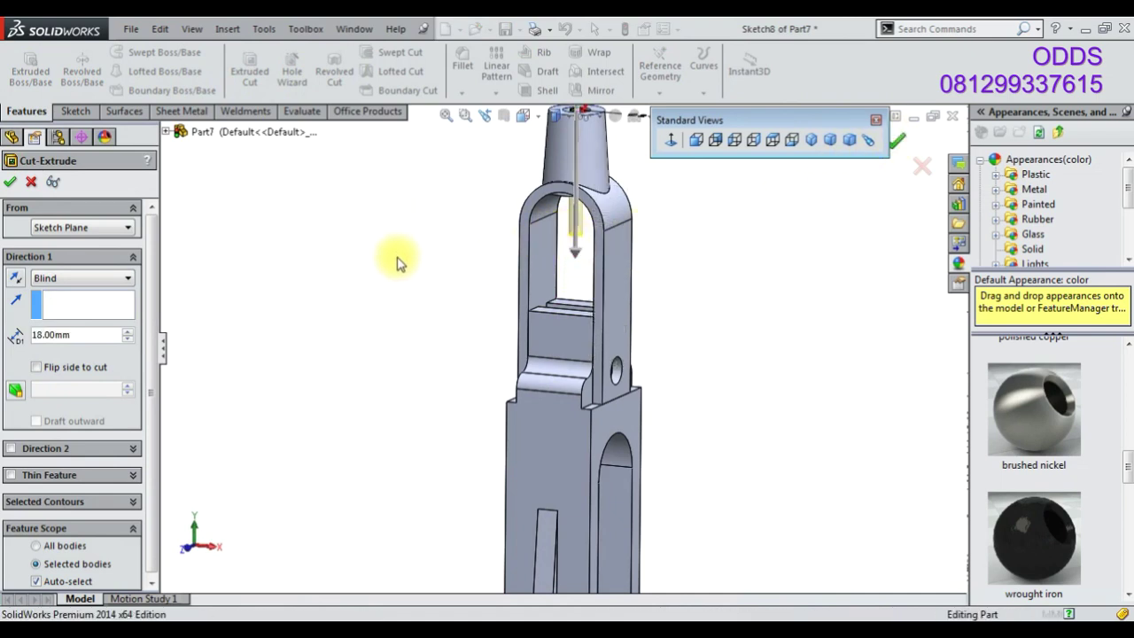
key(Return)
scroll(608, 215, up, 3)
scroll(580, 226, up, 2)
mouse_move(580, 226)
middle_down()
mouse_move(620, 228)
mouse_move(662, 207)
middle_up()
Sketch on the Front Plane the converted yoke arc closed by a line between its endpoints
click(80, 445)
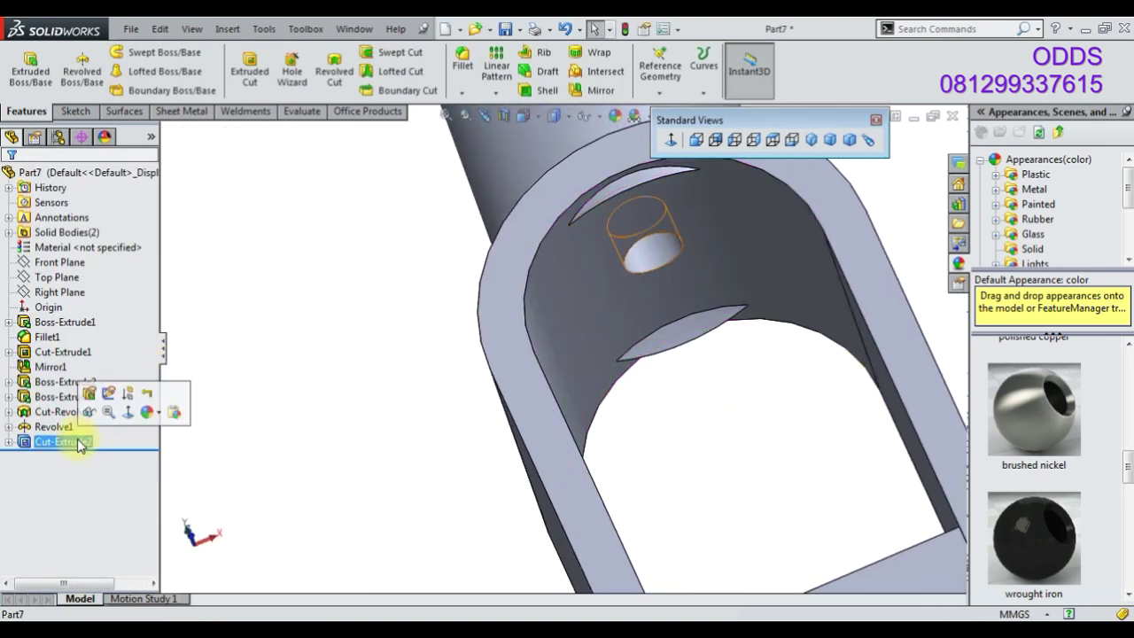
click(60, 263)
mouse_move(496, 336)
middle_down()
mouse_move(539, 322)
mouse_move(617, 352)
middle_up()
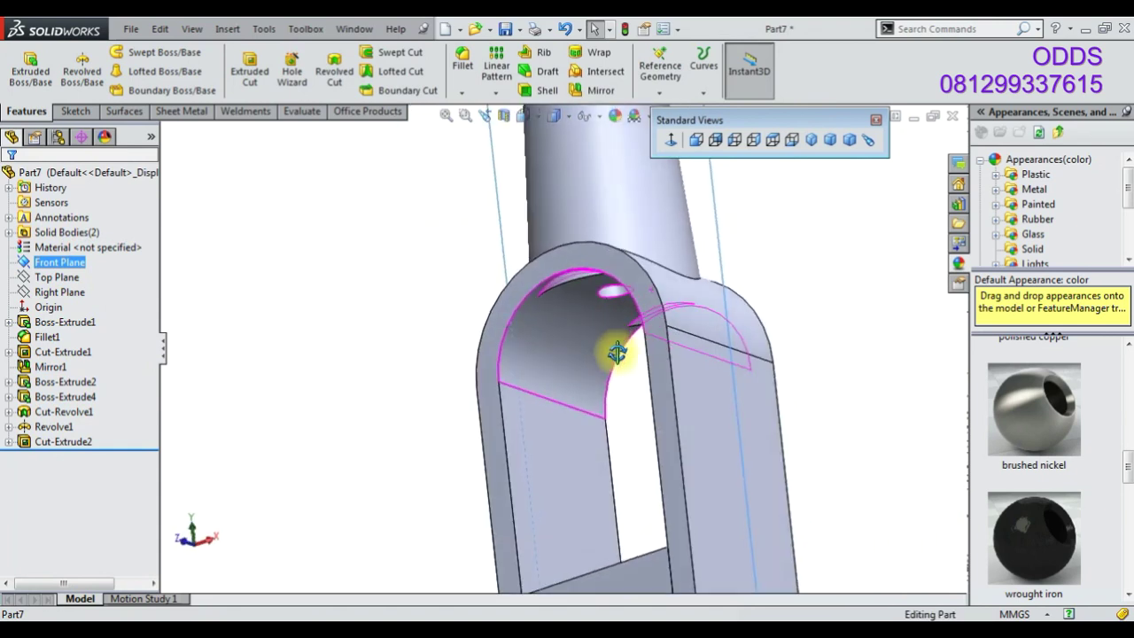
right_click(60, 262)
click(50, 233)
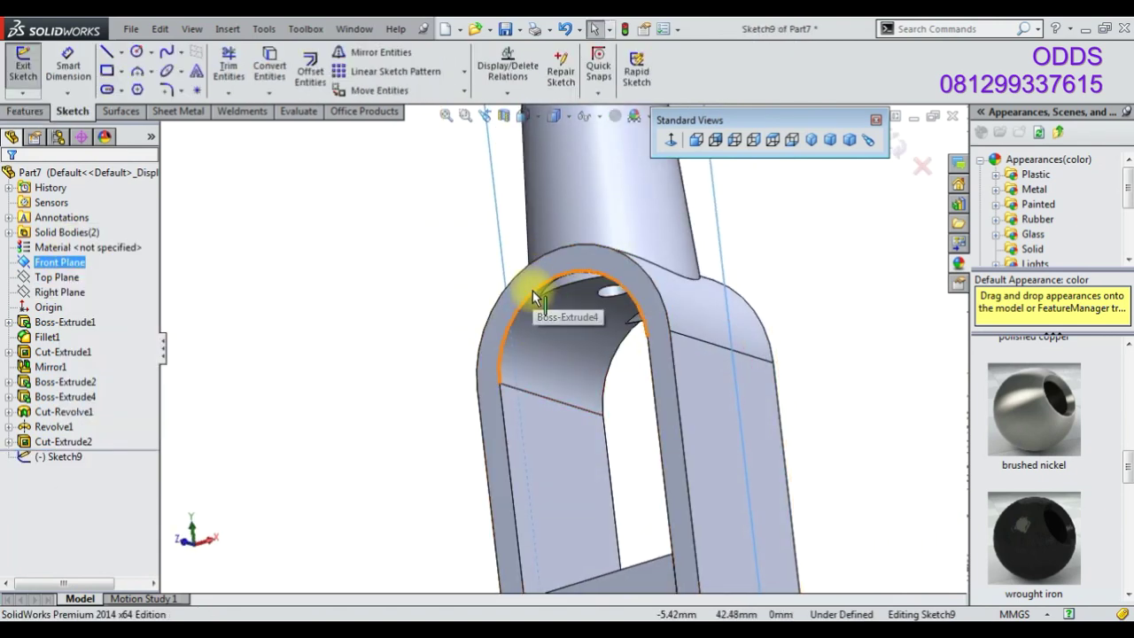
click(533, 290)
click(269, 66)
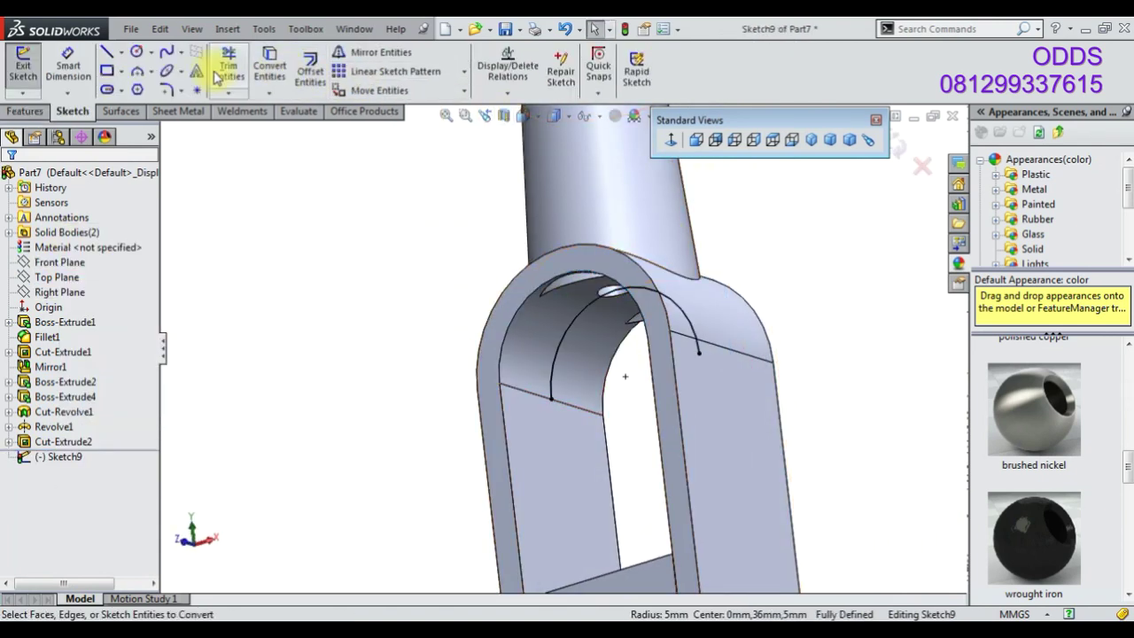
click(106, 51)
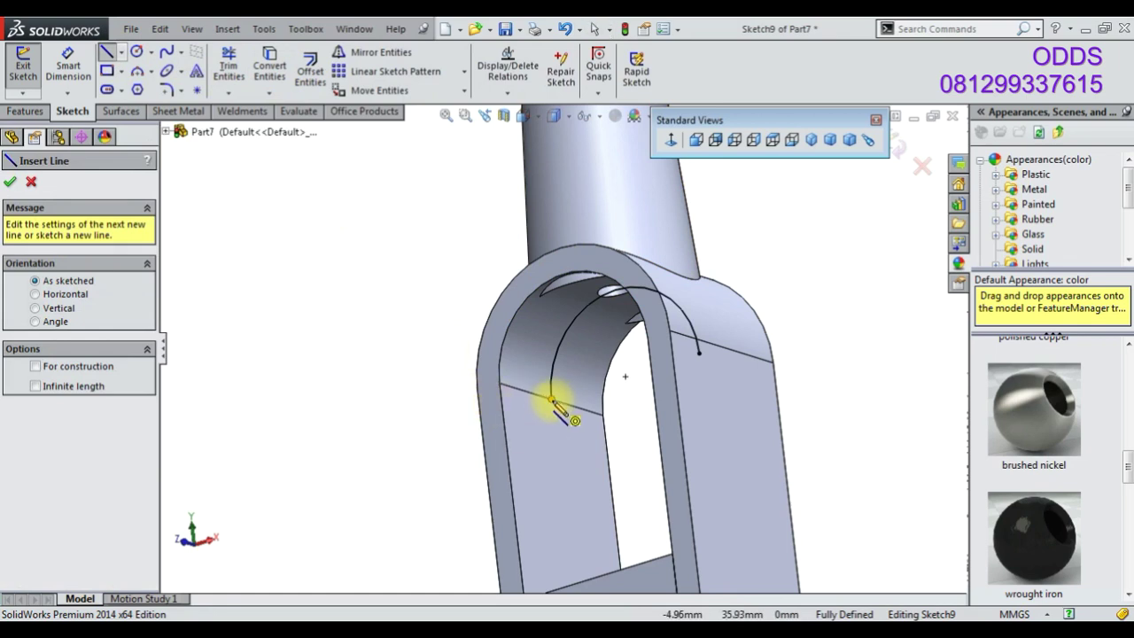
click(551, 399)
click(699, 353)
click(26, 111)
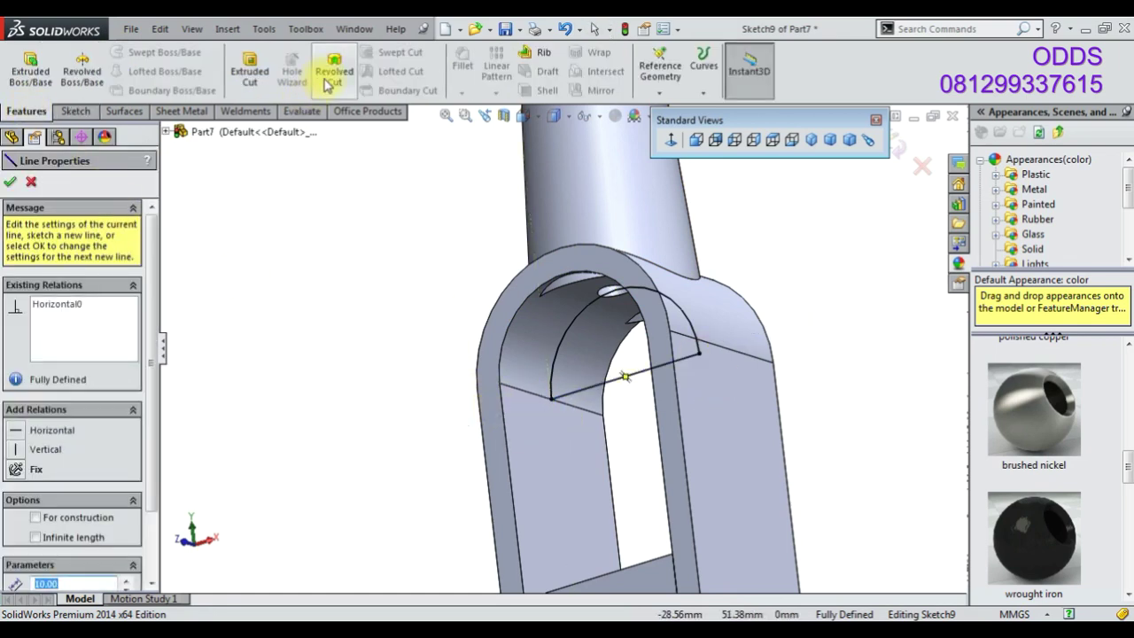
Extrude-cut the half-round profile Through All - Both, creating Cut-Extrude3
click(249, 71)
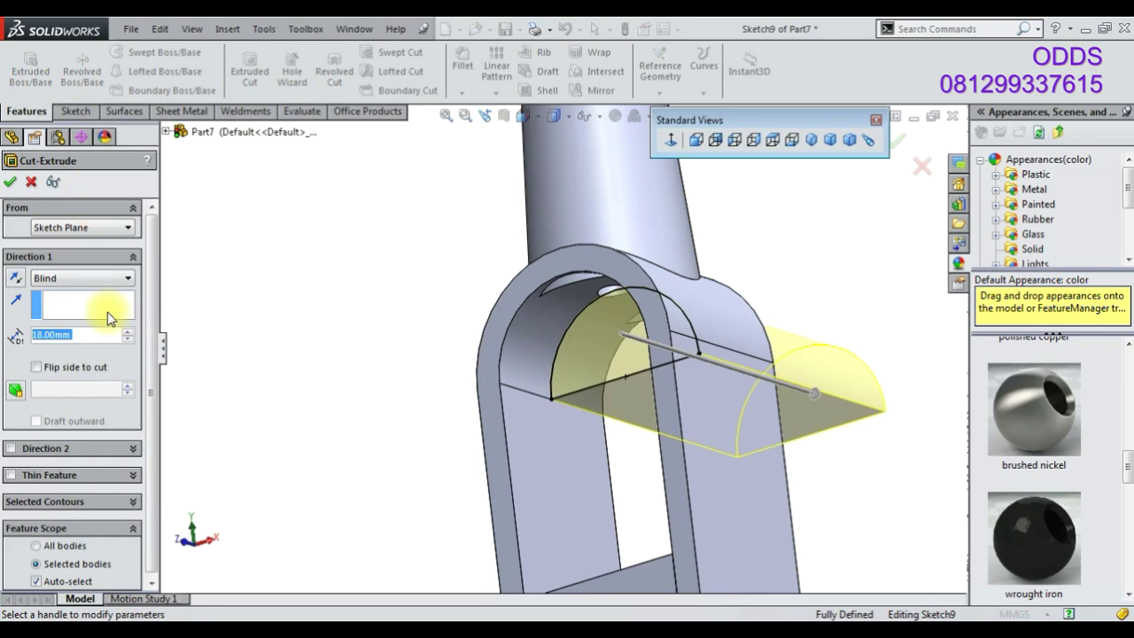
click(93, 278)
click(93, 315)
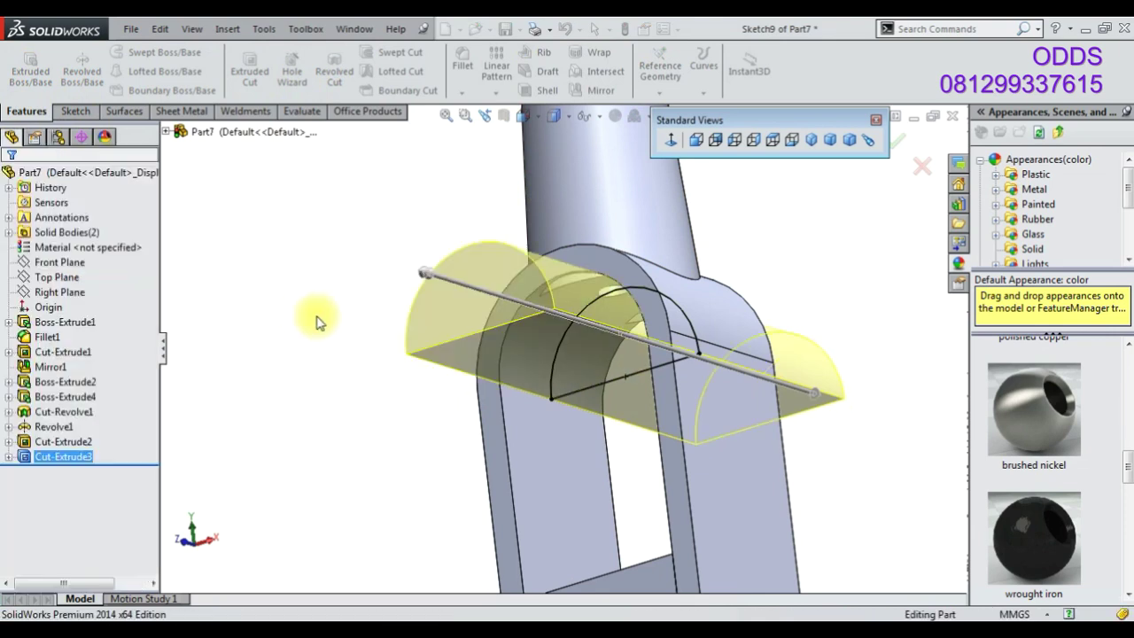
mouse_move(319, 323)
middle_down()
mouse_move(603, 332)
mouse_move(470, 483)
mouse_move(488, 392)
mouse_move(653, 443)
middle_up()
In isometric view, expand Solid Bodies and select each body in turn
key(ctrl+7)
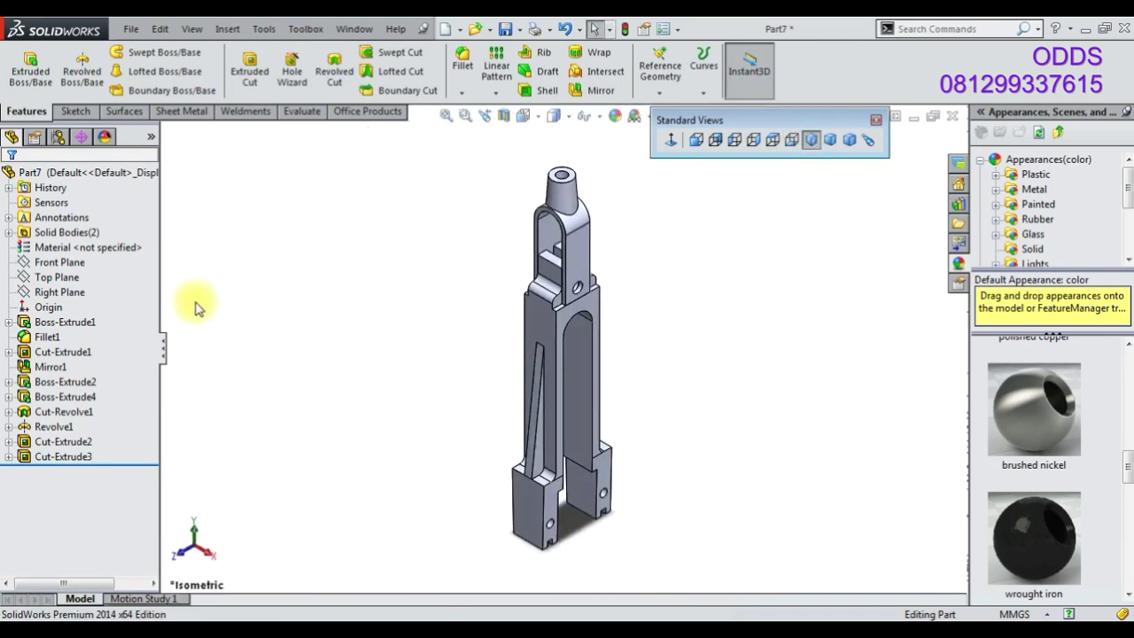
click(8, 232)
click(80, 247)
shift+click(77, 262)
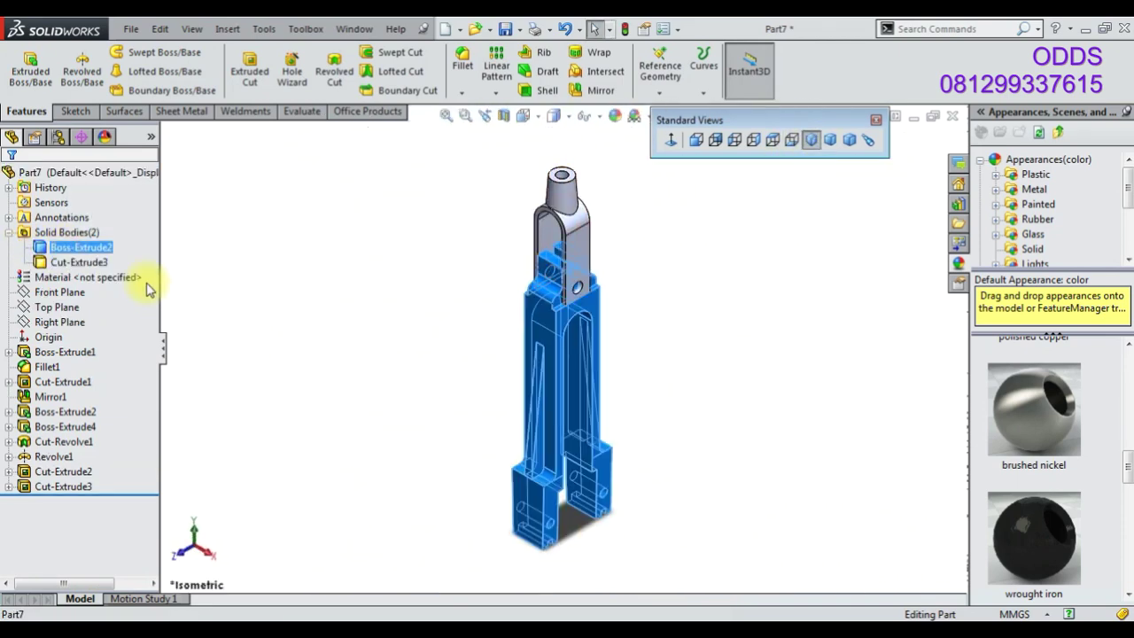
click(78, 262)
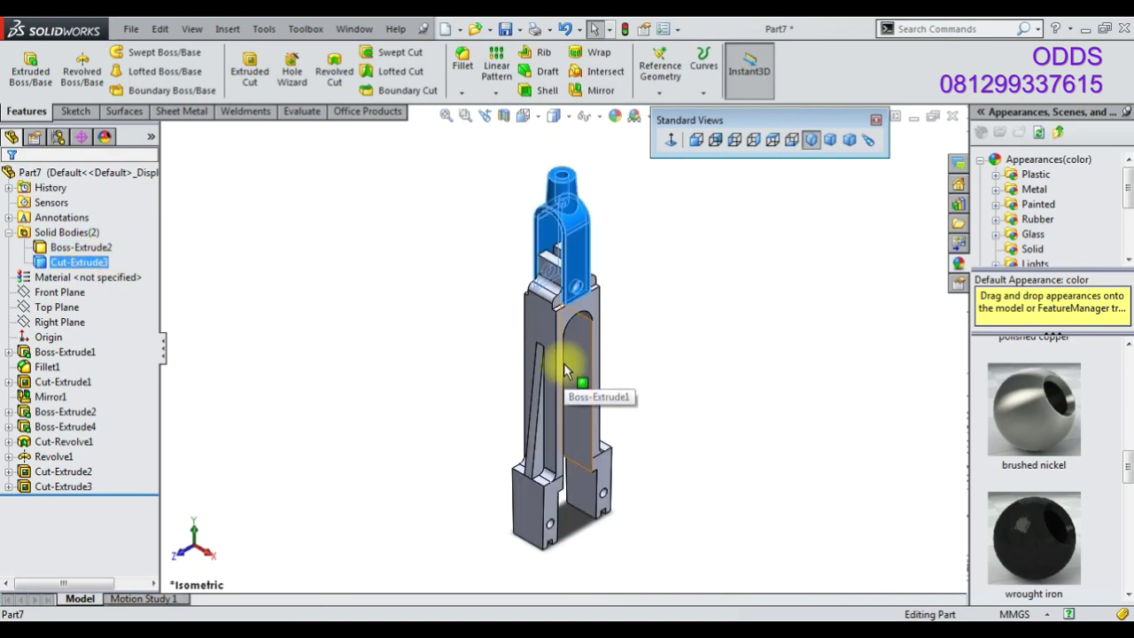
Clear the body selection and bring up the reference drawing PDF in Foxit Reader
click(615, 363)
scroll(731, 324, down, 3)
scroll(510, 270, up, 2)
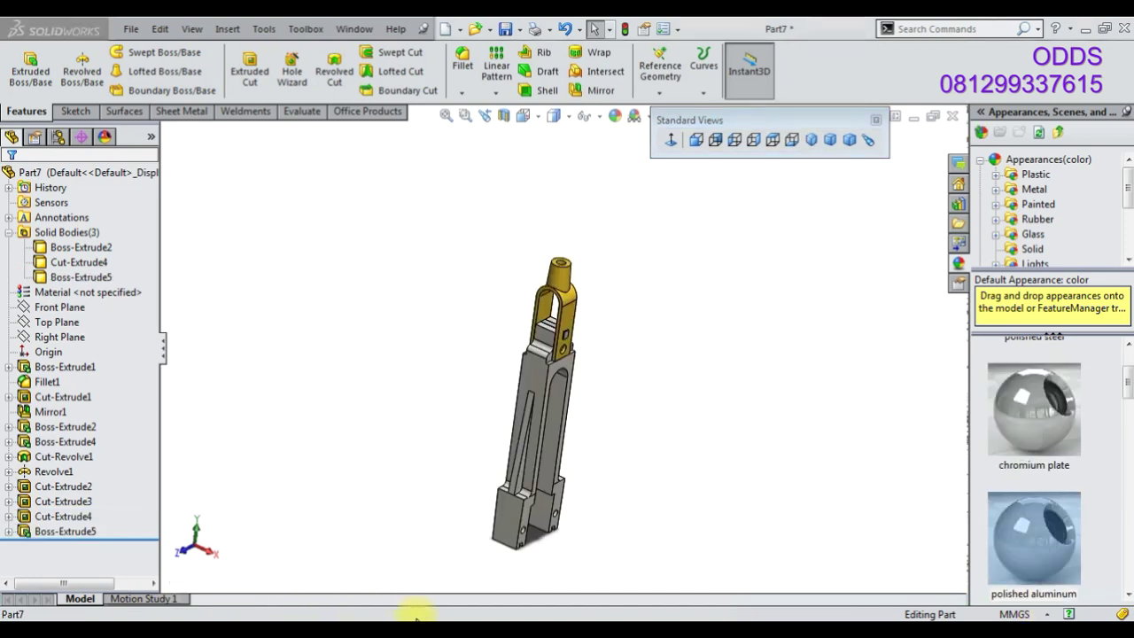
click(418, 618)
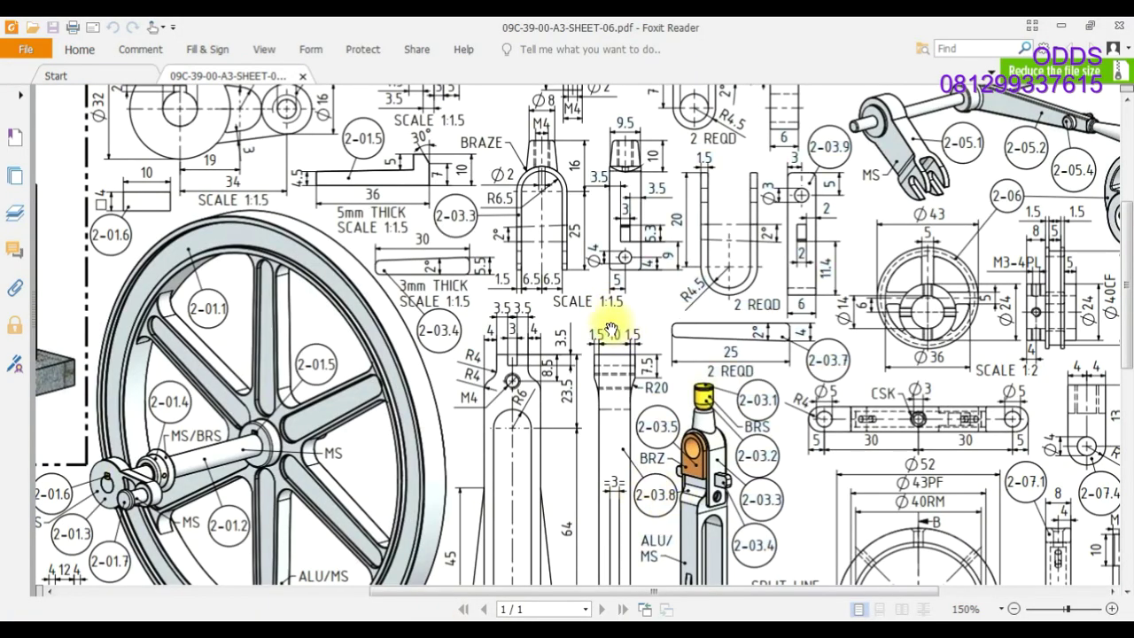
Scroll and pan the drawing sheet up to study the fork's upper details
scroll(673, 310, up, 1)
scroll(647, 248, up, 2)
drag(629, 210, 621, 315)
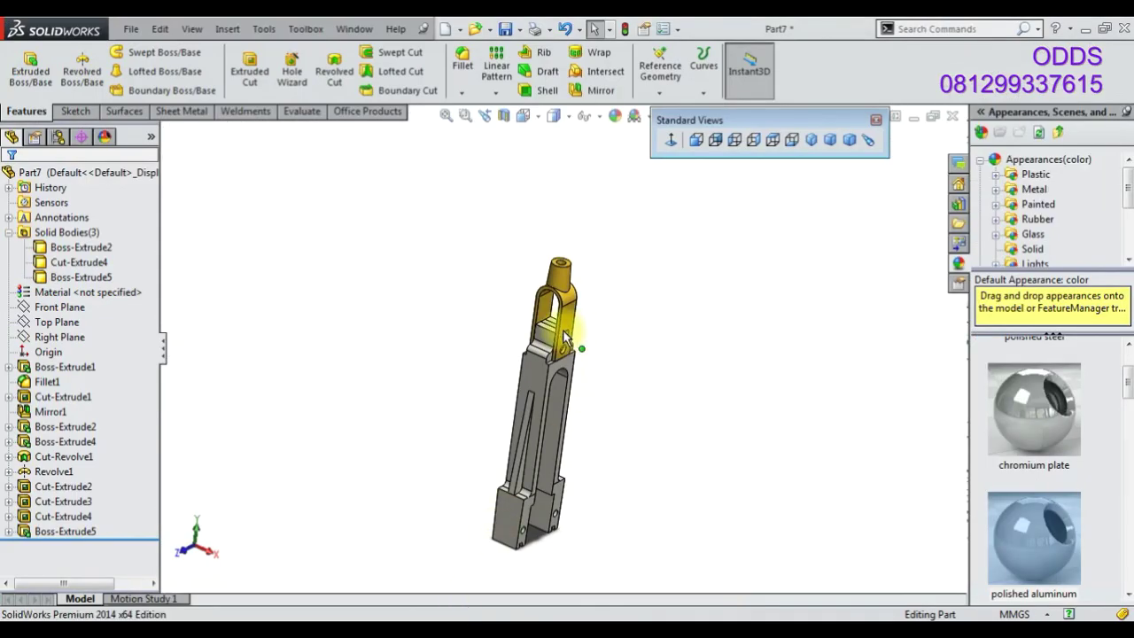
Start a new sketch on the Front Plane, viewed normal to it
scroll(561, 321, down, 3)
scroll(549, 350, down, 2)
click(74, 310)
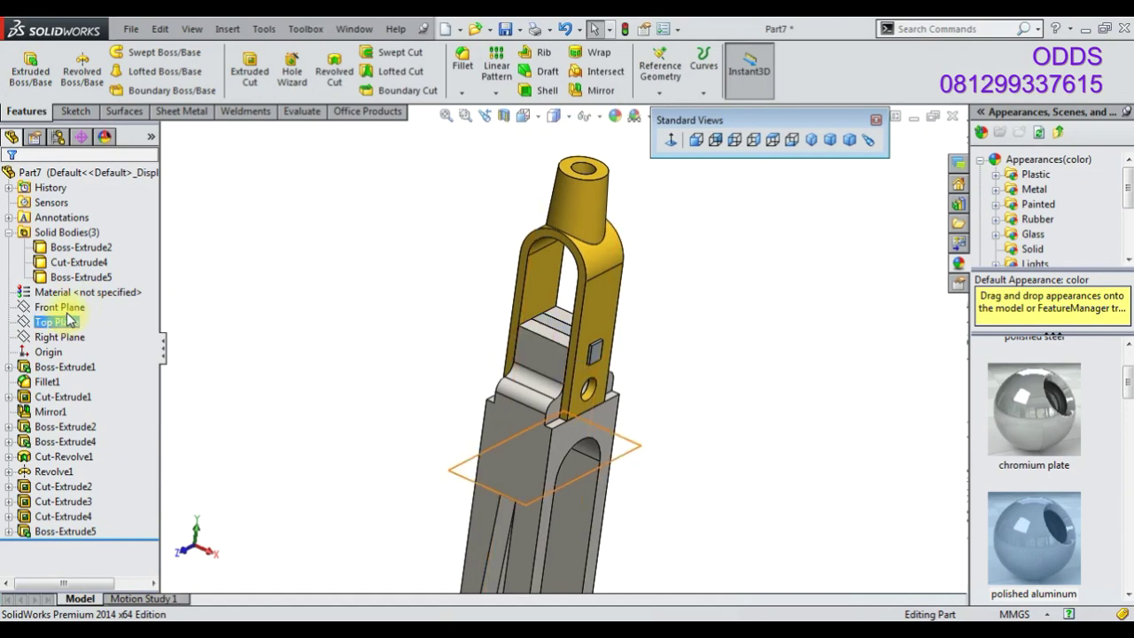
click(141, 288)
right_click(71, 310)
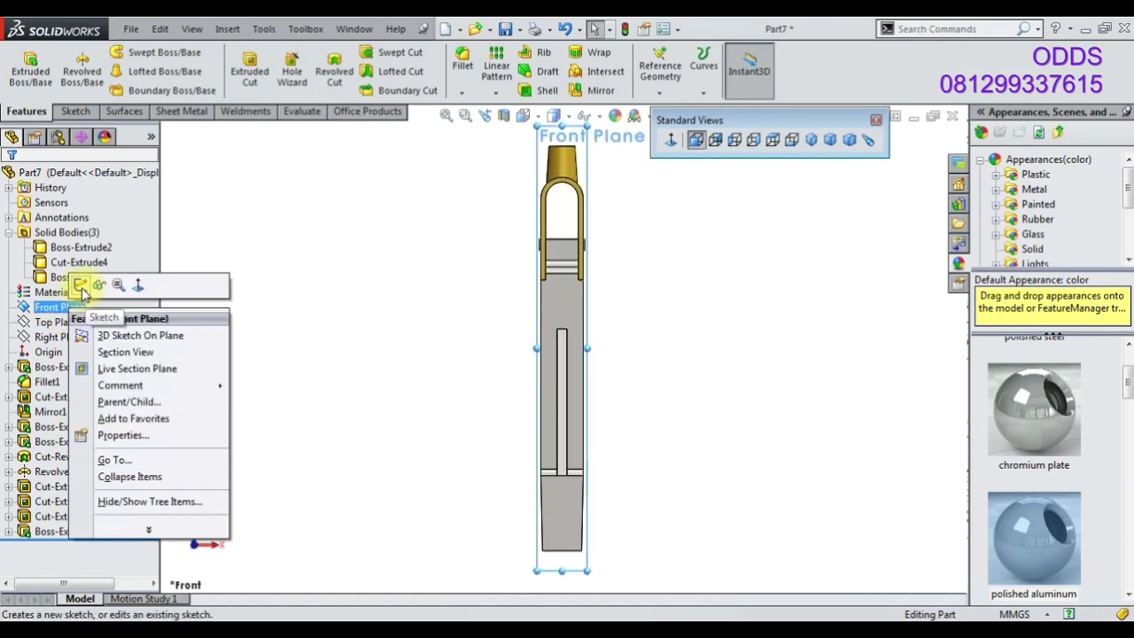
click(115, 284)
Draw a circle in the fork's rounded top and a corner rectangle around it
click(137, 53)
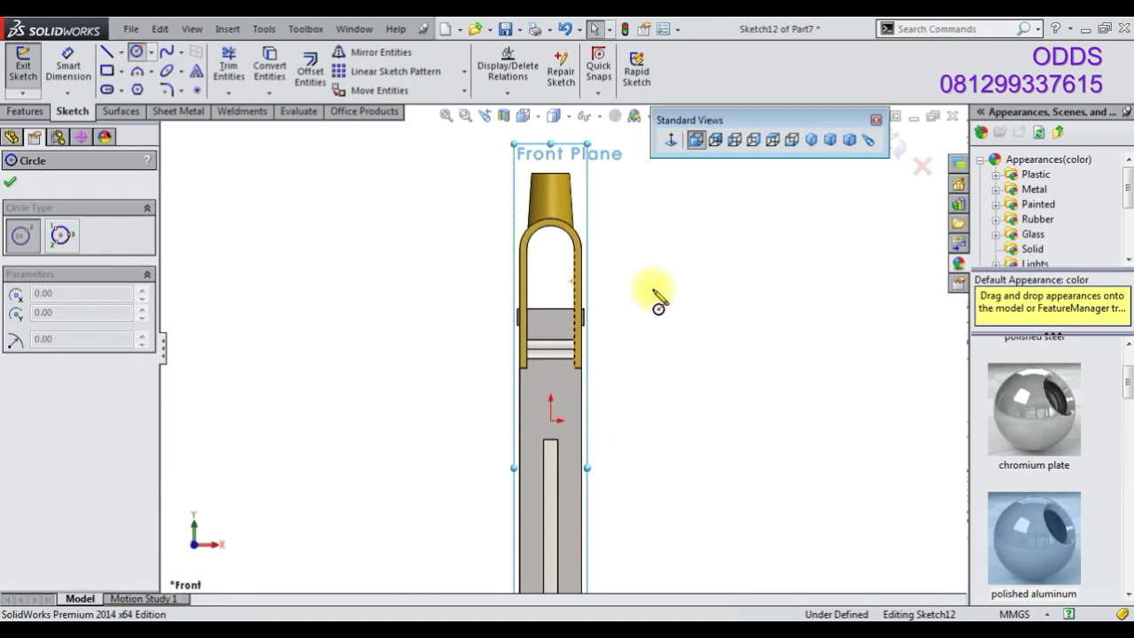
scroll(658, 299, down, 3)
click(457, 232)
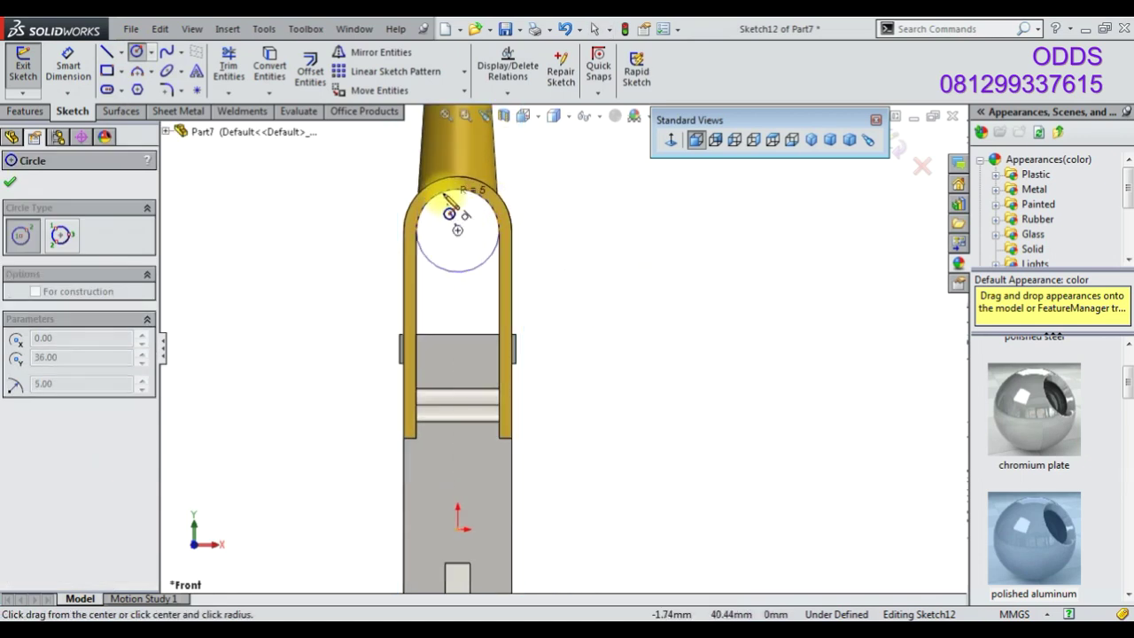
click(495, 228)
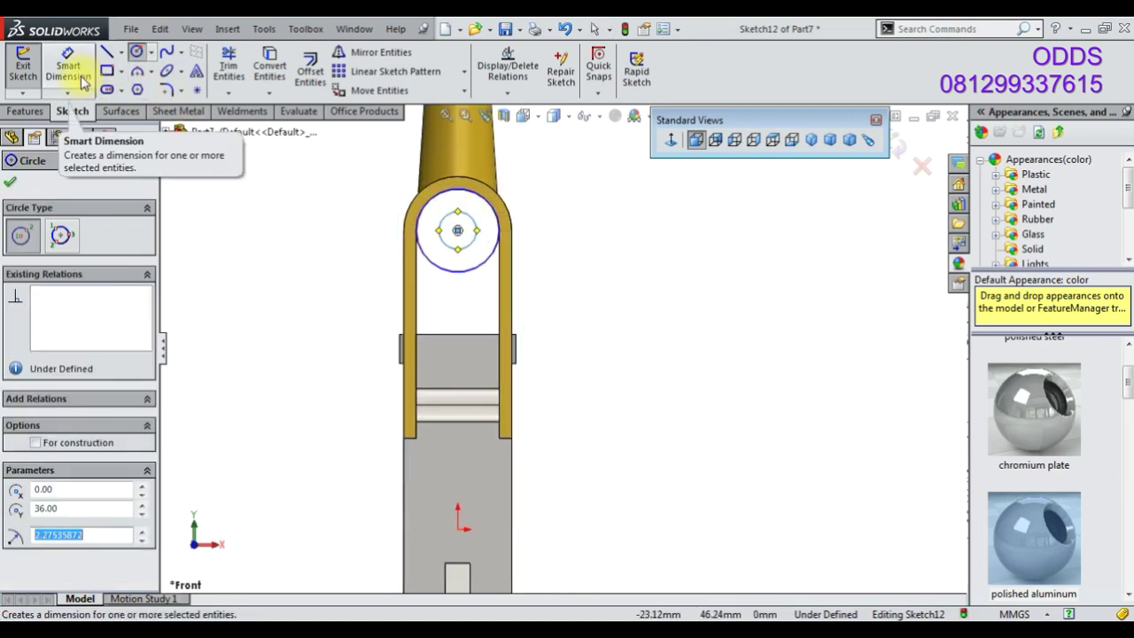
click(107, 71)
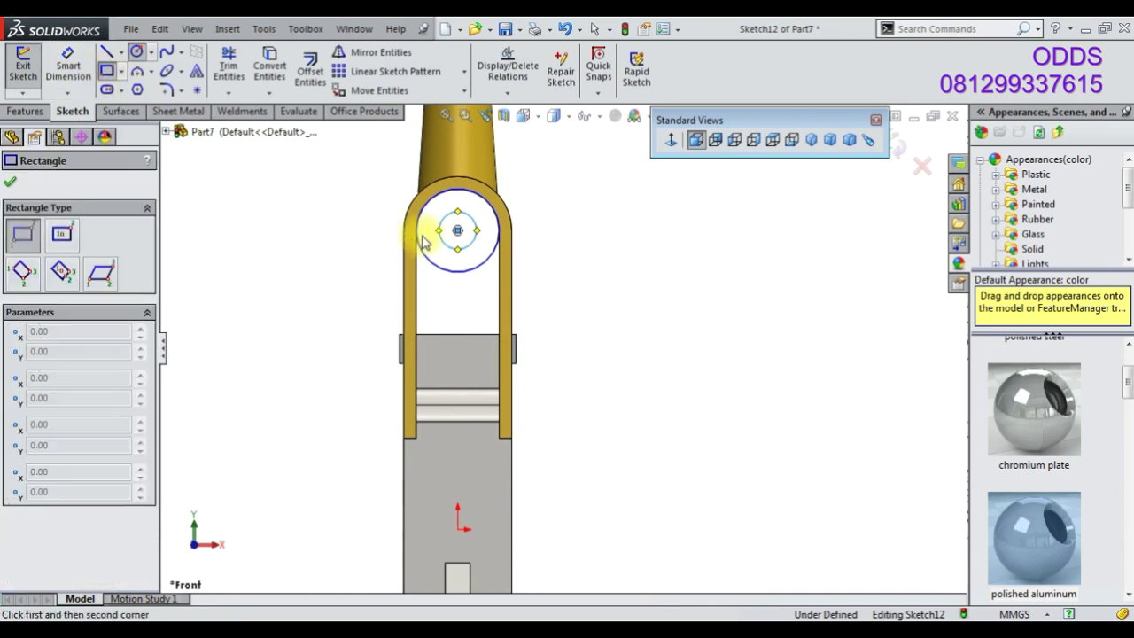
click(416, 231)
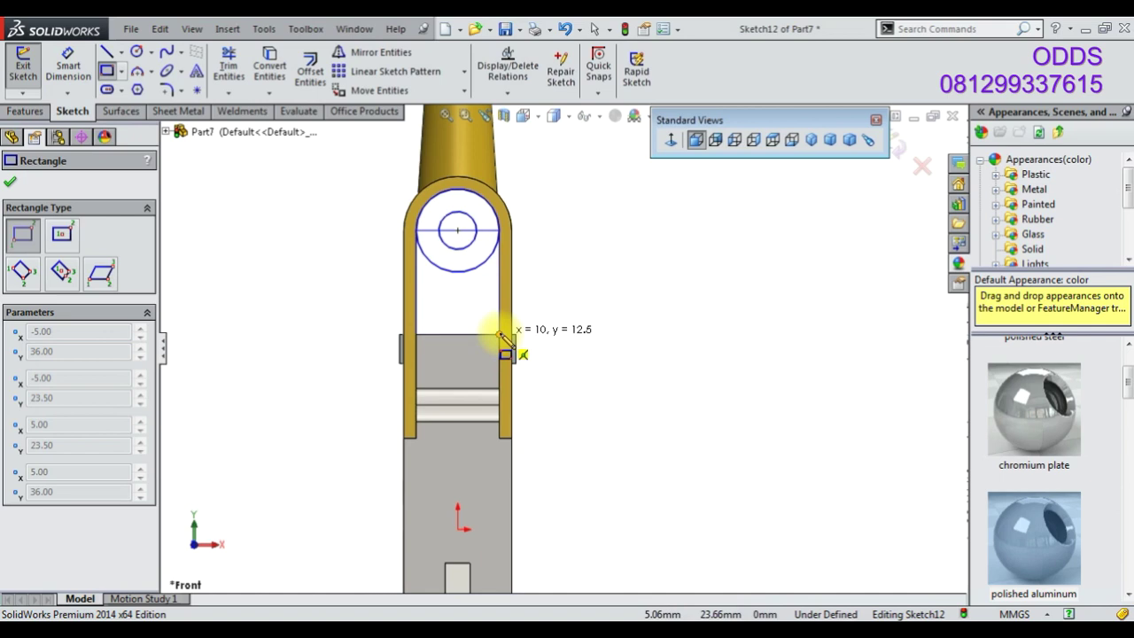
click(500, 336)
Power-trim the outer arc and stray segments around the circle
click(229, 64)
scroll(469, 265, up, 5)
drag(469, 266, 488, 309)
scroll(483, 203, up, 3)
mouse_move(495, 223)
mouse_down()
mouse_move(531, 243)
mouse_move(524, 302)
mouse_up()
drag(636, 266, 646, 224)
scroll(643, 261, down, 3)
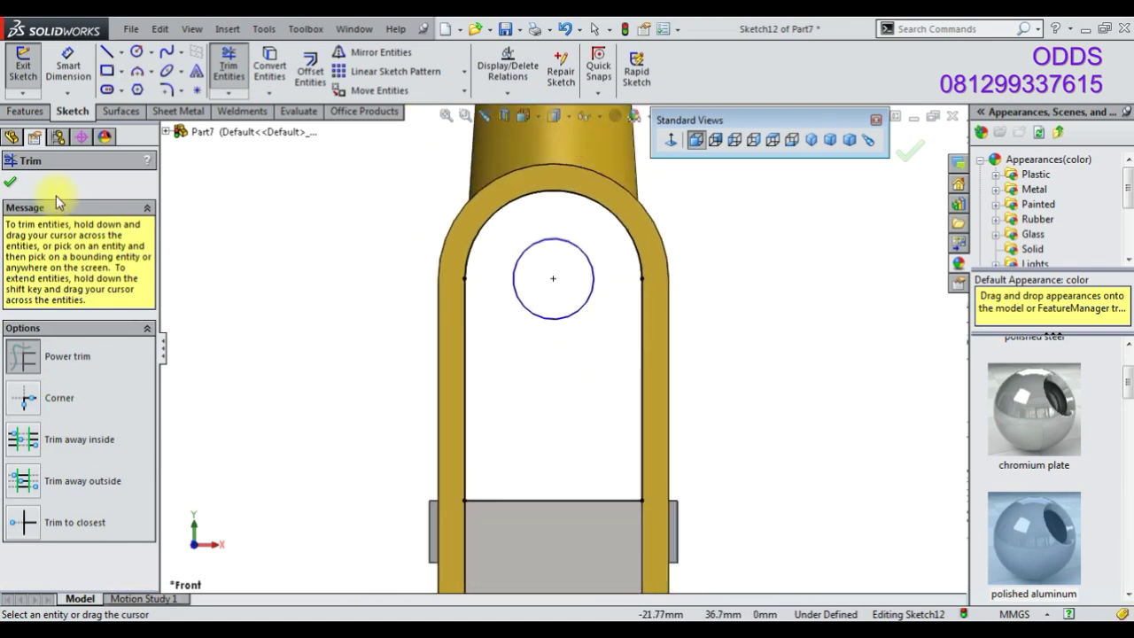
Dimension the circle's diameter at 4 mm, then change it to 9 mm
click(67, 66)
click(523, 310)
click(365, 301)
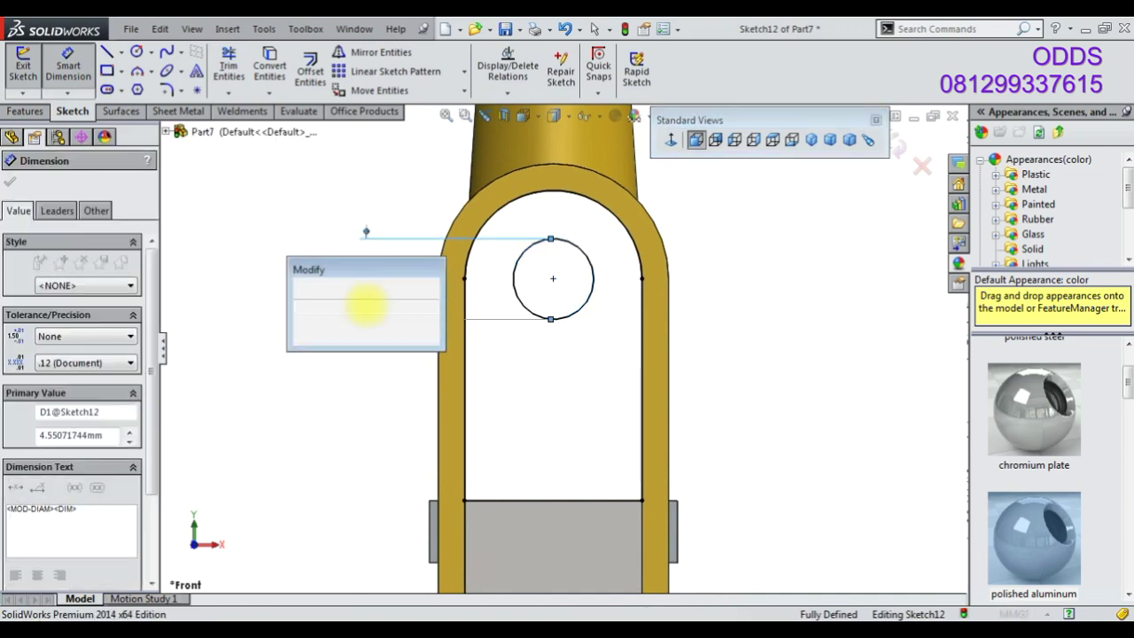
text(4)
key(Return)
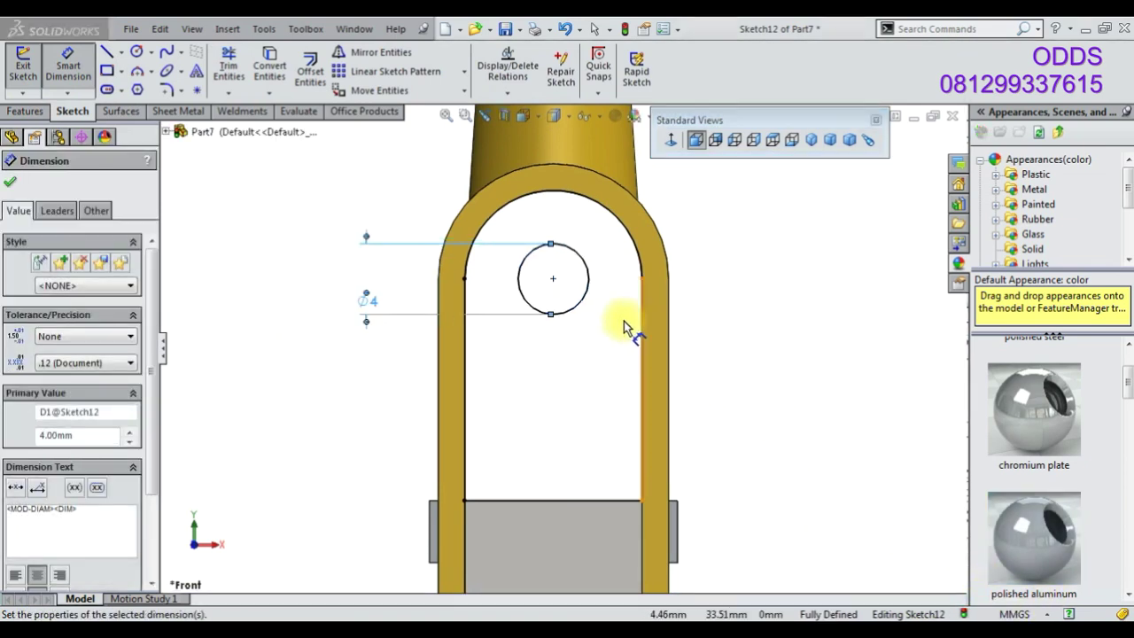
double_click(365, 301)
text(9)
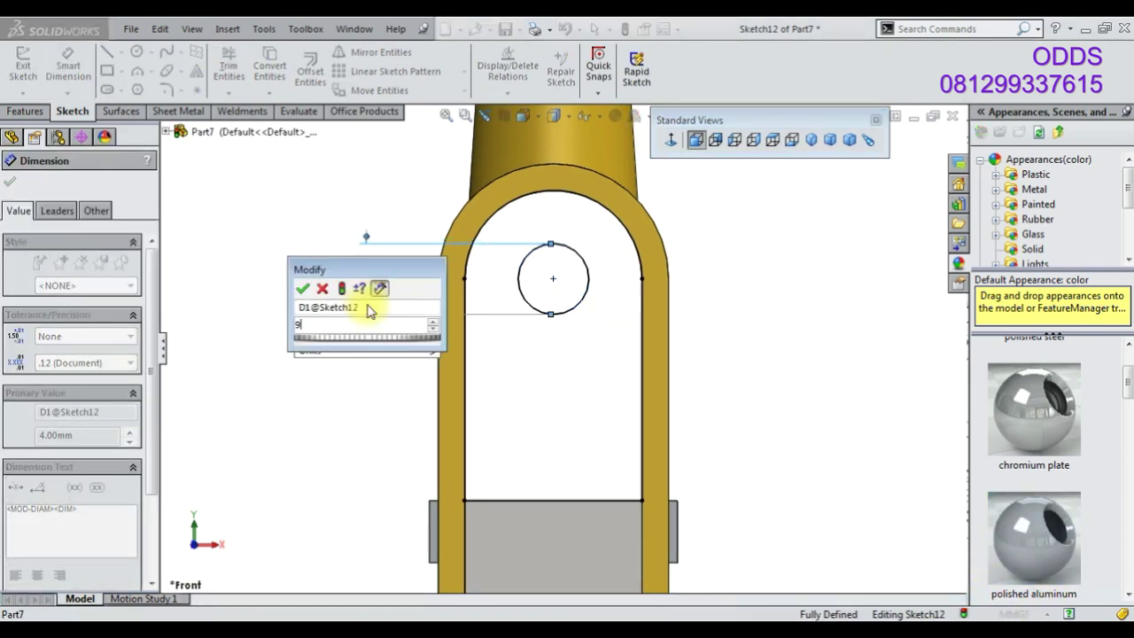
key(Return)
scroll(514, 309, up, 2)
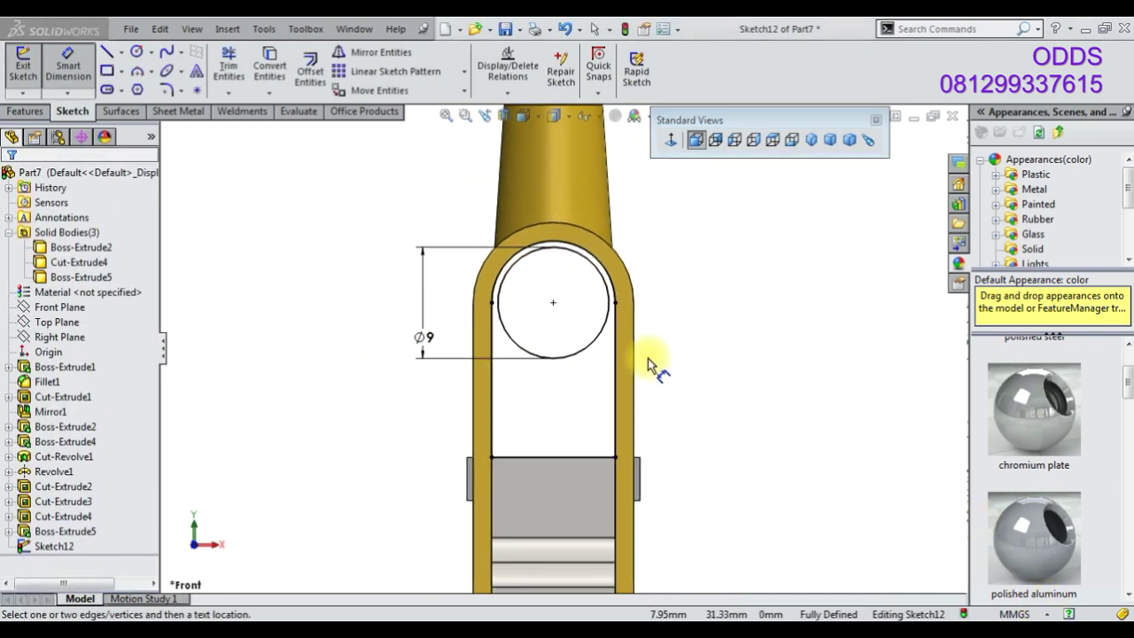
Add a driven R5 radius dimension to the outer arc, then return to the front view
click(615, 281)
click(669, 255)
click(427, 367)
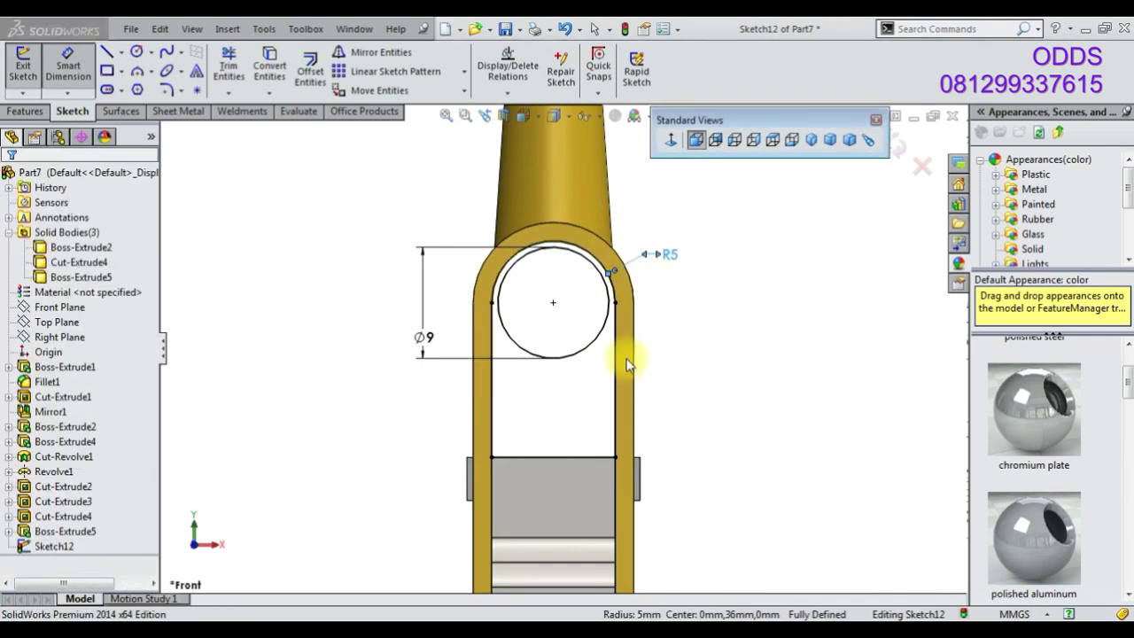
key(z)
double_click(625, 297)
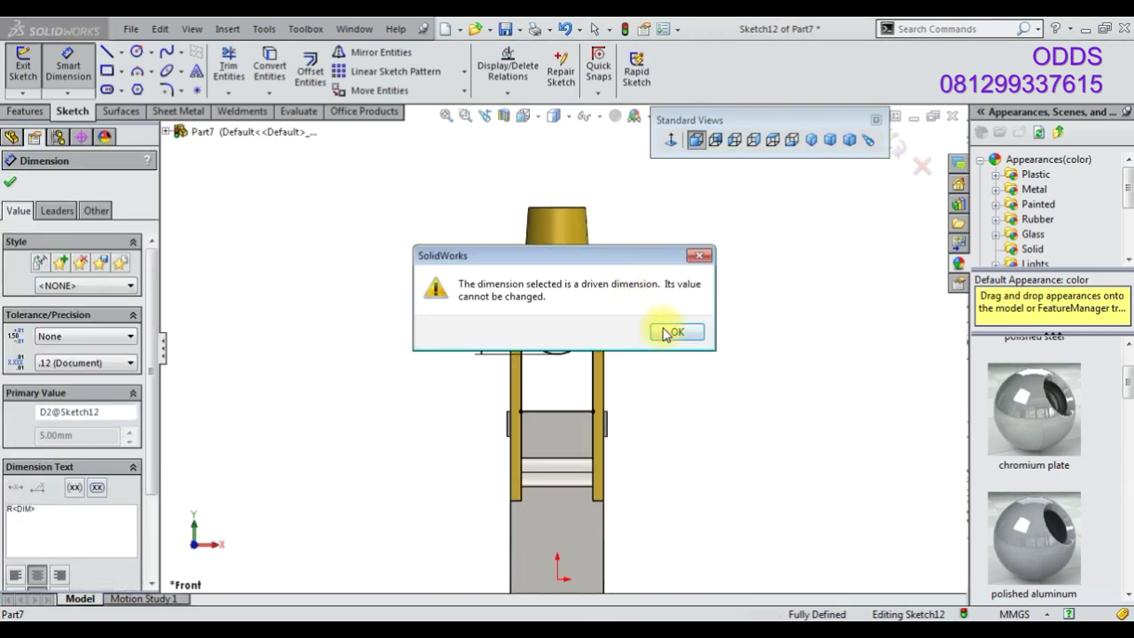
click(665, 331)
mouse_move(611, 301)
middle_down()
mouse_move(530, 350)
mouse_move(506, 392)
mouse_move(637, 381)
middle_up()
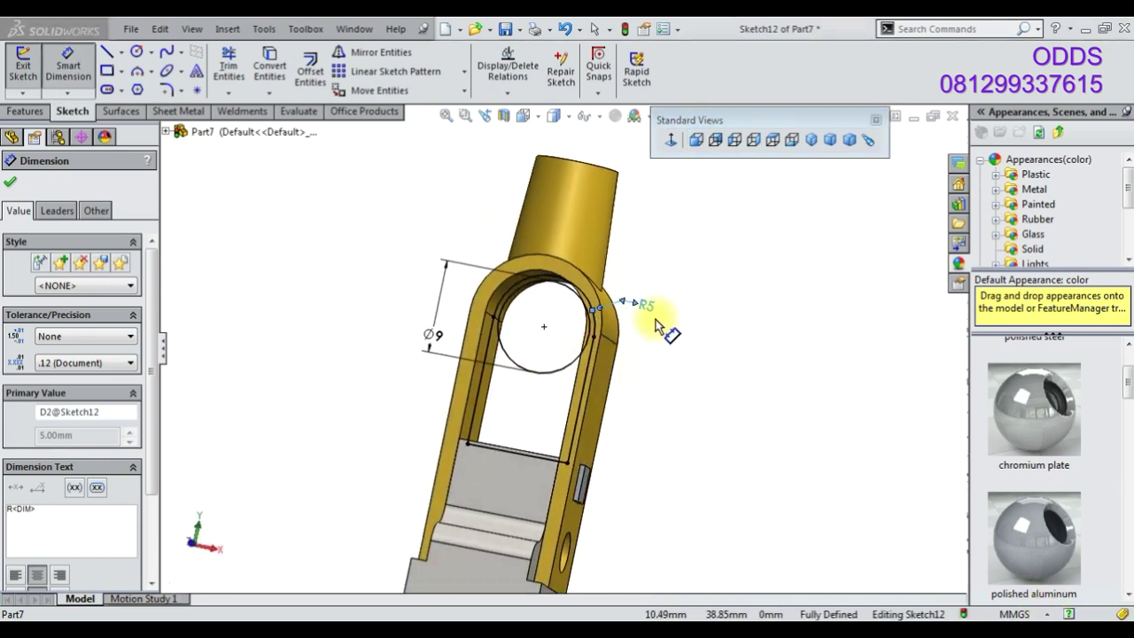
right_click(375, 266)
click(416, 254)
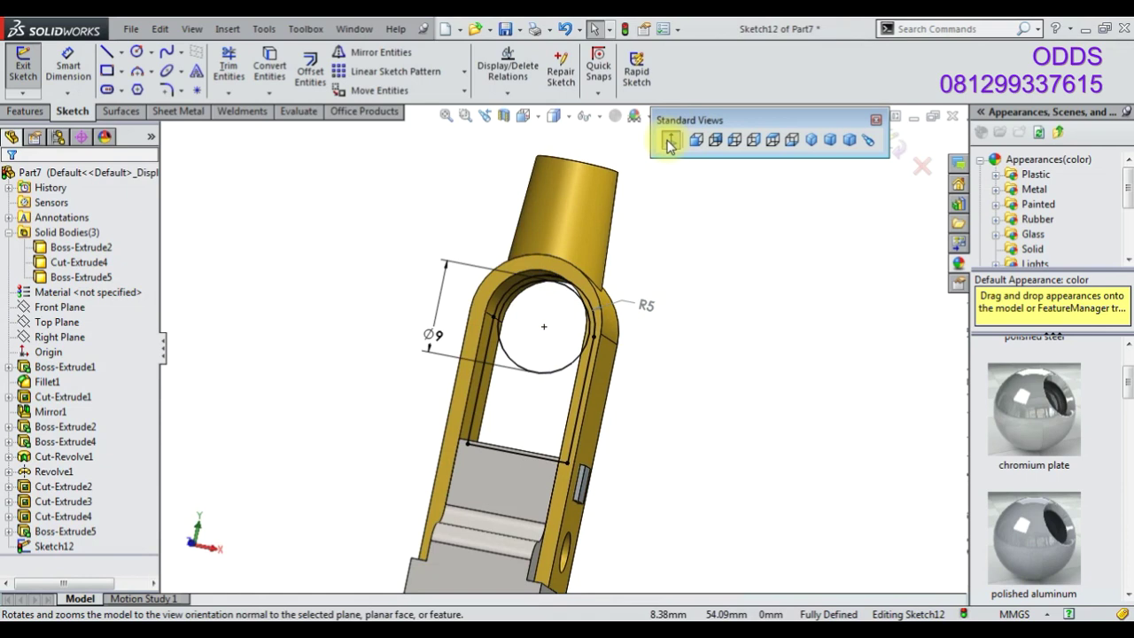
click(695, 139)
scroll(569, 198, down, 5)
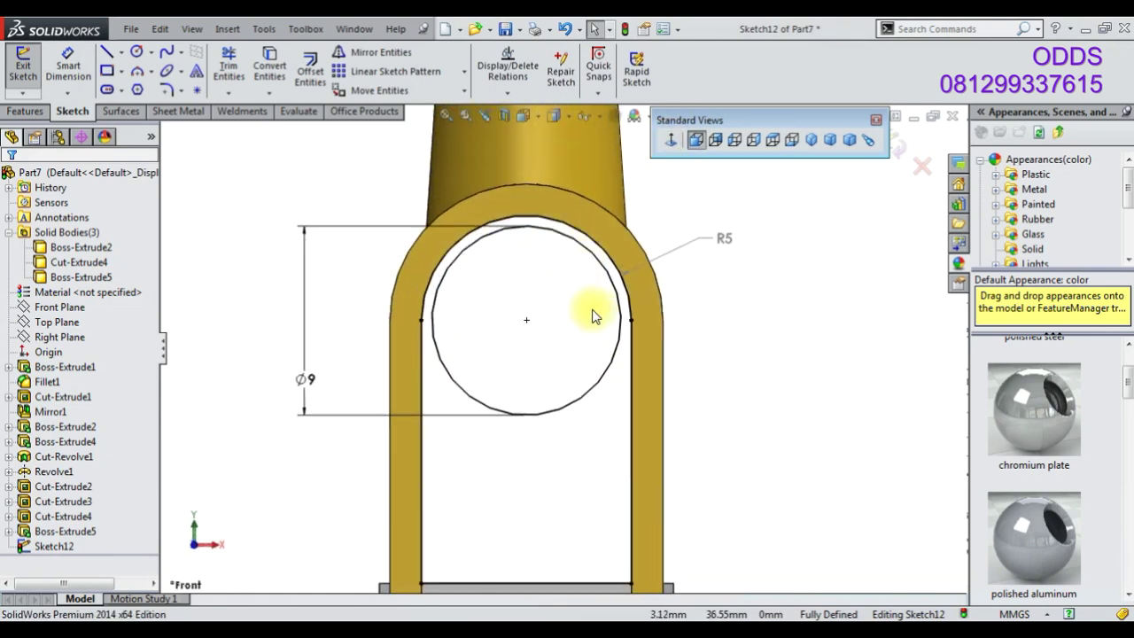
Project the fork's outer arc into the sketch, briefly previewing an offset
click(474, 194)
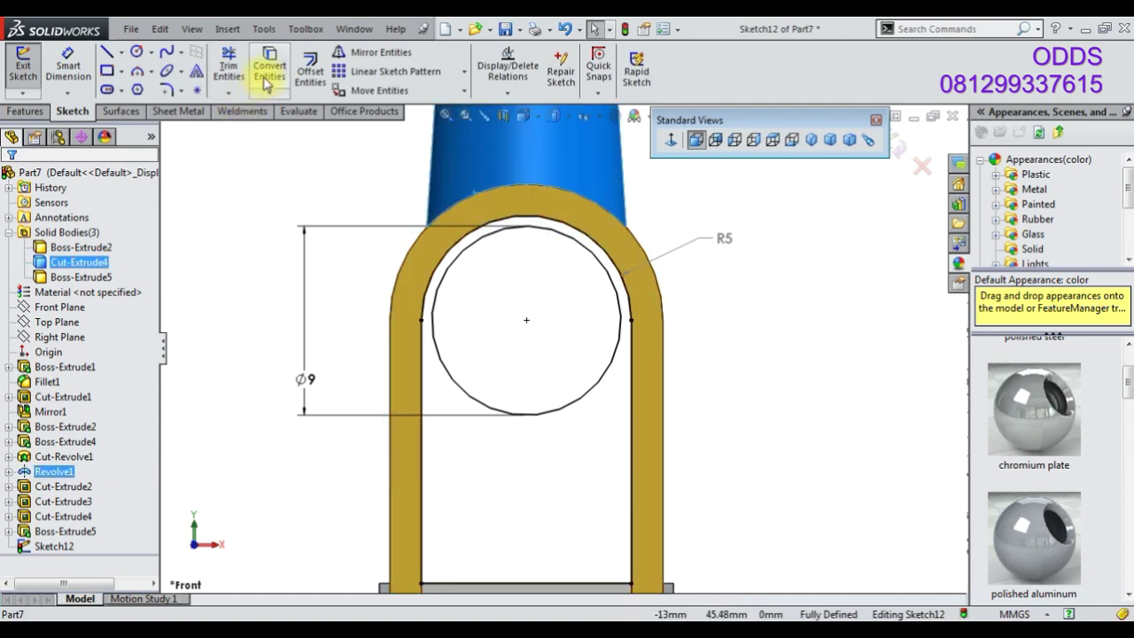
click(266, 82)
click(392, 305)
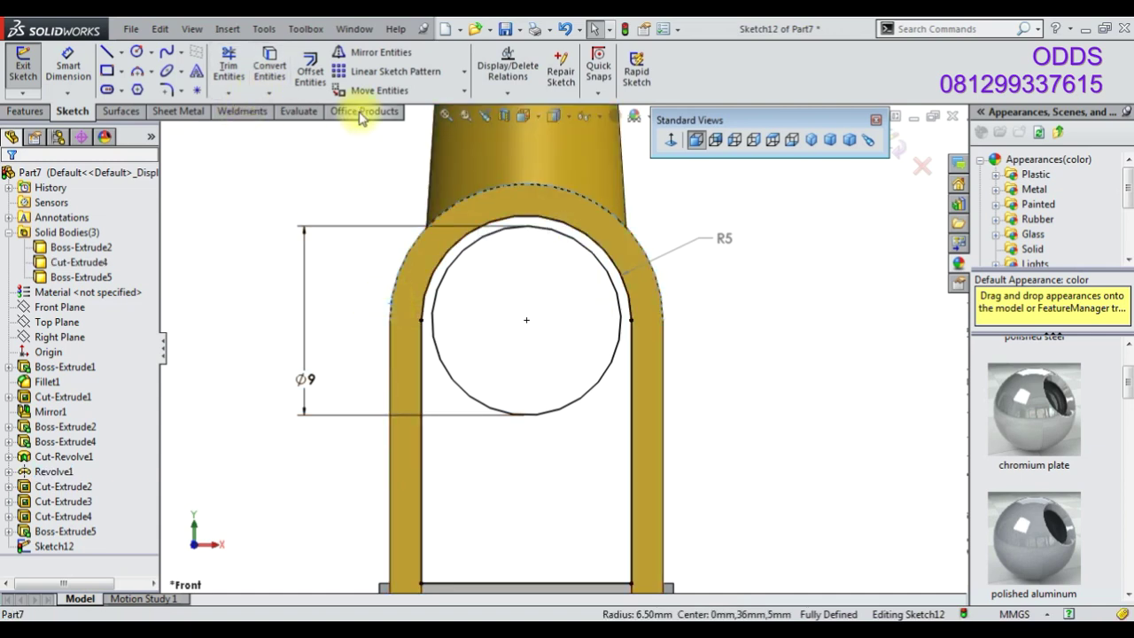
click(309, 75)
click(35, 166)
click(271, 69)
click(391, 323)
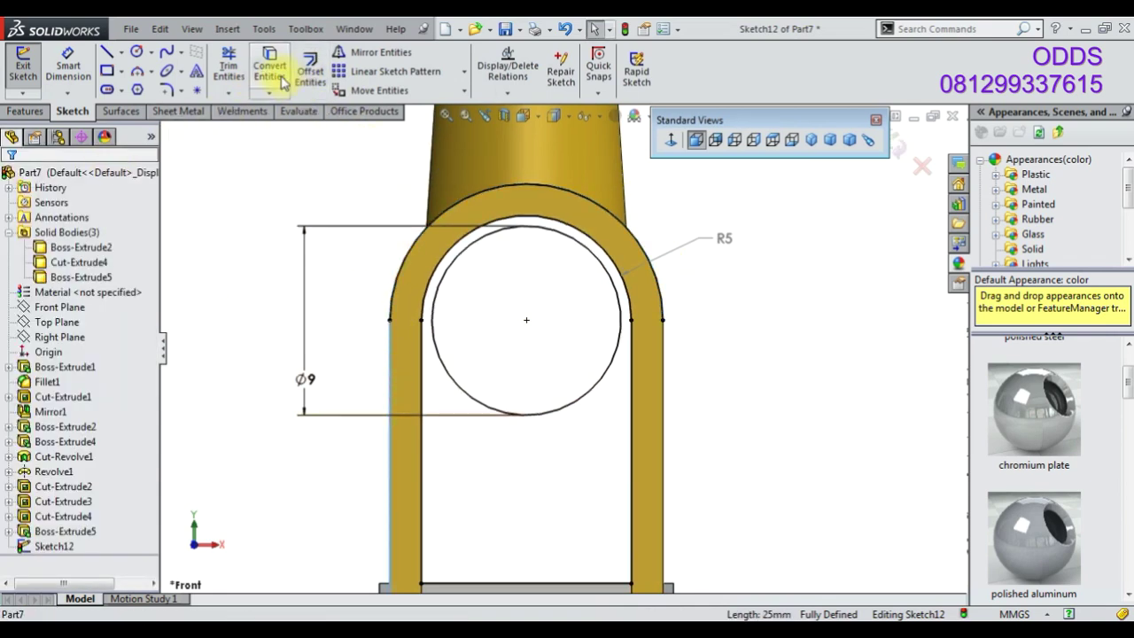
Remove the inner R5 arc, attempt deleting the edge lines, and exit the sketch
click(426, 295)
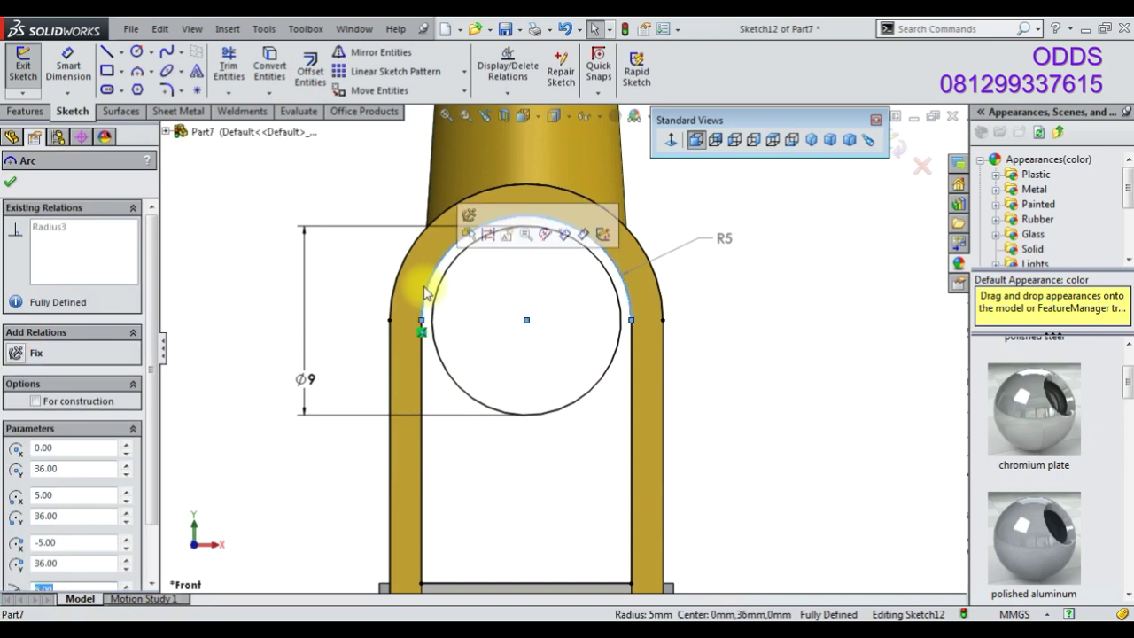
key(Escape)
click(632, 380)
key(Escape)
click(661, 422)
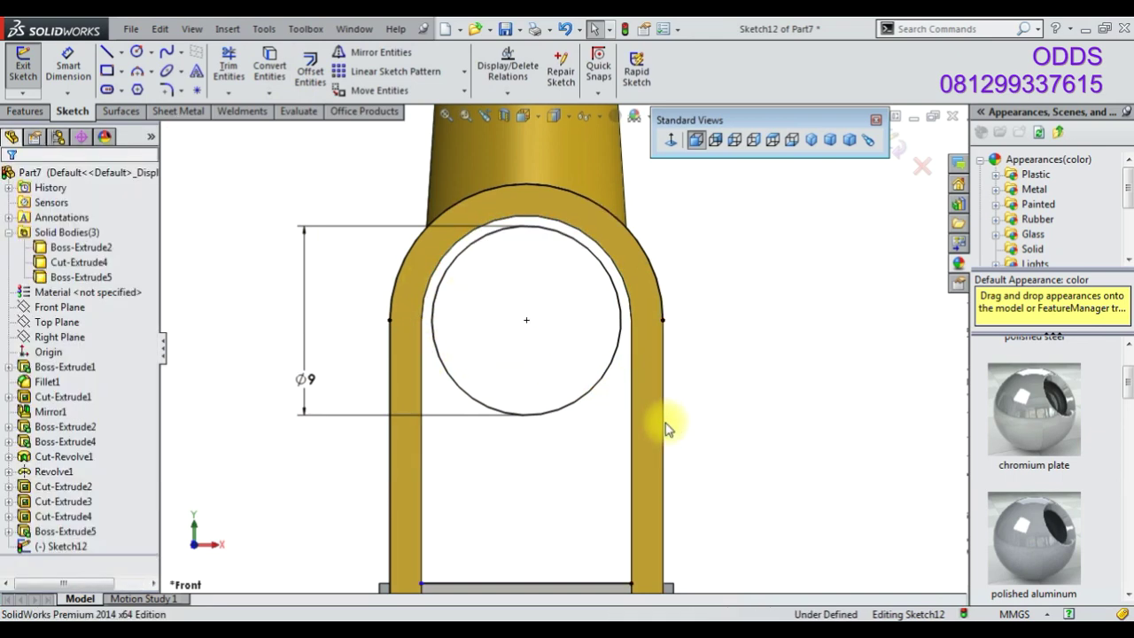
key(Delete)
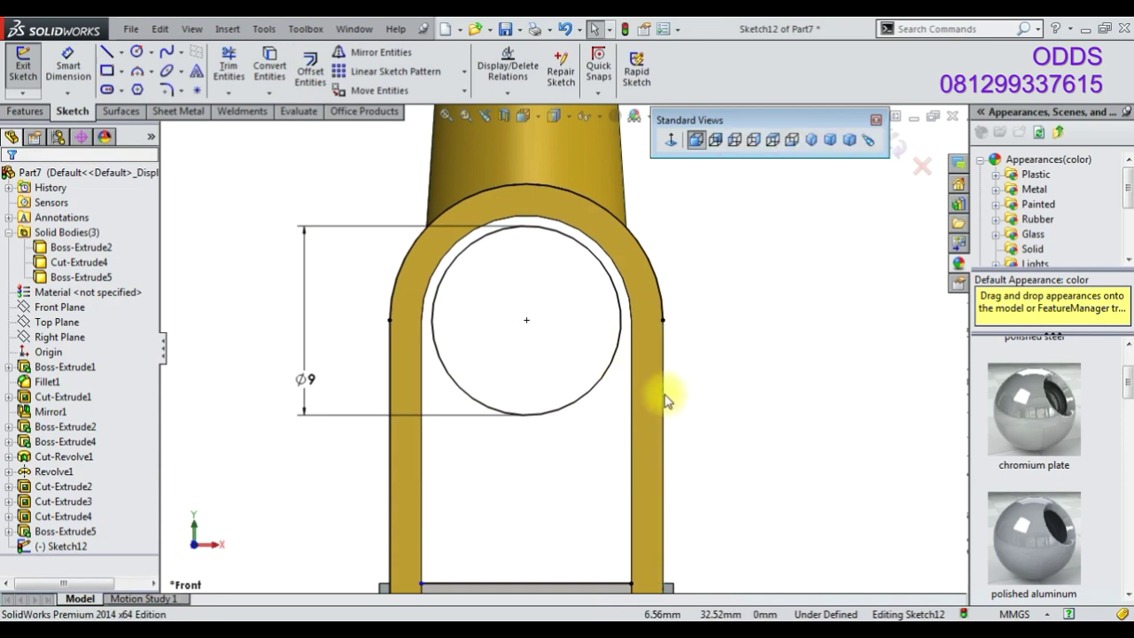
key(ctrl+b)
click(613, 351)
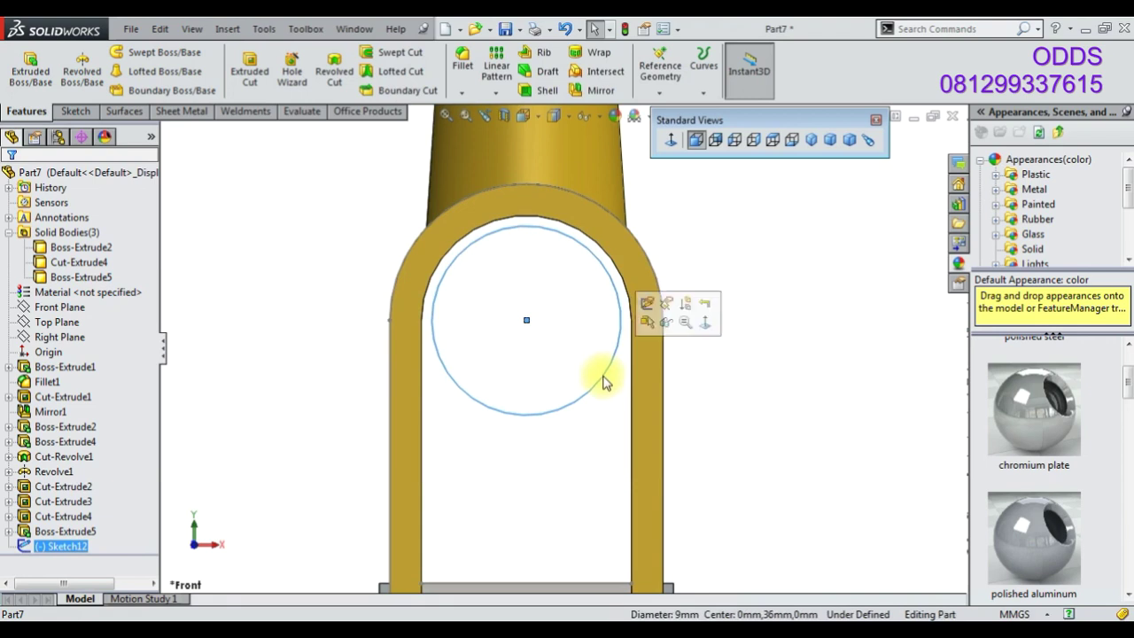
Reopen Sketch12 for editing and fit the whole part in view
click(726, 392)
click(60, 546)
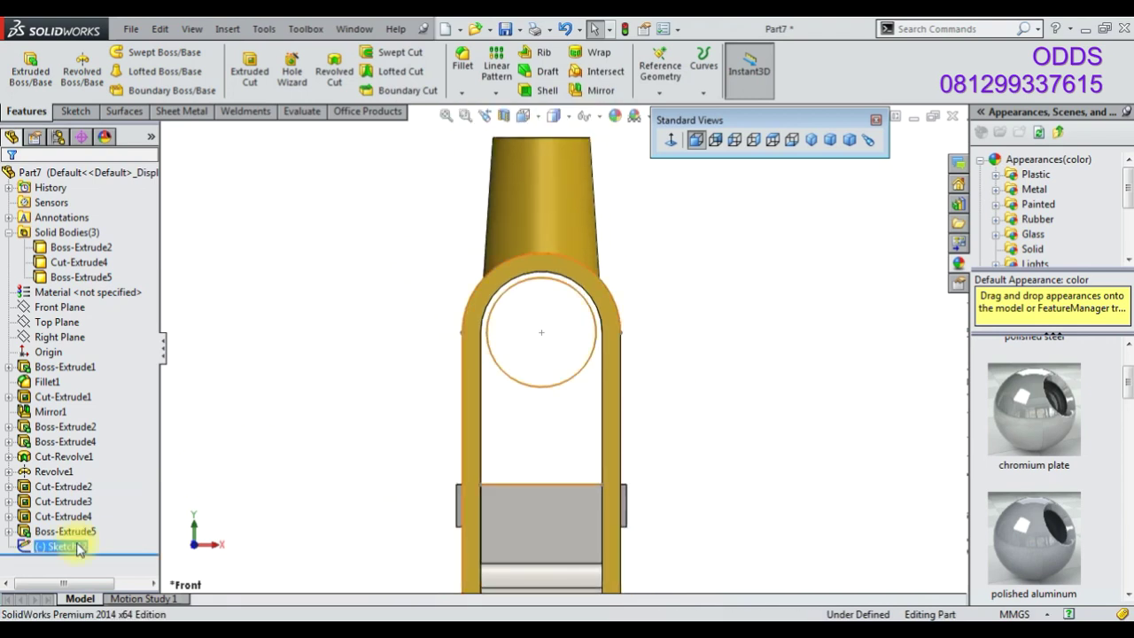
click(89, 494)
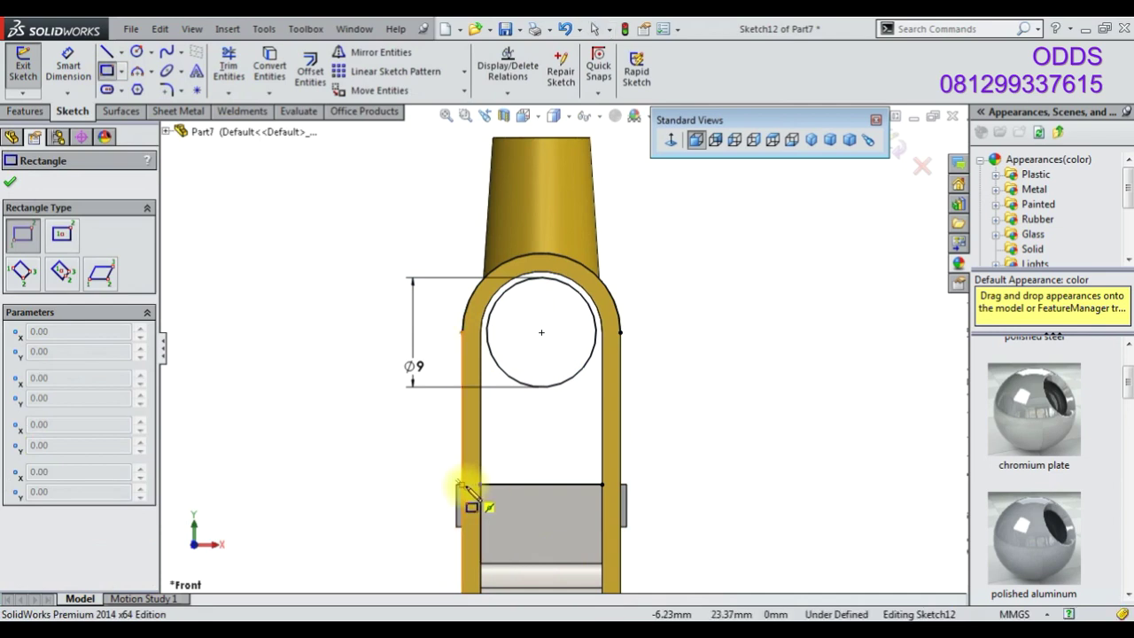
scroll(574, 538, down, 2)
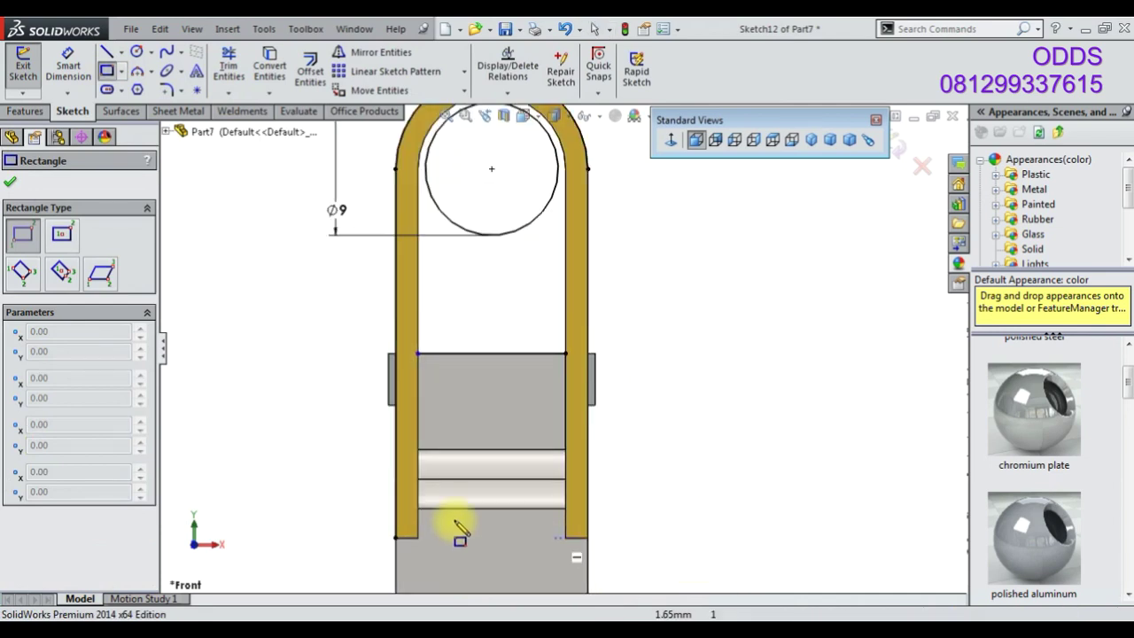
key(f)
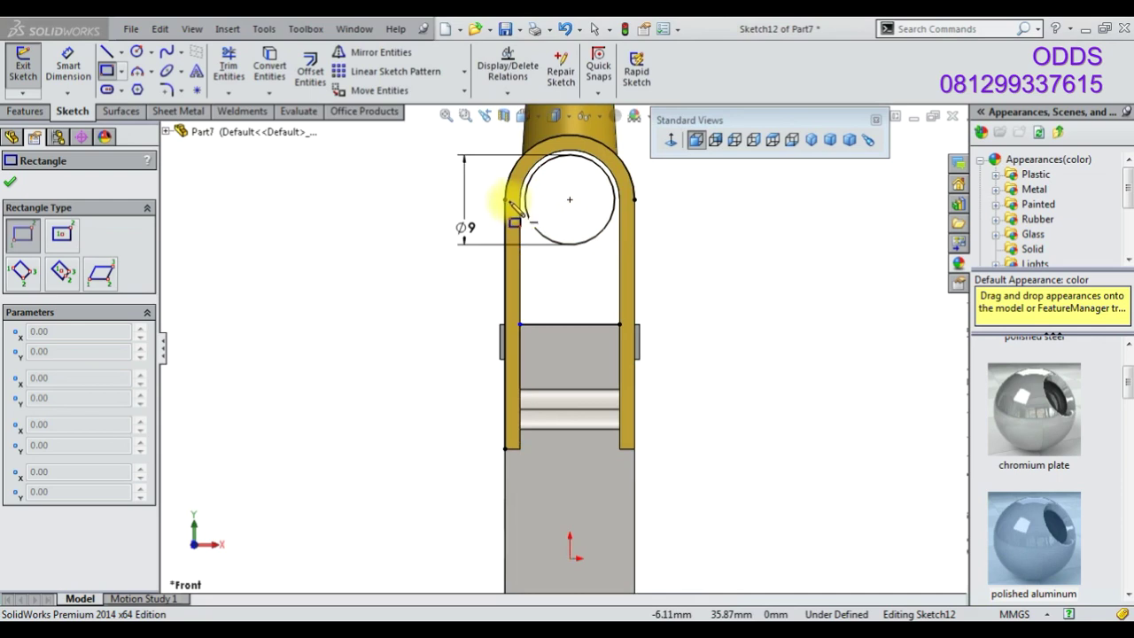
Draw a corner rectangle between the shackle's inner arms and power-trim its extra lines
click(506, 199)
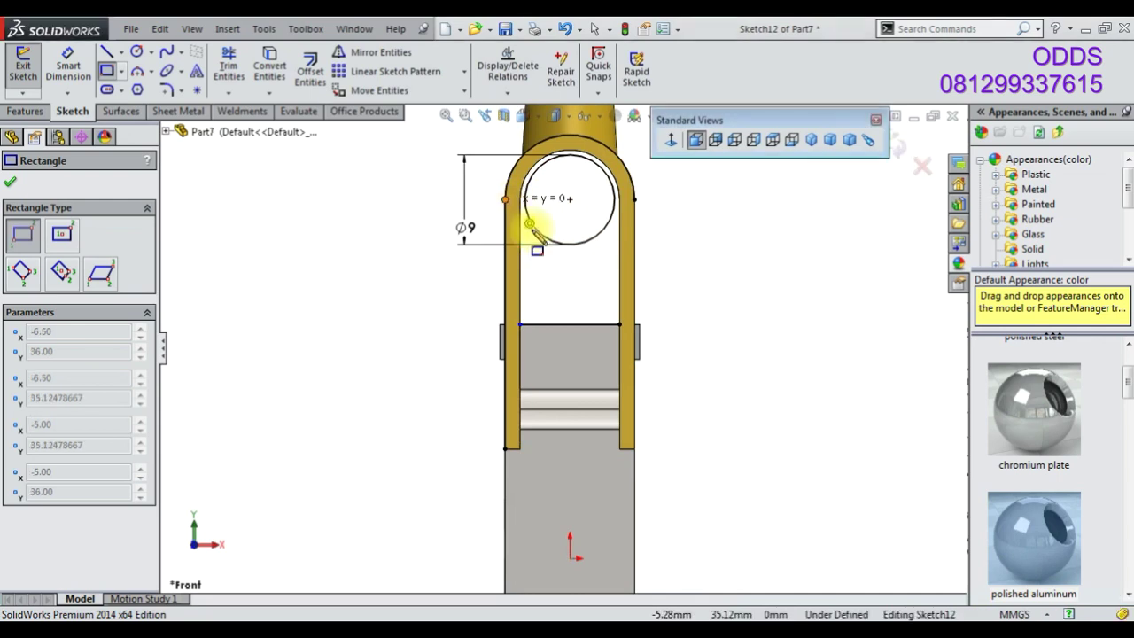
click(634, 382)
click(229, 60)
drag(472, 379, 496, 408)
scroll(672, 202, down, 3)
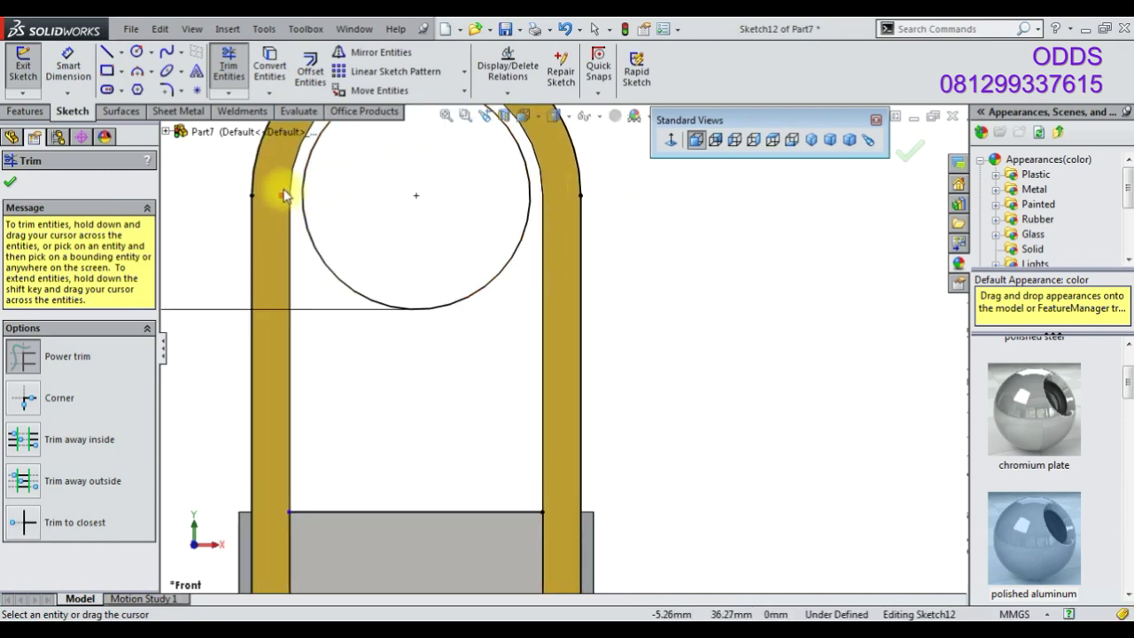
scroll(286, 195, up, 2)
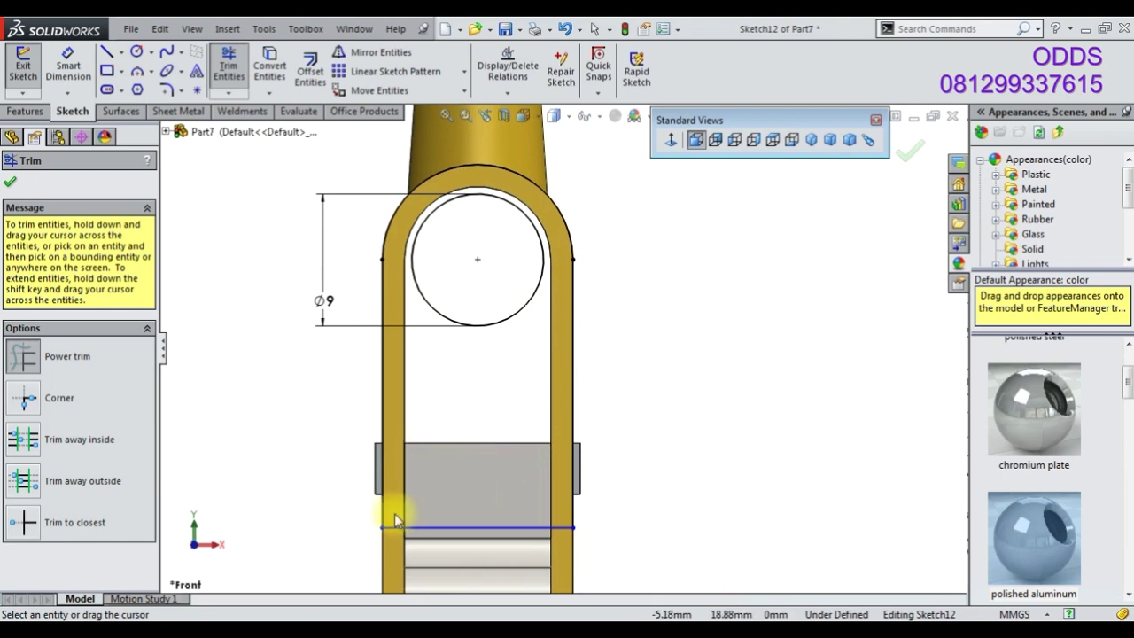
click(79, 78)
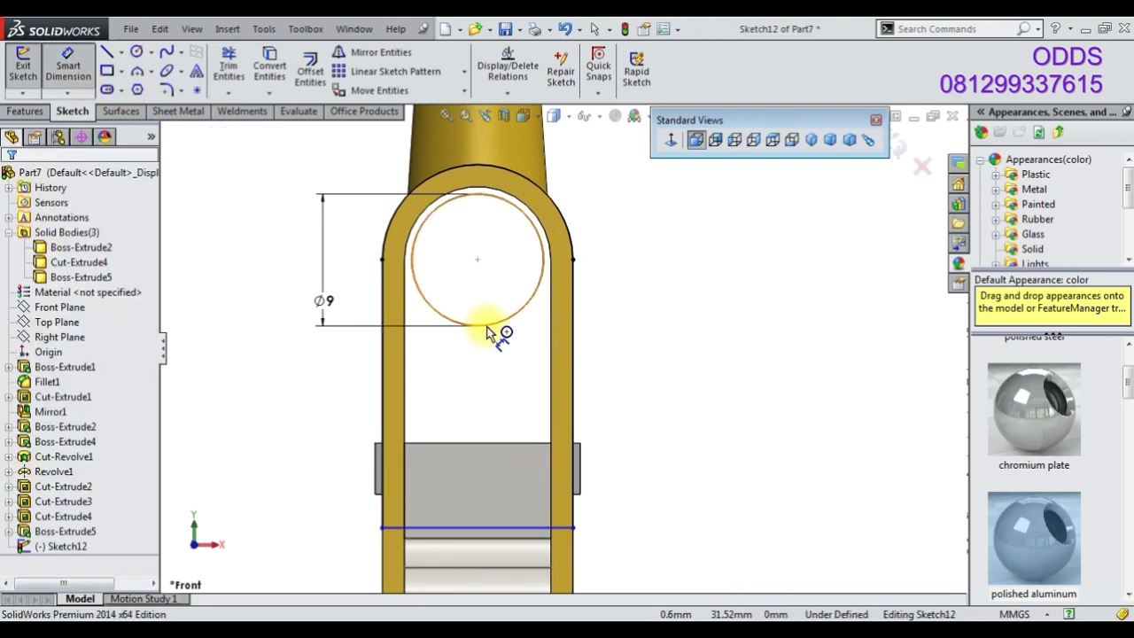
Dimension the circle centre to the bottom line at 12.5 mm and check it in 3D
click(486, 329)
click(503, 527)
click(469, 429)
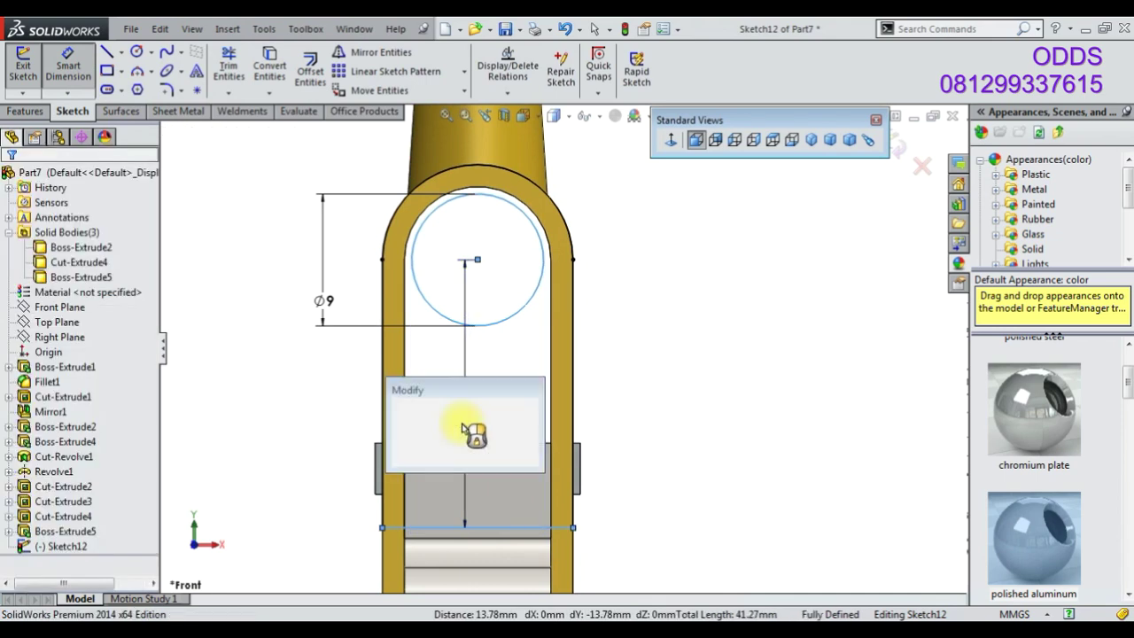
text(12.5)
key(Return)
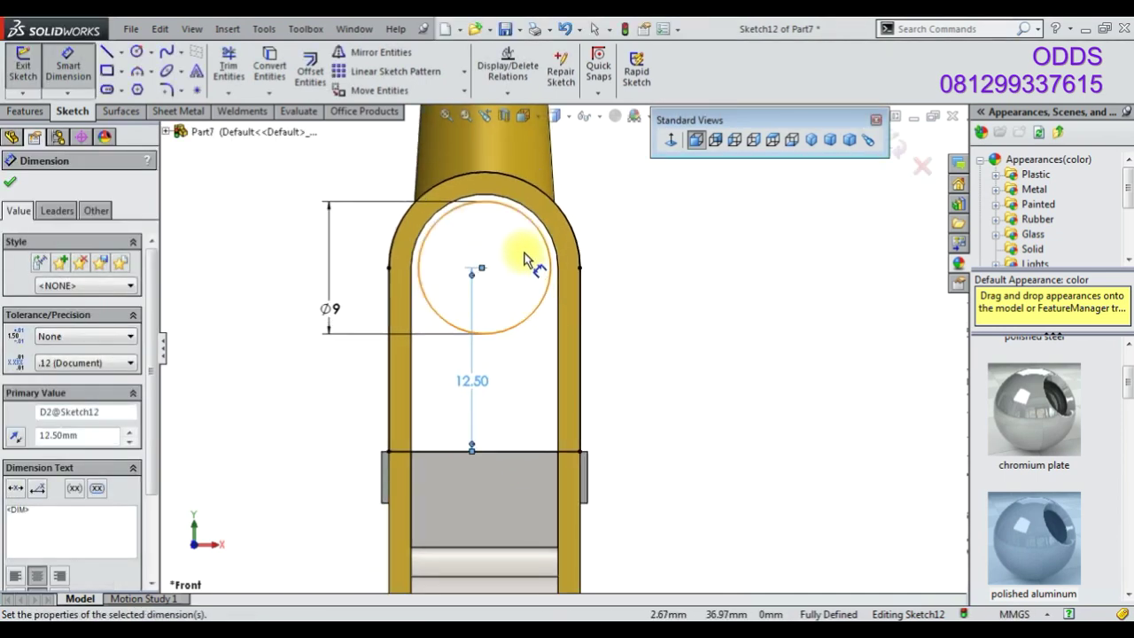
middle_drag(522, 253, 611, 354)
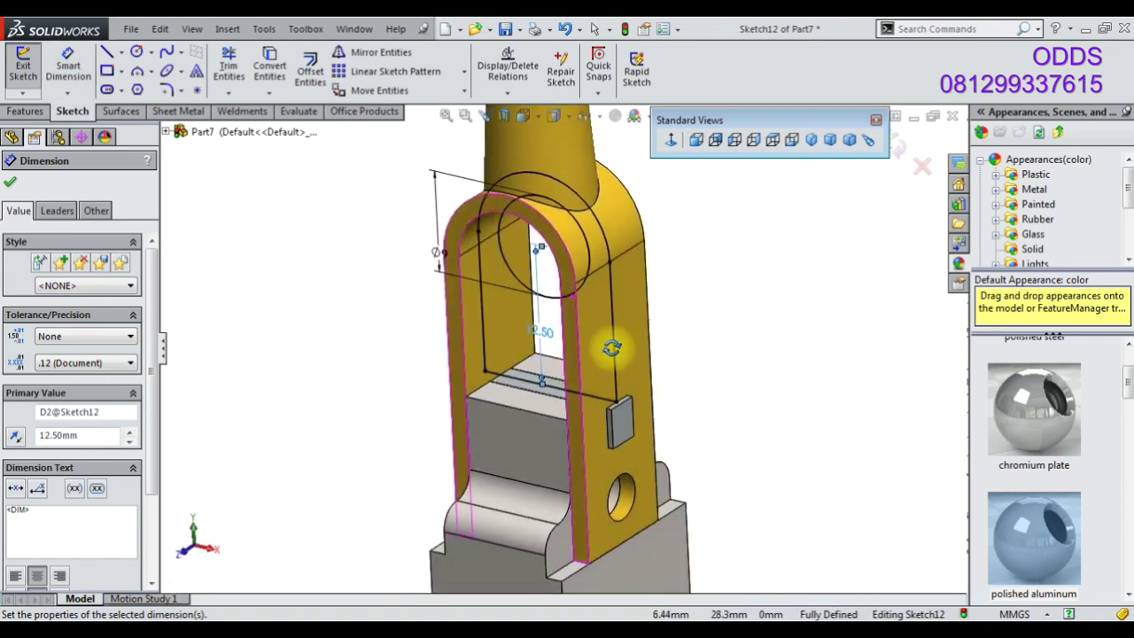
click(695, 139)
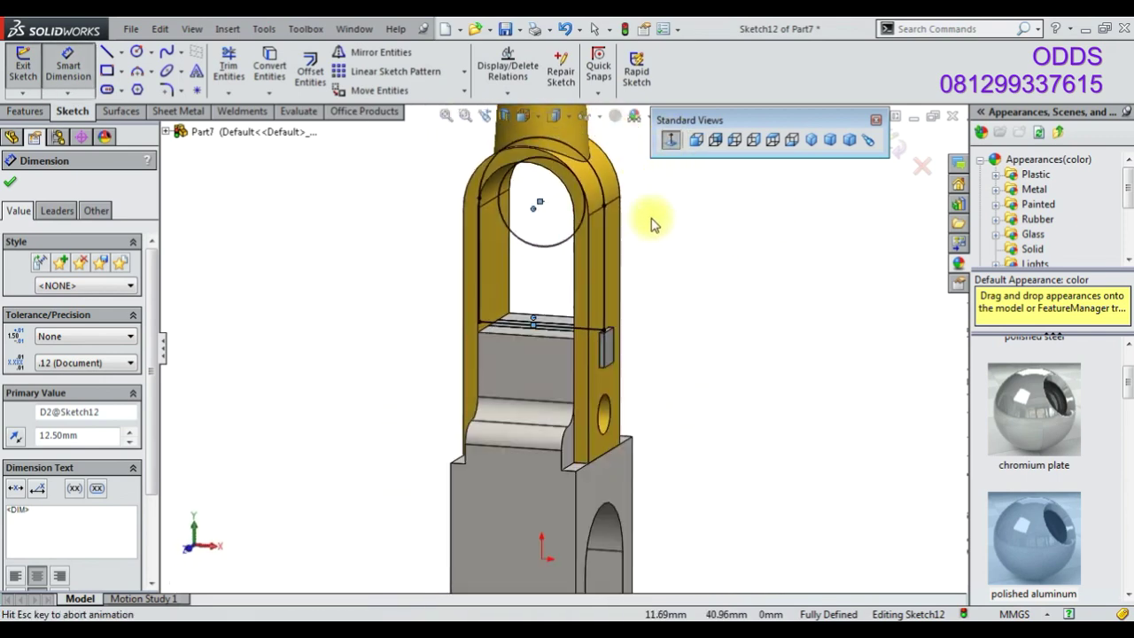
scroll(571, 251, down, 5)
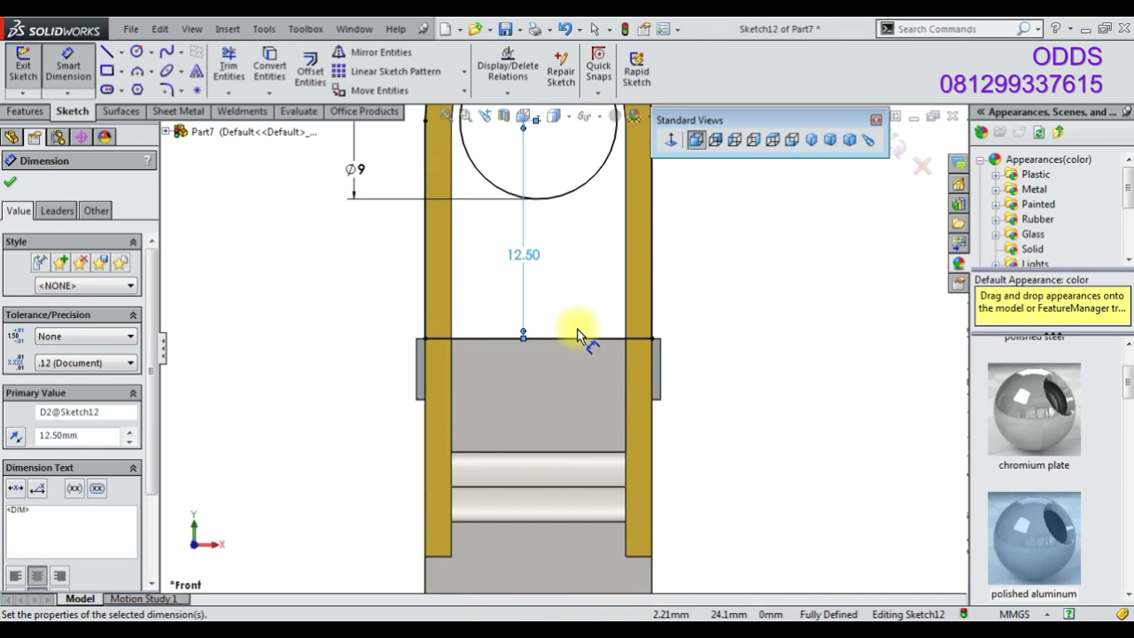
mouse_move(576, 336)
middle_down()
mouse_move(556, 348)
mouse_move(531, 450)
mouse_move(664, 344)
mouse_move(575, 349)
mouse_move(559, 392)
mouse_move(563, 355)
middle_up()
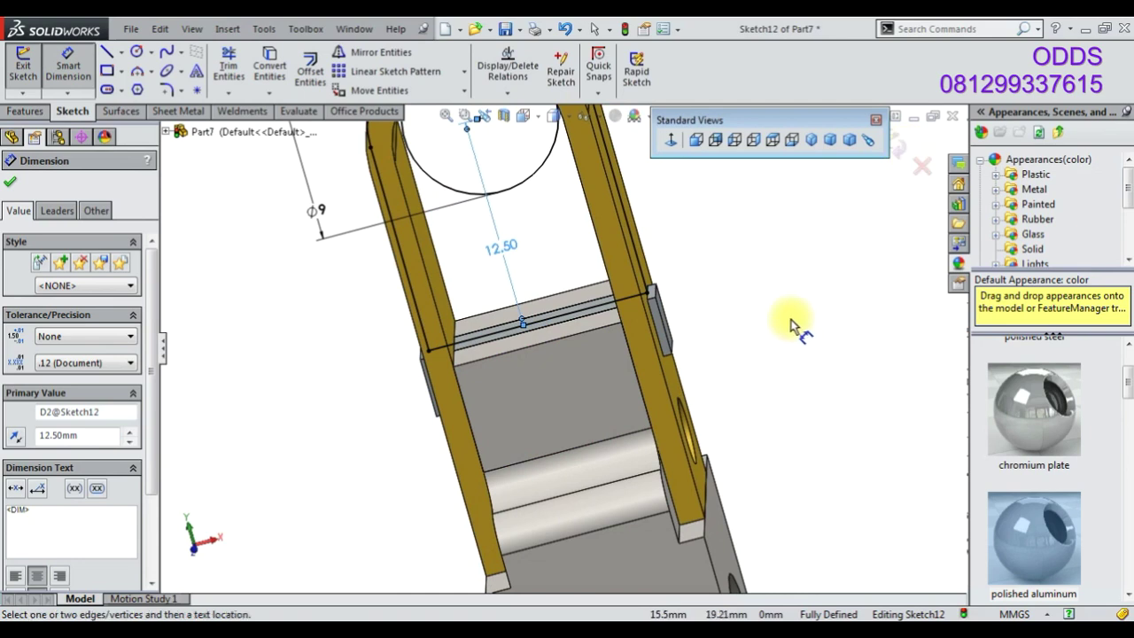
Start an Extruded Boss from Sketch12's region with the Mid Plane end condition
click(24, 111)
click(78, 277)
click(55, 359)
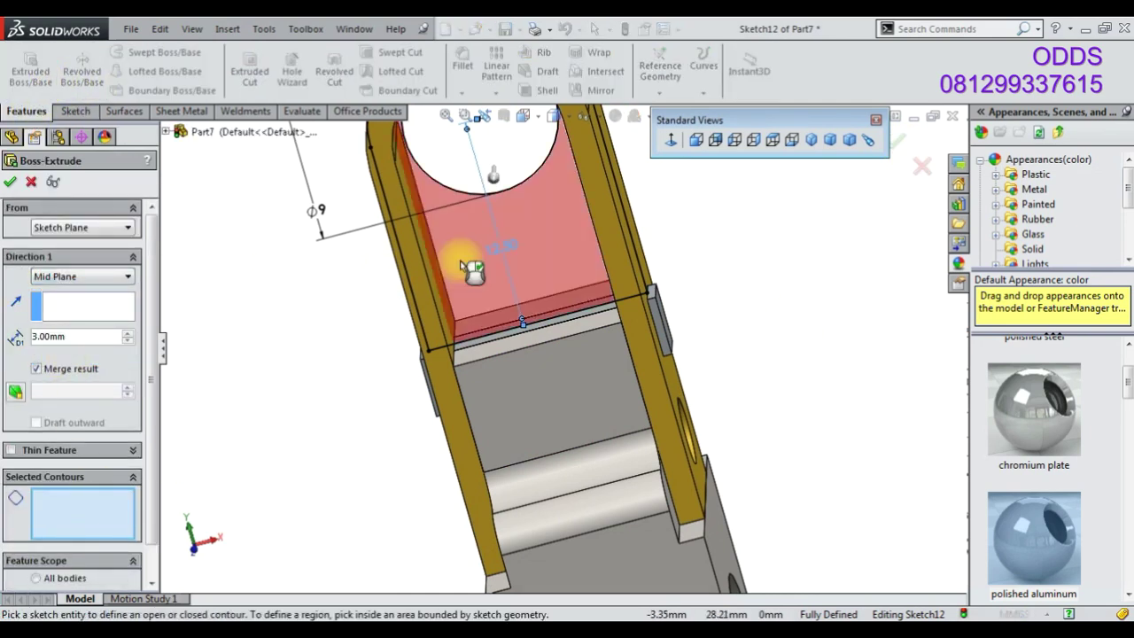
click(459, 261)
mouse_move(460, 261)
middle_down()
mouse_move(645, 308)
mouse_move(590, 322)
middle_up()
Set the extrusion depth to 14 mm with Merge result unchecked and confirm
double_click(94, 336)
text(13)
key(Return)
click(37, 369)
middle_drag(472, 376, 519, 463)
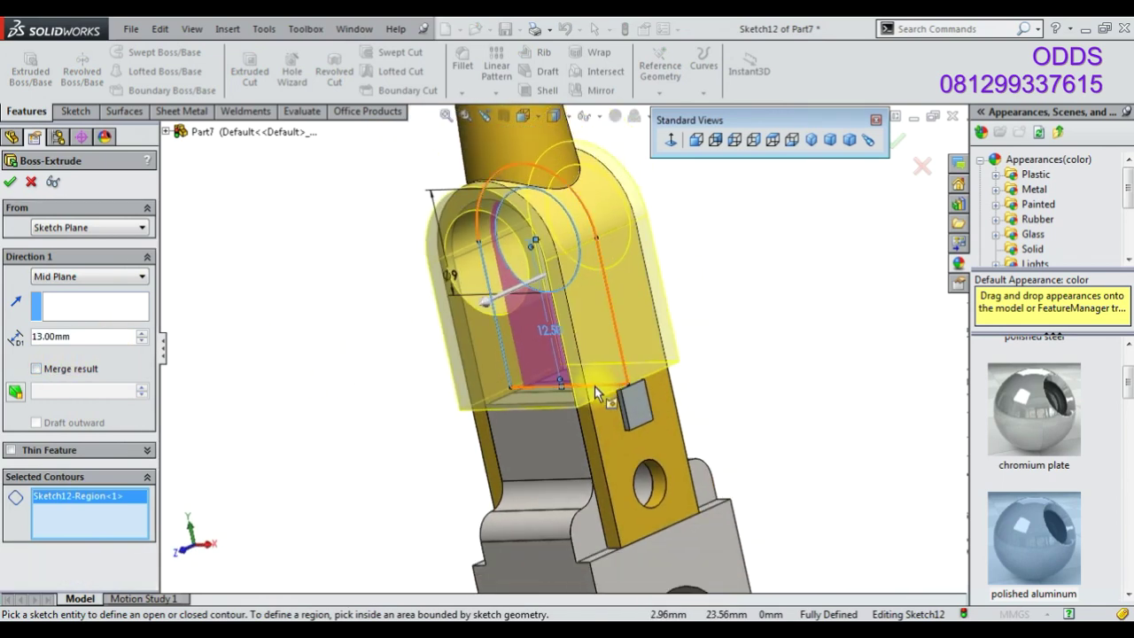
double_click(98, 337)
text(14)
key(Return)
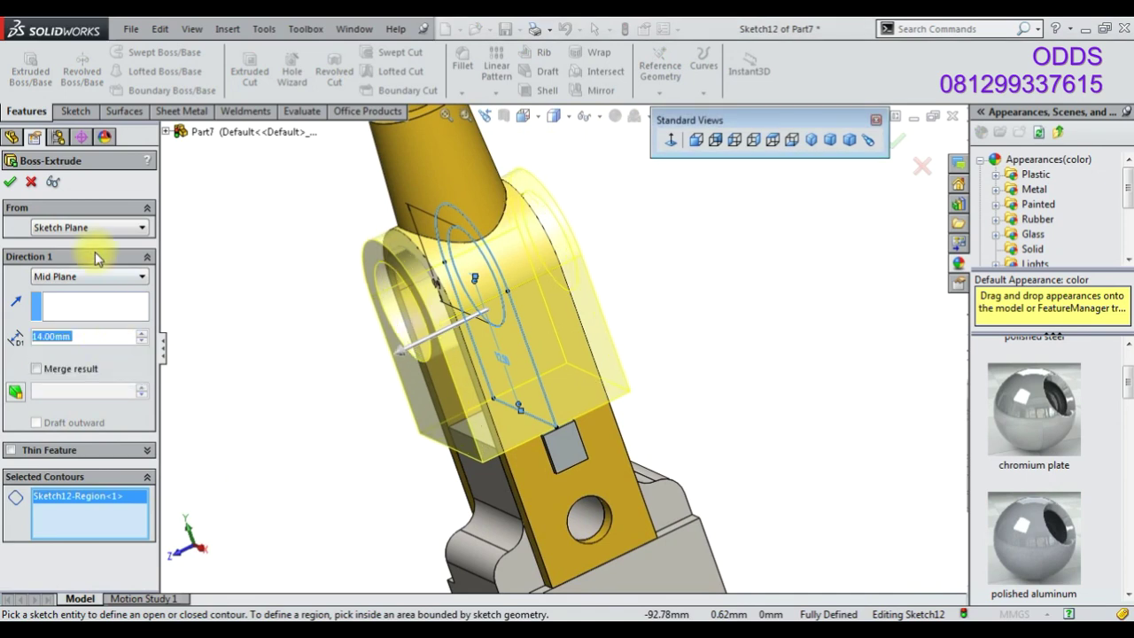
click(9, 182)
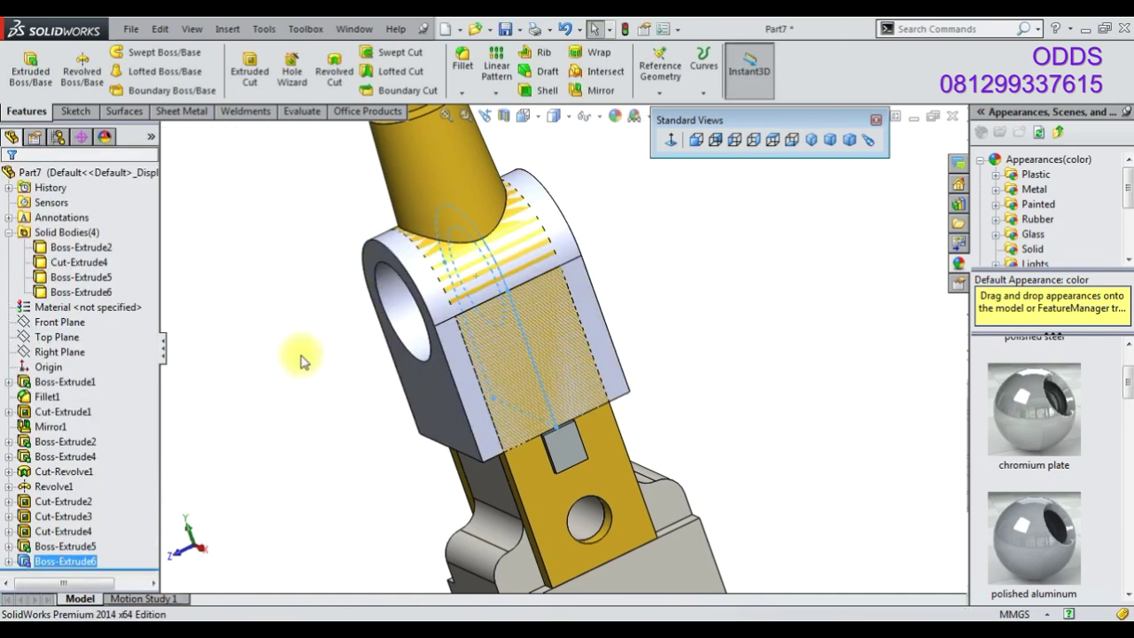
Start a new sketch on the Front Plane and convert the pin hole's edge into it
click(81, 324)
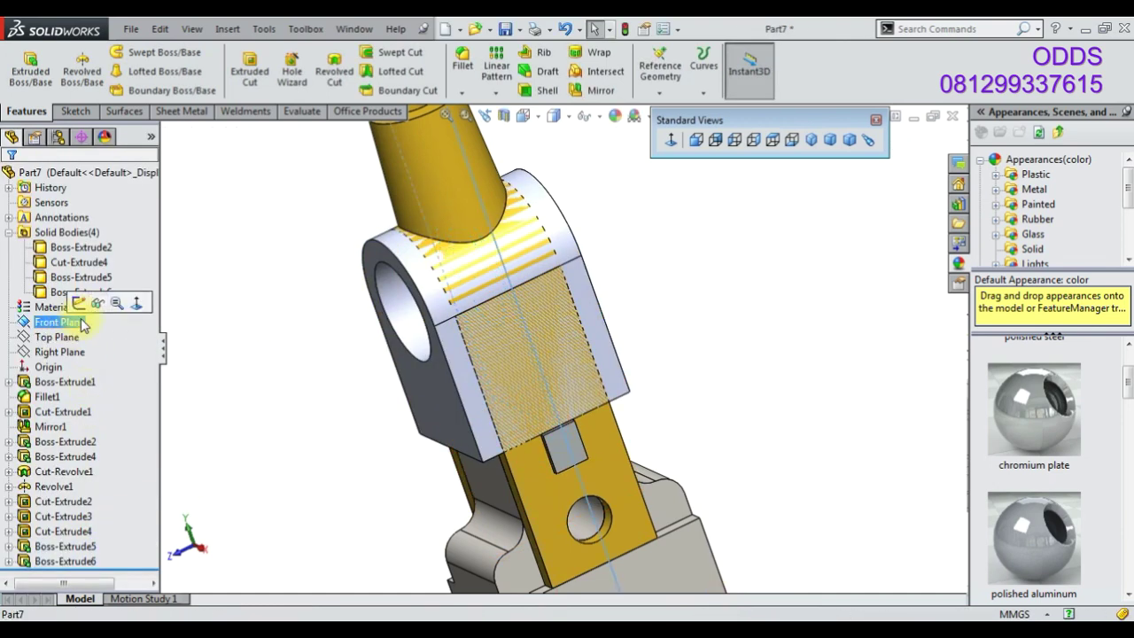
click(82, 306)
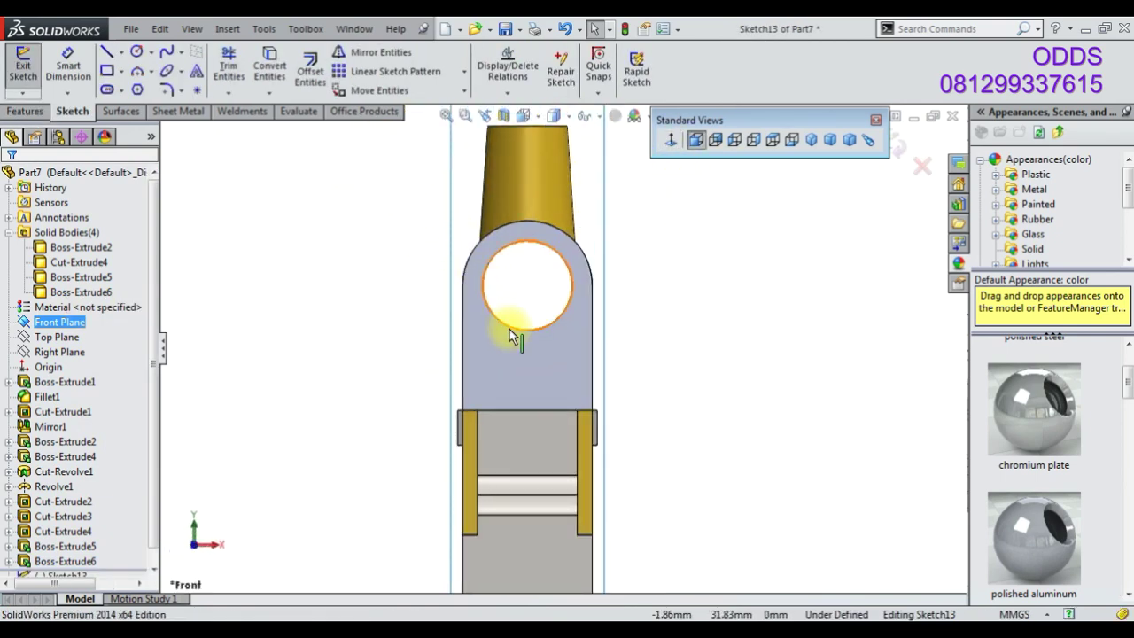
click(509, 327)
click(269, 66)
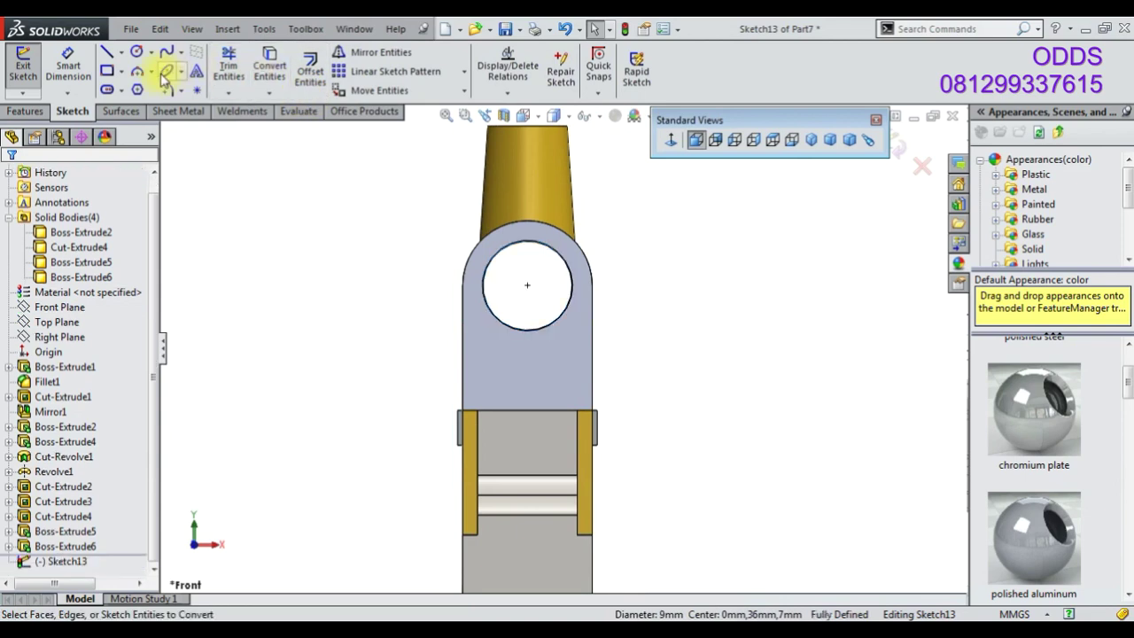
Draw a rectangle below the hole and a circle through its top corners
click(472, 286)
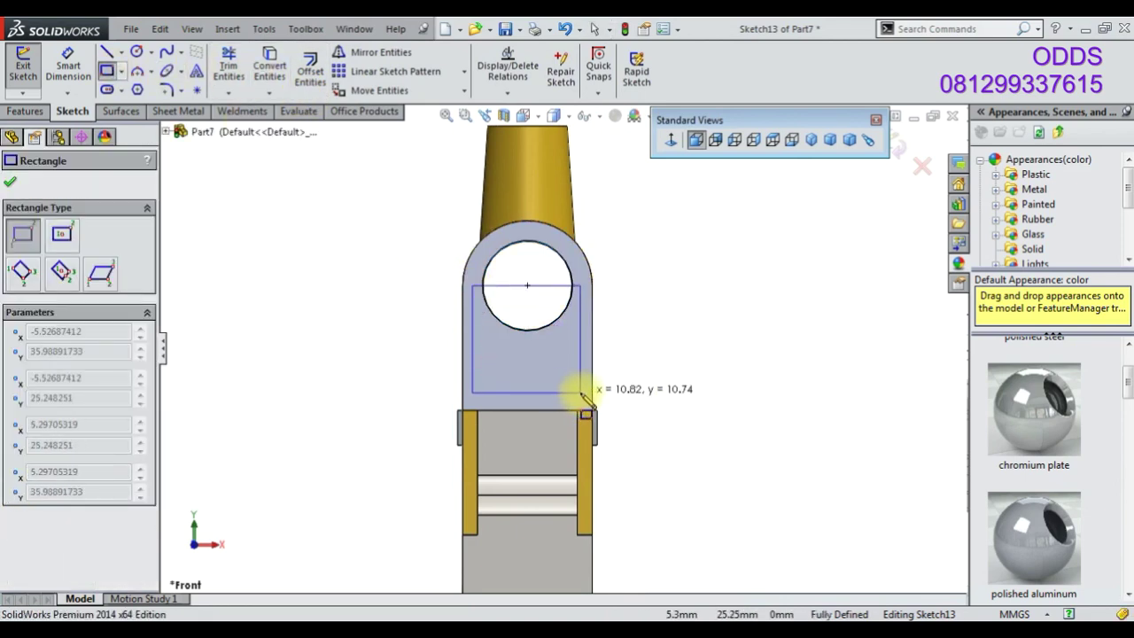
click(580, 393)
click(136, 51)
click(526, 286)
click(472, 285)
Dimension the new circle's diameter as 11 mm
click(69, 67)
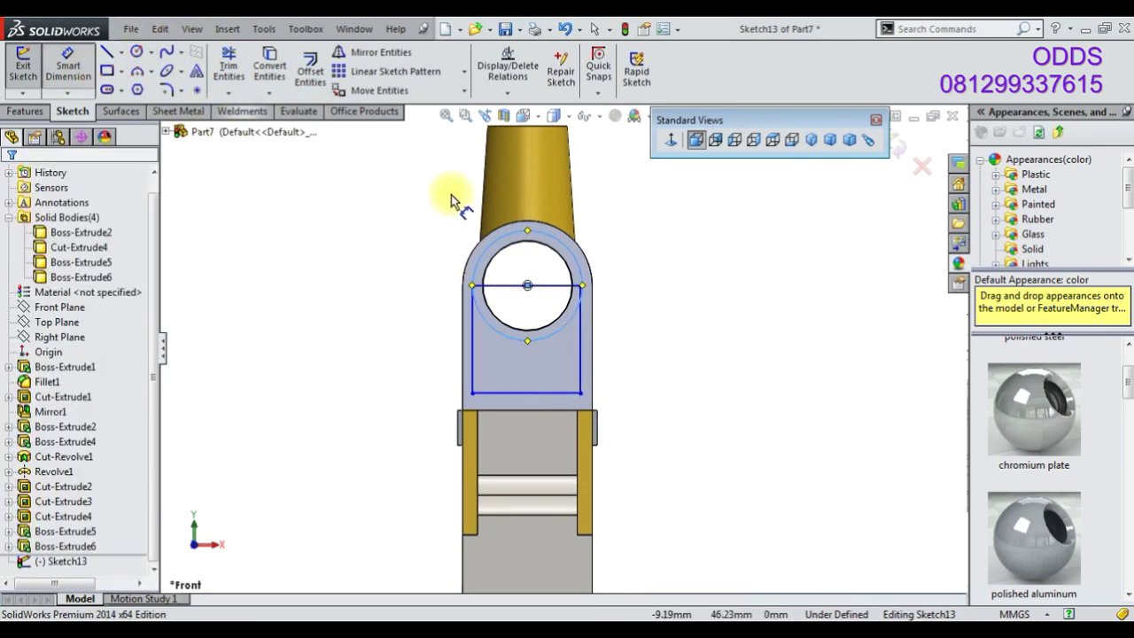
click(501, 243)
click(432, 238)
text(9)
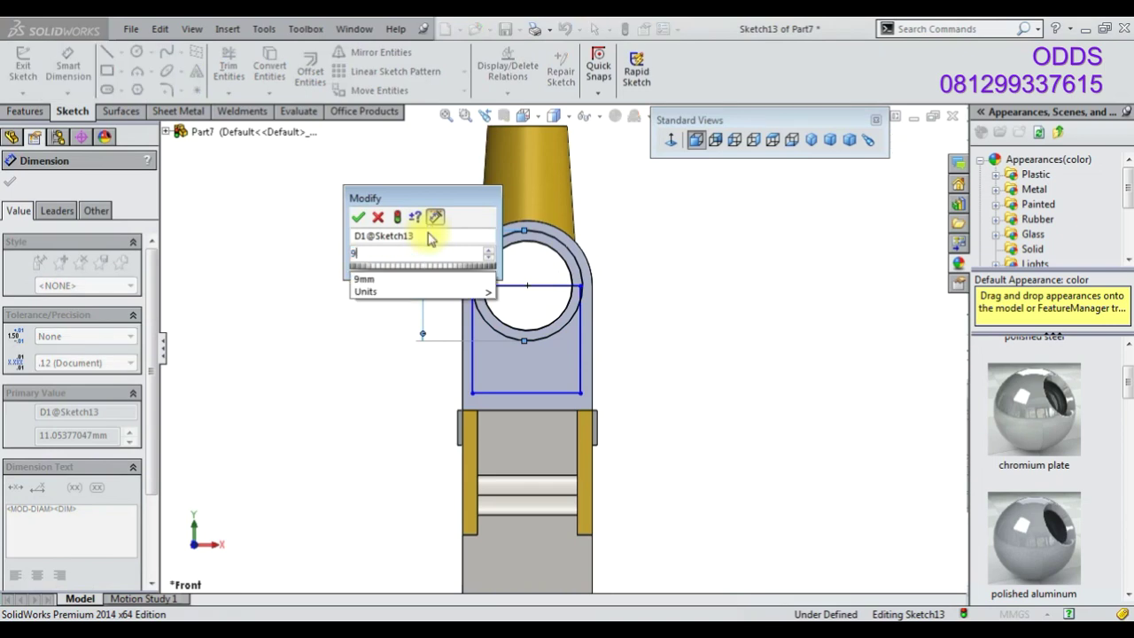
key(BackSpace)
text(11)
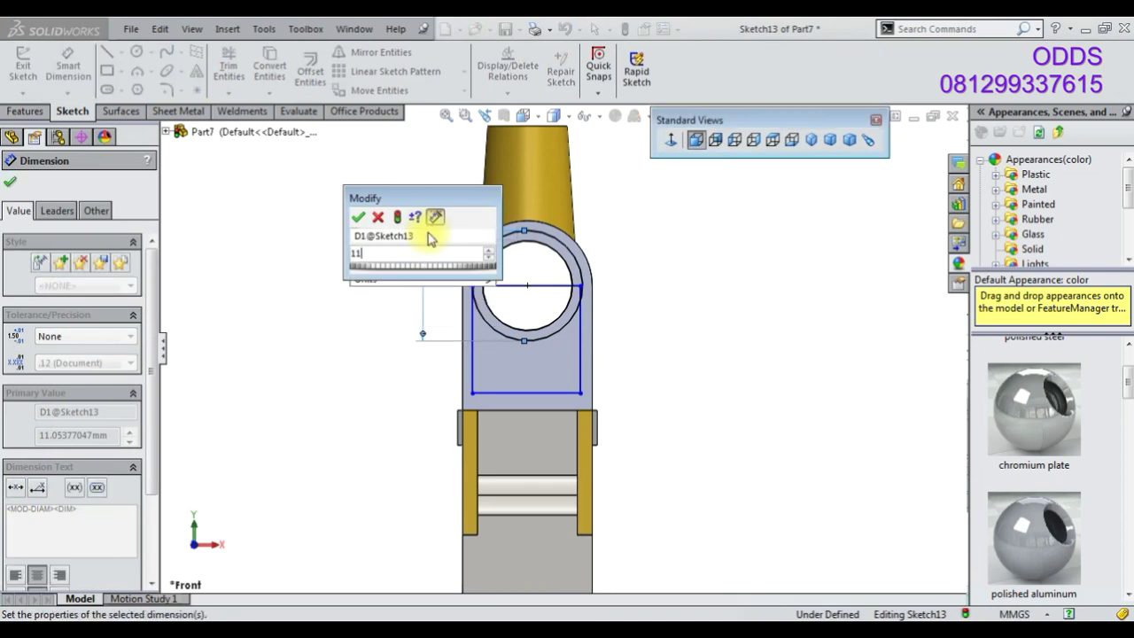
key(Return)
scroll(517, 247, down, 3)
scroll(518, 248, down, 2)
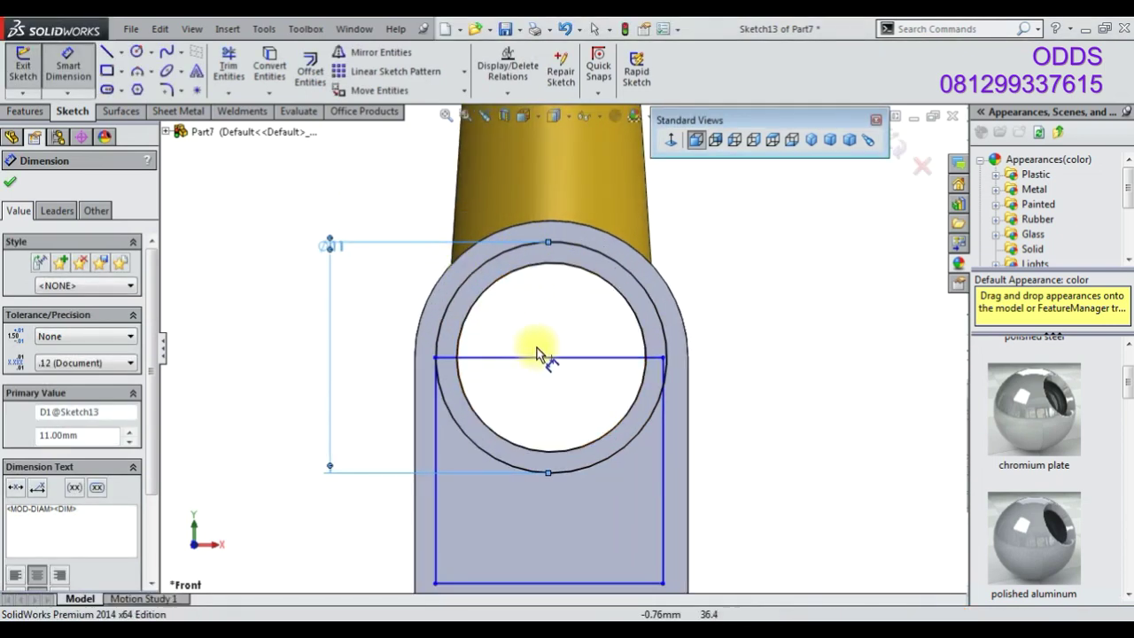
key(Escape)
Power-trim the unwanted sketch segments around the hole
click(228, 64)
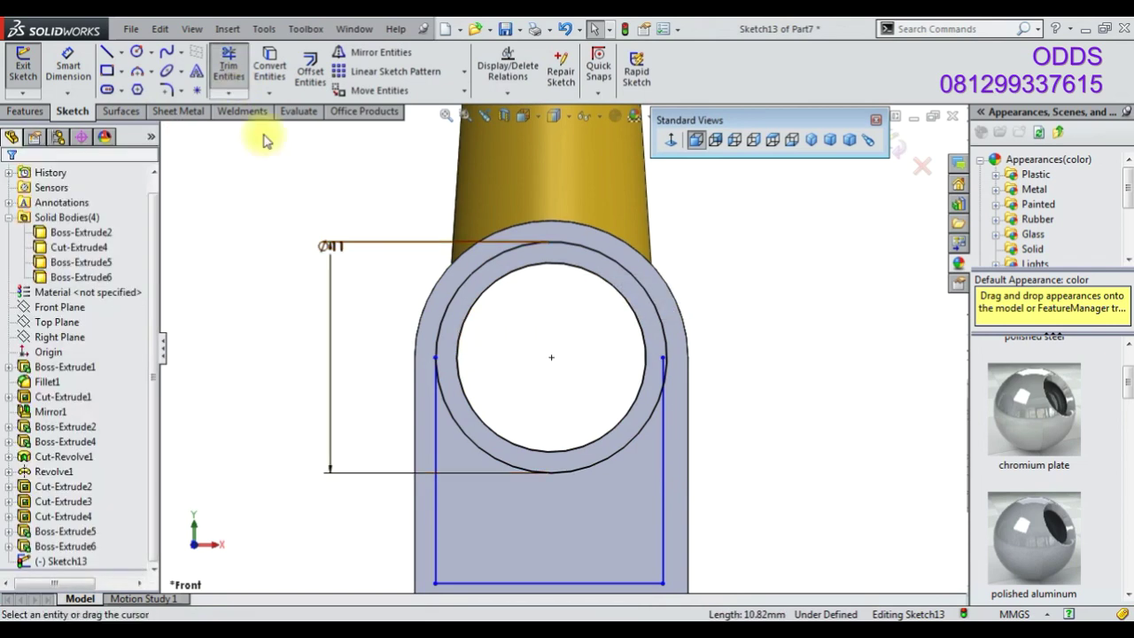
scroll(678, 425, down, 2)
scroll(606, 317, down, 2)
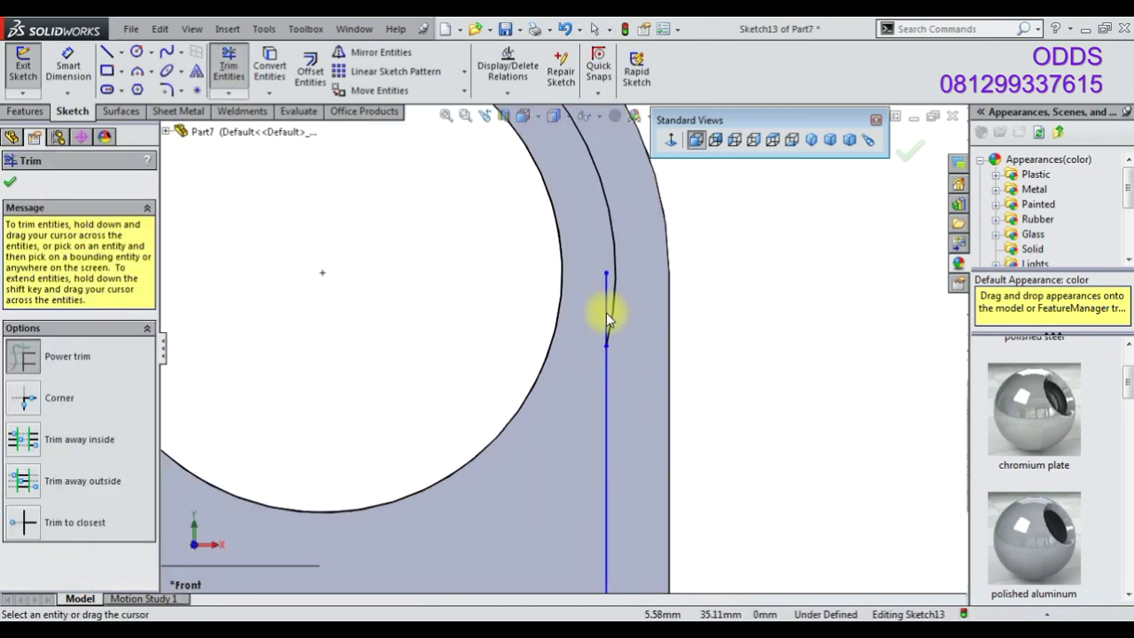
scroll(606, 304, up, 2)
scroll(544, 299, up, 1)
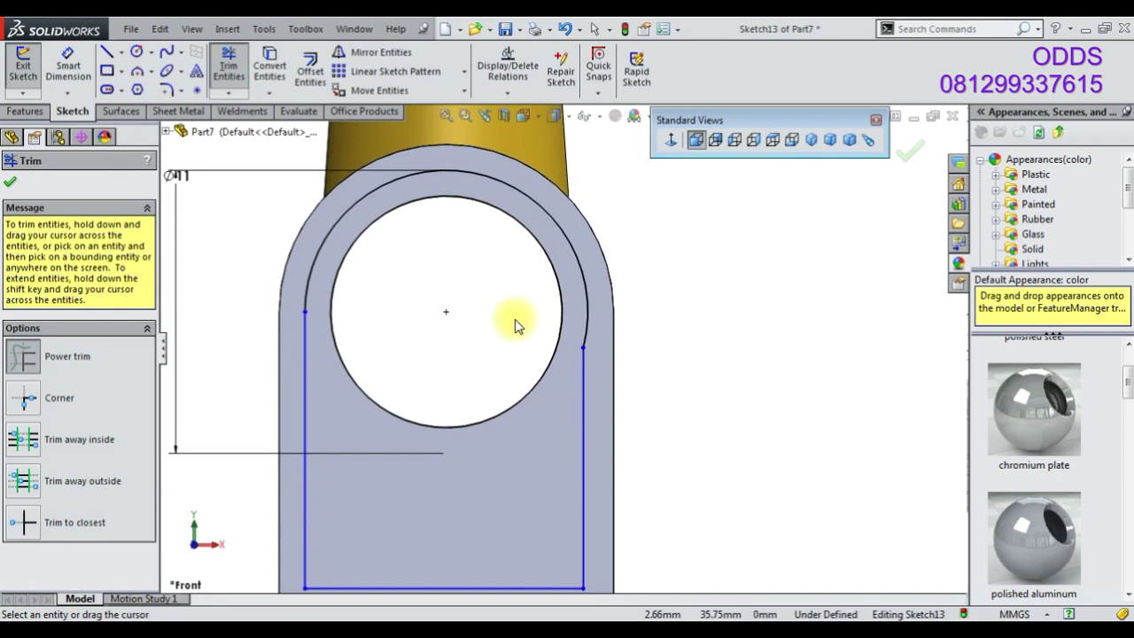
key(Escape)
Make the right line's upper endpoint horizontal with the hole's centre point
click(583, 347)
ctrl+click(445, 311)
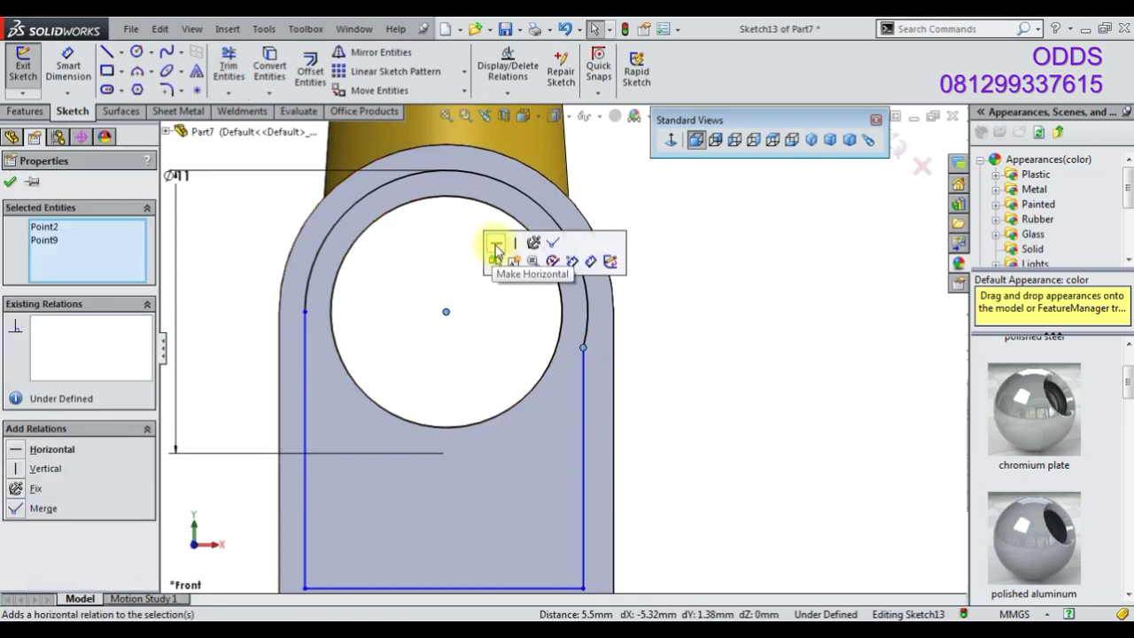
click(490, 248)
scroll(474, 310, up, 2)
scroll(473, 316, up, 1)
click(347, 261)
click(50, 110)
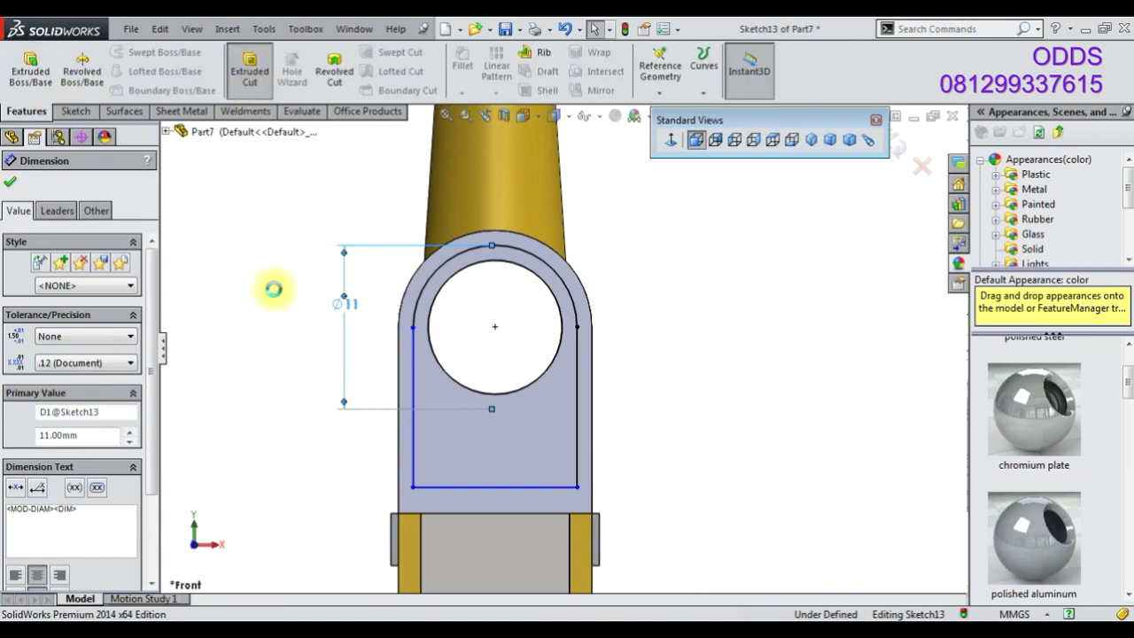
Extrude-cut the profile 10 mm Mid Plane, limited to the Boss-Extrude6 body
click(80, 276)
click(62, 368)
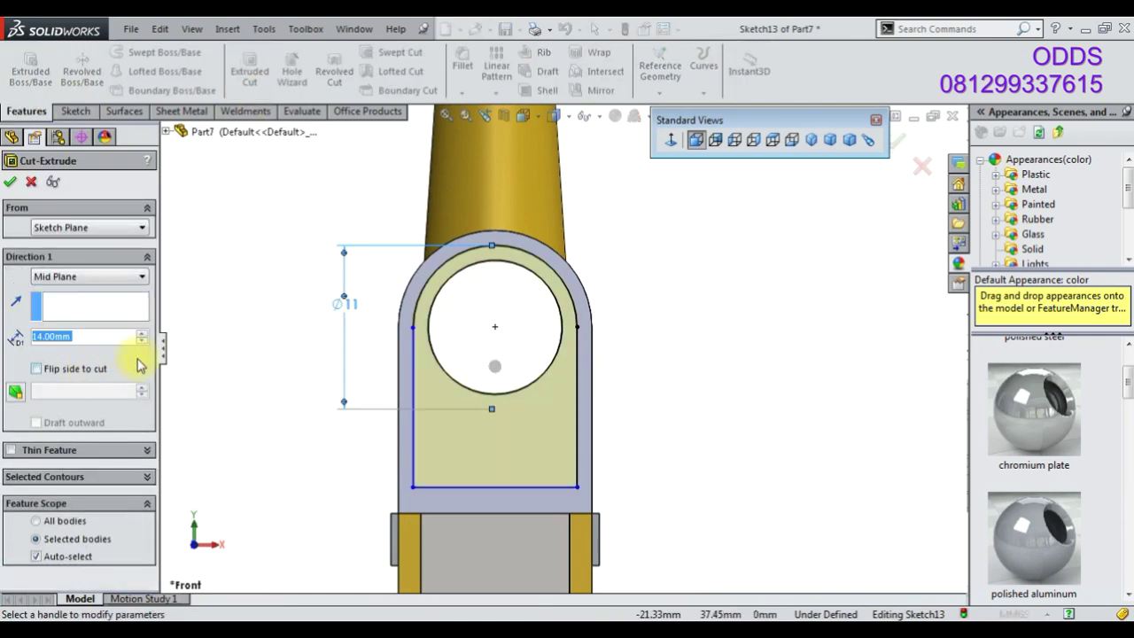
text(10)
key(Return)
mouse_move(316, 329)
middle_down()
mouse_move(559, 328)
mouse_move(541, 363)
middle_up()
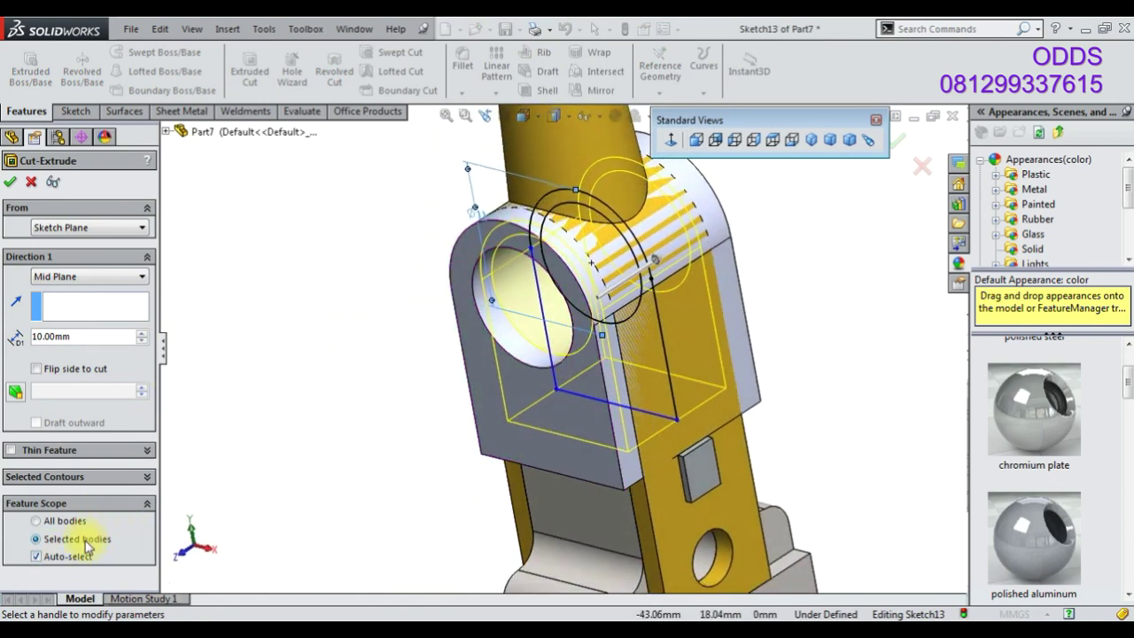
click(494, 452)
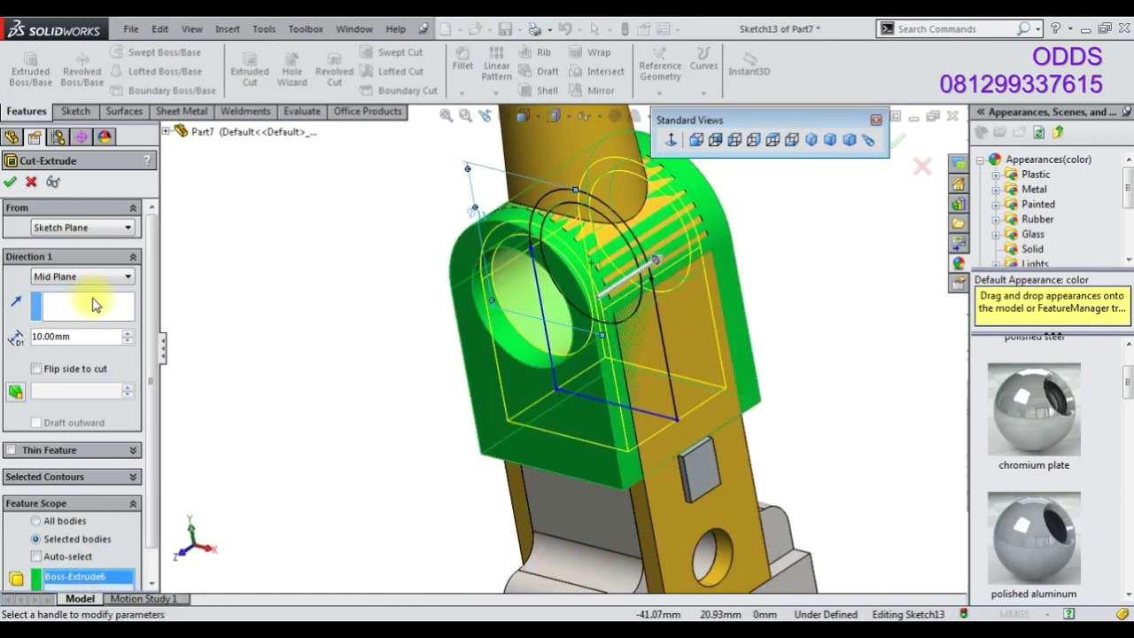
click(9, 184)
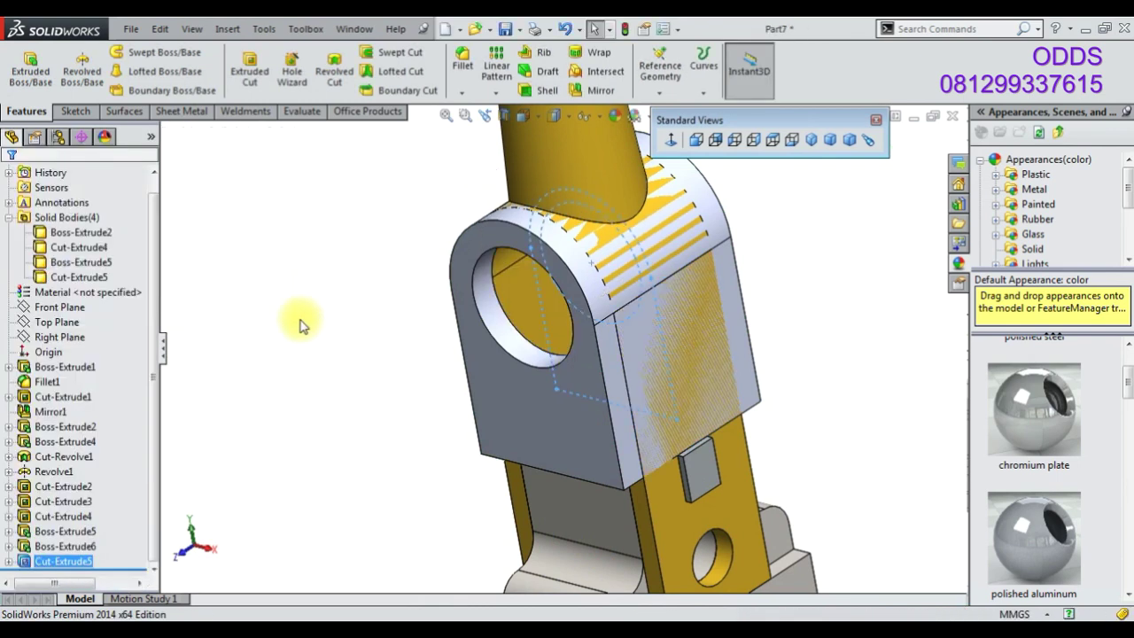
Edit the new cut to flip which side of the profile is removed
ctrl+click(75, 546)
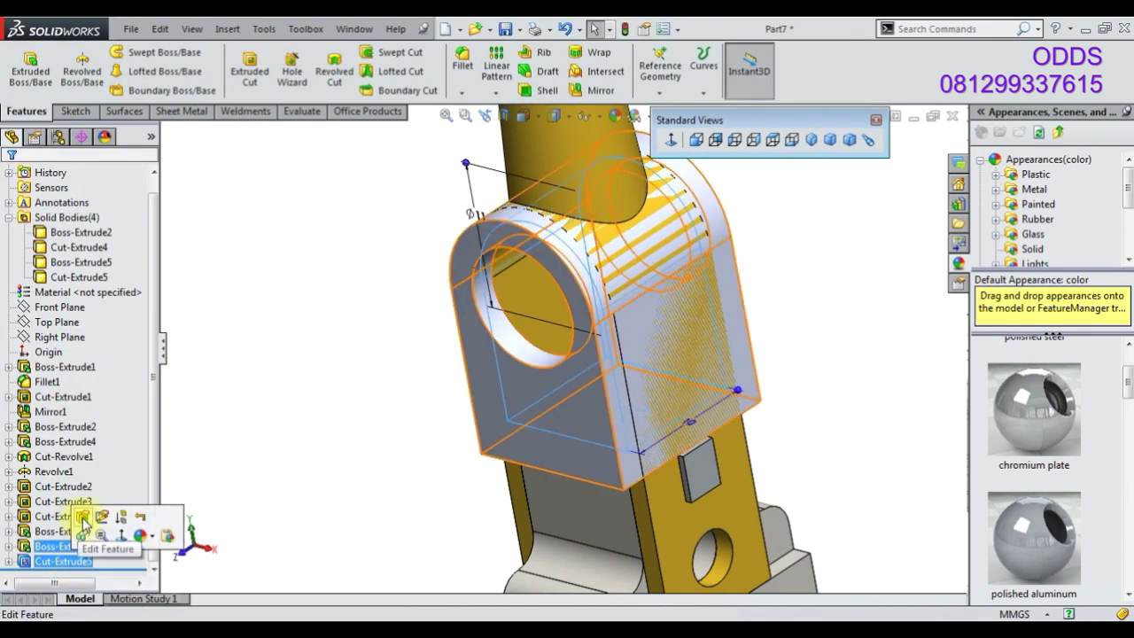
click(83, 519)
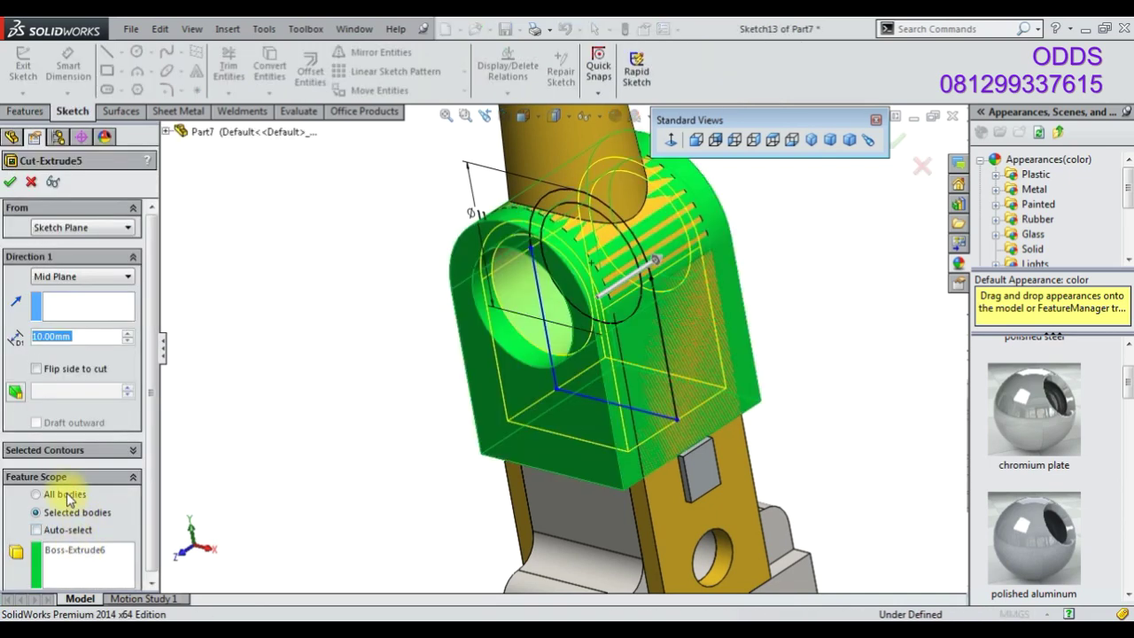
click(36, 369)
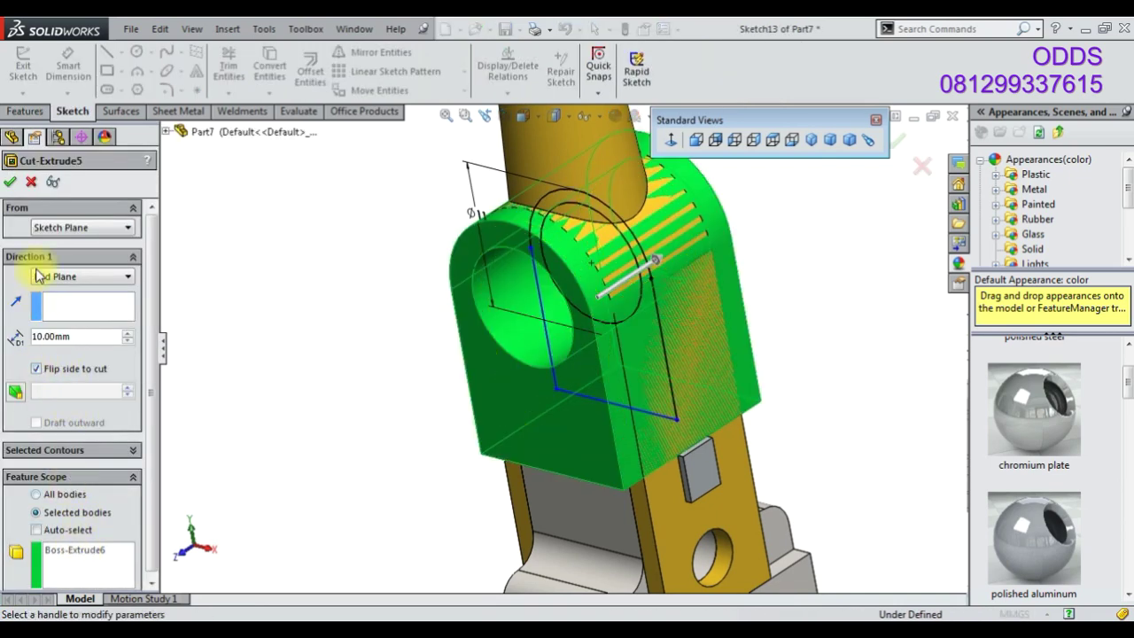
middle_drag(741, 316, 734, 271)
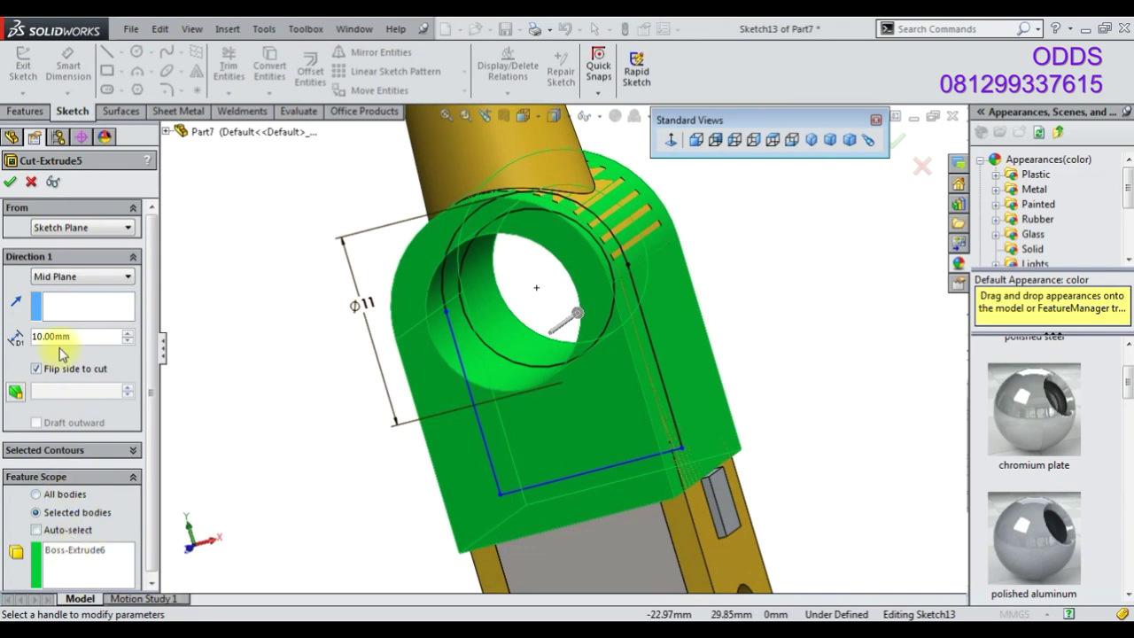
click(10, 182)
Delete Cut-Extrude5 so Sketch13 sits alone at the end of the history
right_click(44, 562)
click(98, 456)
right_click(40, 560)
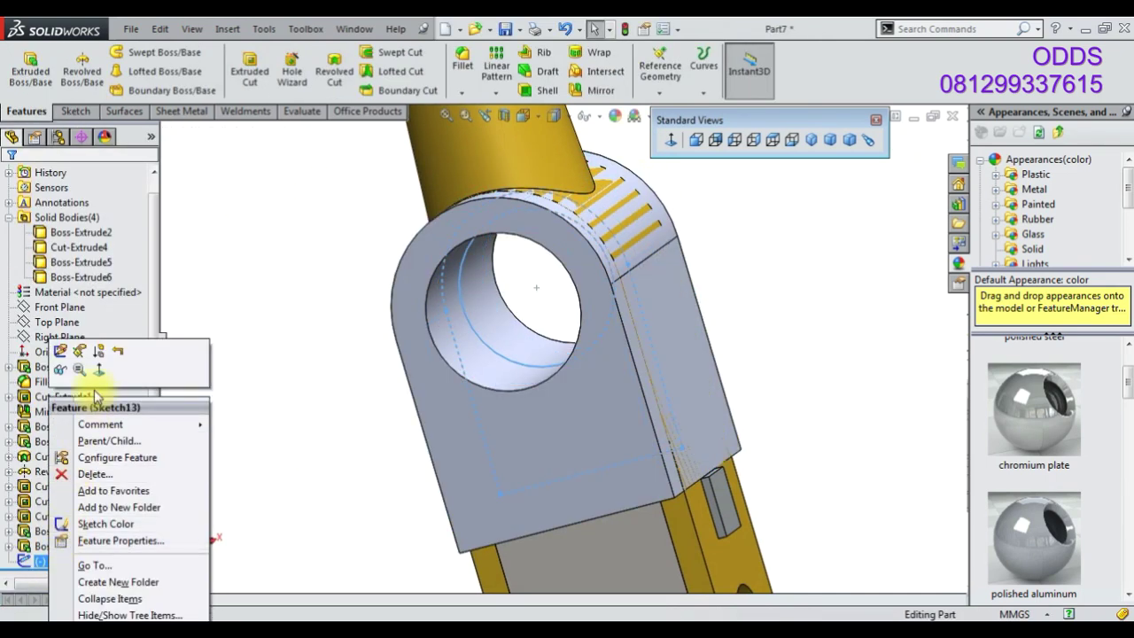
Add a corner rectangle around the lug to Sketch13 and exit the sketch
click(60, 352)
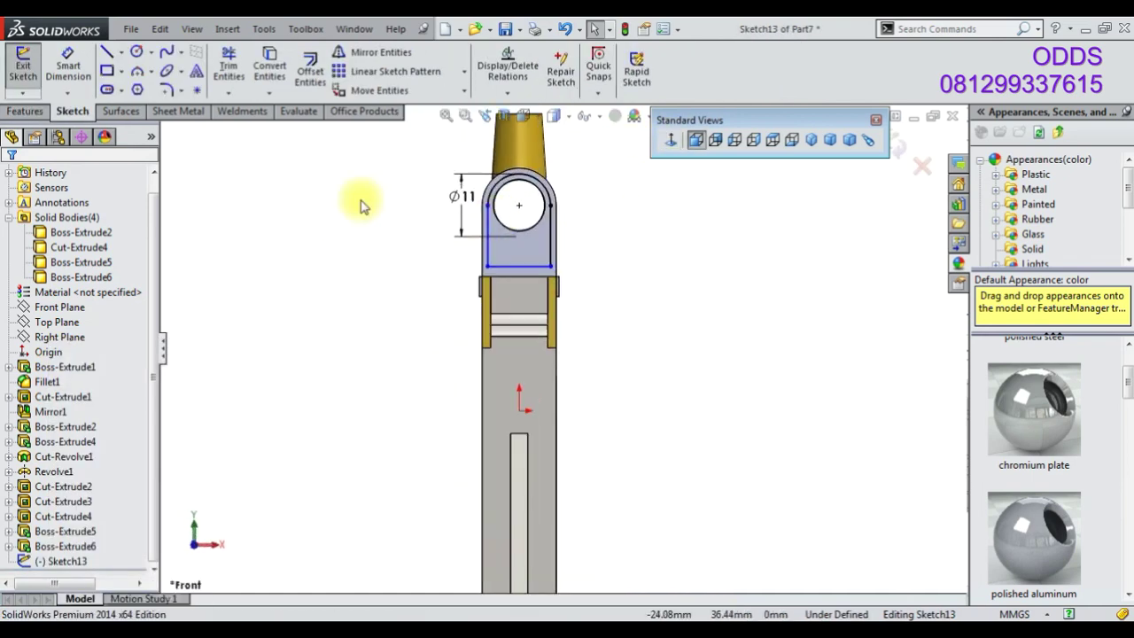
click(108, 71)
scroll(523, 303, down, 2)
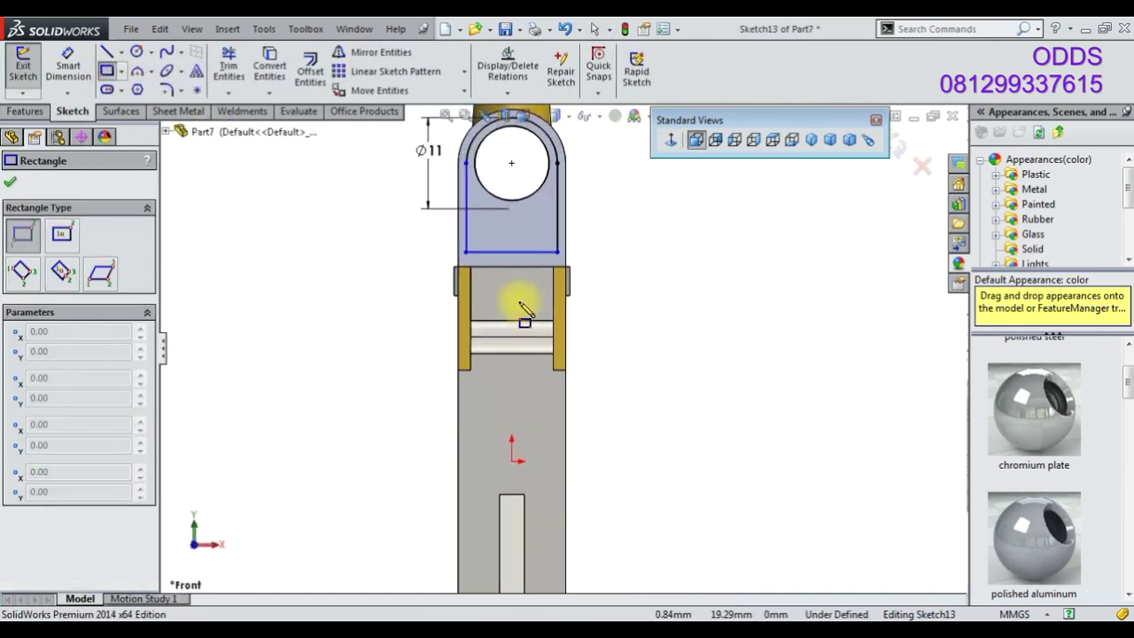
click(441, 278)
scroll(577, 160, up, 2)
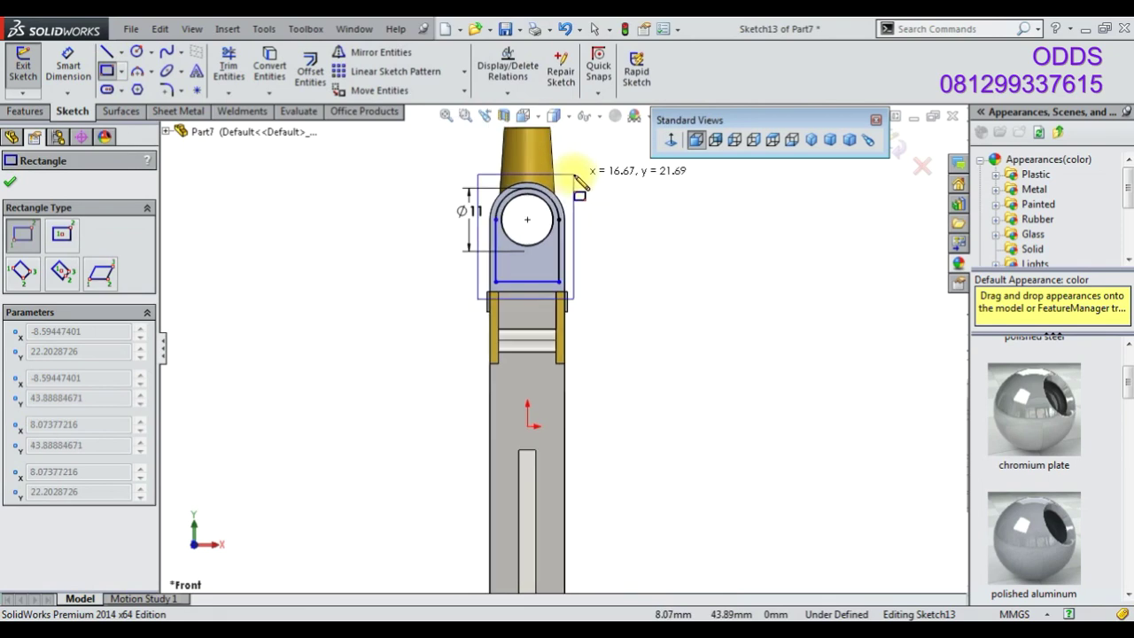
click(574, 178)
key(Escape)
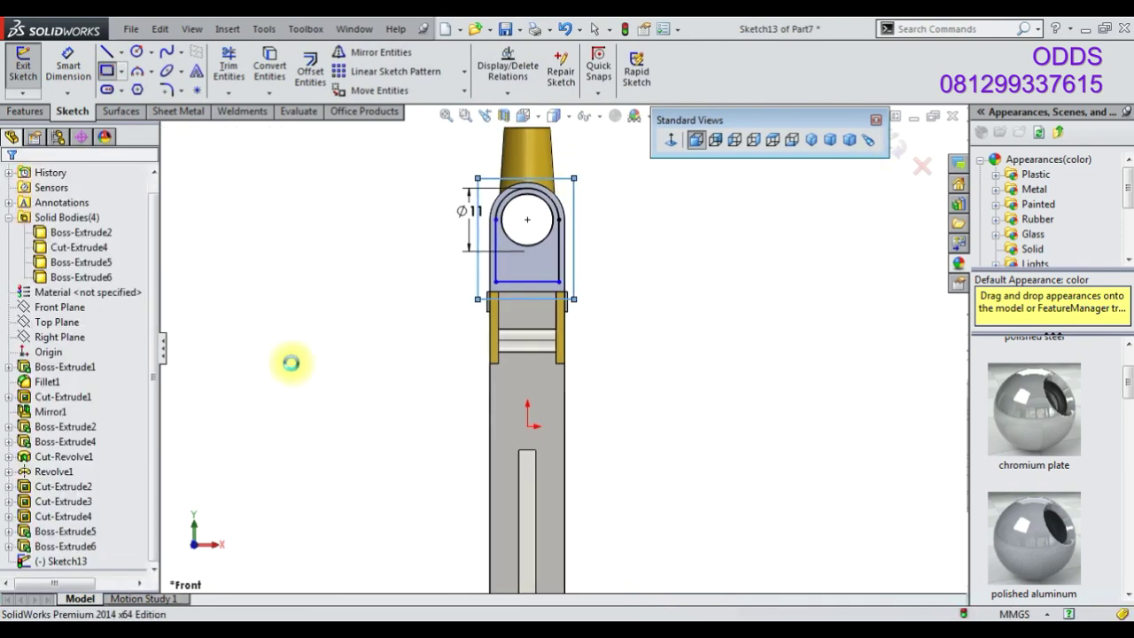
click(73, 511)
Start an extruded cut of Sketch13 using only the region outside the U profile, Auto-select off
click(73, 531)
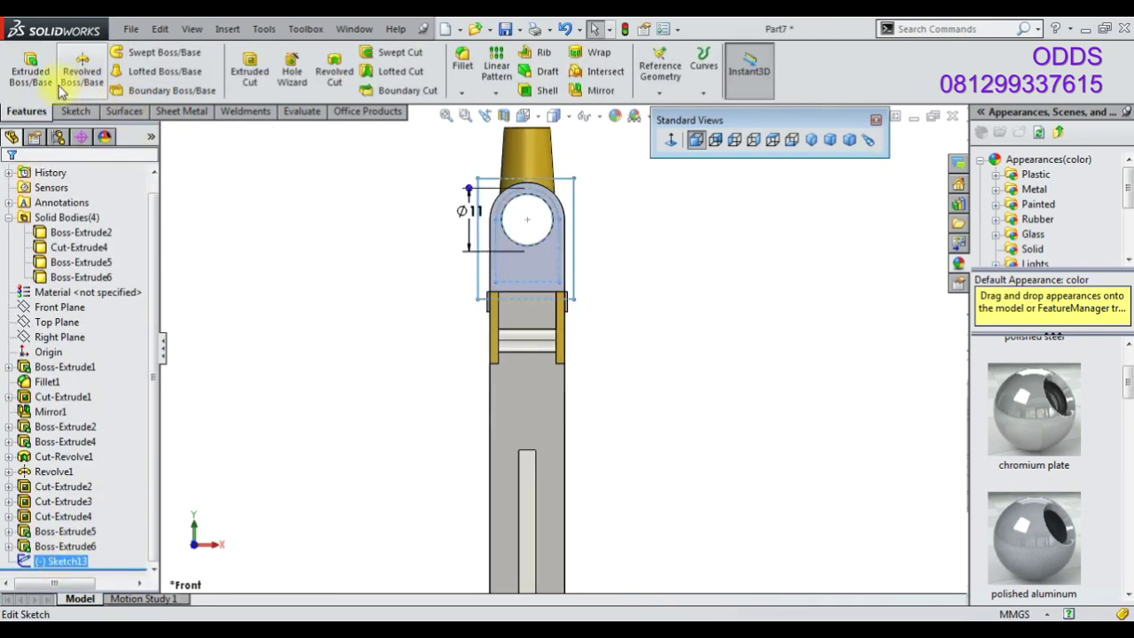
click(250, 71)
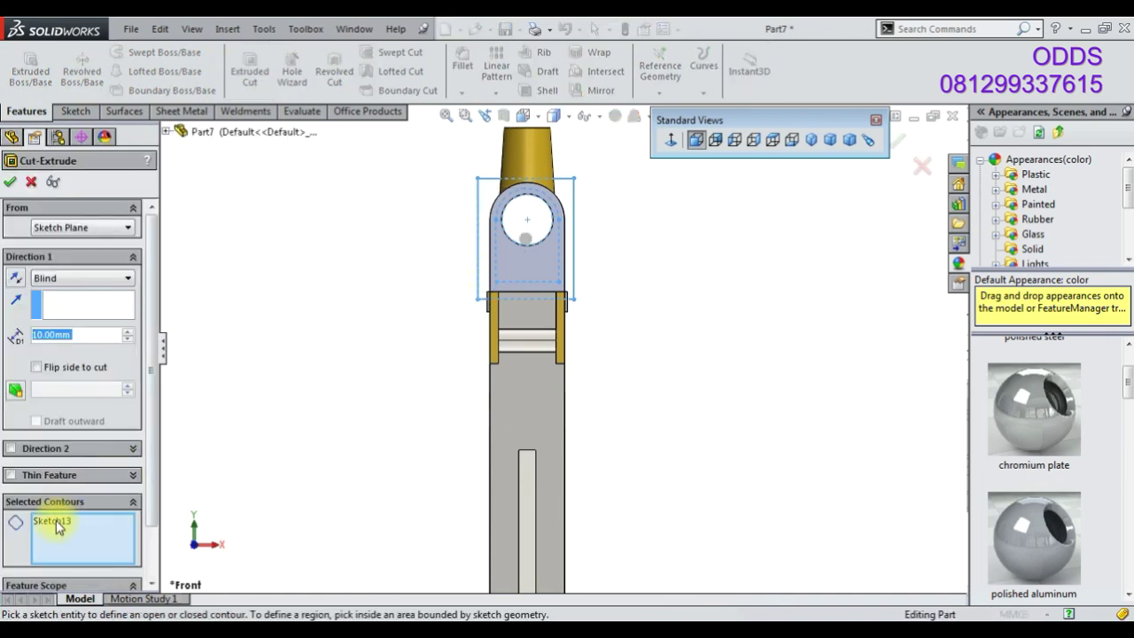
click(55, 521)
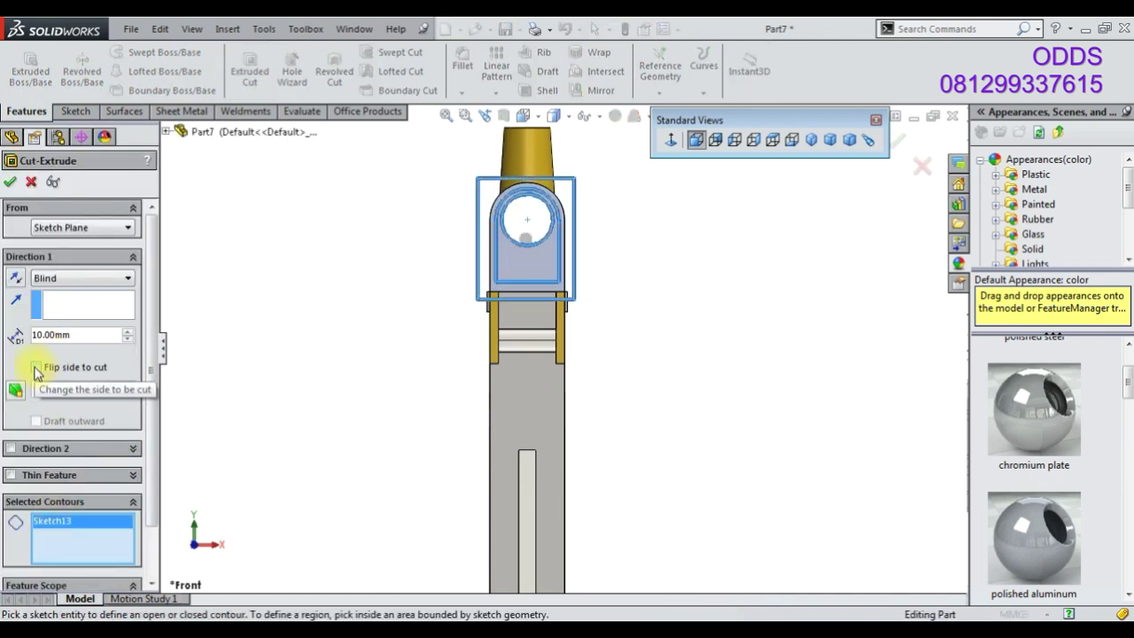
right_click(89, 525)
click(133, 528)
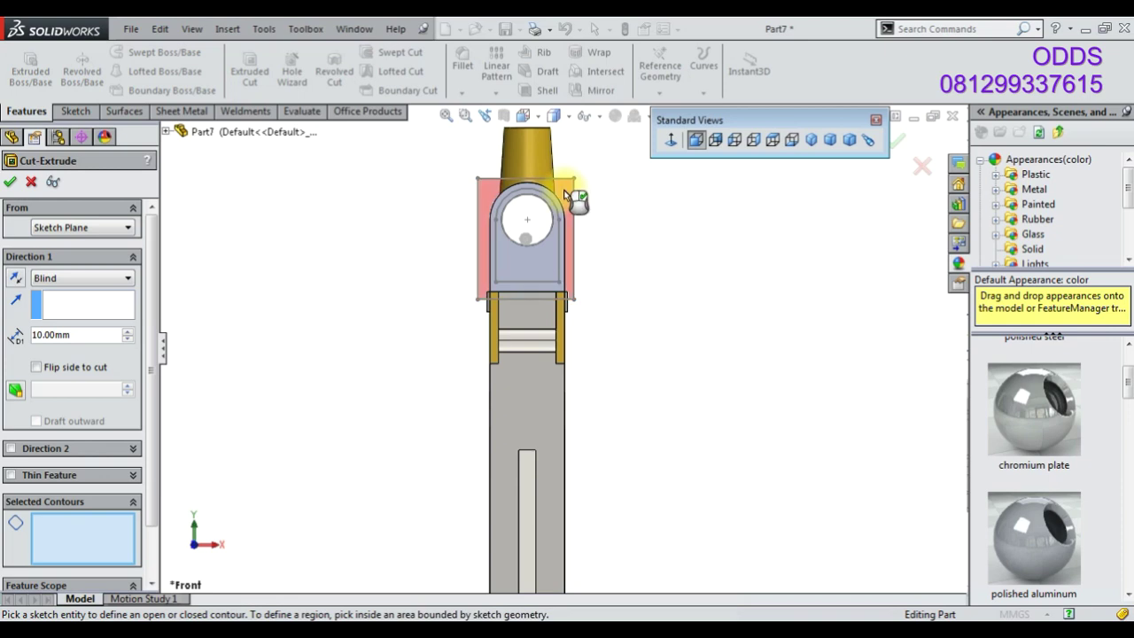
click(567, 195)
scroll(562, 177, down, 3)
scroll(142, 513, down, 2)
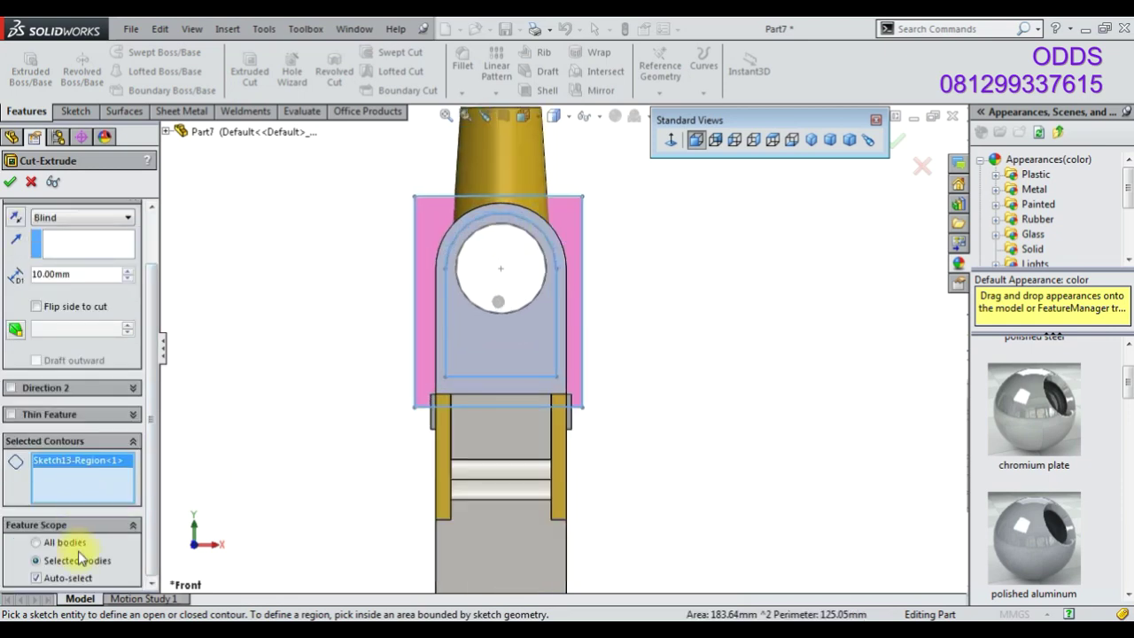
click(73, 579)
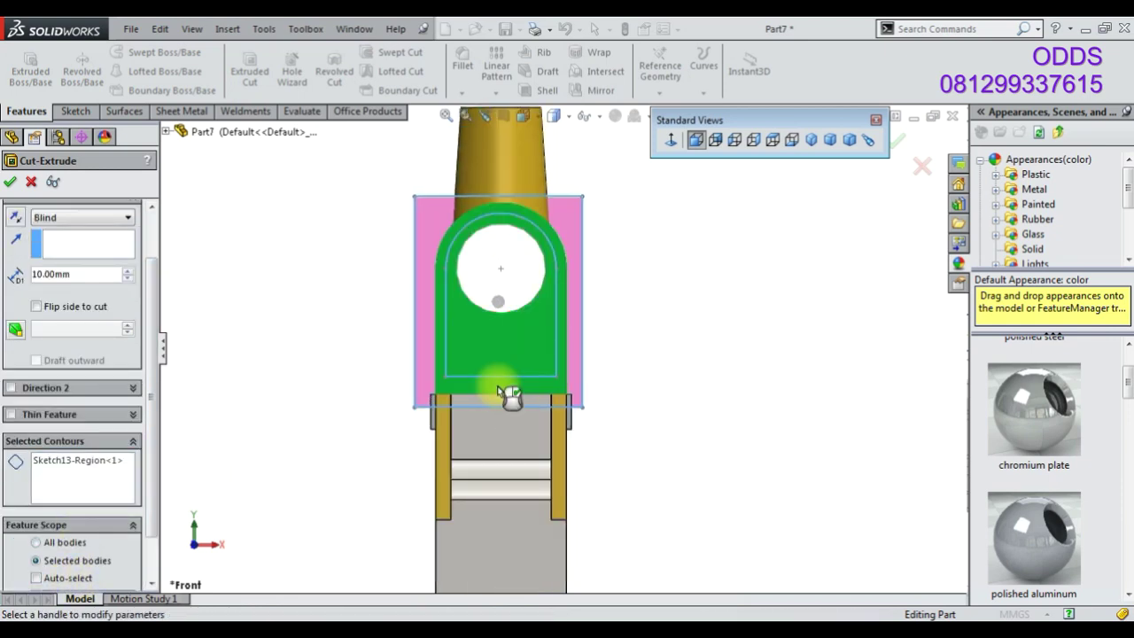
Set the cut's end condition to Mid Plane 10 mm and accept it
click(113, 232)
click(71, 254)
scroll(533, 290, down, 3)
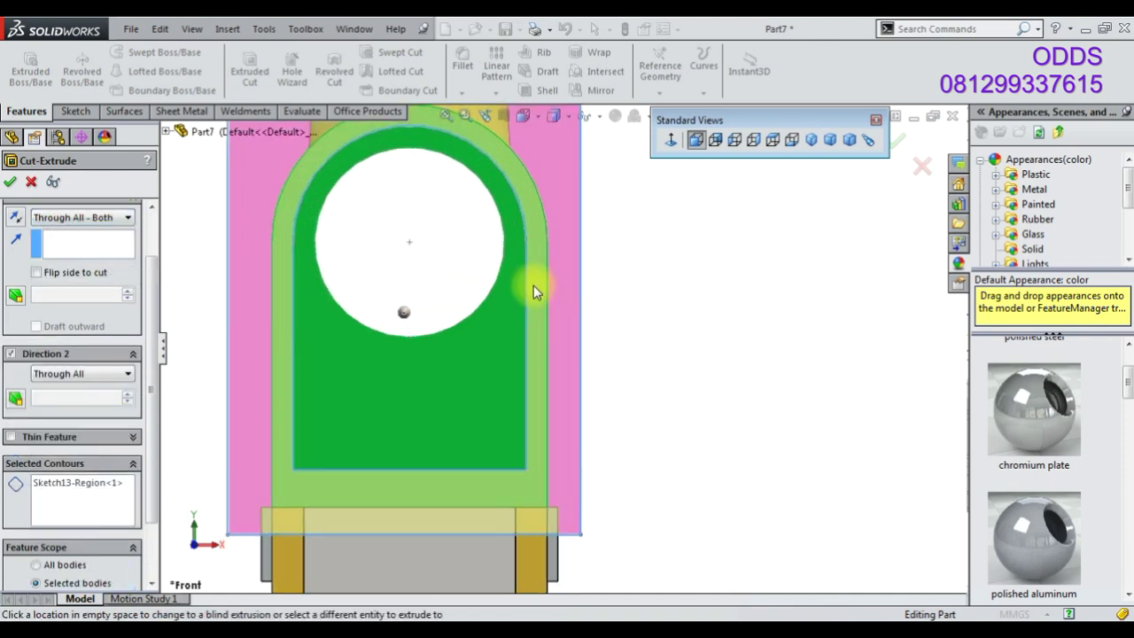
key(ctrl+7)
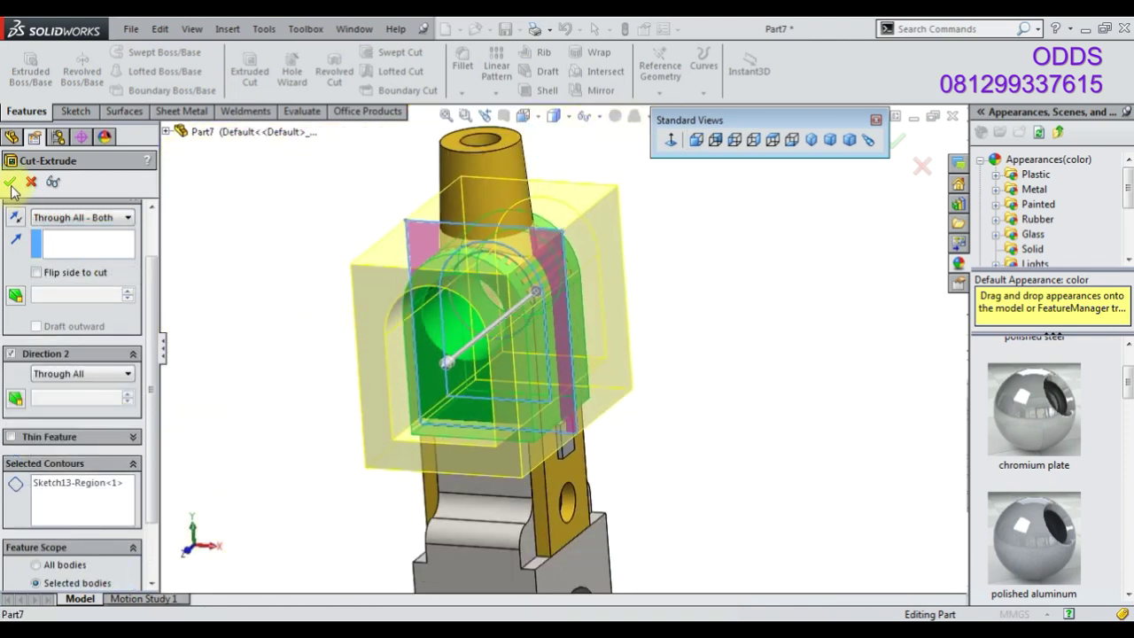
click(87, 225)
click(105, 306)
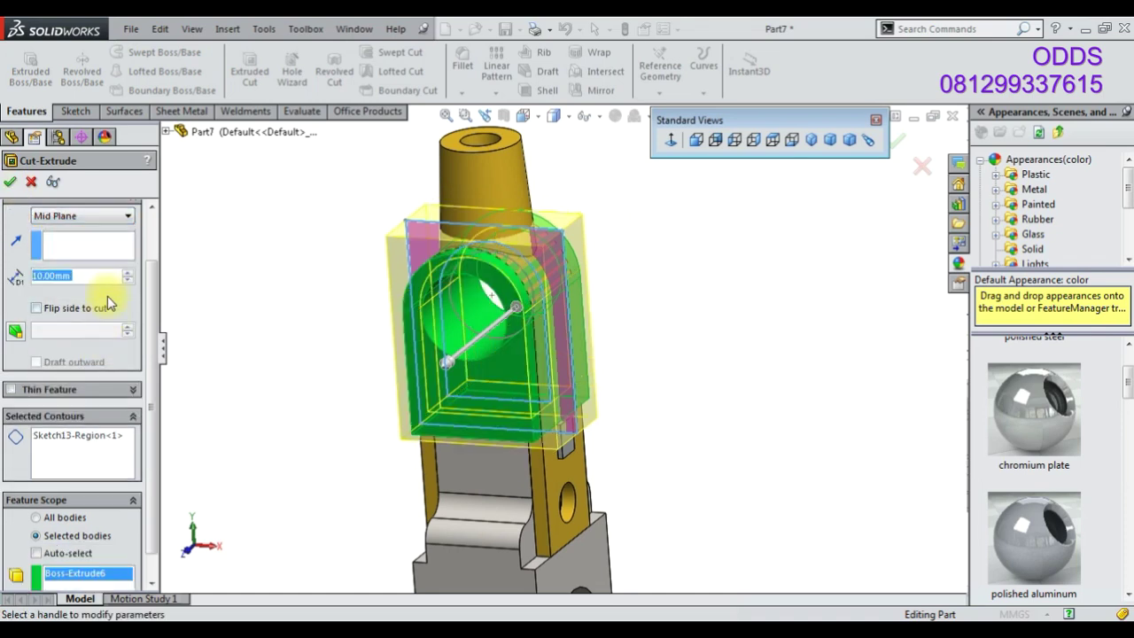
click(307, 330)
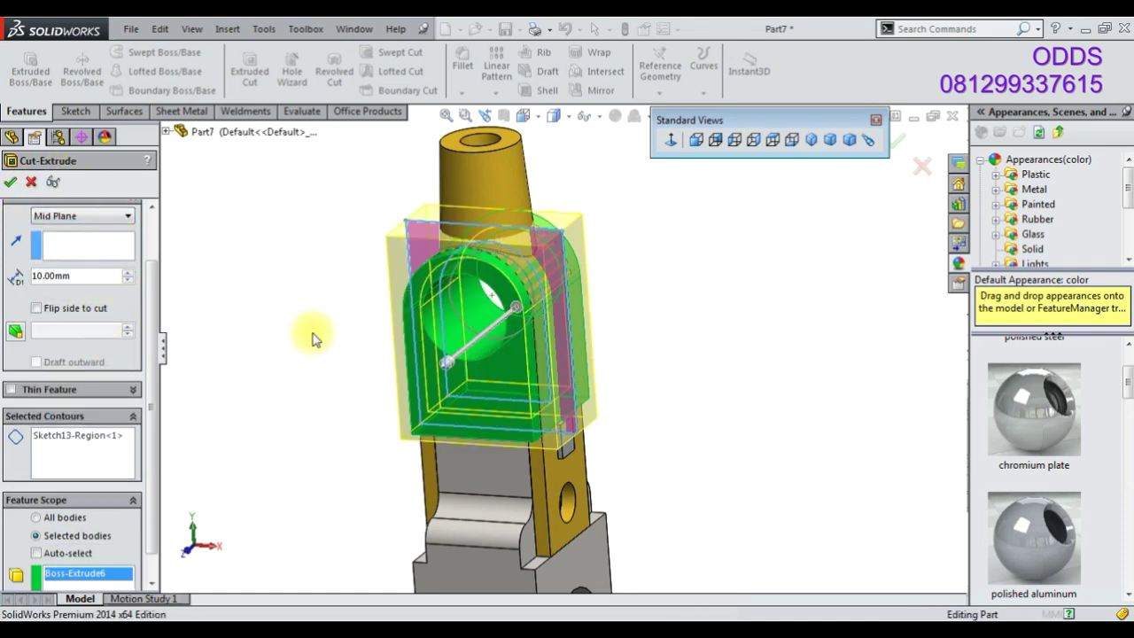
key(Return)
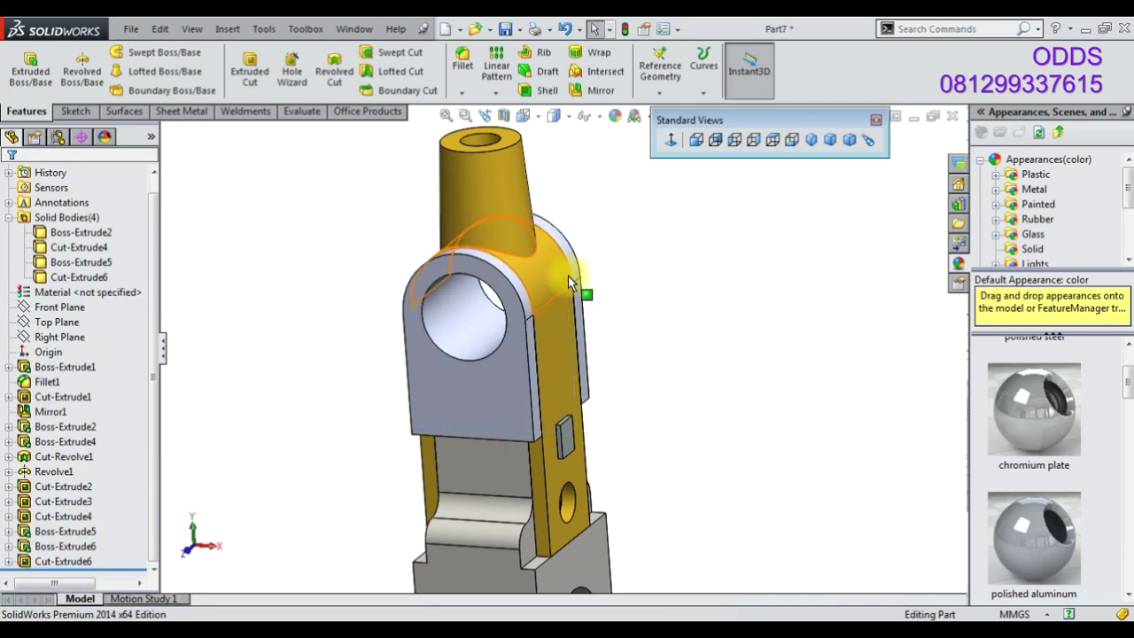
Move Cut-Extrude2 to the end of the feature history
scroll(568, 275, up, 3)
scroll(520, 260, up, 2)
mouse_move(520, 261)
middle_down()
mouse_move(463, 292)
mouse_move(413, 473)
mouse_move(425, 506)
middle_up()
scroll(486, 315, up, 3)
scroll(486, 314, down, 3)
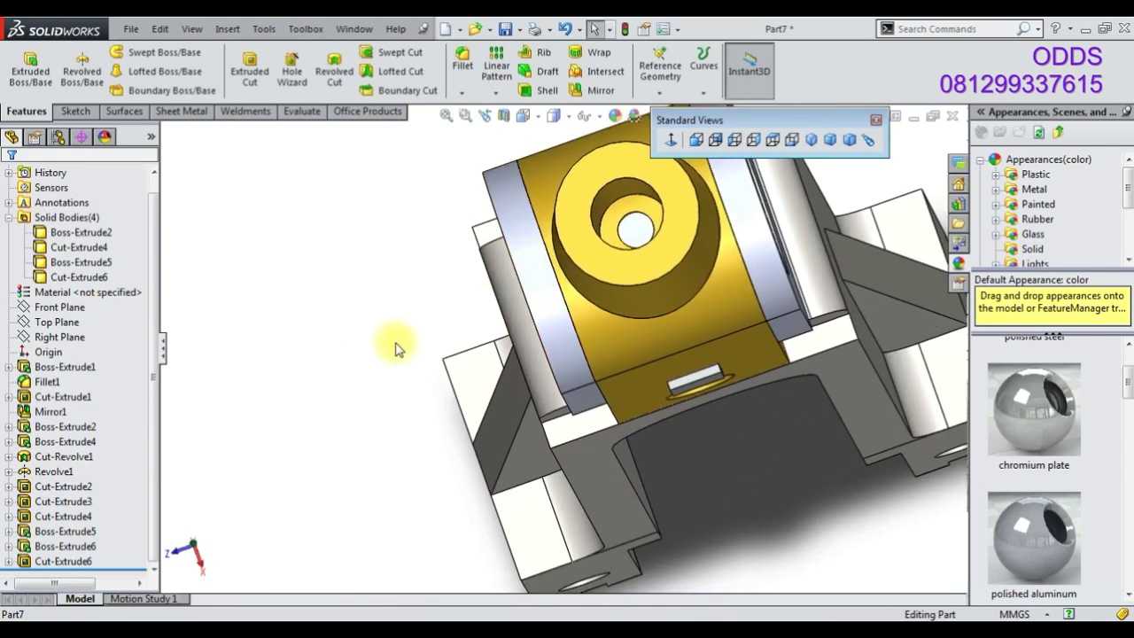
scroll(625, 211, up, 3)
scroll(624, 211, down, 2)
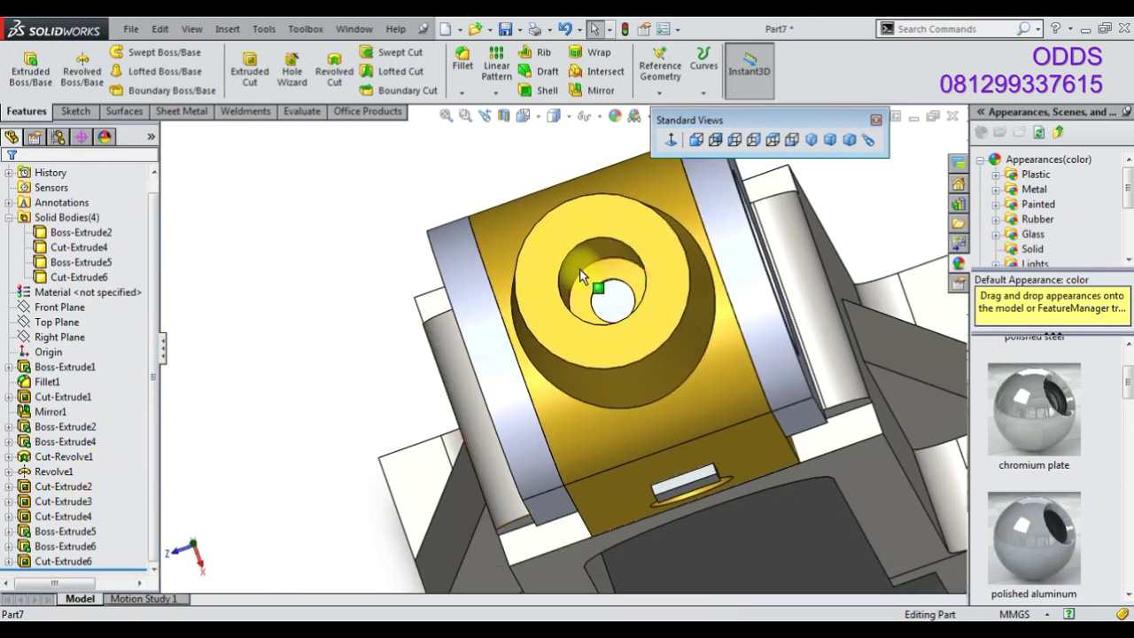
click(64, 516)
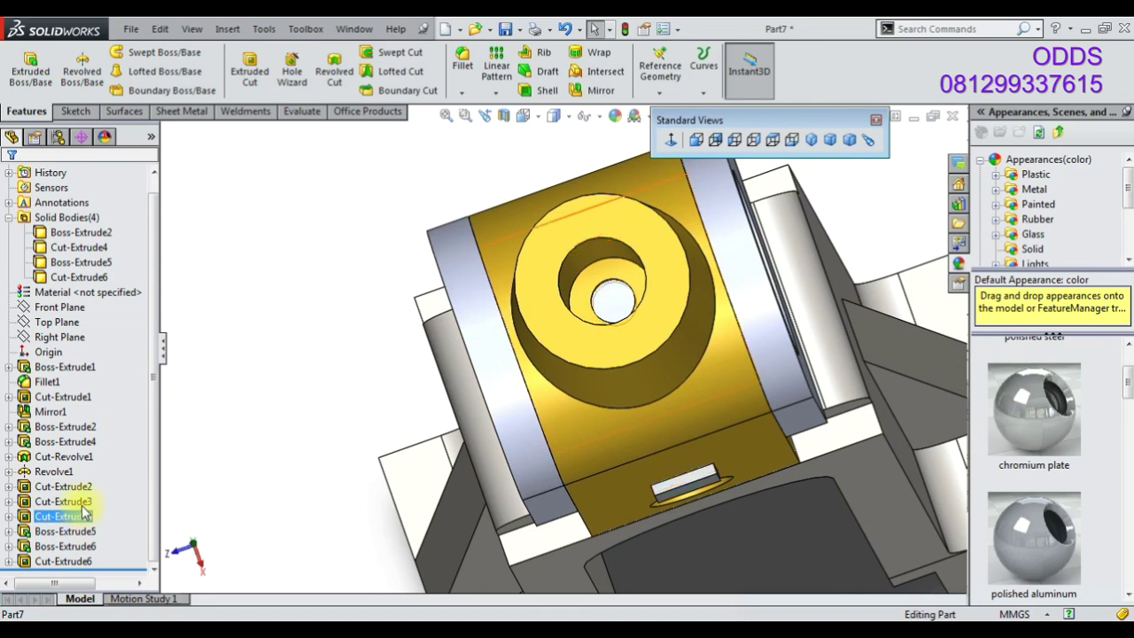
click(64, 486)
click(79, 489)
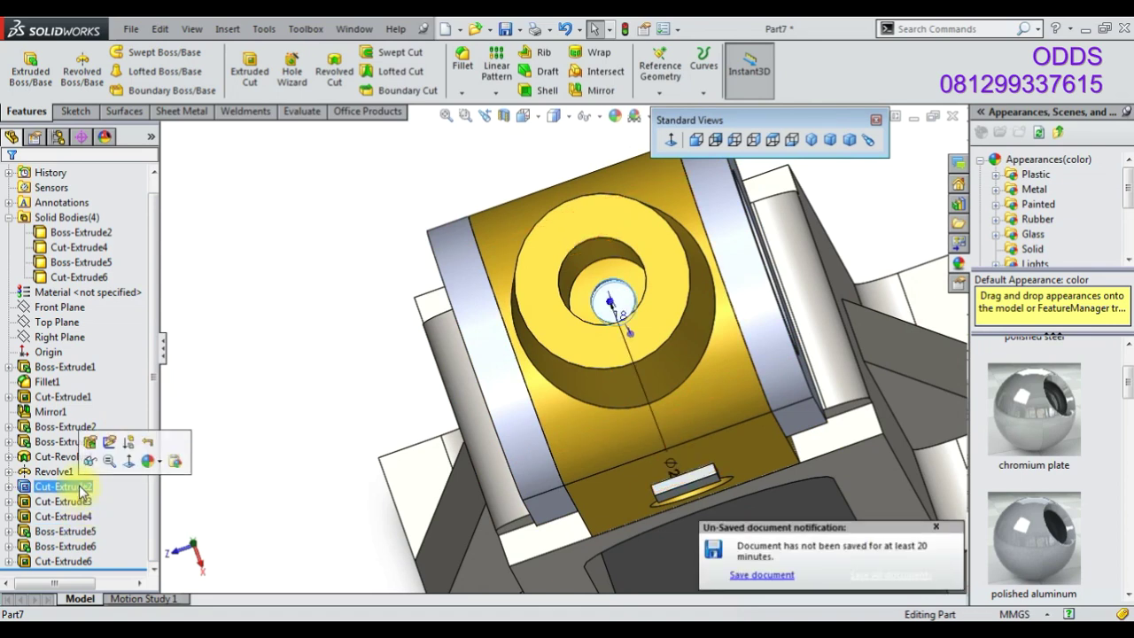
drag(79, 489, 67, 561)
middle_drag(416, 465, 403, 405)
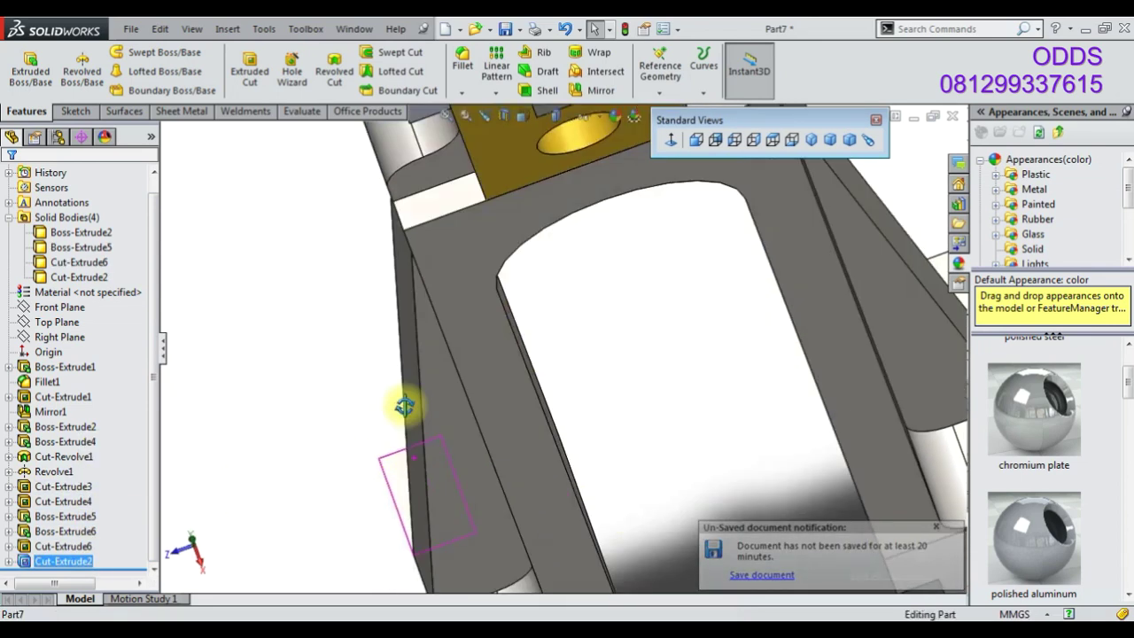
scroll(404, 406, up, 5)
mouse_move(573, 341)
middle_down()
mouse_move(659, 256)
mouse_move(620, 177)
middle_up()
scroll(620, 177, down, 3)
Change Cut-Extrude2's feature scope to All bodies and confirm
click(78, 563)
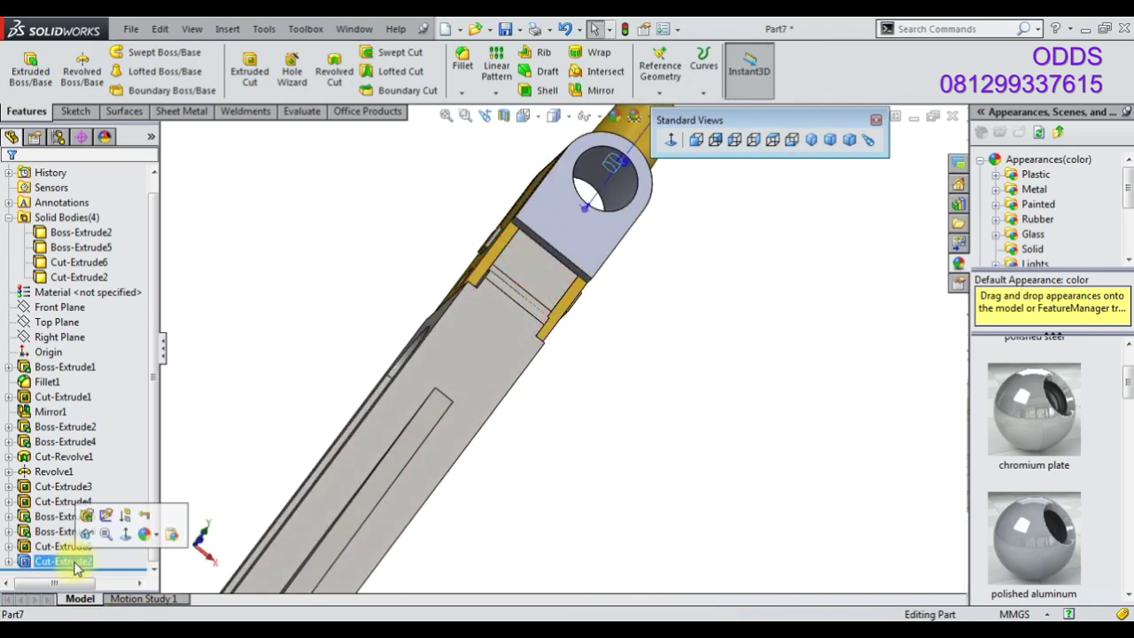
click(86, 514)
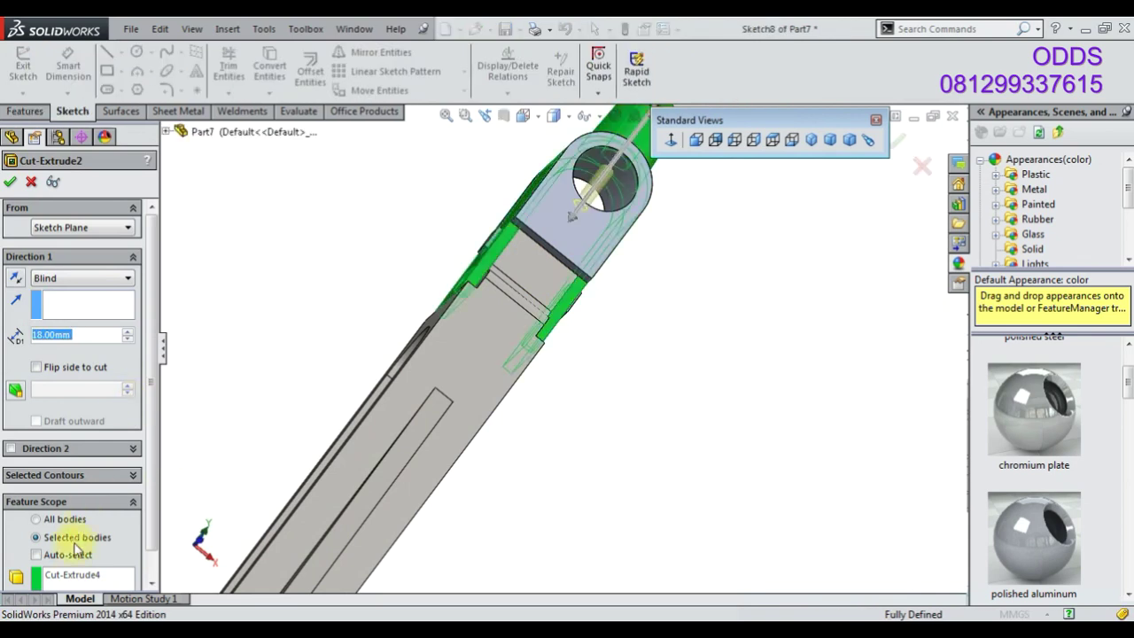
click(75, 278)
click(71, 291)
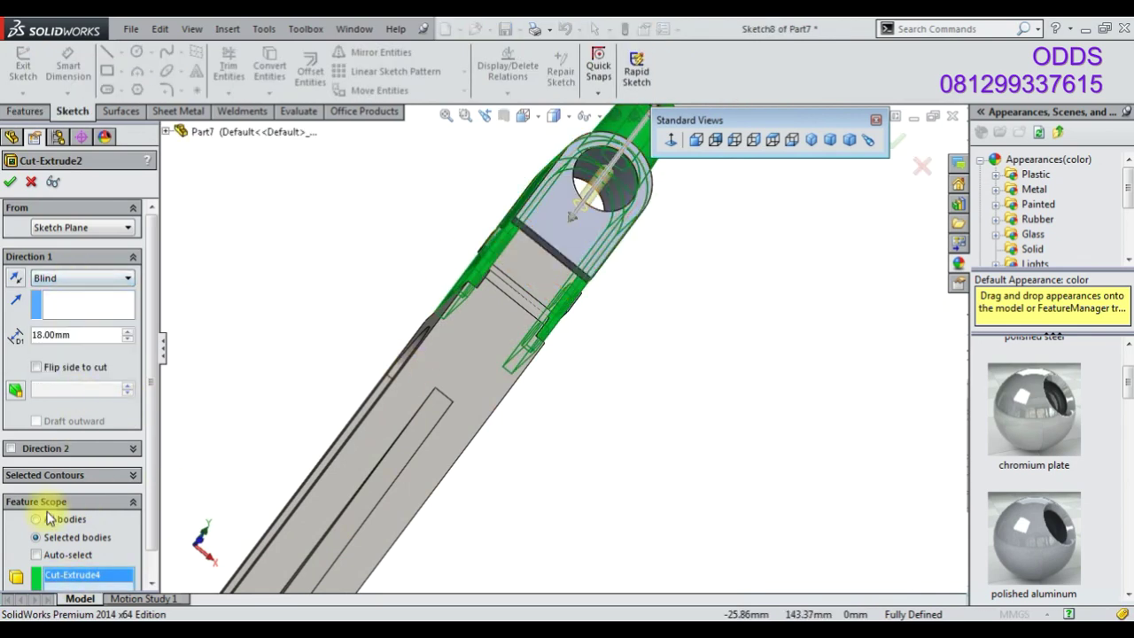
click(35, 519)
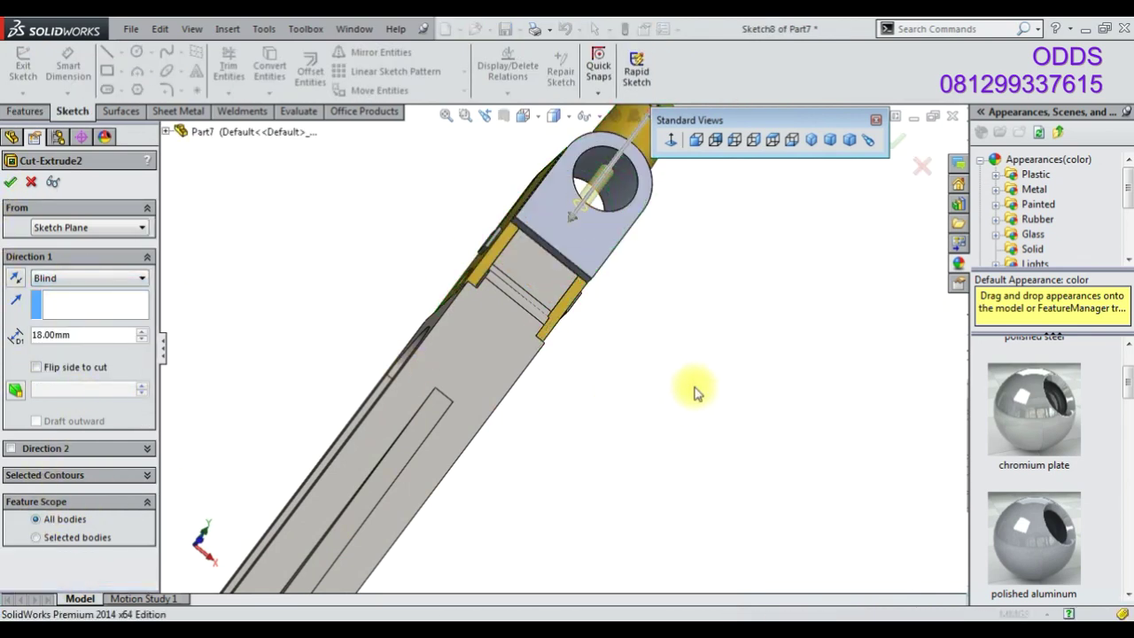
key(Return)
mouse_move(564, 256)
middle_down()
mouse_move(637, 271)
mouse_move(379, 362)
mouse_move(560, 272)
mouse_move(567, 368)
middle_up()
click(568, 368)
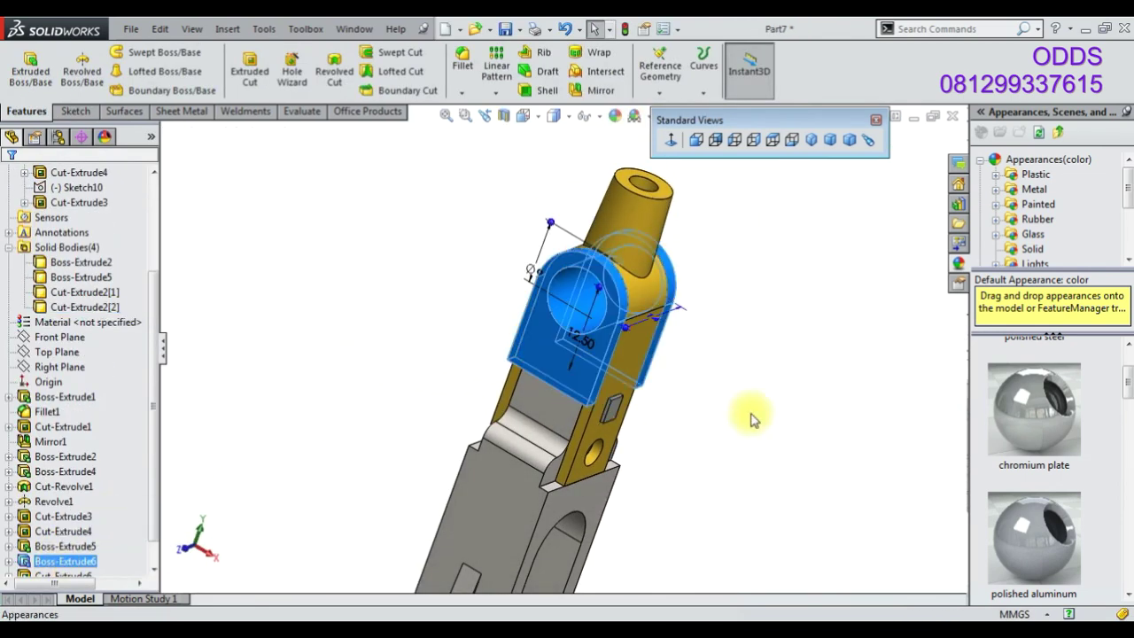
Apply polished bronze to the Cut-Extrude2[2] block body around the pin hole
click(94, 308)
scroll(1029, 424, up, 1)
scroll(1040, 440, down, 2)
drag(1034, 543, 809, 380)
scroll(538, 346, down, 5)
mouse_move(537, 346)
middle_down()
mouse_move(615, 172)
mouse_move(534, 271)
mouse_move(443, 337)
mouse_move(620, 326)
mouse_move(468, 296)
middle_up()
scroll(620, 326, up, 3)
scroll(561, 284, down, 3)
scroll(637, 284, down, 2)
scroll(369, 217, down, 2)
mouse_move(369, 217)
middle_down()
mouse_move(222, 286)
mouse_move(608, 322)
mouse_move(632, 278)
mouse_move(745, 379)
mouse_move(880, 322)
mouse_move(860, 221)
mouse_move(884, 324)
middle_up()
scroll(607, 321, up, 3)
Return to the Isometric view, select the Boss-Extrude5 block, and fit the part to the window
click(811, 139)
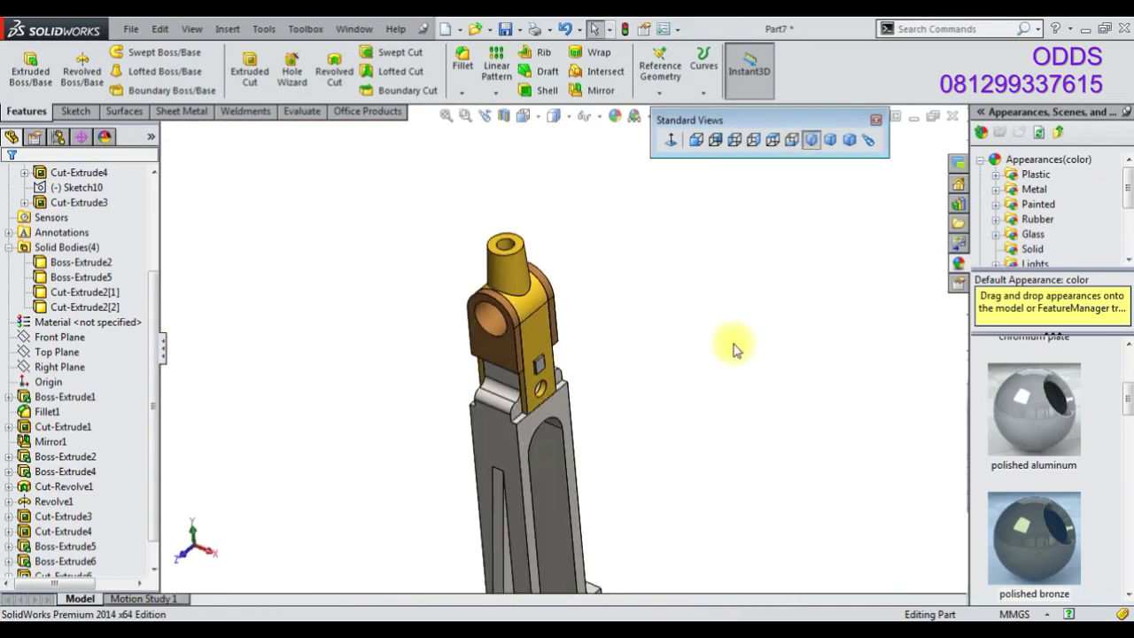
scroll(561, 295, down, 2)
scroll(570, 363, down, 2)
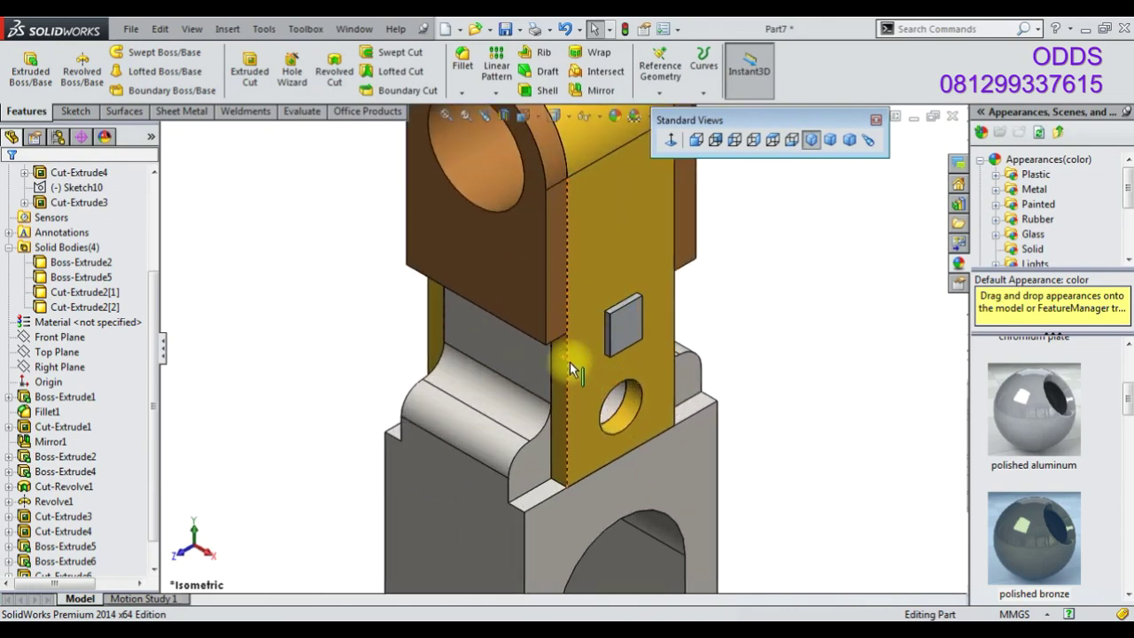
scroll(618, 317, down, 3)
scroll(618, 317, down, 2)
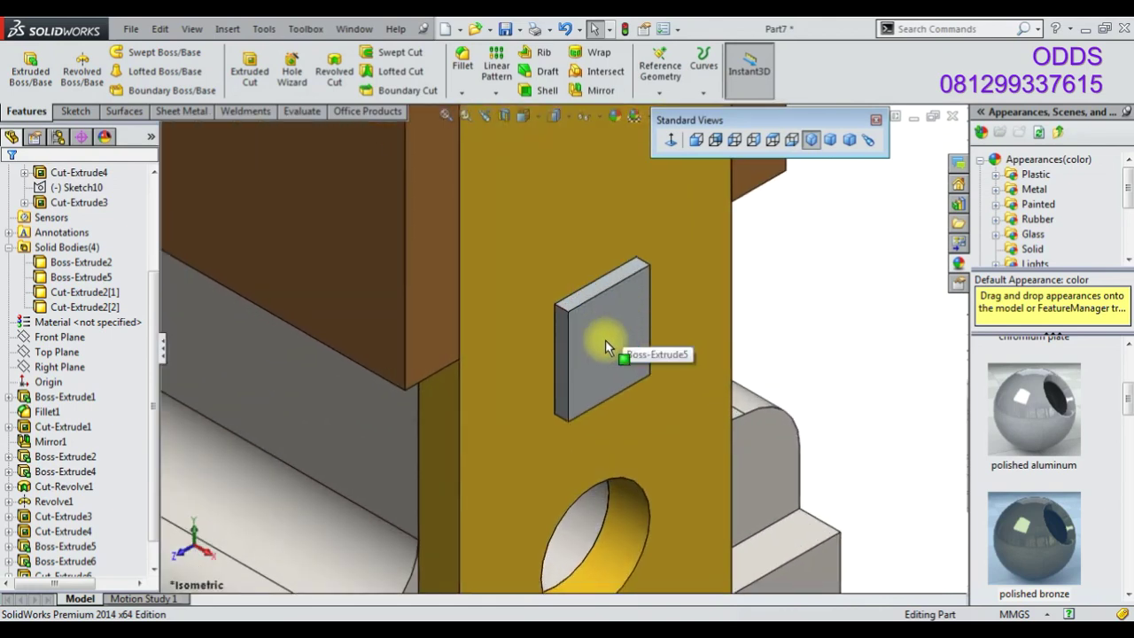
click(605, 339)
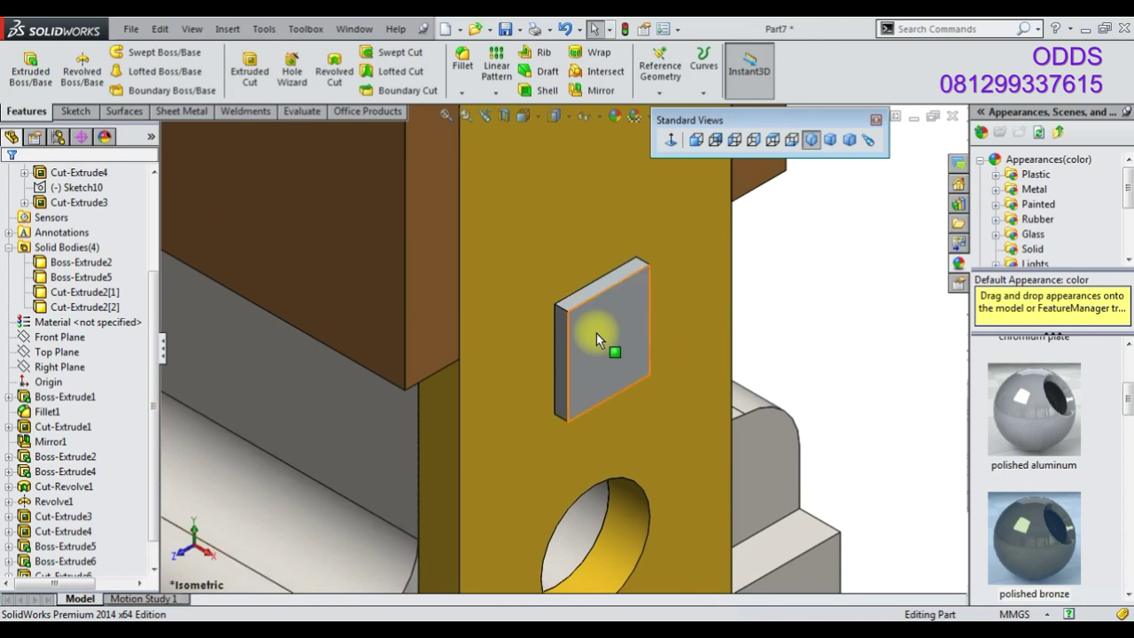
scroll(596, 333, up, 3)
scroll(589, 340, up, 2)
key(f)
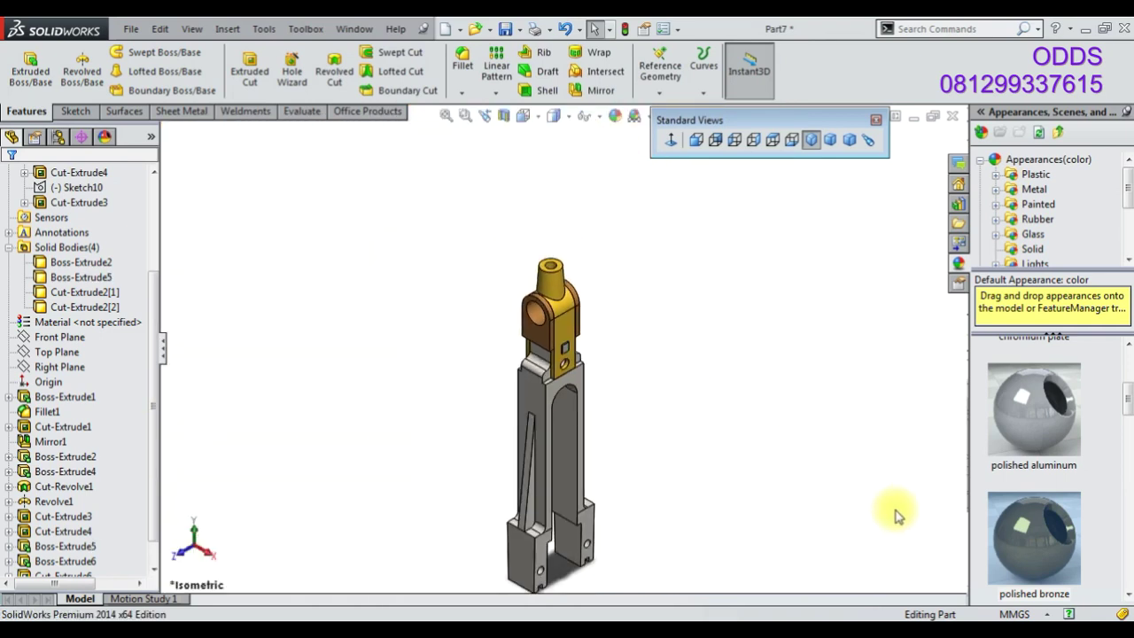
click(72, 338)
Start a new sketch on Right Plane
click(75, 367)
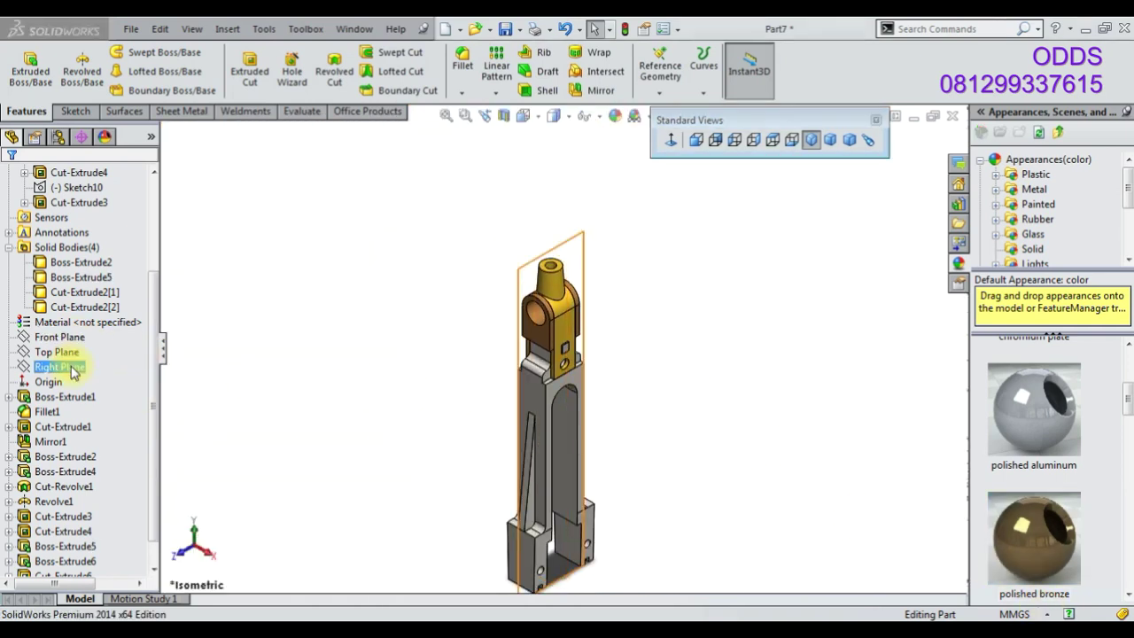
ctrl+click(71, 352)
click(88, 345)
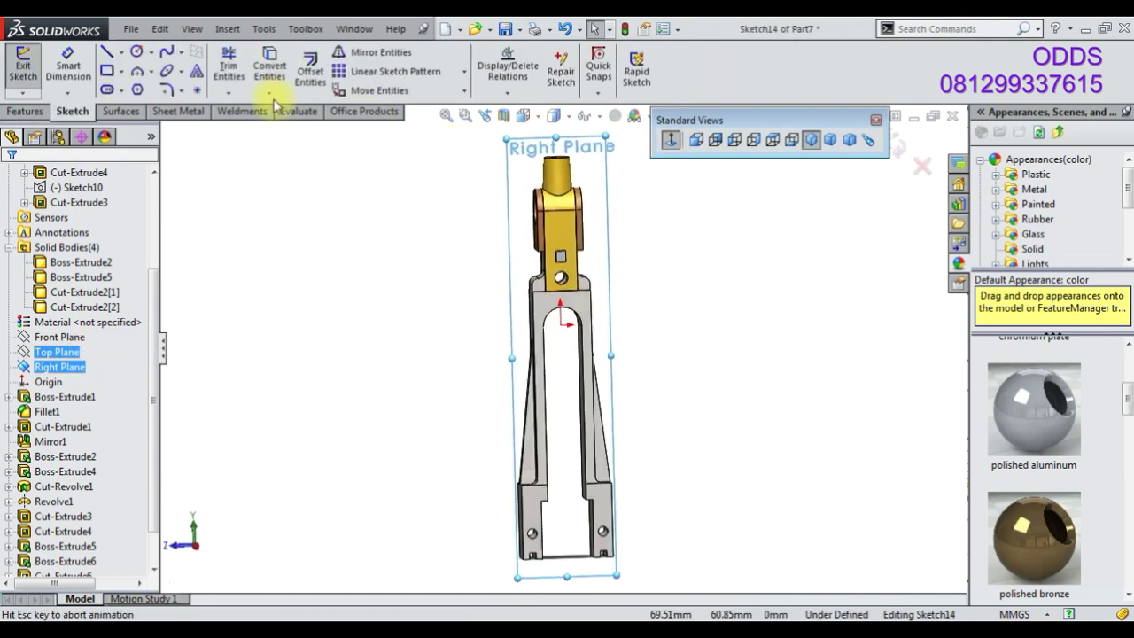
Draw connected lines from the origin up above the part and down along the tapered top boss
click(107, 52)
scroll(592, 177, down, 5)
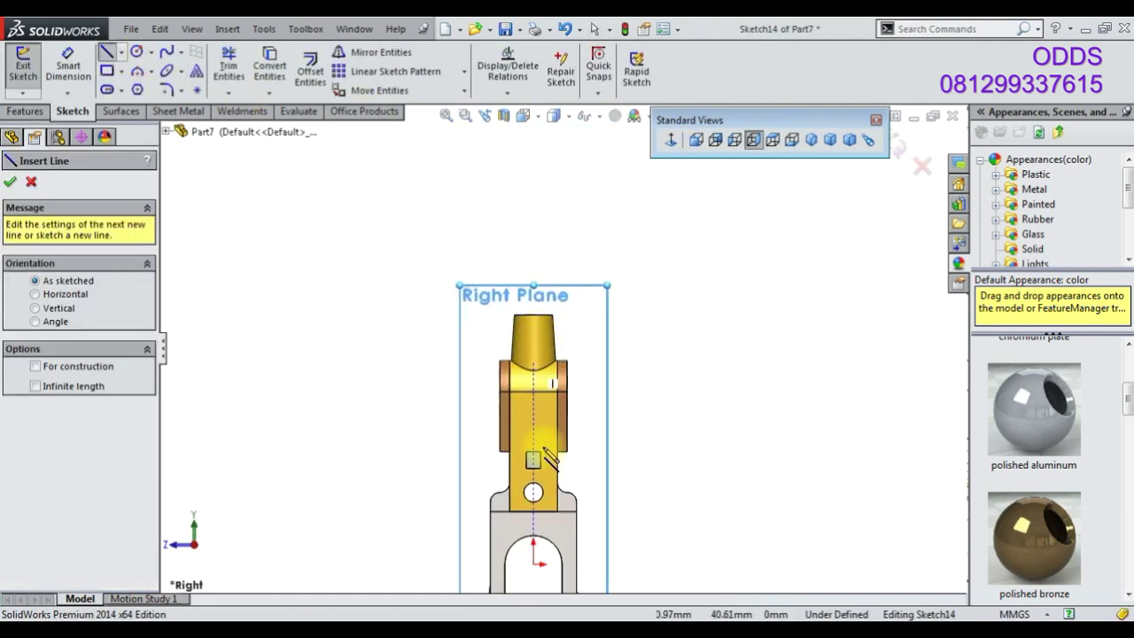
click(533, 564)
click(533, 257)
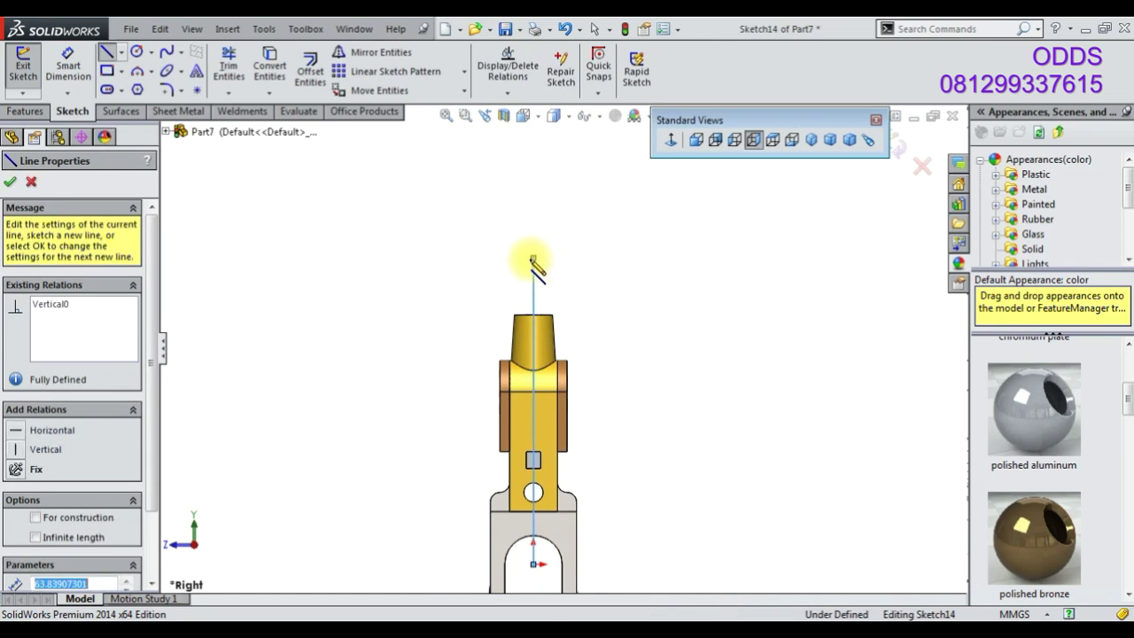
click(510, 258)
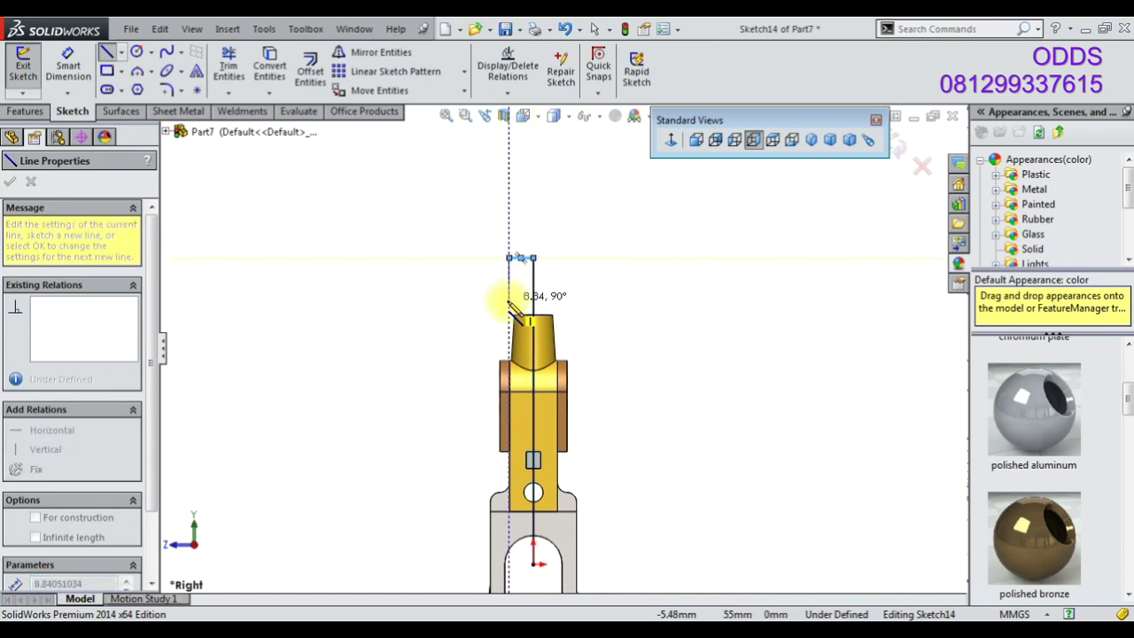
scroll(514, 306, down, 2)
scroll(526, 298, down, 4)
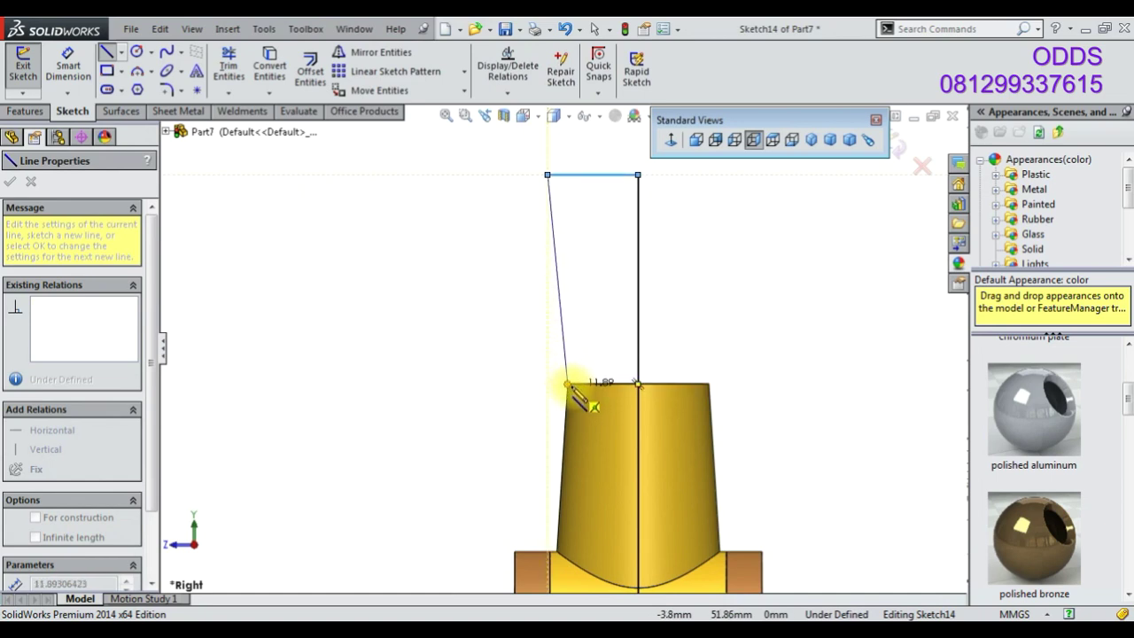
click(567, 384)
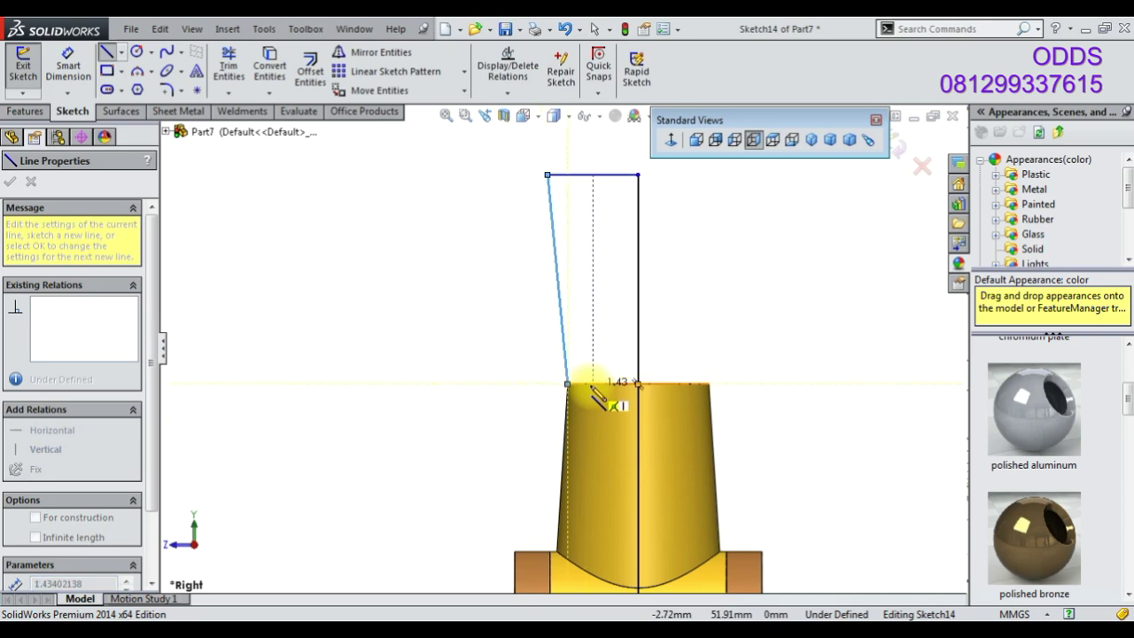
click(582, 386)
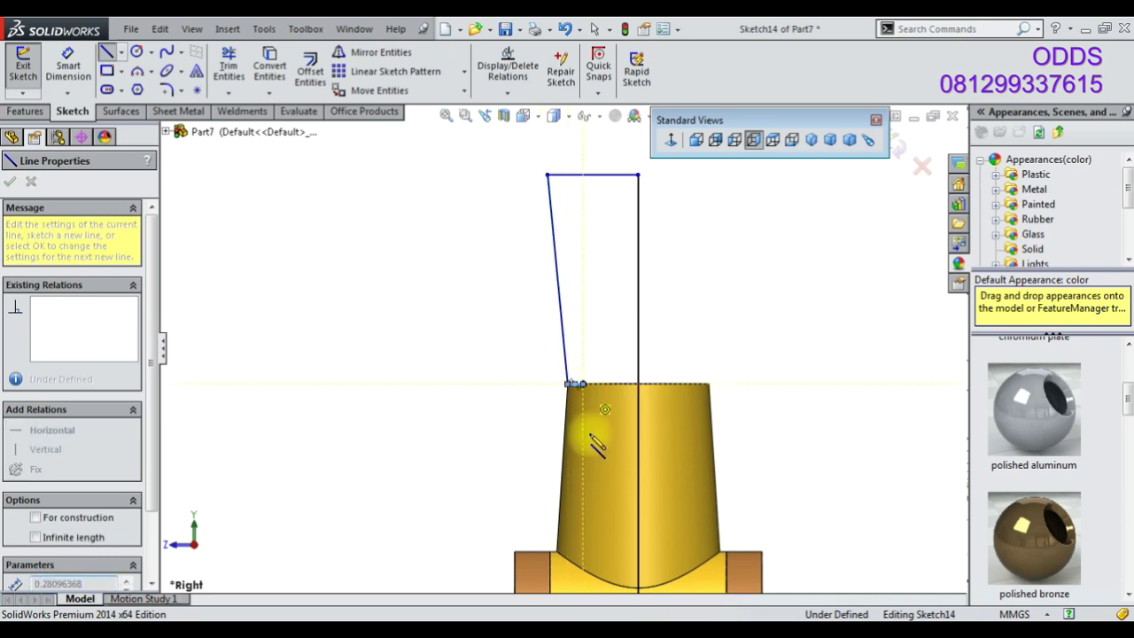
click(582, 558)
click(611, 558)
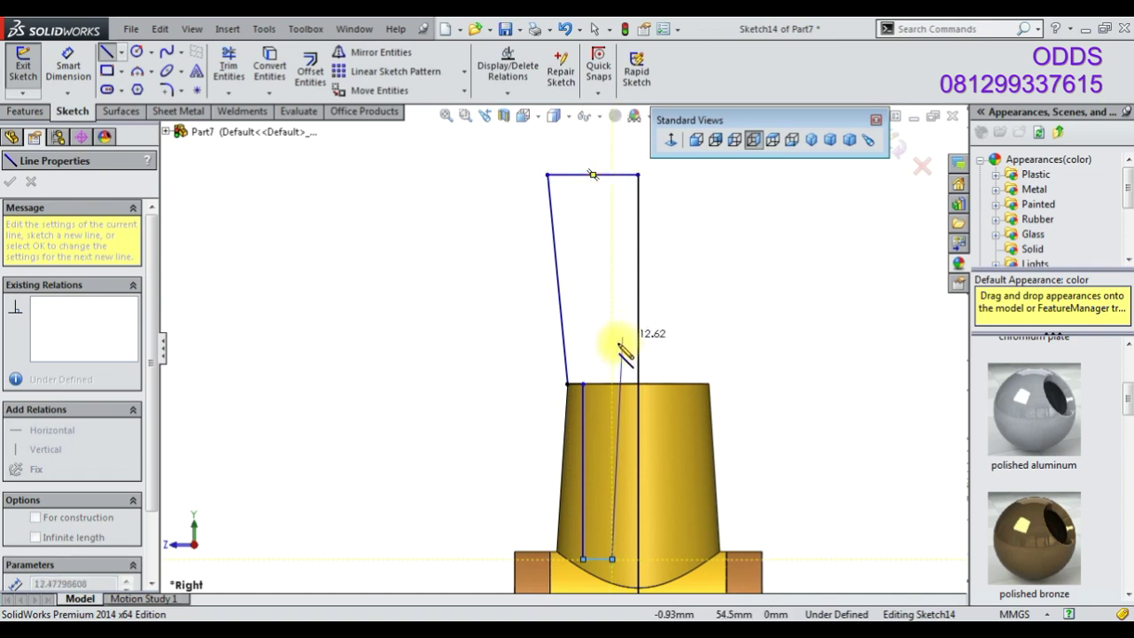
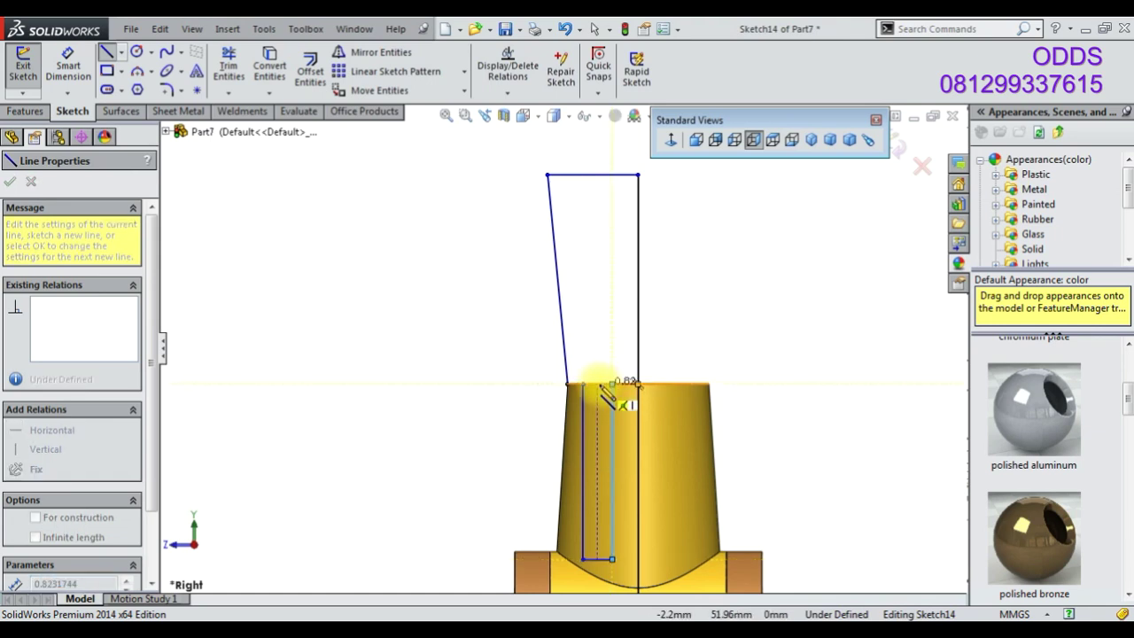
Finish the peg outline's short top segment and vertical line, then end line drawing
click(598, 383)
click(597, 174)
right_click(288, 133)
click(345, 195)
Make the slanted left line vertical and convert the middle line into a centreline
click(562, 322)
click(625, 264)
click(688, 222)
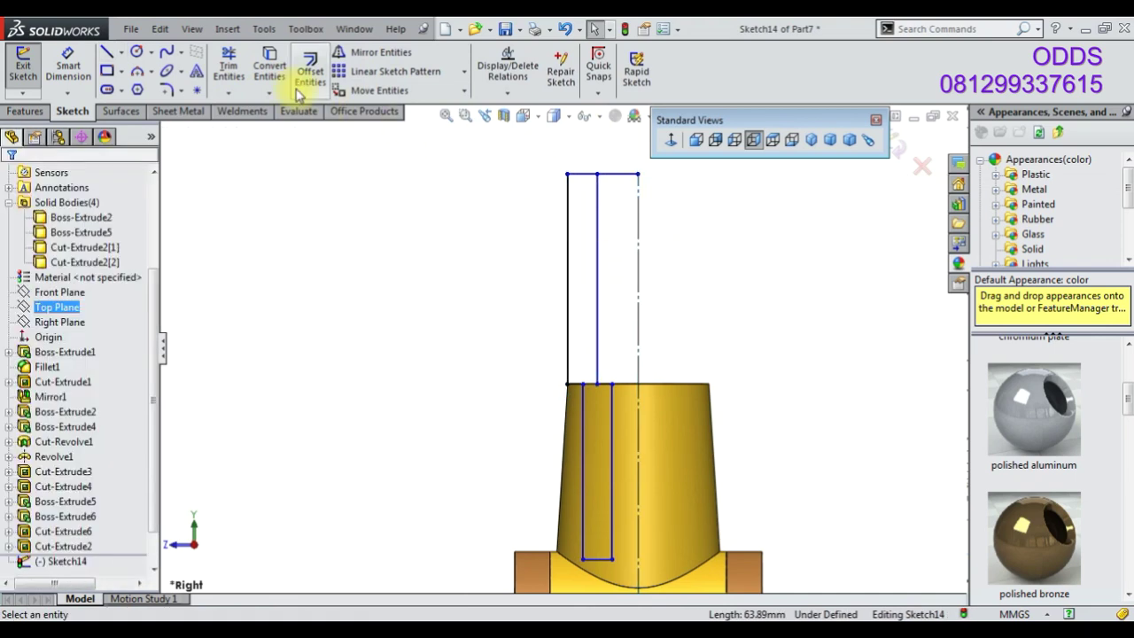
click(229, 65)
Dimension the peg widths about the centreline, keeping one as driven and setting 6 mm
click(68, 66)
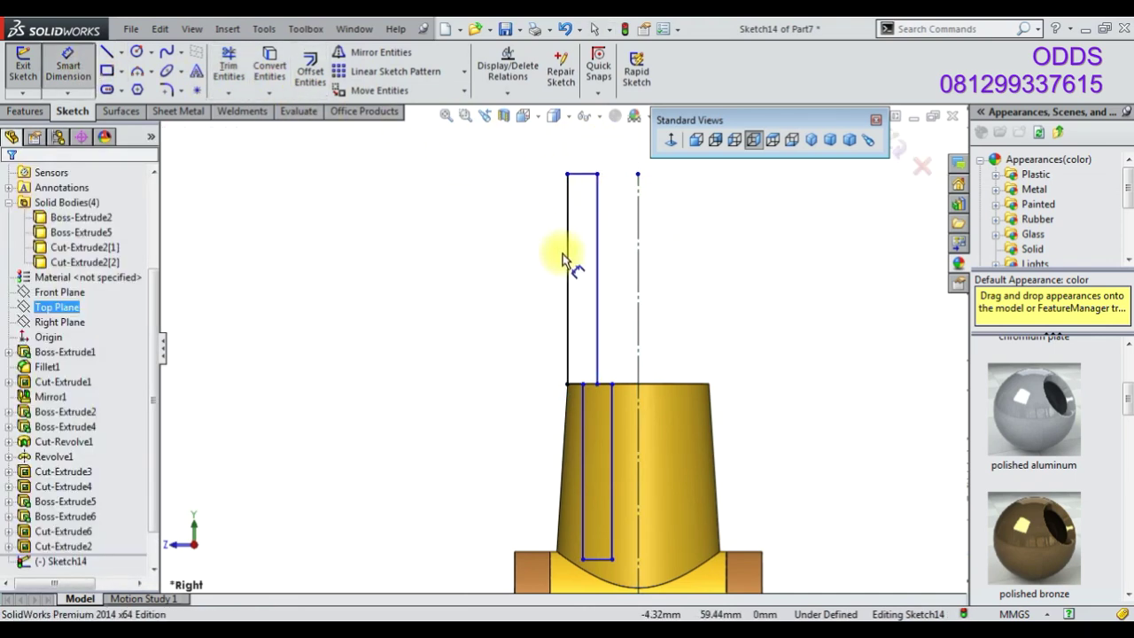
click(637, 239)
click(634, 193)
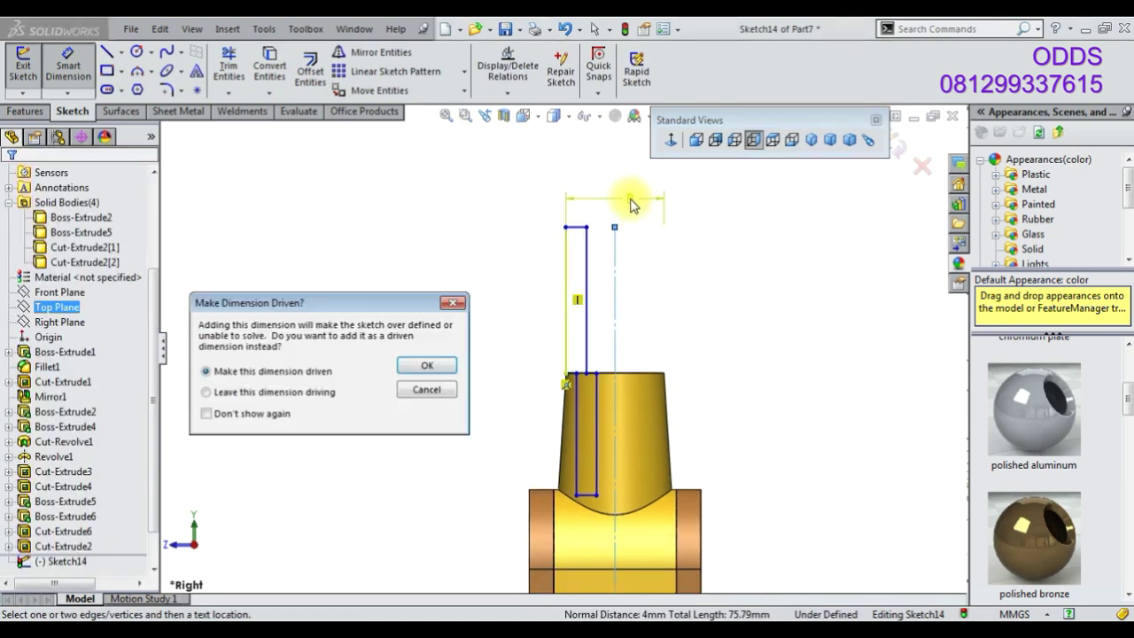
click(429, 361)
click(586, 328)
click(627, 222)
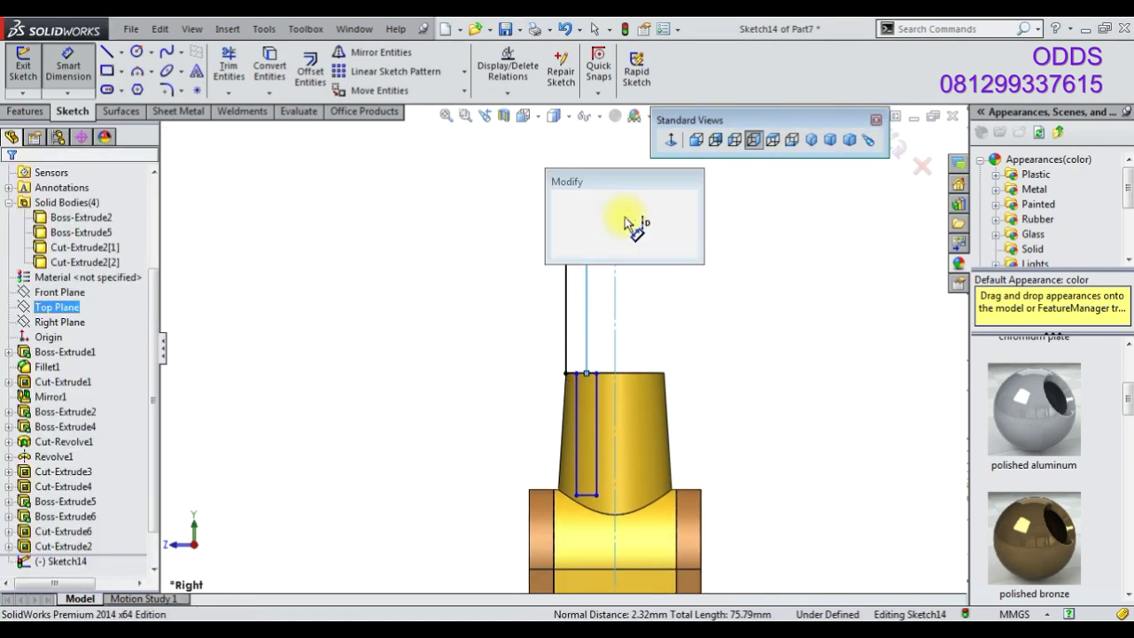
text(6)
key(Return)
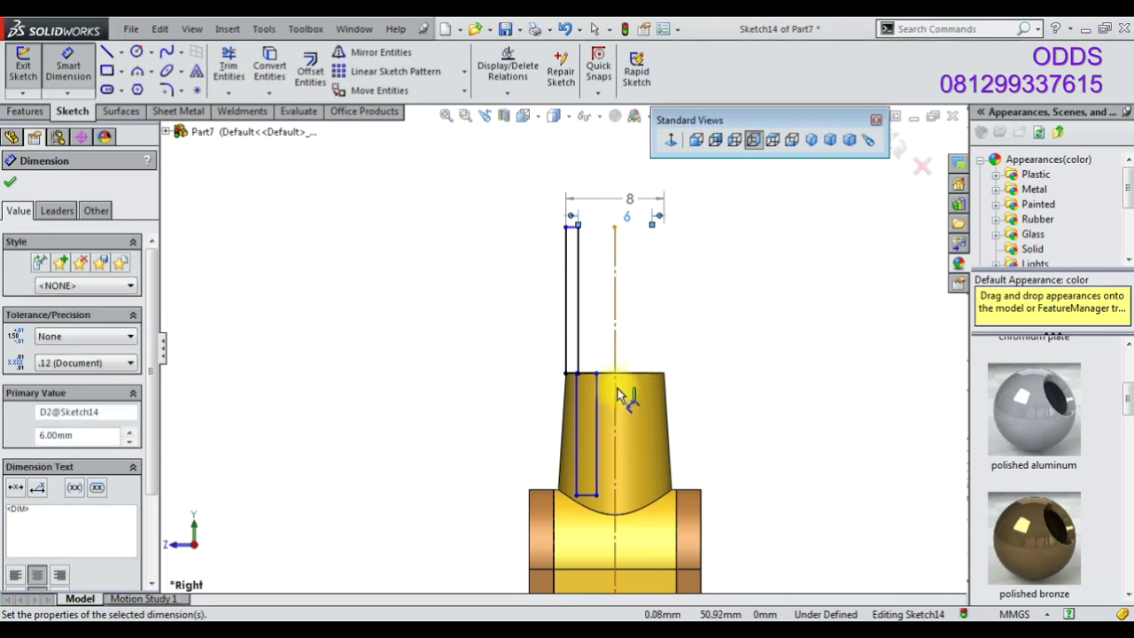
Add the 2 mm and 4 mm width dimensions about the centreline
scroll(596, 395, down, 2)
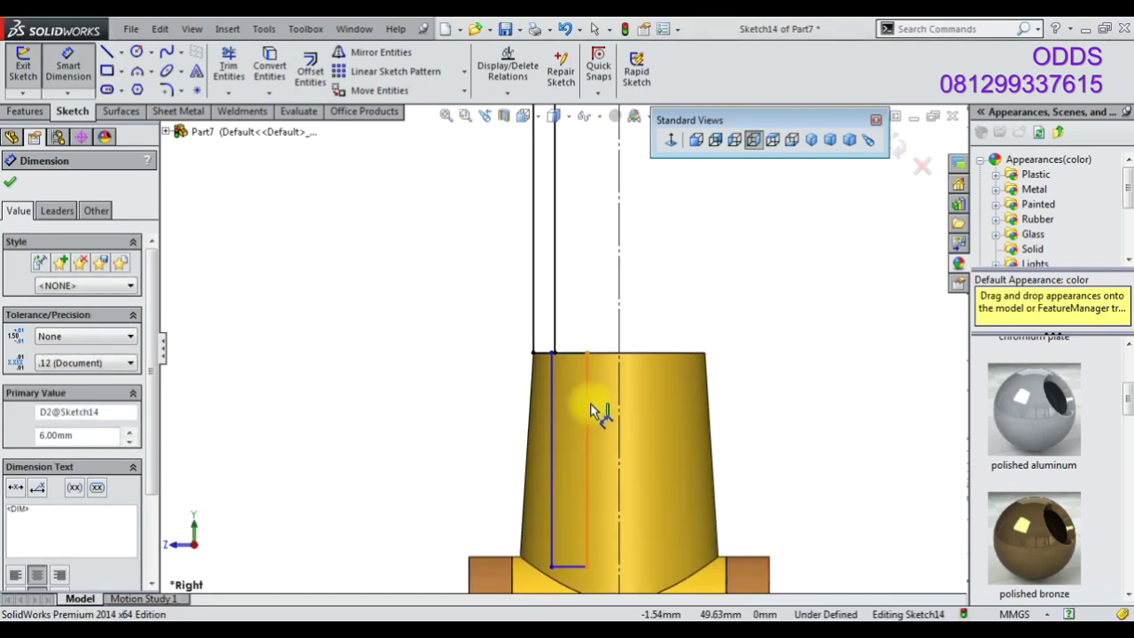
click(595, 412)
scroll(613, 431, up, 2)
click(595, 337)
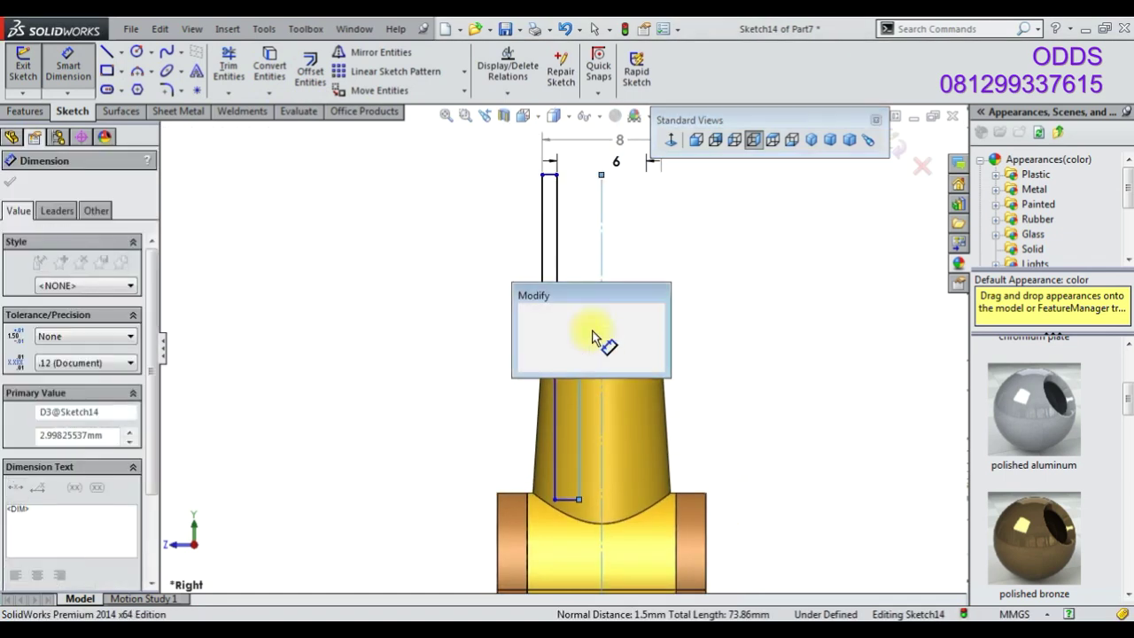
text(2)
key(Return)
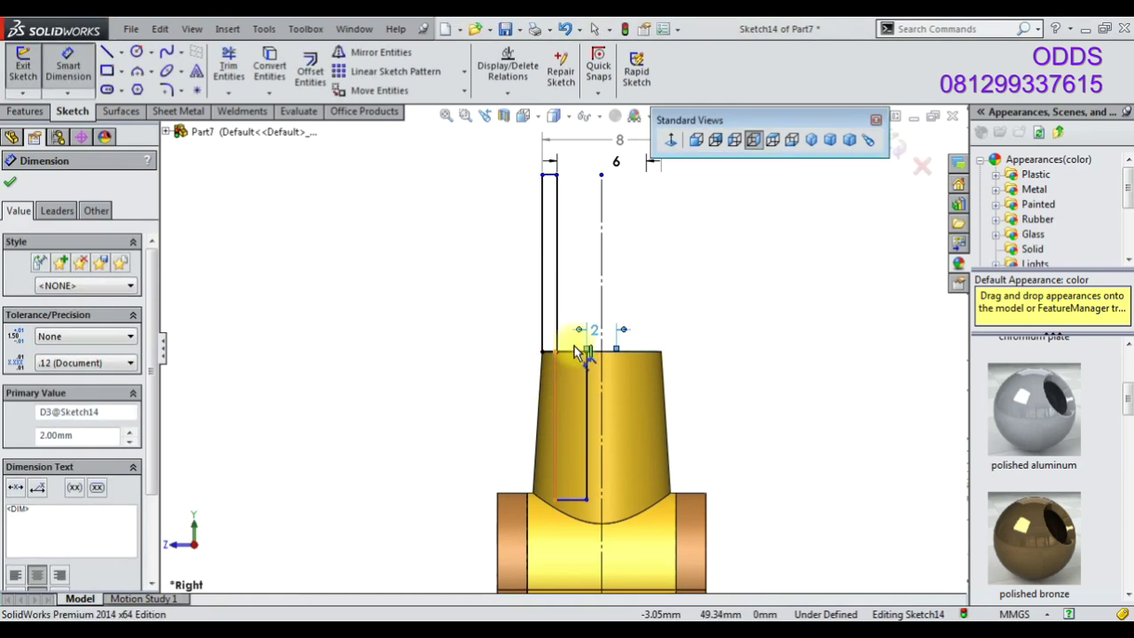
click(590, 309)
text(4)
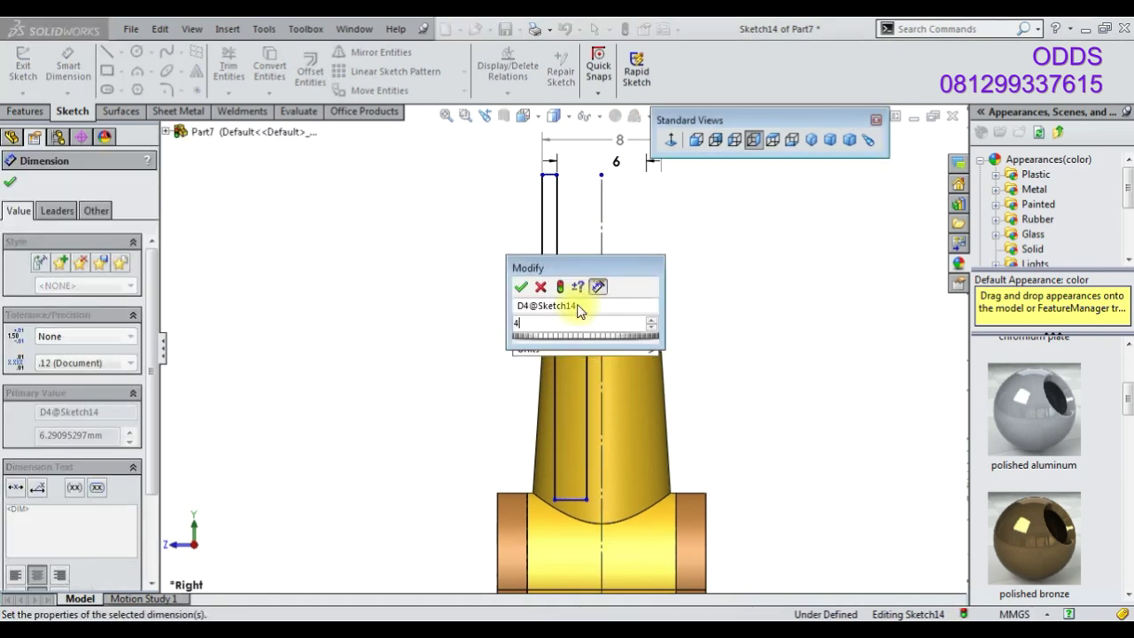
key(Return)
Orbit to check the sketch from above, then return to the face-on sketch view
mouse_move(652, 374)
middle_down()
mouse_move(580, 459)
mouse_move(581, 380)
middle_up()
scroll(527, 252, down, 5)
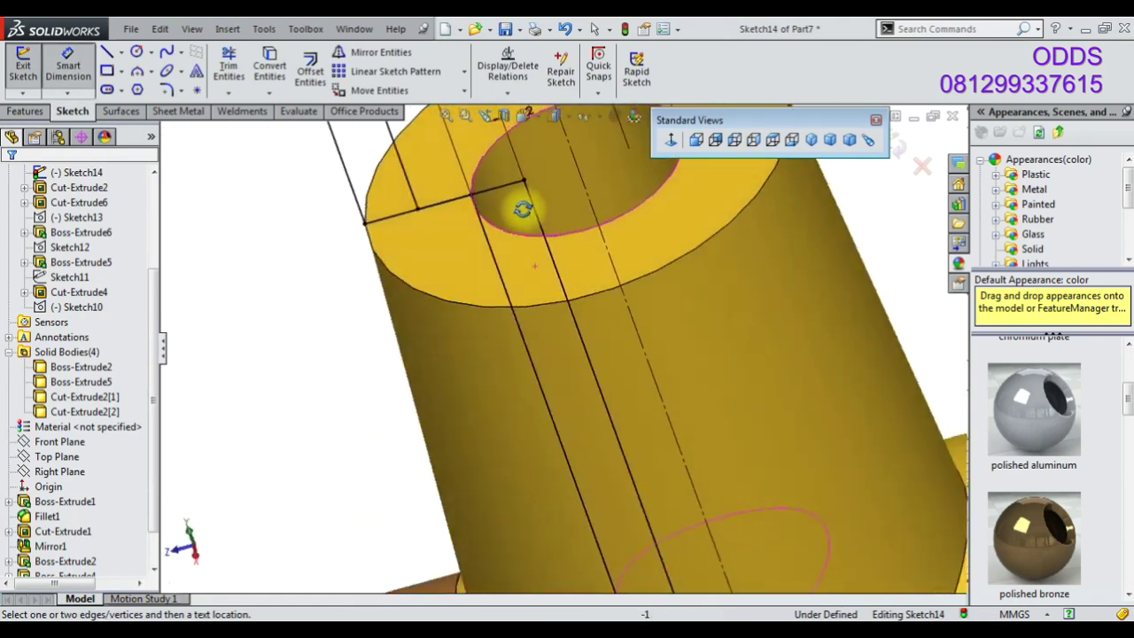
scroll(535, 173, up, 3)
scroll(528, 175, up, 4)
click(671, 139)
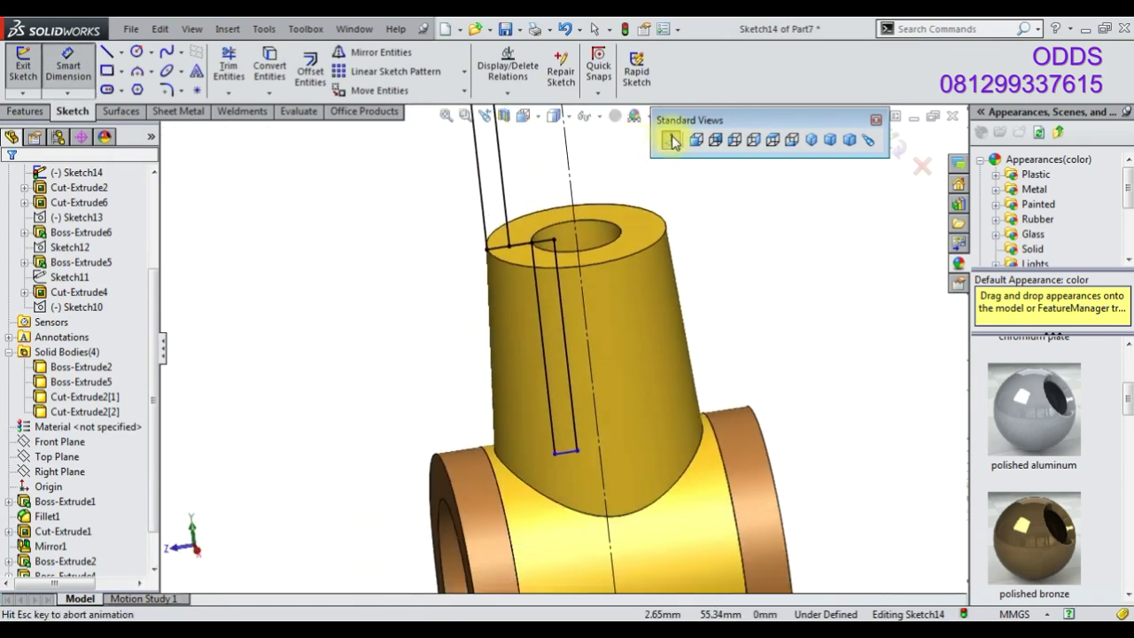
scroll(551, 187, down, 3)
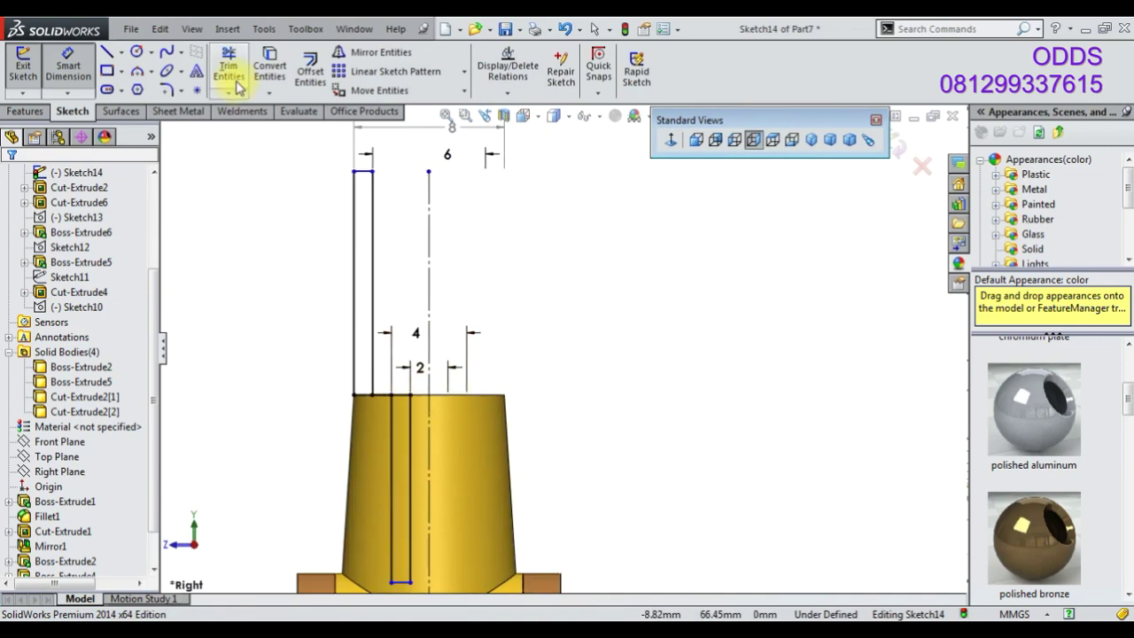
Draw a horizontal line across the peg just above the boss top
scroll(400, 380, down, 2)
scroll(534, 369, down, 3)
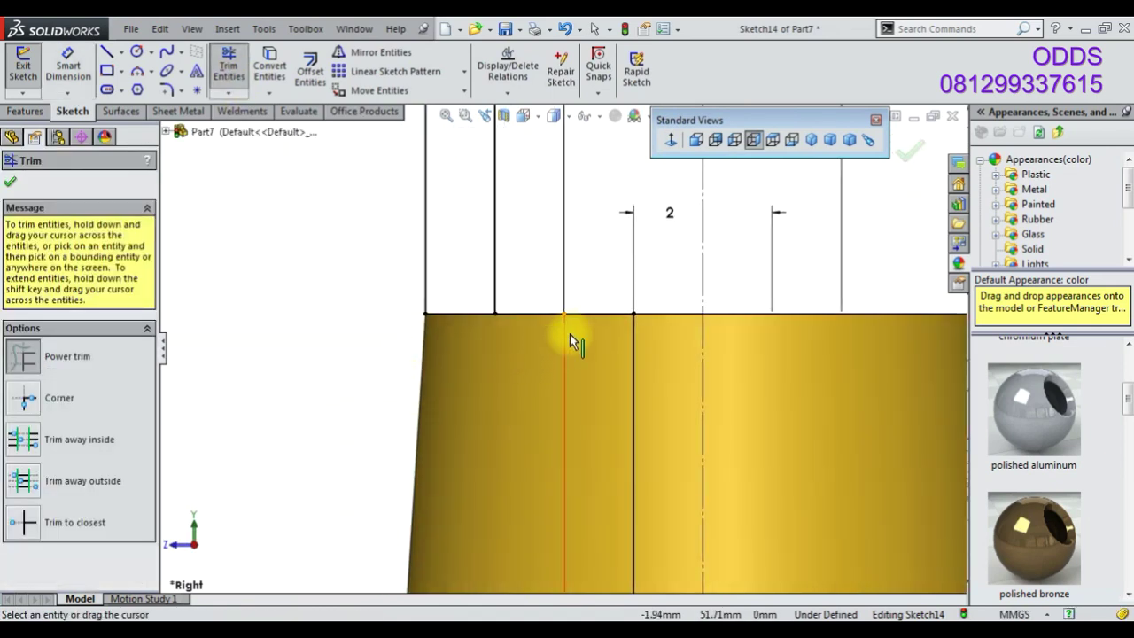
click(116, 58)
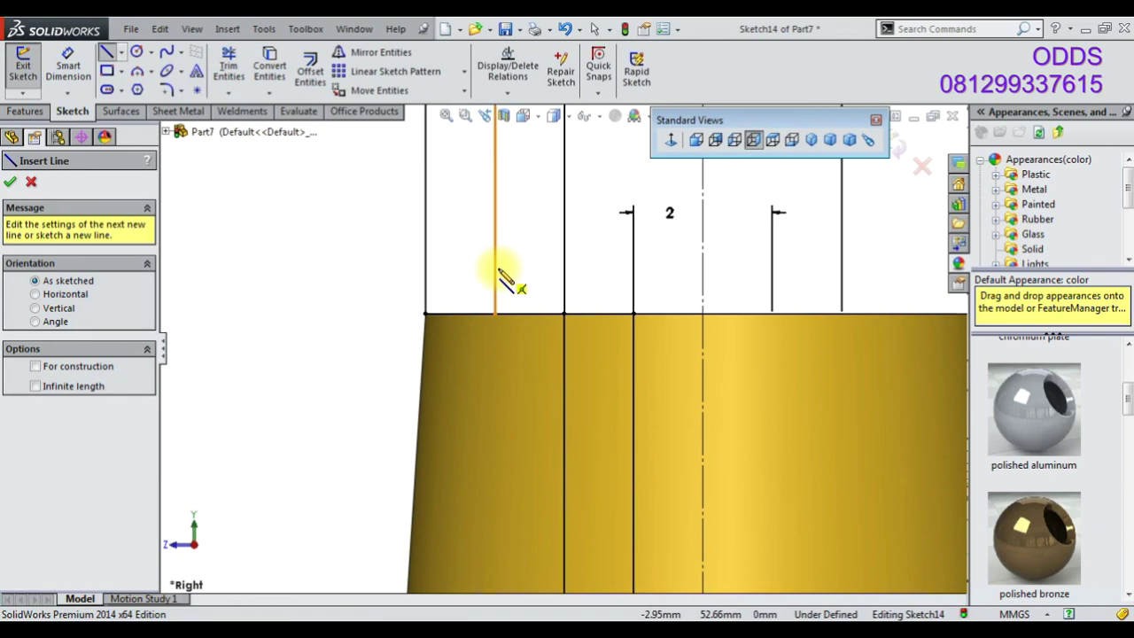
click(612, 276)
click(494, 268)
Trim away the surplus vertical line segments below the new horizontal line
click(228, 64)
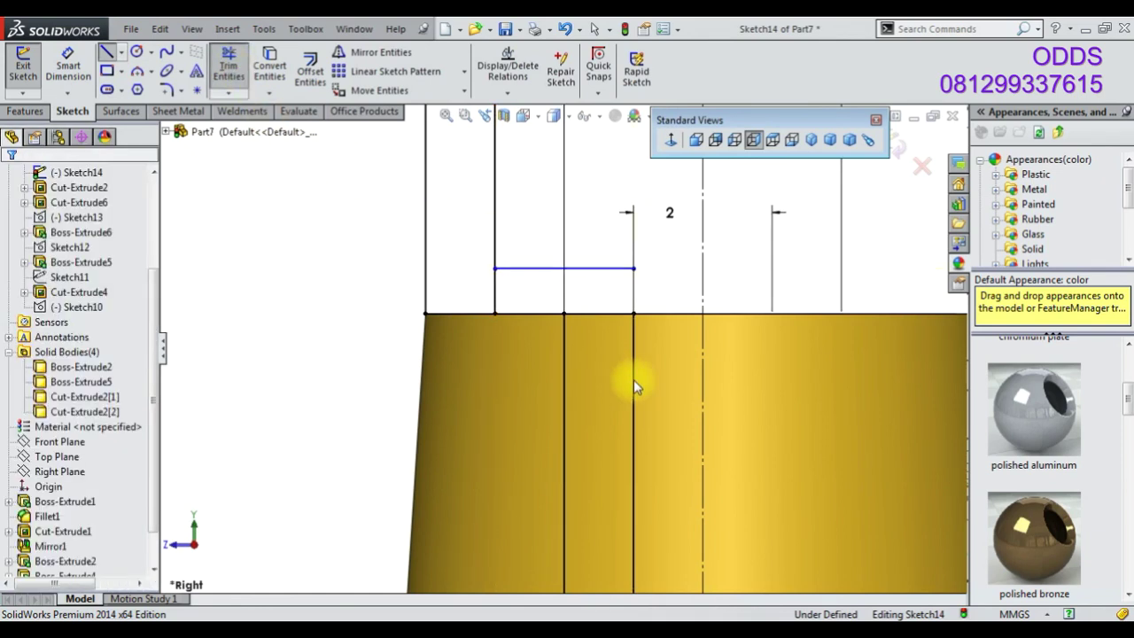
drag(634, 376, 642, 220)
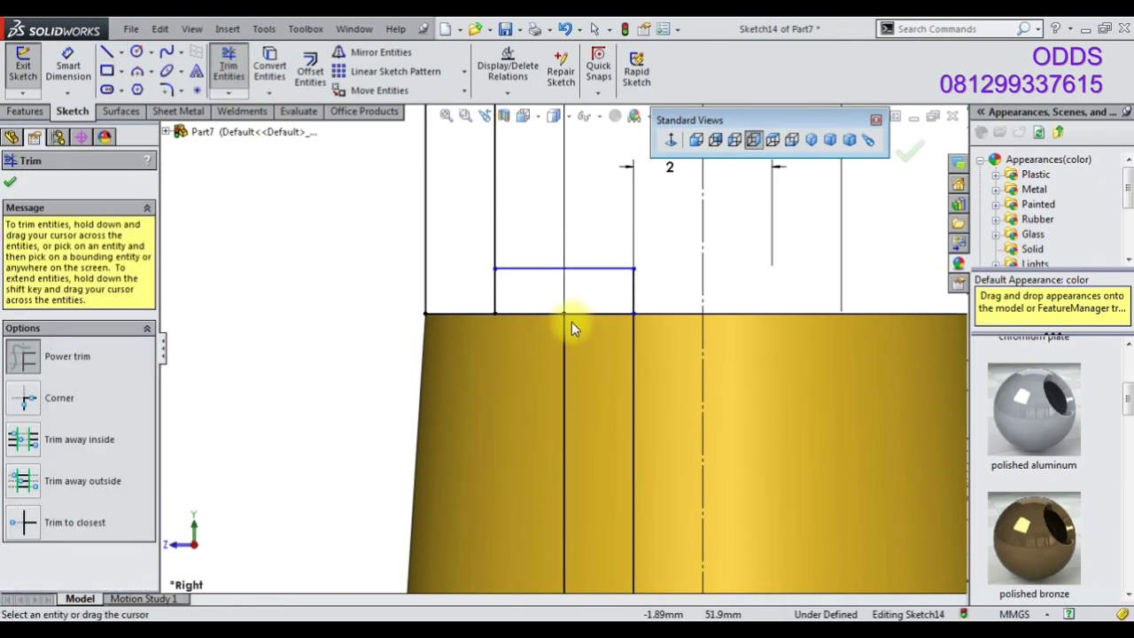
drag(507, 286, 492, 298)
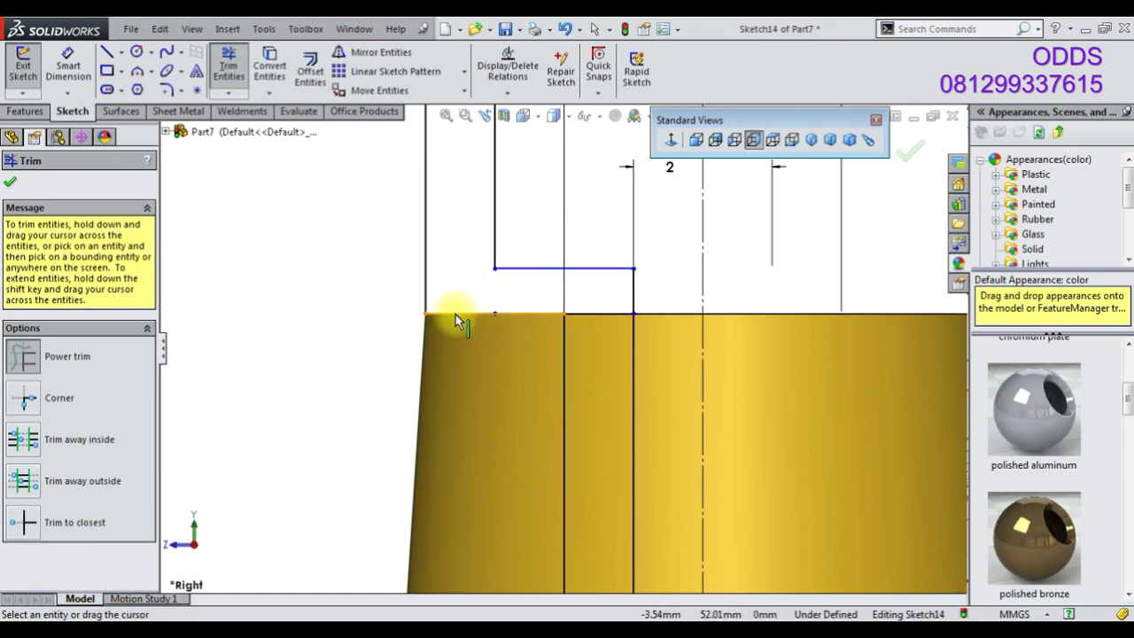
scroll(575, 347, up, 2)
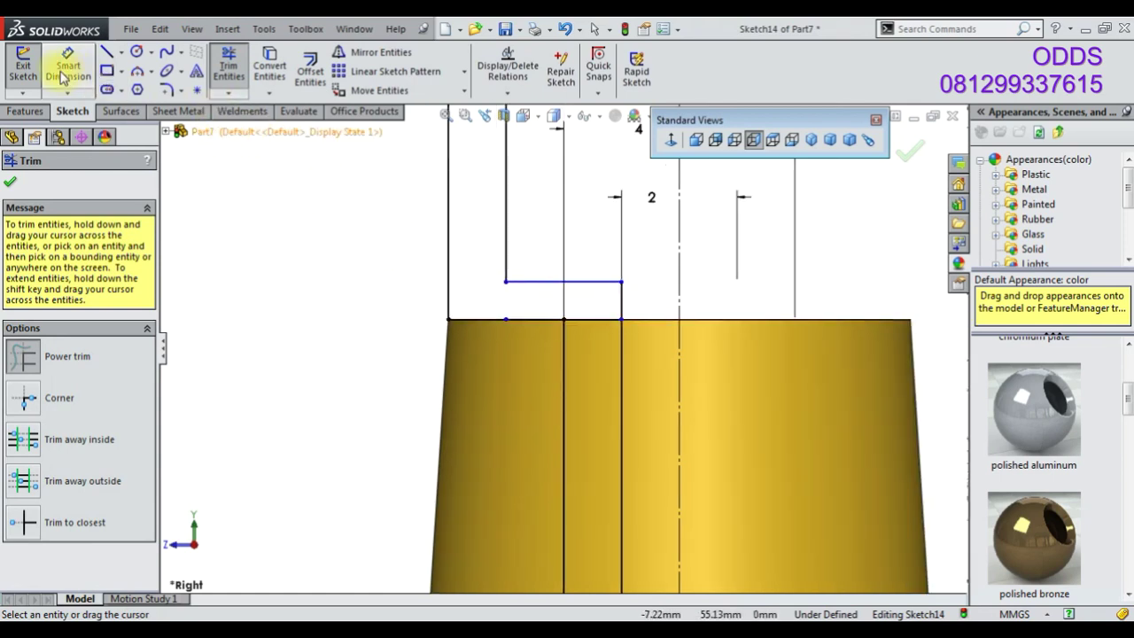
Dimension the step between the new line and the boss top at 1 mm
click(62, 77)
click(519, 282)
click(499, 319)
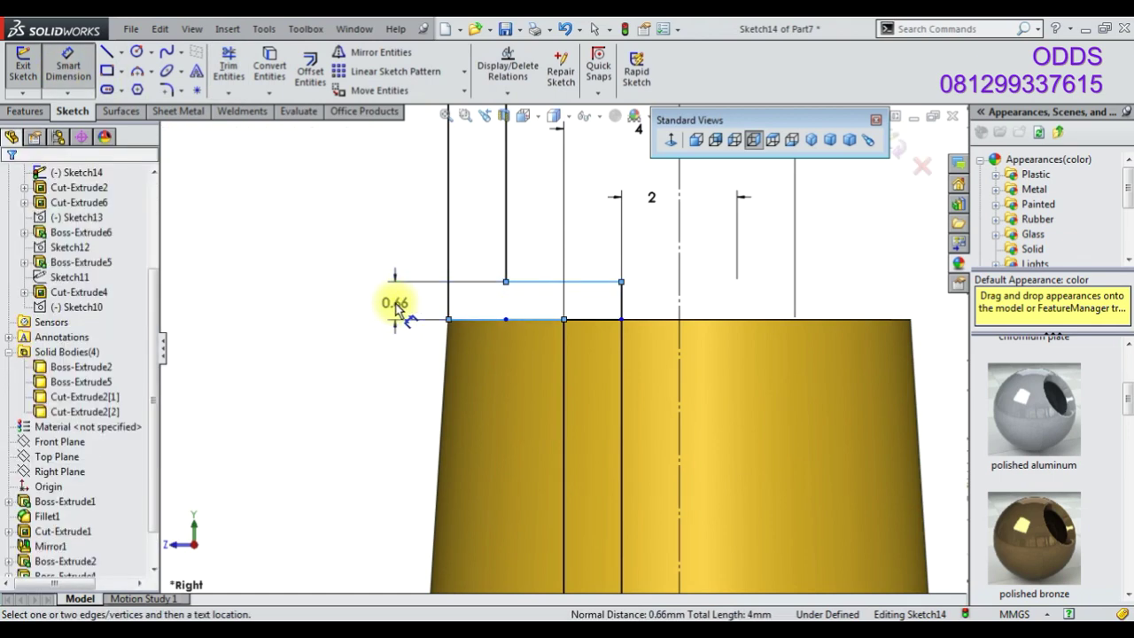
click(396, 304)
text(1)
key(Return)
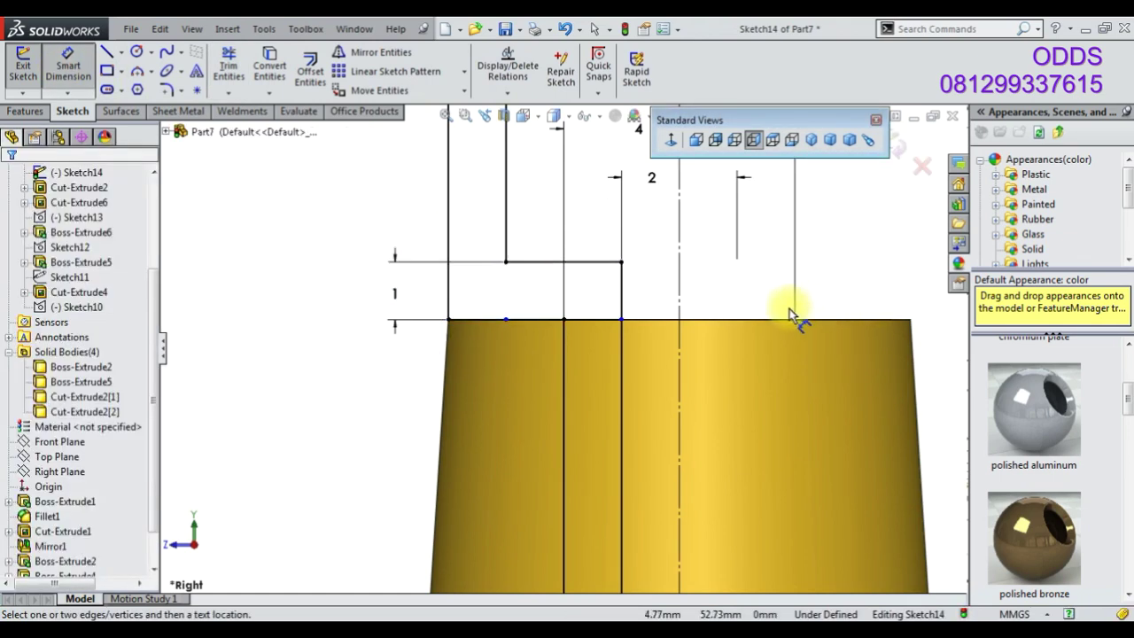
Show the model with hidden lines visible and return to plain selection
scroll(791, 315, up, 5)
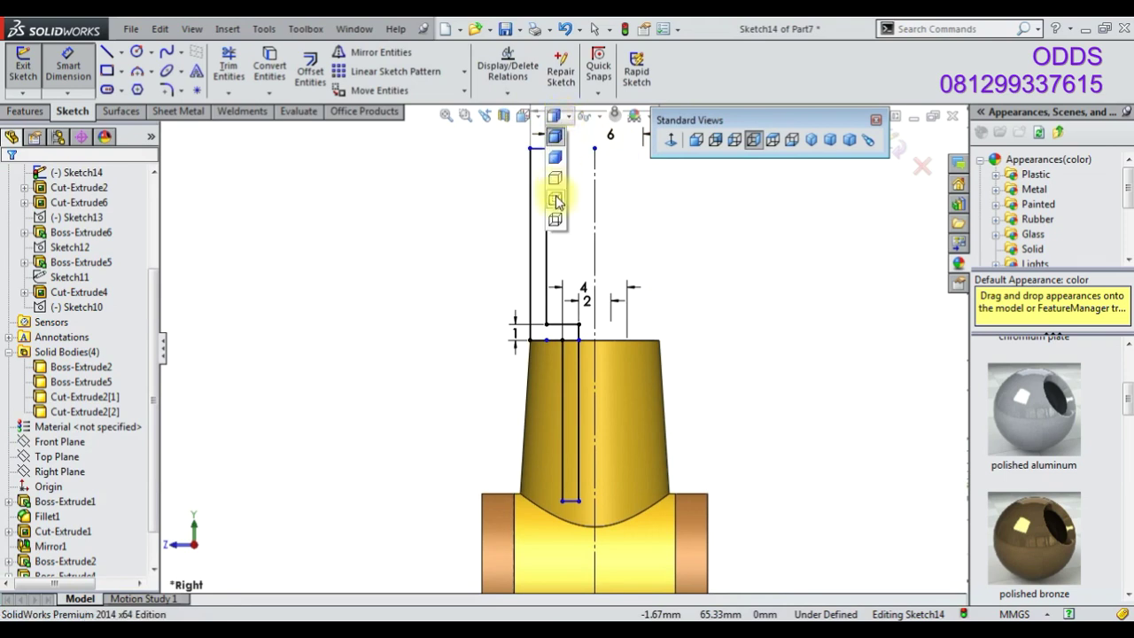
click(556, 202)
scroll(608, 468, down, 5)
right_click(277, 396)
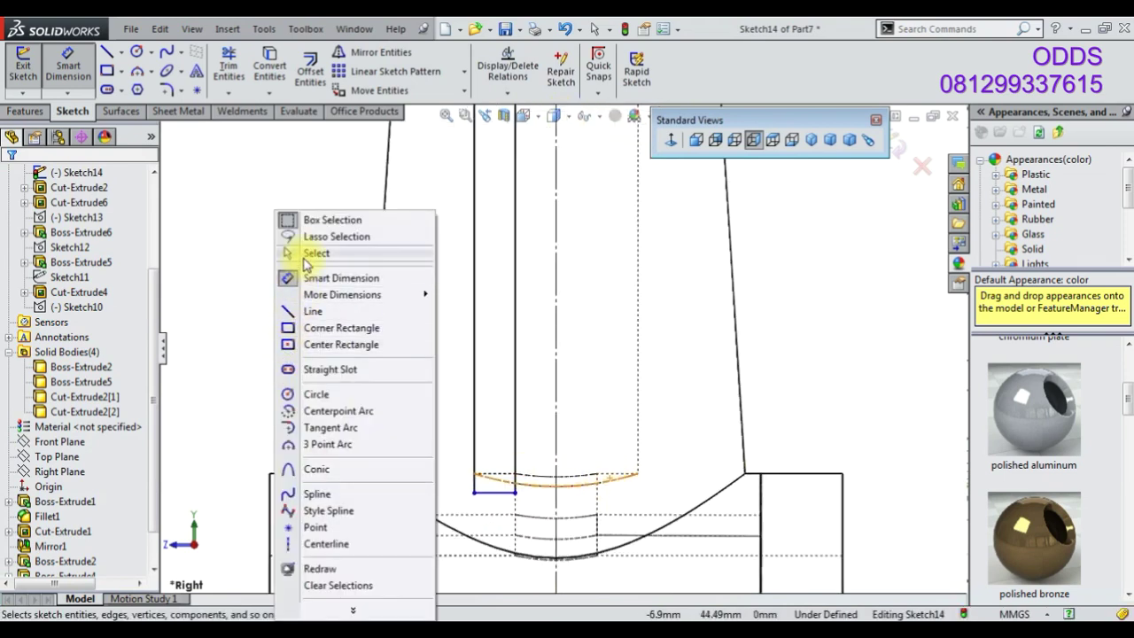
click(311, 254)
Drag the peg's lower line endpoints slightly downward
mouse_move(514, 494)
mouse_down()
mouse_move(510, 551)
mouse_move(516, 423)
mouse_up()
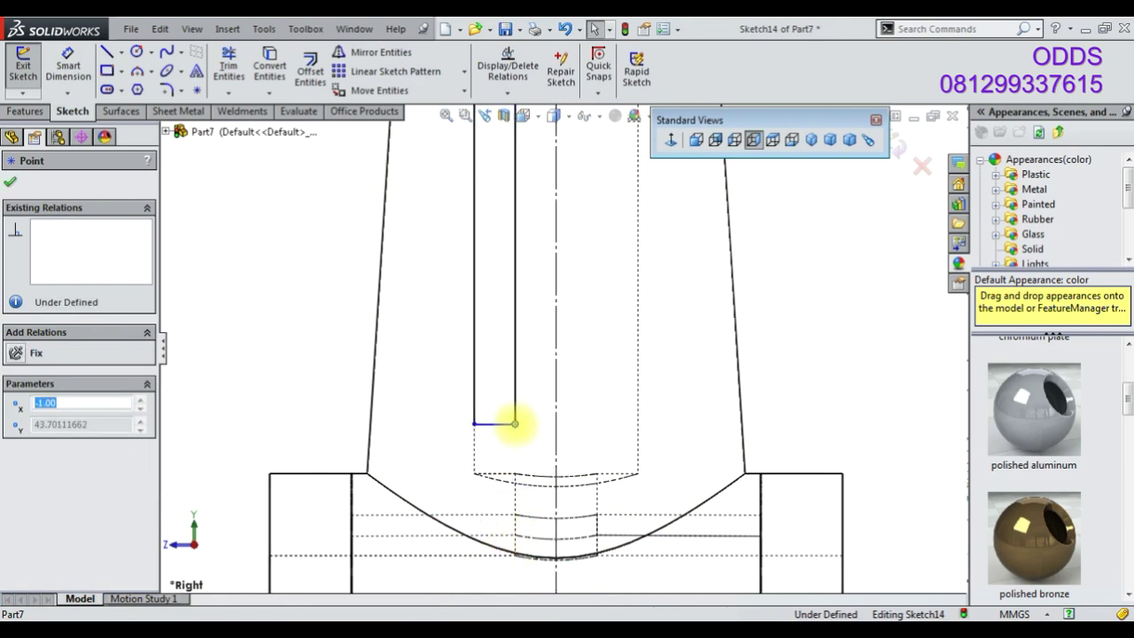
scroll(518, 408, up, 3)
scroll(524, 387, down, 2)
scroll(549, 326, down, 2)
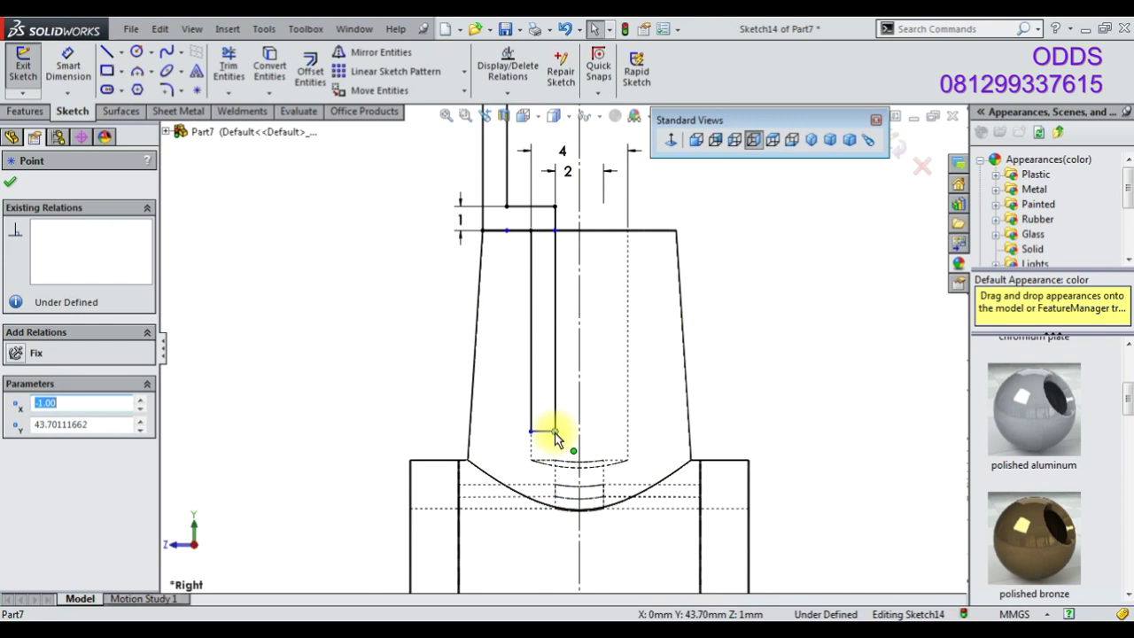
drag(555, 436, 556, 466)
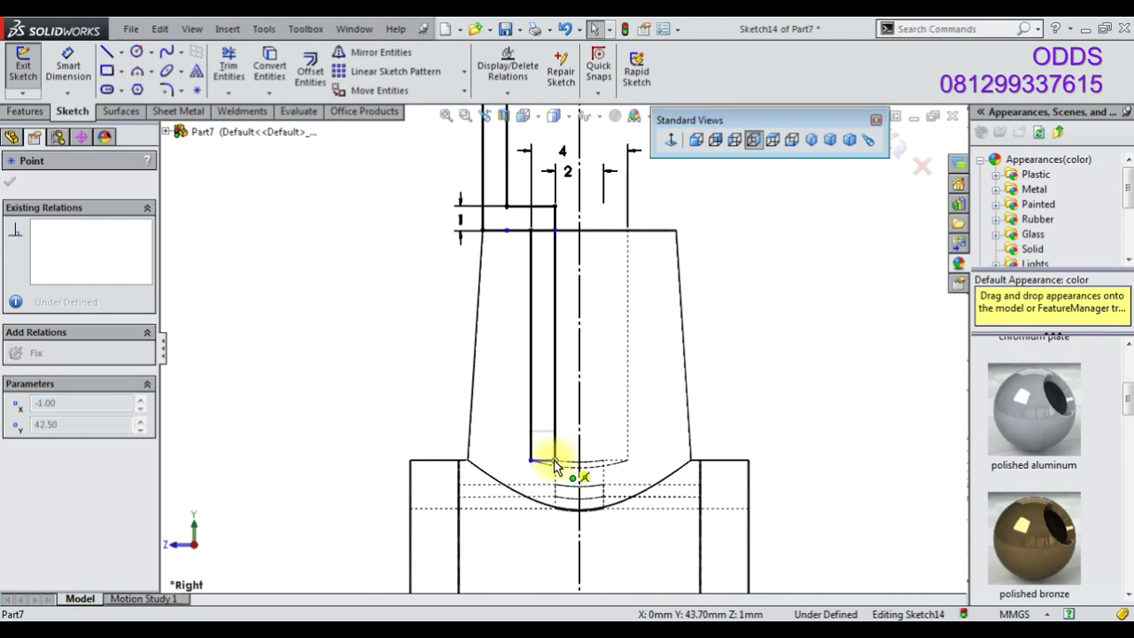
drag(555, 467, 549, 456)
scroll(561, 347, up, 3)
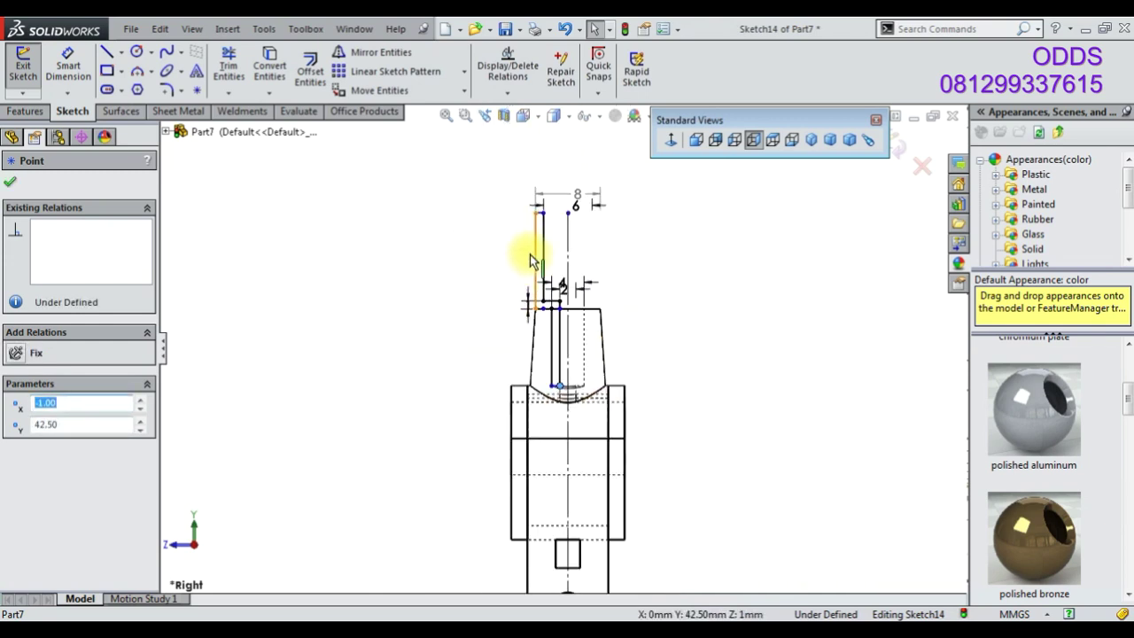
key(Escape)
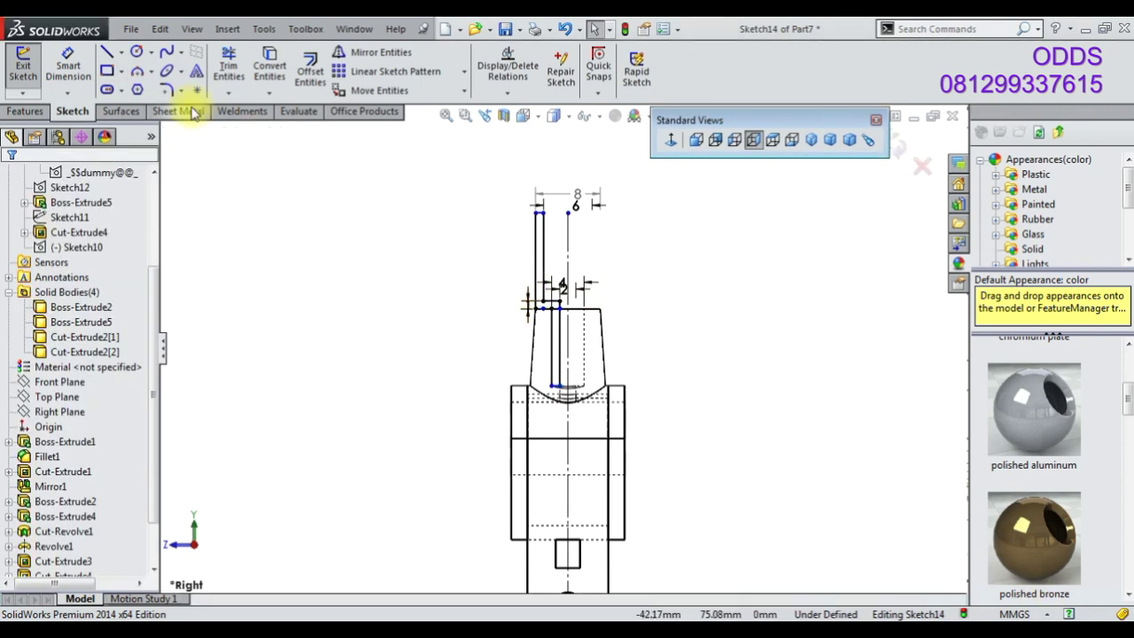
scroll(532, 270, down, 3)
Add a 9 mm peg height dimension and change the D5 step dimension to 2 mm
click(536, 266)
click(455, 270)
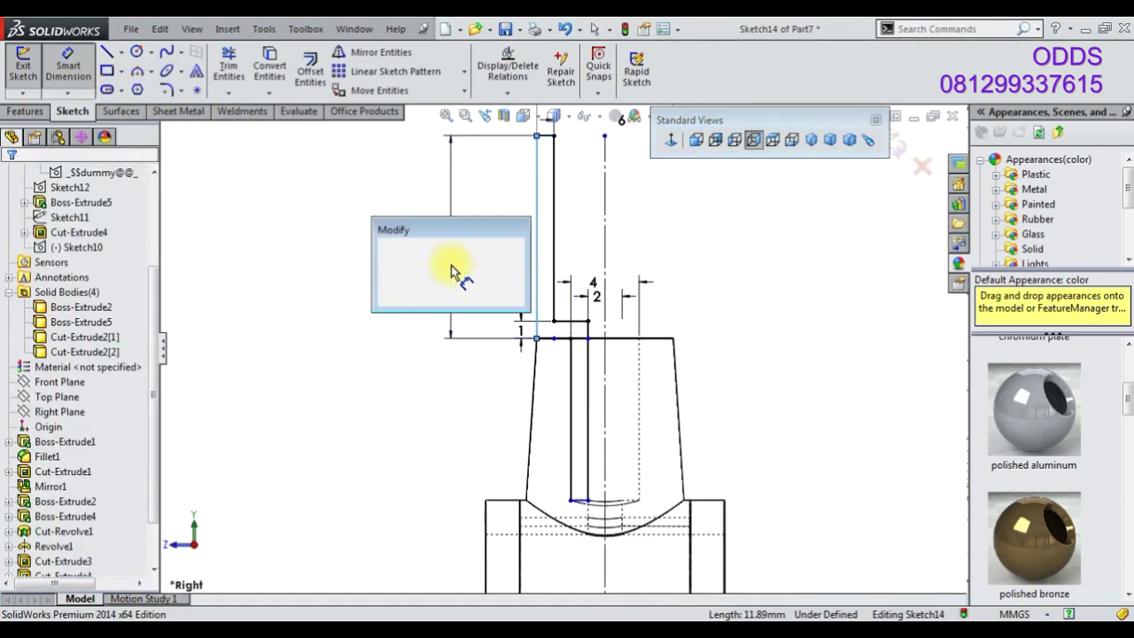
text(9)
key(Return)
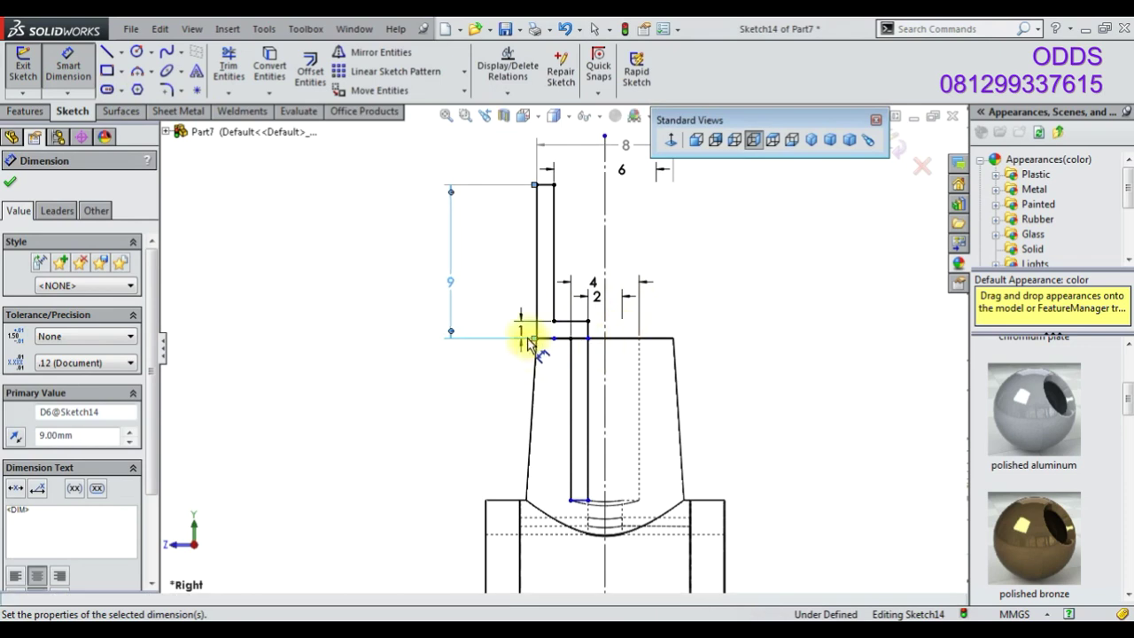
double_click(472, 317)
text(2)
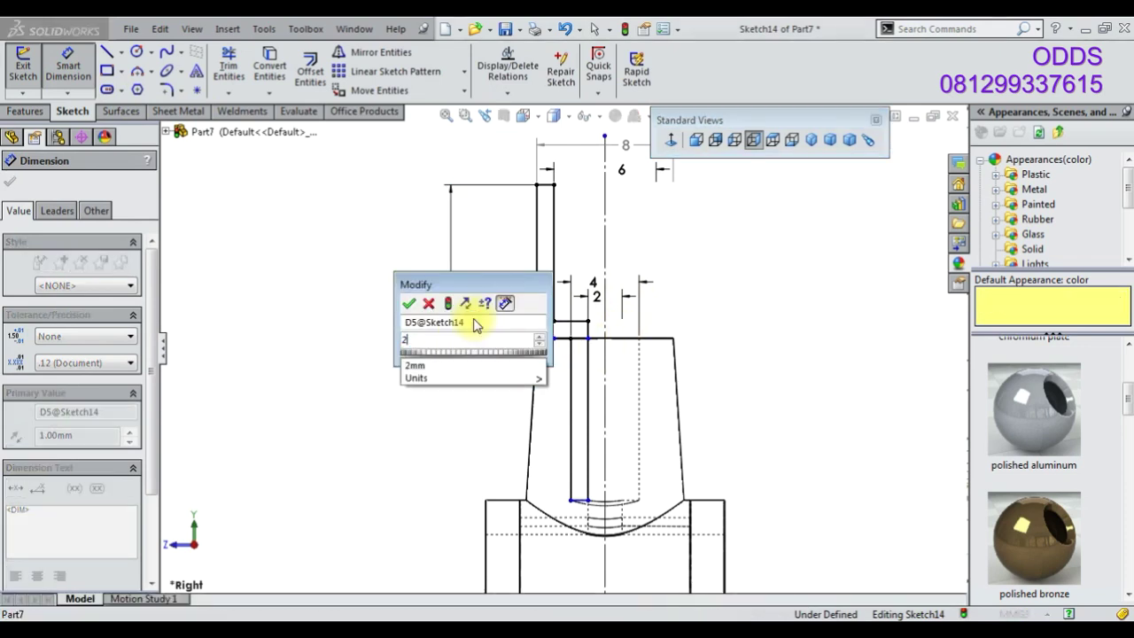
key(Return)
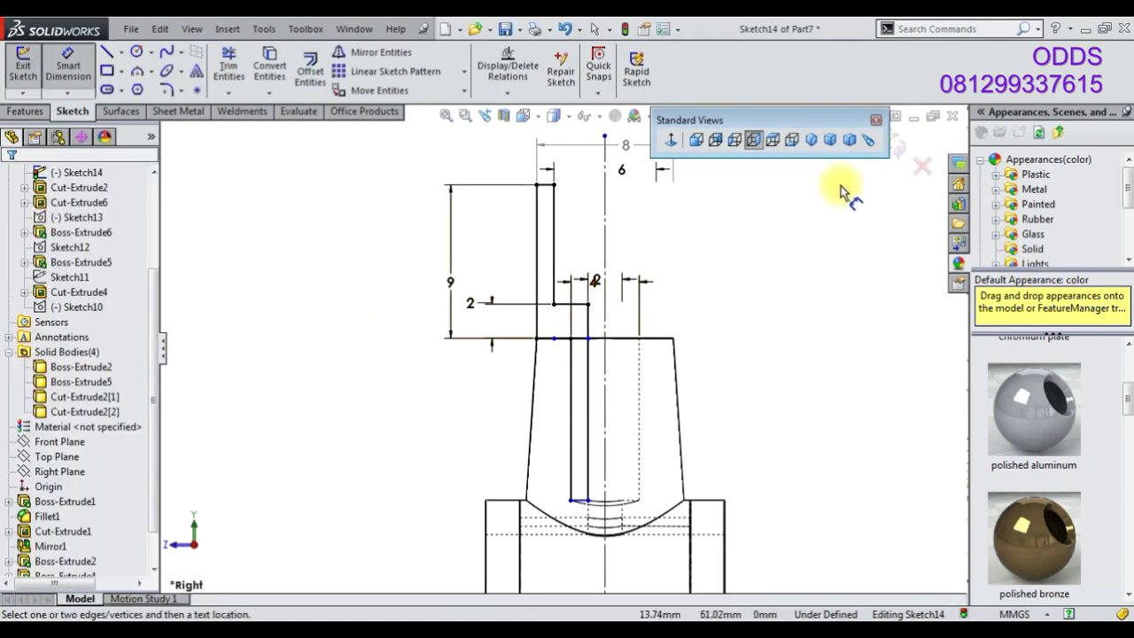
Switch the display style to Shaded and zoom out slightly
click(554, 116)
click(557, 152)
key(z)
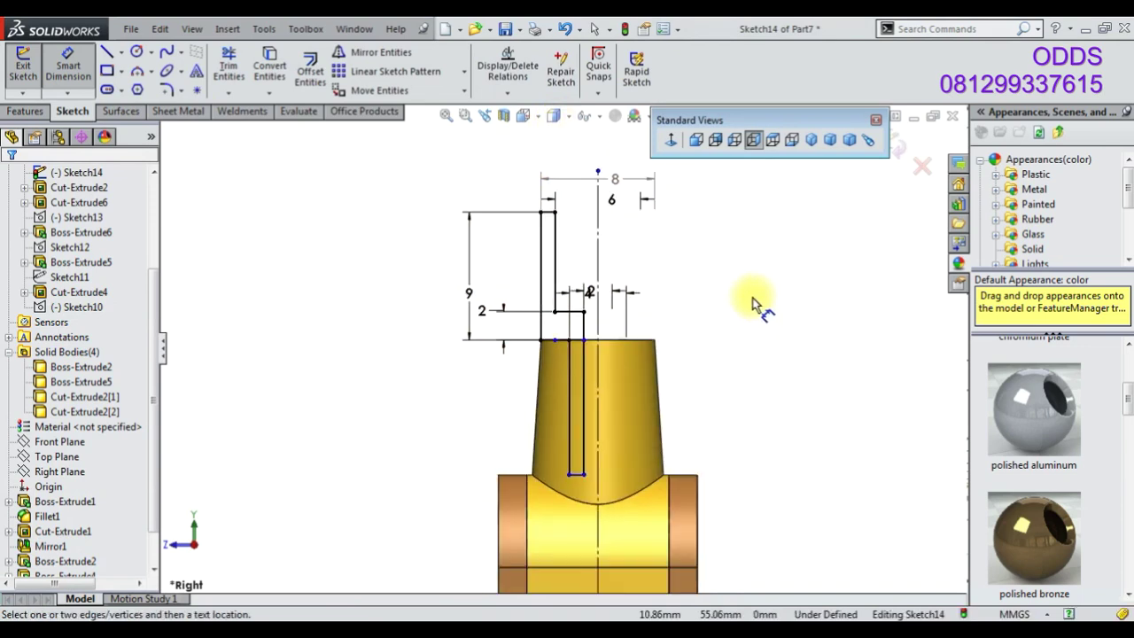
scroll(80, 266, down, 2)
click(25, 111)
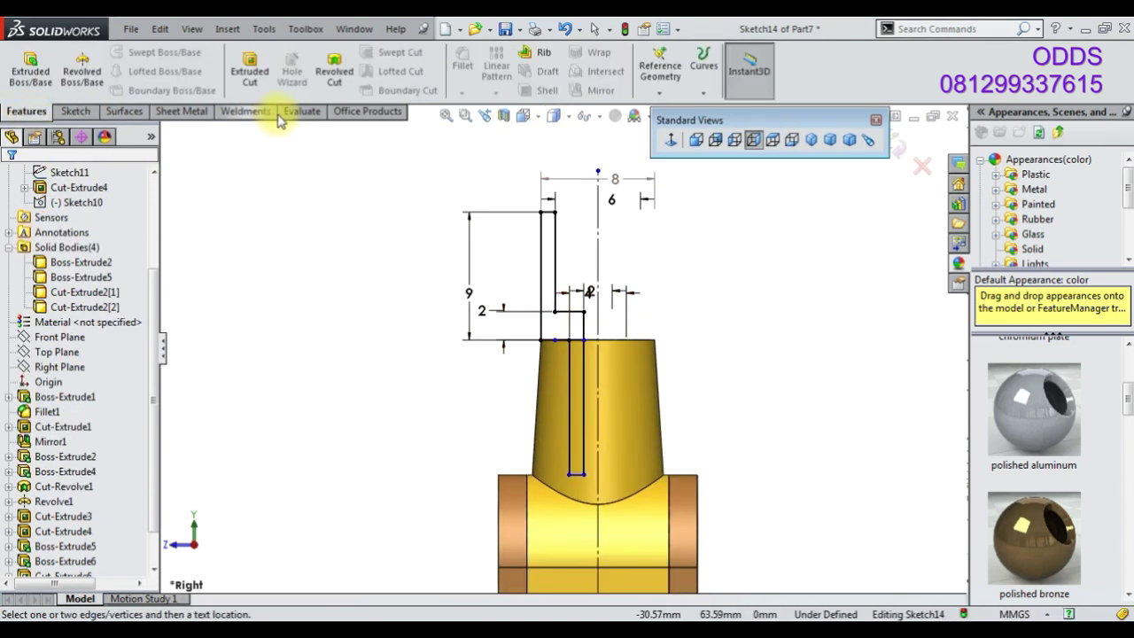
click(82, 71)
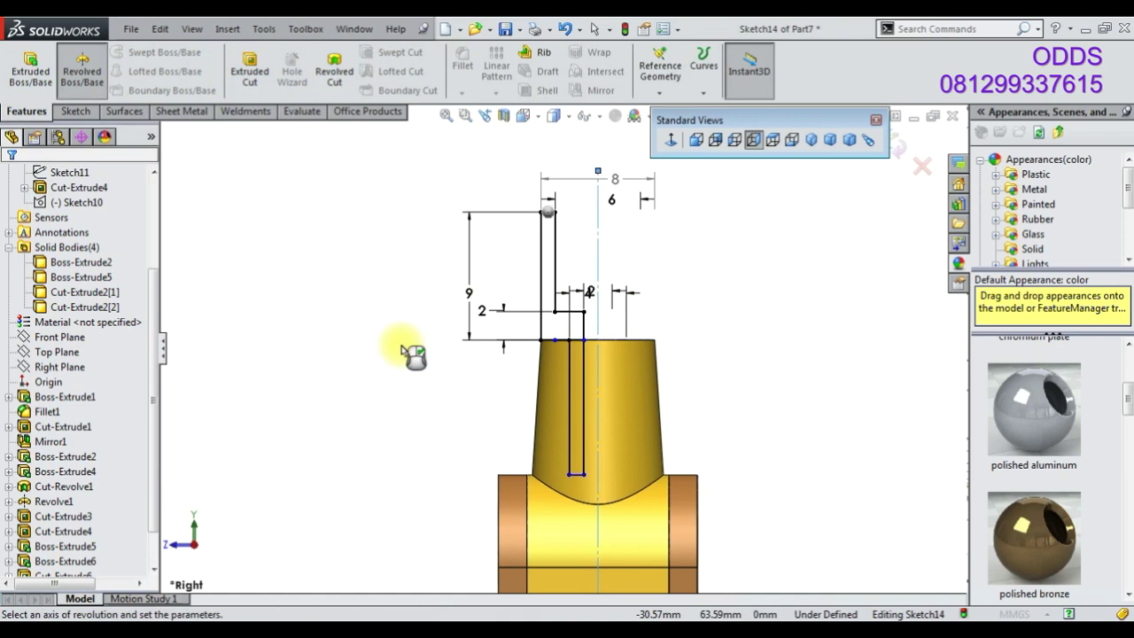
click(11, 391)
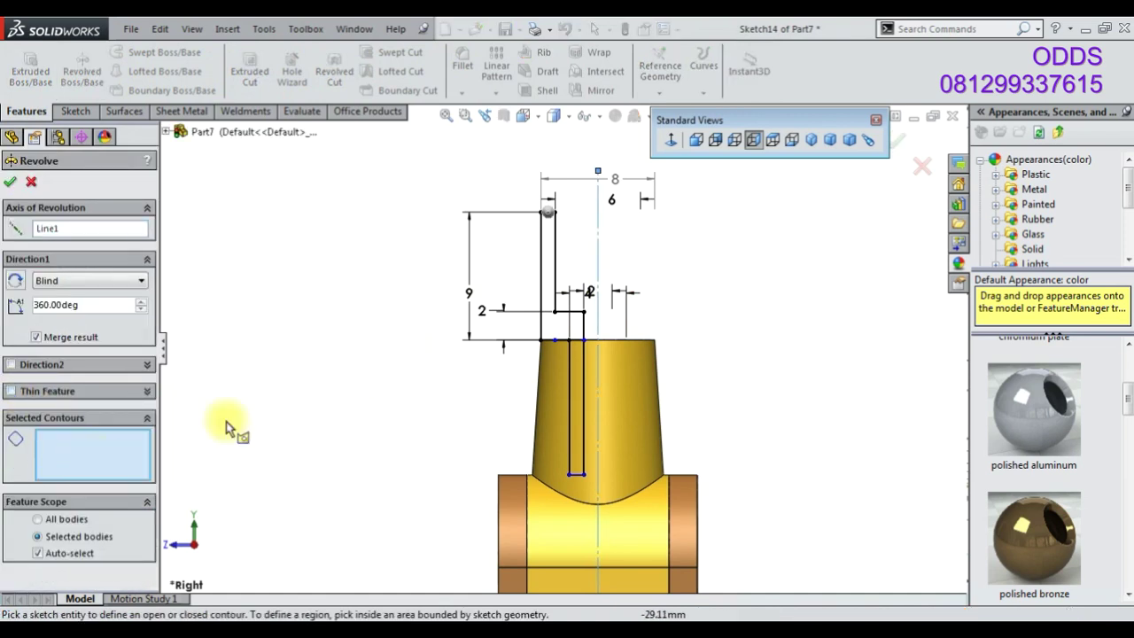
click(558, 326)
click(579, 387)
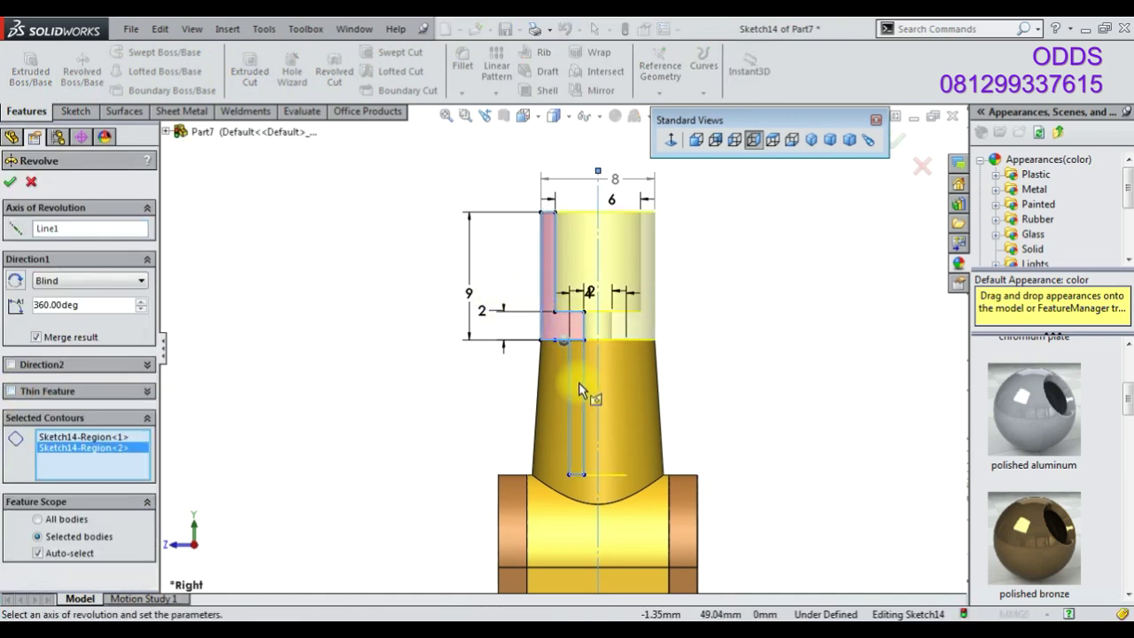
scroll(585, 337, down, 2)
scroll(535, 426, down, 2)
scroll(653, 412, up, 2)
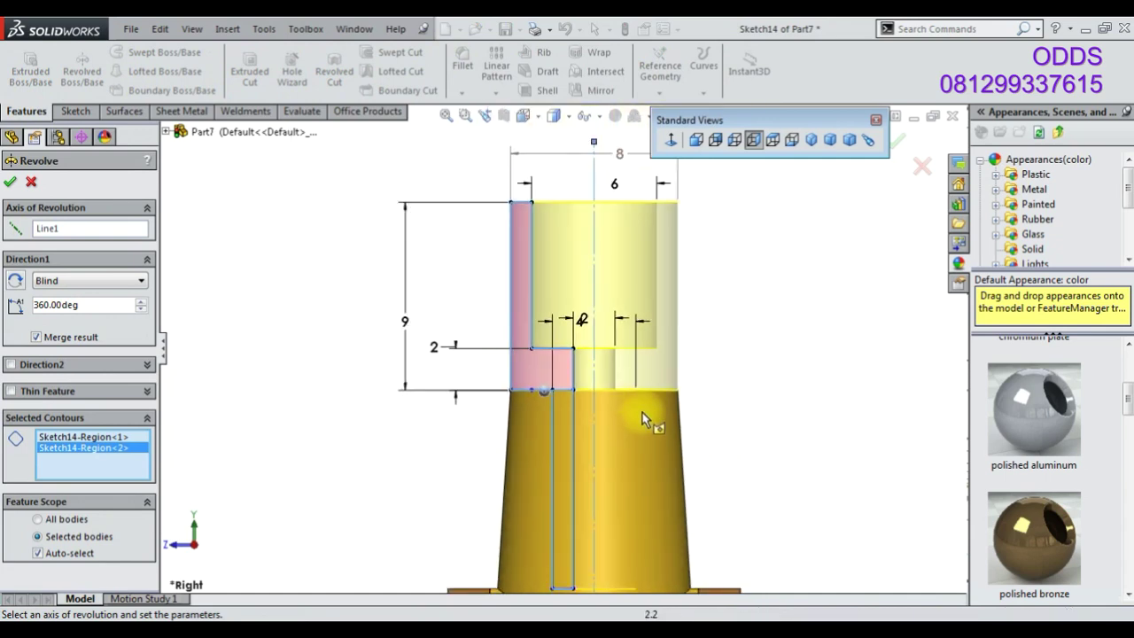
scroll(652, 412, up, 1)
click(456, 304)
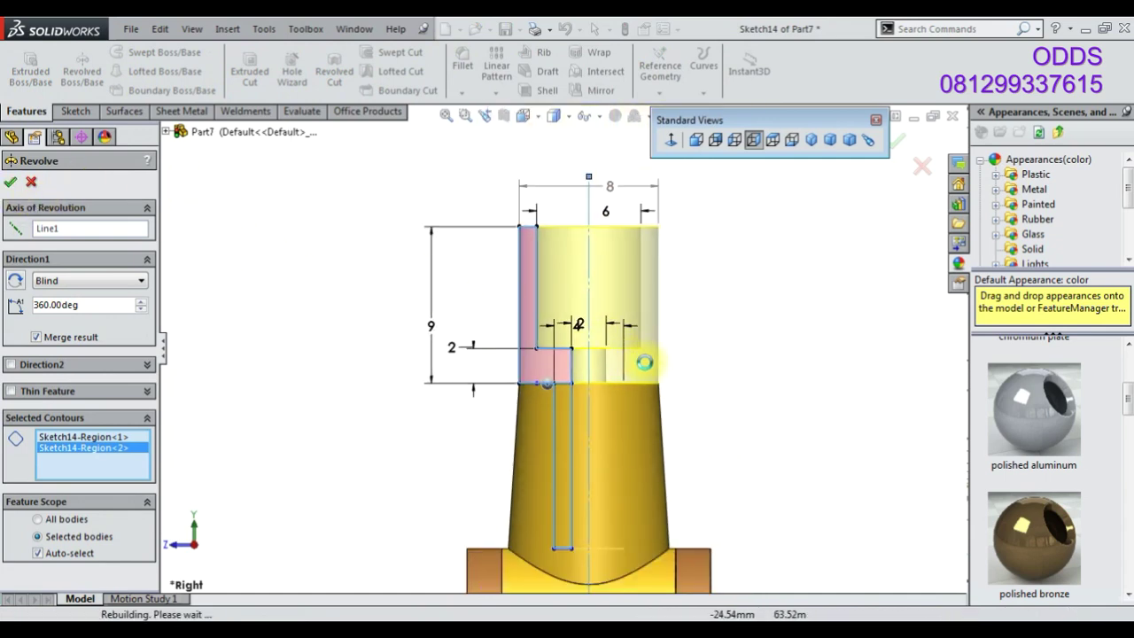
click(33, 189)
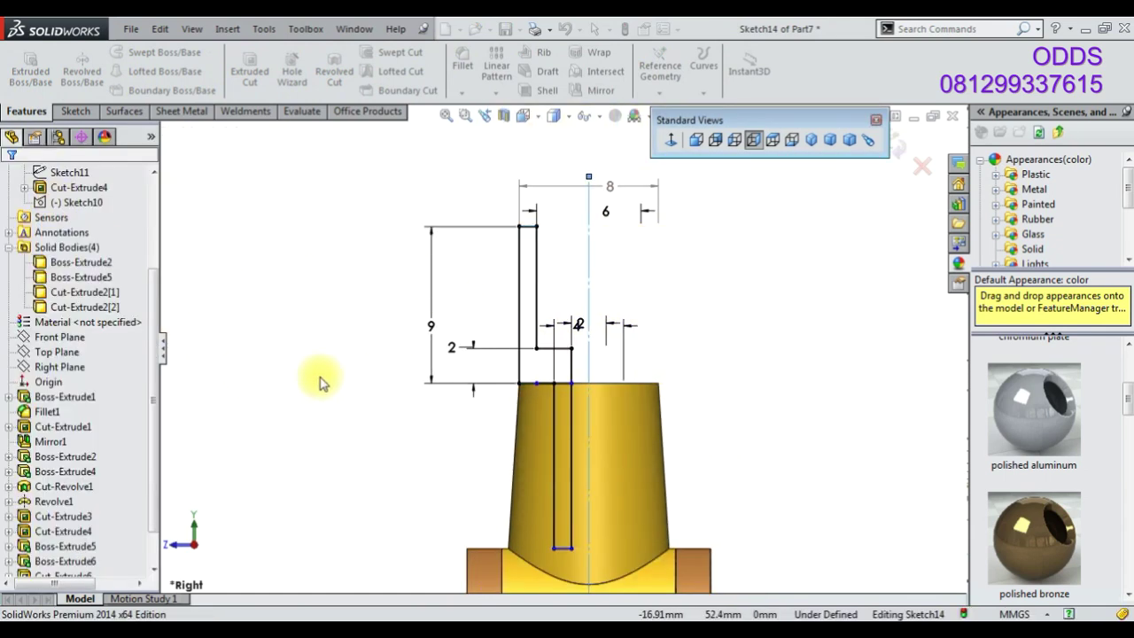
scroll(628, 425, down, 3)
click(717, 434)
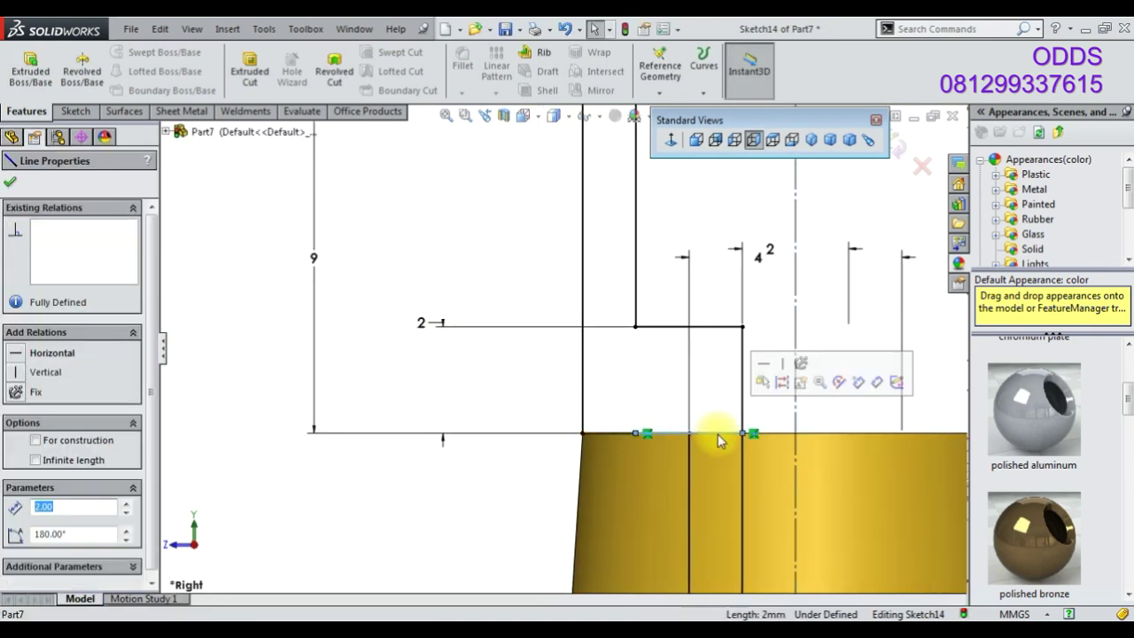
key(Escape)
click(669, 435)
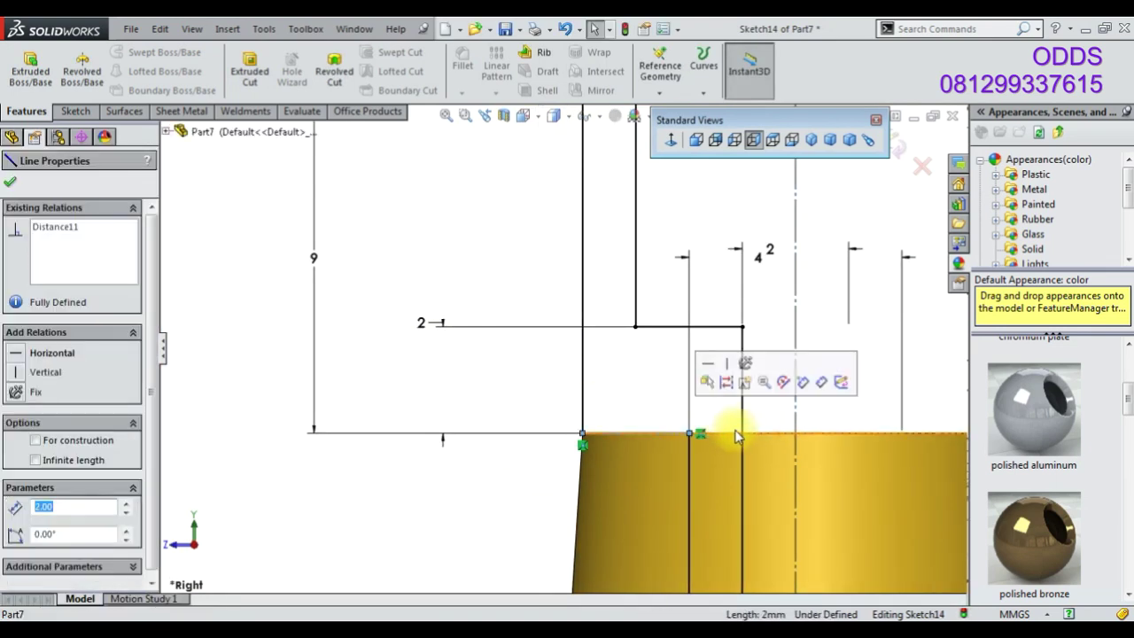
key(Escape)
scroll(647, 403, up, 3)
scroll(566, 381, up, 1)
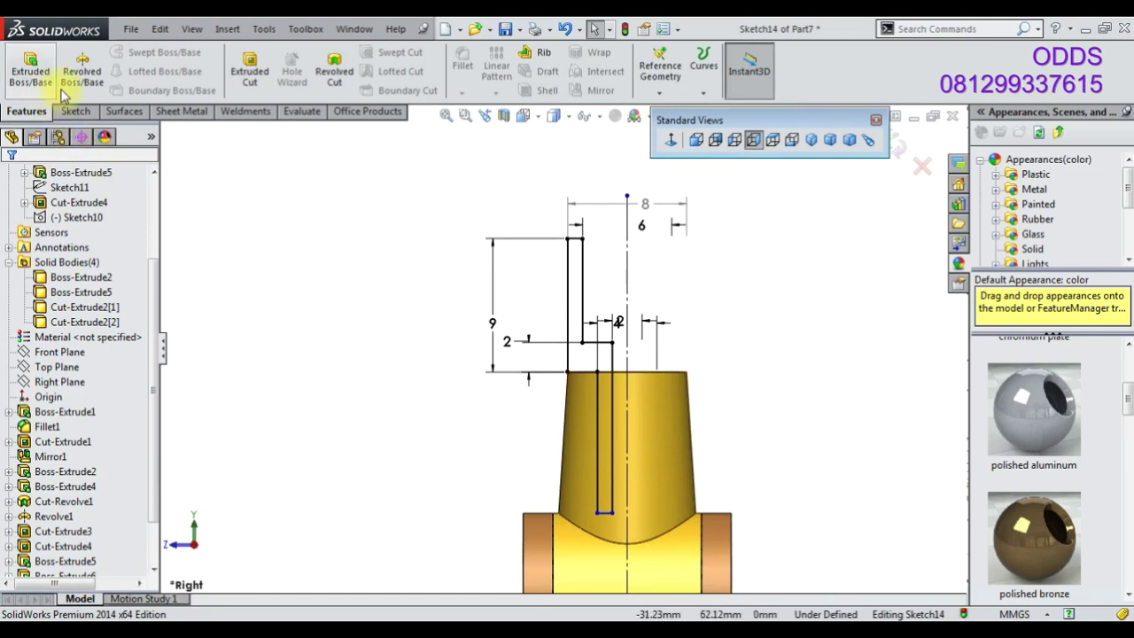
Revolve the sketch with Merge result unchecked, creating a separate cylinder on the tapered post
click(81, 70)
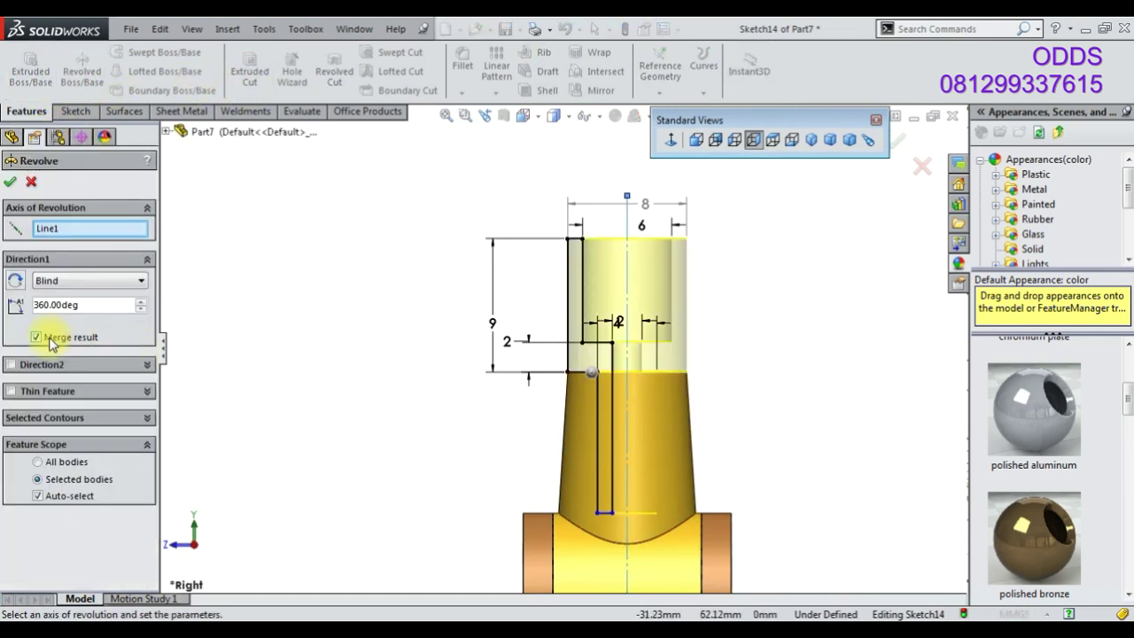
click(51, 341)
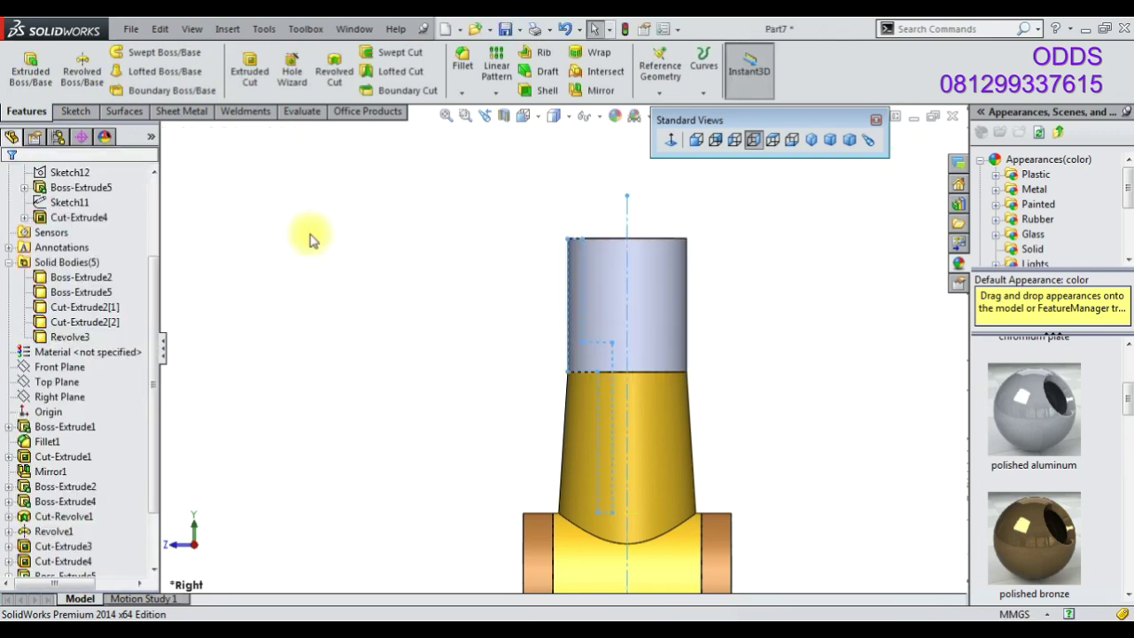
scroll(677, 341, down, 3)
click(677, 336)
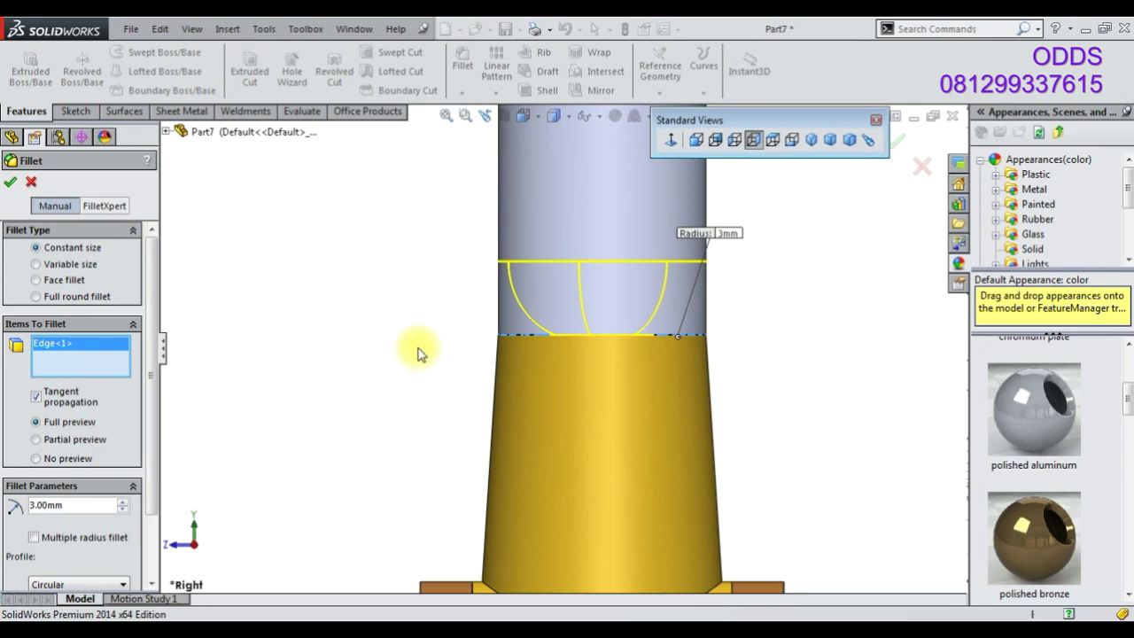
Apply the 3 mm fillet, undo the neck fillet, and hide the tapered cone body
key(Return)
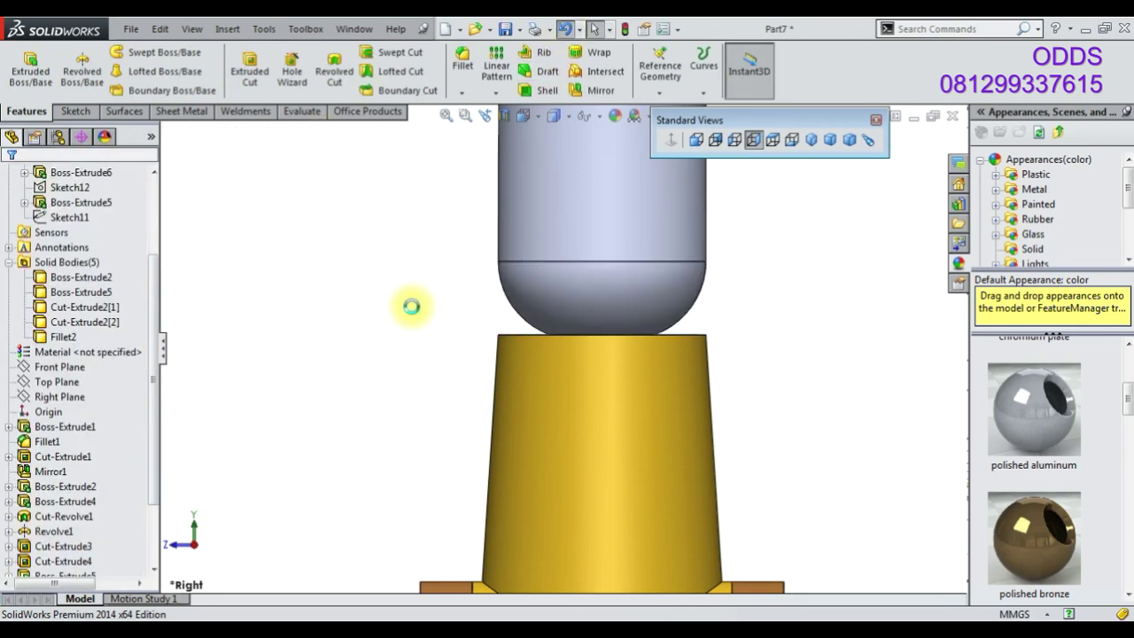
key(ctrl+z)
click(566, 382)
click(624, 339)
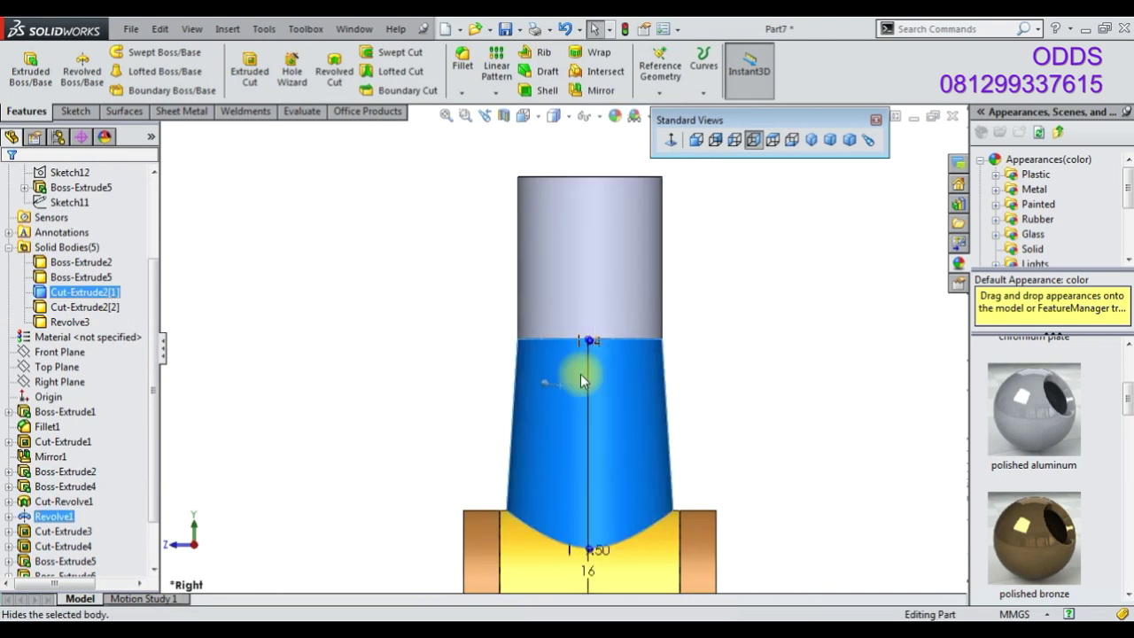
Fillet the edge where the wide cylinder meets the inner shaft at 3 mm
scroll(576, 339, up, 2)
middle_drag(577, 339, 531, 222)
click(463, 62)
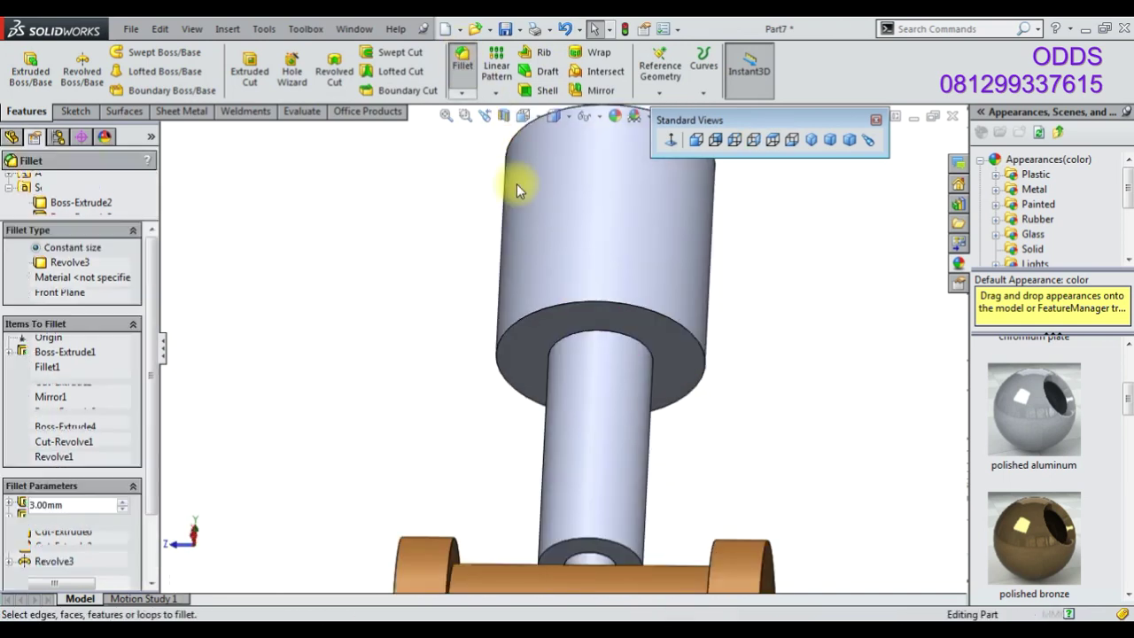
text(3)
click(599, 338)
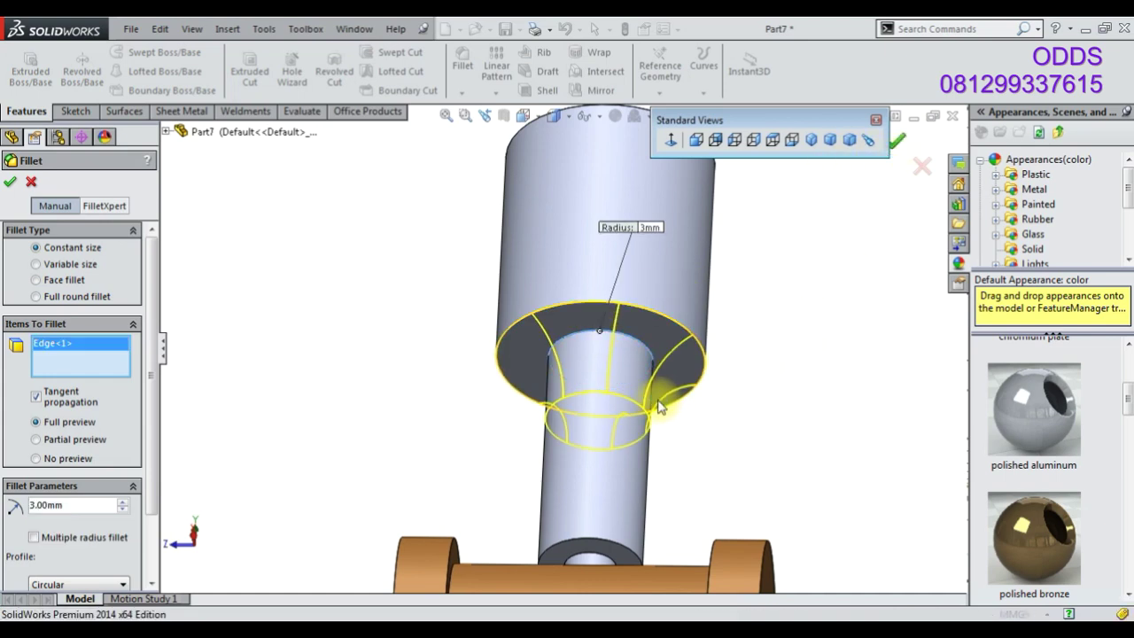
key(Return)
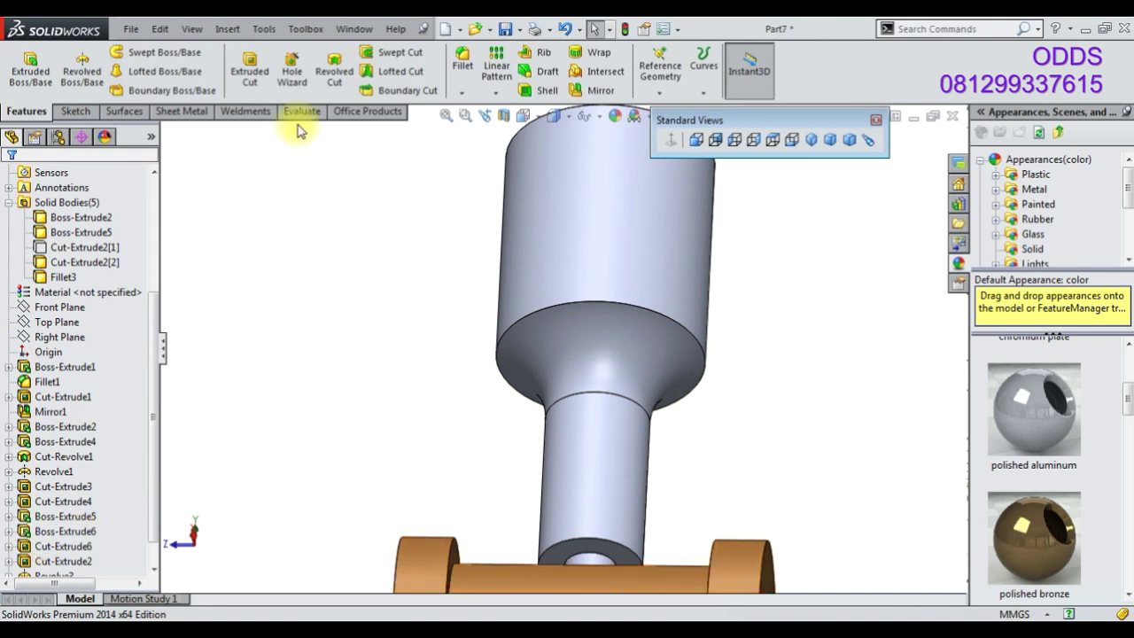
Edit Fillet3 to a 1.5 mm radius on the wide cylinder's outer bottom rim instead of the neck
scroll(89, 496, down, 1)
right_click(53, 561)
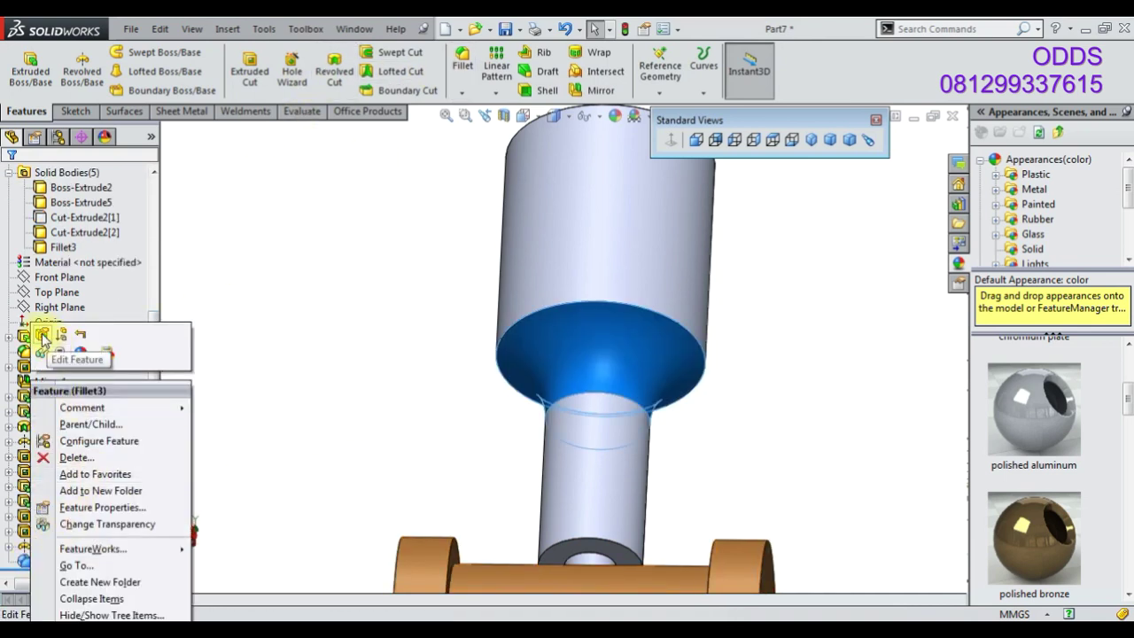
click(43, 335)
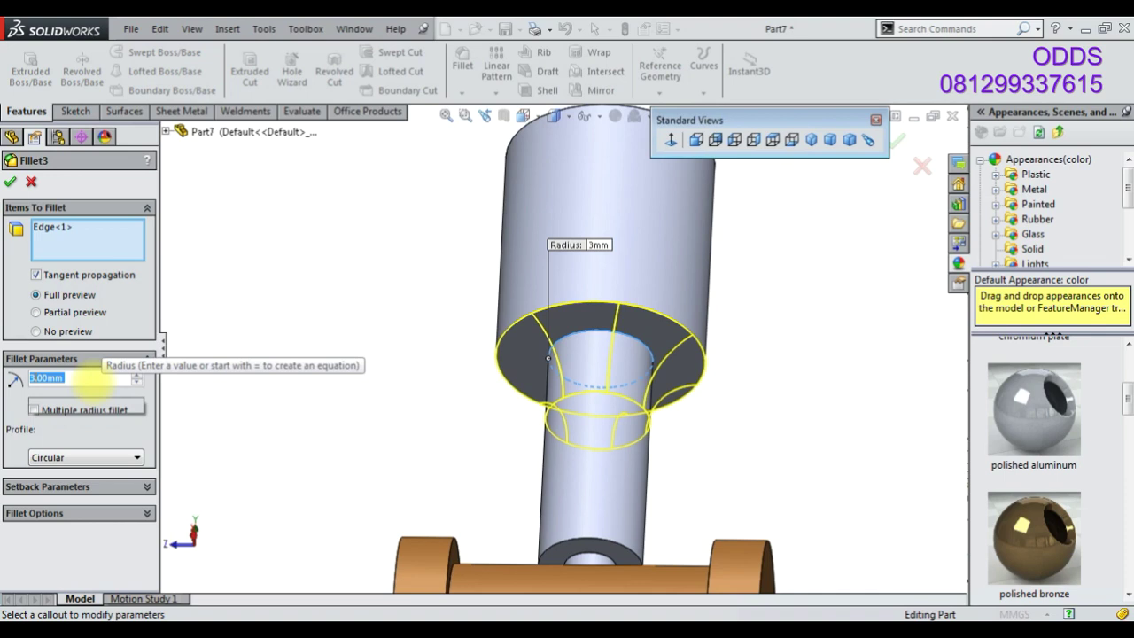
text(5)
key(BackSpace)
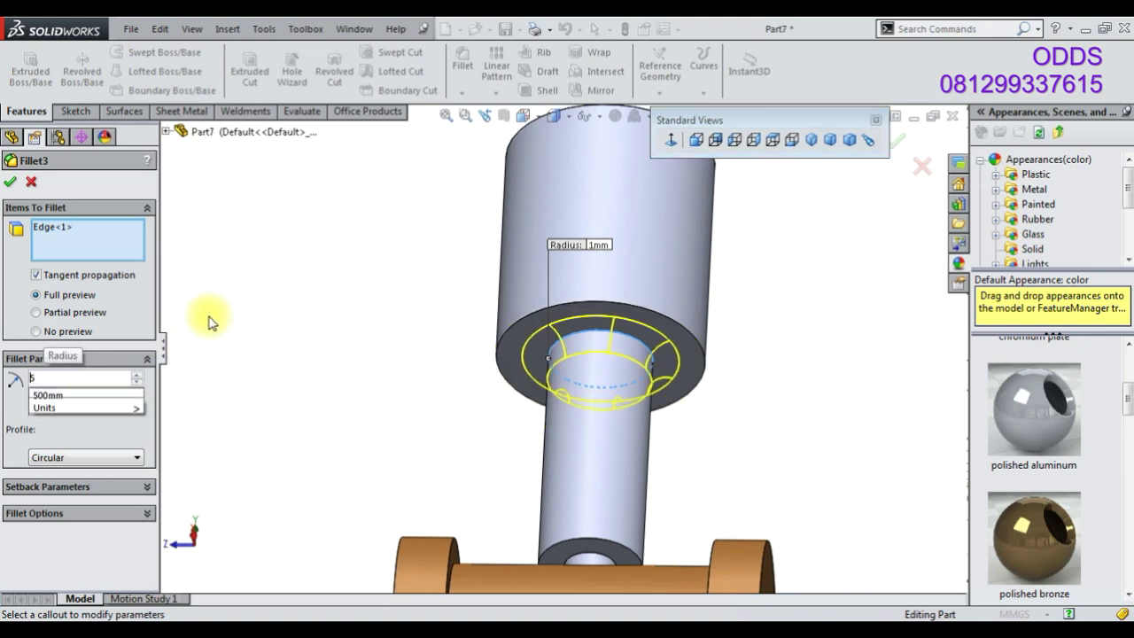
text(1.5)
key(Return)
click(607, 334)
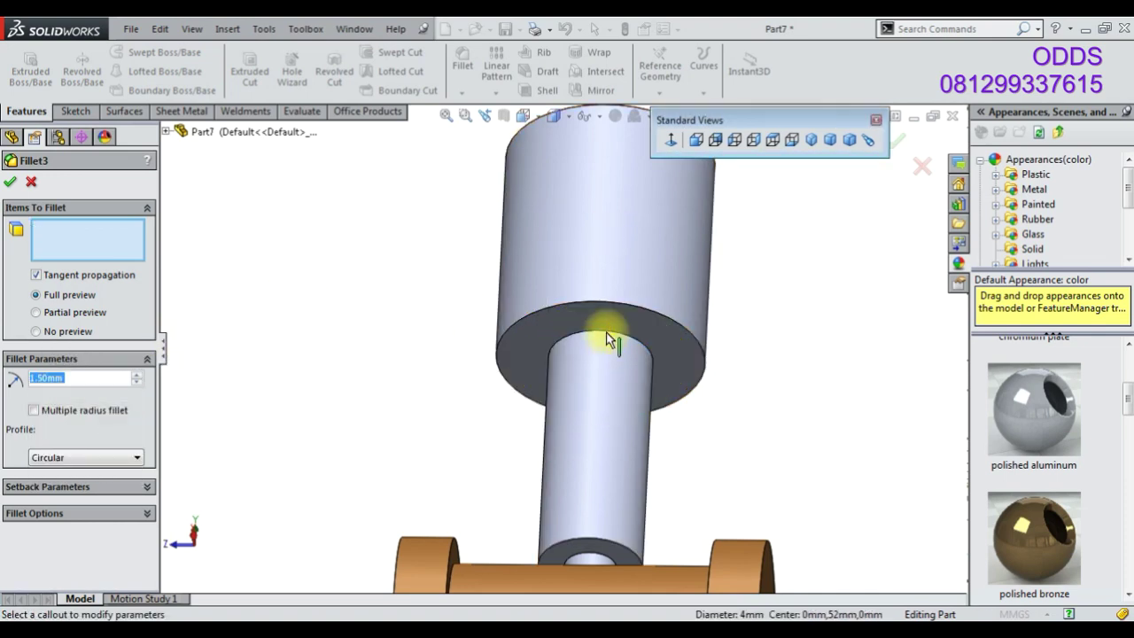
click(617, 308)
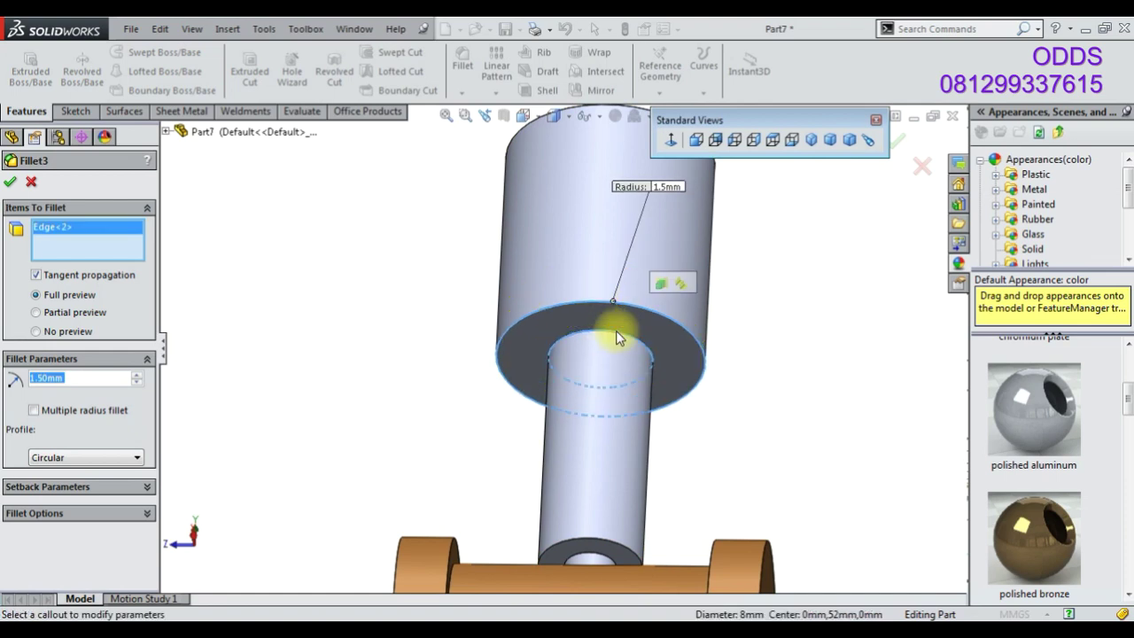
click(615, 331)
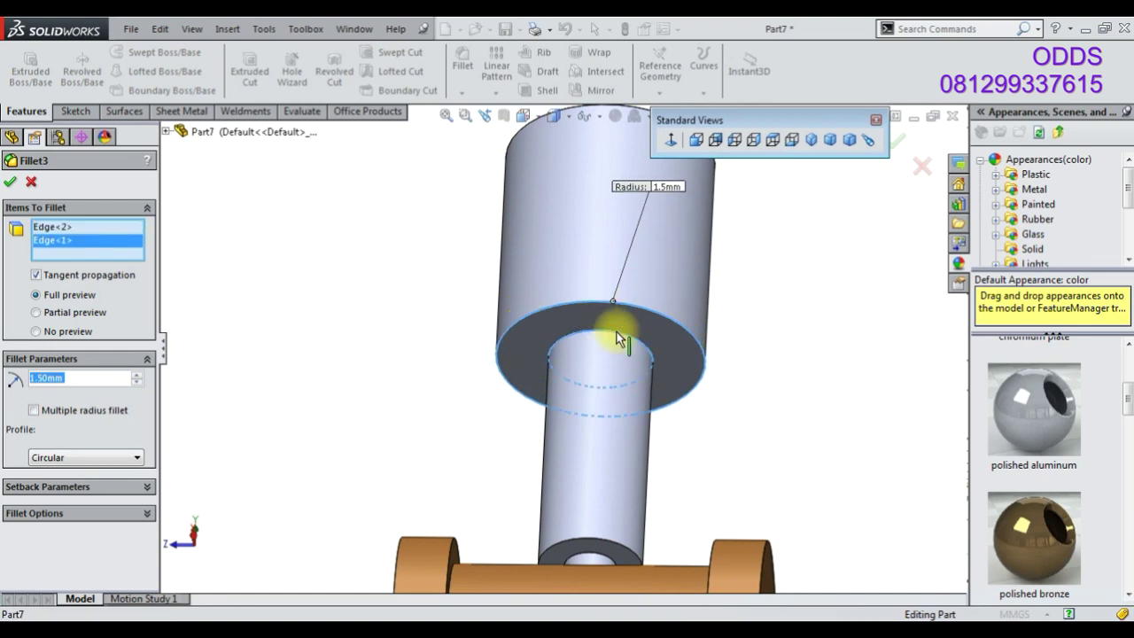
click(11, 186)
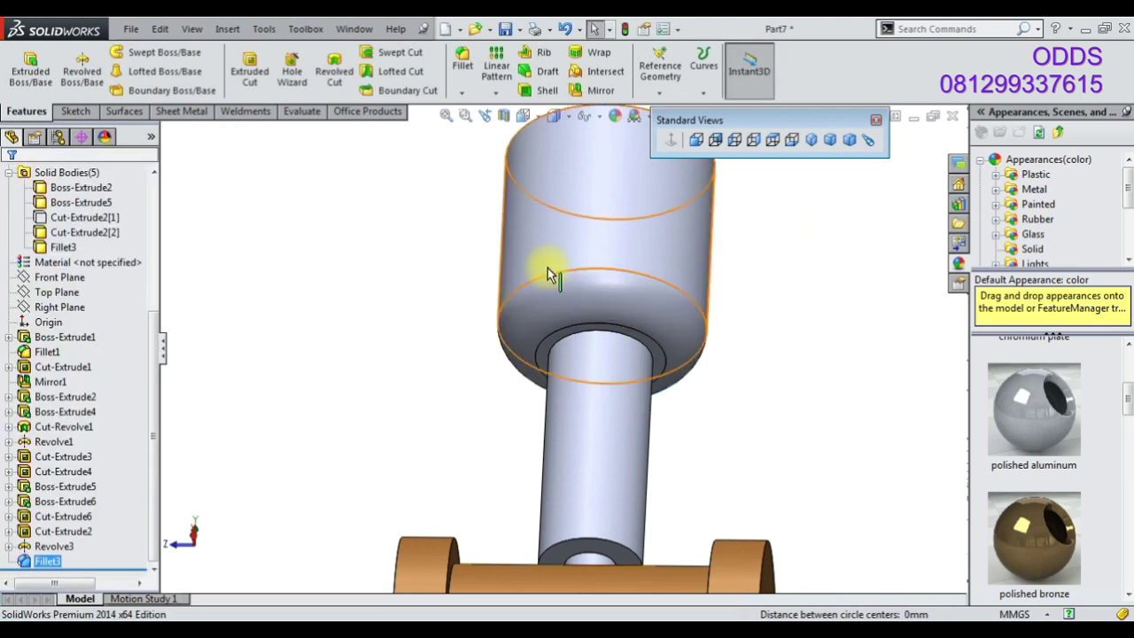
Show the hidden tapered body again and view the part isometrically
click(547, 268)
right_click(81, 352)
click(94, 325)
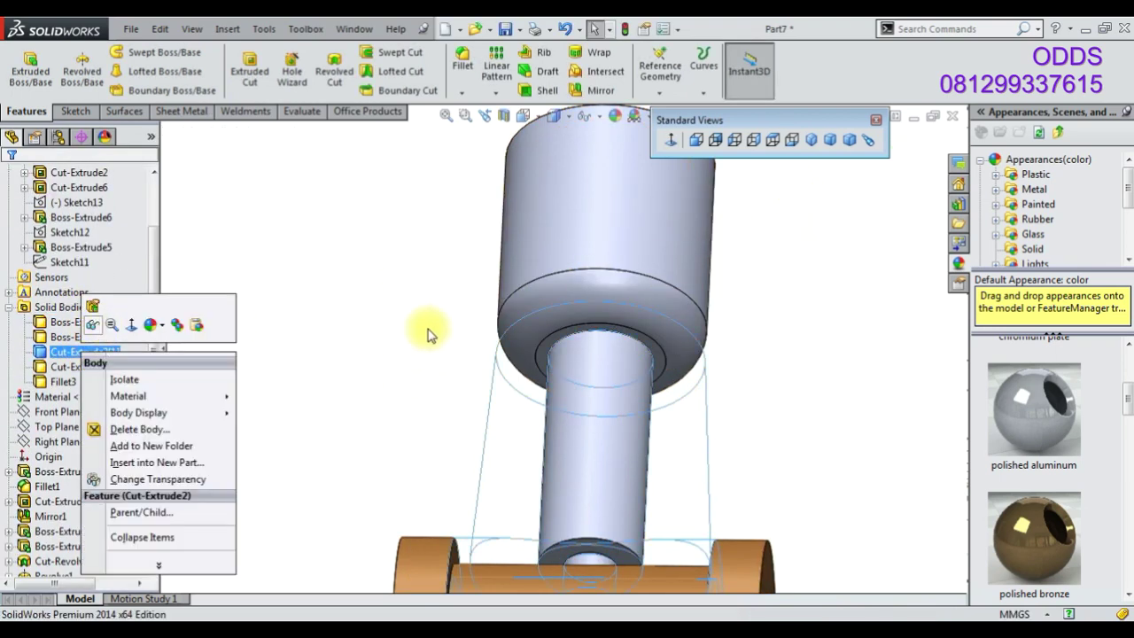
click(421, 329)
middle_drag(425, 336, 536, 379)
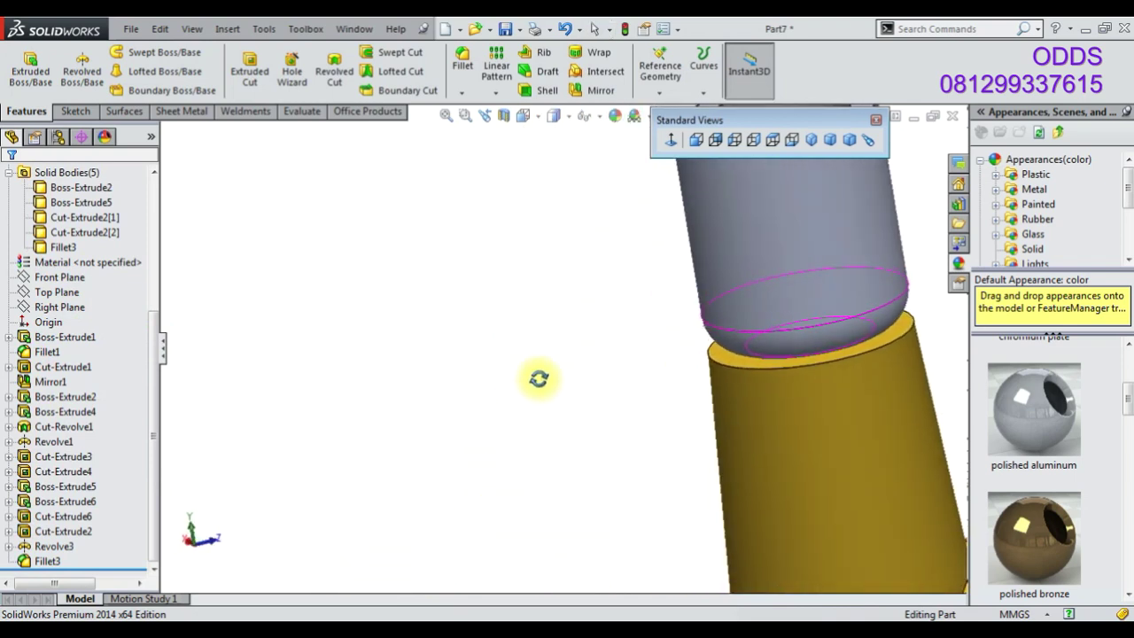
click(811, 139)
scroll(585, 222, down, 3)
Give the top cylinder body a polished copper appearance
click(562, 195)
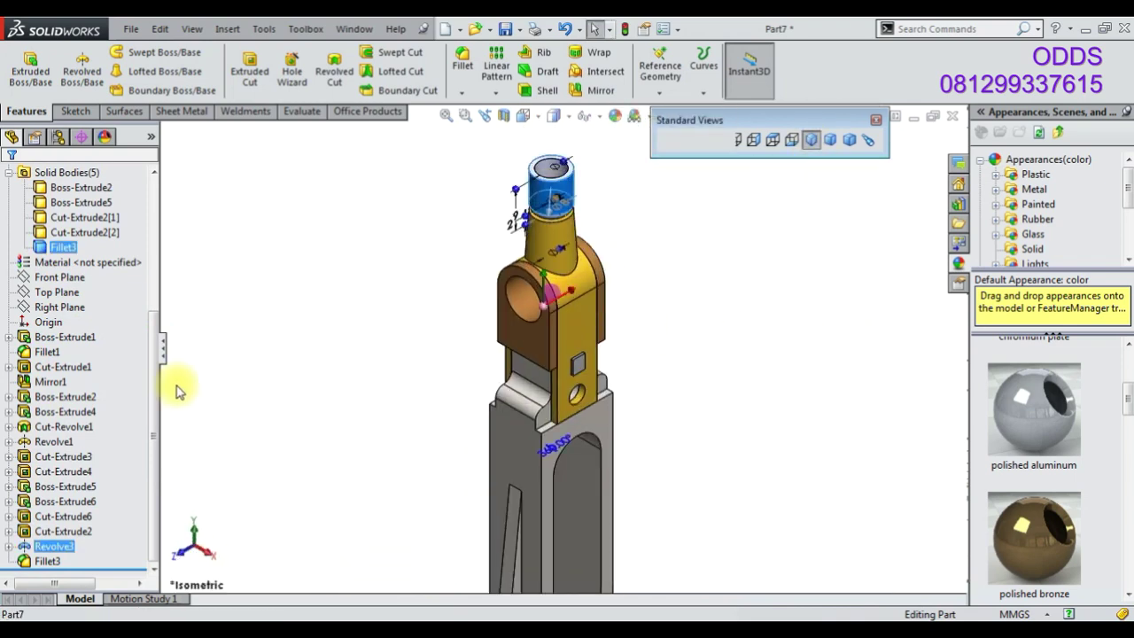
click(62, 248)
scroll(1054, 392, up, 2)
scroll(1054, 392, down, 5)
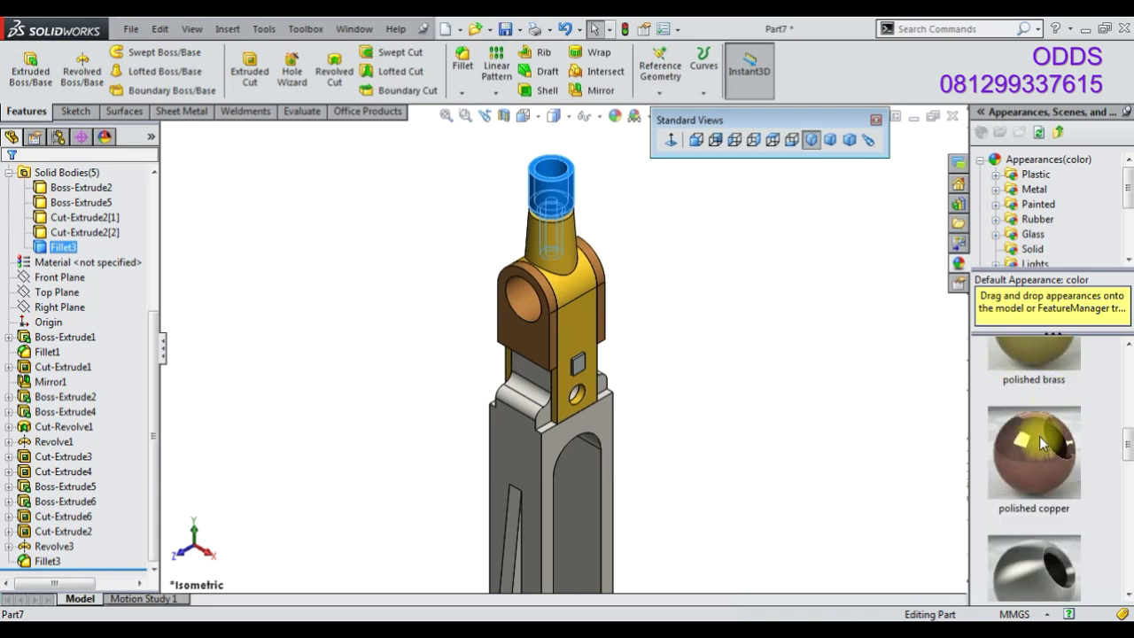
click(1036, 443)
Enlarge the small square peg on Boss-Extrude5 by setting its dimension to 2 mm
drag(1026, 600, 589, 366)
click(581, 363)
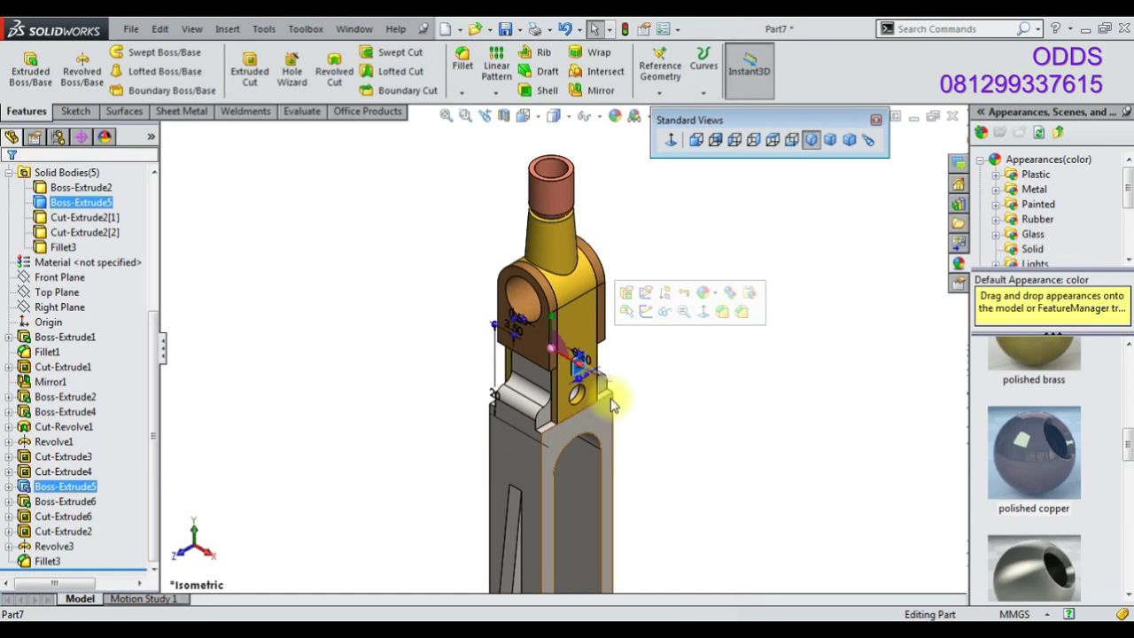
scroll(581, 364, down, 2)
scroll(584, 361, down, 2)
scroll(601, 361, down, 2)
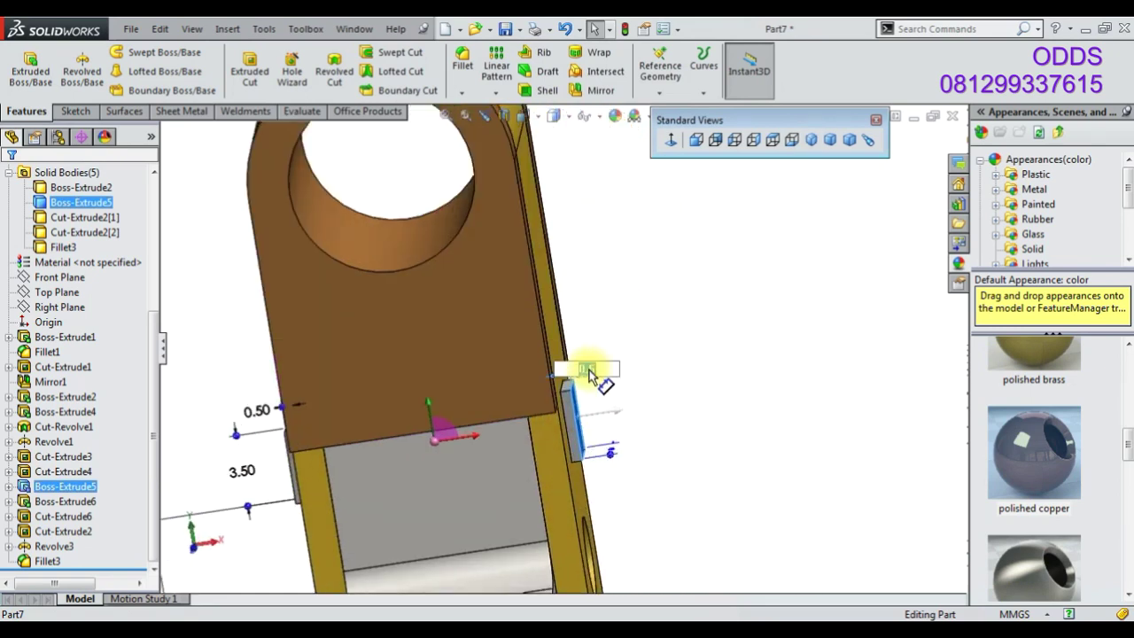
text(2)
click(257, 410)
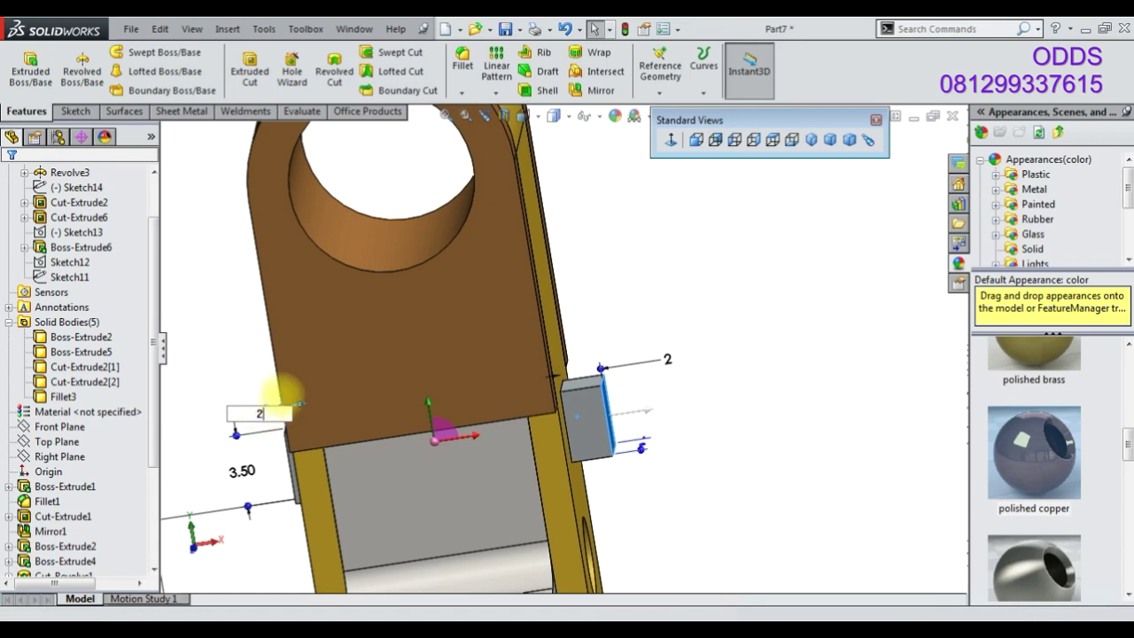
key(Return)
mouse_move(764, 355)
middle_down()
mouse_move(688, 370)
mouse_move(566, 478)
mouse_move(711, 374)
mouse_move(720, 306)
middle_up()
click(811, 139)
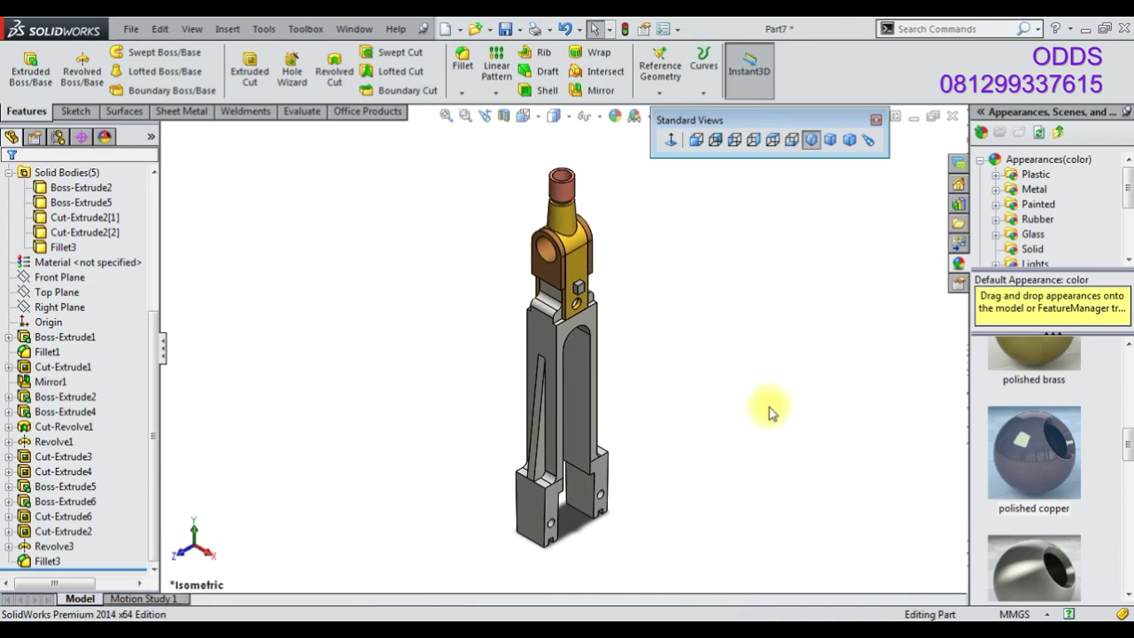
scroll(590, 245, down, 3)
scroll(487, 293, down, 3)
scroll(356, 424, down, 3)
middle_drag(356, 424, 417, 319)
scroll(1045, 610, down, 1)
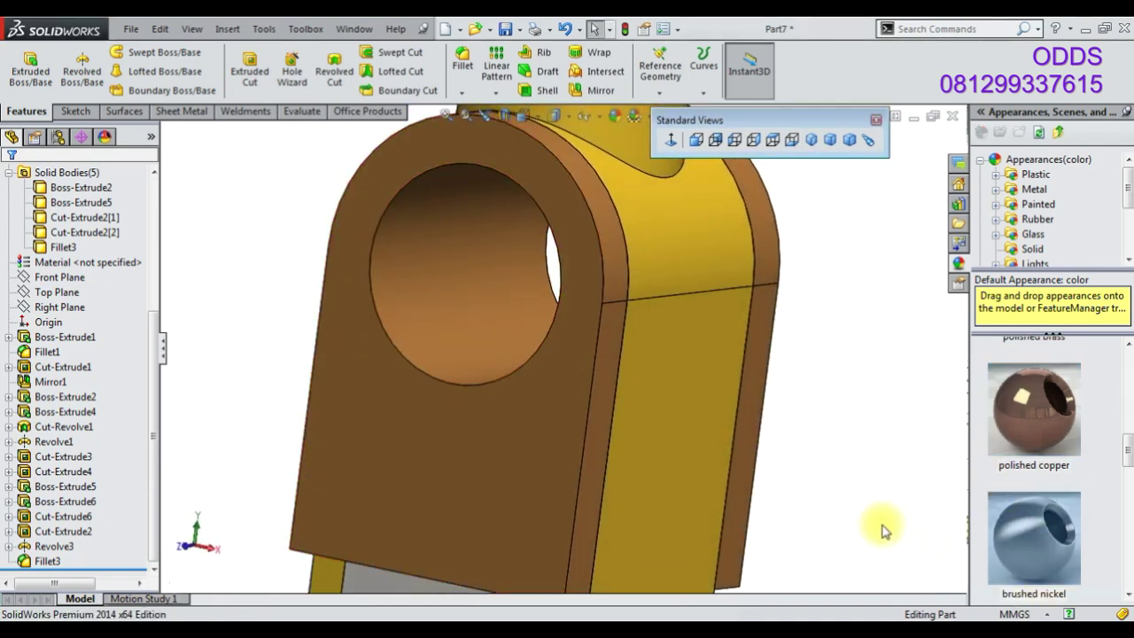
scroll(797, 532, up, 5)
scroll(664, 522, up, 2)
scroll(531, 491, down, 2)
mouse_move(493, 478)
middle_down()
mouse_move(434, 514)
mouse_move(463, 470)
mouse_move(447, 398)
middle_up()
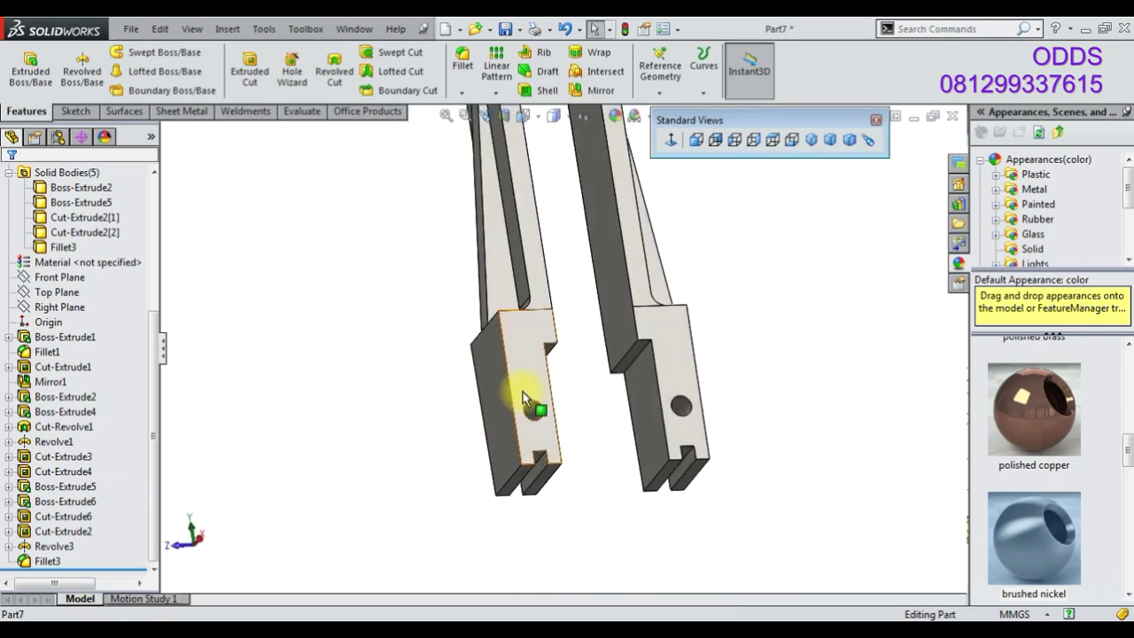
middle_drag(523, 391, 531, 400)
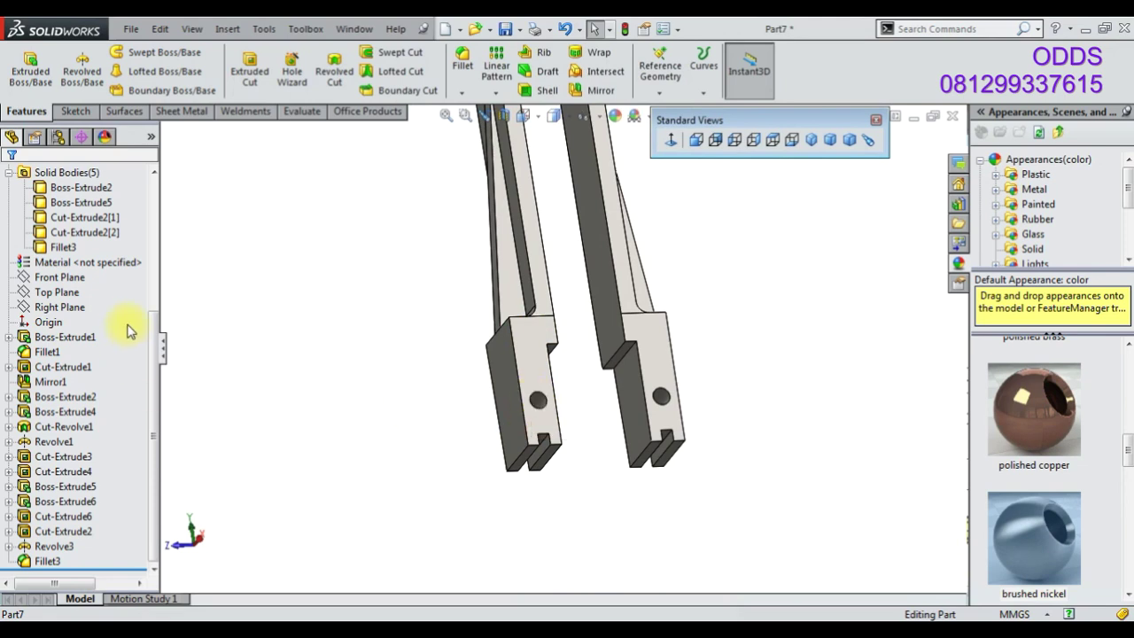
click(66, 277)
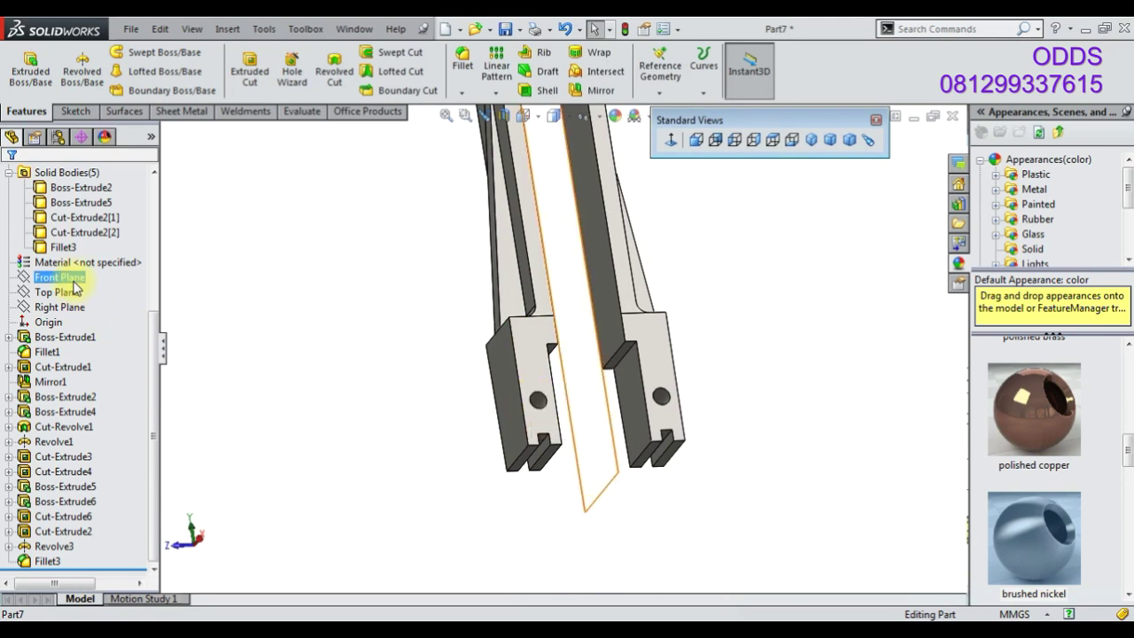
Start a new sketch on the Front Plane and view it face-on
right_click(74, 280)
click(92, 255)
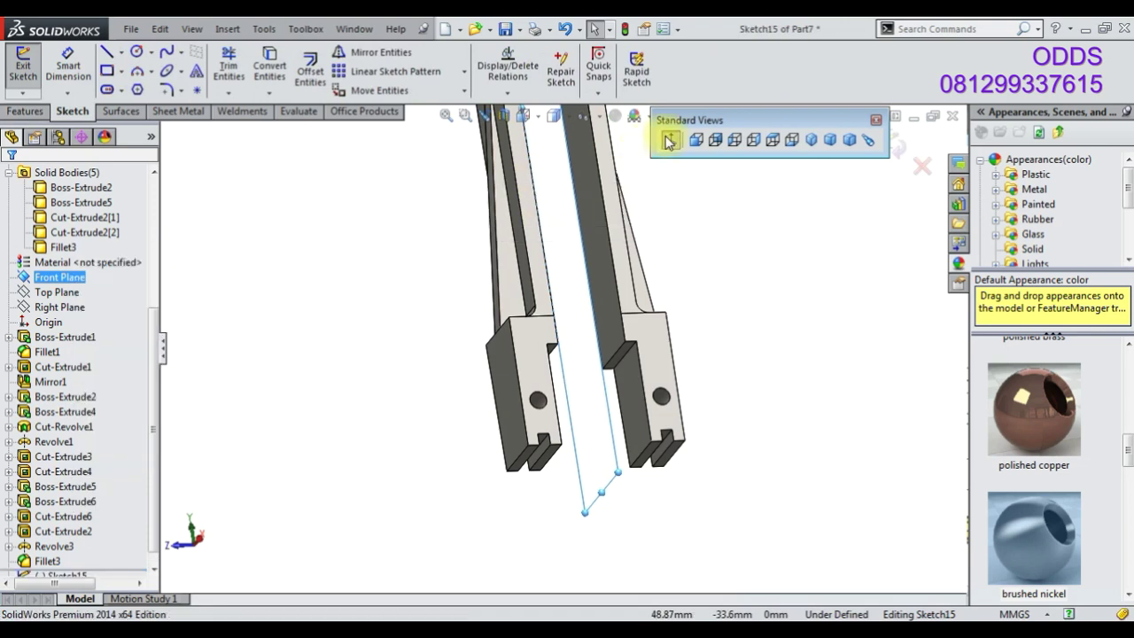
click(668, 141)
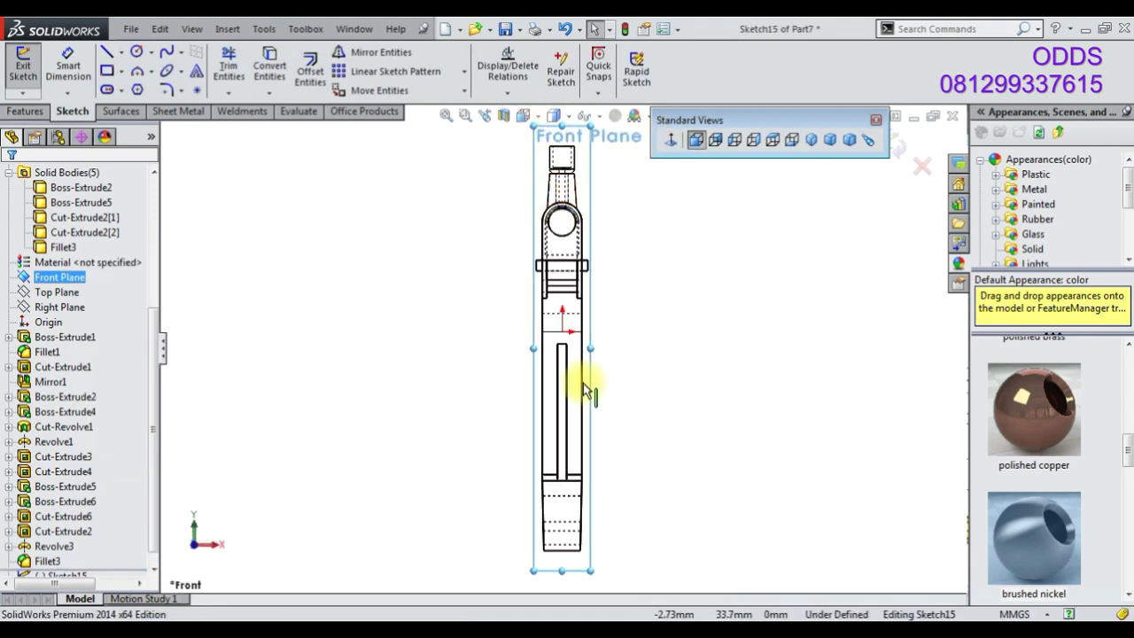
scroll(574, 527, down, 3)
middle_drag(574, 527, 544, 526)
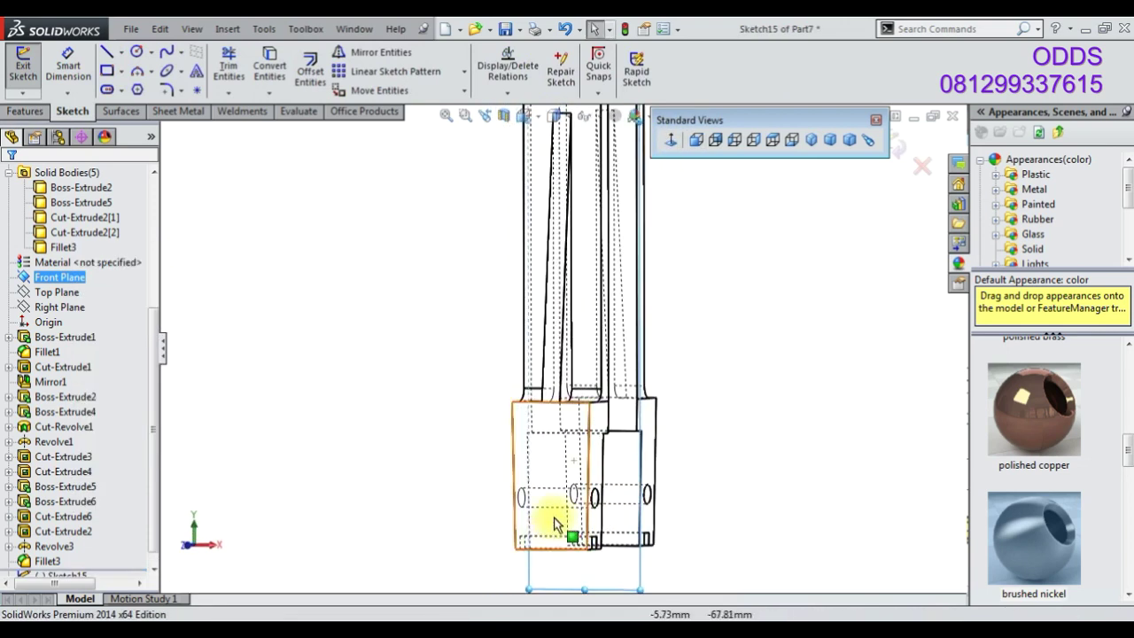
click(695, 140)
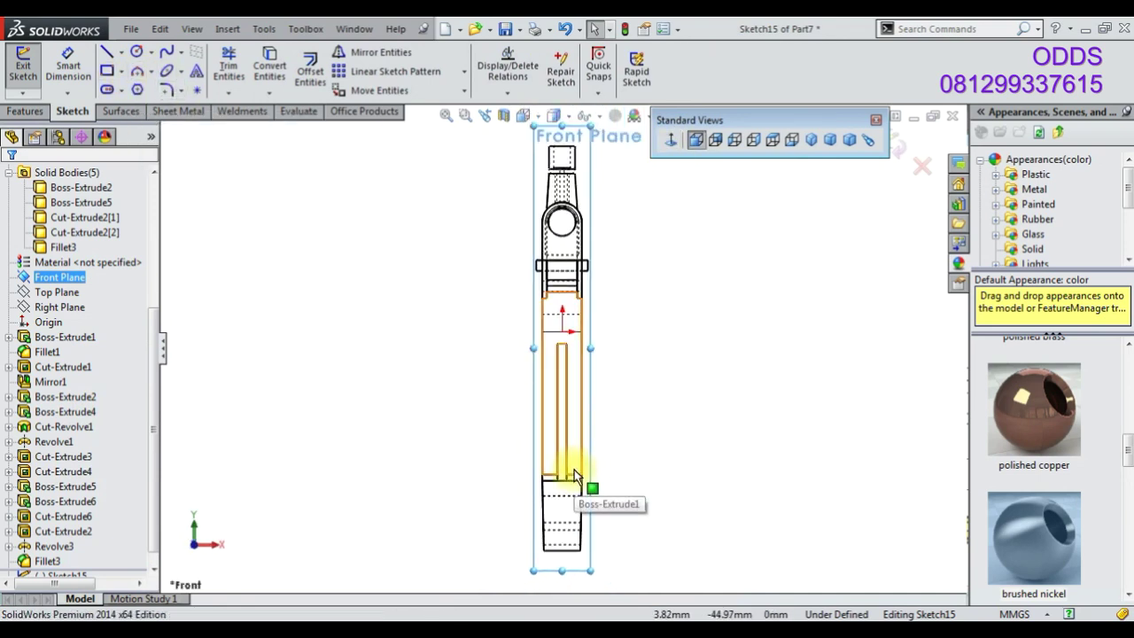
Orbit to check the leg ends in 3D, then return to the flat front view
scroll(595, 531, down, 1)
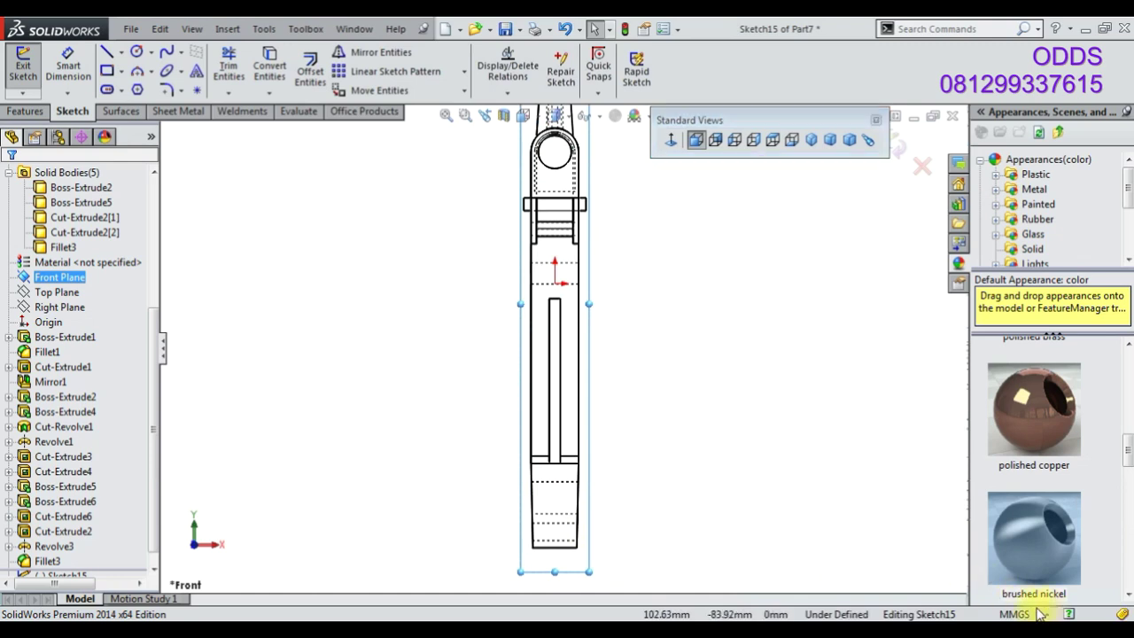
mouse_move(617, 531)
middle_down()
mouse_move(470, 502)
mouse_move(561, 463)
mouse_move(506, 434)
mouse_move(510, 524)
middle_up()
scroll(558, 467, down, 3)
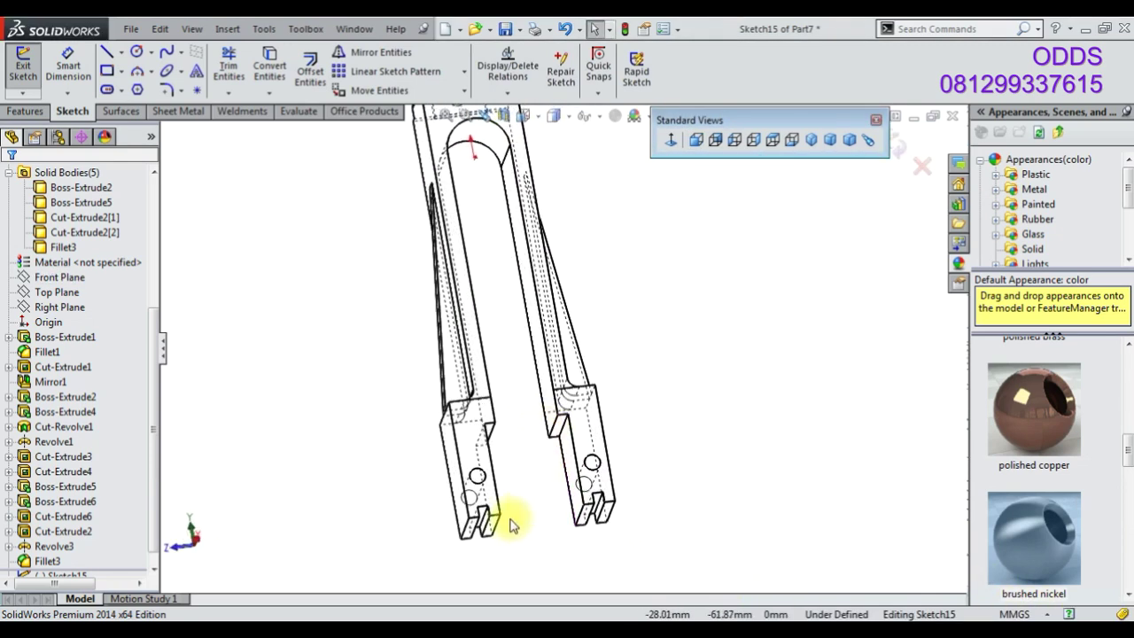
scroll(510, 524, down, 3)
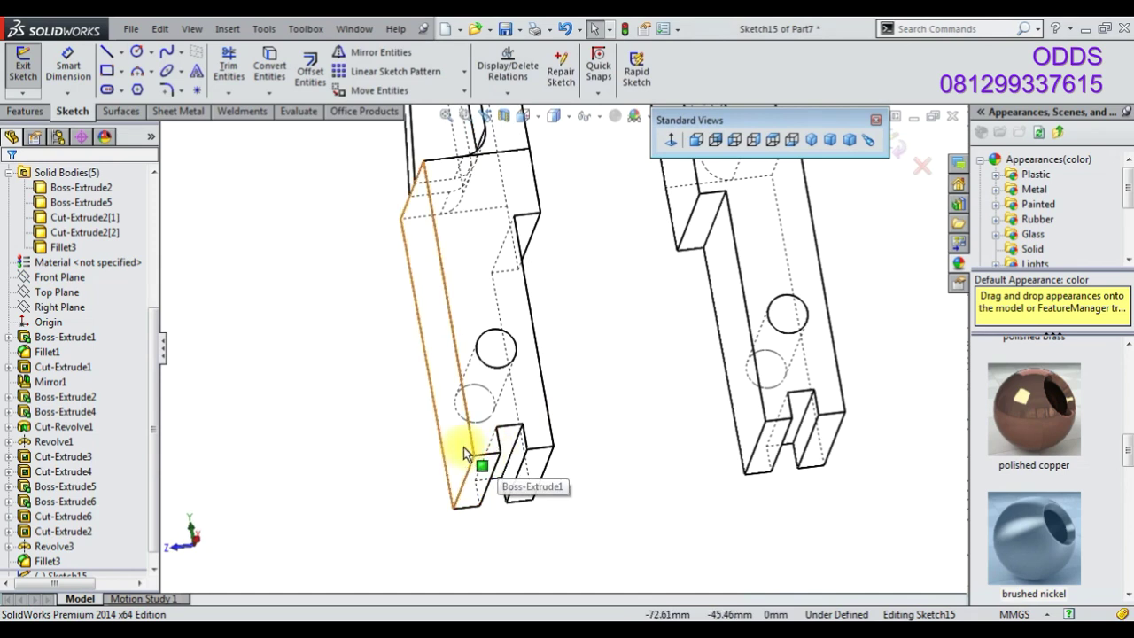
click(671, 139)
click(130, 64)
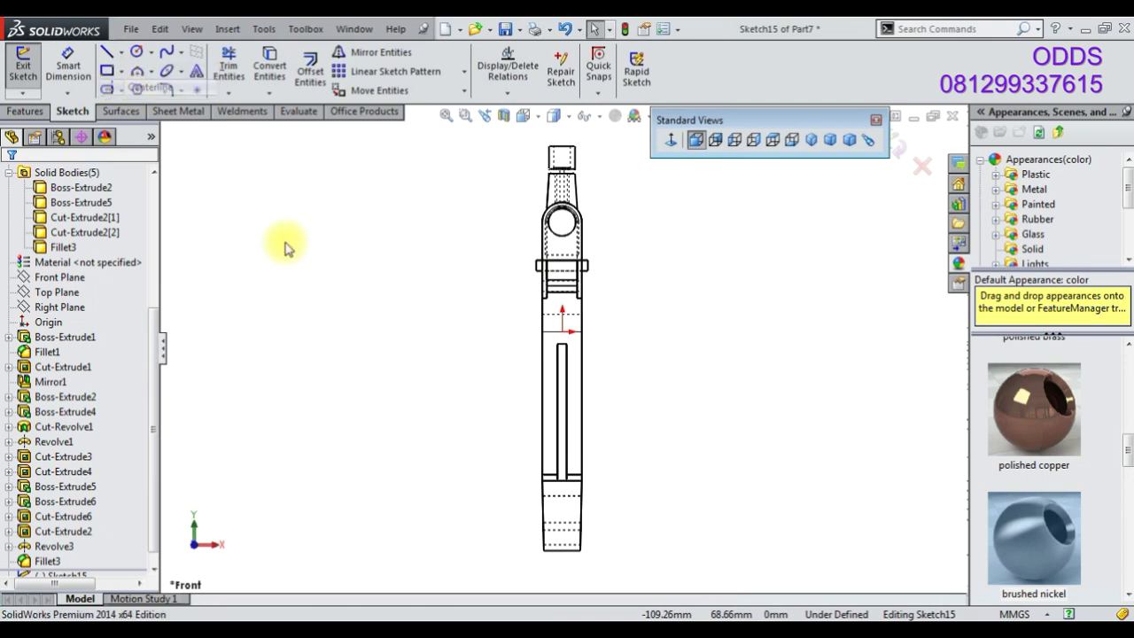
scroll(572, 531, down, 2)
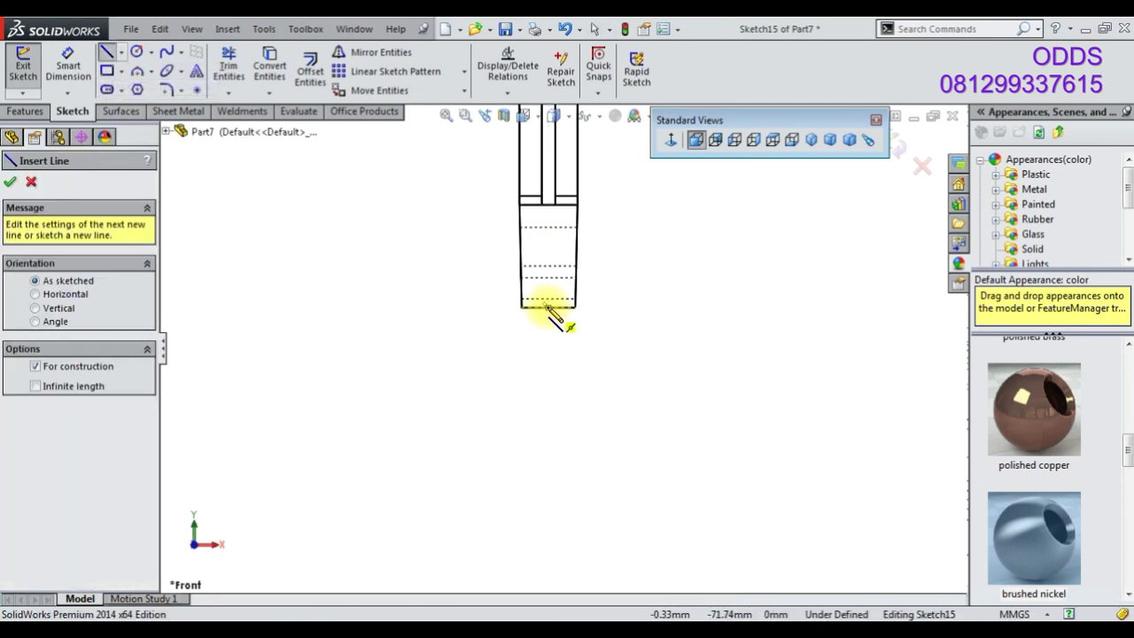
Draw a vertical centerline below the leg end with a circle at its lower tip
click(548, 307)
click(548, 411)
click(136, 52)
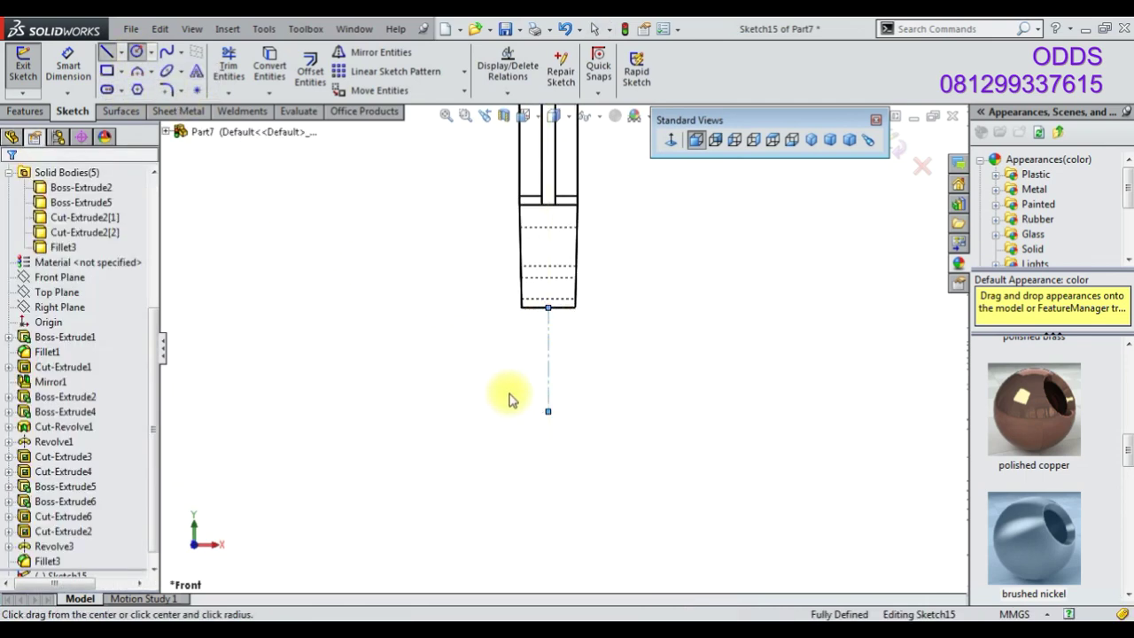
click(548, 411)
click(566, 443)
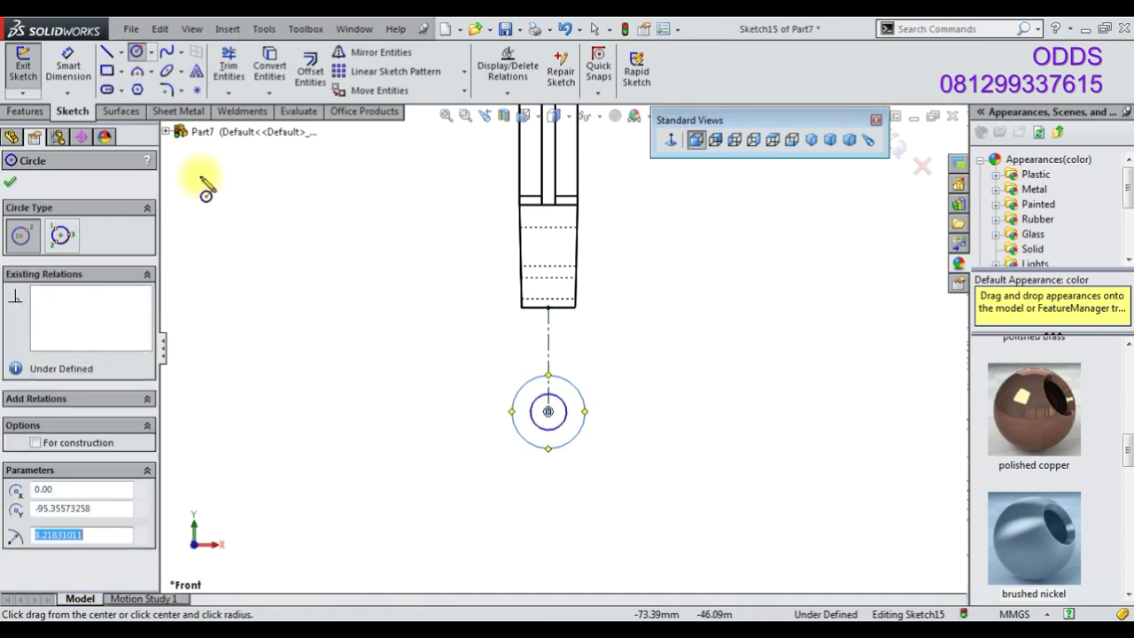
Dimension the outer circle to Ø9 and place a diameter dimension on the inner circle
click(68, 66)
click(559, 447)
click(565, 469)
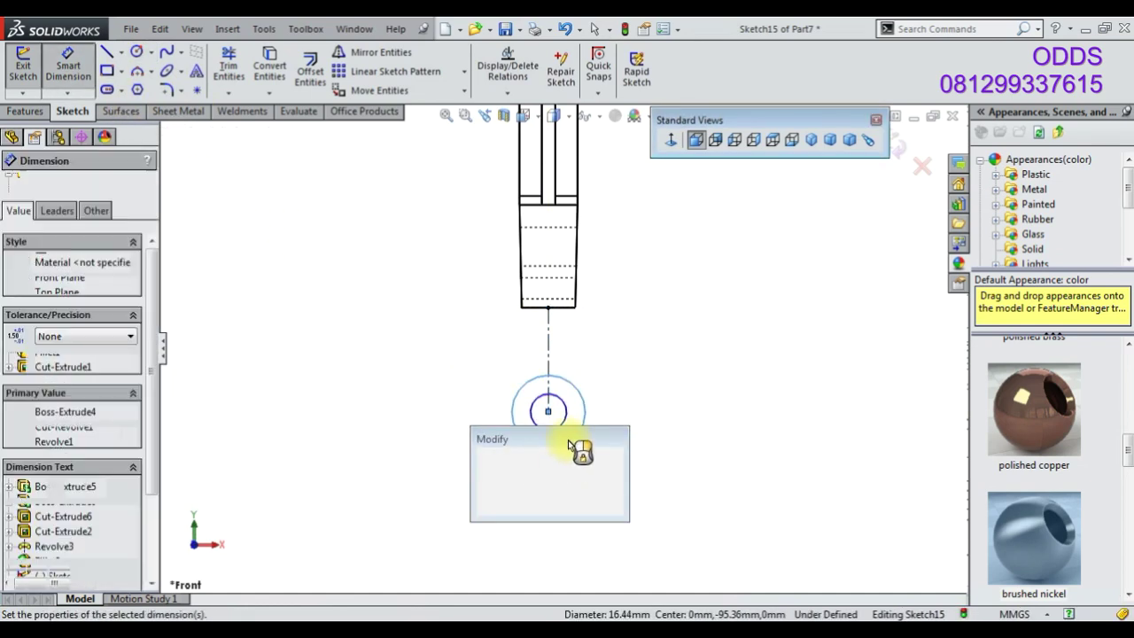
text(9)
key(Return)
scroll(567, 425, down, 3)
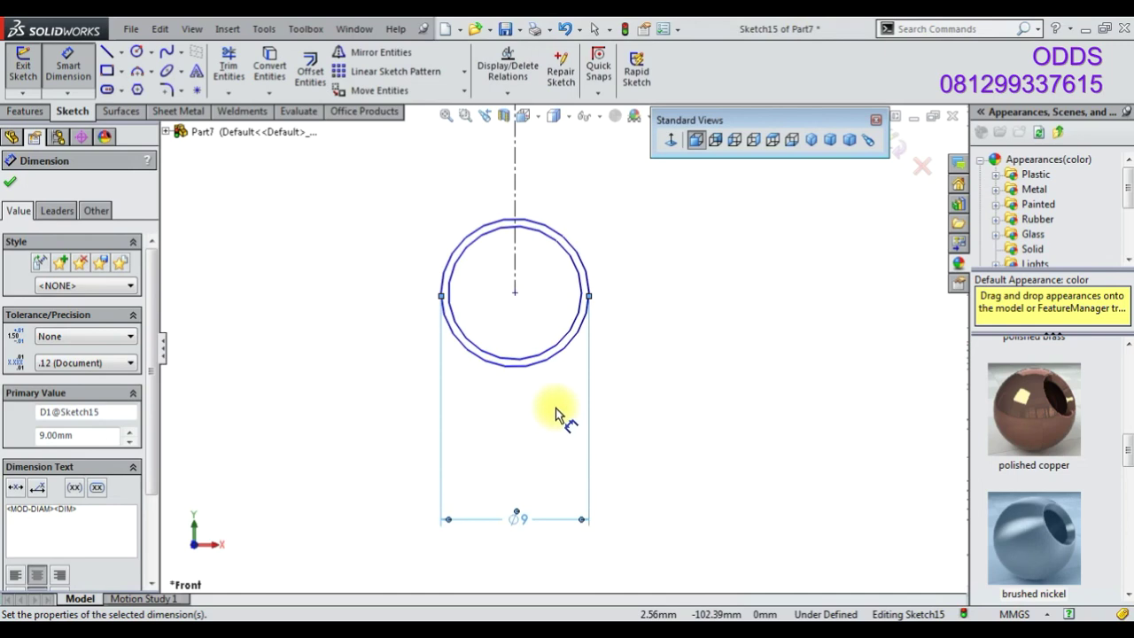
click(538, 361)
click(528, 409)
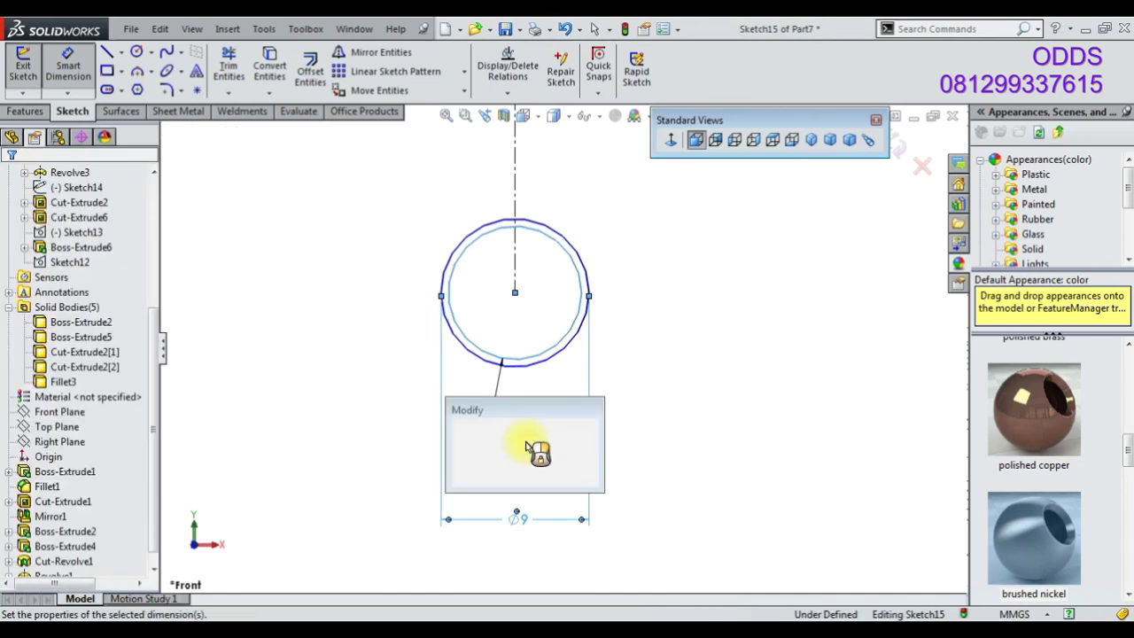
Set the inner circle to Ø6 and the centerline length to 7 mm
text(6)
key(Return)
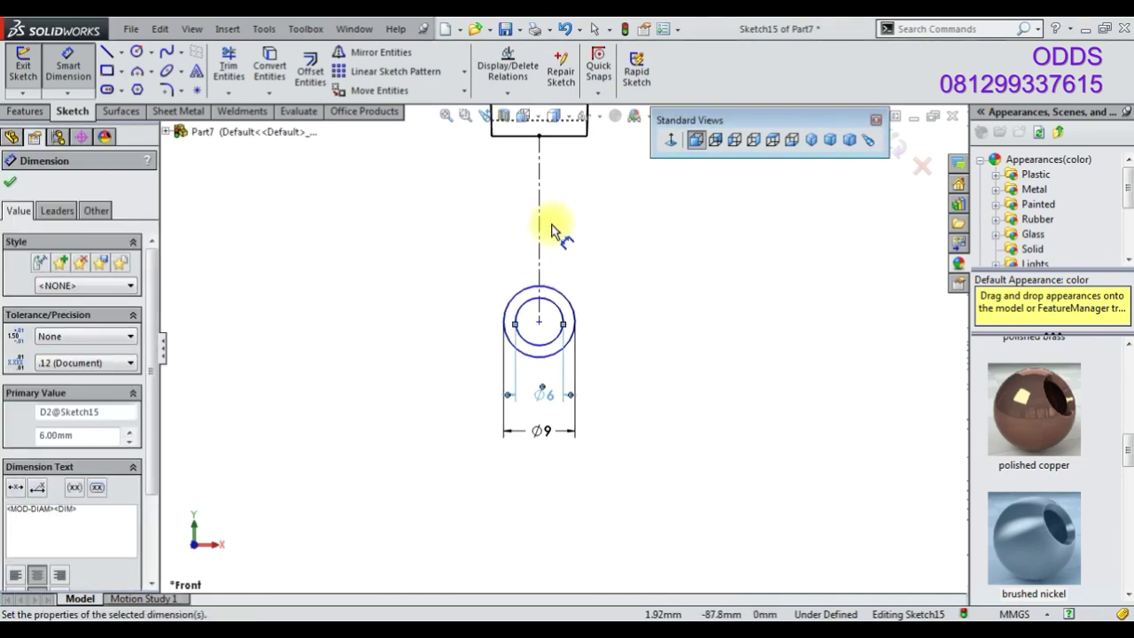
click(526, 233)
click(416, 241)
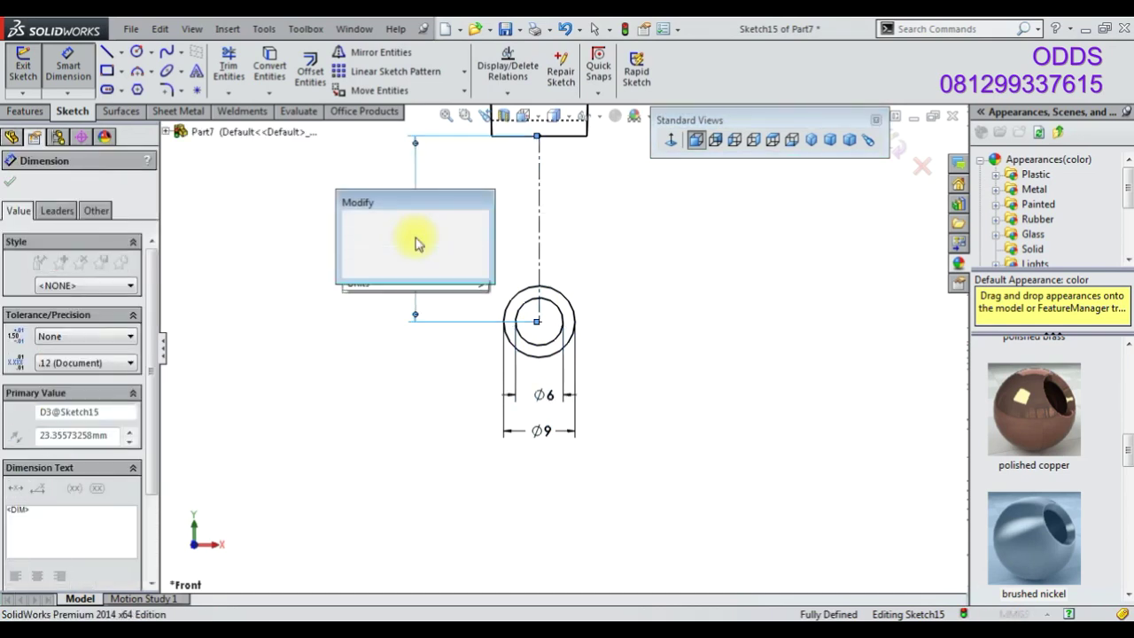
text(7)
key(Return)
Add a rectangle from the circle up to the leg, delete a stray line, and trim the upper Ø9 arc
click(106, 71)
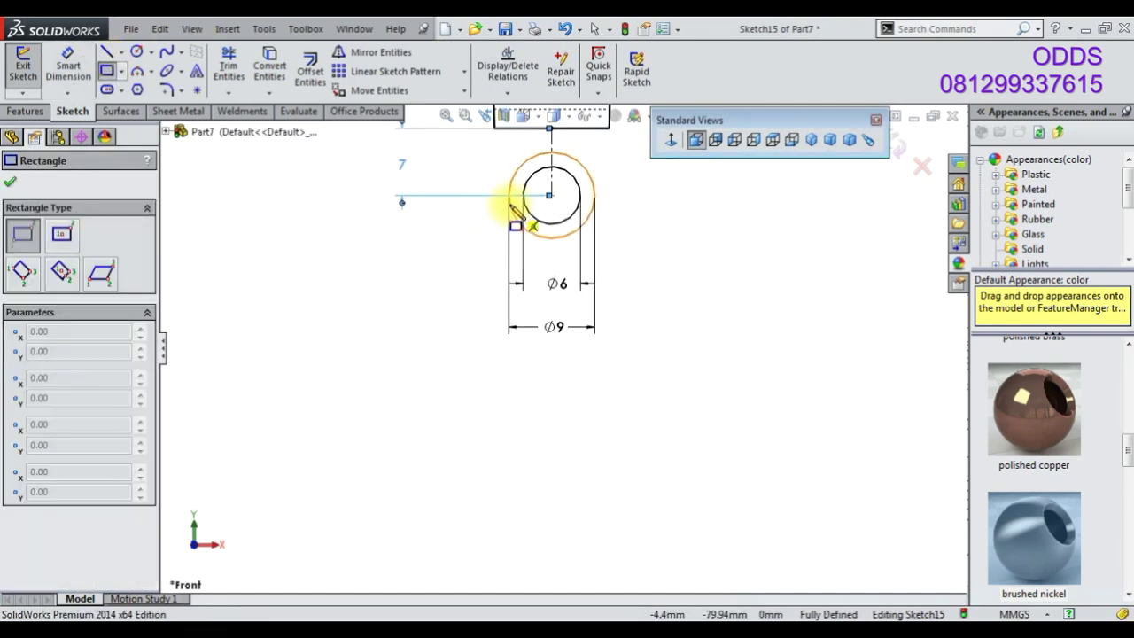
click(509, 195)
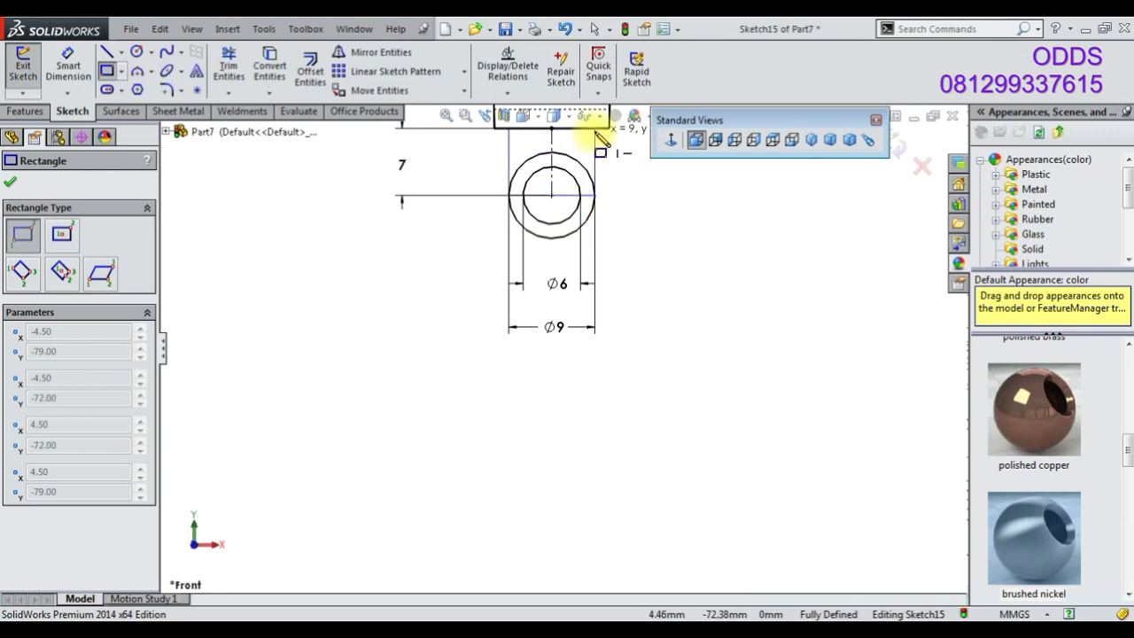
click(594, 127)
key(Escape)
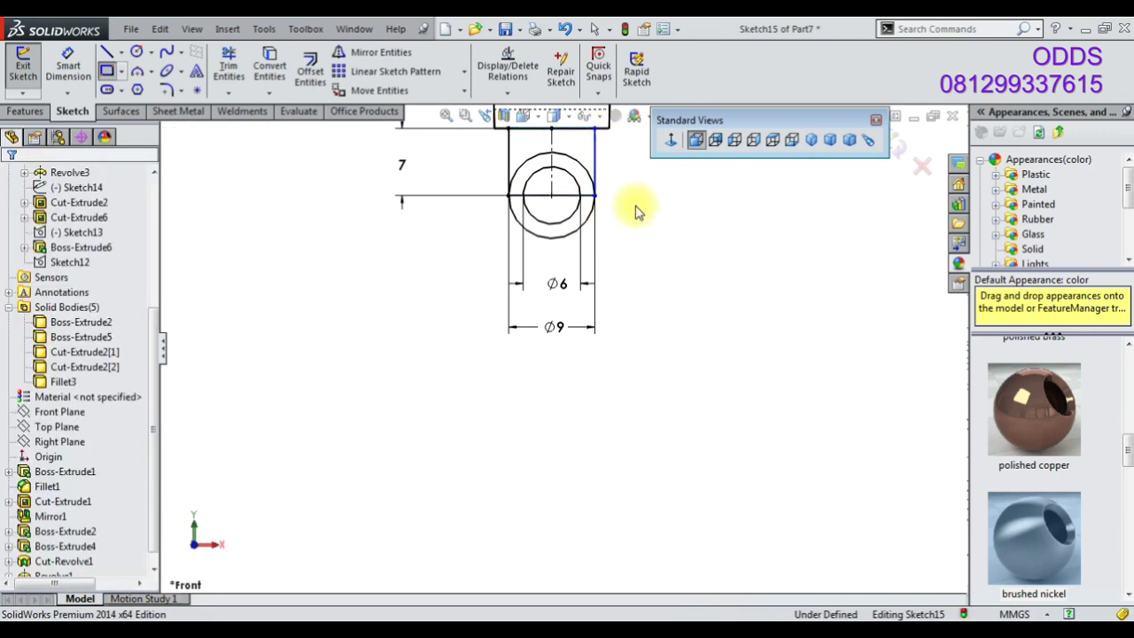
scroll(598, 249, up, 2)
click(470, 317)
key(Delete)
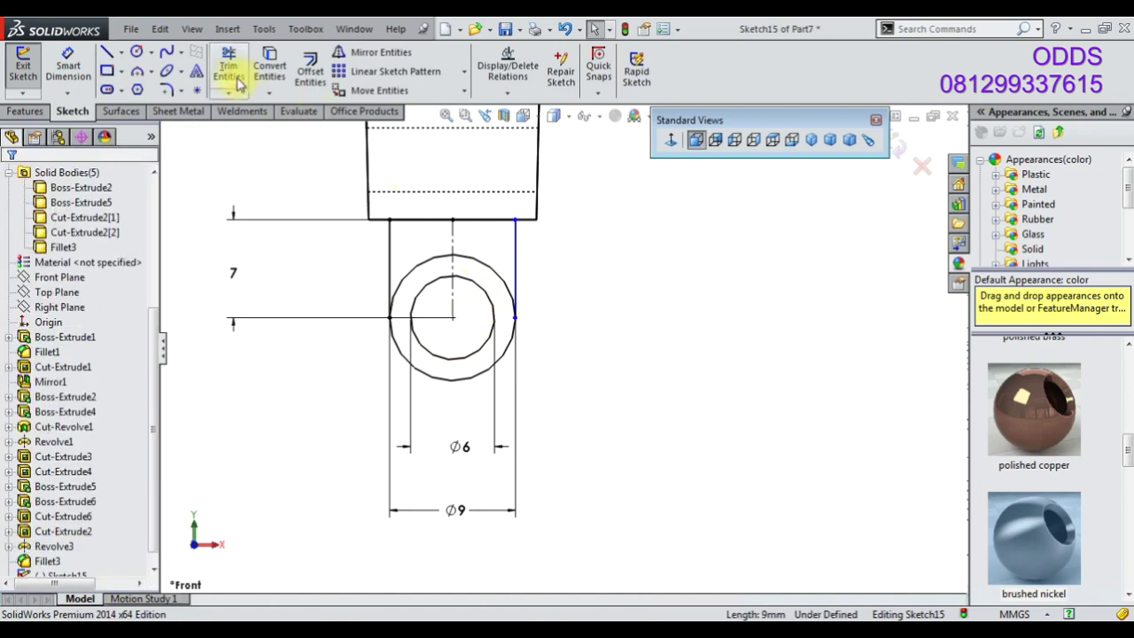
click(228, 67)
drag(432, 272, 484, 279)
key(Escape)
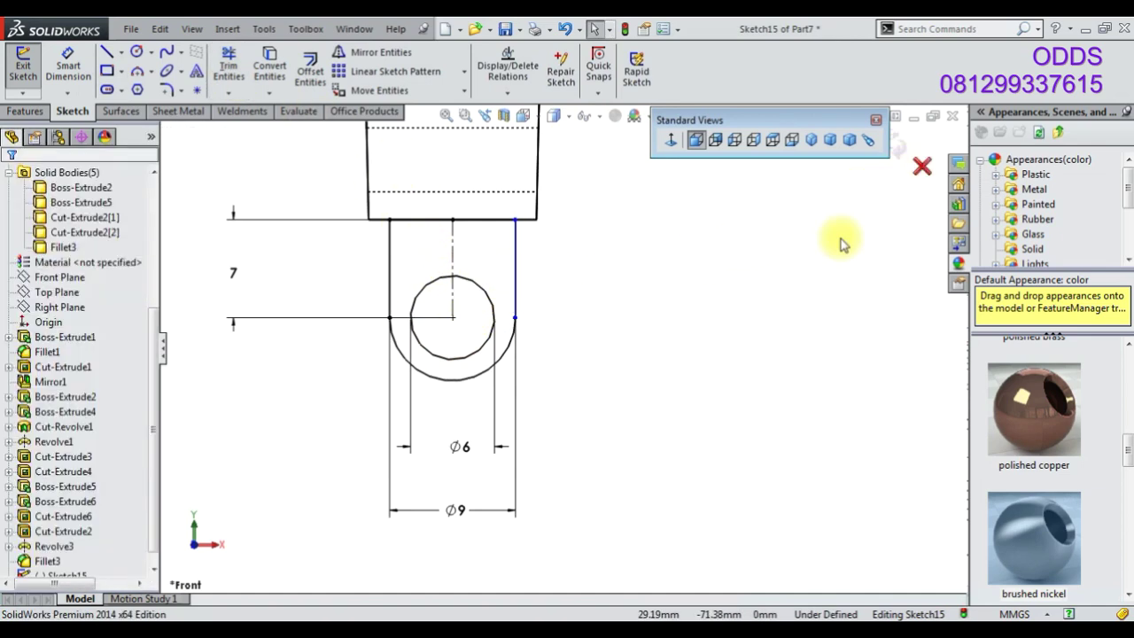
Switch the display to shaded, exit the lug sketch, and view it at an angle
click(564, 116)
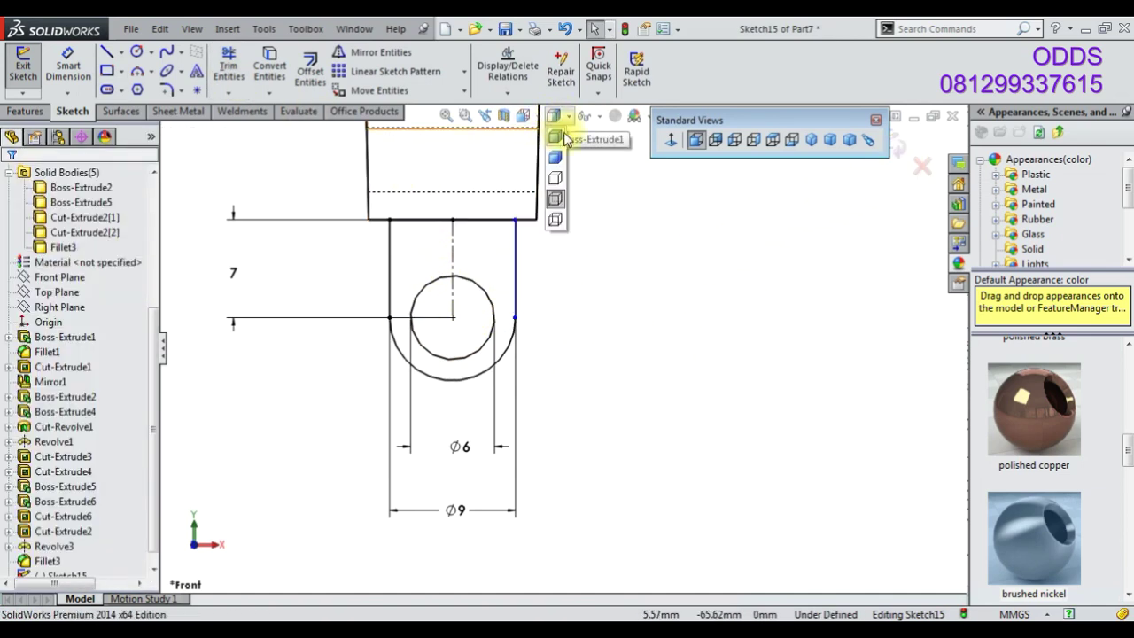
click(555, 135)
click(919, 170)
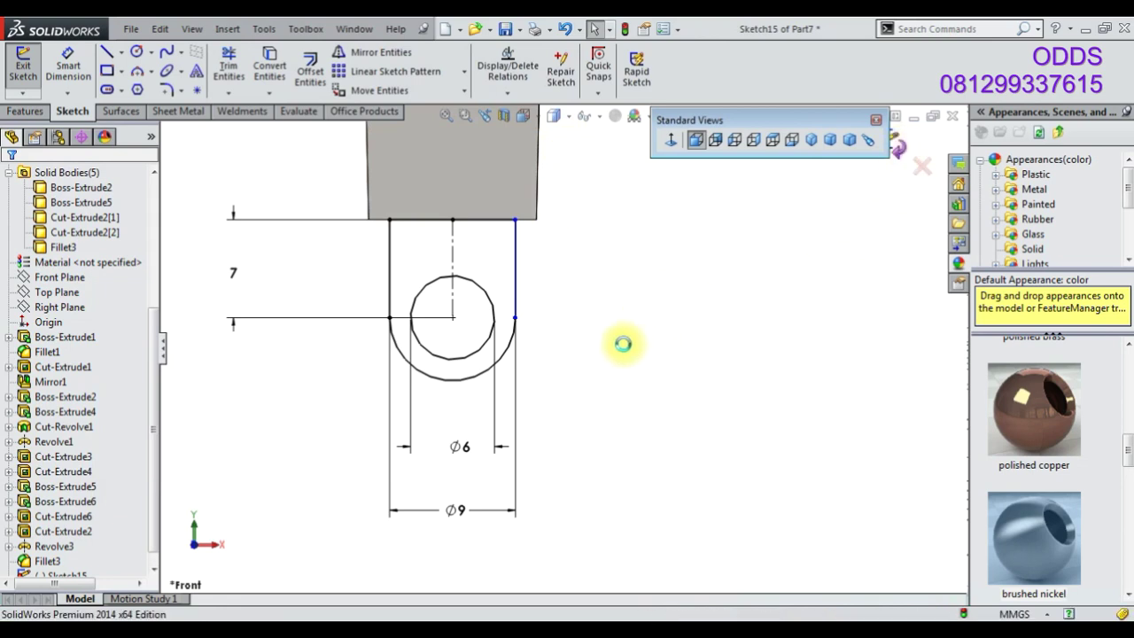
mouse_move(577, 342)
middle_down()
mouse_move(519, 336)
mouse_move(600, 321)
mouse_move(551, 304)
middle_up()
Create Plane1 offset 1 mm from the face inside the leg's square notch
scroll(552, 303, down, 3)
click(509, 228)
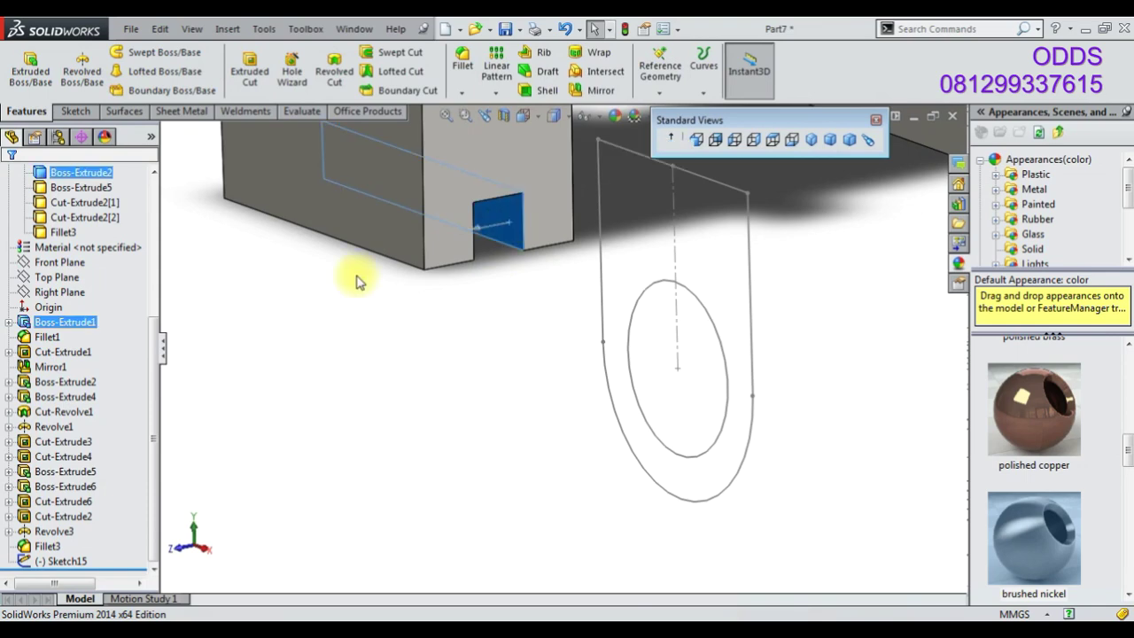
click(9, 321)
click(66, 337)
mouse_move(392, 336)
middle_down()
mouse_move(488, 309)
mouse_move(417, 284)
mouse_move(463, 293)
mouse_move(488, 349)
mouse_move(553, 250)
middle_up()
click(553, 252)
click(644, 78)
click(654, 107)
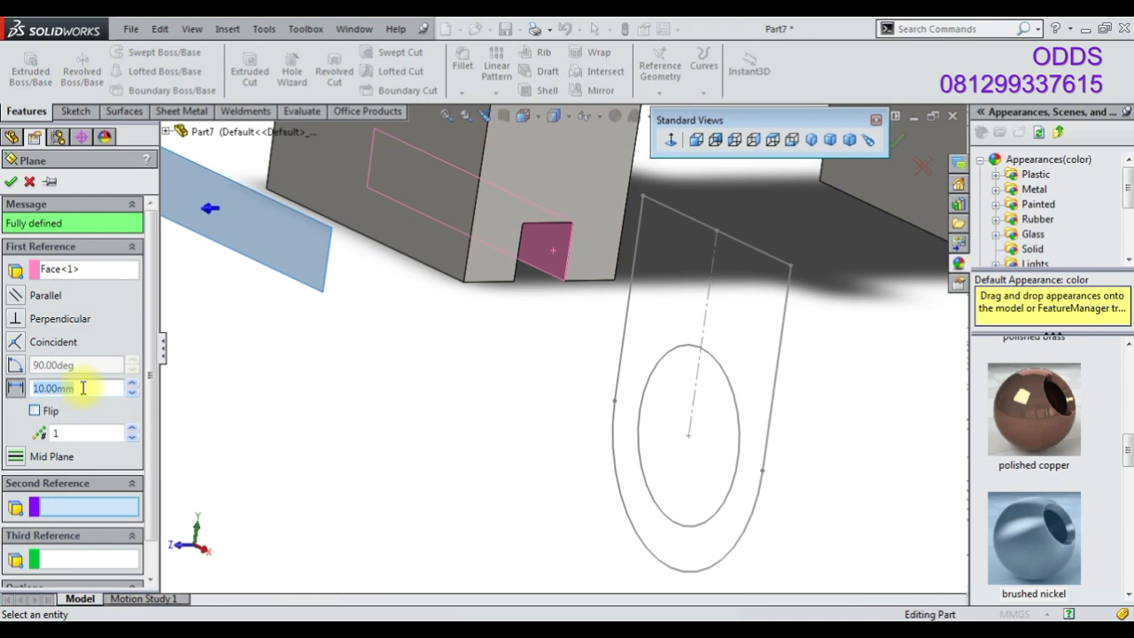
click(11, 181)
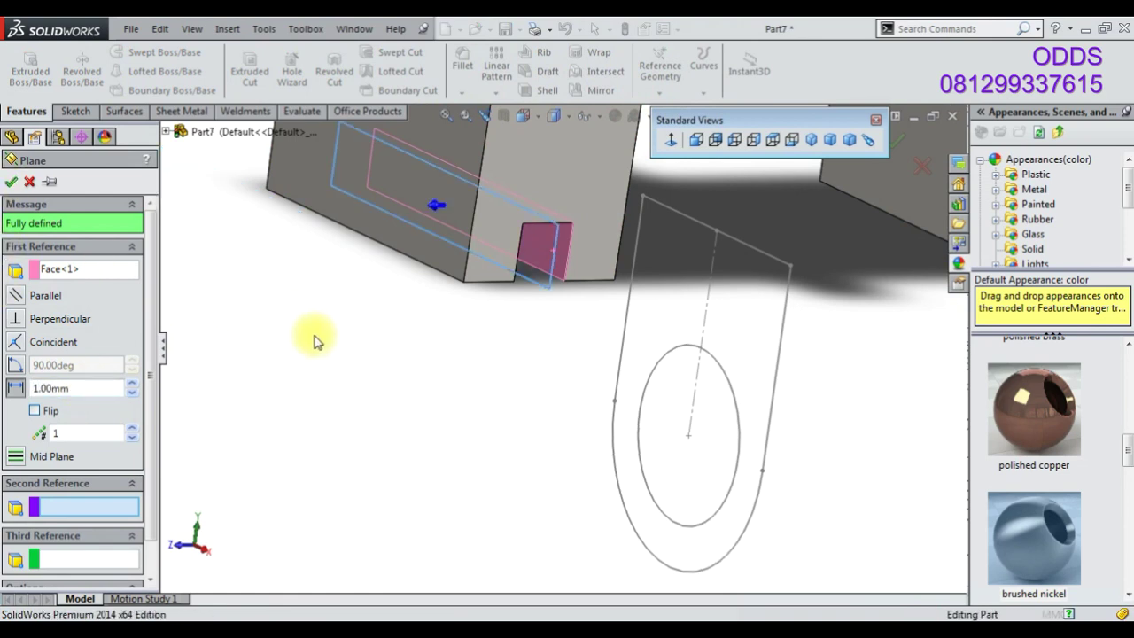
Move Sketch15 below Plane1 in the tree, re-host it on Plane1, and view it normal-to
drag(62, 546, 59, 563)
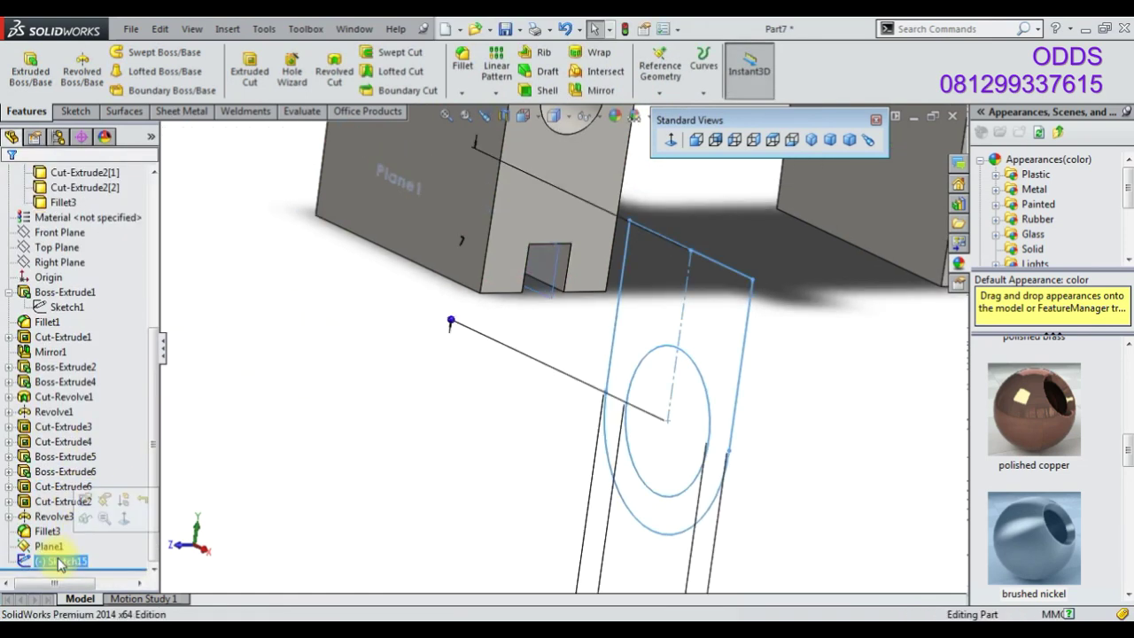
click(105, 498)
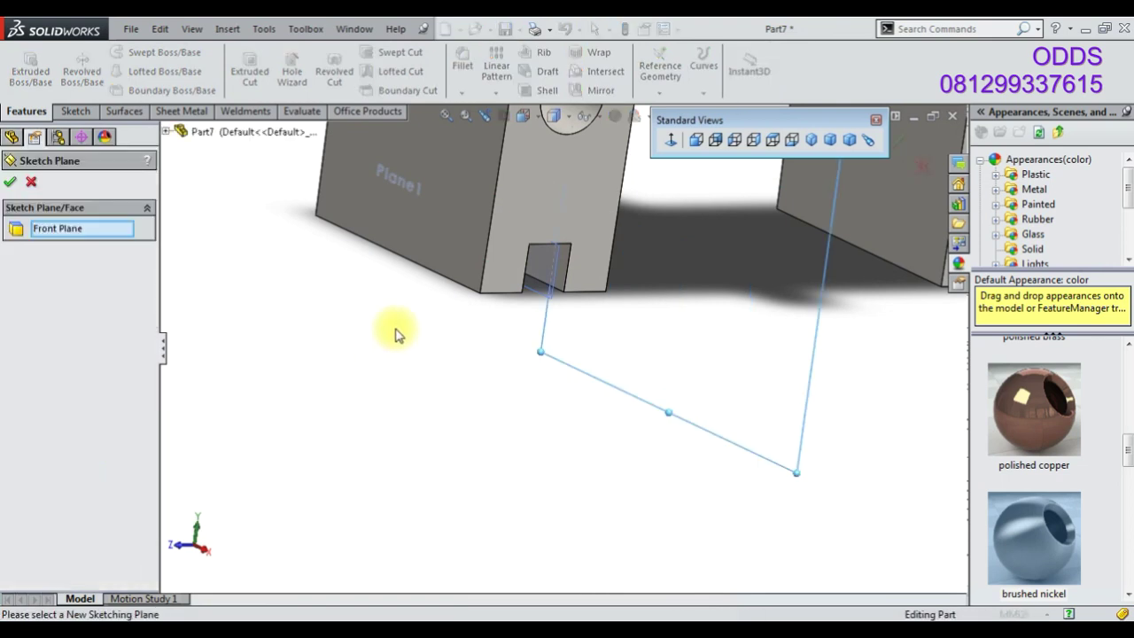
click(166, 132)
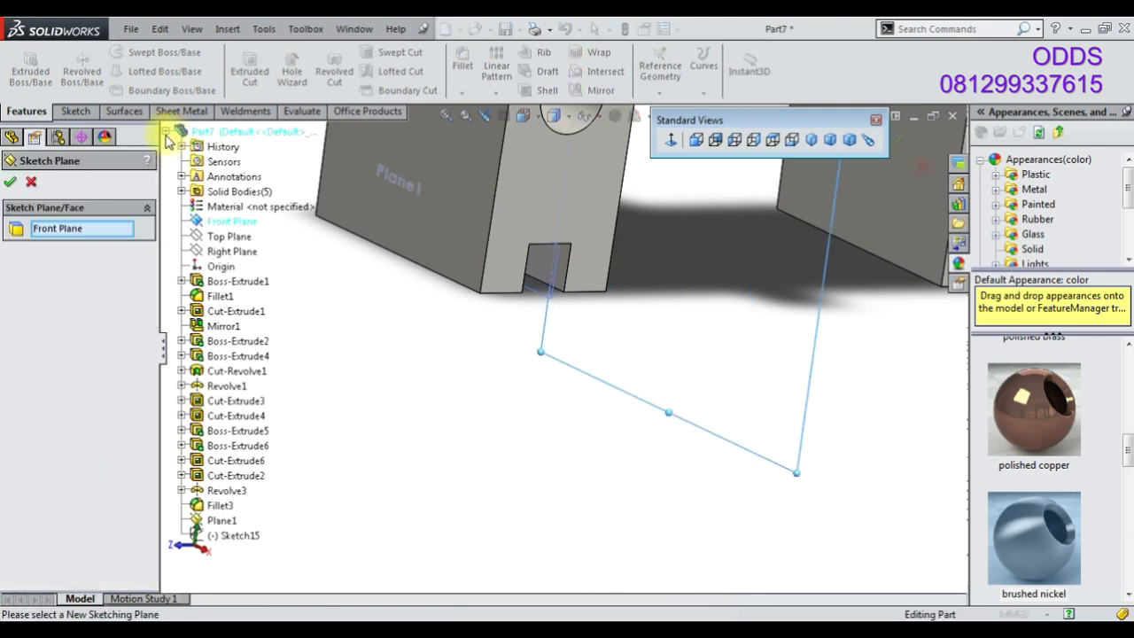
click(220, 521)
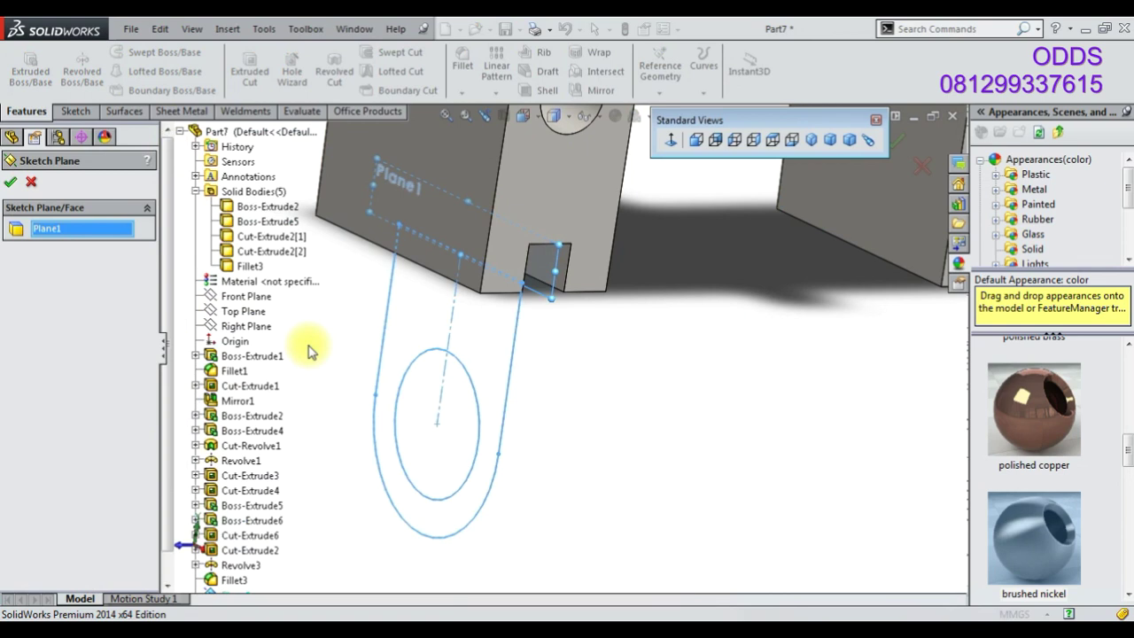
click(673, 140)
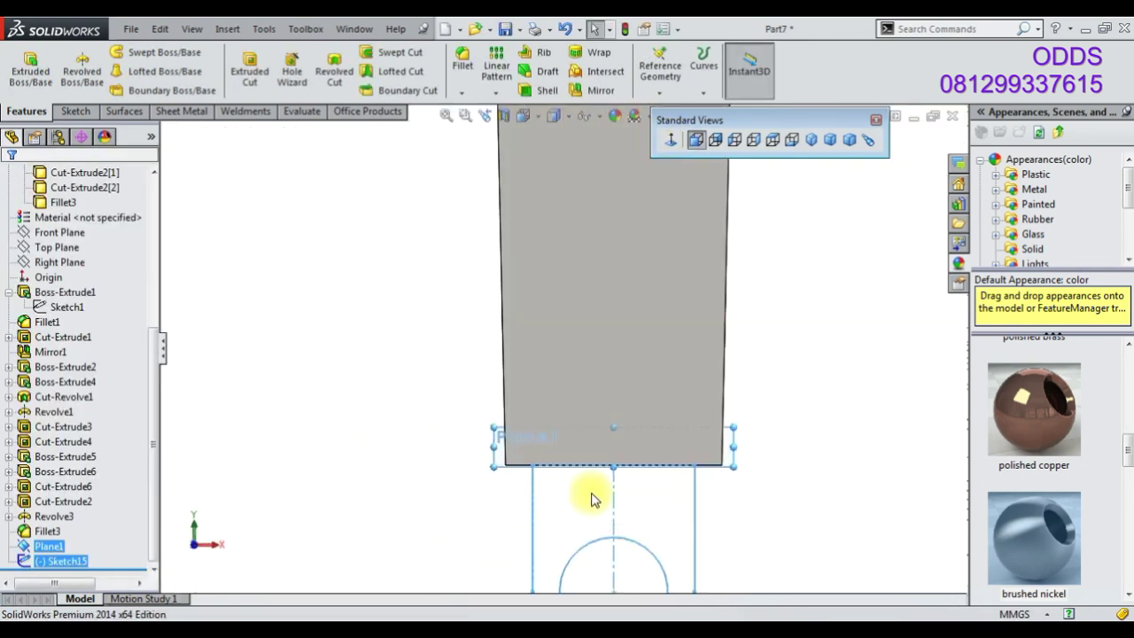
mouse_move(632, 443)
middle_down()
mouse_move(529, 429)
mouse_move(599, 380)
middle_up()
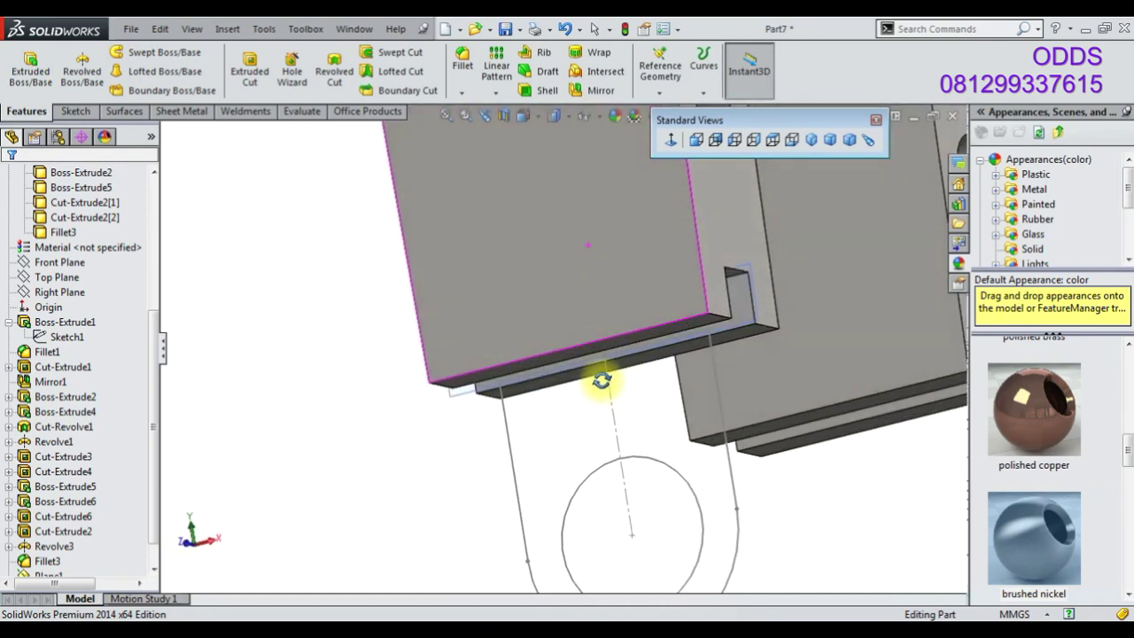
click(665, 168)
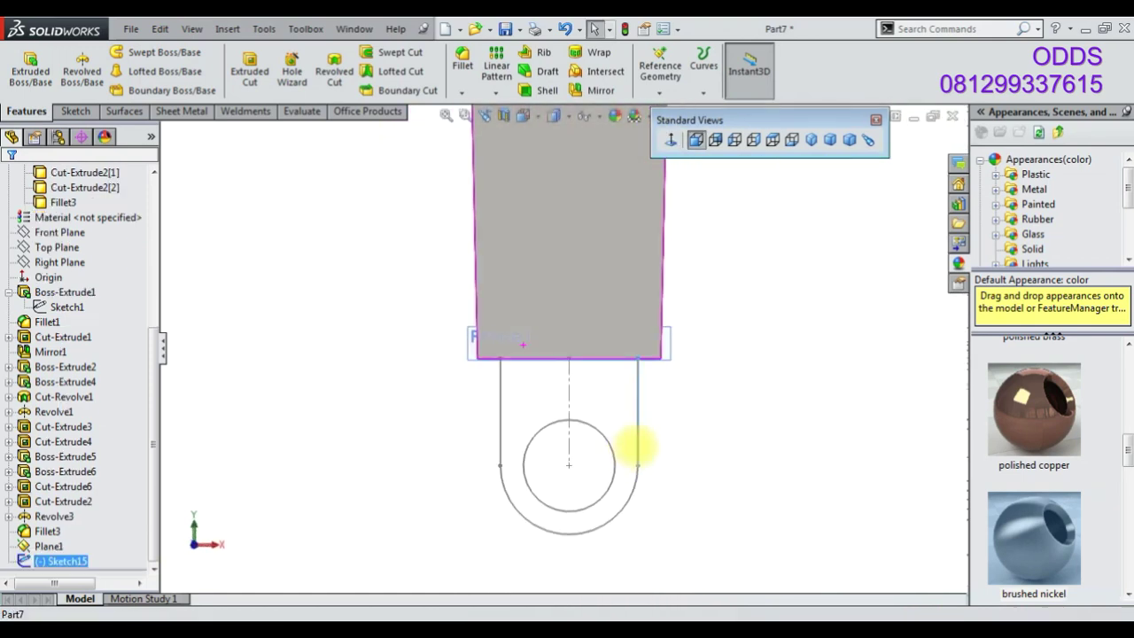
Extrude the lug sketch 6 mm Mid Plane into Boss-Extrude7
click(27, 111)
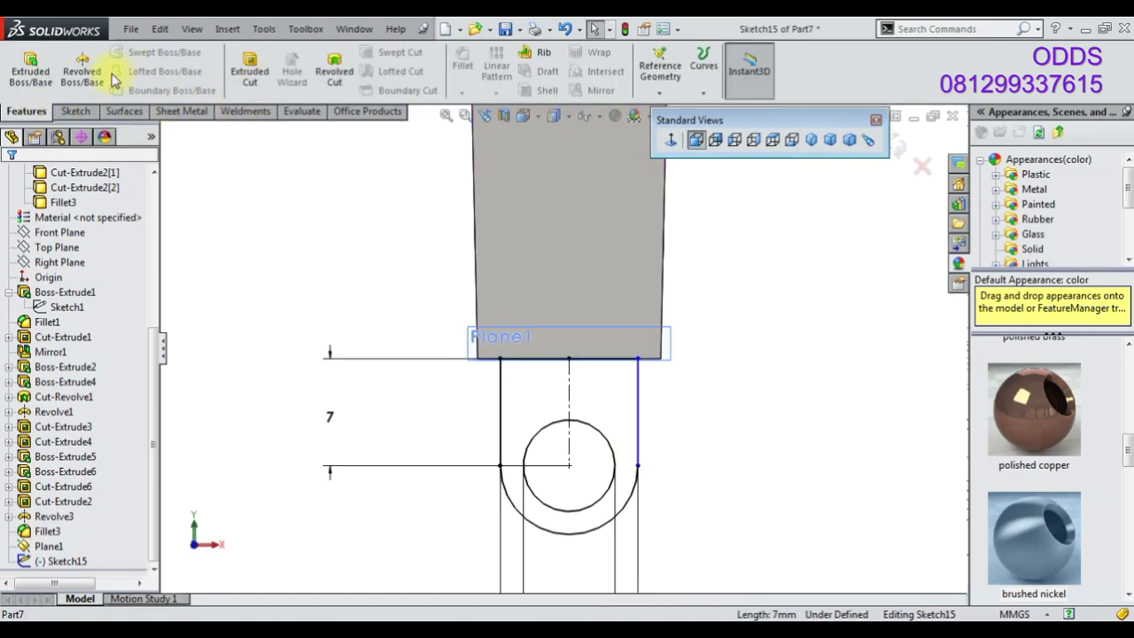
click(41, 78)
click(82, 278)
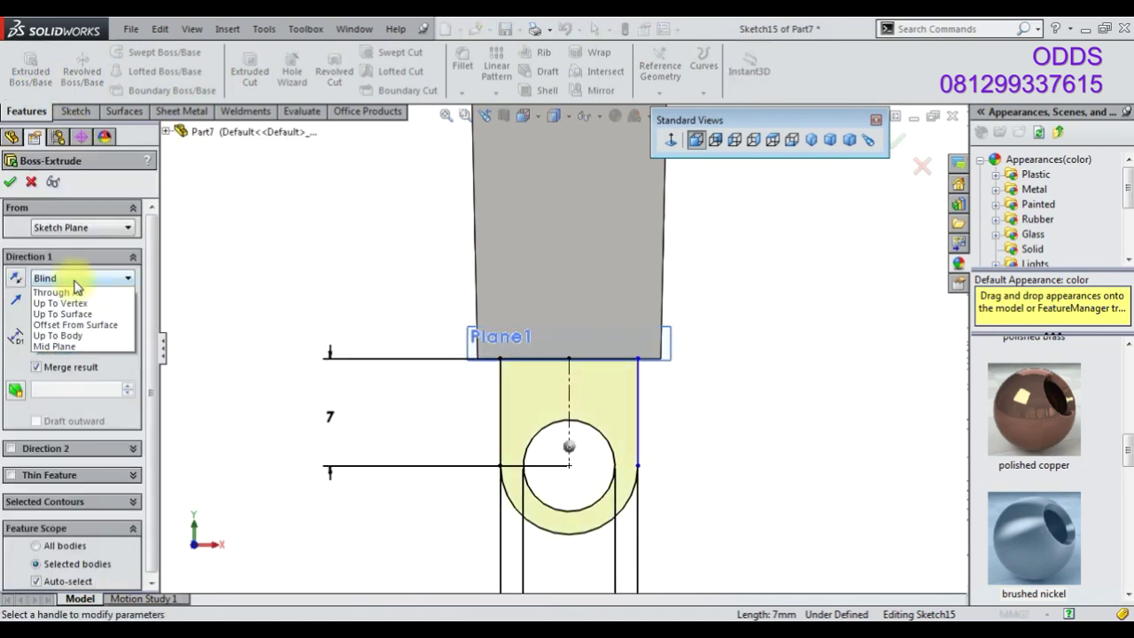
click(77, 374)
middle_drag(266, 362, 342, 357)
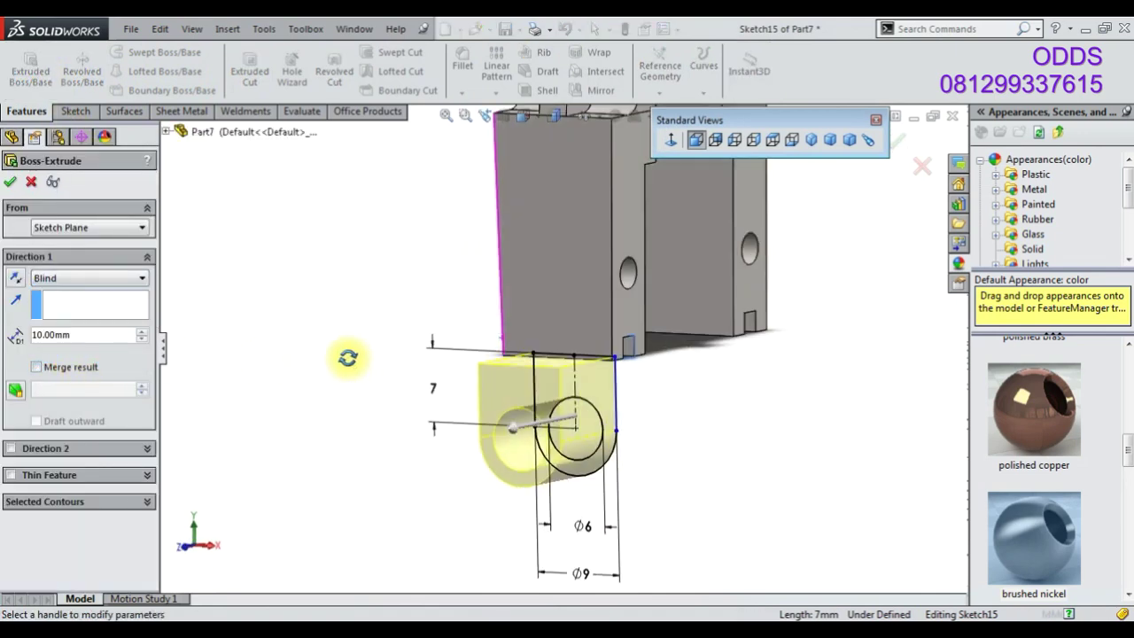
click(51, 278)
click(55, 357)
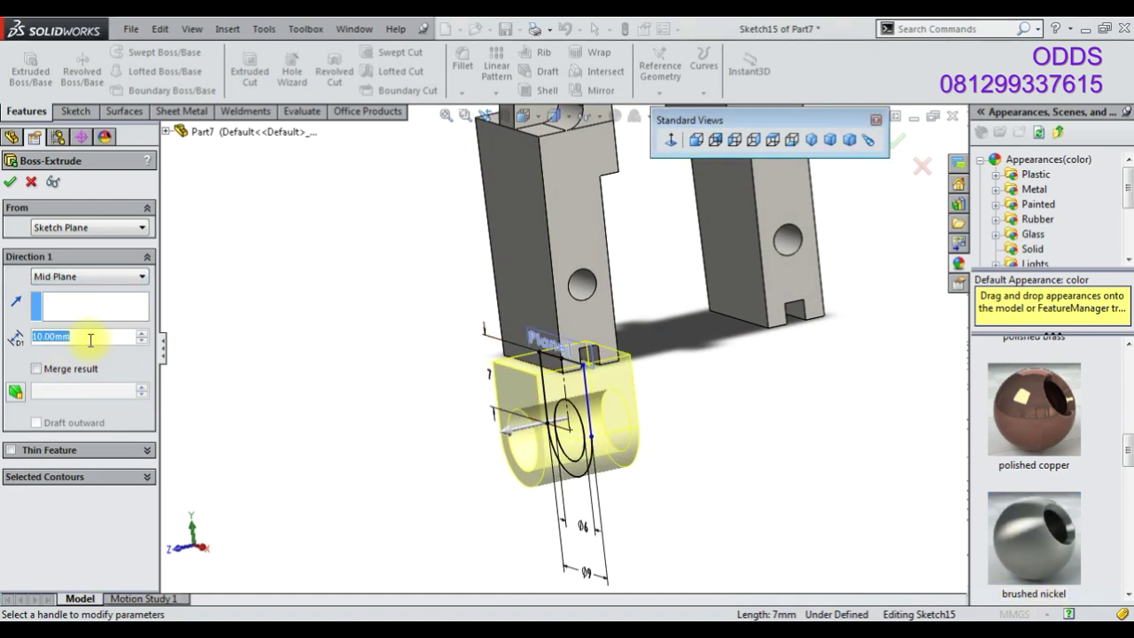
text(6)
key(Return)
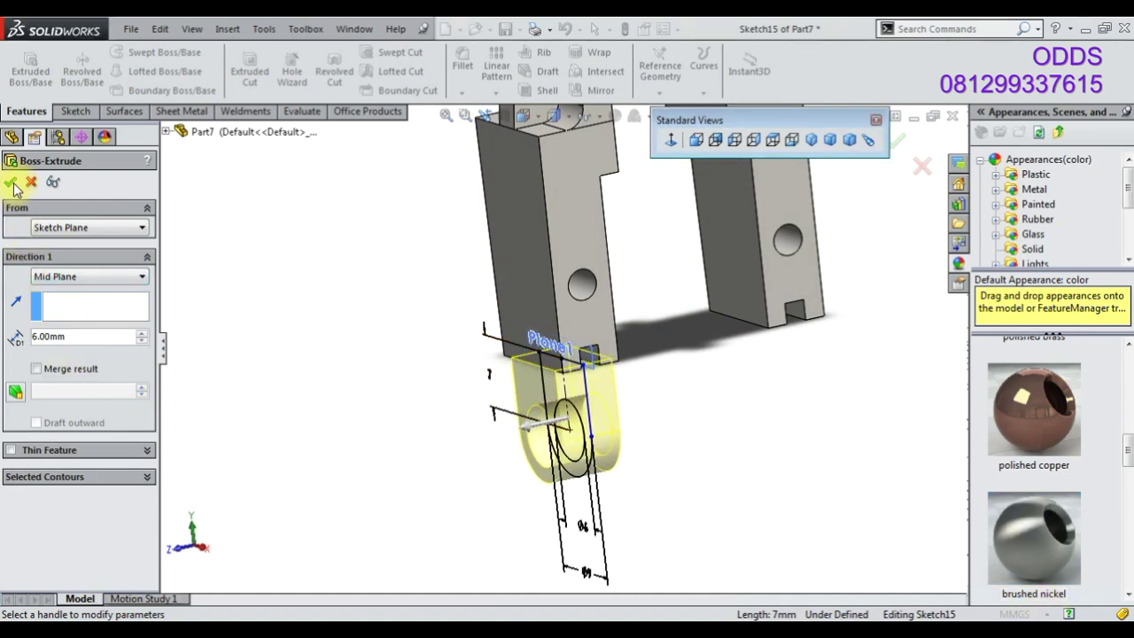
click(12, 182)
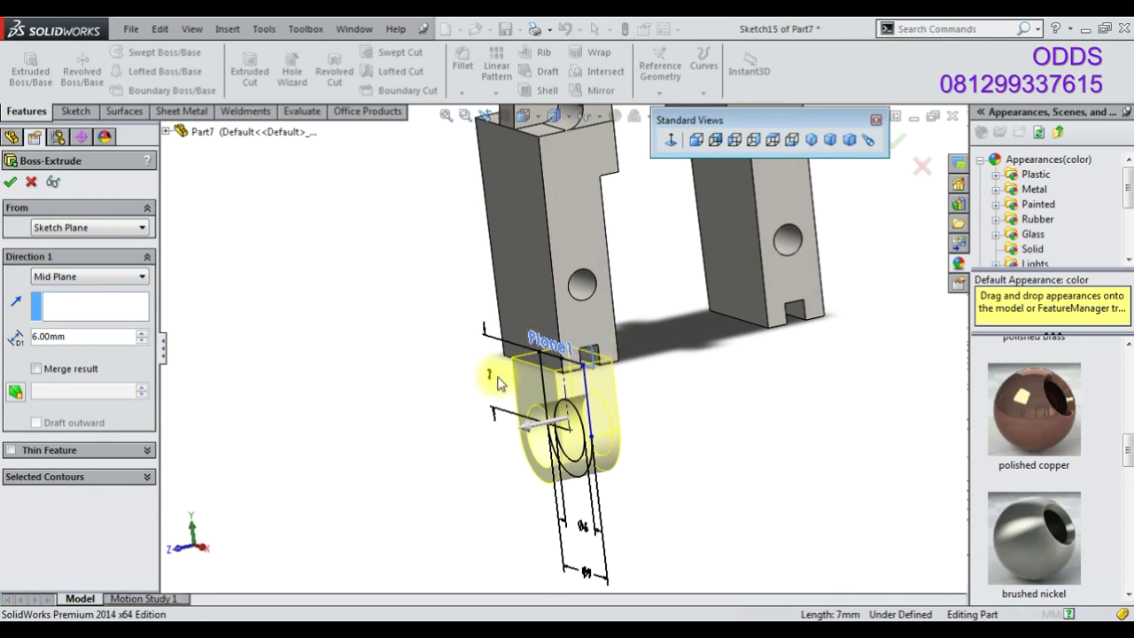
Orbit the model to inspect where the new lug joins the leg
click(518, 427)
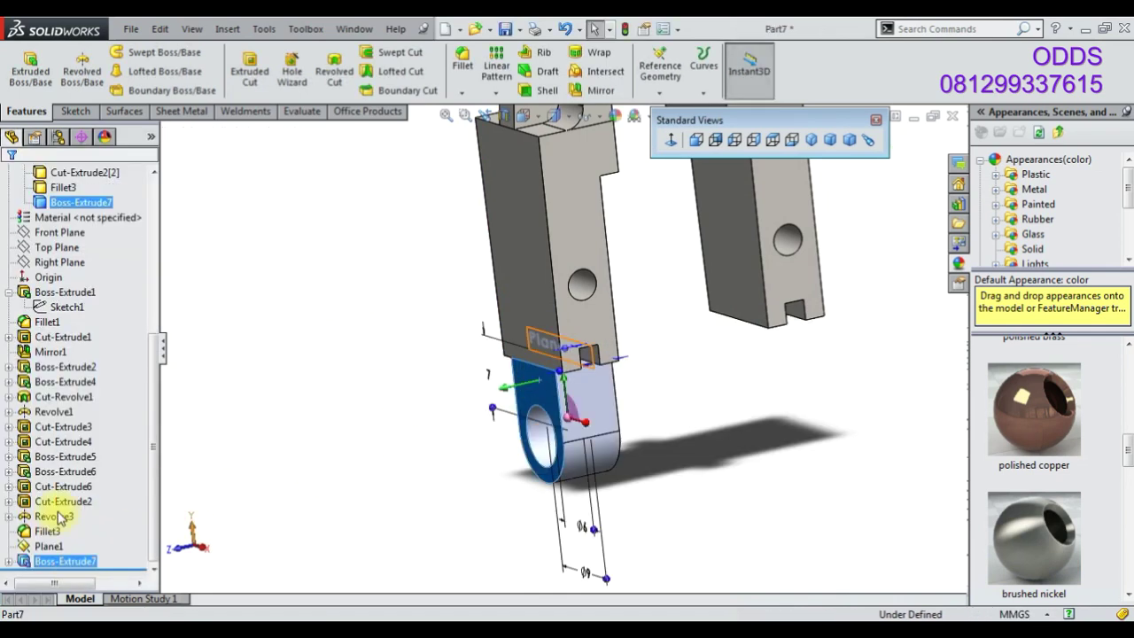
click(620, 372)
scroll(456, 430, down, 5)
mouse_move(455, 430)
middle_down()
mouse_move(520, 283)
mouse_move(496, 328)
mouse_move(562, 362)
mouse_move(576, 457)
middle_up()
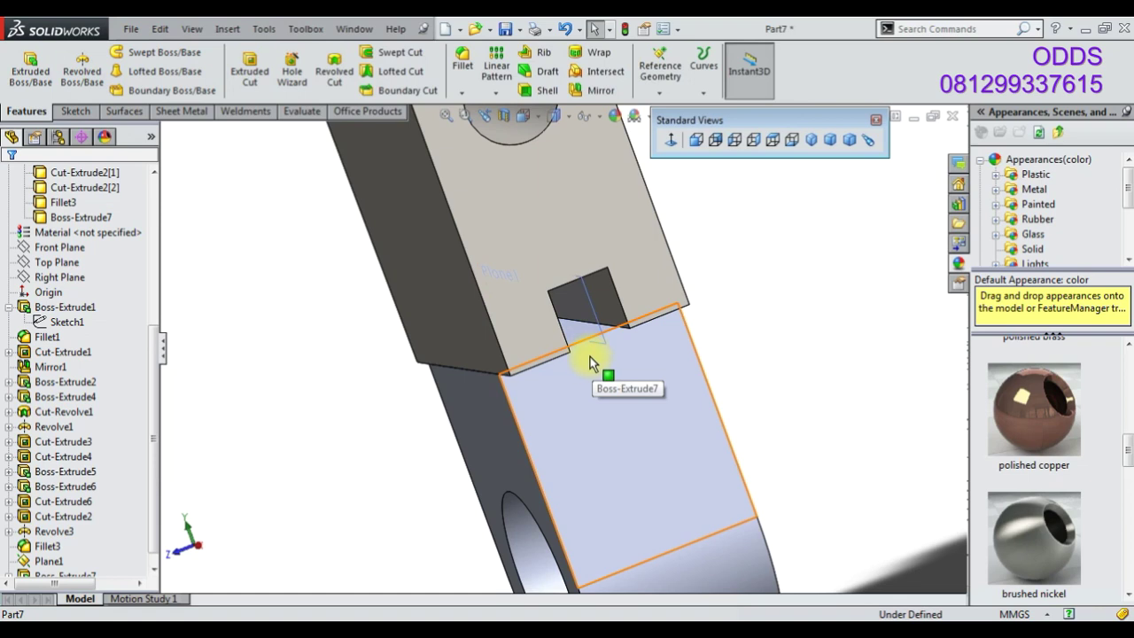
scroll(575, 355, up, 2)
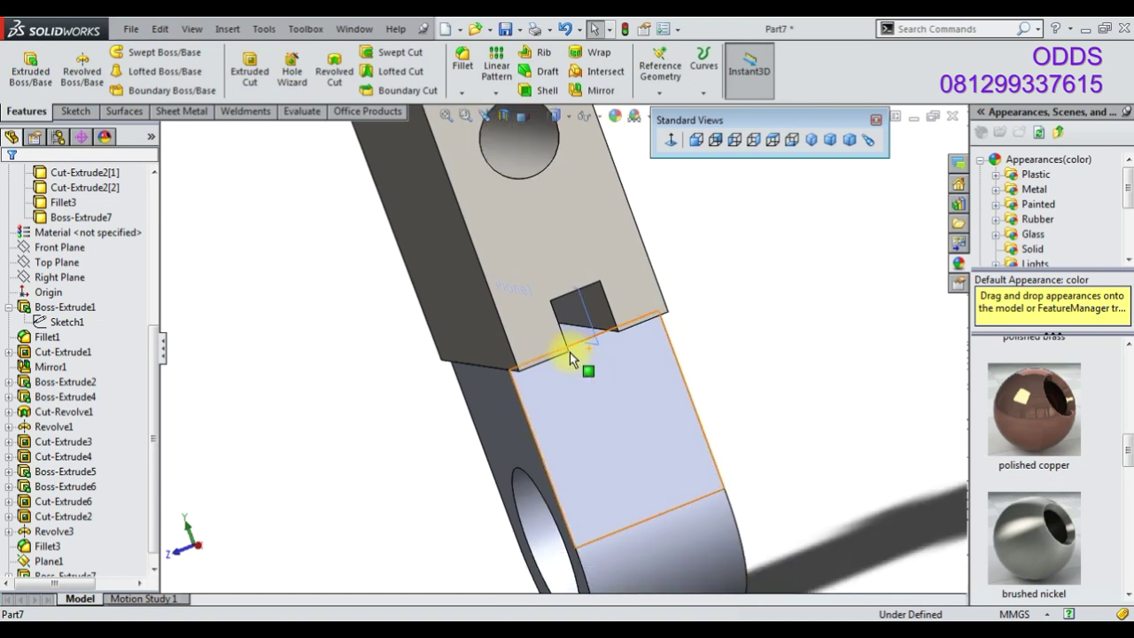
click(302, 396)
click(80, 248)
click(92, 232)
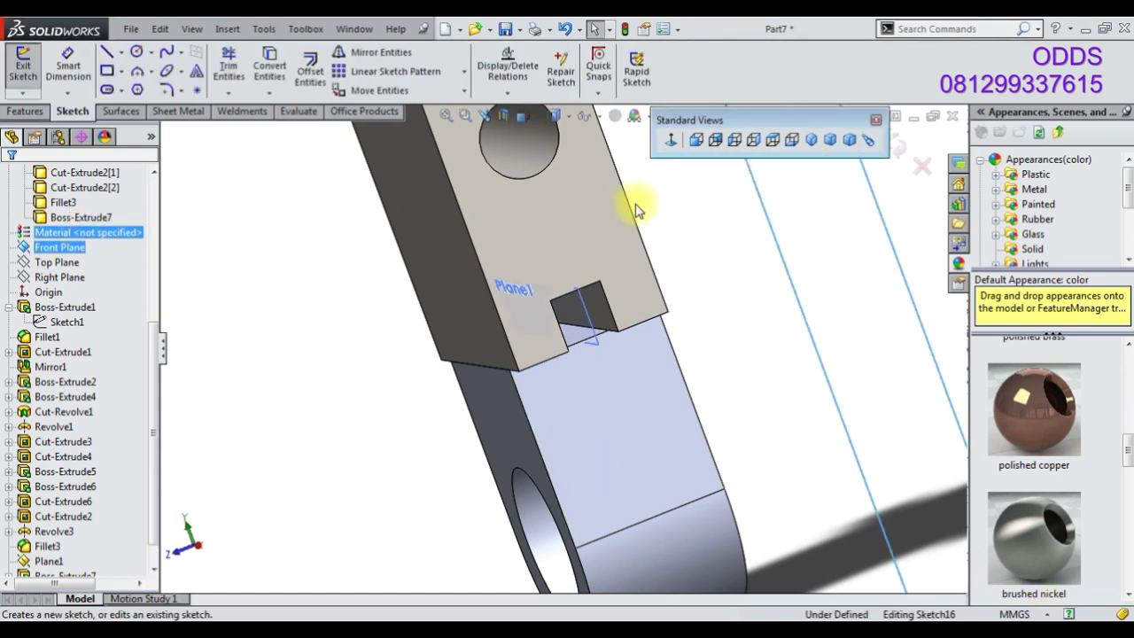
scroll(553, 530, down, 2)
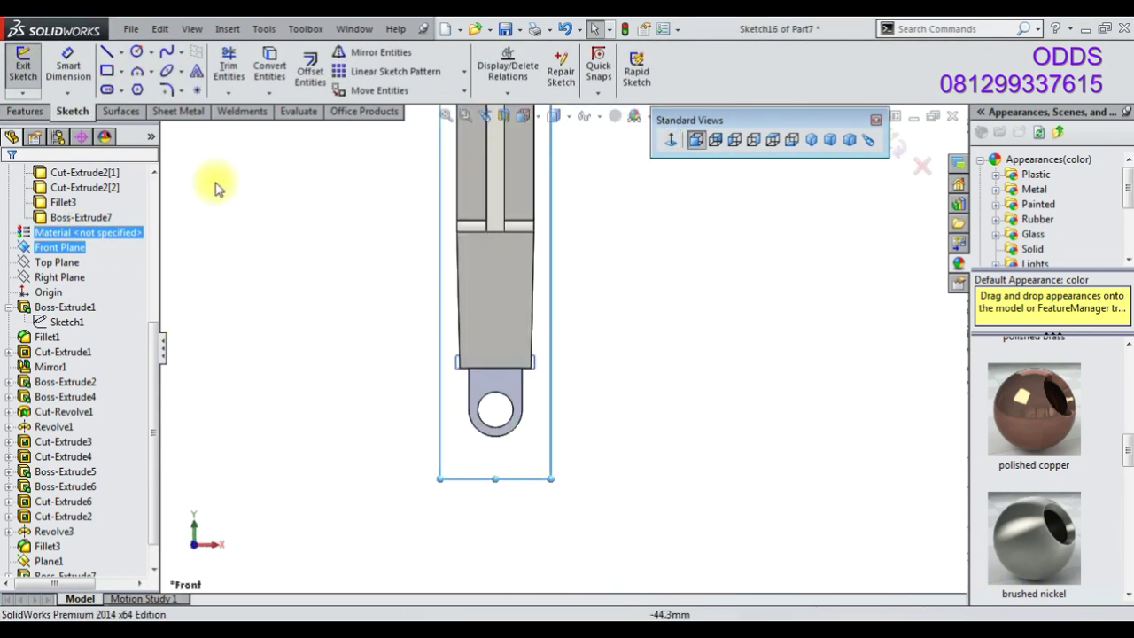
click(121, 52)
click(142, 87)
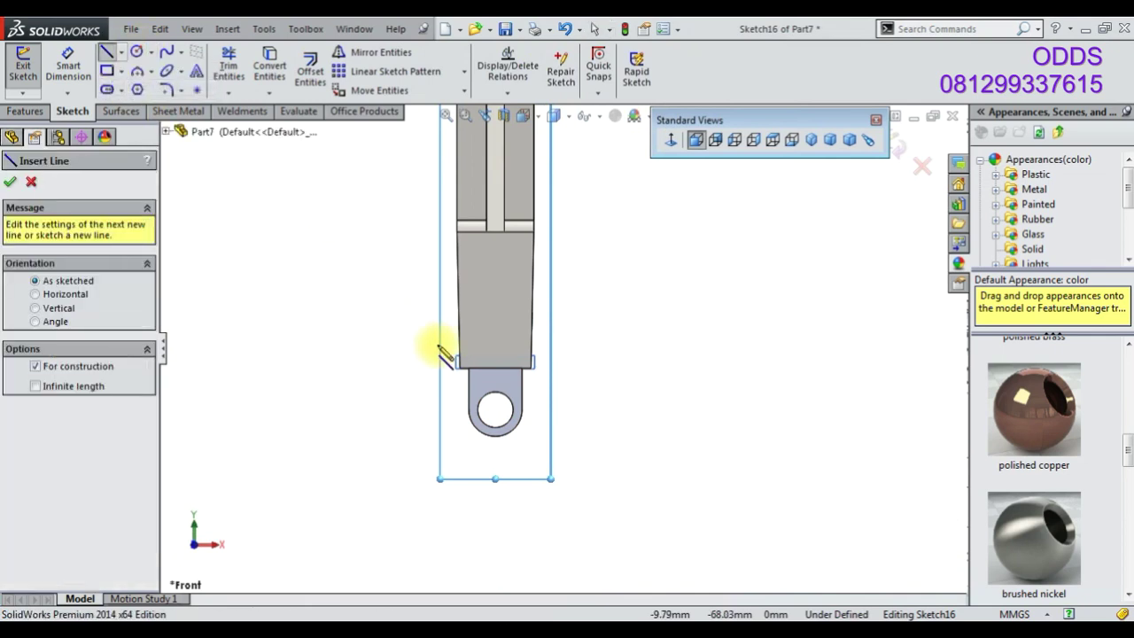
click(31, 181)
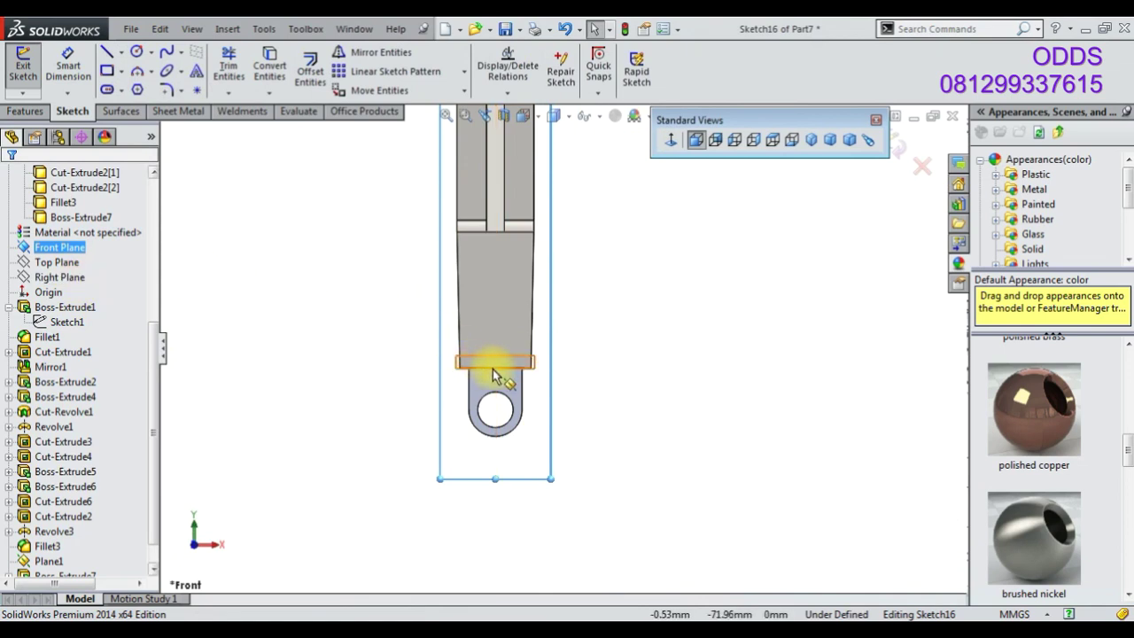
click(121, 51)
click(144, 86)
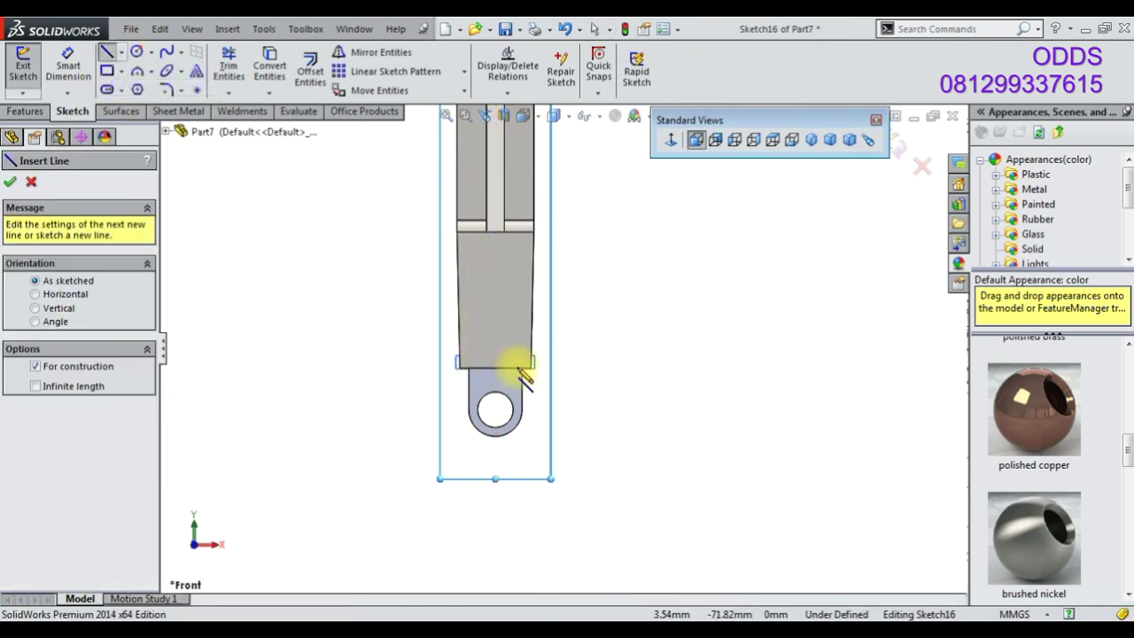
click(493, 232)
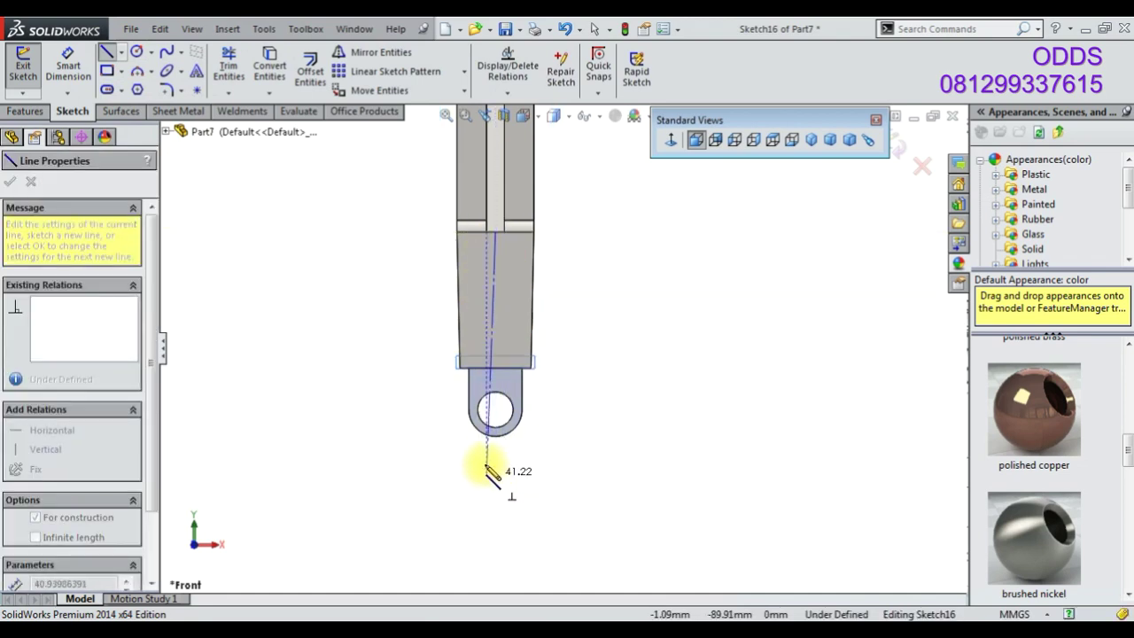
click(31, 182)
scroll(239, 473, down, 2)
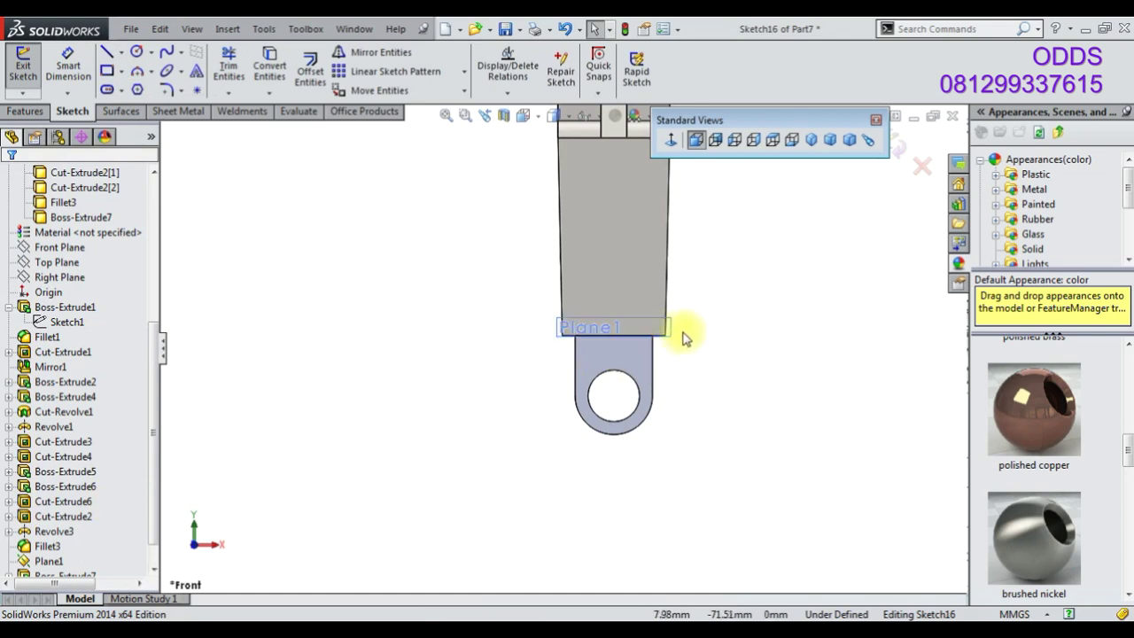
click(923, 171)
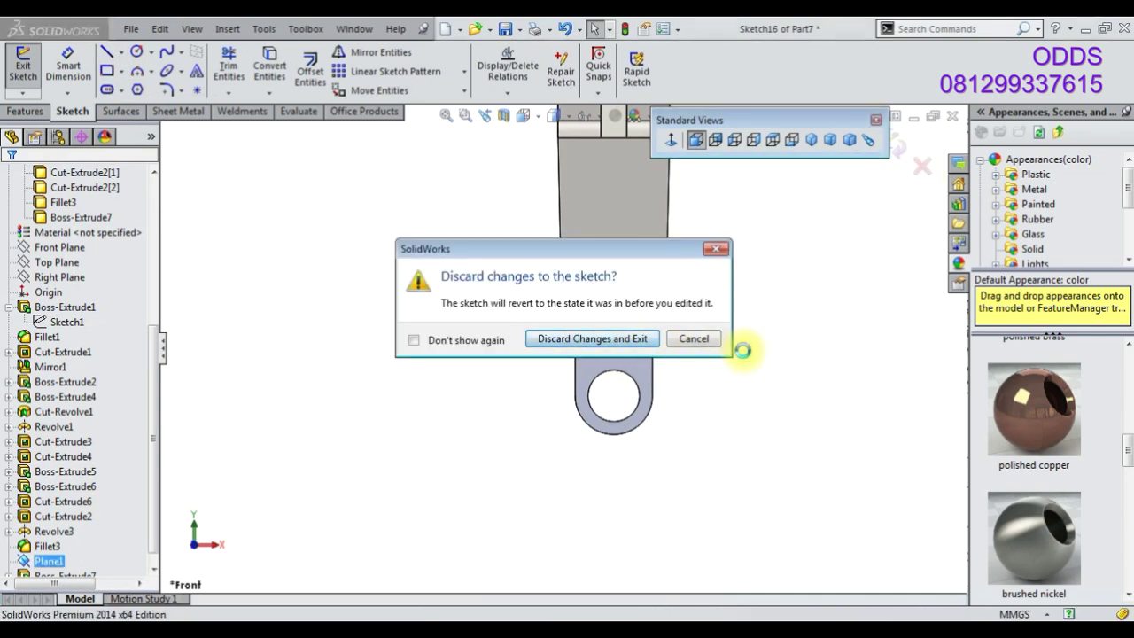
key(Return)
scroll(719, 338, down, 4)
click(582, 329)
Start a sketch on Plane1 and draw a centerline dimensioned 20 mm long
click(644, 270)
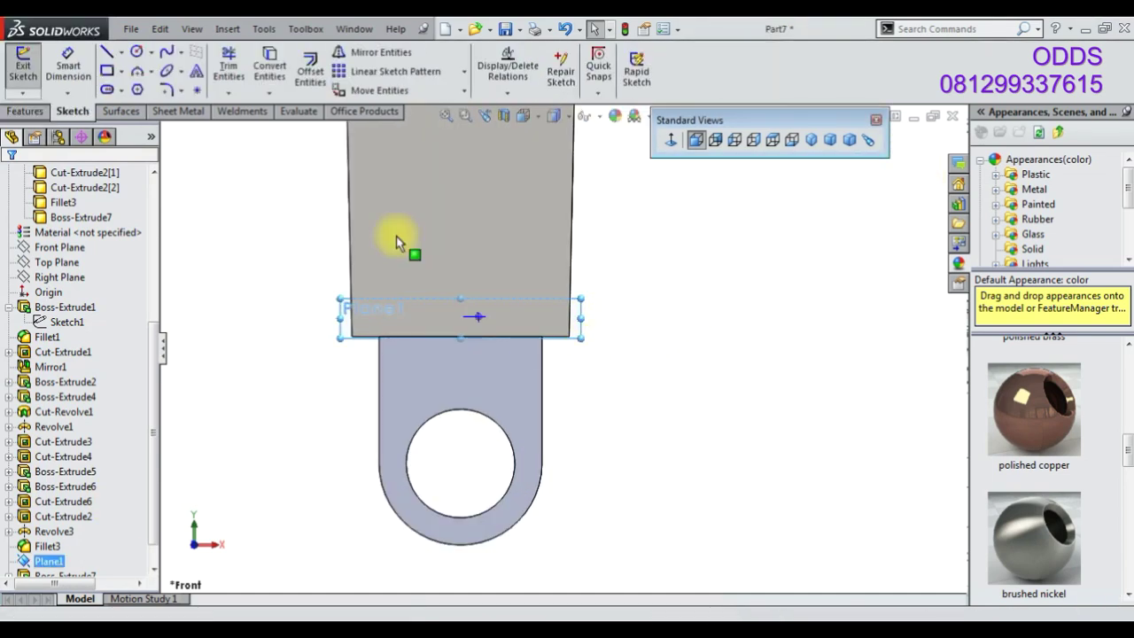
click(119, 52)
click(142, 86)
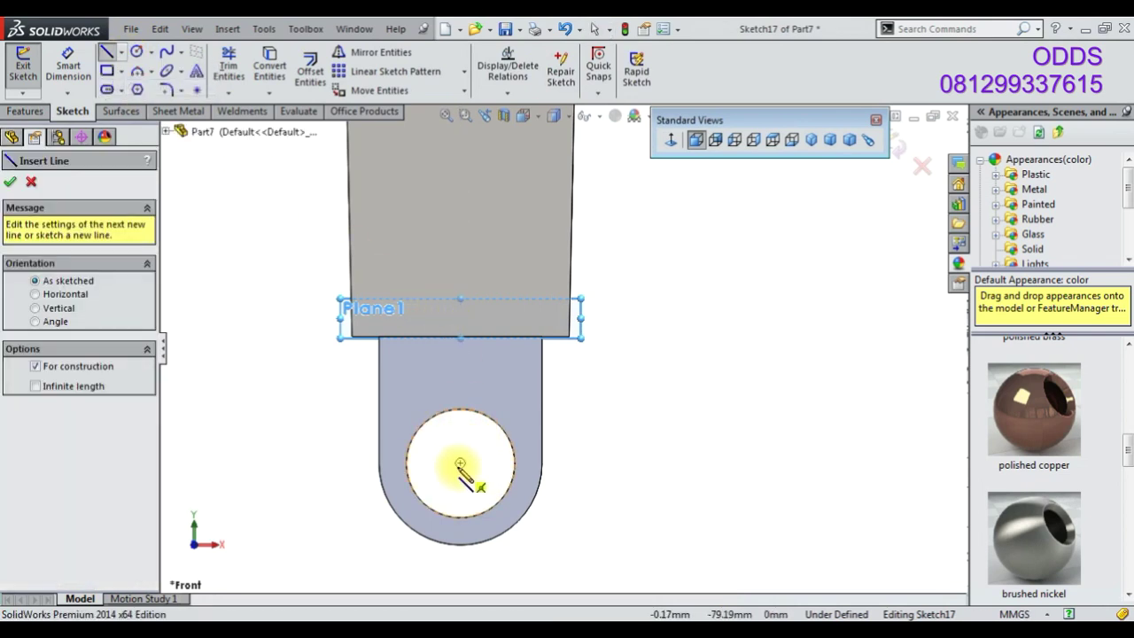
click(459, 462)
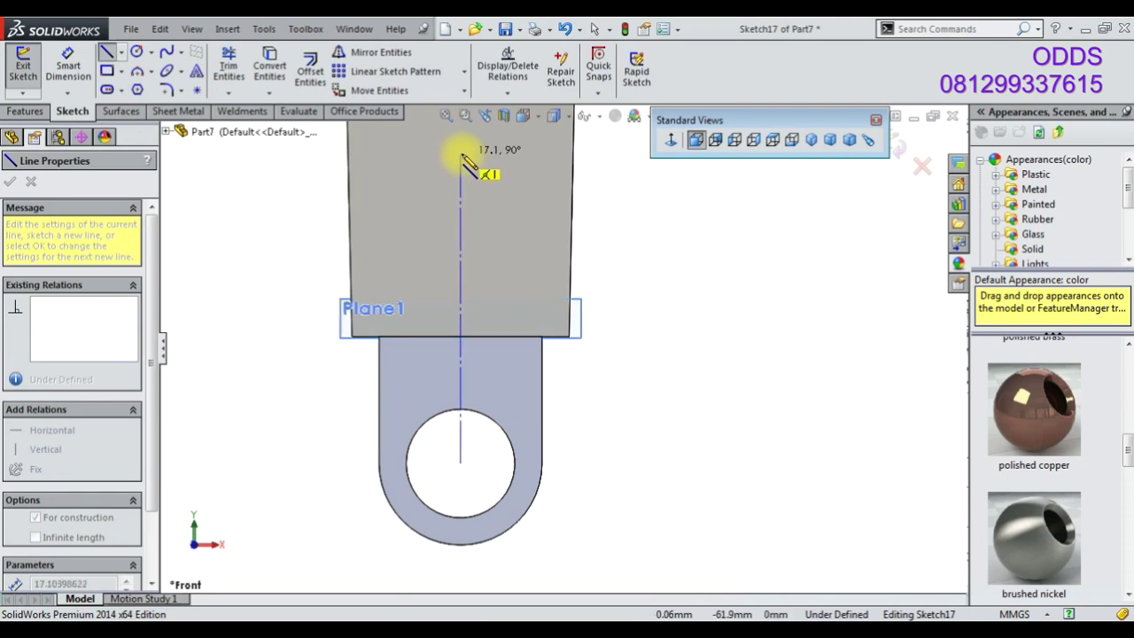
key(Escape)
click(460, 384)
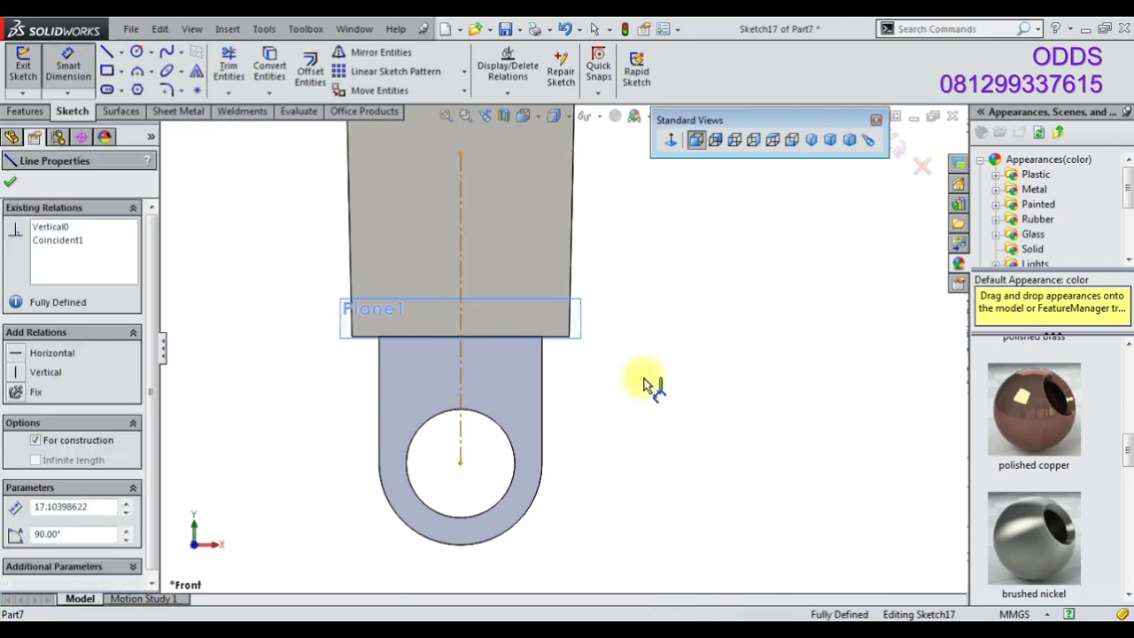
click(649, 381)
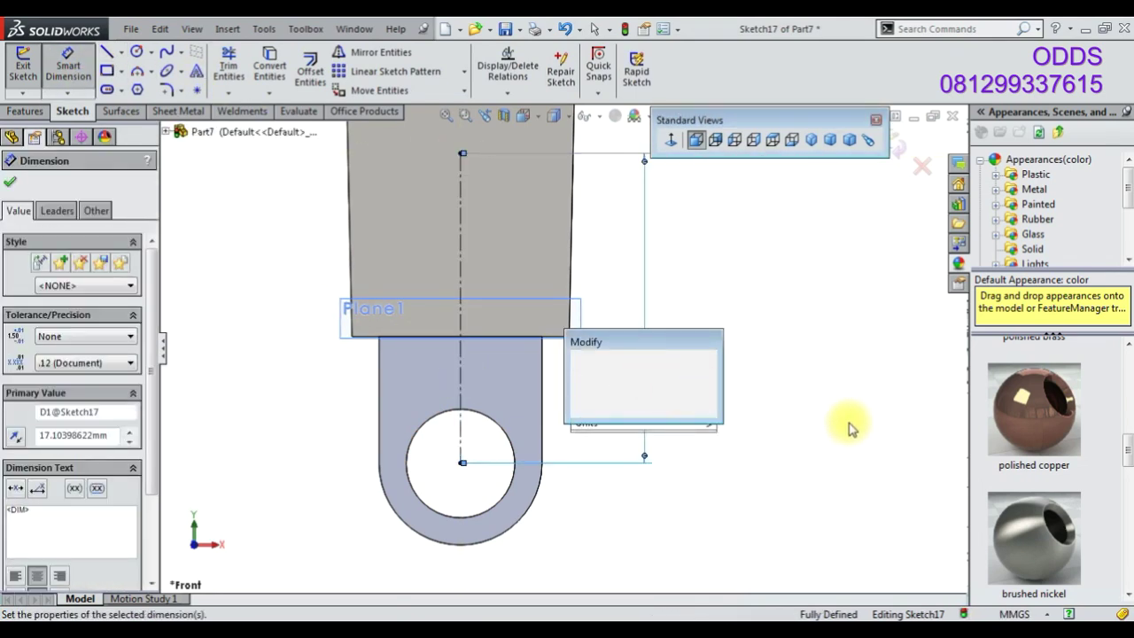
text(20)
key(Return)
scroll(716, 319, up, 2)
scroll(687, 321, up, 2)
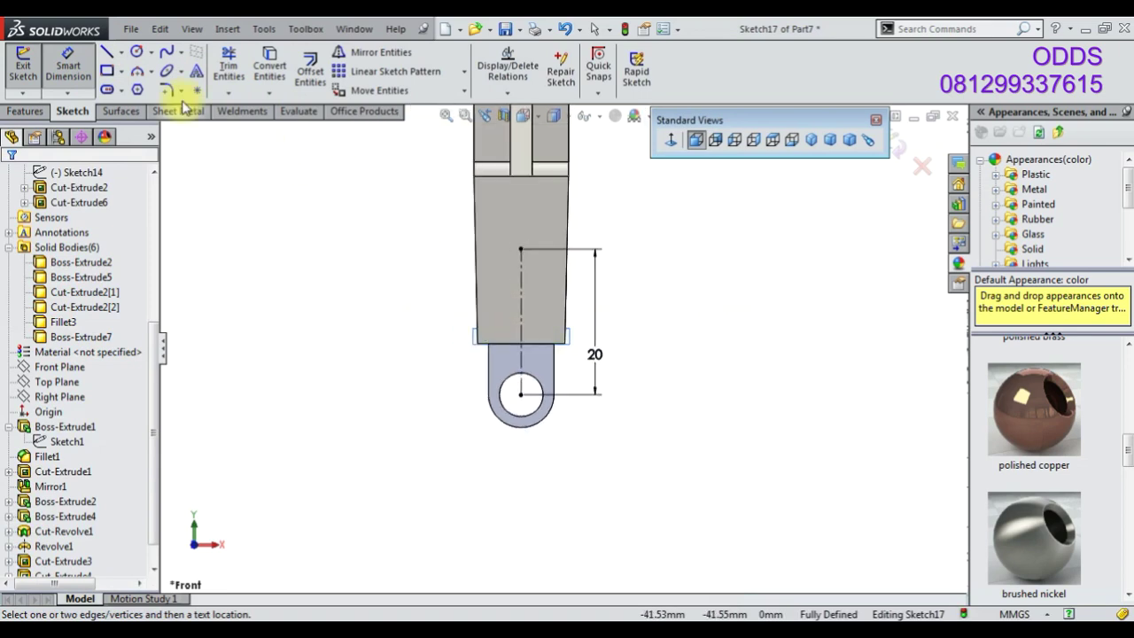
Draw concentric circles at the centerline's lower end, dimensioned Ø9 and Ø13
click(106, 71)
click(136, 51)
click(521, 393)
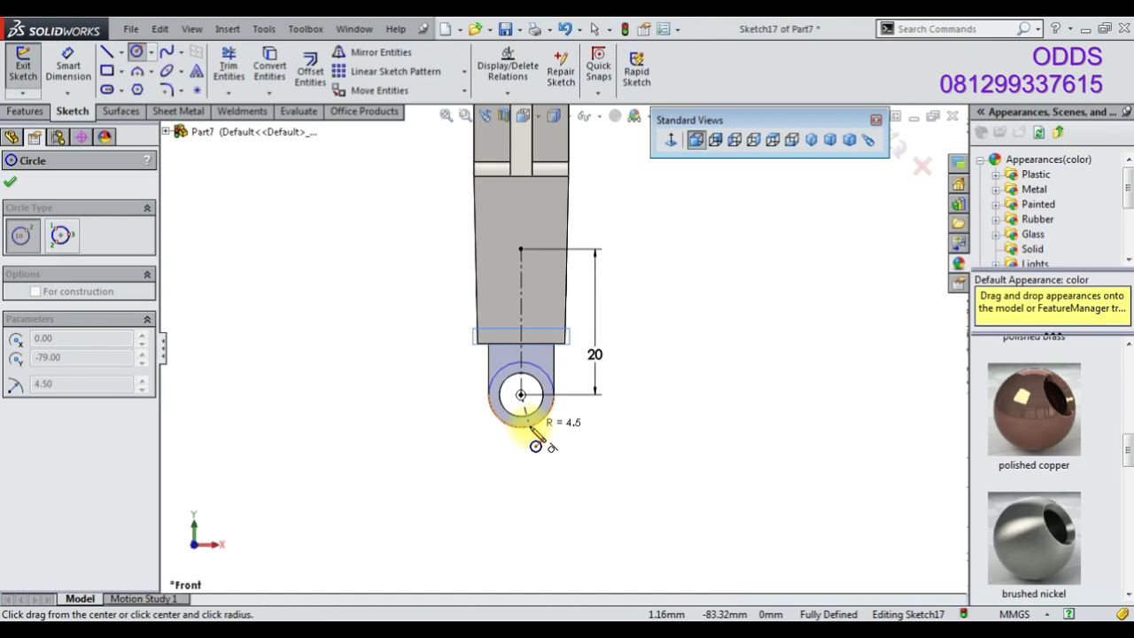
click(531, 428)
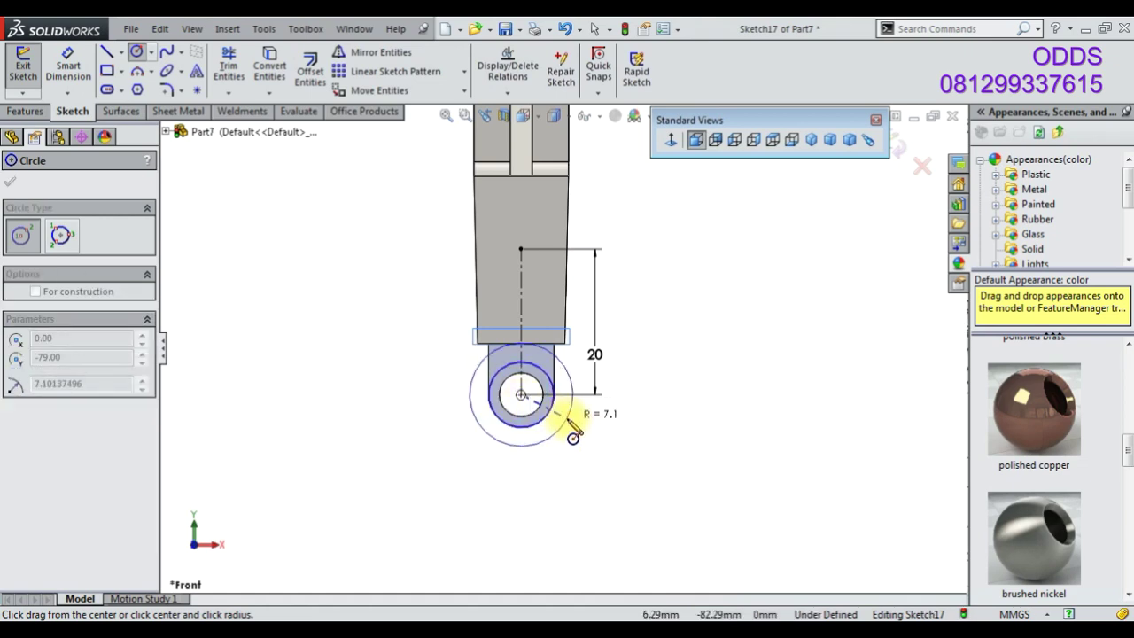
click(563, 425)
click(67, 67)
click(531, 443)
click(543, 434)
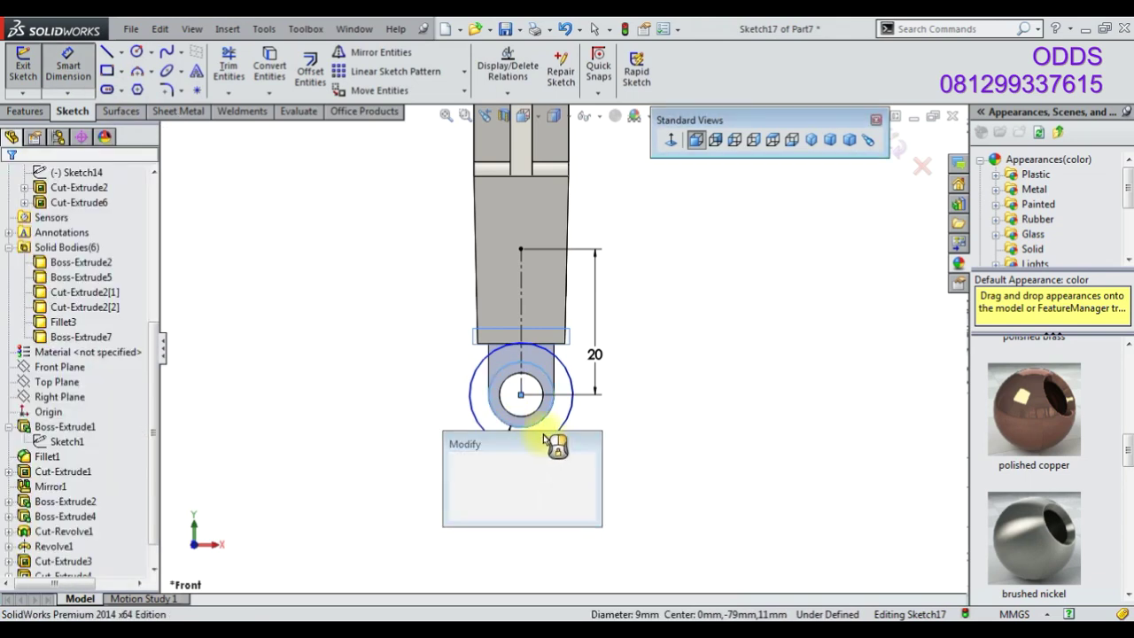
key(Return)
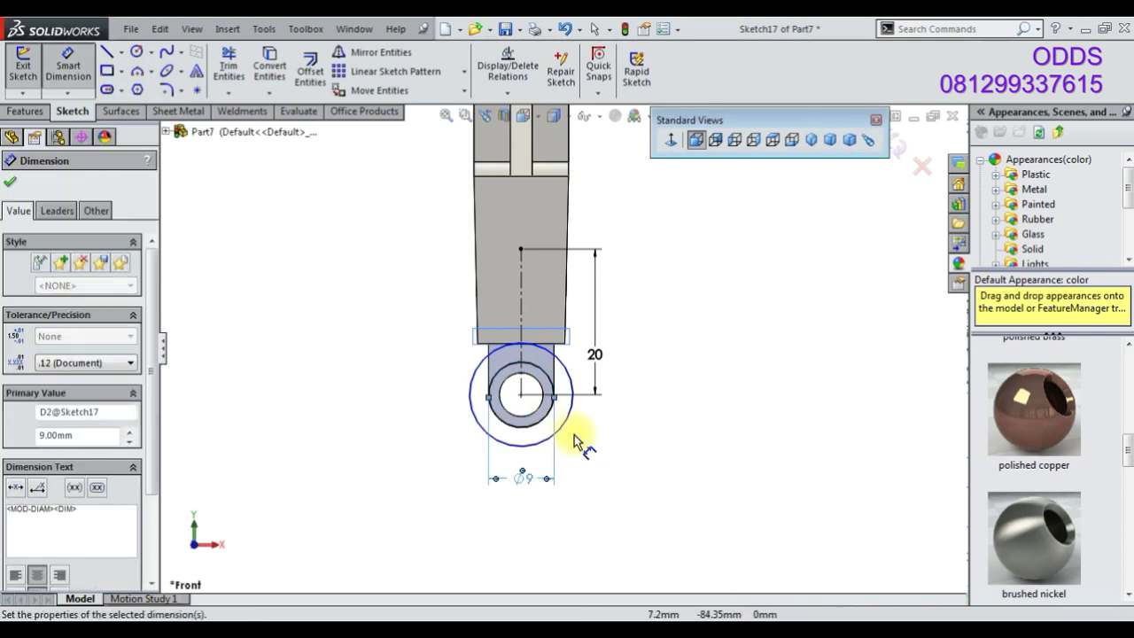
click(551, 438)
click(543, 502)
text(13)
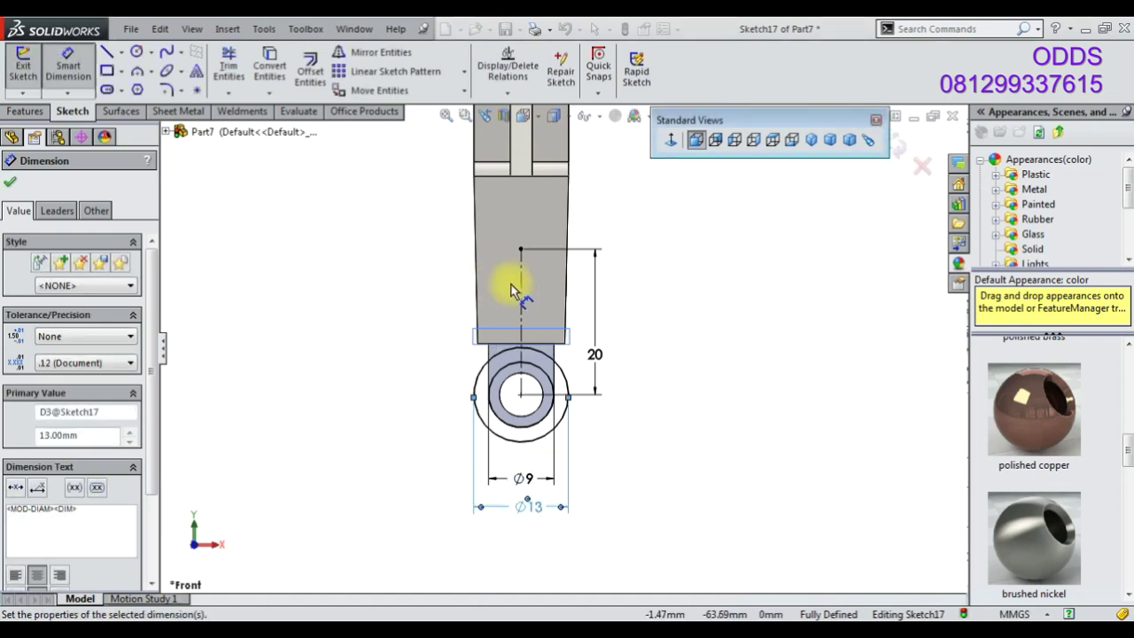
key(Return)
Draw a rectangle from the Ø13 circle to the centerline top, centring its top line with Midpoint
key(r)
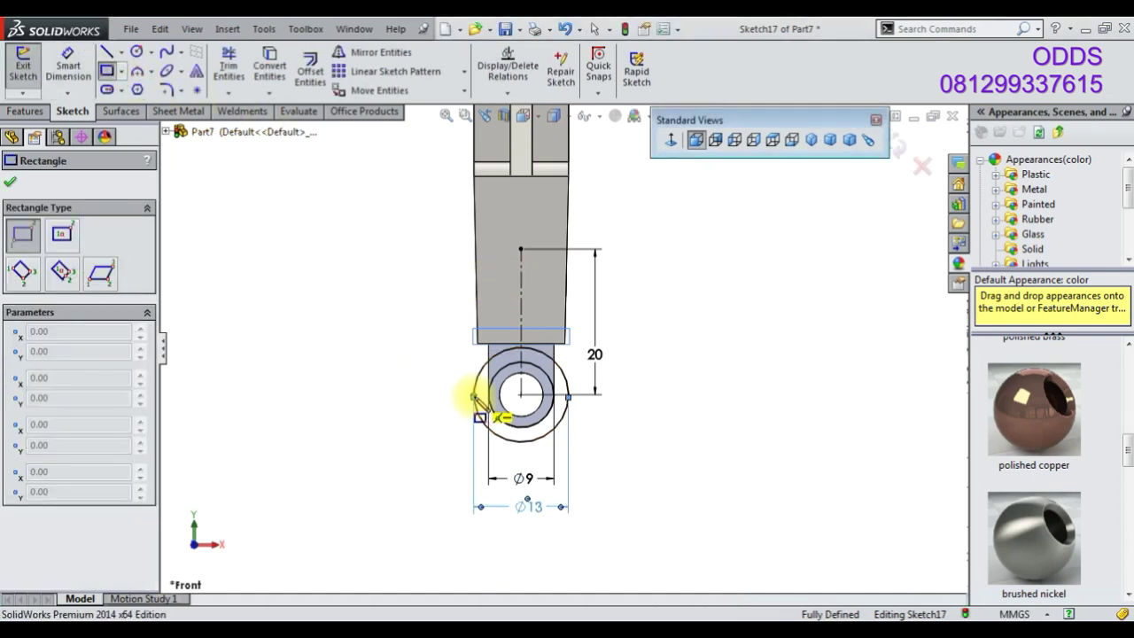
click(475, 395)
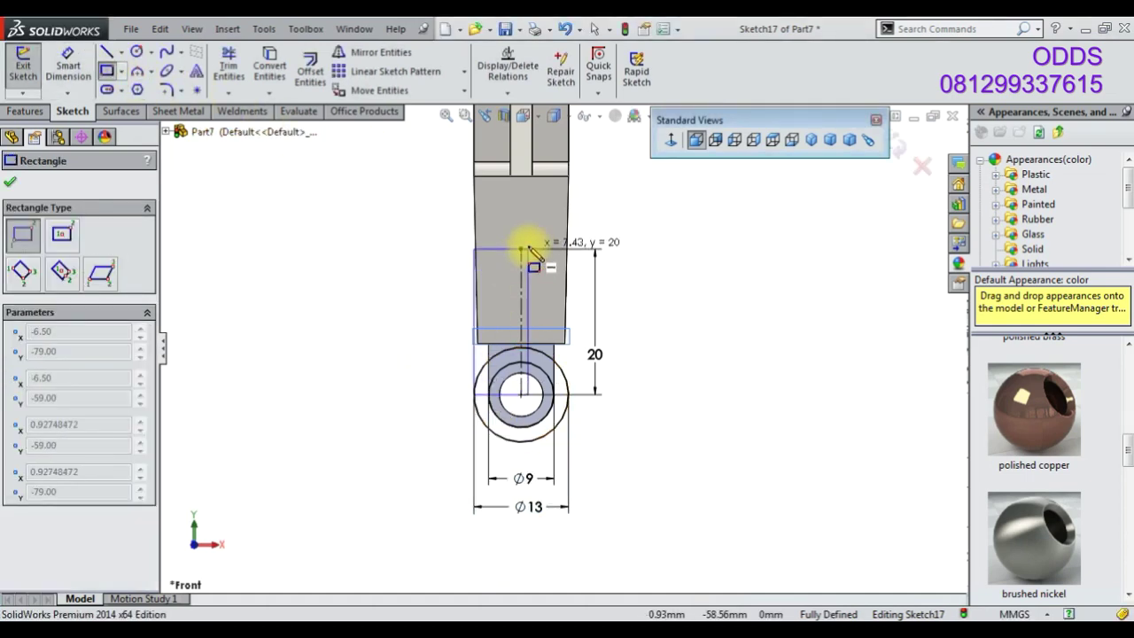
click(586, 241)
right_click(588, 354)
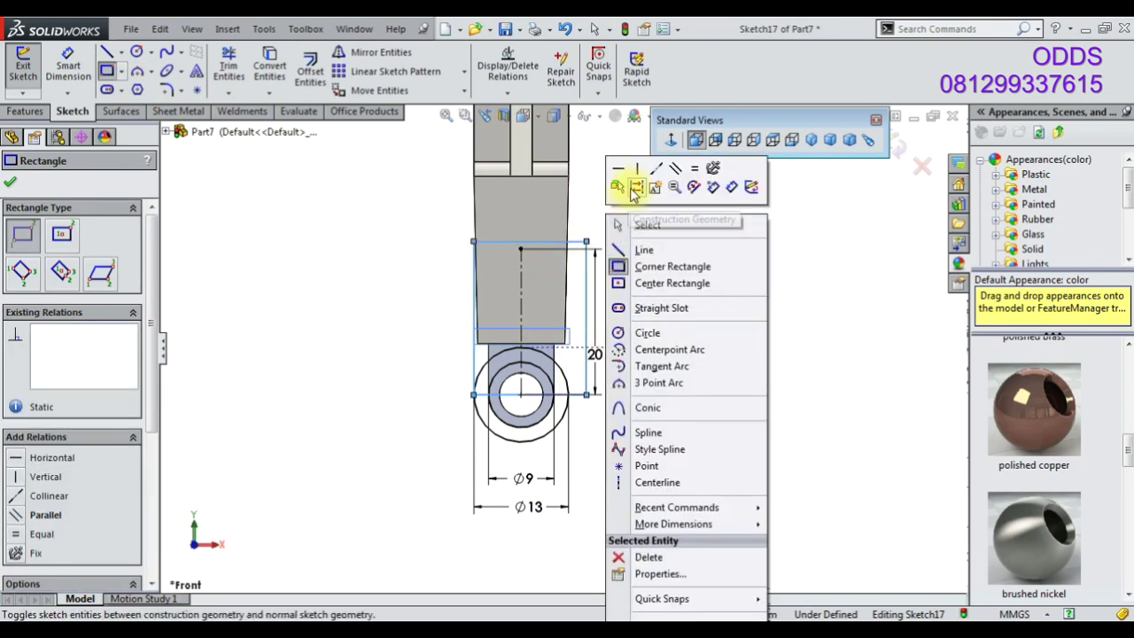
click(619, 221)
click(524, 241)
ctrl+click(520, 248)
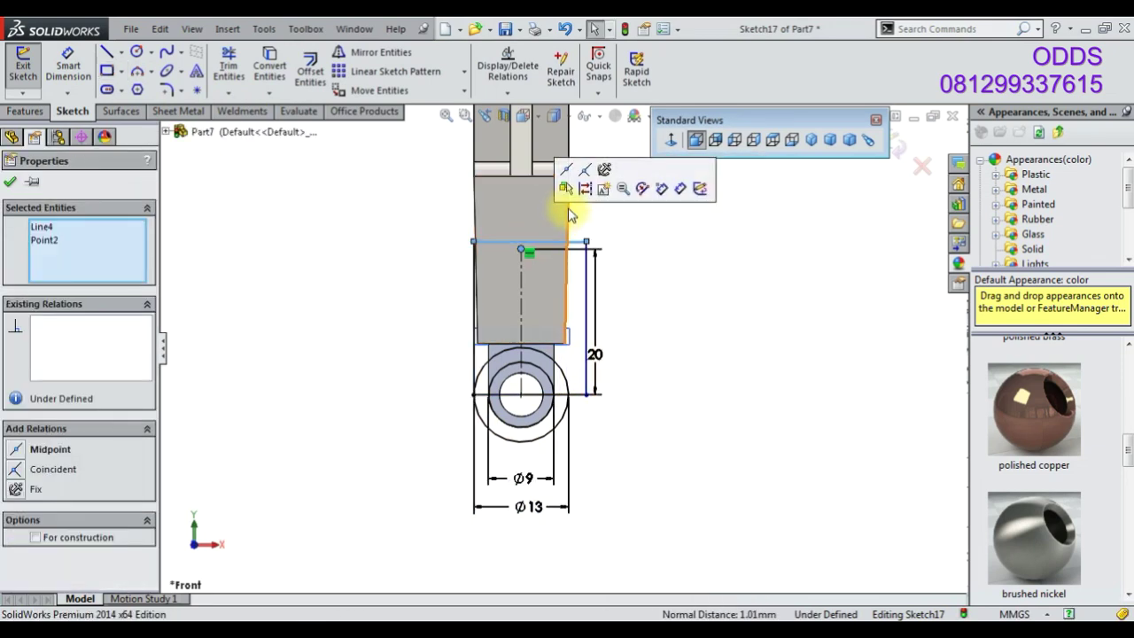
click(567, 173)
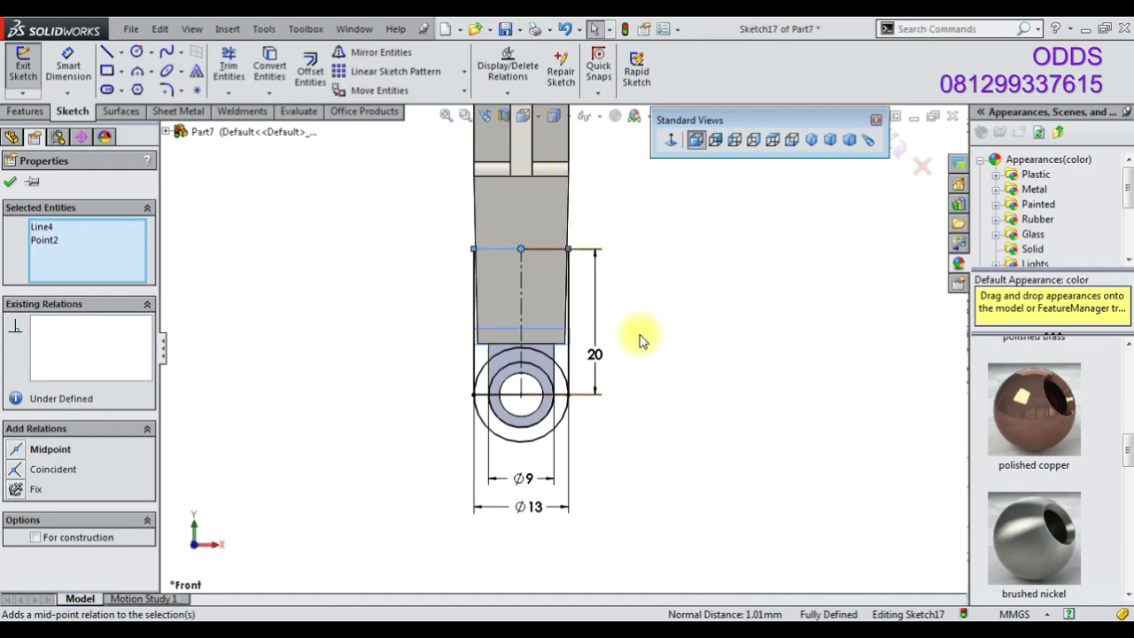
click(538, 395)
click(532, 372)
Trim away the upper half of the Ø13 circle
click(229, 64)
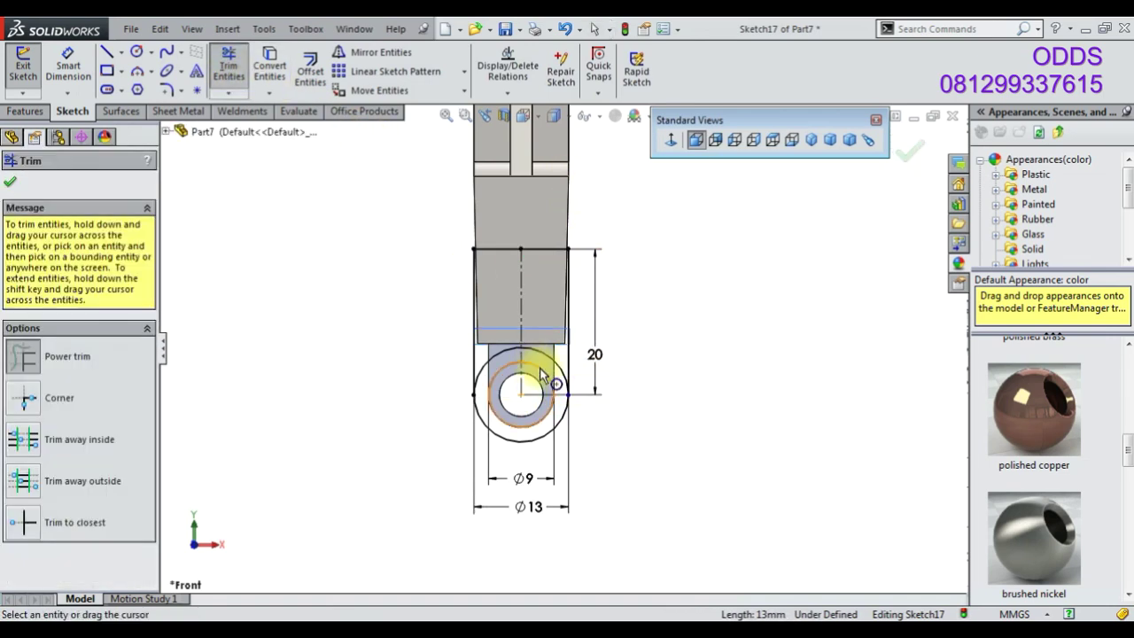
scroll(540, 372, down, 4)
drag(552, 350, 556, 318)
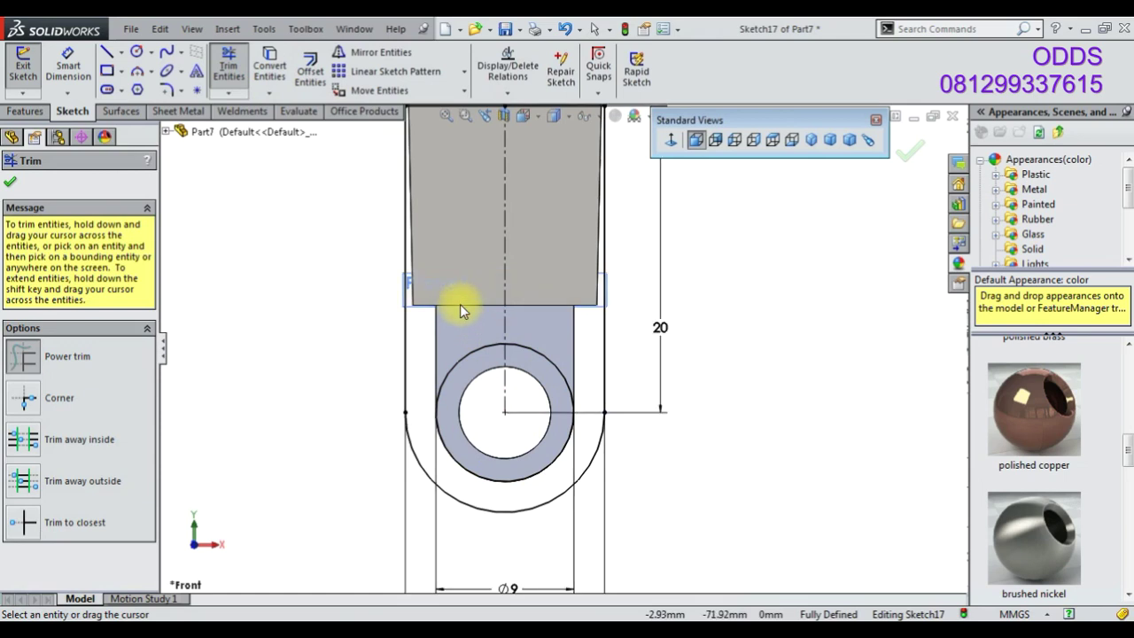
Extrude the Sketch17 tab 6 mm Mid Plane into a solid lug with a Ø9 hole
click(24, 112)
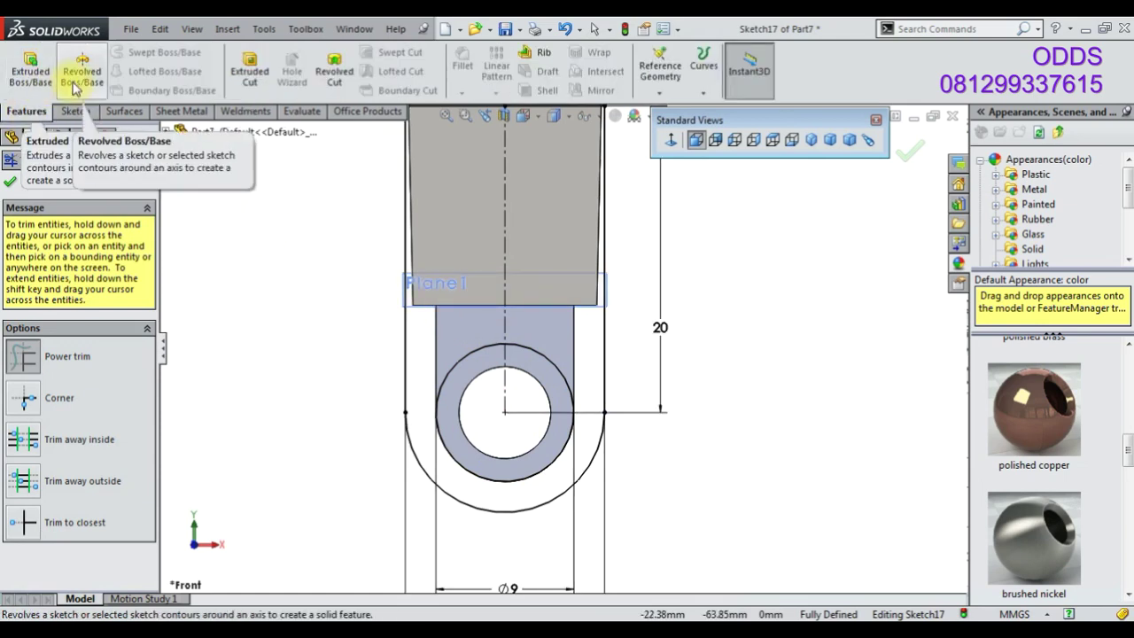
key(Escape)
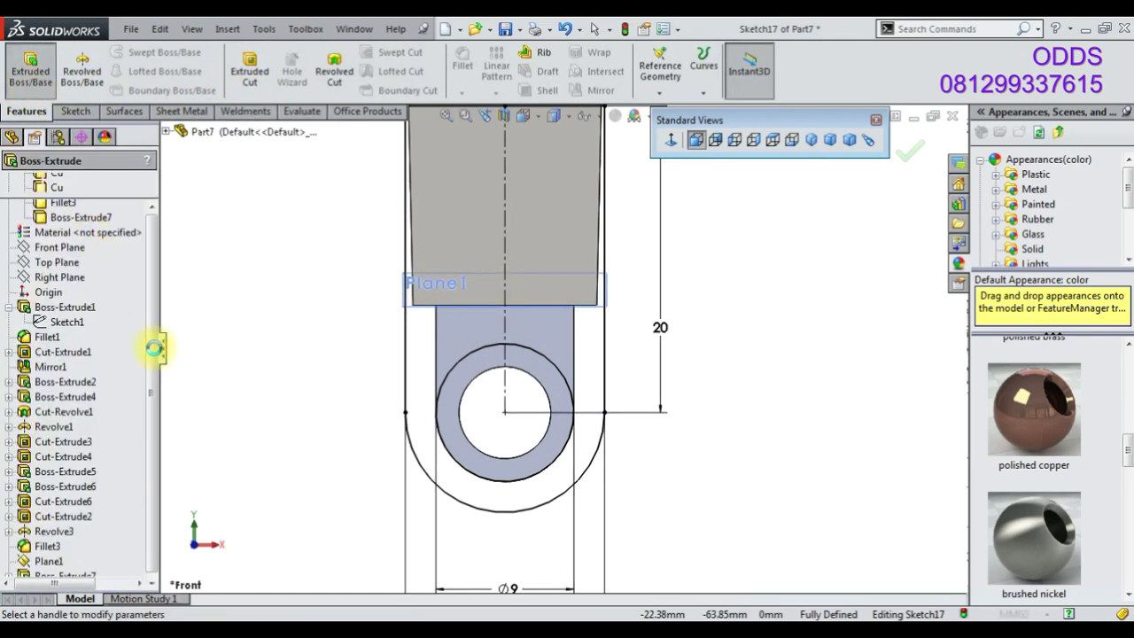
click(84, 278)
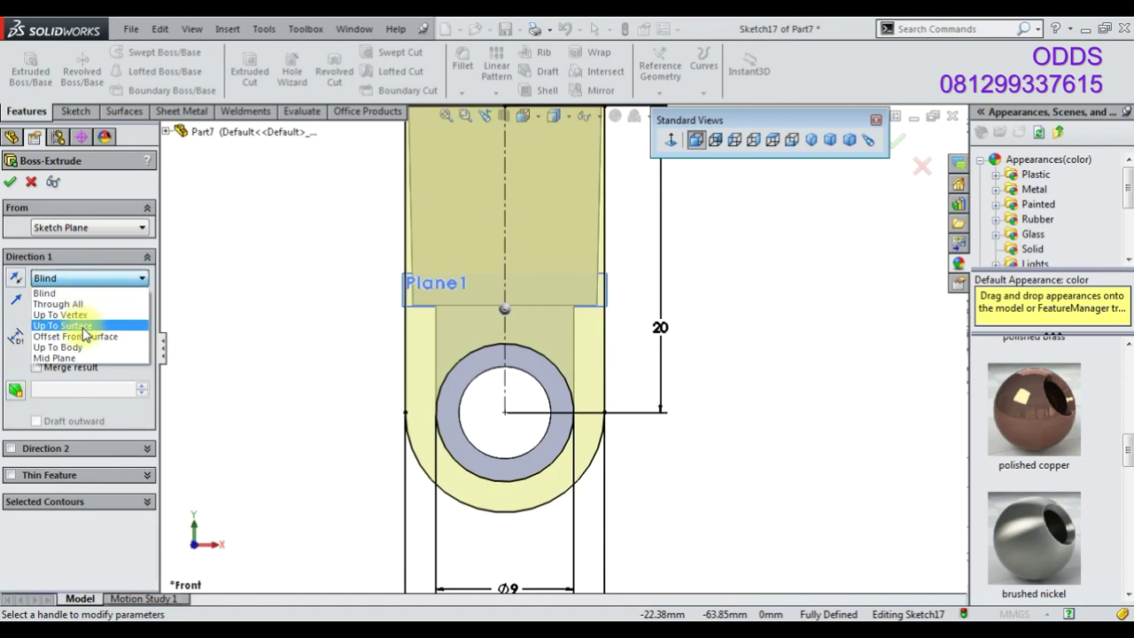
click(81, 356)
mouse_move(582, 425)
middle_down()
mouse_move(554, 394)
mouse_move(602, 372)
mouse_move(794, 483)
middle_up()
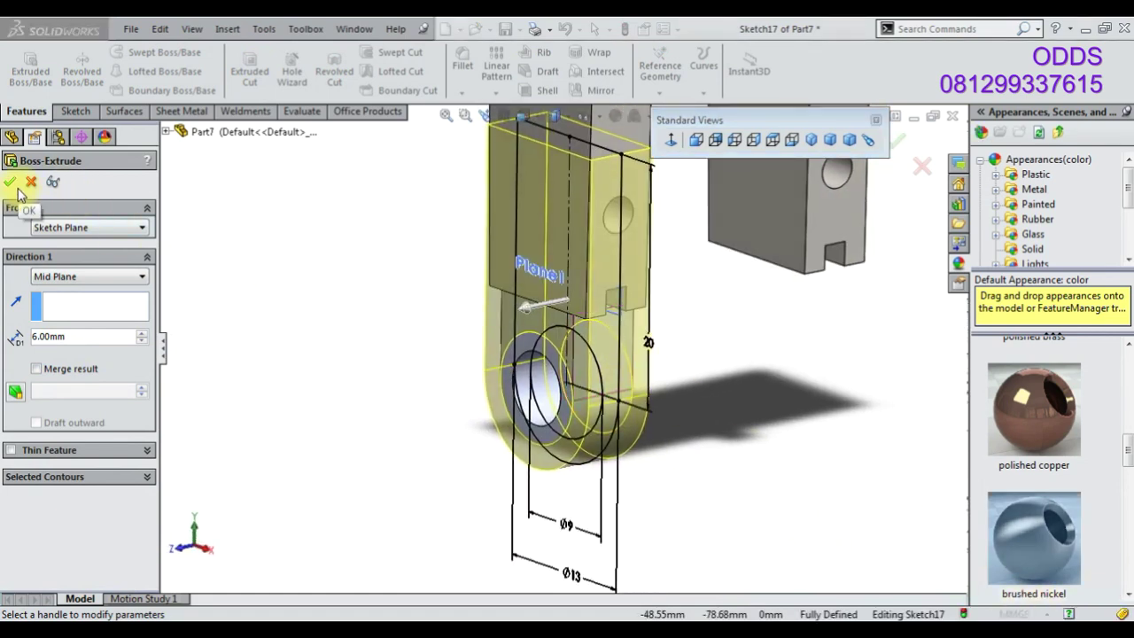
middle_drag(712, 334, 732, 295)
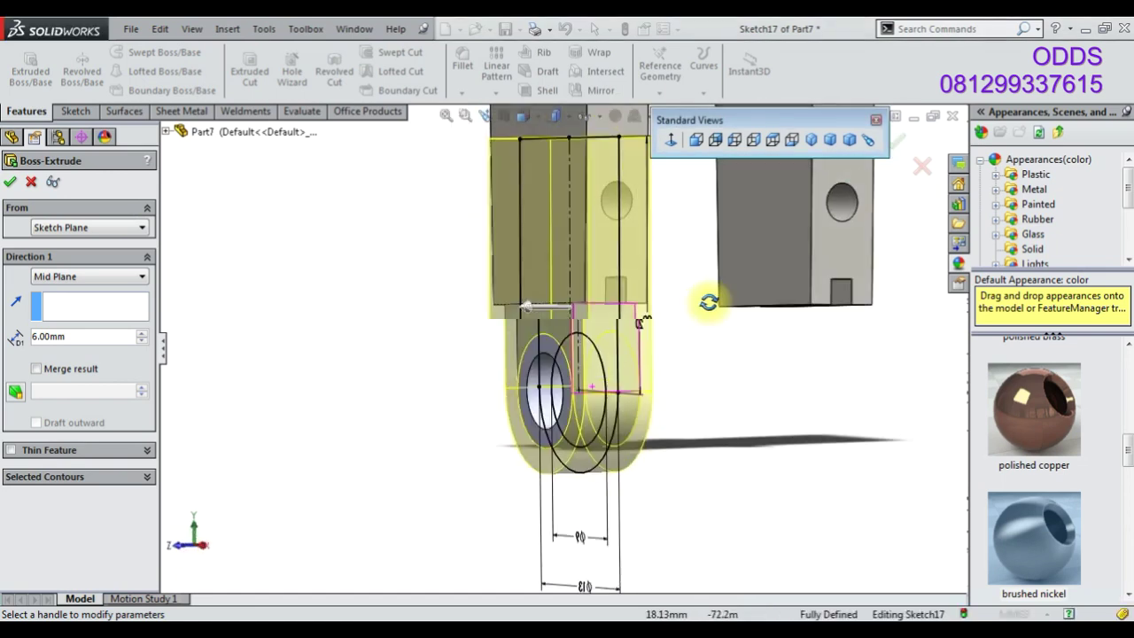
click(10, 182)
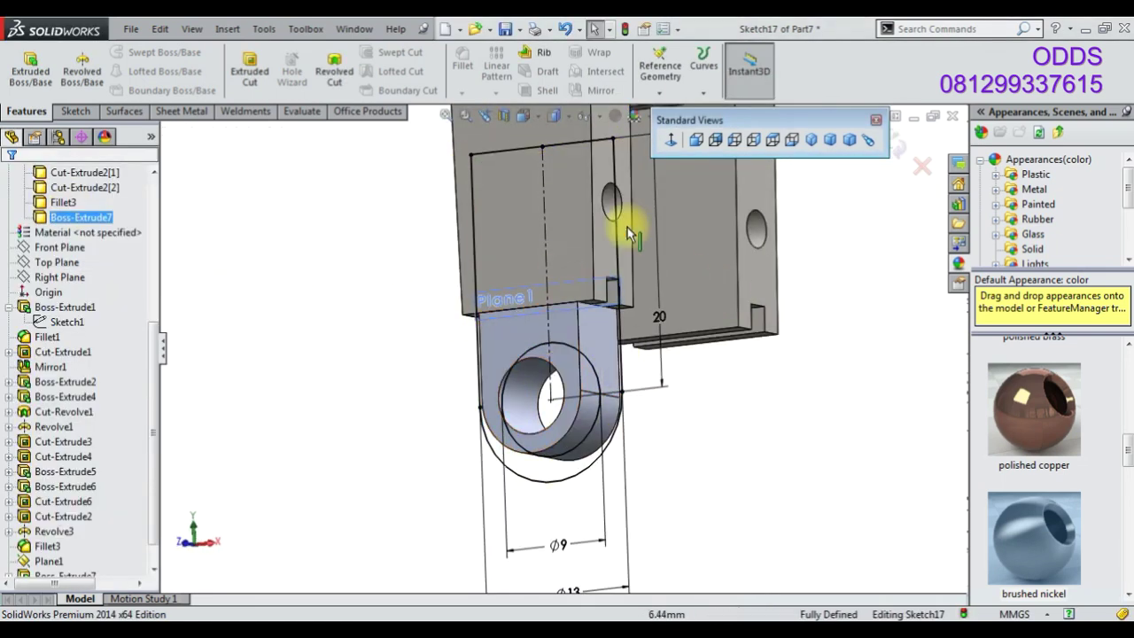
click(671, 140)
Convert the edges of the block face and the lower tab face into sketch lines
scroll(567, 486, down, 10)
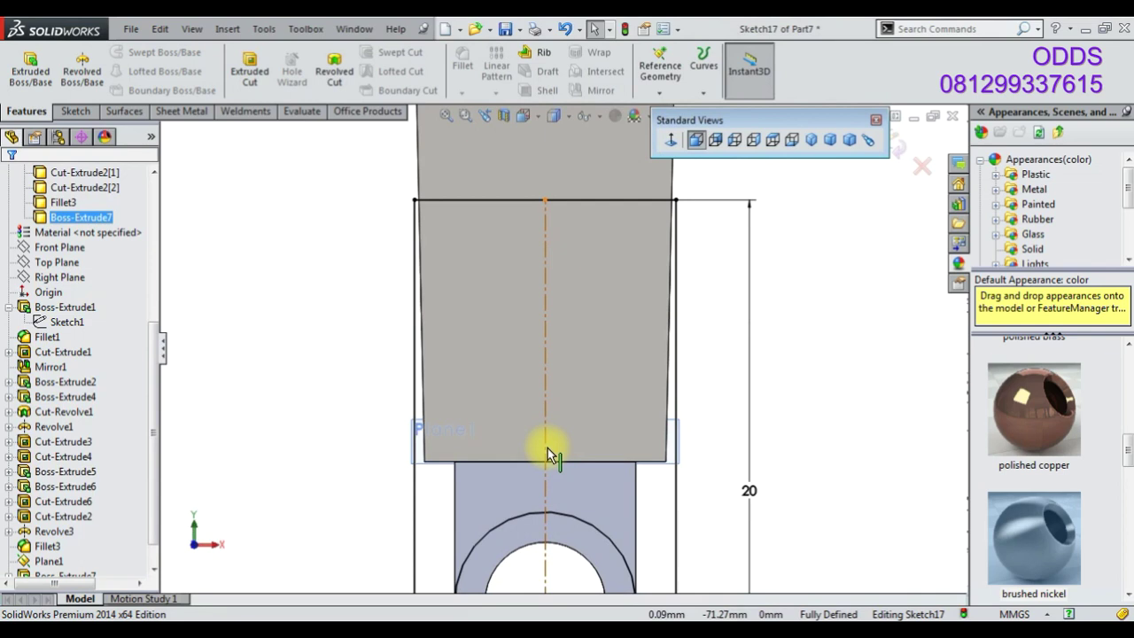
click(78, 110)
click(463, 303)
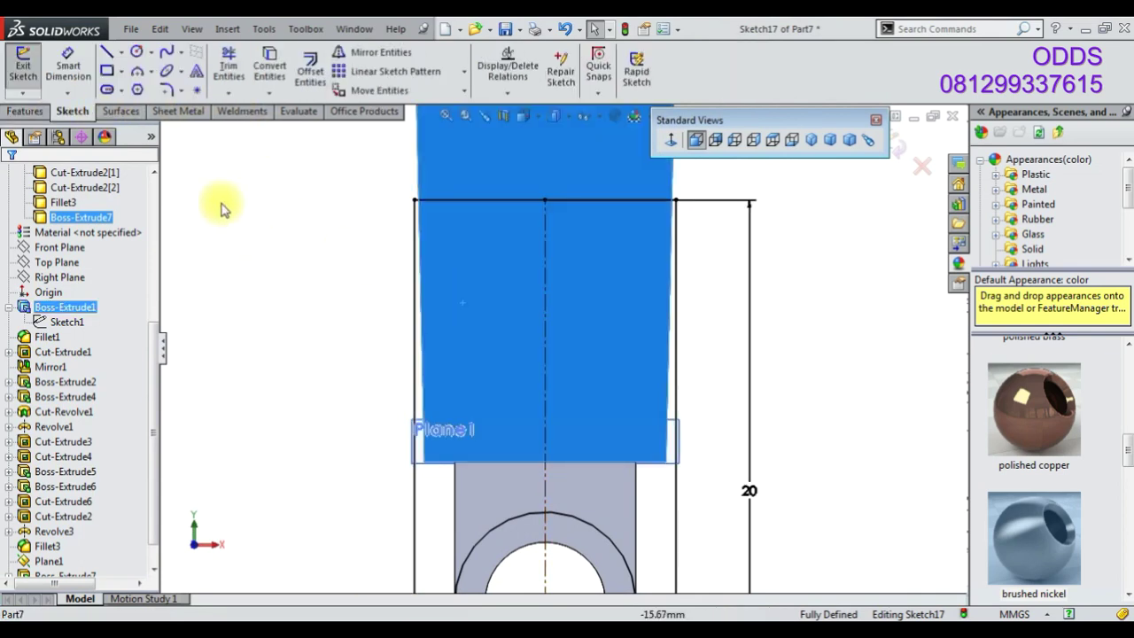
click(270, 66)
click(496, 492)
click(271, 73)
Trim away the top sketch line and the arc in the lower block
click(229, 66)
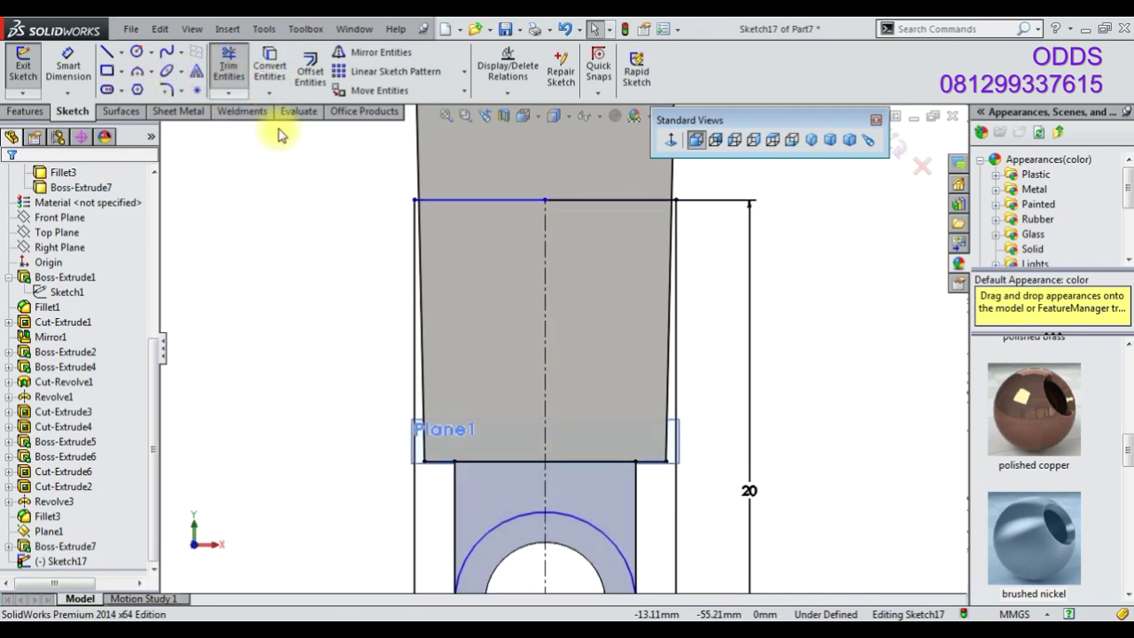
mouse_move(511, 236)
mouse_down()
mouse_move(543, 175)
mouse_move(603, 388)
mouse_up()
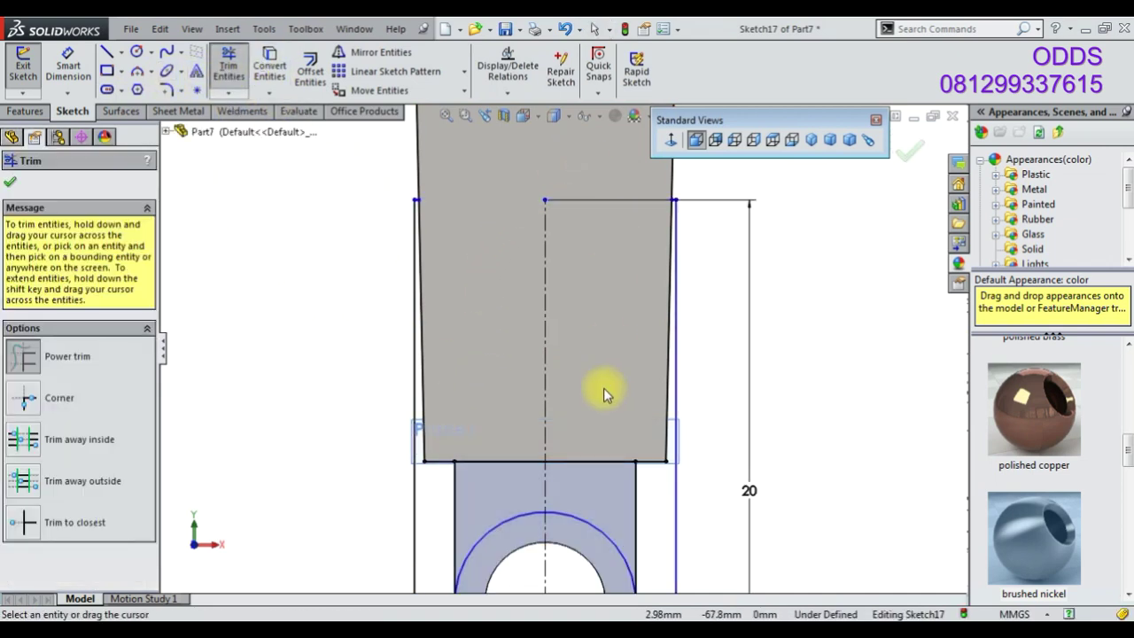
drag(491, 447, 606, 485)
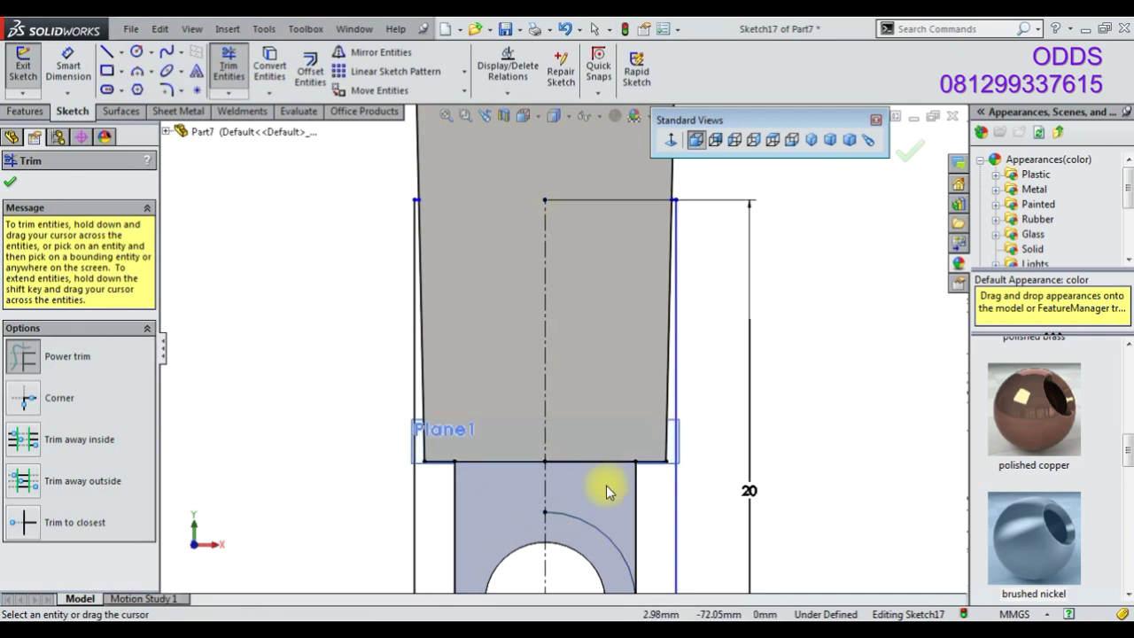
click(25, 110)
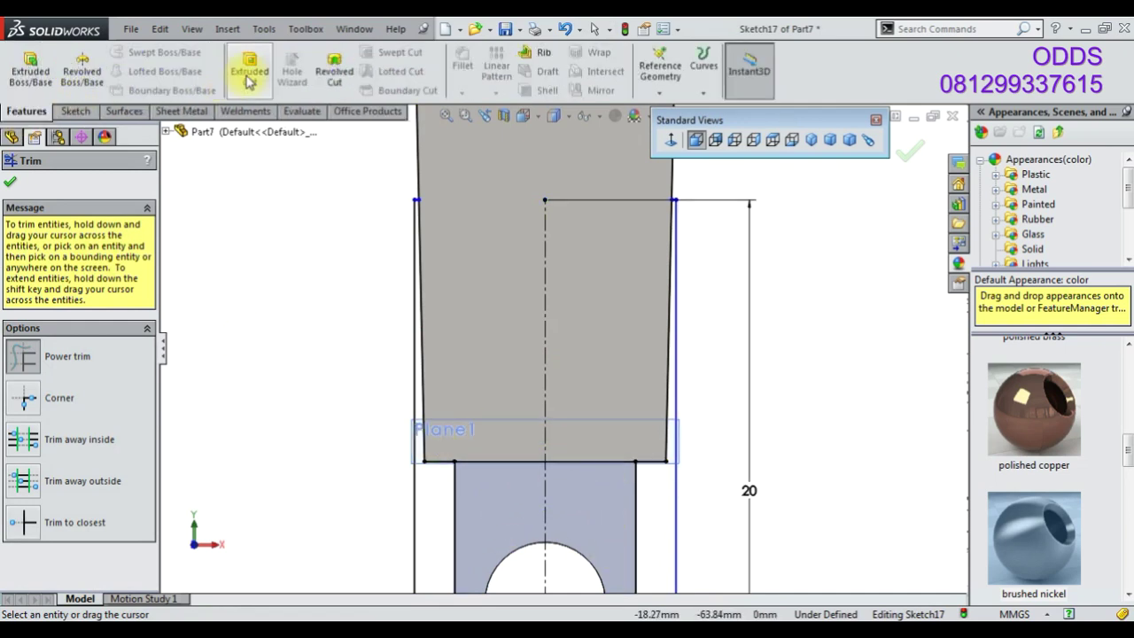
Extrude the lower region around the hole 6 mm Mid Plane as separate body Boss-Extrude8
click(30, 67)
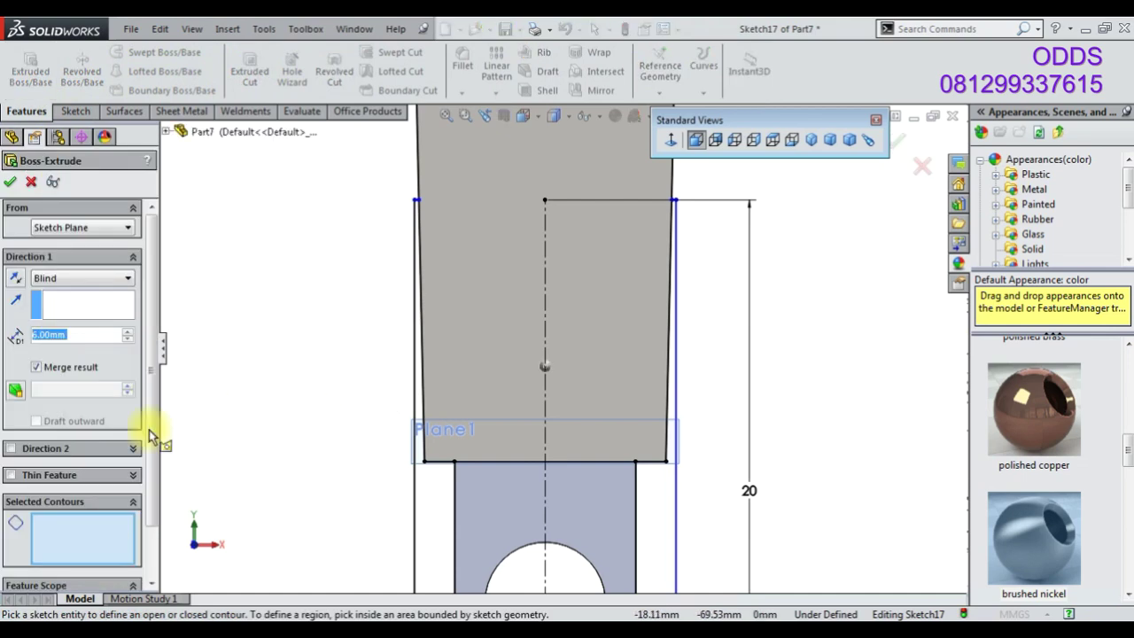
click(442, 561)
key(z)
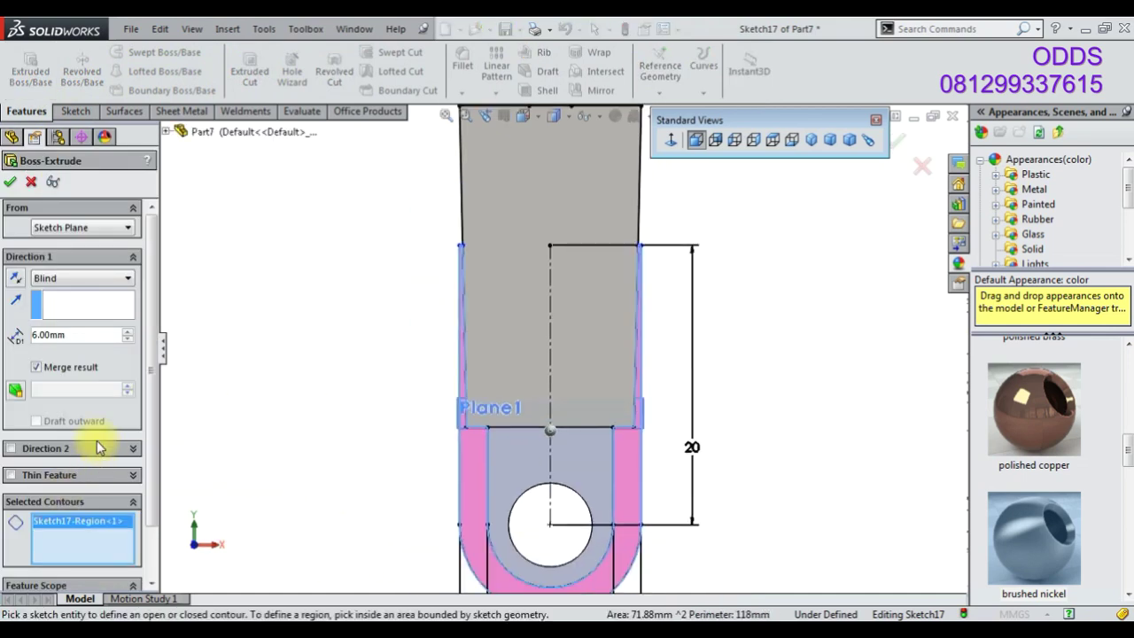
click(84, 277)
click(66, 354)
mouse_move(637, 451)
middle_down()
mouse_move(675, 472)
mouse_move(531, 431)
middle_up()
scroll(531, 431, down, 3)
scroll(531, 316, down, 2)
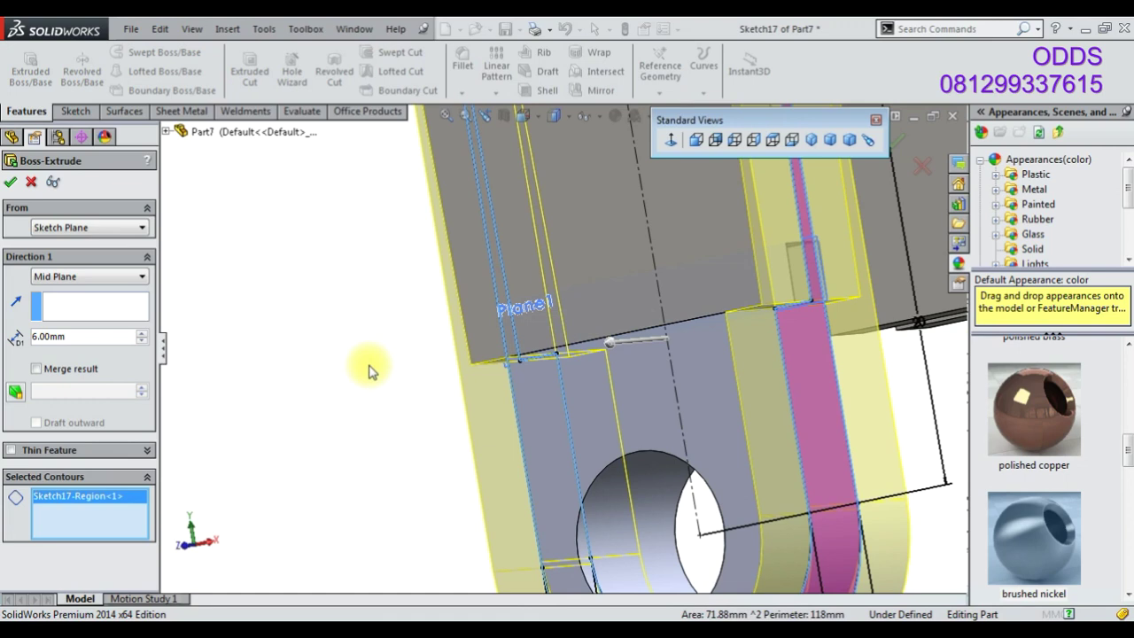
key(Return)
scroll(370, 372, up, 3)
mouse_move(370, 372)
middle_down()
mouse_move(379, 413)
mouse_move(486, 400)
middle_up()
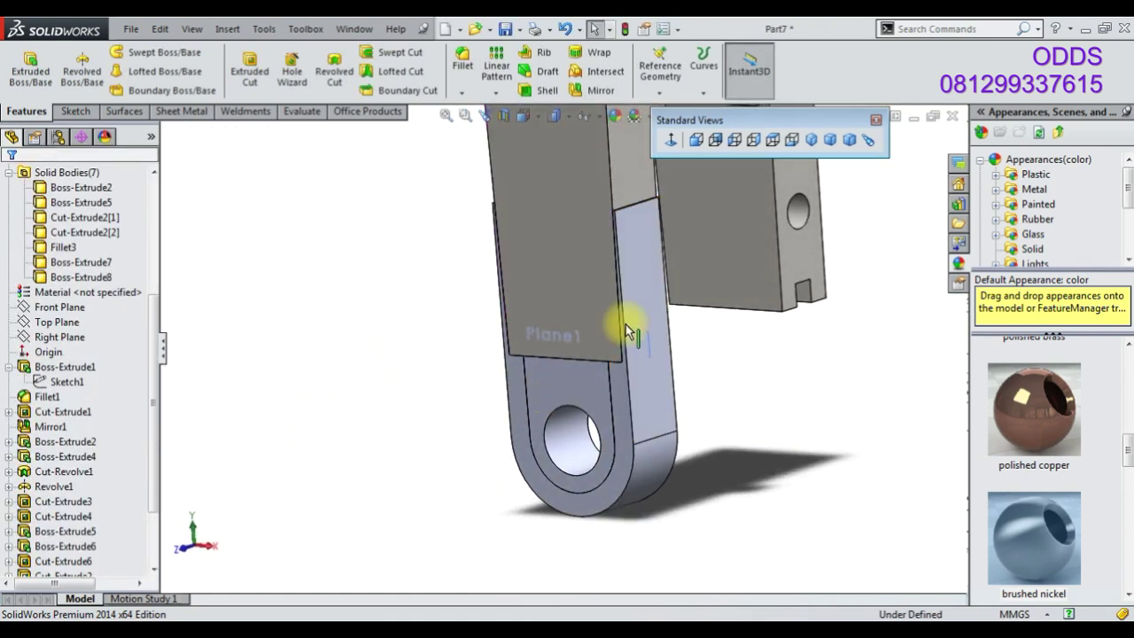
Start a sketch on the Right Plane and view it from the right in hidden-line wireframe
click(584, 307)
ctrl+click(645, 354)
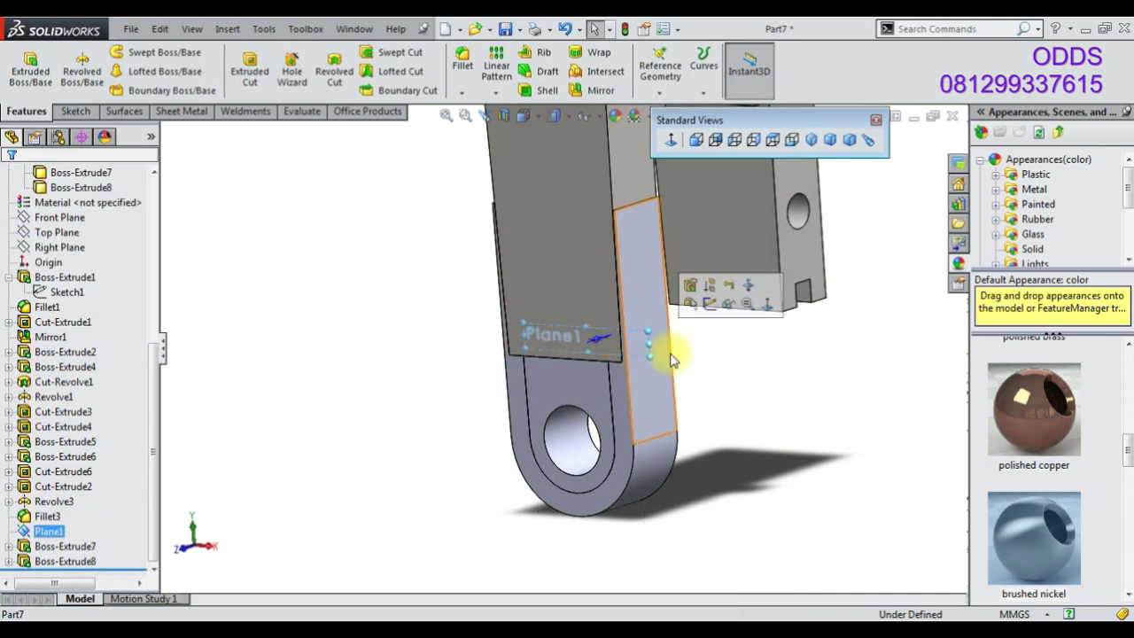
click(59, 248)
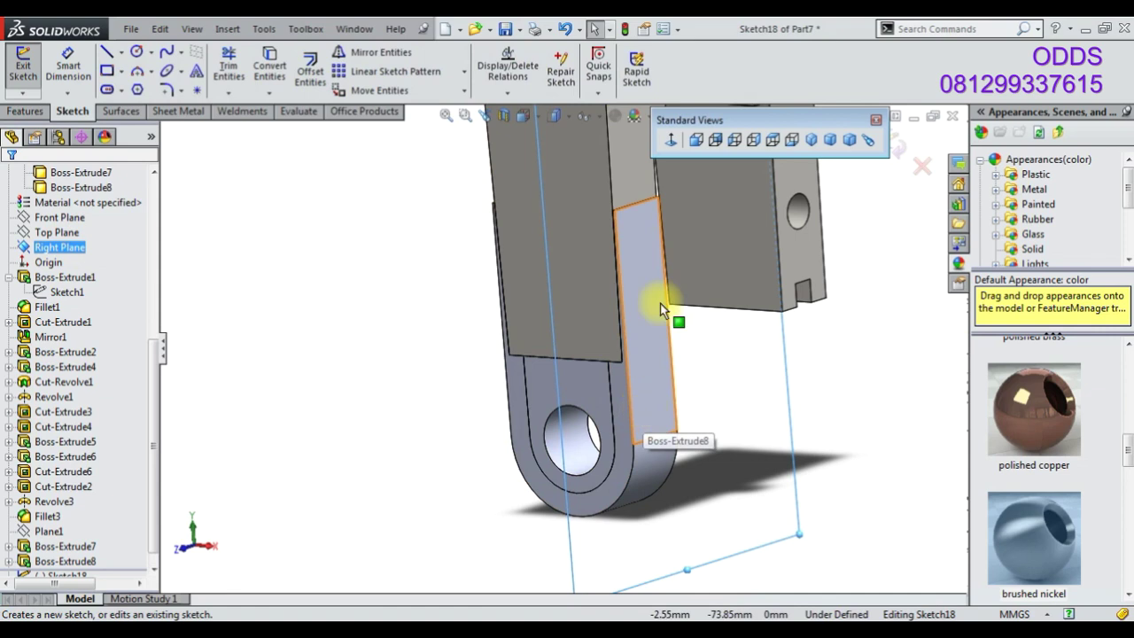
click(555, 115)
click(556, 209)
click(753, 139)
scroll(537, 469, down, 3)
scroll(561, 302, down, 3)
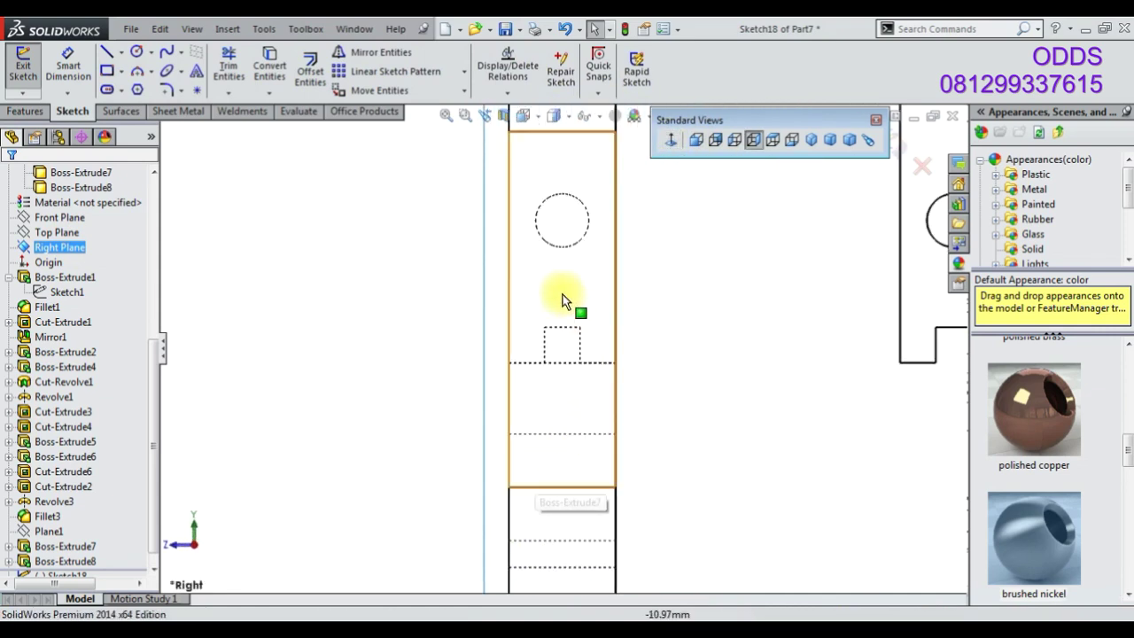
Convert the hole's circular edge and the square peg's edges into the new sketch
click(561, 246)
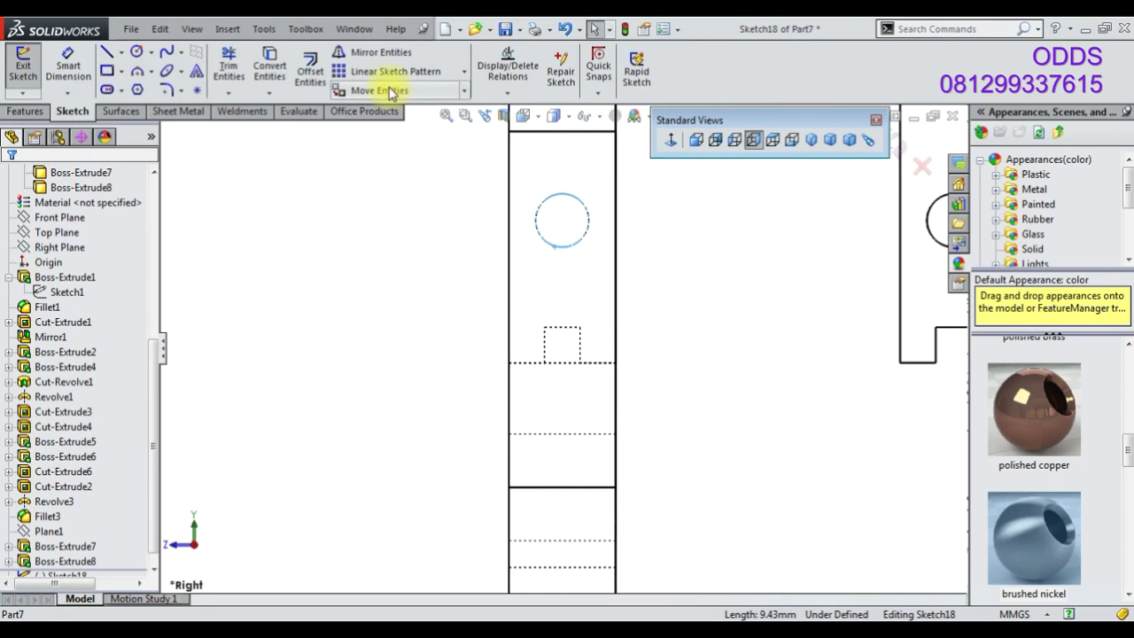
click(267, 73)
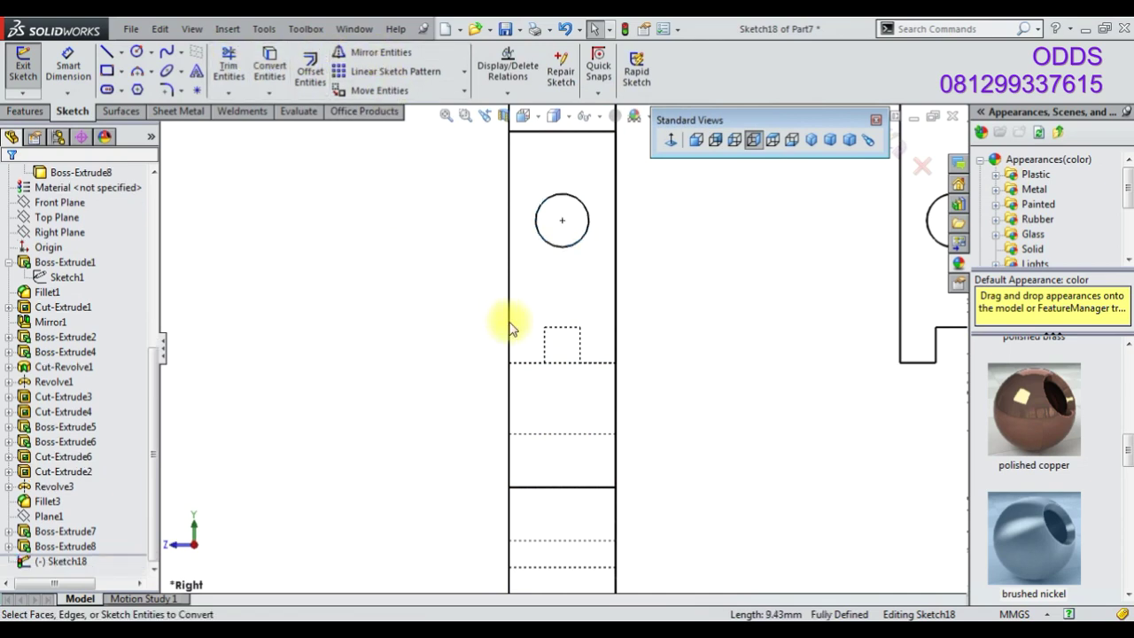
click(277, 77)
click(556, 327)
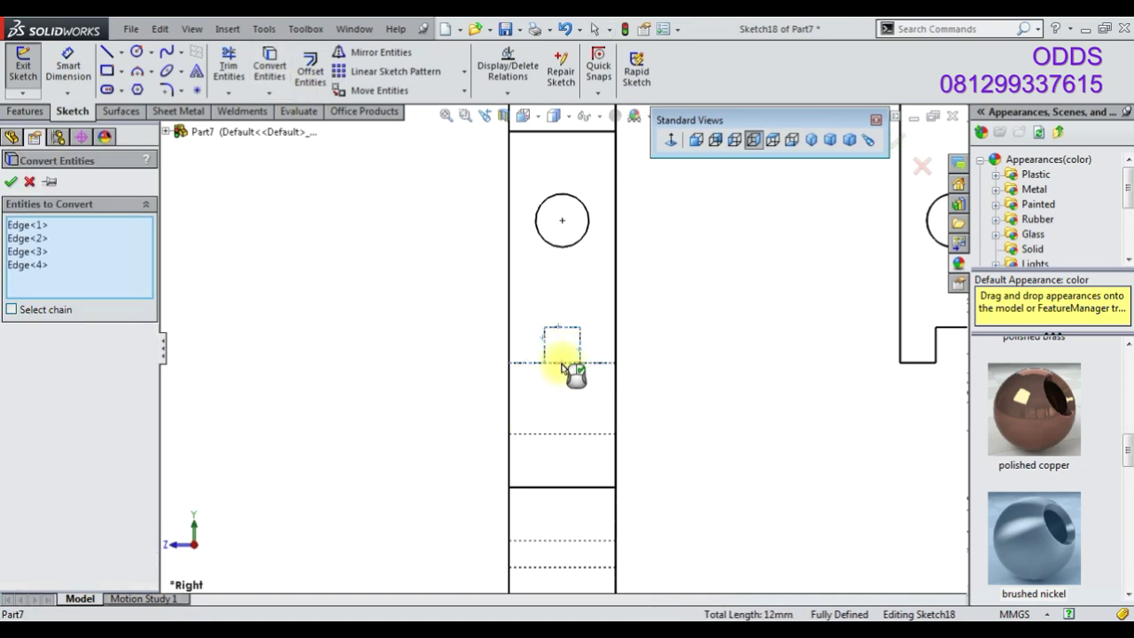
click(10, 182)
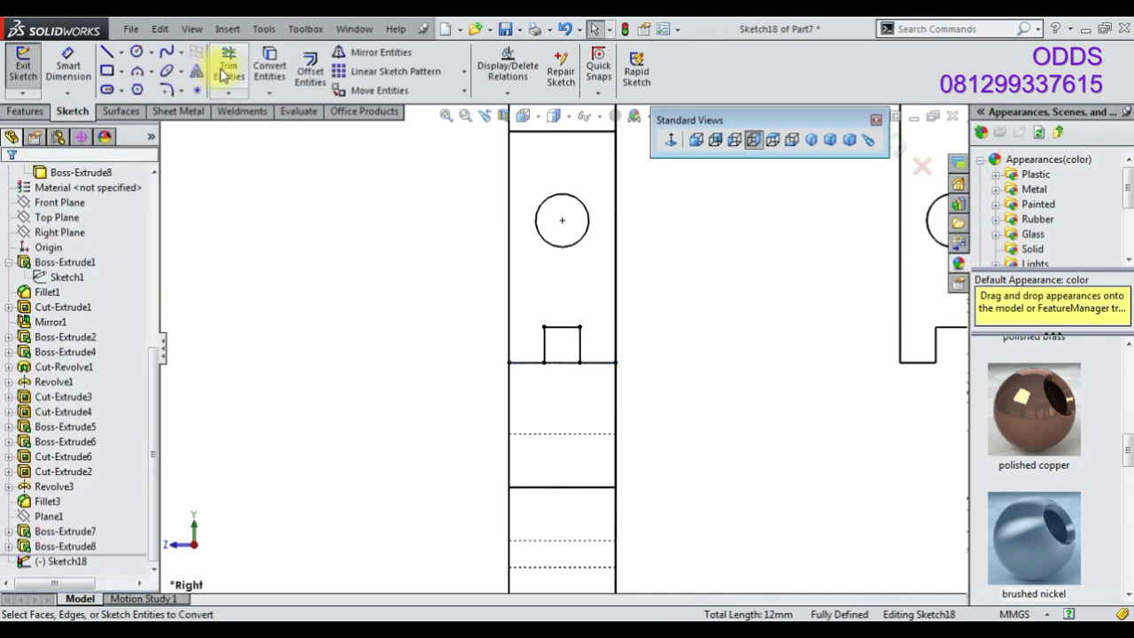
click(228, 63)
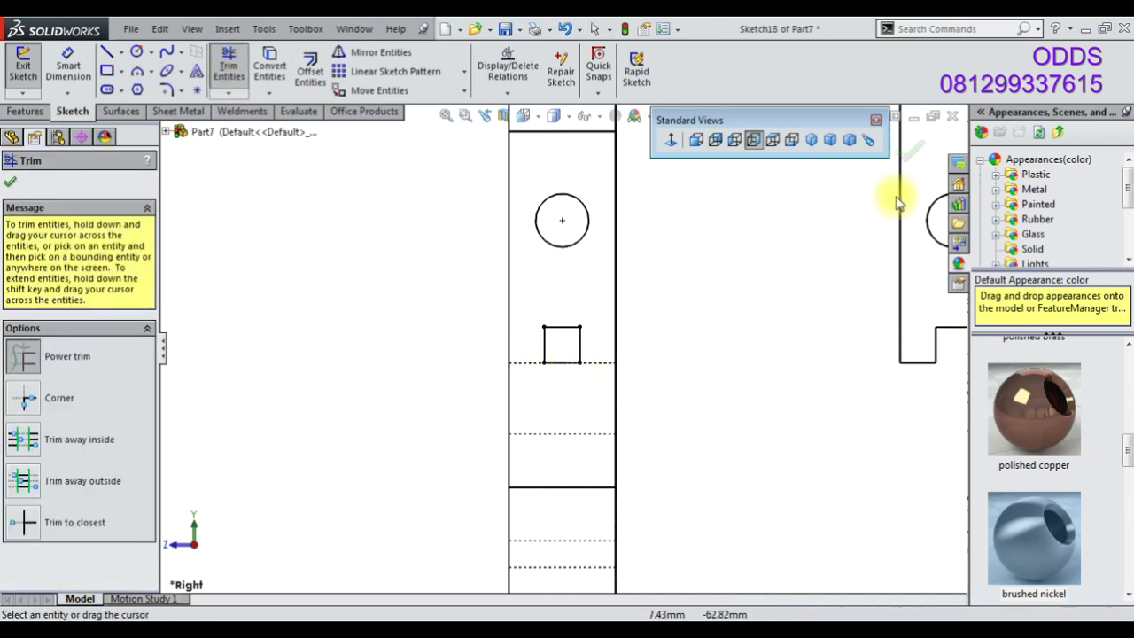
click(908, 151)
Return to a shaded isometric view and zoom in on the new sketch's circle and square
click(524, 116)
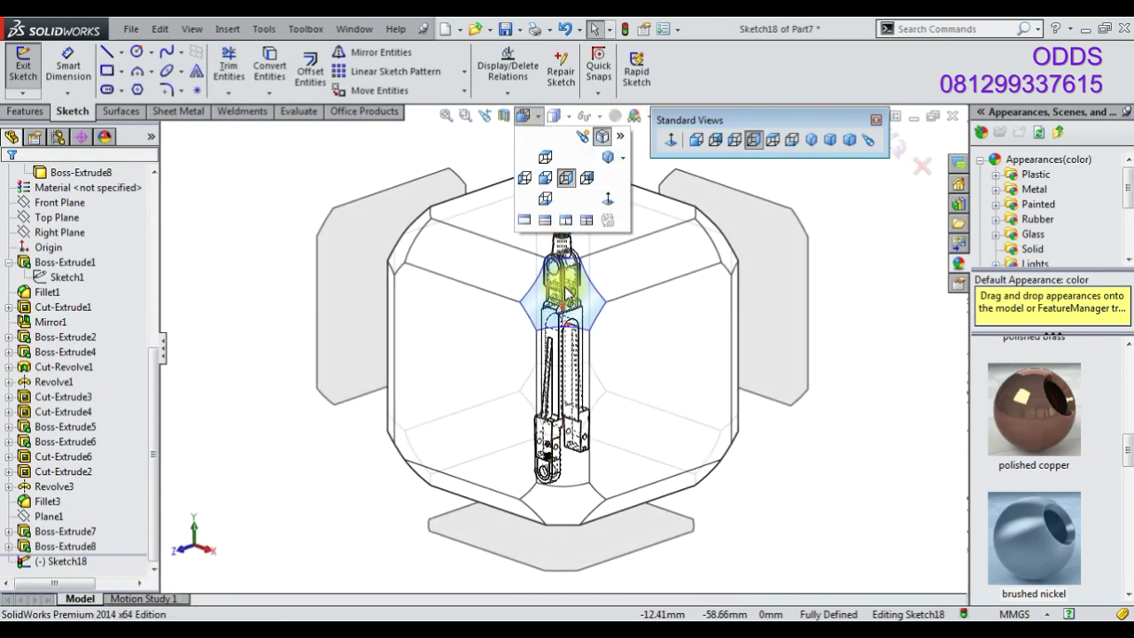
click(547, 125)
click(555, 142)
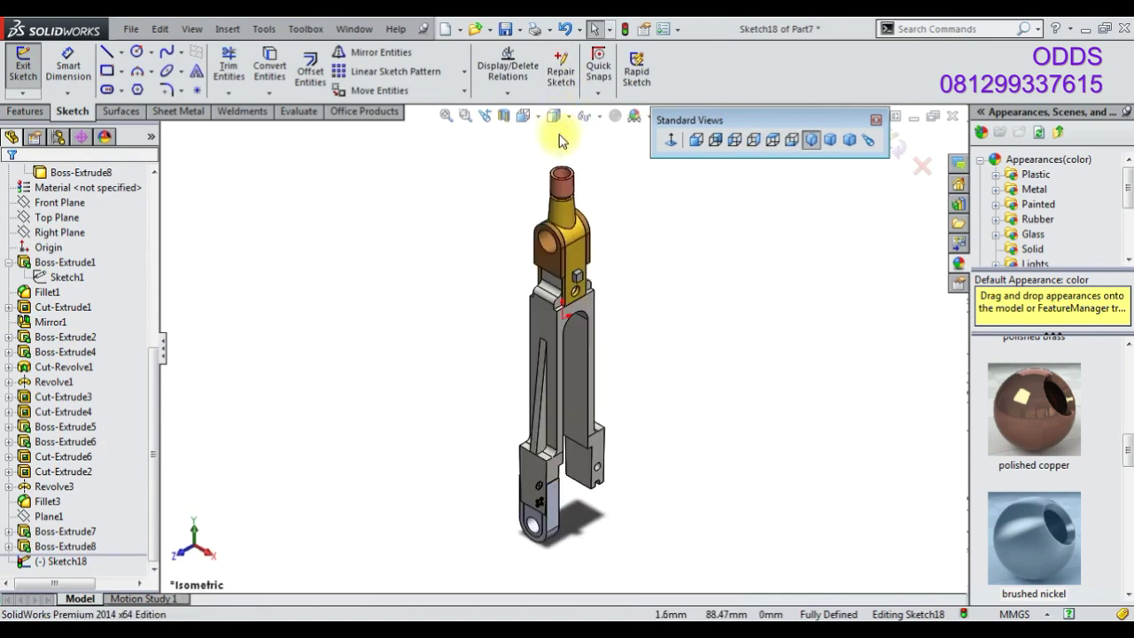
click(129, 558)
click(94, 538)
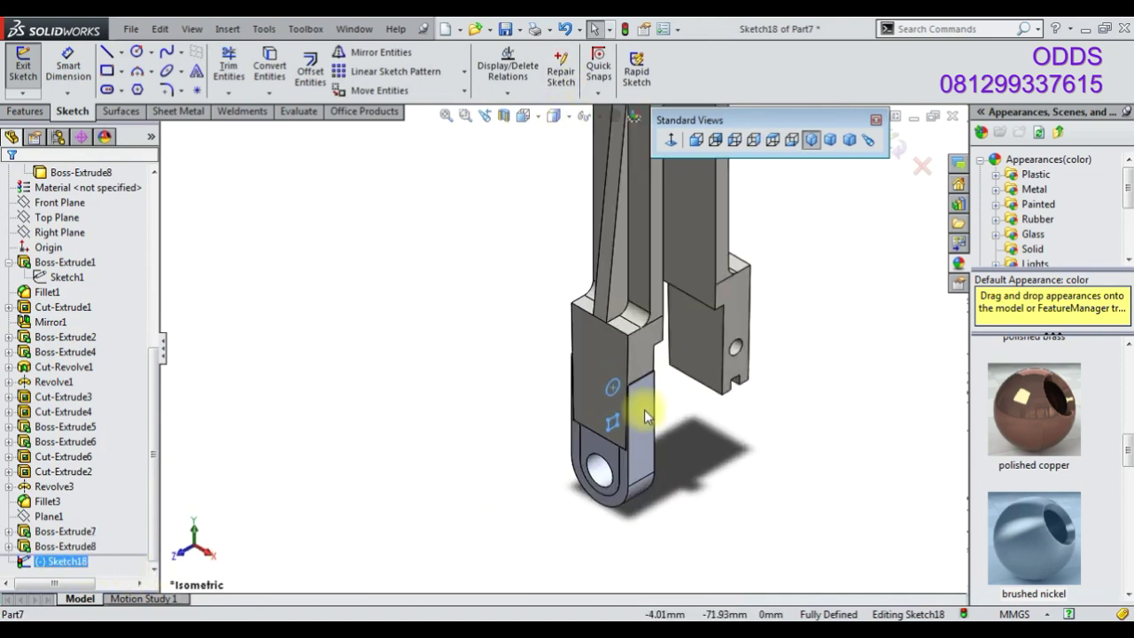
click(33, 120)
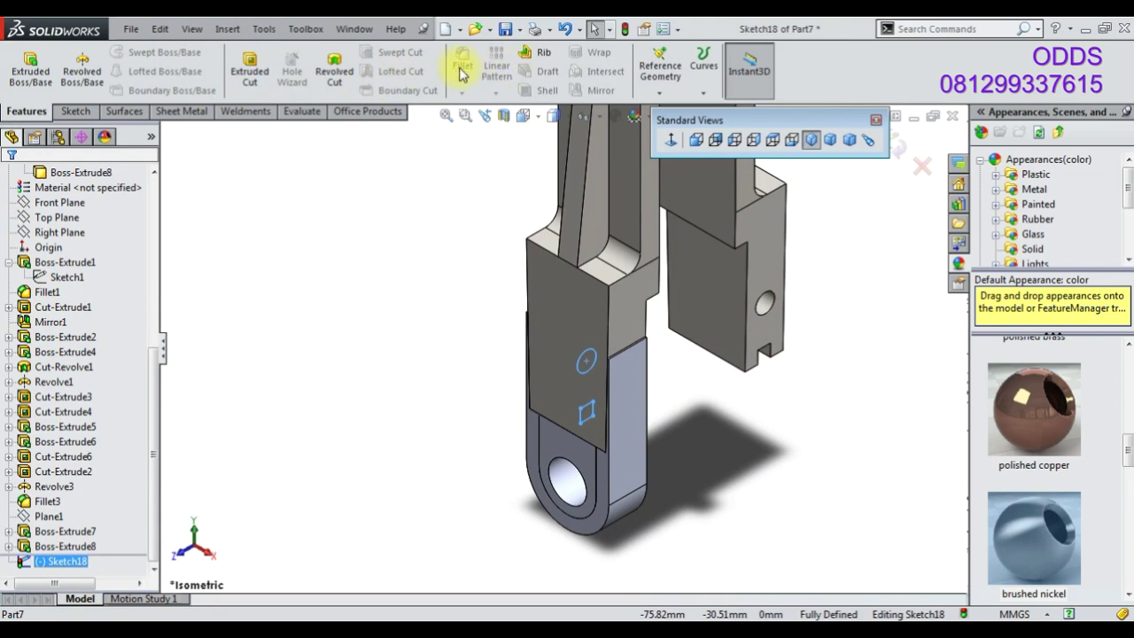
Extrude-cut the square Through All in both directions, limited to the Boss-Extrude8 tab body
click(249, 71)
click(81, 278)
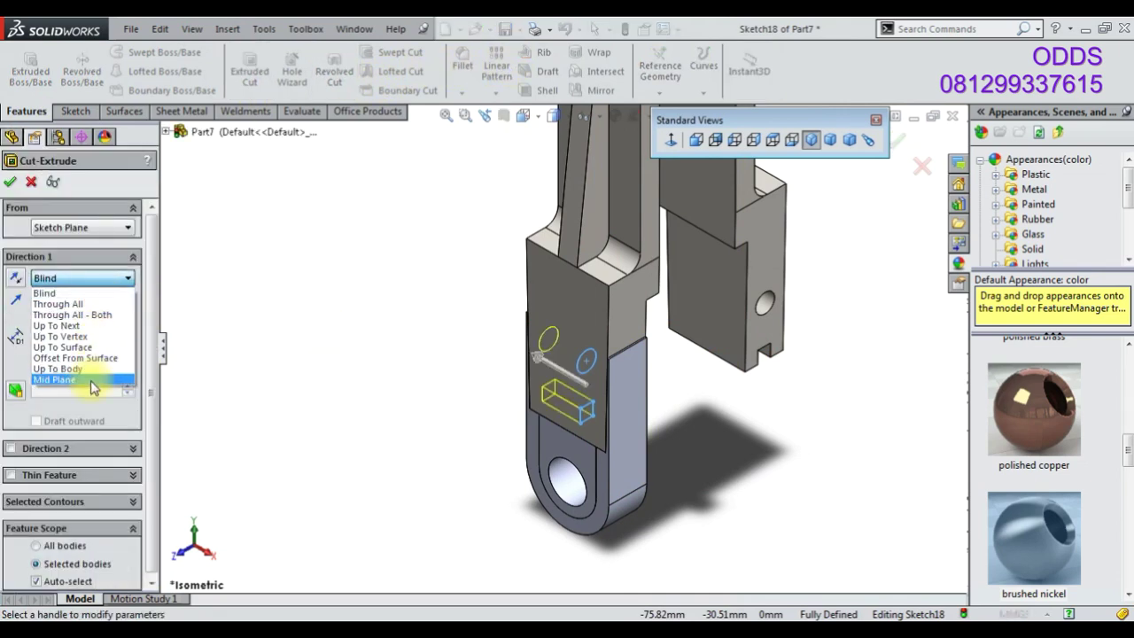
click(75, 315)
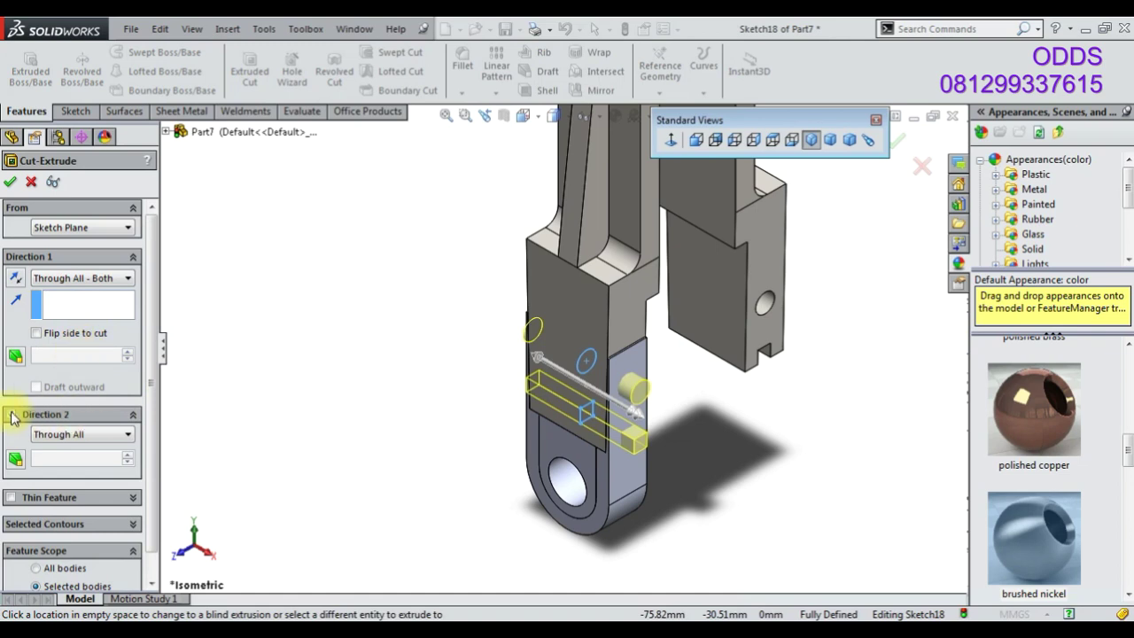
scroll(152, 537, down, 1)
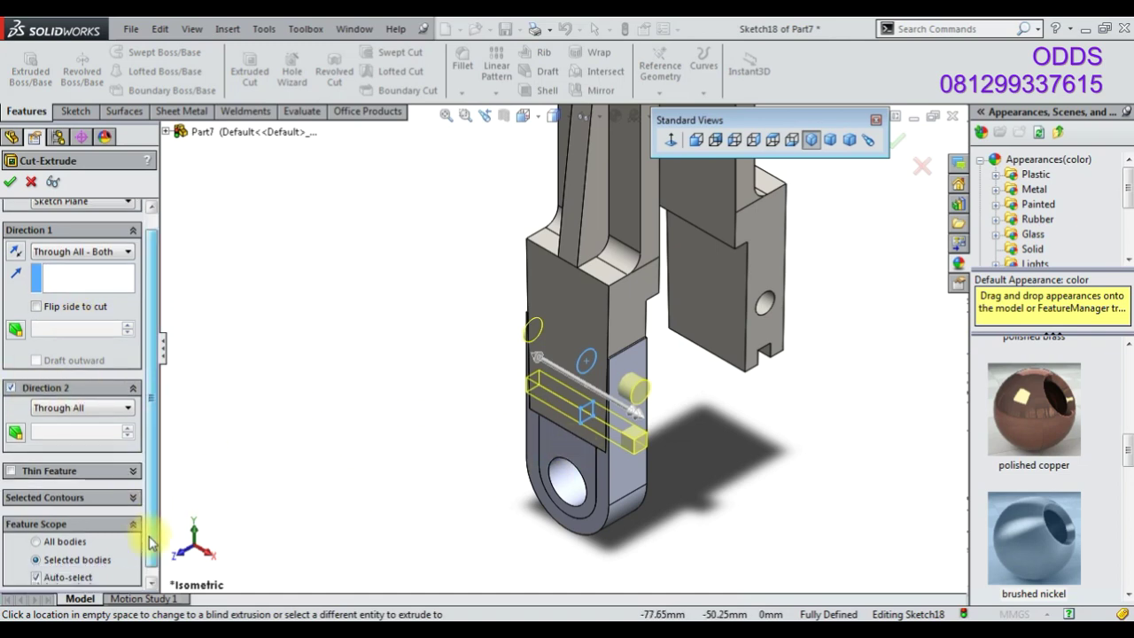
click(66, 580)
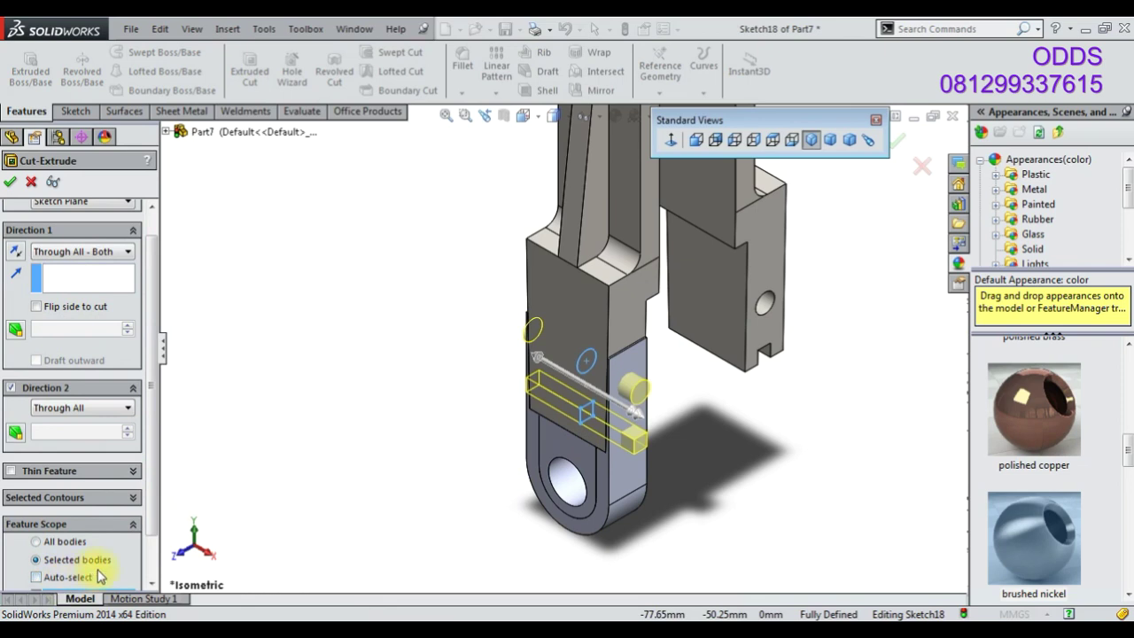
click(626, 480)
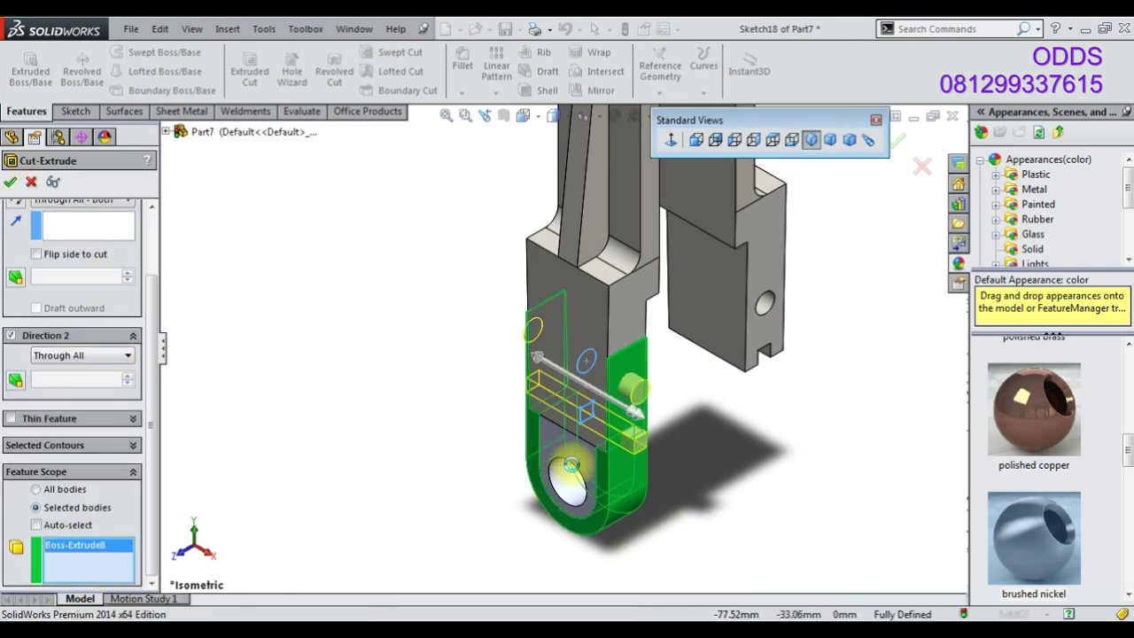
right_click(407, 447)
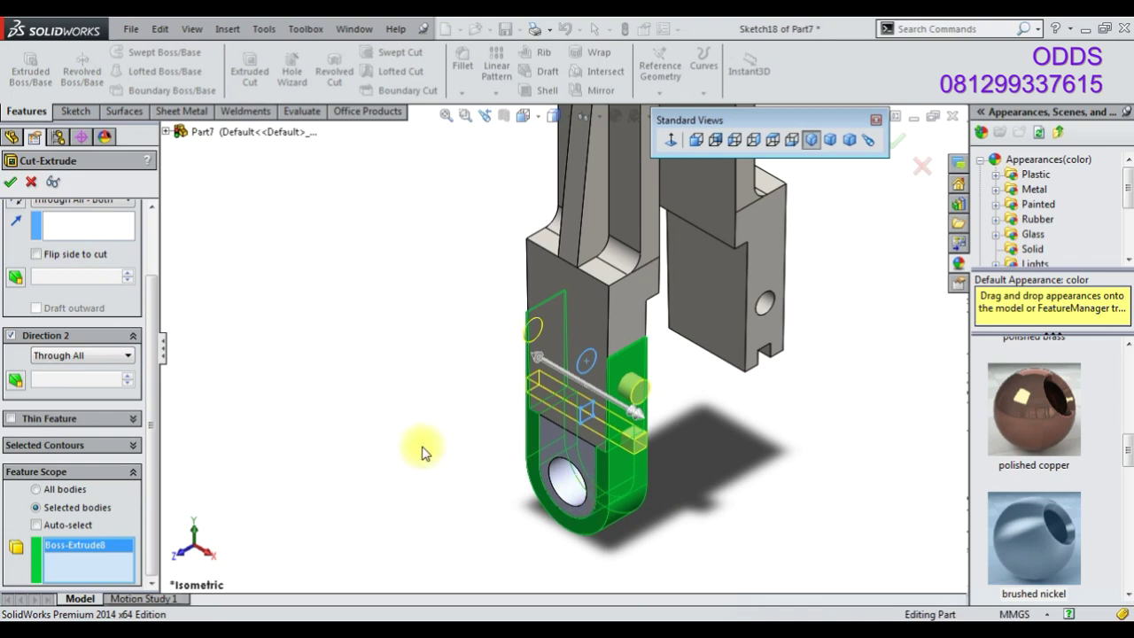
mouse_move(692, 460)
middle_down()
mouse_move(582, 393)
mouse_move(600, 404)
mouse_move(625, 372)
mouse_move(631, 405)
middle_up()
Abandon the empty Right Plane sketch and select Sketch18 for reuse
scroll(584, 372, down, 5)
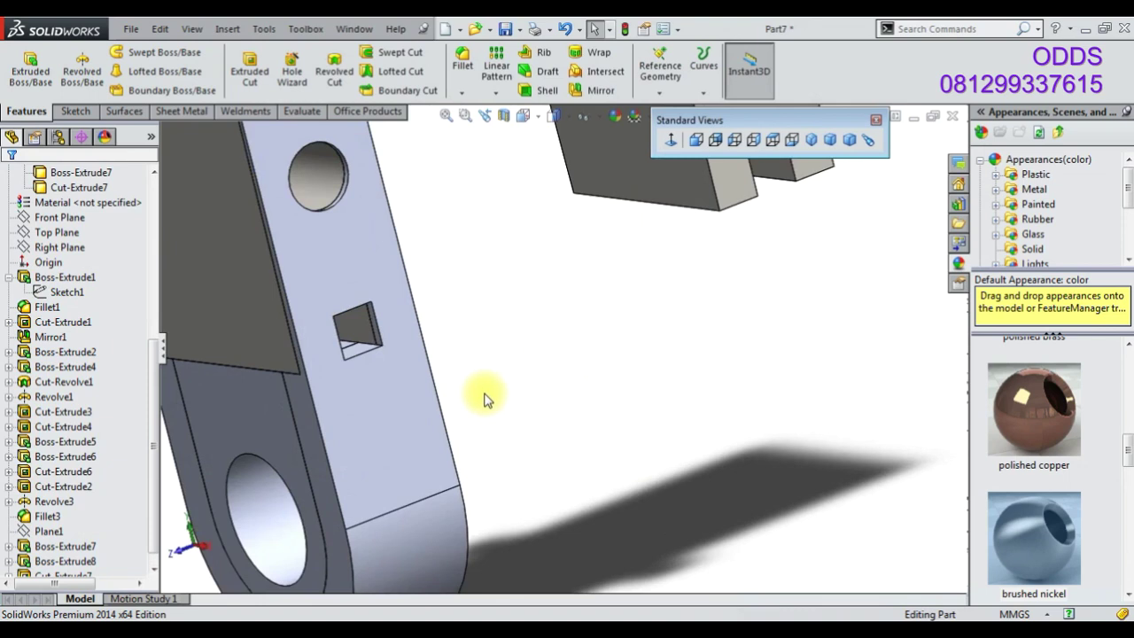
click(82, 218)
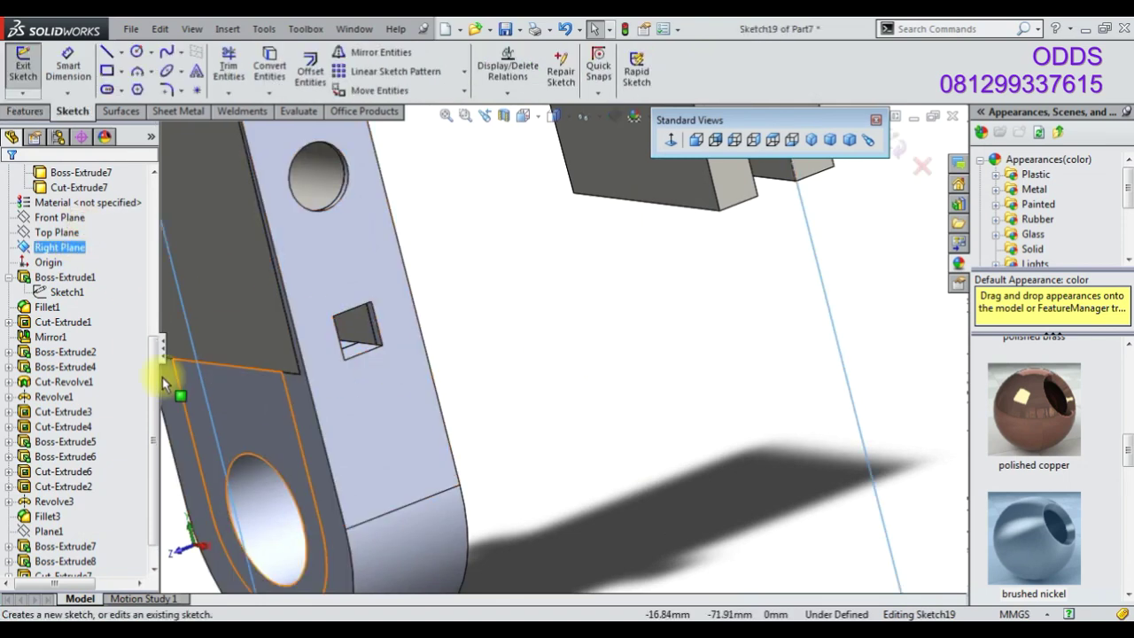
key(ctrl+z)
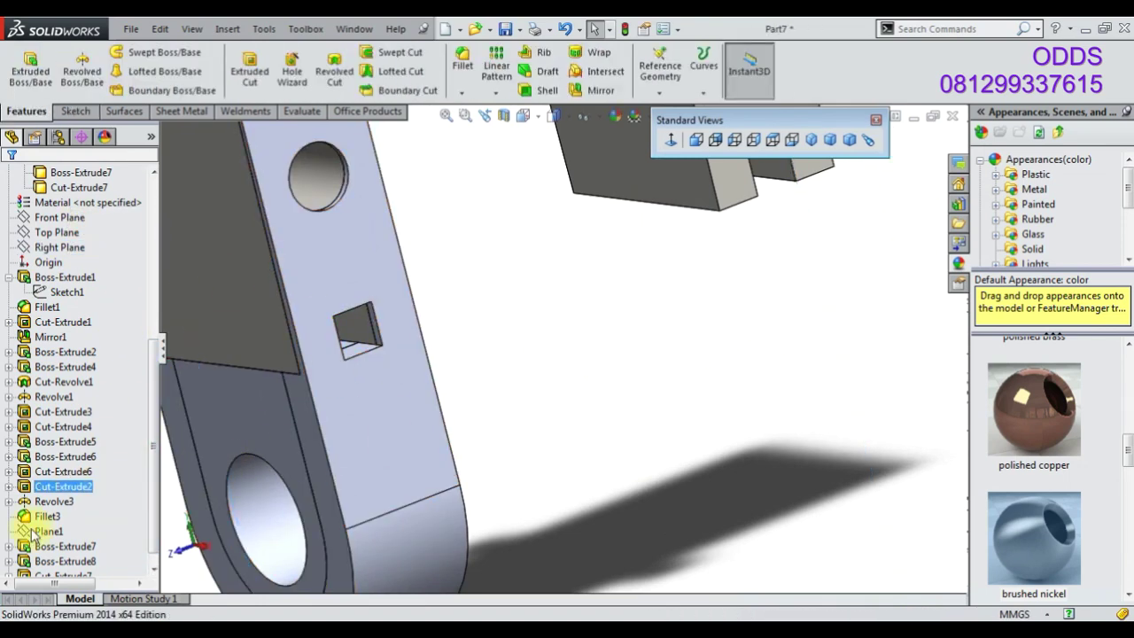
click(9, 576)
click(58, 562)
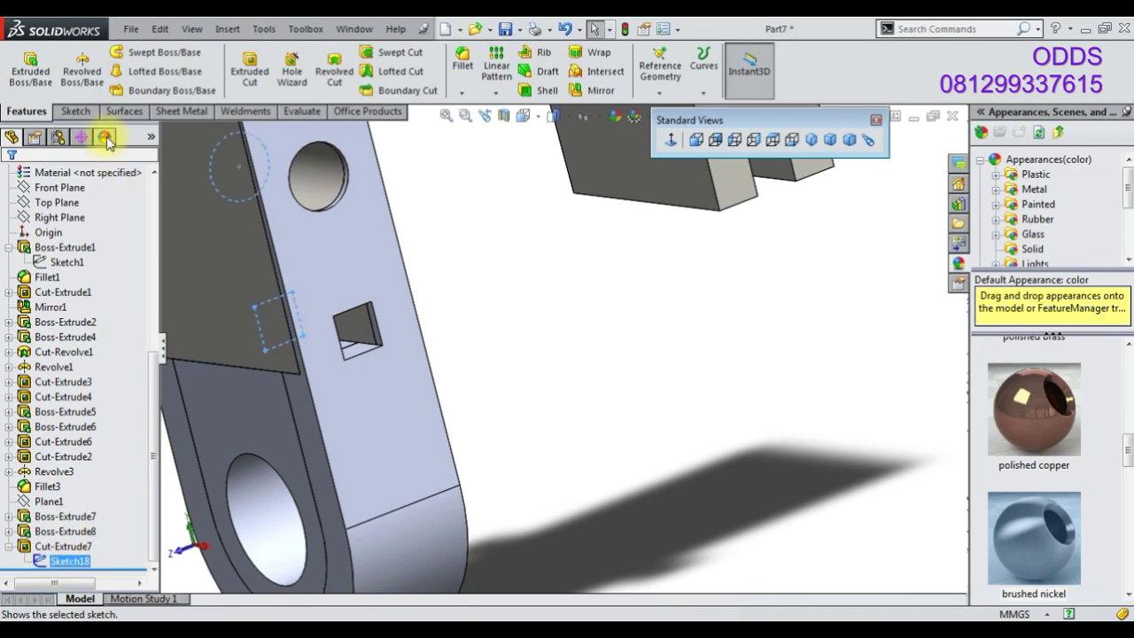
Set up a mid-plane boss extrusion from Sketch18's square contour as a separate body
click(89, 277)
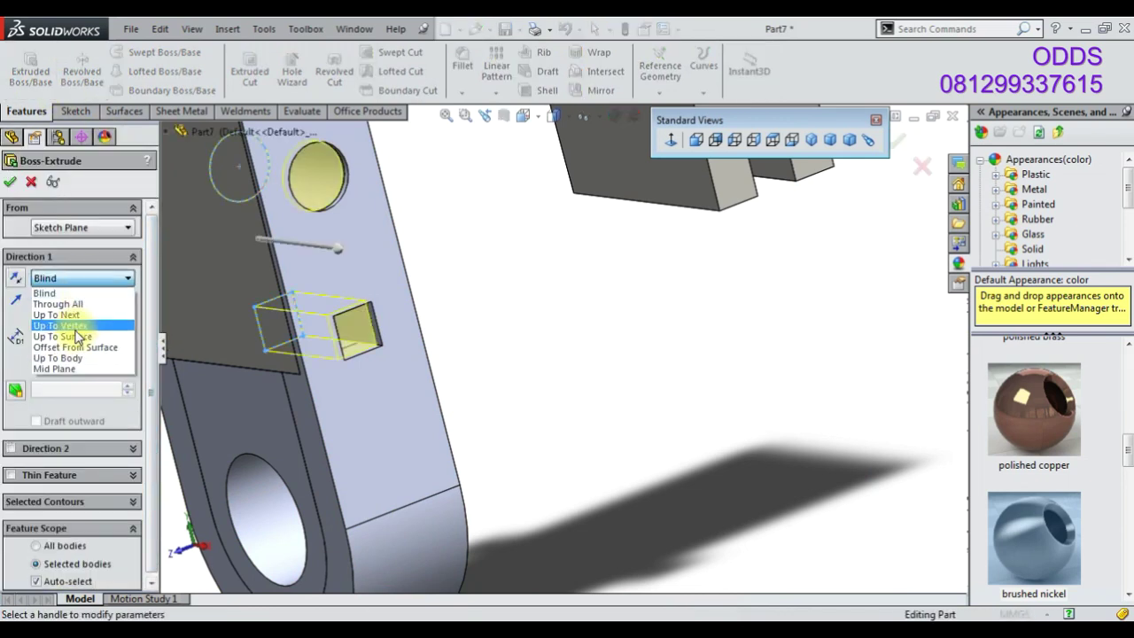
click(80, 369)
click(68, 369)
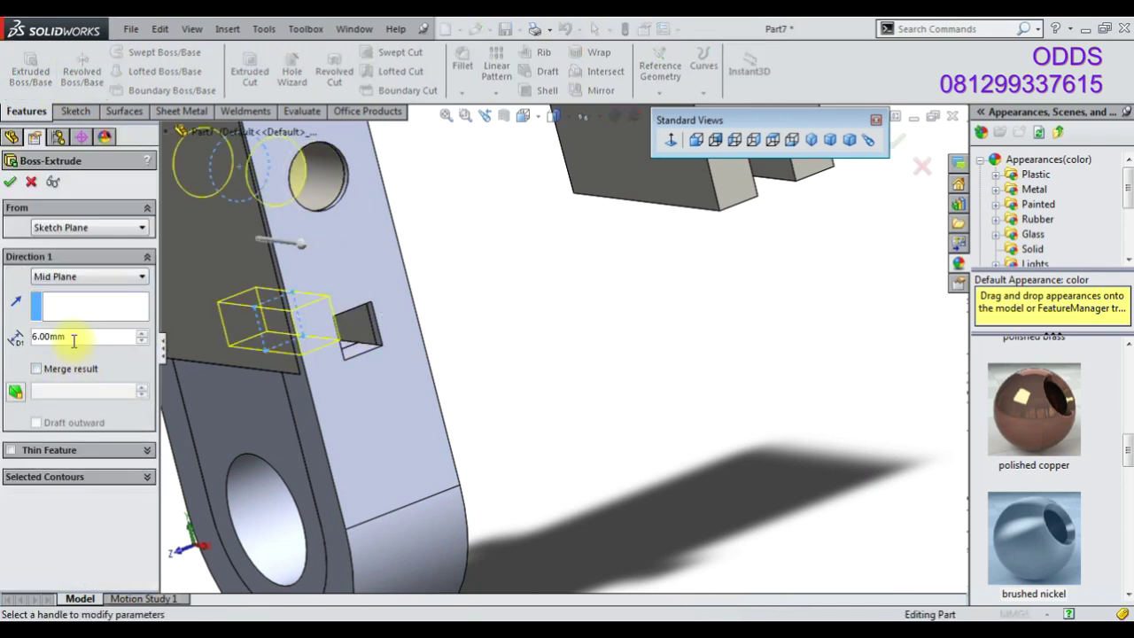
click(107, 477)
right_click(102, 500)
click(142, 506)
click(286, 332)
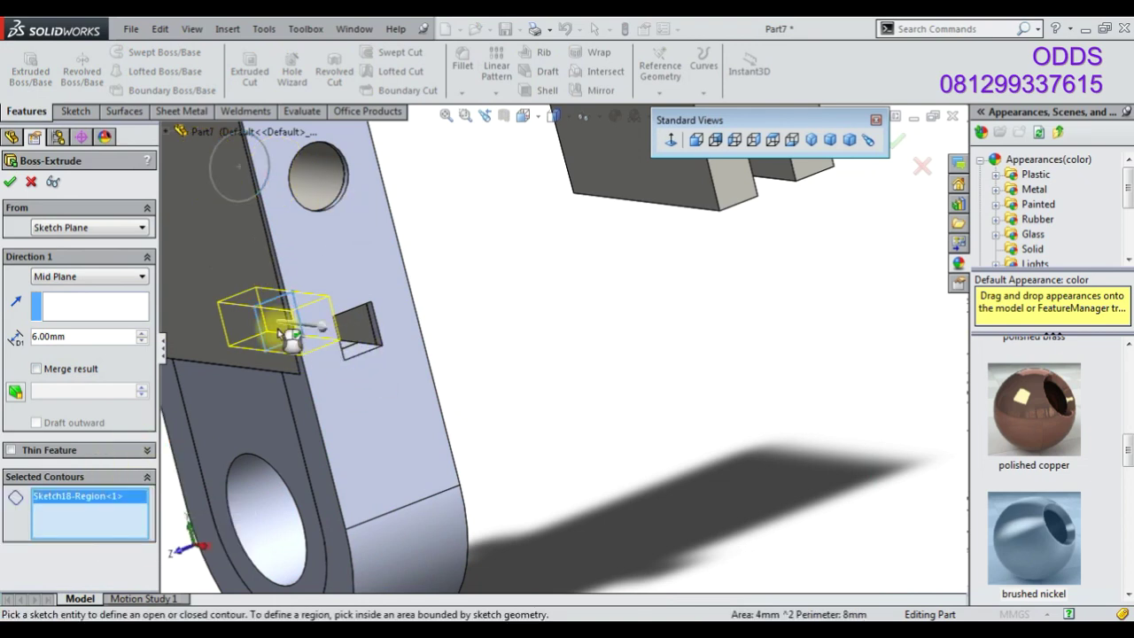
click(287, 344)
click(289, 352)
Set the mid-plane extrusion depth to 20 mm and commit the square peg
click(88, 277)
click(53, 368)
scroll(78, 335, up, 2)
scroll(78, 335, down, 1)
text(20)
key(Return)
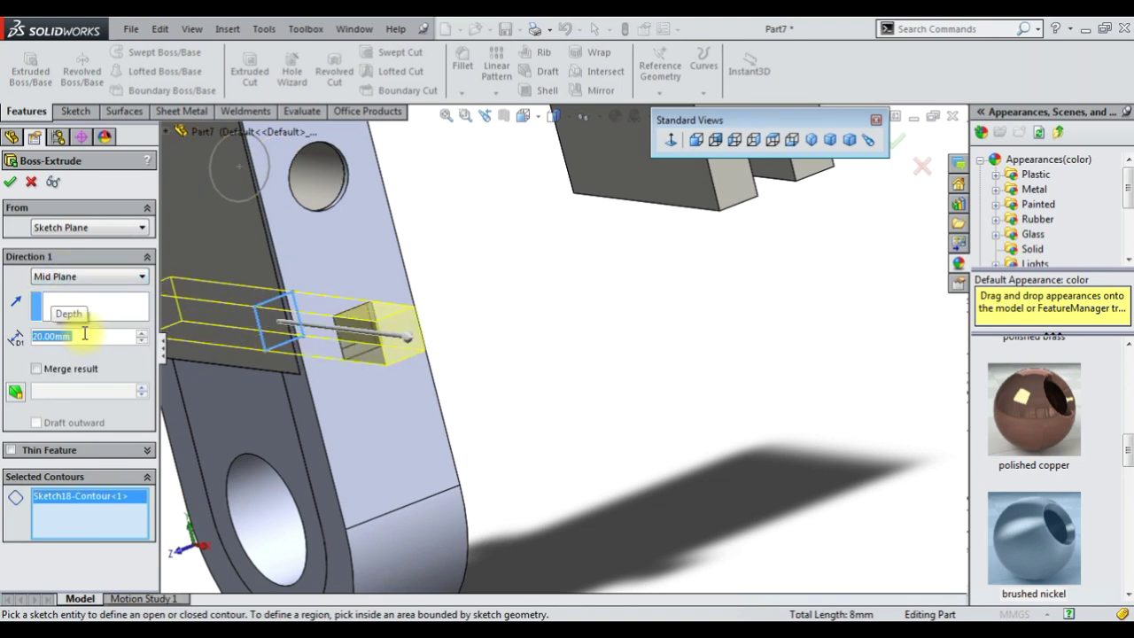
click(11, 183)
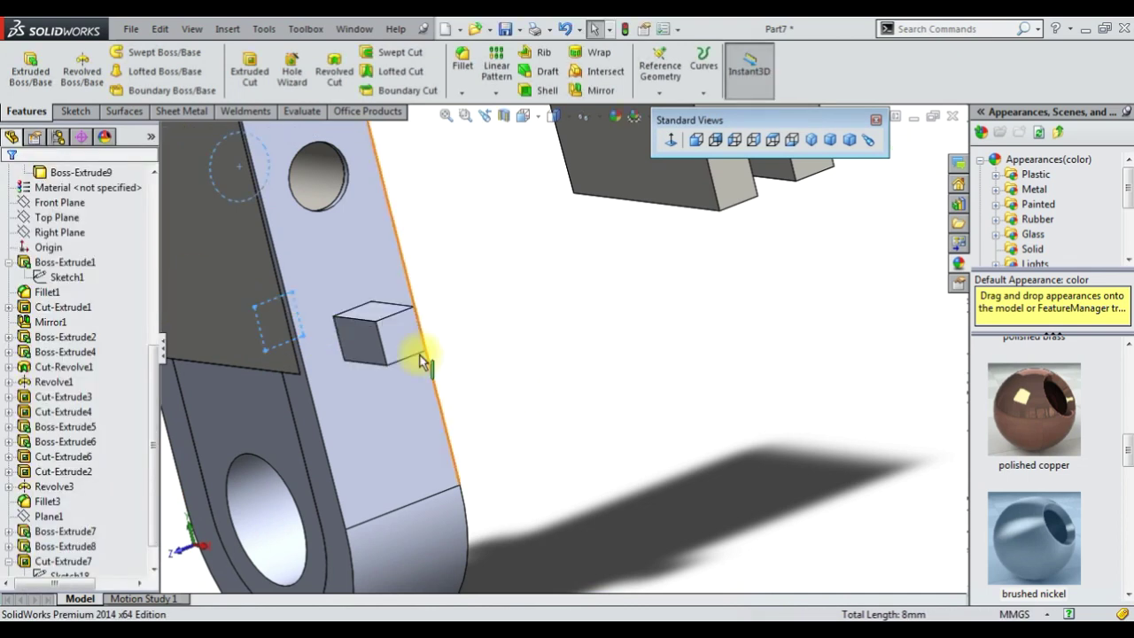
Apply a chromium plate appearance from the Appearances pane
click(62, 562)
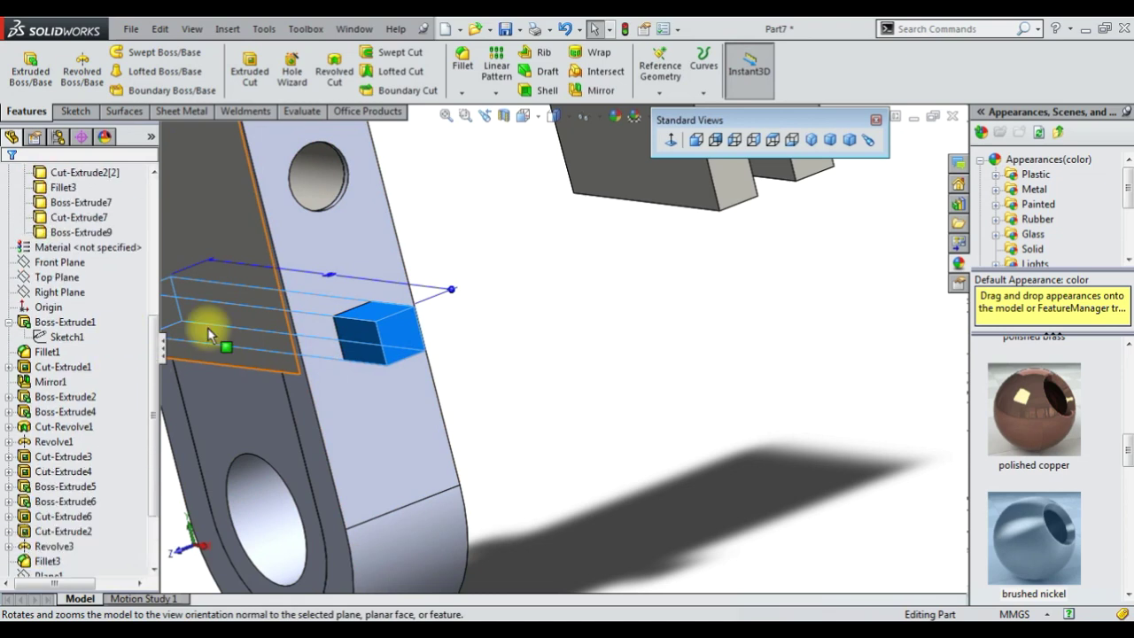
middle_drag(939, 390, 740, 354)
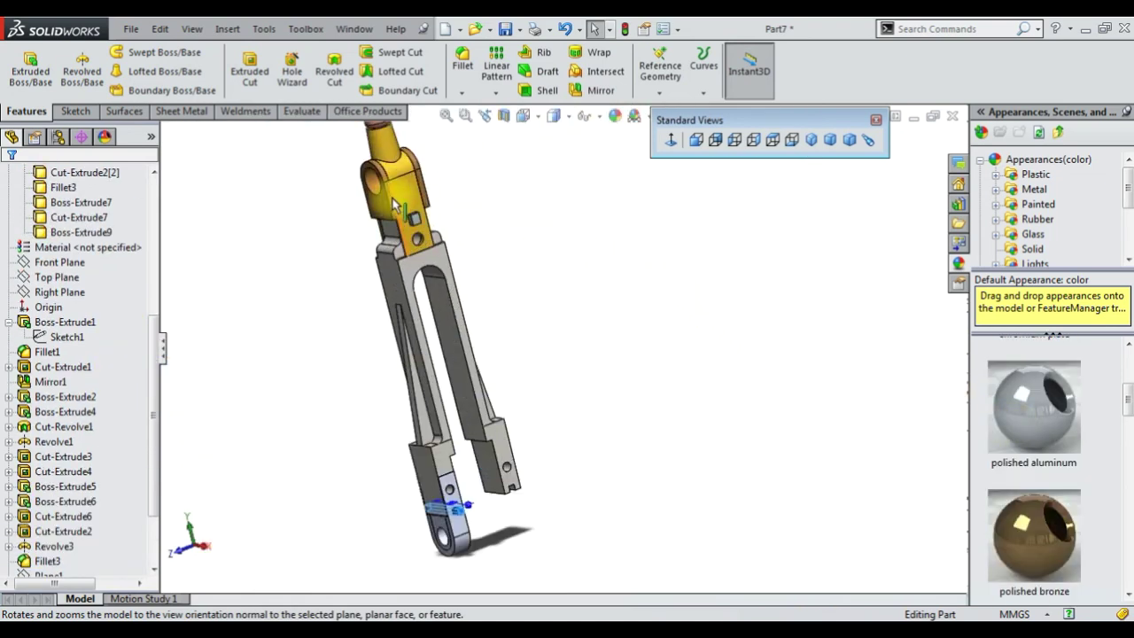
scroll(1052, 424, down, 3)
double_click(1034, 509)
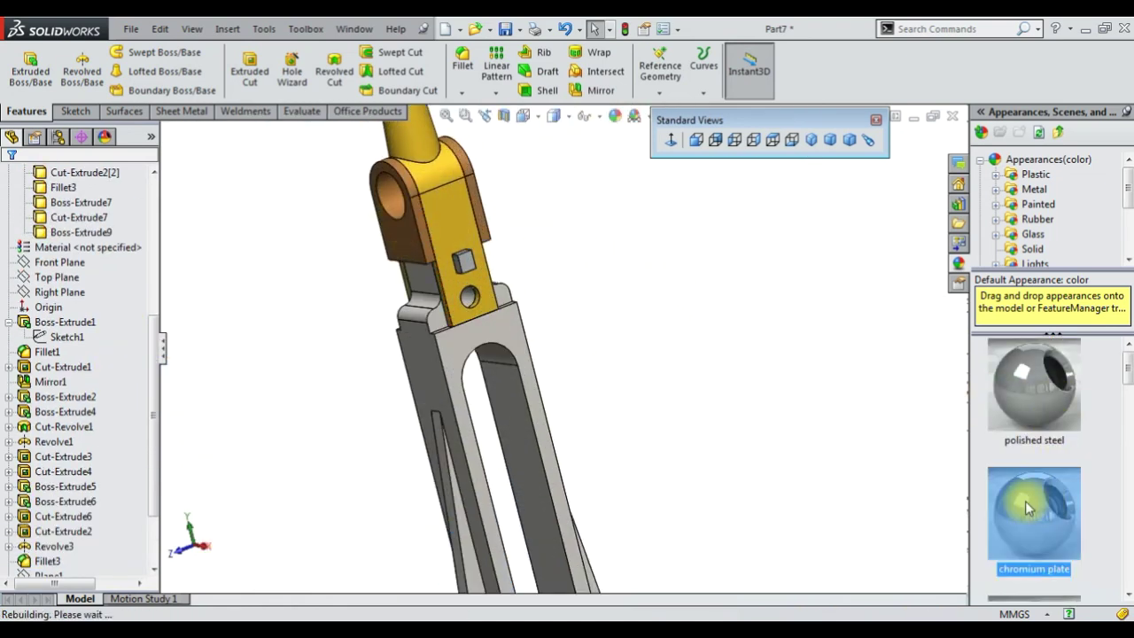
scroll(677, 473, up, 3)
scroll(567, 534, down, 4)
scroll(445, 519, down, 2)
scroll(446, 519, down, 1)
Select the Boss-Extrude7 tab body and give it a polished bronze finish
click(619, 404)
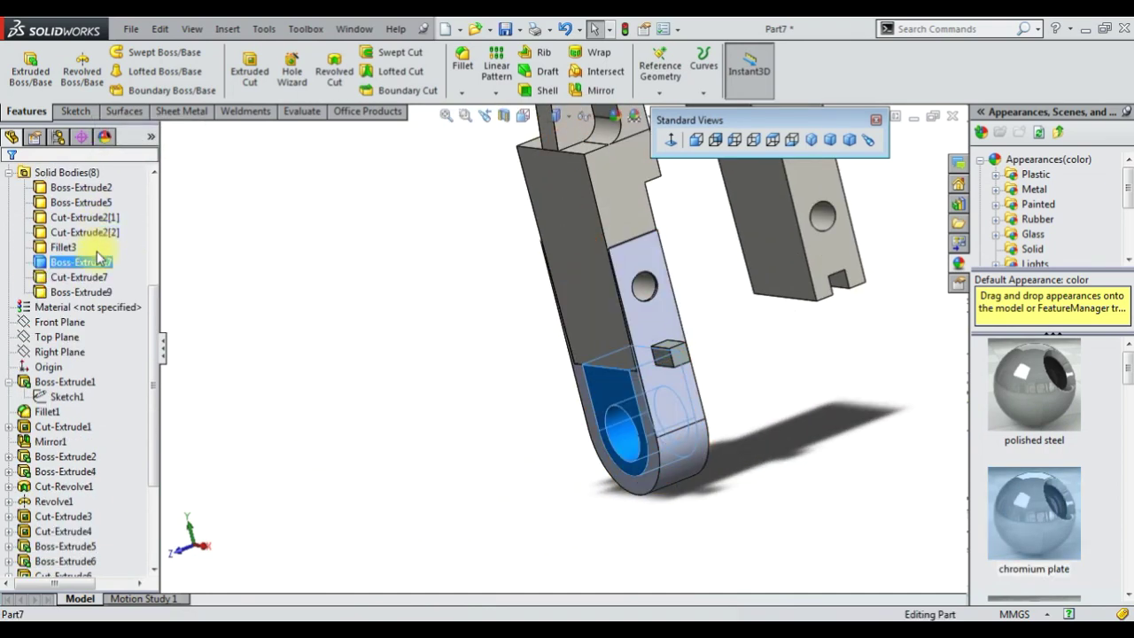
click(64, 247)
click(810, 140)
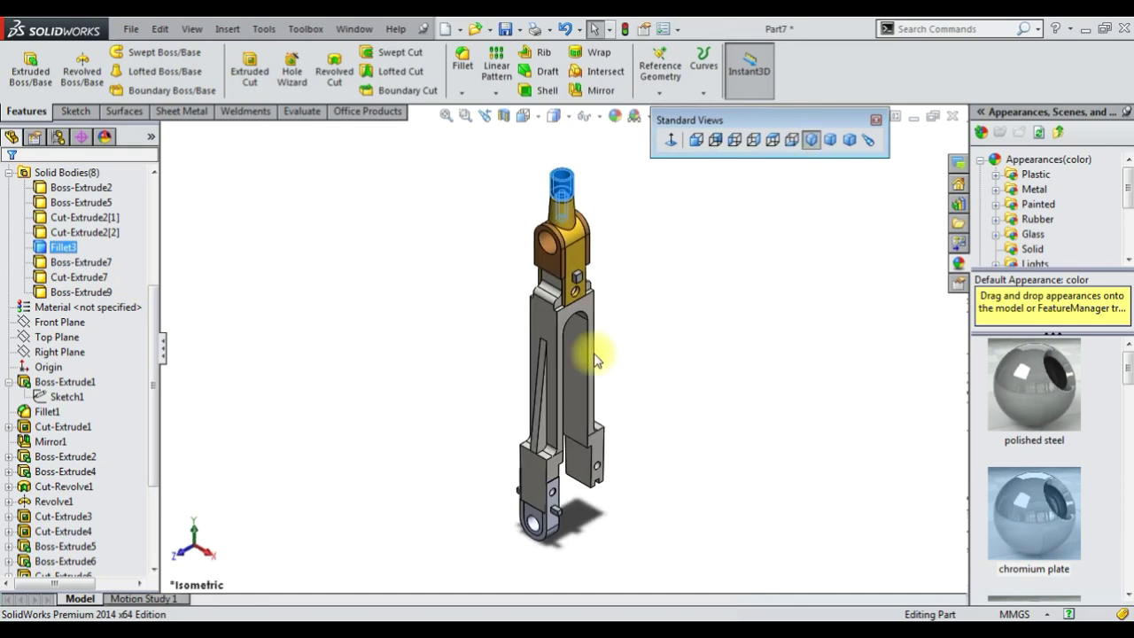
click(74, 265)
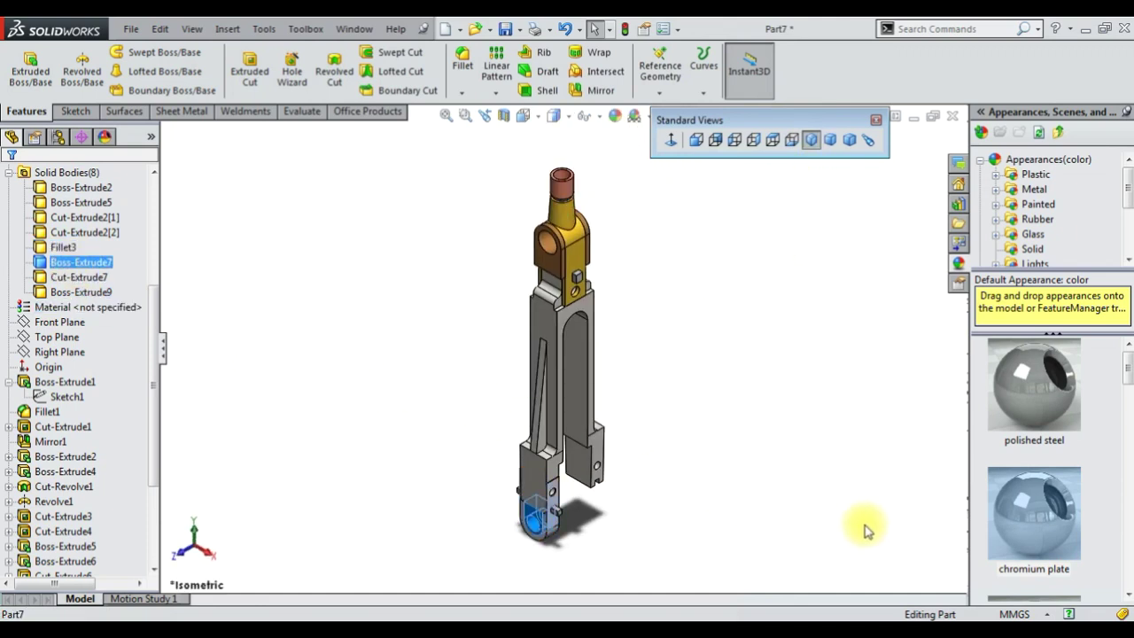
scroll(1035, 425, down, 1)
scroll(1034, 425, down, 2)
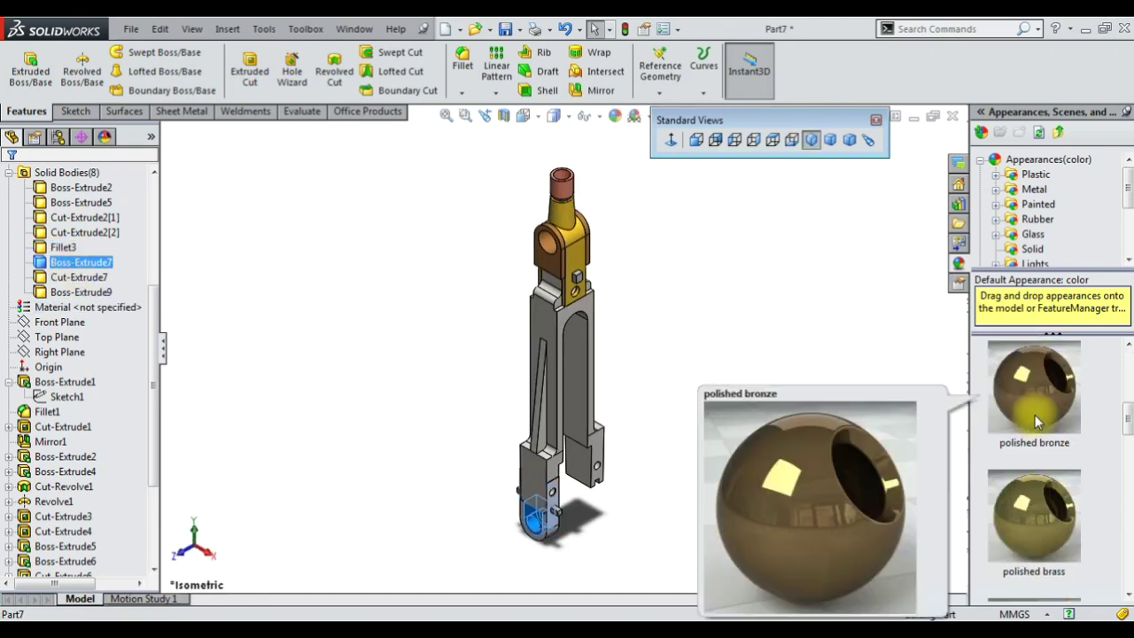
click(1033, 394)
Apply polished brass to the Cut-Extrude7 holed tab body, then select the Boss-Extrude9 peg body
click(78, 277)
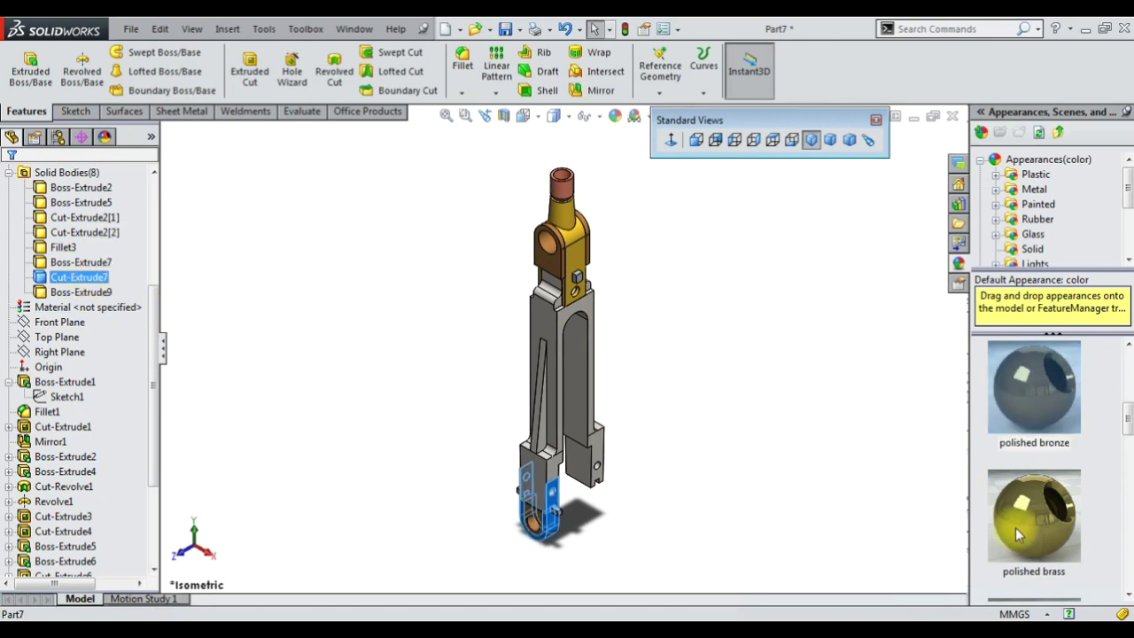
click(1005, 523)
click(98, 294)
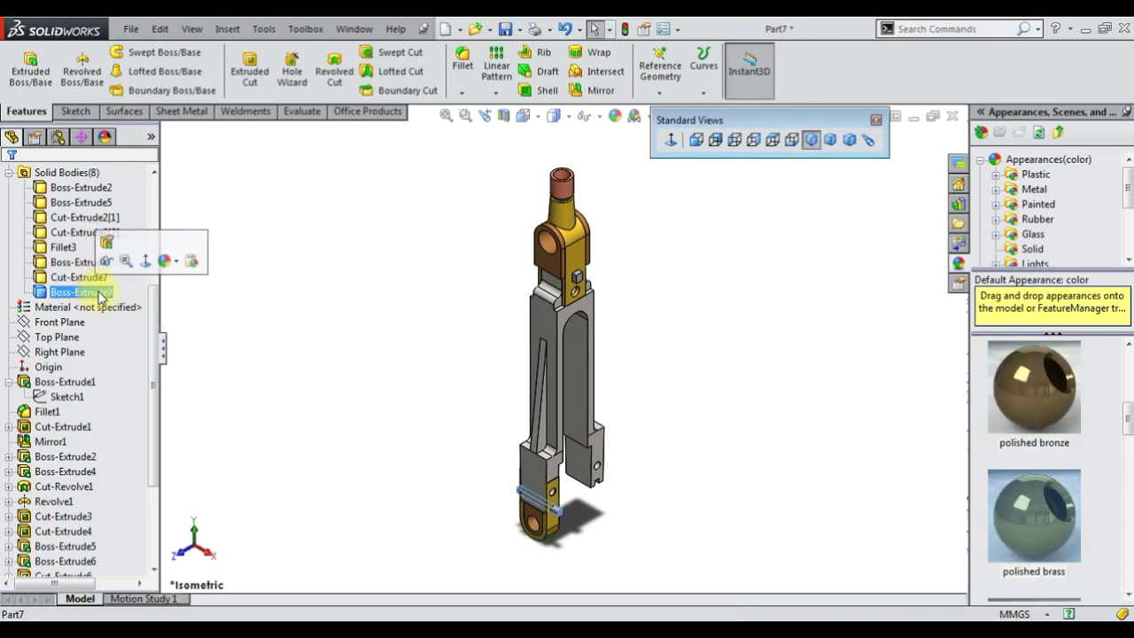
scroll(546, 497, down, 4)
scroll(546, 497, down, 1)
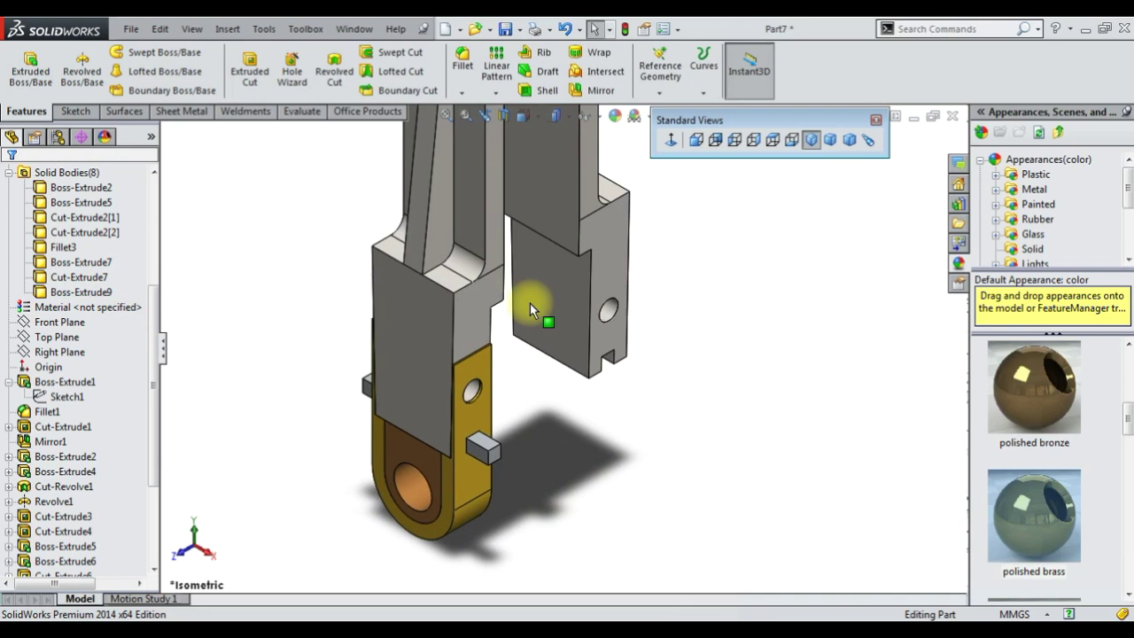
Mirror bodies Boss-Extrude7, Cut-Extrude7 and Boss-Extrude9 across the Front Plane and inspect the result
click(497, 91)
click(518, 142)
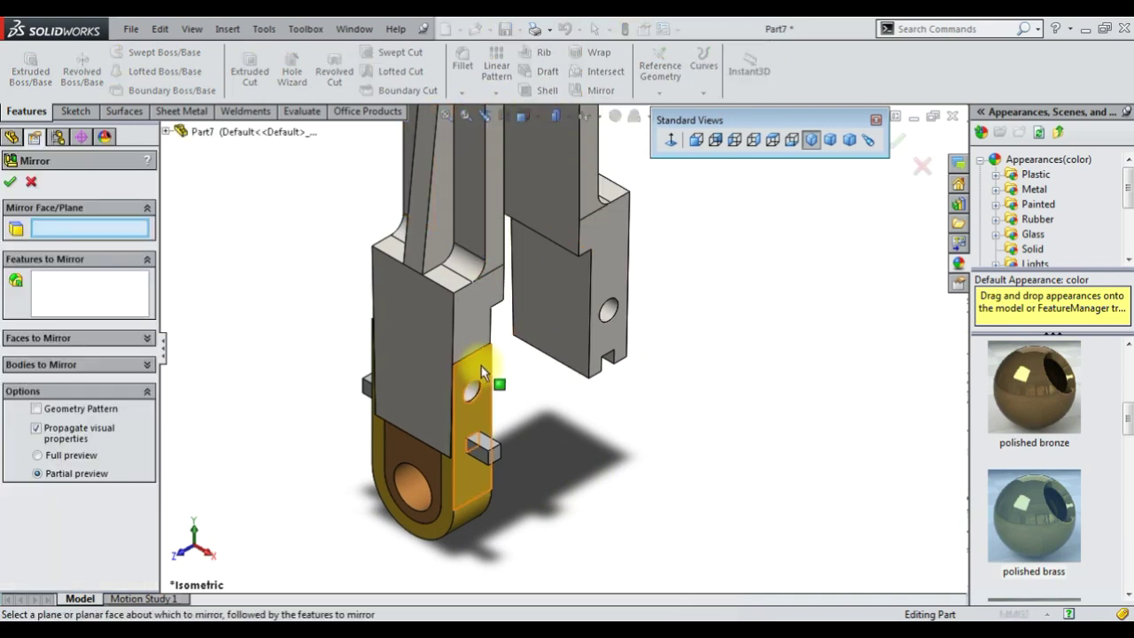
click(167, 132)
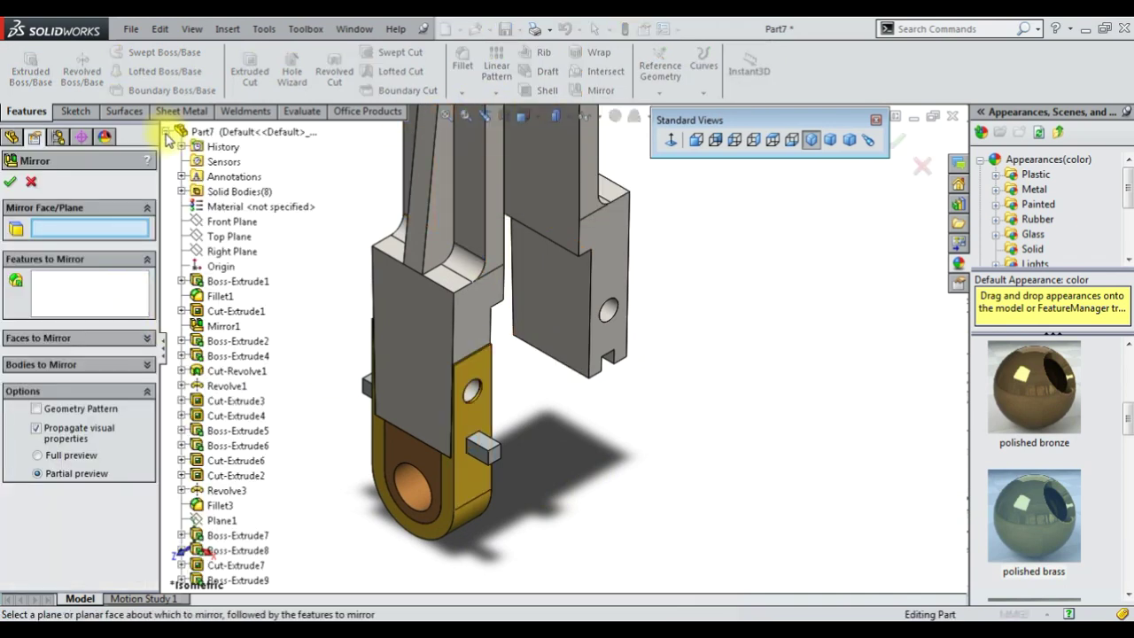
click(192, 221)
click(91, 366)
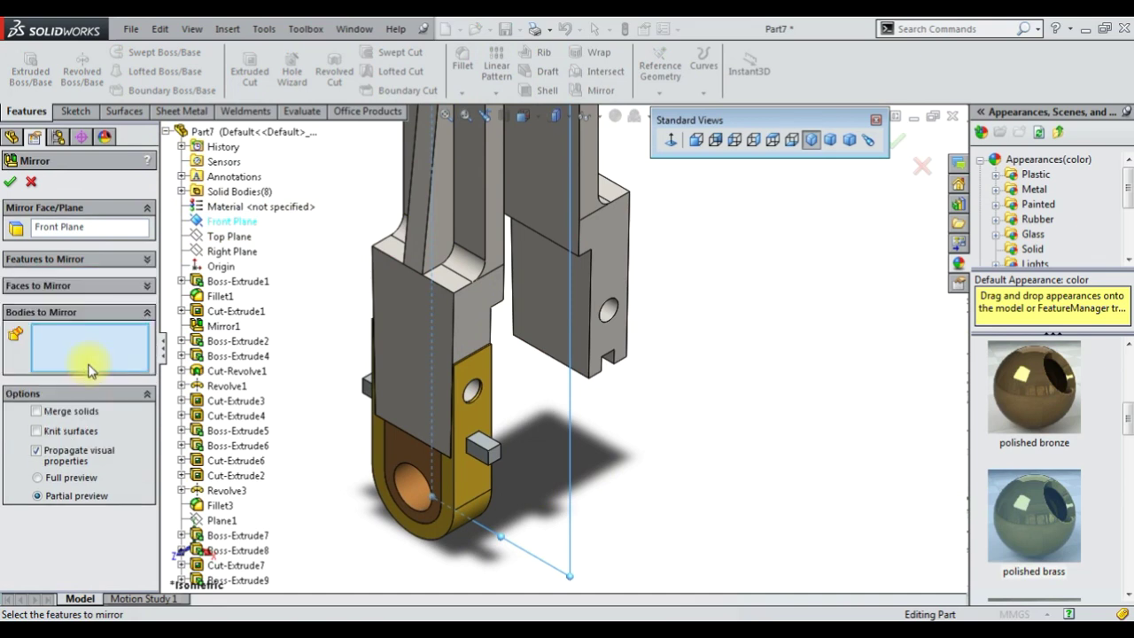
click(470, 496)
click(481, 452)
click(487, 453)
click(898, 147)
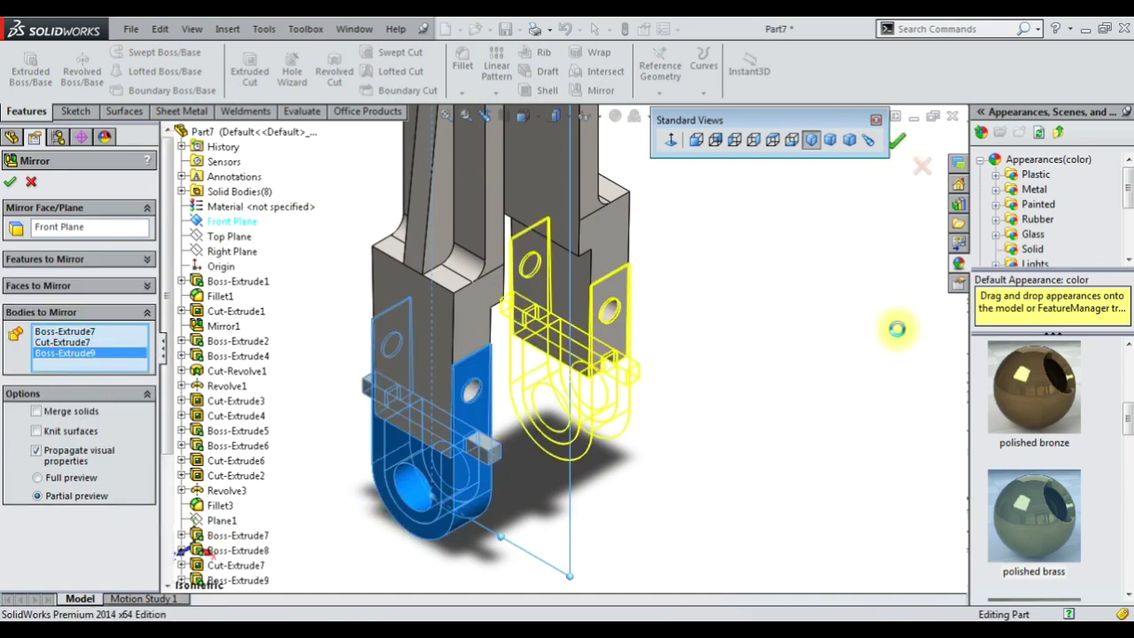
click(809, 142)
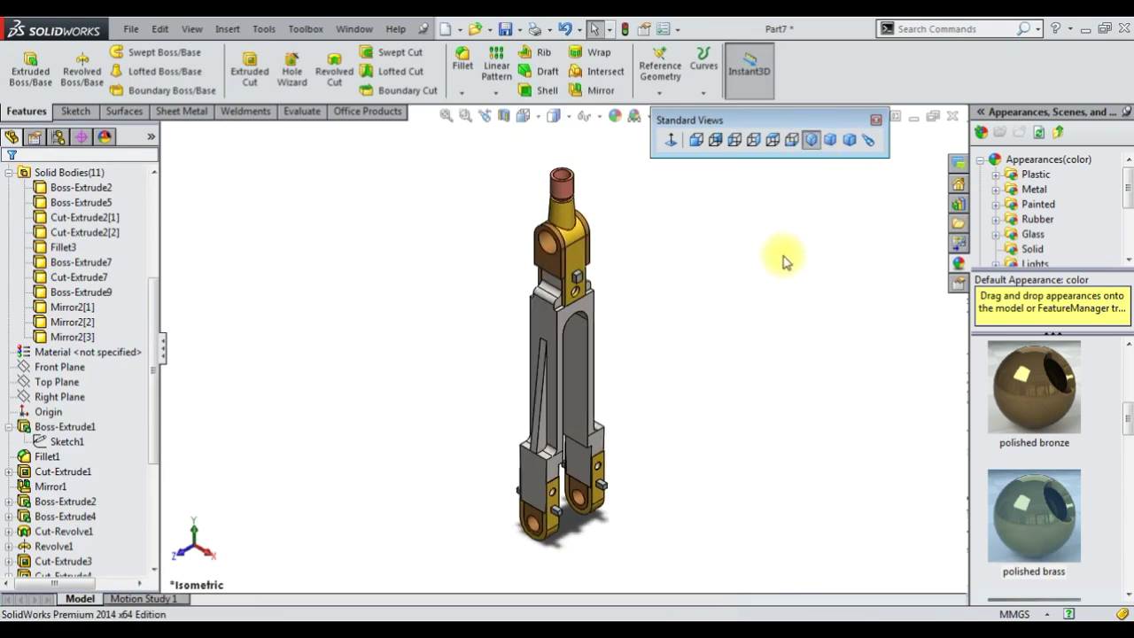
scroll(558, 470, down, 3)
mouse_move(558, 469)
middle_down()
mouse_move(398, 374)
mouse_move(519, 331)
middle_up()
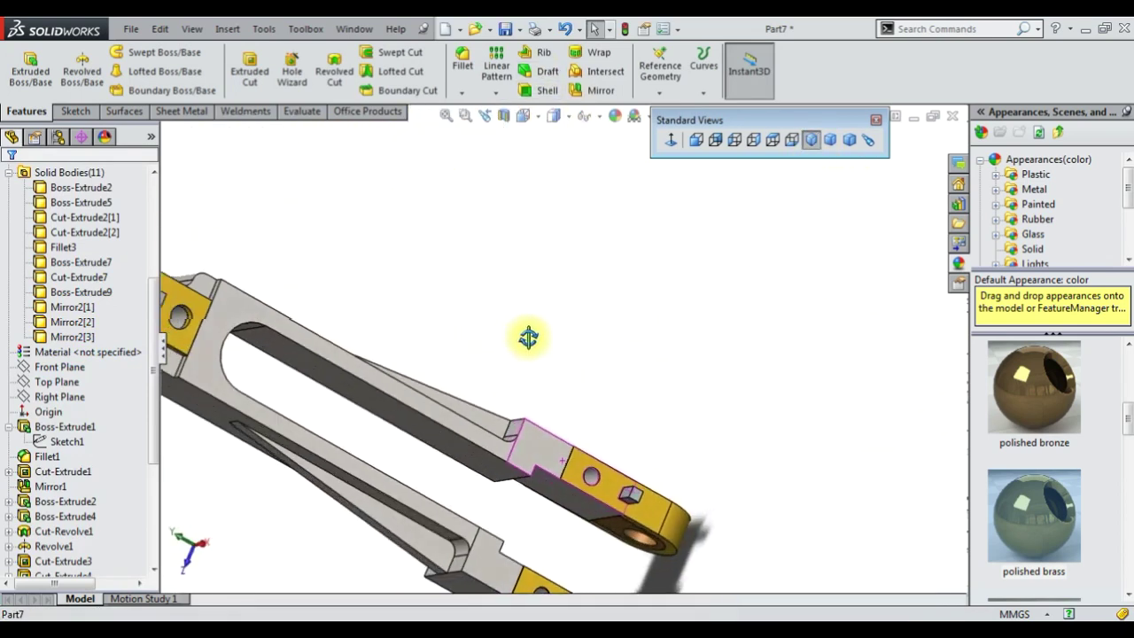
click(811, 139)
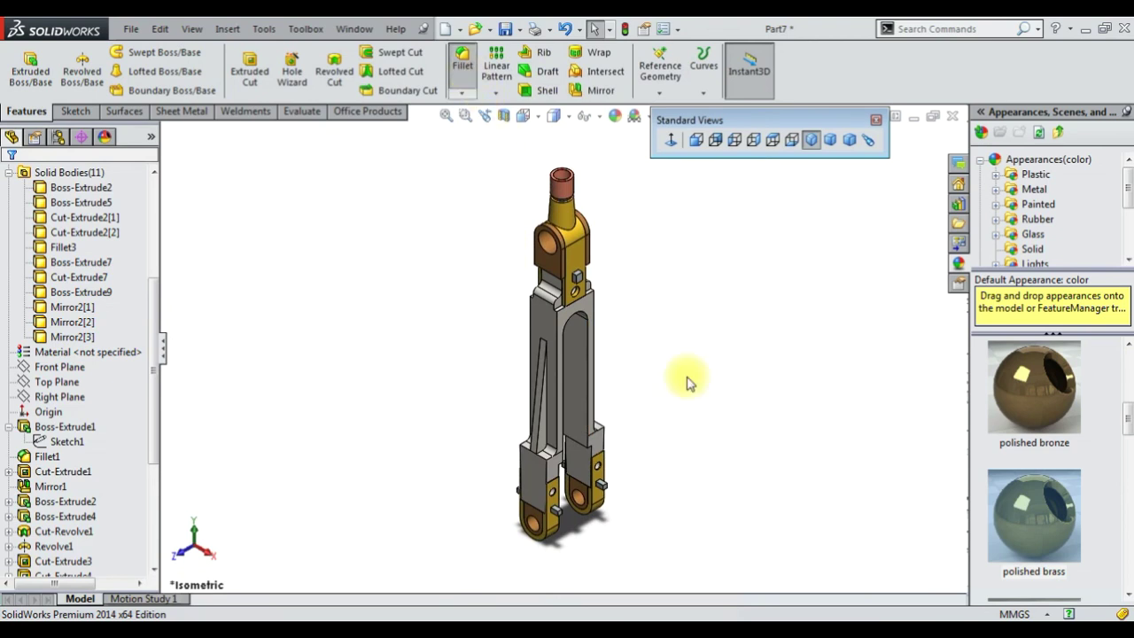
Start a fillet on the first two leg step edges with a 1 mm radius
key(Return)
text(2)
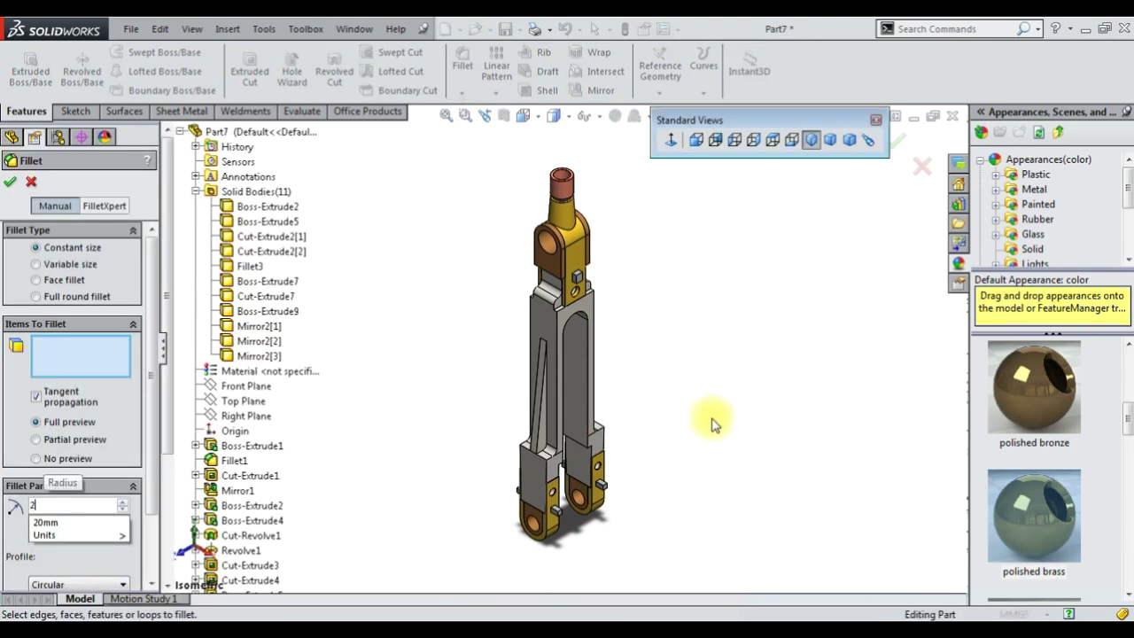
scroll(546, 444, down, 3)
scroll(435, 412, down, 3)
scroll(453, 291, down, 2)
scroll(453, 290, down, 2)
click(492, 296)
click(479, 278)
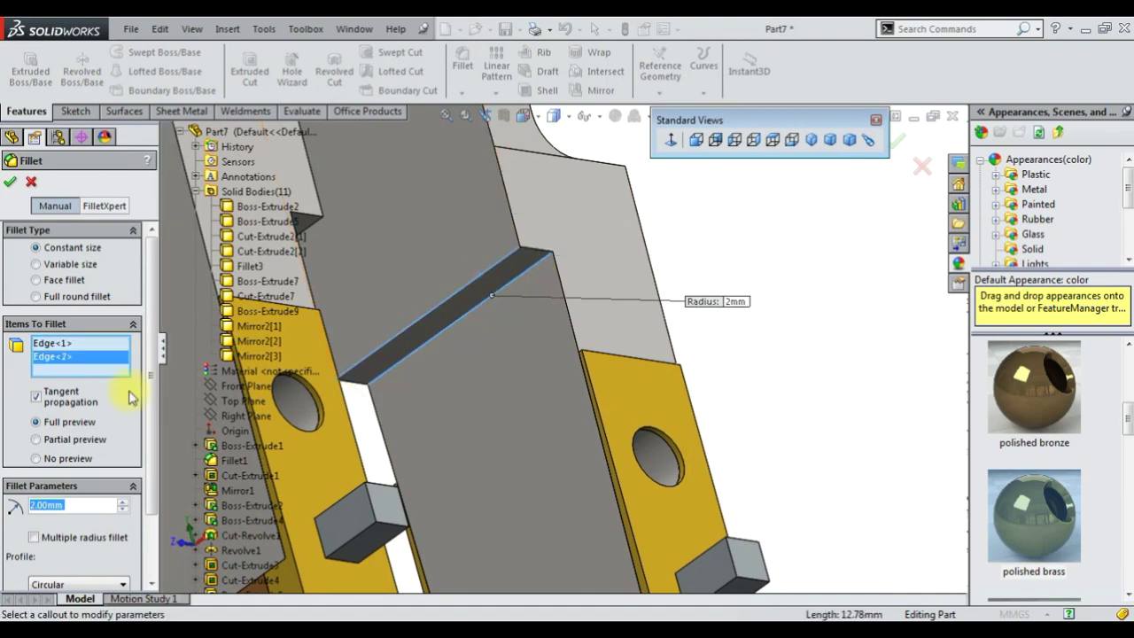
text(1)
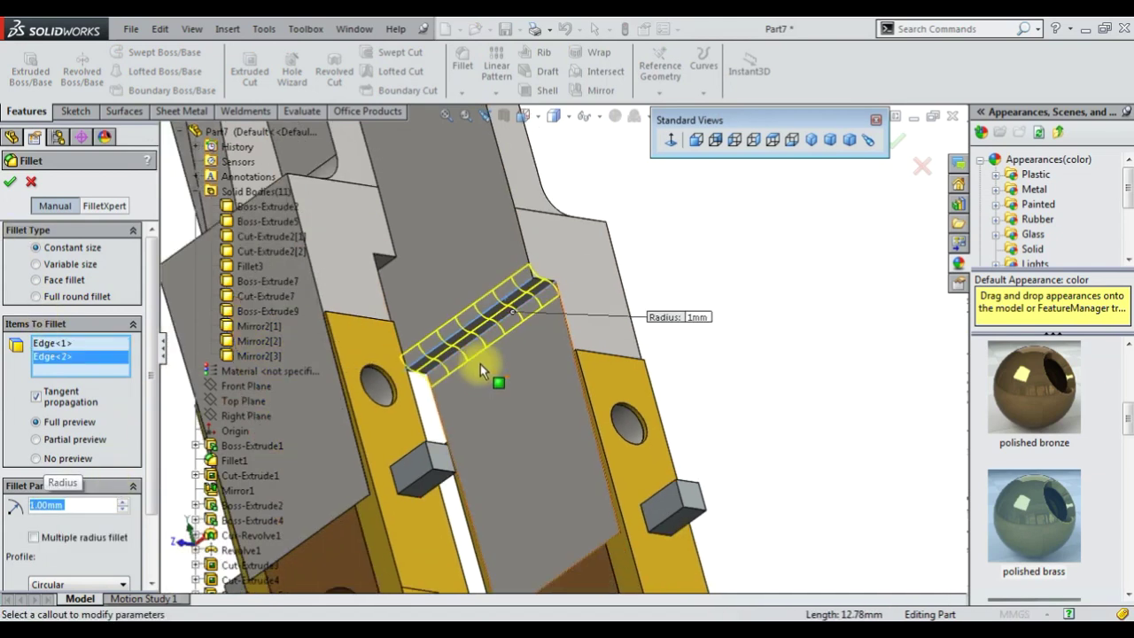
Add the third and fourth step edges and accept the 1 mm fillet
key(ctrl+1)
scroll(364, 353, down, 3)
scroll(364, 353, up, 3)
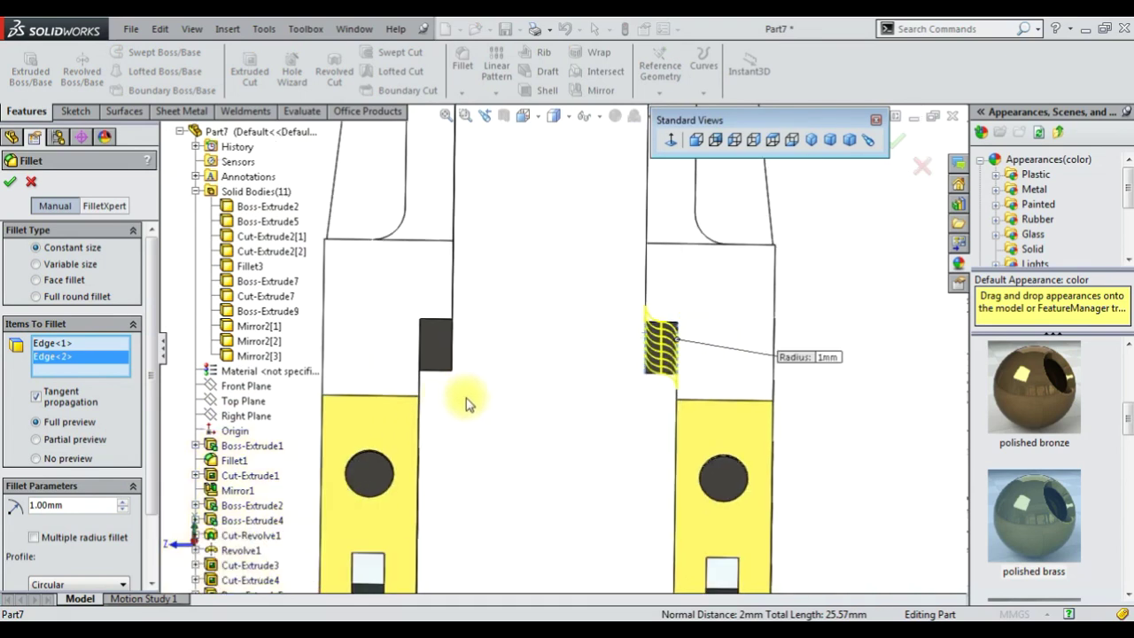
key(ctrl+7)
scroll(465, 354, down, 3)
click(479, 357)
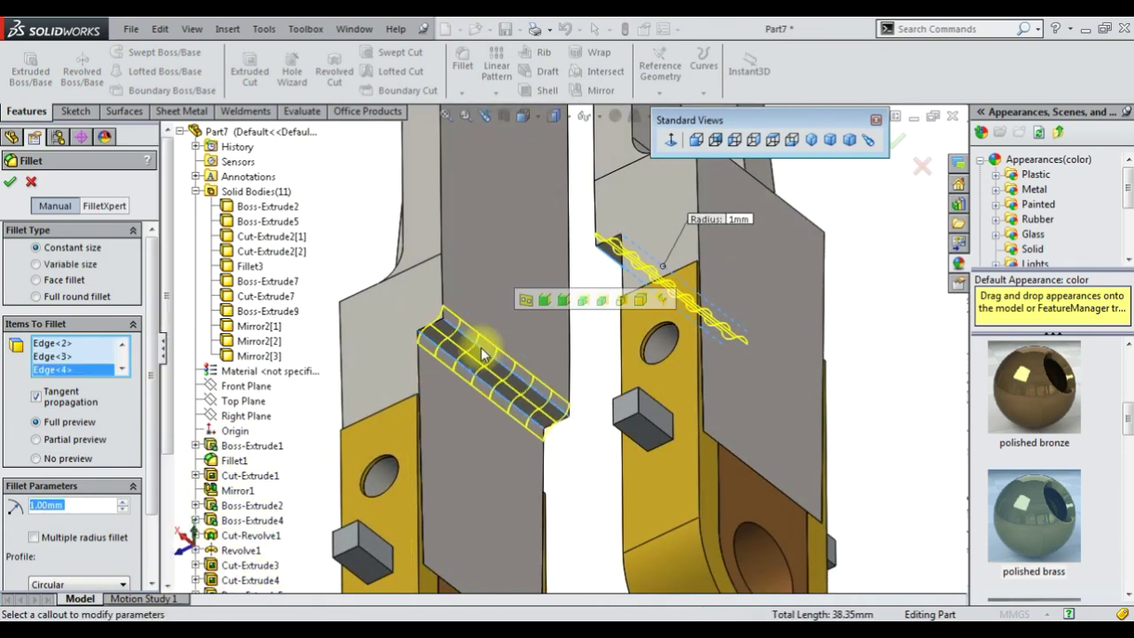
click(393, 327)
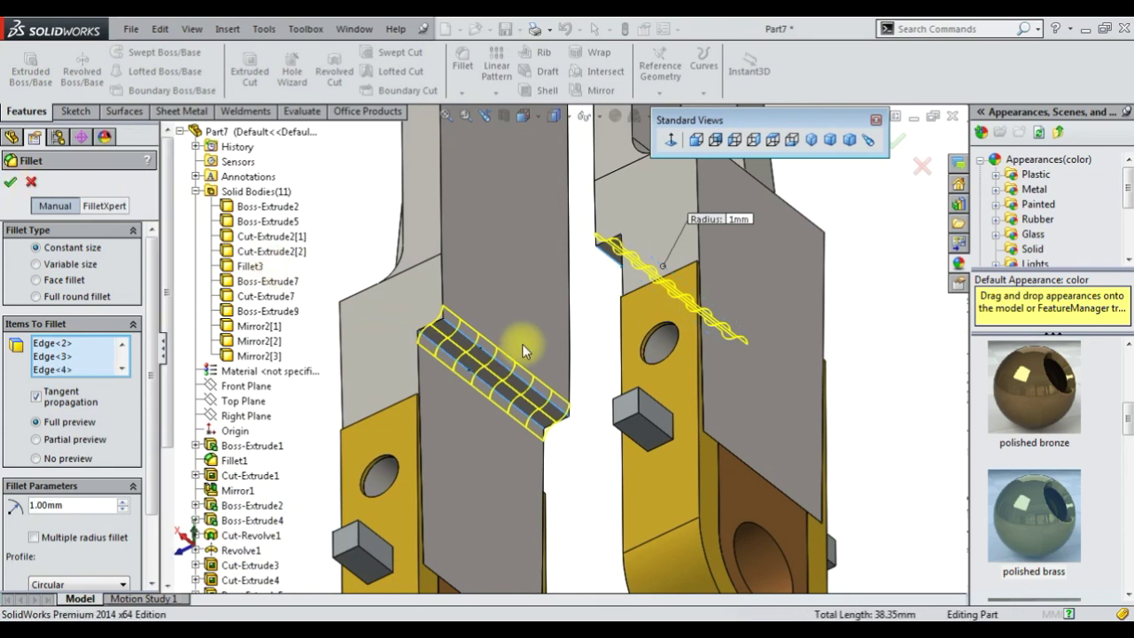
right_click(560, 344)
Fit the part in isometric view and save it with file name 23
scroll(568, 352, up, 2)
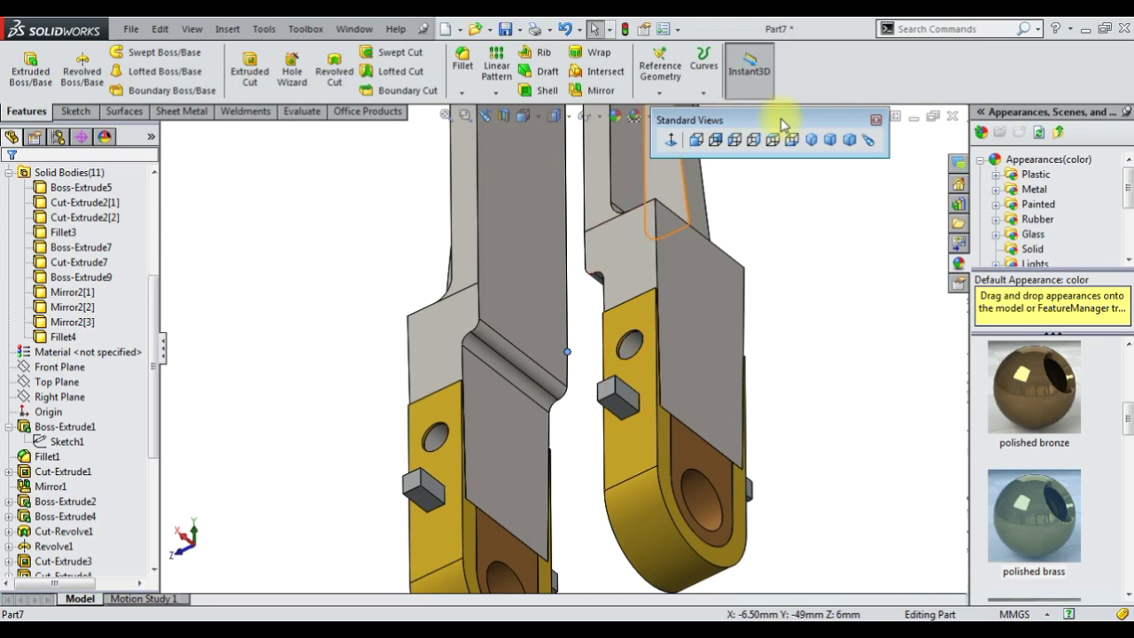
click(810, 139)
click(503, 31)
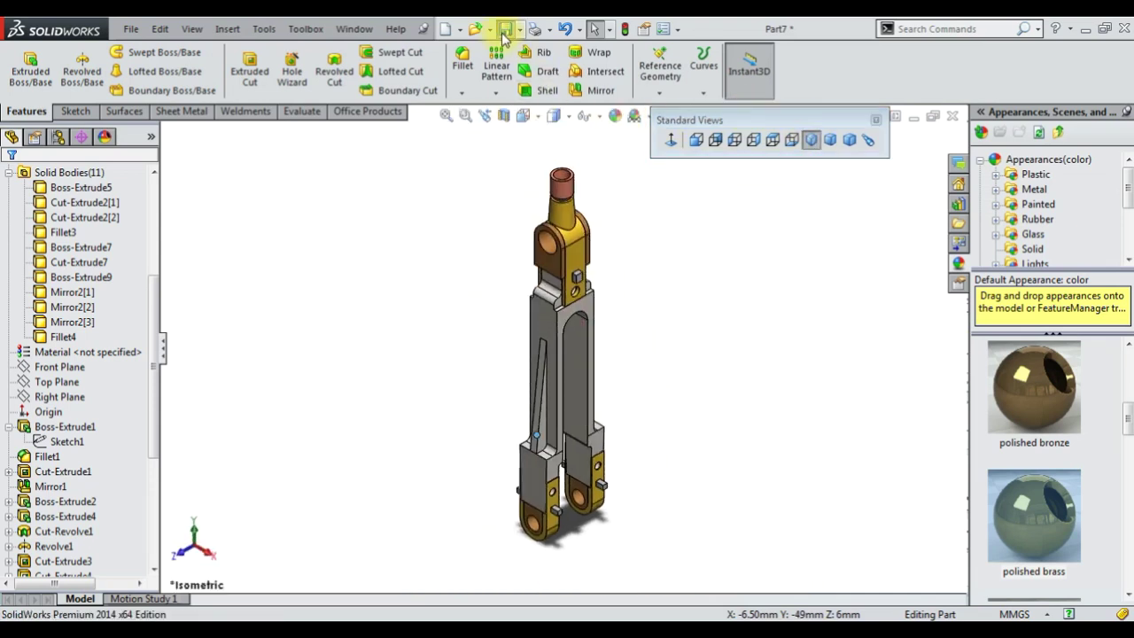
text(23)
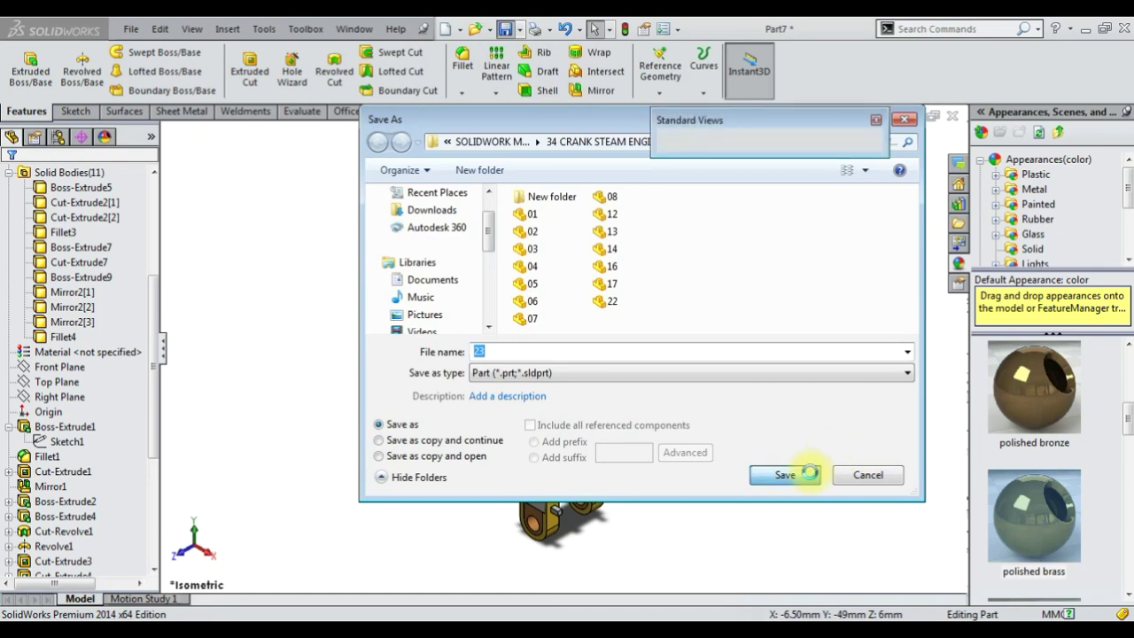